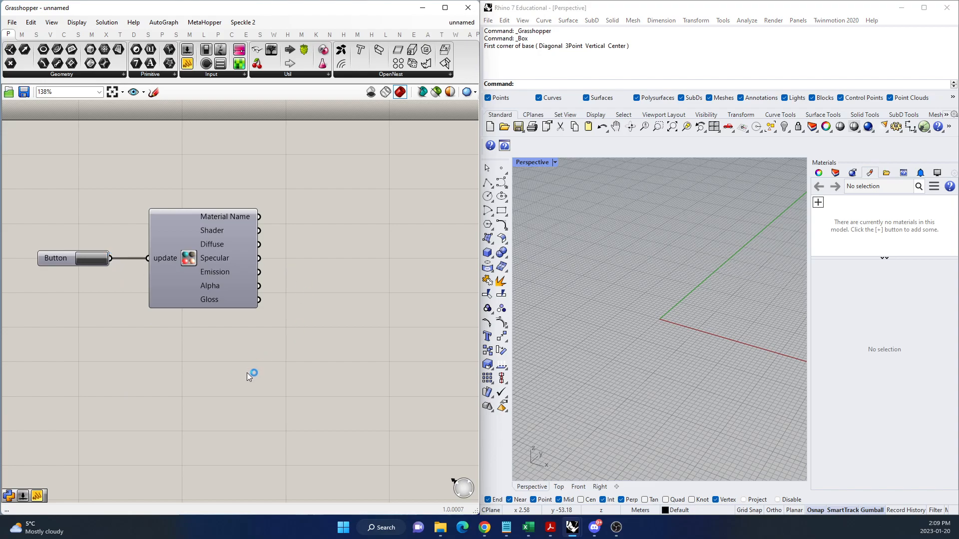
Draw a small box outside the grid beyond its positive X side and set the Perspective viewport to Rendered display.
{"action": "scroll", "coordinate": [270, 216], "scroll_direction": "up", "scroll_amount": 2}
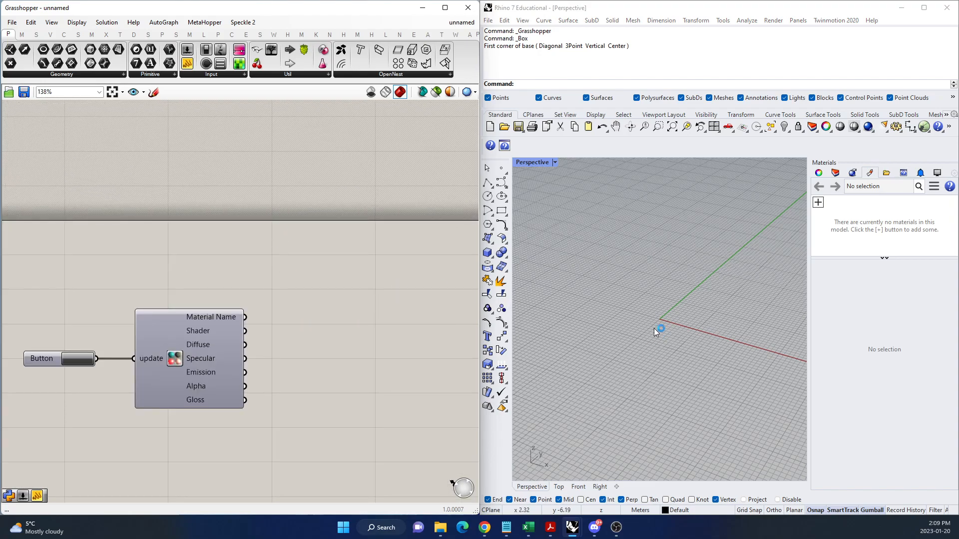
{"action": "scroll", "coordinate": [669, 312], "scroll_direction": "down", "scroll_amount": 5}
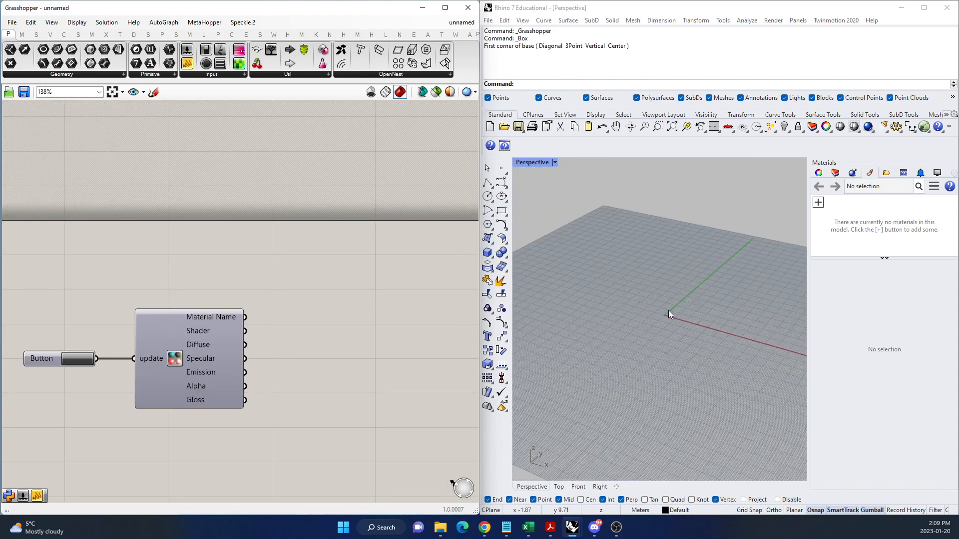
{"action": "scroll", "coordinate": [715, 286], "scroll_direction": "up", "scroll_amount": 3}
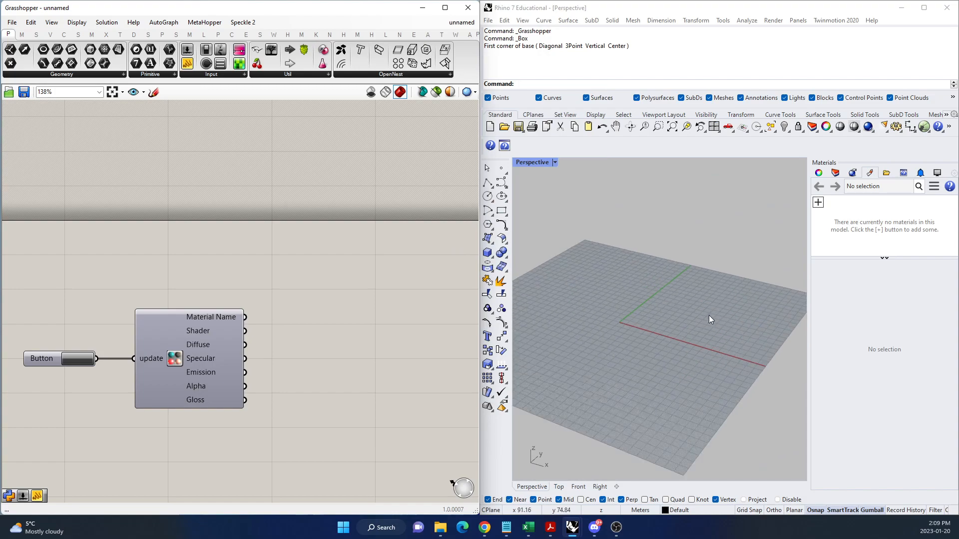
{"action": "left_click", "coordinate": [488, 252]}
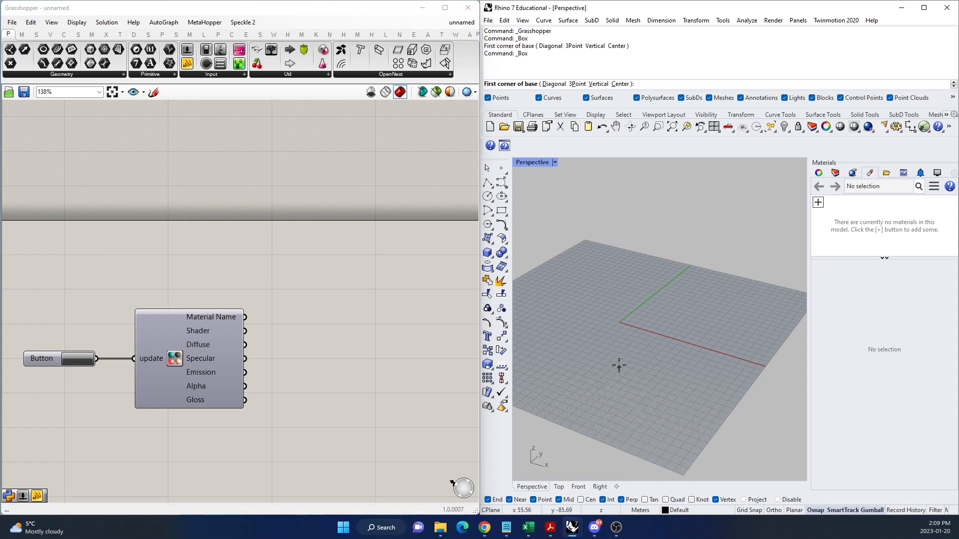
{"action": "scroll", "coordinate": [599, 344], "scroll_direction": "down", "scroll_amount": 5}
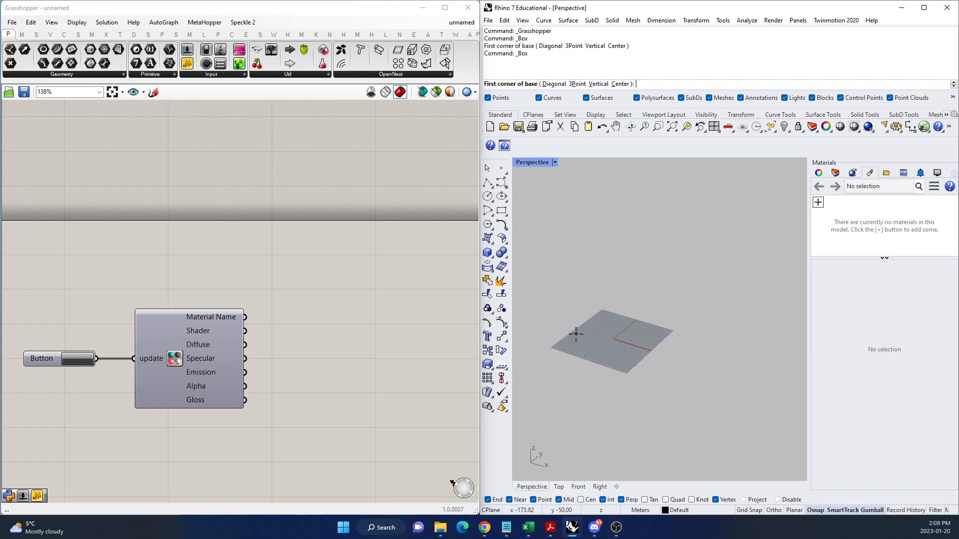
{"action": "left_click", "coordinate": [694, 367]}
{"action": "left_click", "coordinate": [696, 373]}
{"action": "scroll", "coordinate": [701, 372], "scroll_direction": "up", "scroll_amount": 5}
{"action": "left_click", "coordinate": [706, 371]}
{"action": "left_click", "coordinate": [555, 163]}
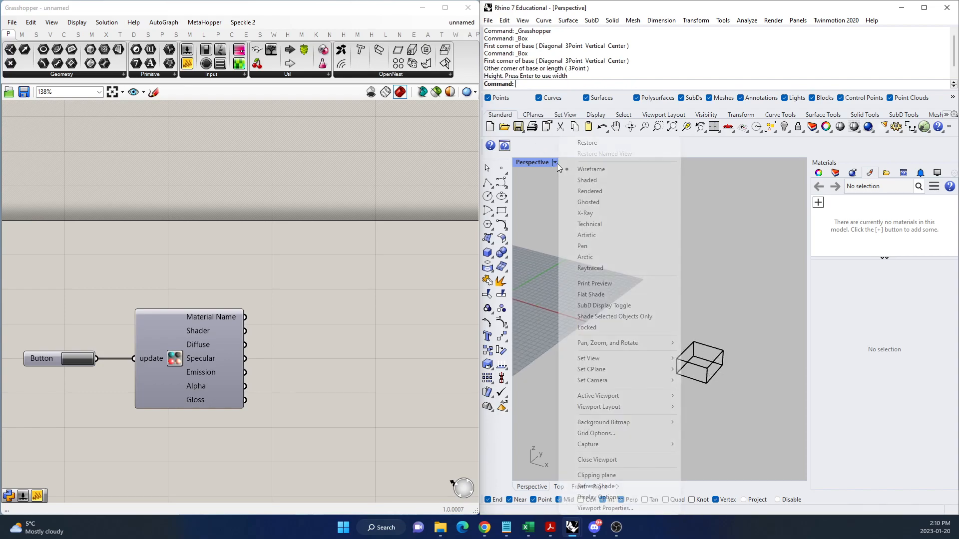
{"action": "left_click", "coordinate": [590, 191]}
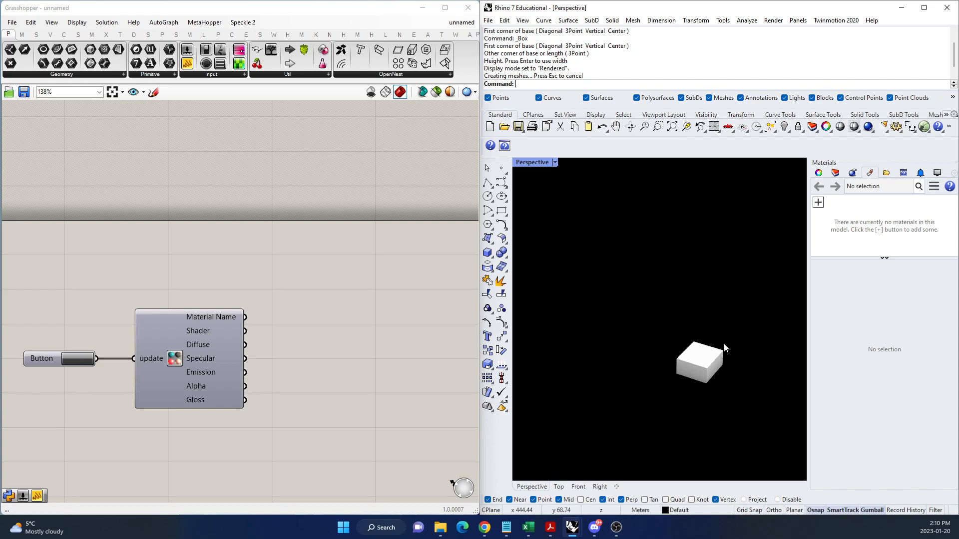
Copy the box twice along the X axis to form a spaced row of three boxes.
{"action": "left_click", "coordinate": [719, 376]}
{"action": "left_click_drag", "start_coordinate": [730, 370], "coordinate": [773, 385], "text": "alt"}
{"action": "scroll", "coordinate": [654, 380], "scroll_direction": "down", "scroll_amount": 2}
{"action": "right_click_drag", "start_coordinate": [655, 380], "coordinate": [596, 381], "text": "shift"}
{"action": "left_click_drag", "start_coordinate": [698, 391], "coordinate": [728, 398], "text": "alt"}
{"action": "left_click", "coordinate": [778, 408]}
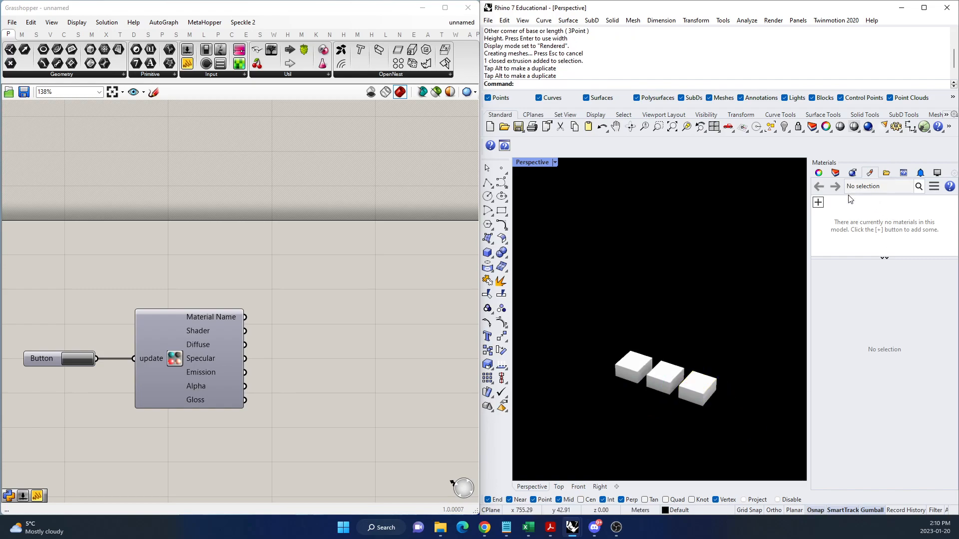
Add a Custom material to the model, keeping its default name.
{"action": "left_click", "coordinate": [818, 202]}
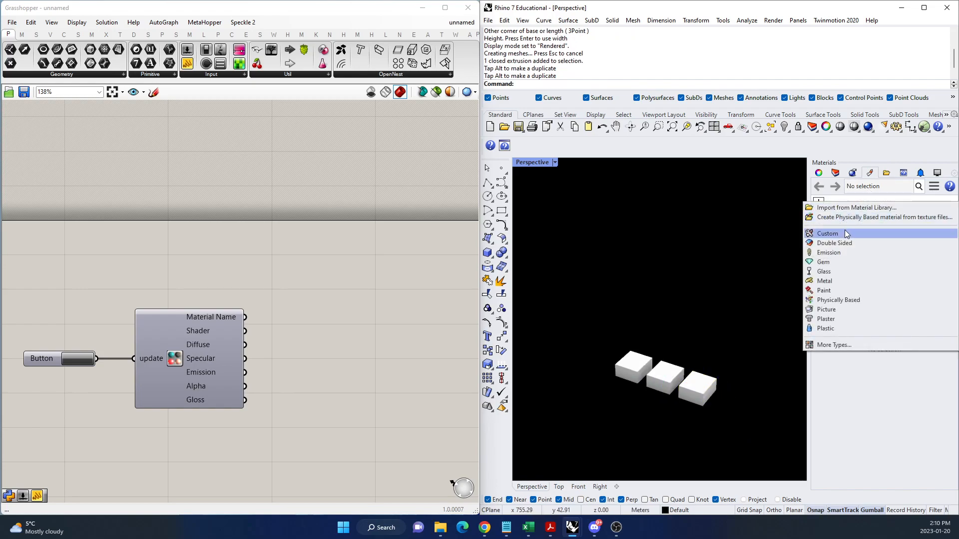
{"action": "key", "text": "Escape"}
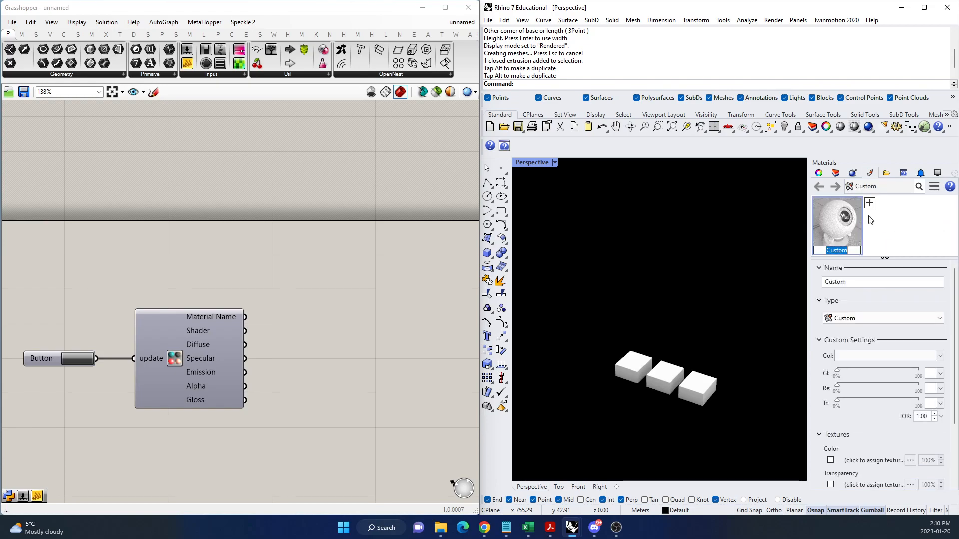
{"action": "left_click", "coordinate": [890, 243]}
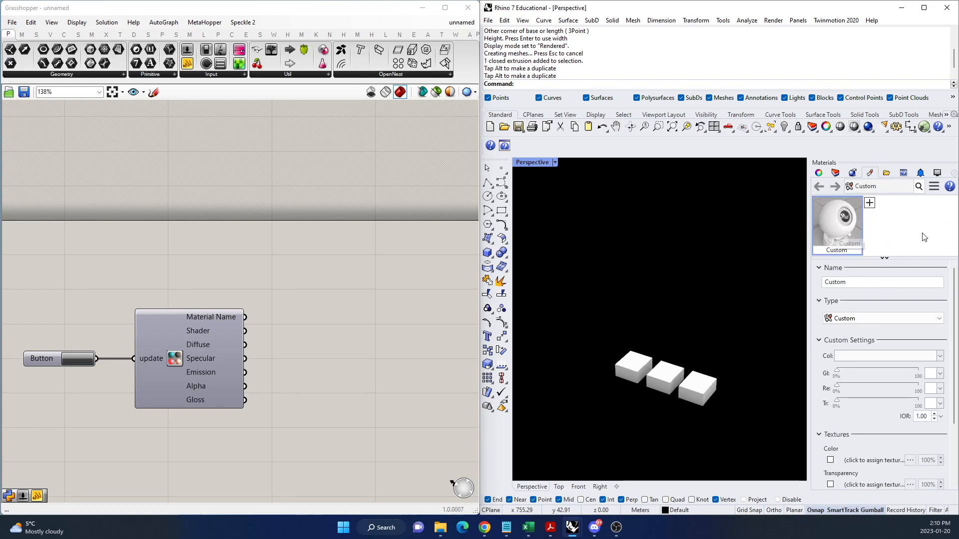
Import the Zebrano.rmtl material from the Wood folder of the material library.
{"action": "left_click", "coordinate": [869, 202]}
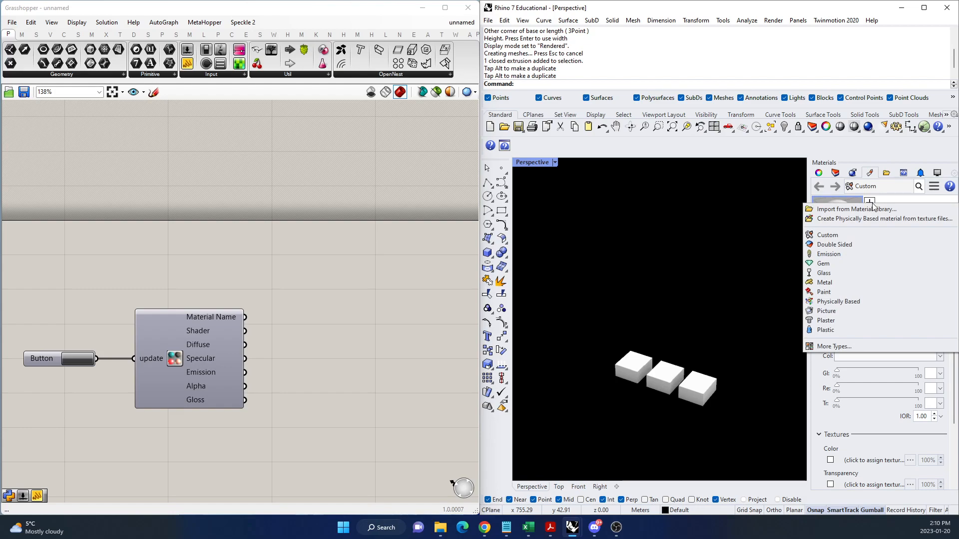
{"action": "left_click", "coordinate": [845, 218]}
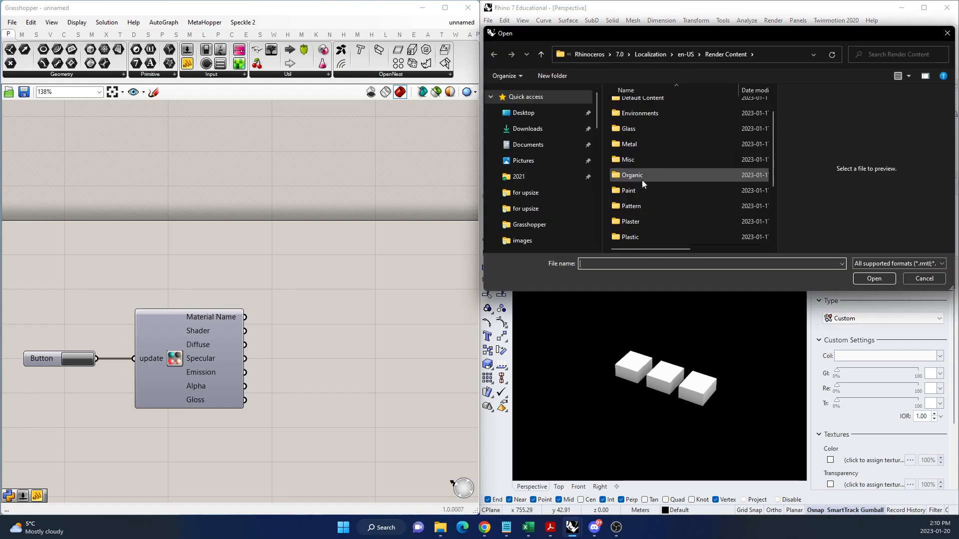
{"action": "scroll", "coordinate": [644, 197], "scroll_direction": "down", "scroll_amount": 2}
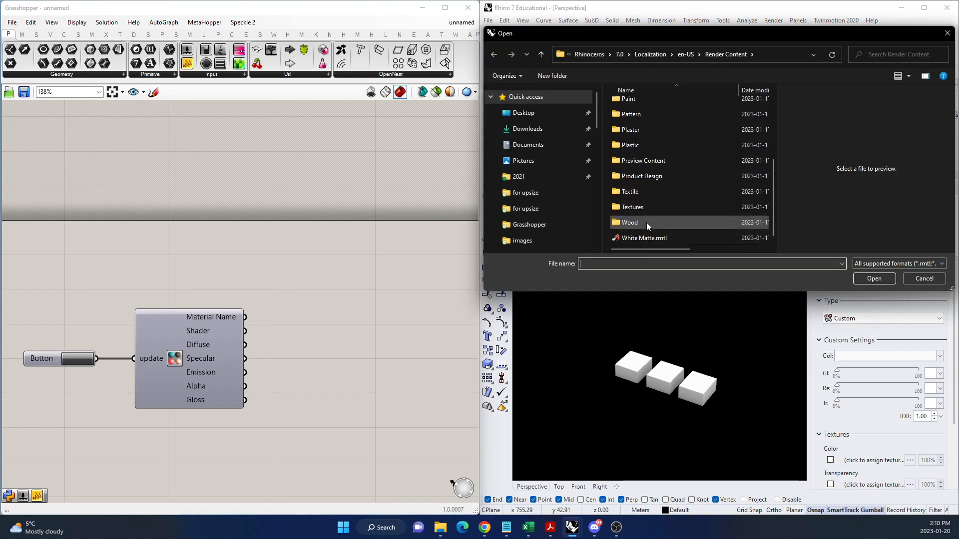
{"action": "double_click", "coordinate": [646, 223]}
{"action": "scroll", "coordinate": [644, 199], "scroll_direction": "down", "scroll_amount": 1}
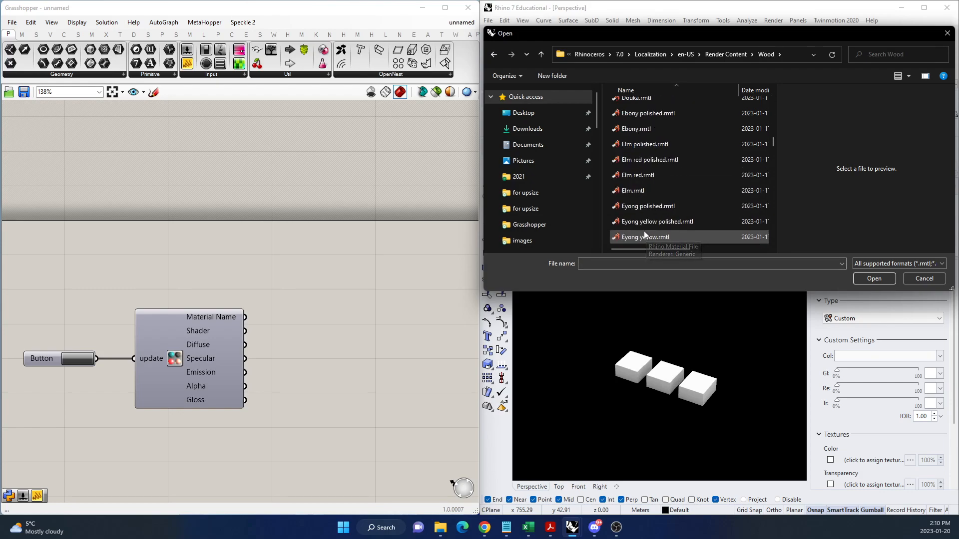
{"action": "scroll", "coordinate": [641, 225], "scroll_direction": "down", "scroll_amount": 10}
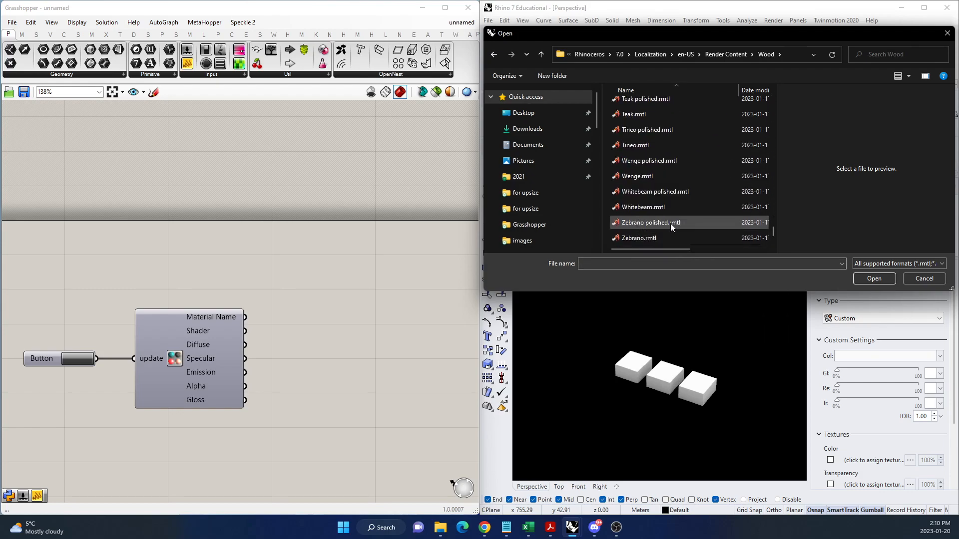
{"action": "left_click", "coordinate": [671, 223]}
{"action": "left_click", "coordinate": [684, 238]}
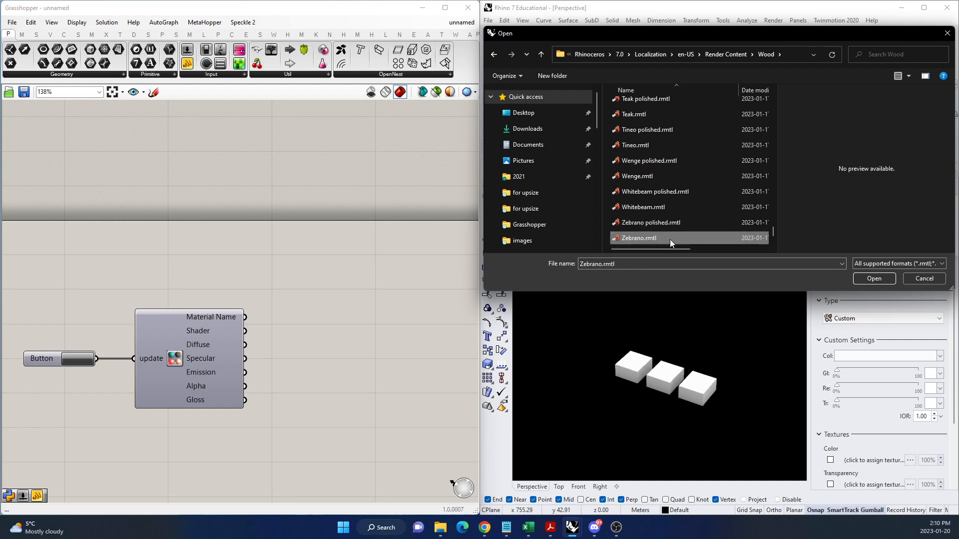
{"action": "double_click", "coordinate": [670, 239]}
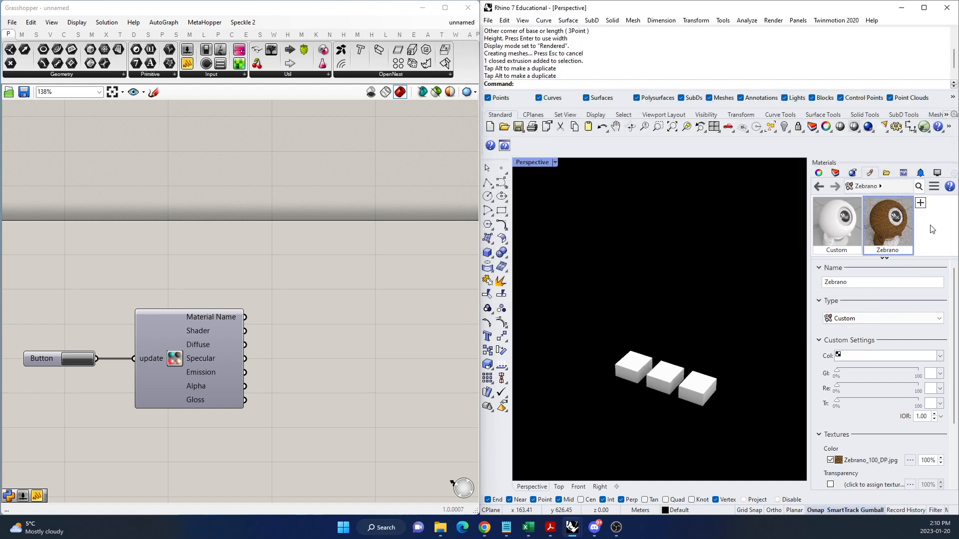
Add a Metal material with its default name and enlarge the thumbnail area to show all three materials.
{"action": "left_click", "coordinate": [920, 203]}
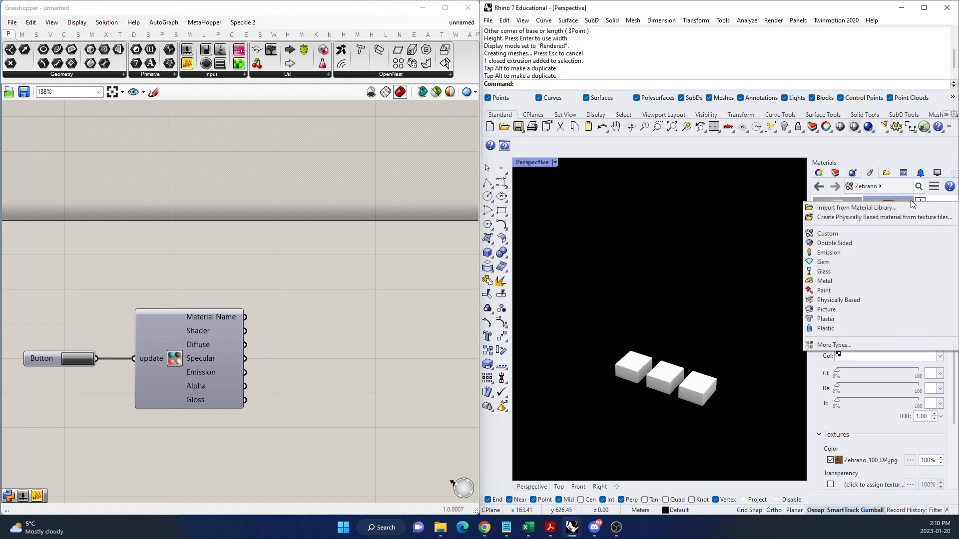
{"action": "left_click", "coordinate": [838, 281]}
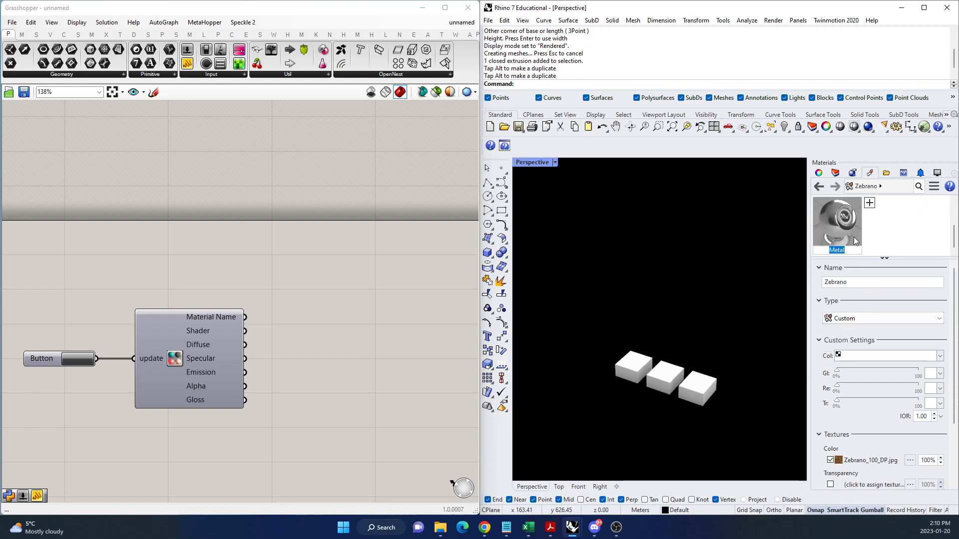
{"action": "left_click", "coordinate": [899, 232]}
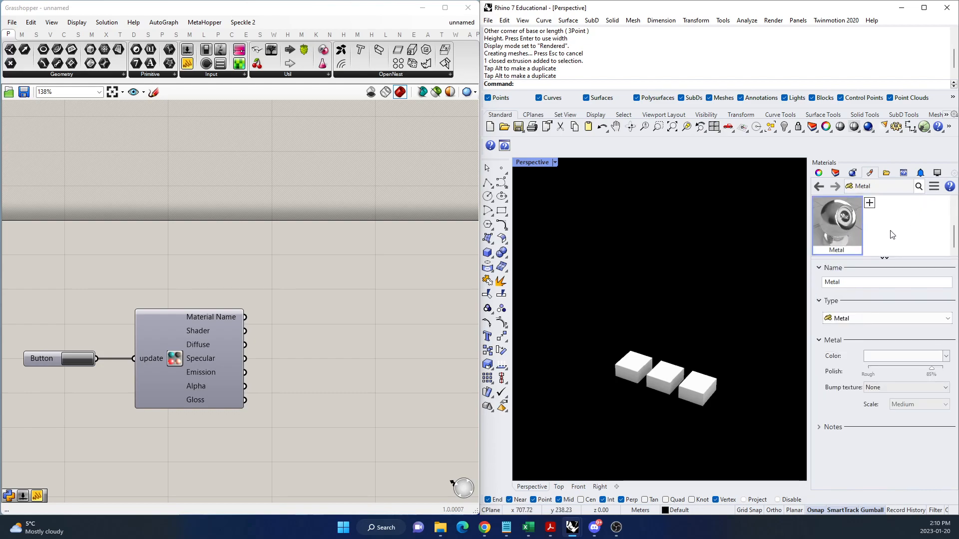
{"action": "scroll", "coordinate": [892, 233], "scroll_direction": "up", "scroll_amount": 2}
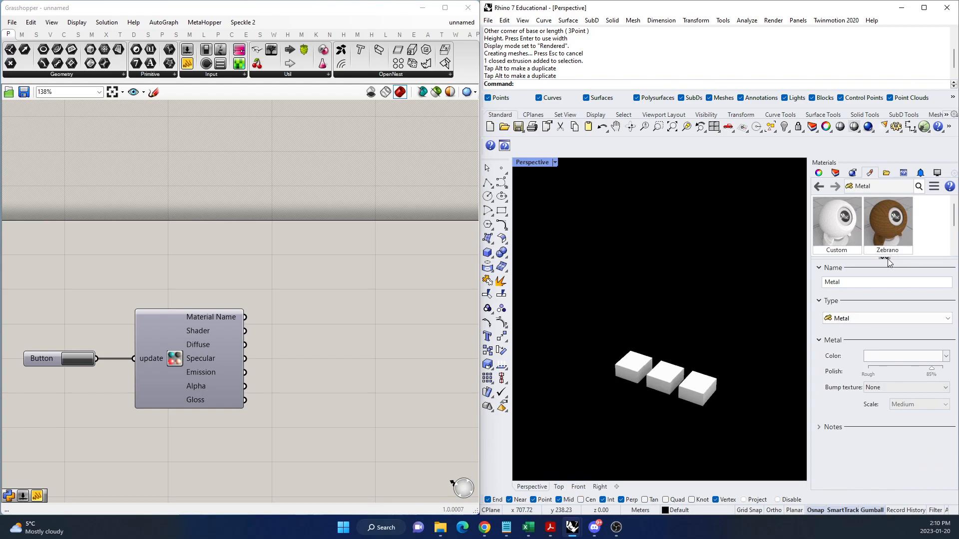
{"action": "left_click", "coordinate": [886, 258]}
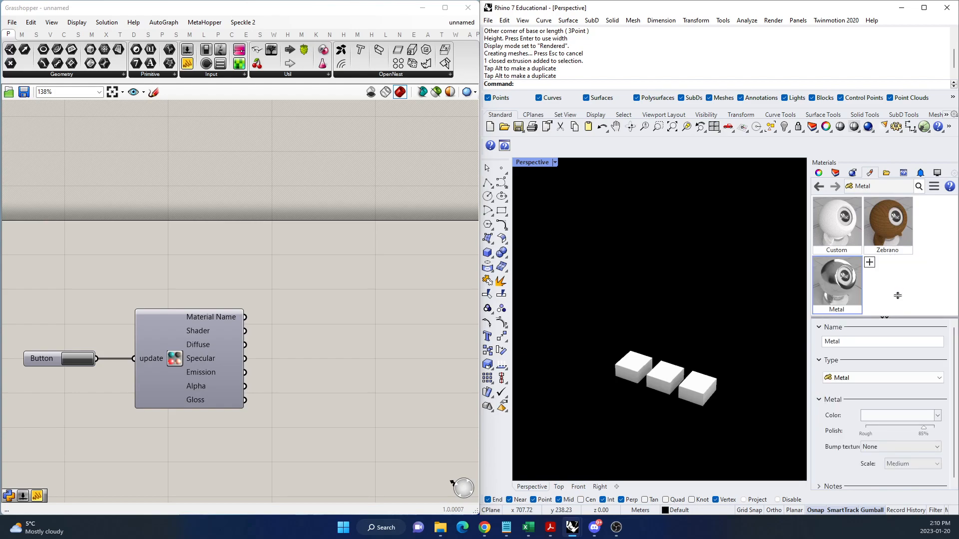
Assign the Custom, Zebrano and Metal materials to the first, middle and last boxes of the row respectively.
{"action": "left_click_drag", "start_coordinate": [820, 243], "coordinate": [630, 389]}
{"action": "left_click", "coordinate": [635, 373]}
{"action": "left_click", "coordinate": [889, 220]}
{"action": "left_click_drag", "start_coordinate": [889, 219], "coordinate": [669, 377]}
{"action": "left_click", "coordinate": [668, 378]}
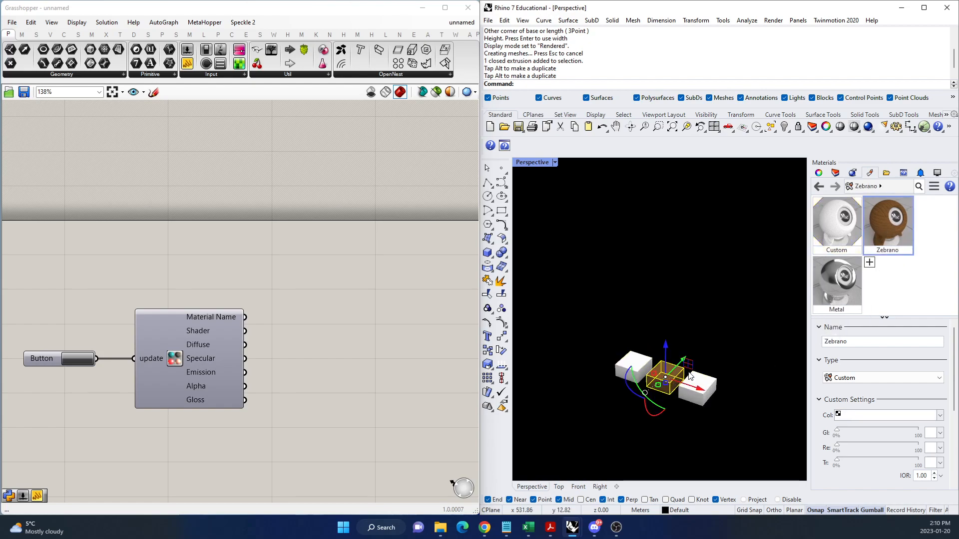
{"action": "left_click_drag", "start_coordinate": [843, 293], "coordinate": [705, 399]}
{"action": "left_click", "coordinate": [699, 387]}
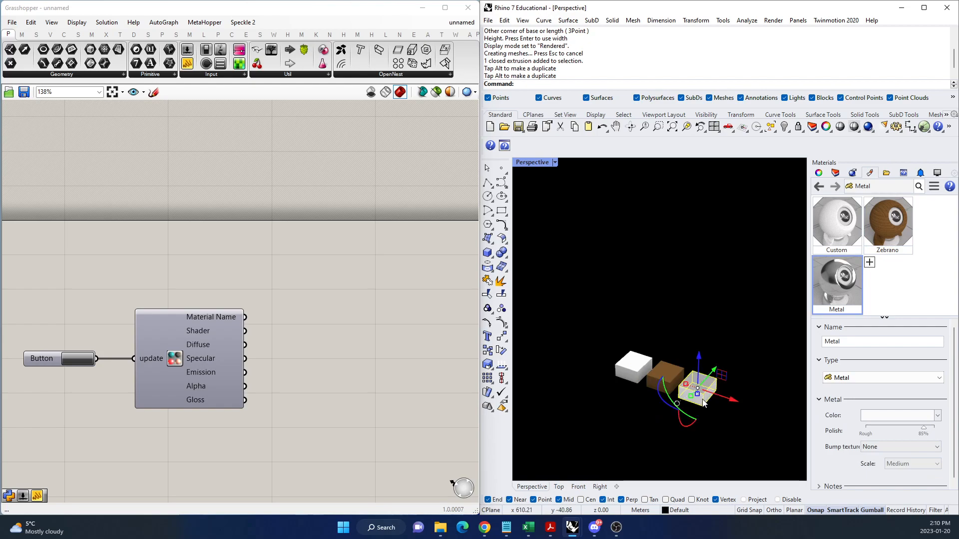
{"action": "left_click", "coordinate": [747, 419]}
{"action": "scroll", "coordinate": [683, 395], "scroll_direction": "up", "scroll_amount": 4}
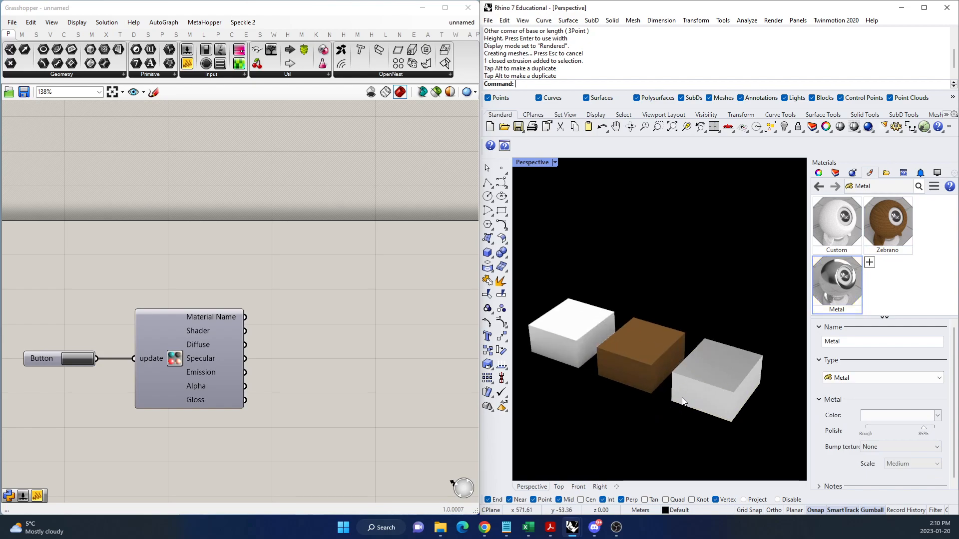
Undo the three material assignments on the boxes.
{"action": "left_click", "coordinate": [344, 323]}
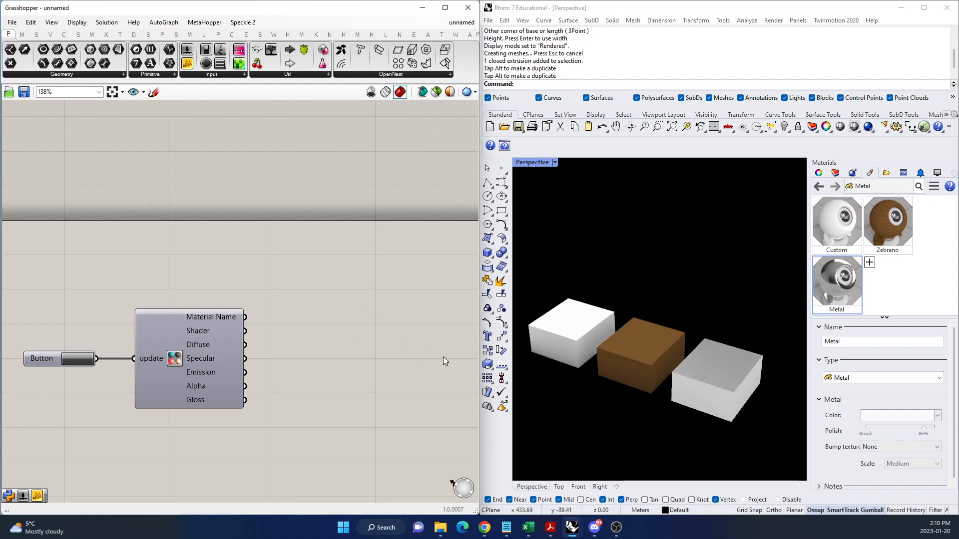
{"action": "left_click", "coordinate": [742, 248]}
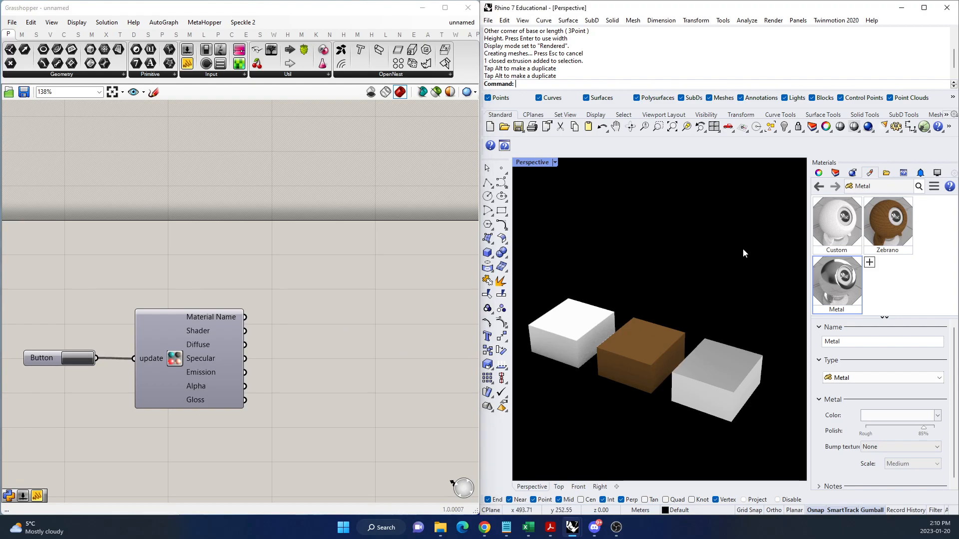
{"action": "key", "text": "ctrl+z"}
{"action": "key", "text": "ctrl+z"}
{"action": "key", "text": "ctrl+z"}
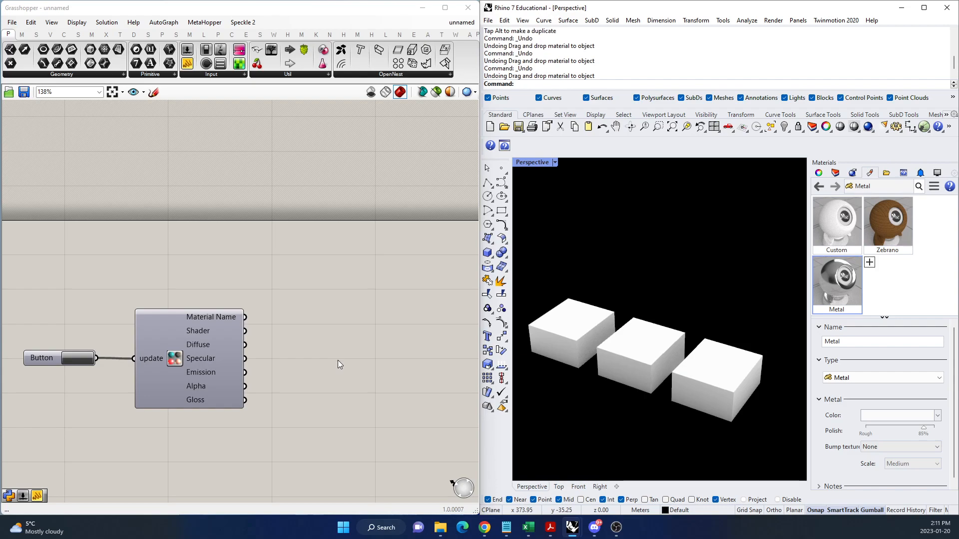
Add a Panel to the Grasshopper canvas and connect the component's Material Name output to it.
{"action": "double_click", "coordinate": [346, 322]}
{"action": "type", "text": "//"}
{"action": "key", "text": "Return"}
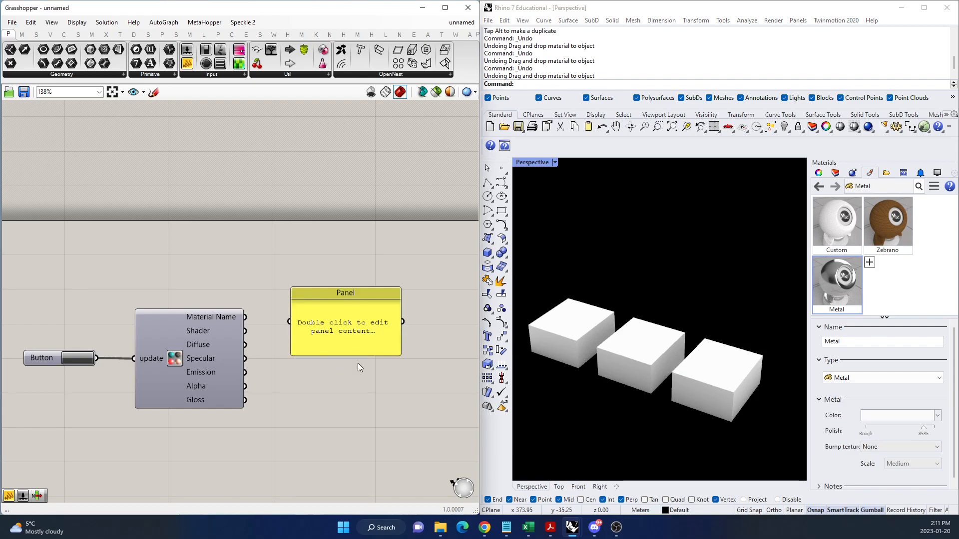
{"action": "left_click_drag", "start_coordinate": [244, 316], "coordinate": [342, 321]}
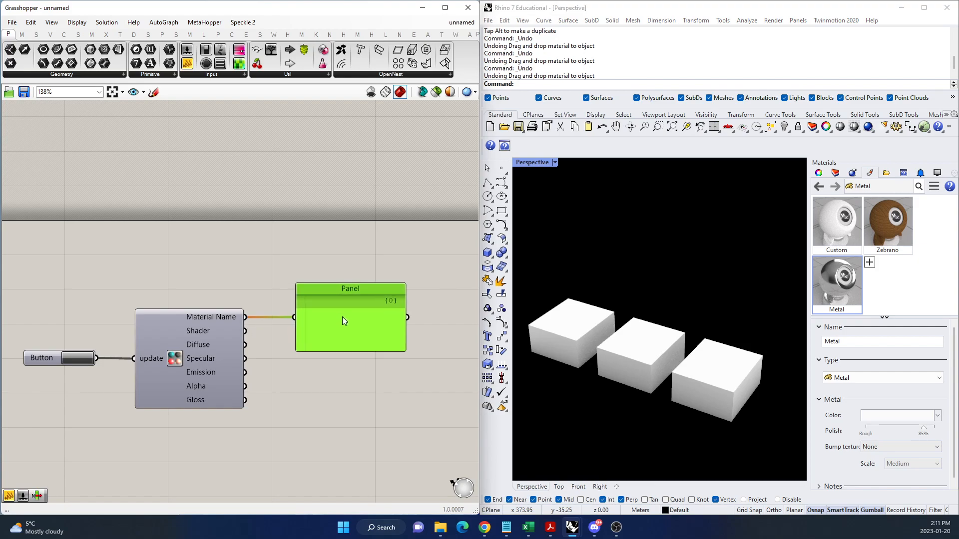
Trigger the material component's update with the connected Button, and deselect the Panel.
{"action": "left_click", "coordinate": [90, 359]}
{"action": "left_click", "coordinate": [90, 360]}
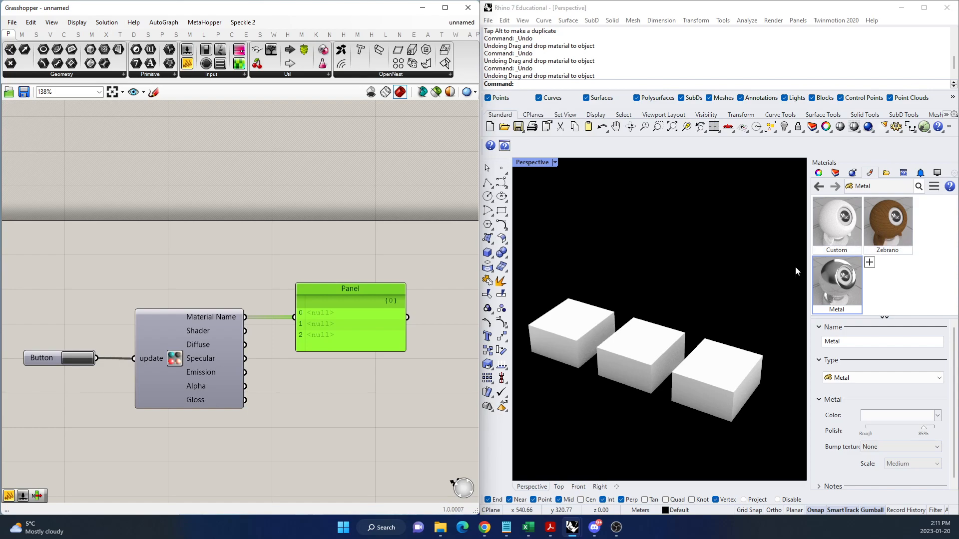
{"action": "left_click", "coordinate": [346, 406]}
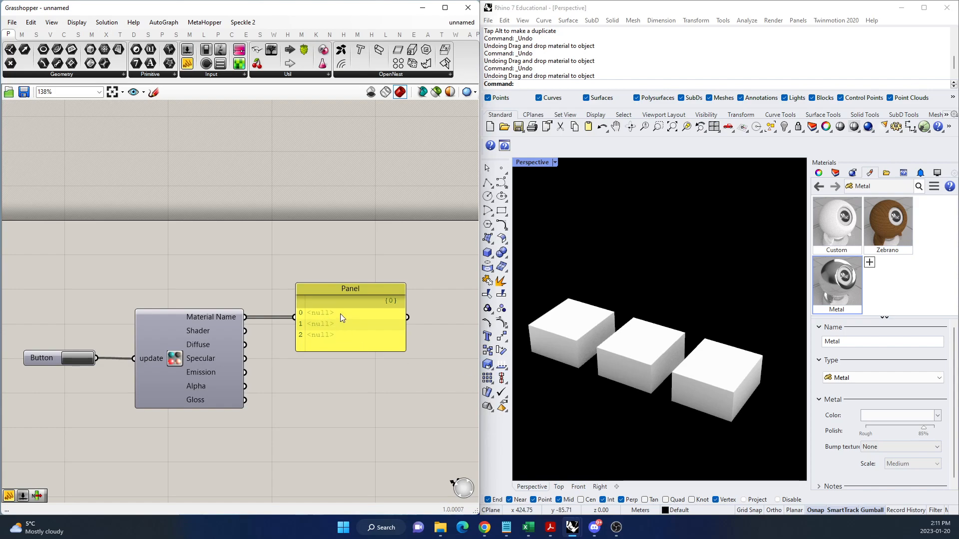
Reassign the Custom material to the first box, Zebrano to the middle one and Metal to the last one.
{"action": "left_click", "coordinate": [911, 301]}
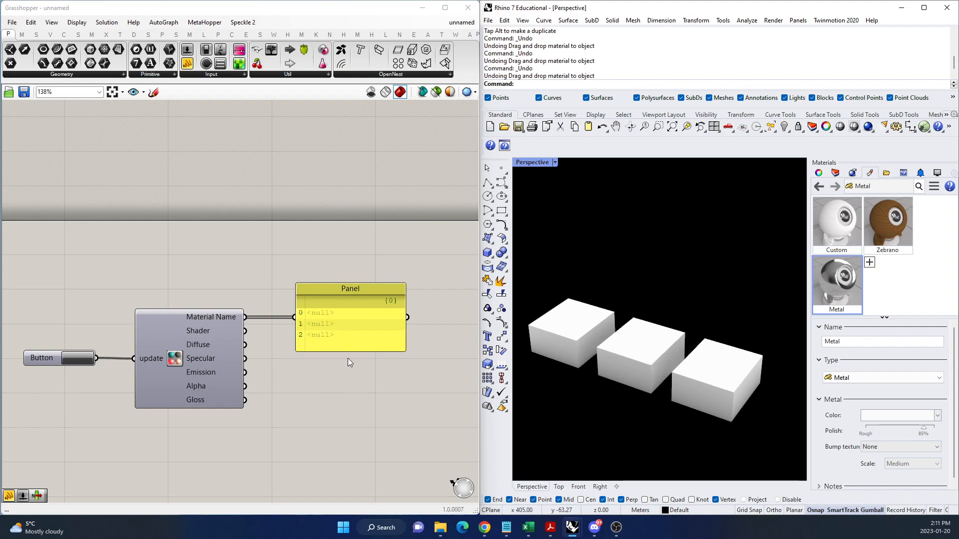
{"action": "left_click", "coordinate": [837, 222]}
{"action": "left_click_drag", "start_coordinate": [840, 225], "coordinate": [578, 330]}
{"action": "left_click_drag", "start_coordinate": [898, 222], "coordinate": [642, 360]}
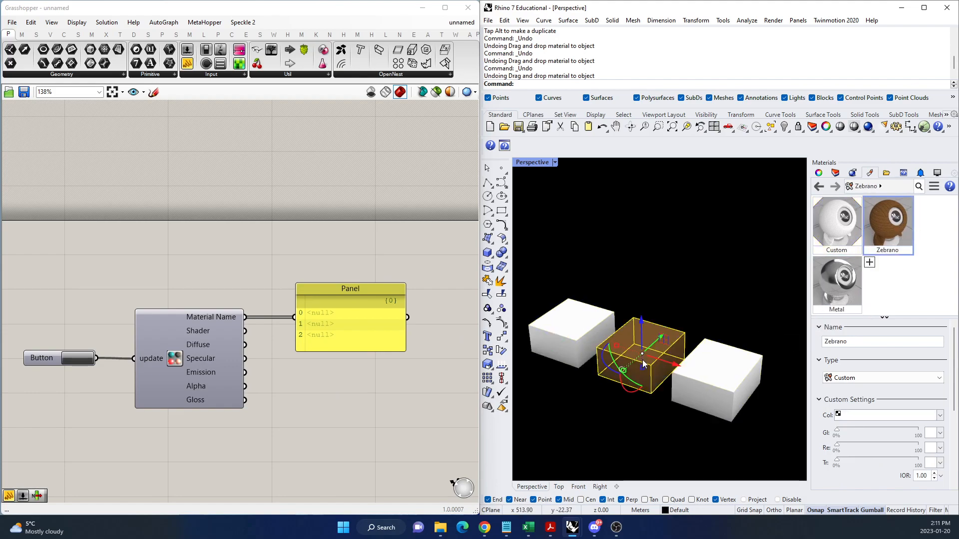
{"action": "left_click", "coordinate": [850, 291]}
{"action": "left_click_drag", "start_coordinate": [851, 291], "coordinate": [754, 382]}
{"action": "left_click", "coordinate": [770, 315]}
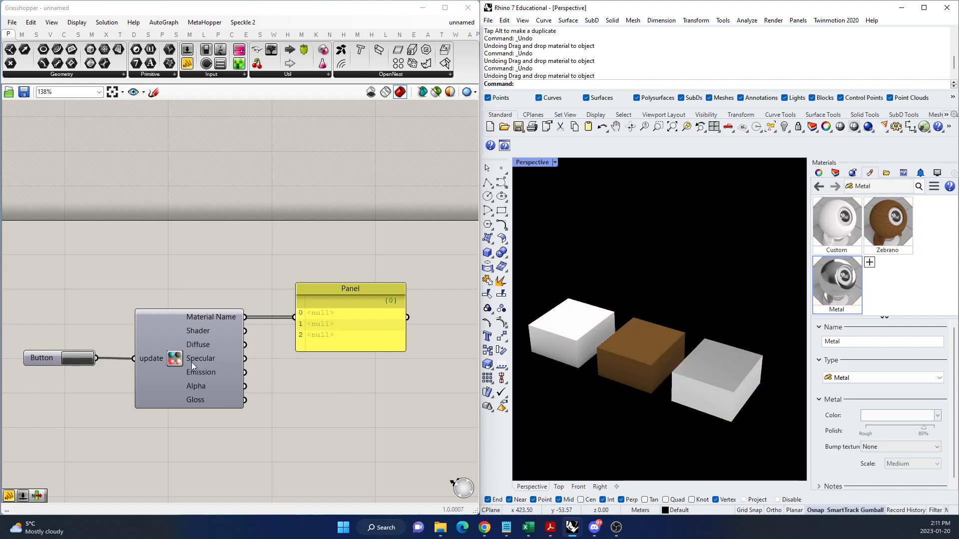
Update the material component with the connected Button, and enlarge the Panel to fit the full list of material names.
{"action": "left_click", "coordinate": [79, 359]}
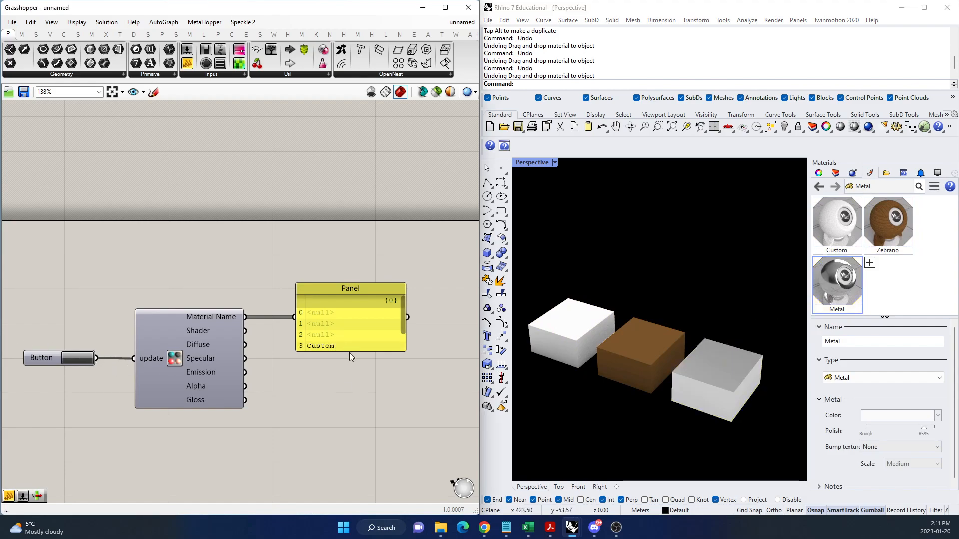
{"action": "left_click_drag", "start_coordinate": [364, 368], "coordinate": [366, 349]}
{"action": "left_click", "coordinate": [362, 410]}
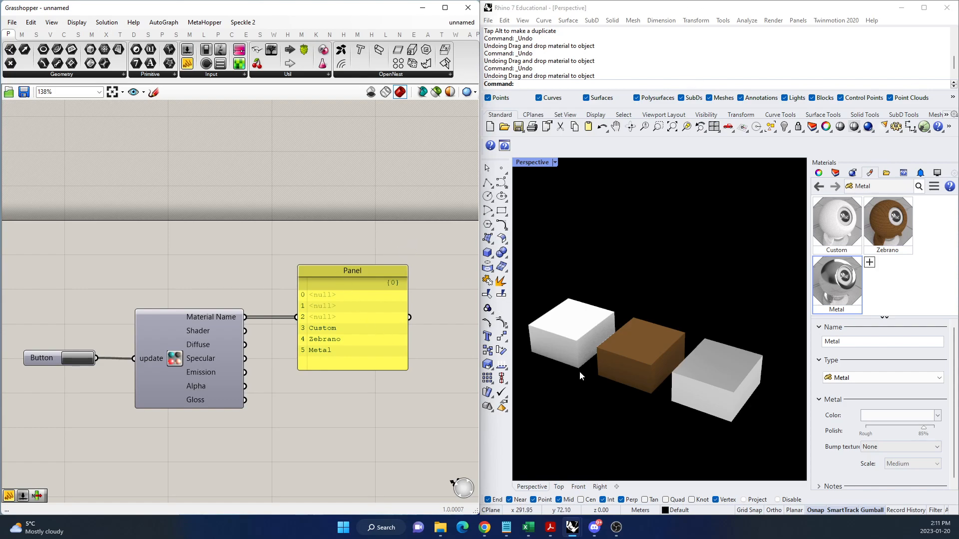
Draw a large freehand box in the empty area away from the row of three small boxes.
{"action": "scroll", "coordinate": [696, 287], "scroll_direction": "down", "scroll_amount": 14}
{"action": "scroll", "coordinate": [538, 229], "scroll_direction": "up", "scroll_amount": 5}
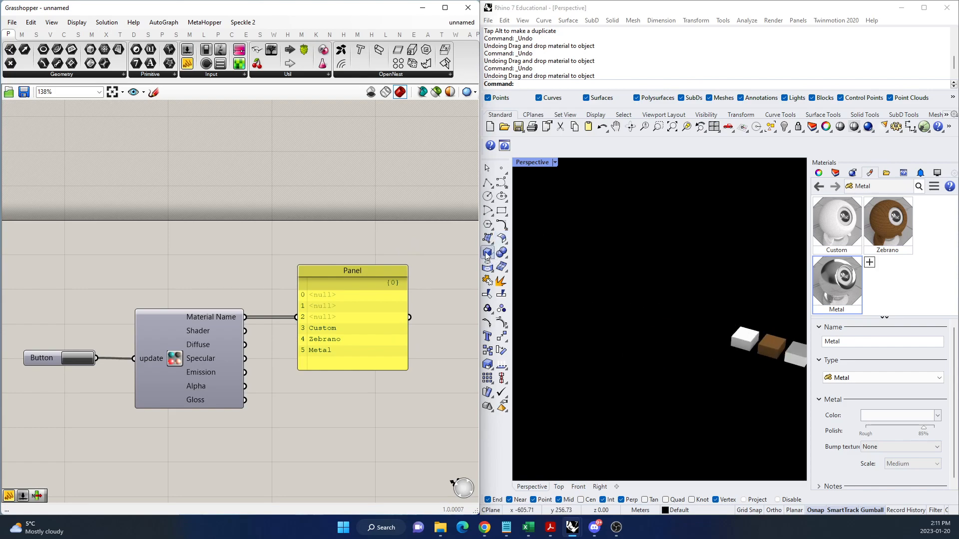
{"action": "left_click", "coordinate": [487, 253]}
{"action": "left_click", "coordinate": [549, 289]}
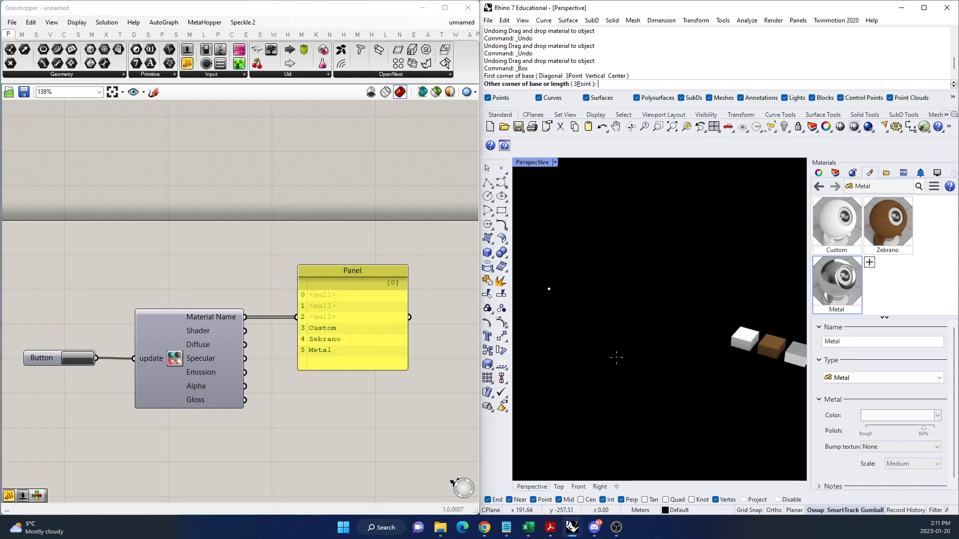
{"action": "left_click", "coordinate": [617, 357]}
{"action": "left_click", "coordinate": [610, 232]}
{"action": "scroll", "coordinate": [630, 253], "scroll_direction": "down", "scroll_amount": 3}
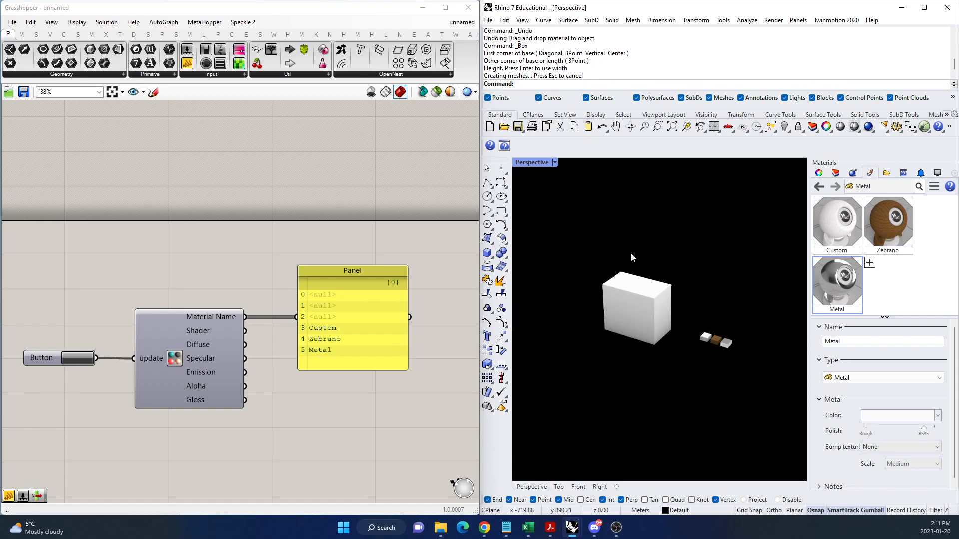
{"action": "scroll", "coordinate": [631, 253], "scroll_direction": "up", "scroll_amount": 3}
{"action": "left_click", "coordinate": [638, 345]}
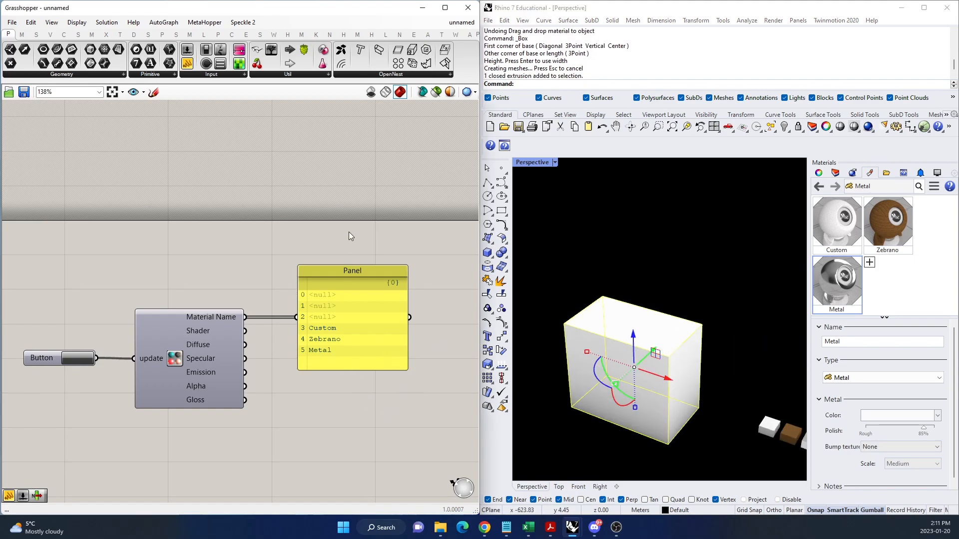
{"action": "left_click", "coordinate": [531, 342]}
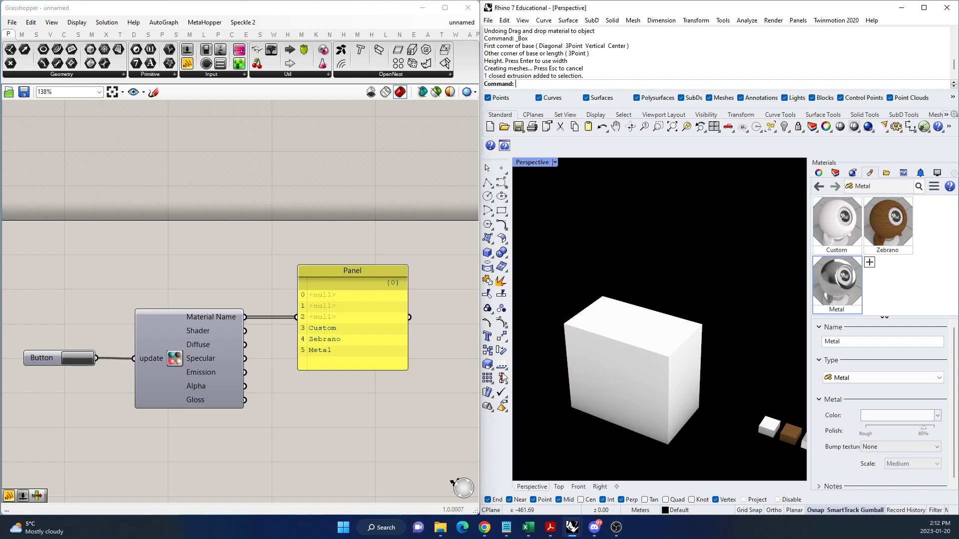
Add a Geometry parameter to the Grasshopper canvas and reference the large Rhino box in it.
{"action": "double_click", "coordinate": [338, 231]}
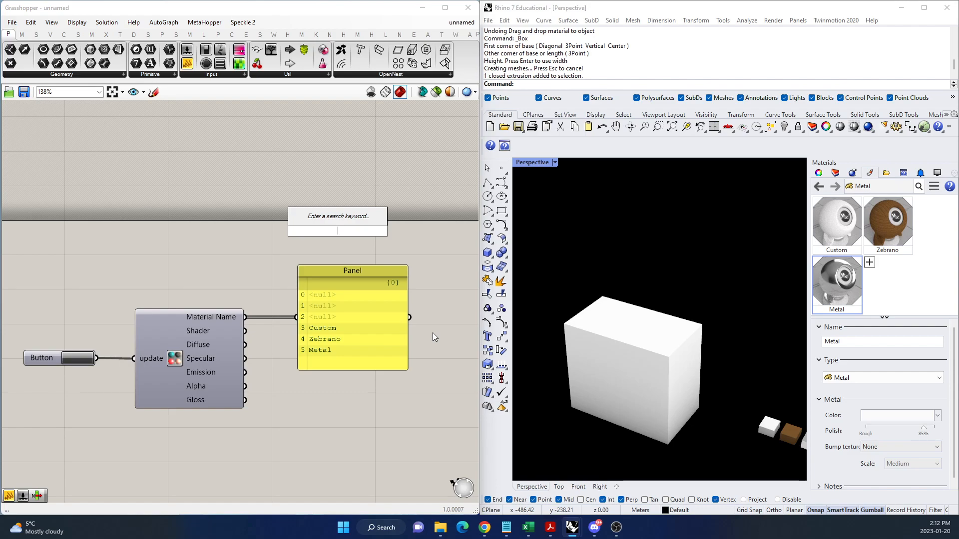
{"action": "type", "text": "geome"}
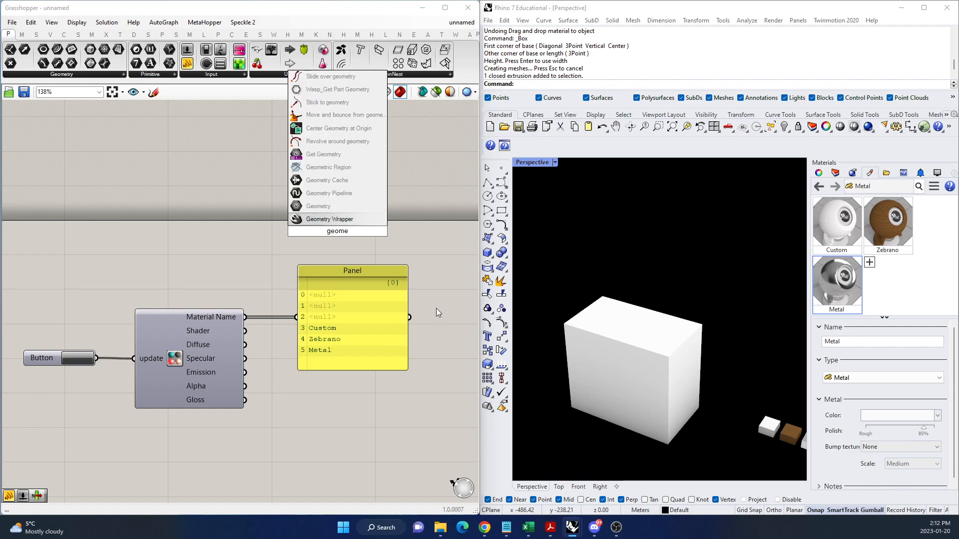
{"action": "left_click", "coordinate": [318, 206]}
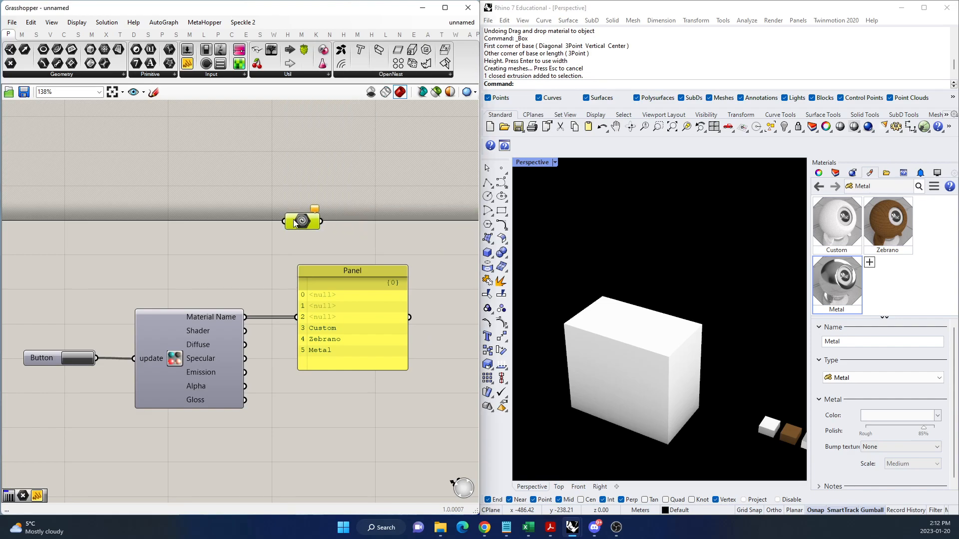
{"action": "left_click_drag", "start_coordinate": [302, 226], "coordinate": [254, 216]}
{"action": "right_click", "coordinate": [264, 213]}
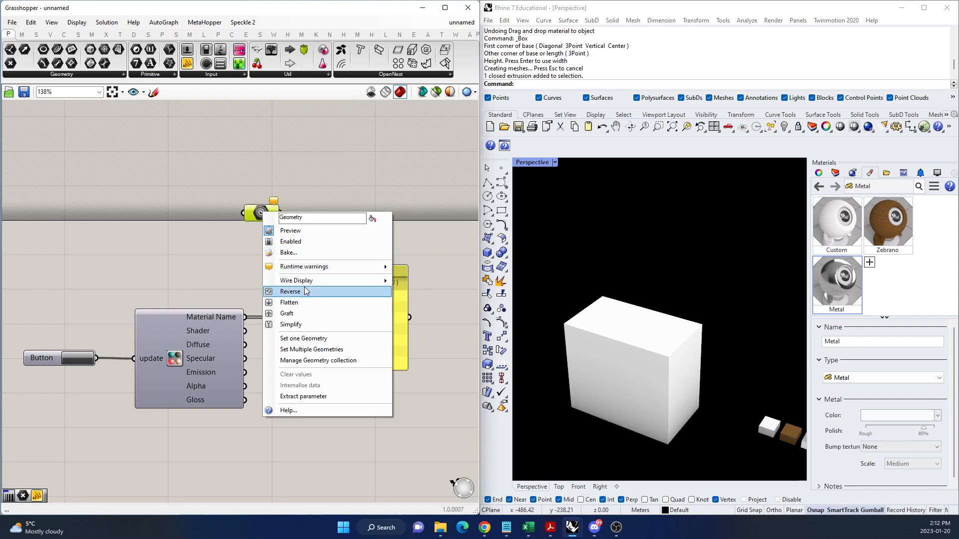
{"action": "left_click", "coordinate": [303, 338]}
{"action": "left_click", "coordinate": [614, 365]}
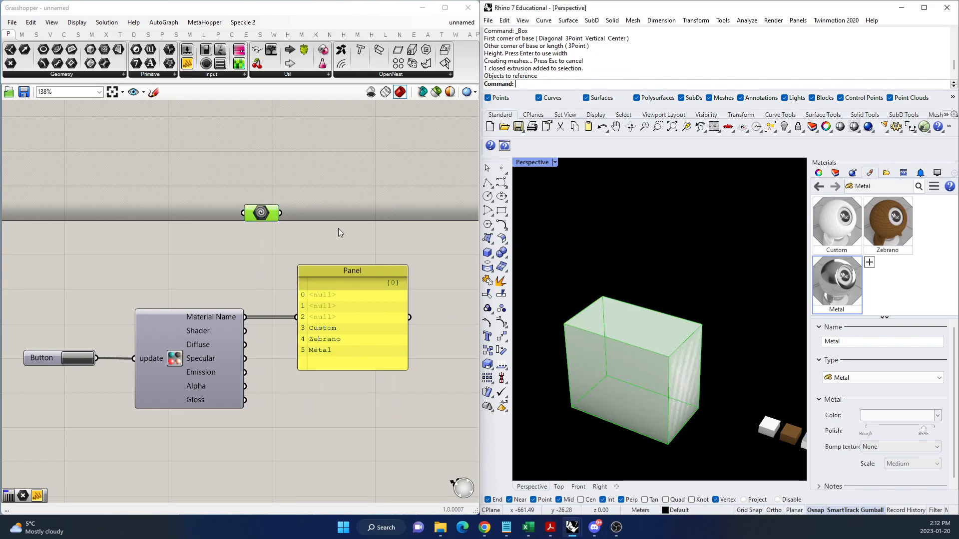
Hide the large box in Rhino, and move the Geometry parameter to the free space above the material component.
{"action": "left_click", "coordinate": [654, 367]}
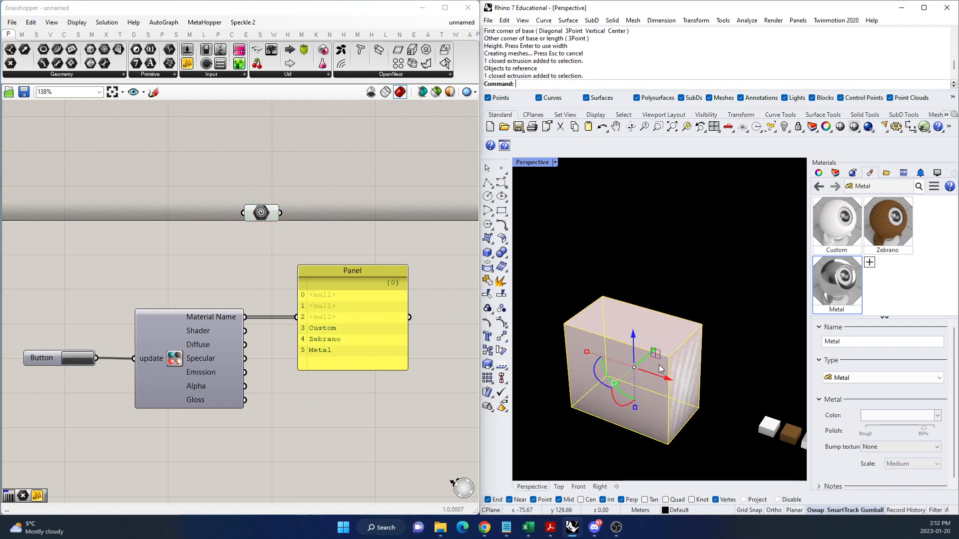
{"action": "key", "text": "ctrl+h"}
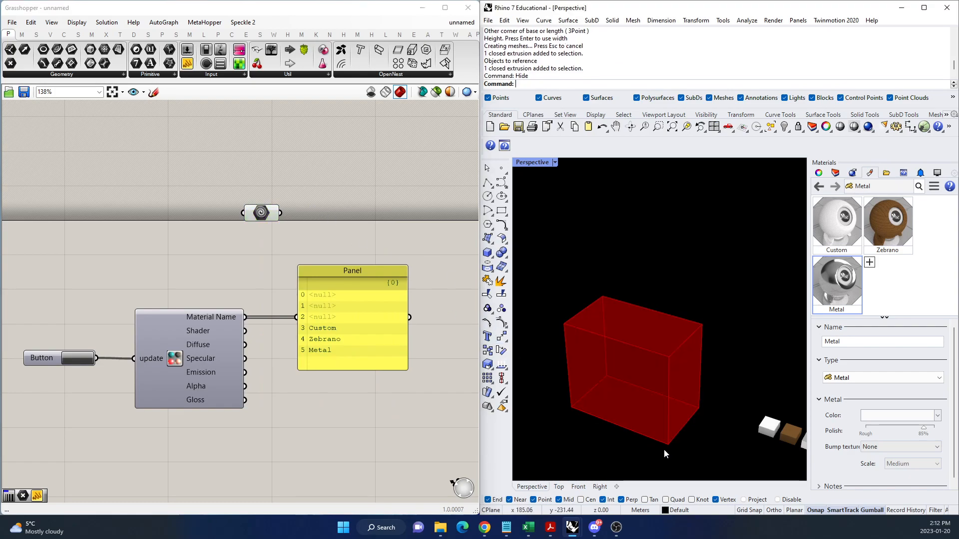
{"action": "left_click_drag", "start_coordinate": [266, 215], "coordinate": [274, 234]}
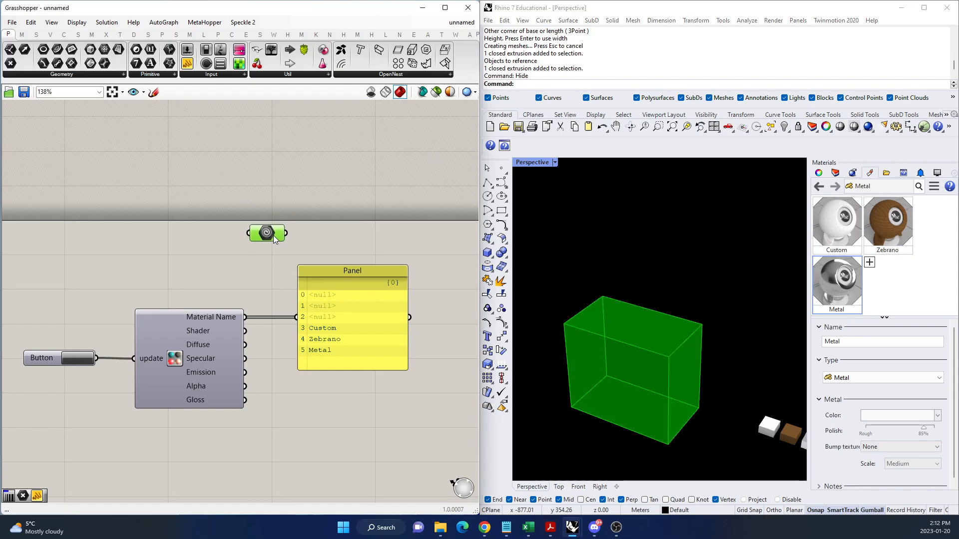
{"action": "scroll", "coordinate": [241, 269], "scroll_direction": "down", "scroll_amount": 4}
{"action": "scroll", "coordinate": [297, 234], "scroll_direction": "up", "scroll_amount": 3}
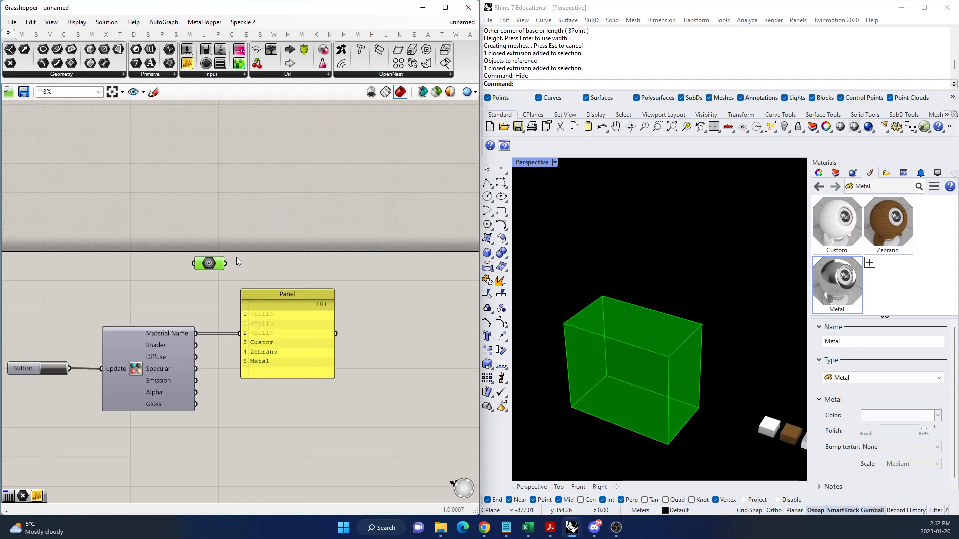
{"action": "left_click_drag", "start_coordinate": [209, 267], "coordinate": [181, 230]}
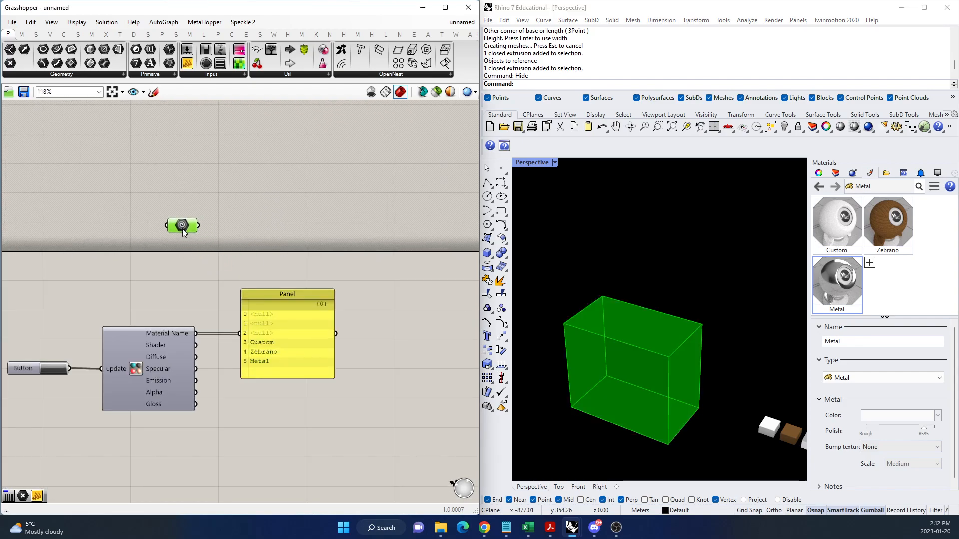
Add a Custom Preview component and connect the Geometry parameter to its Geometry input.
{"action": "double_click", "coordinate": [298, 226]}
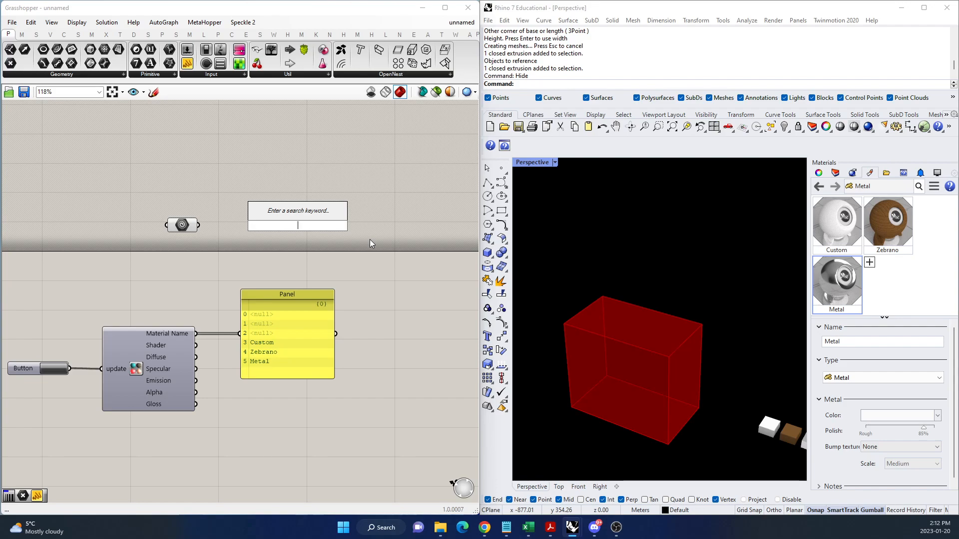
{"action": "type", "text": "custom"}
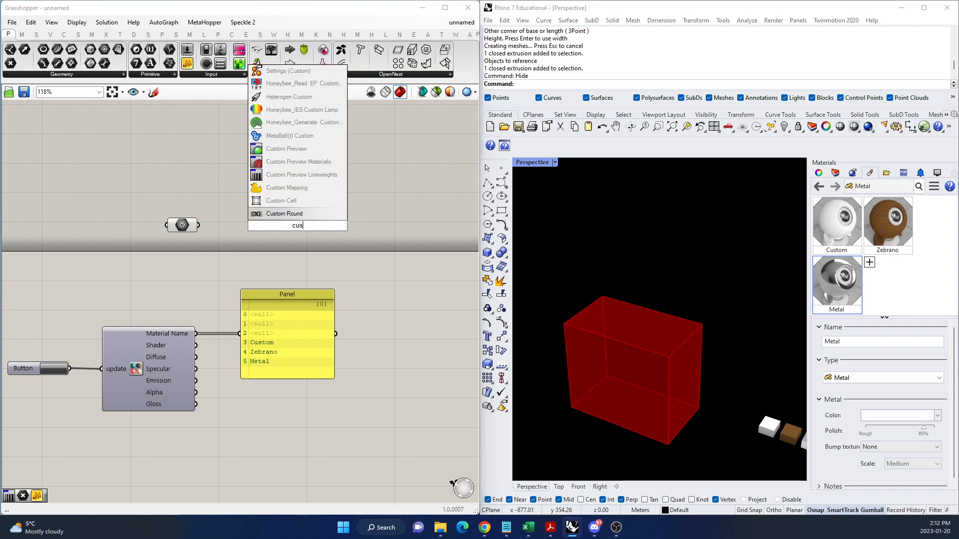
{"action": "left_click", "coordinate": [287, 149]}
{"action": "left_click_drag", "start_coordinate": [199, 225], "coordinate": [323, 232]}
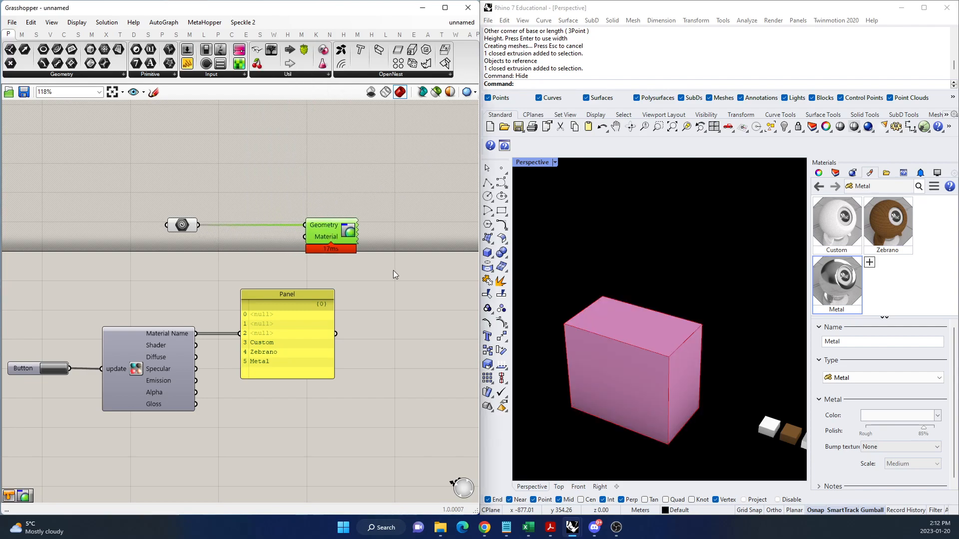
Add a List Item component beside the Panel and feed the material names into its List input.
{"action": "left_click_drag", "start_coordinate": [299, 343], "coordinate": [295, 343]}
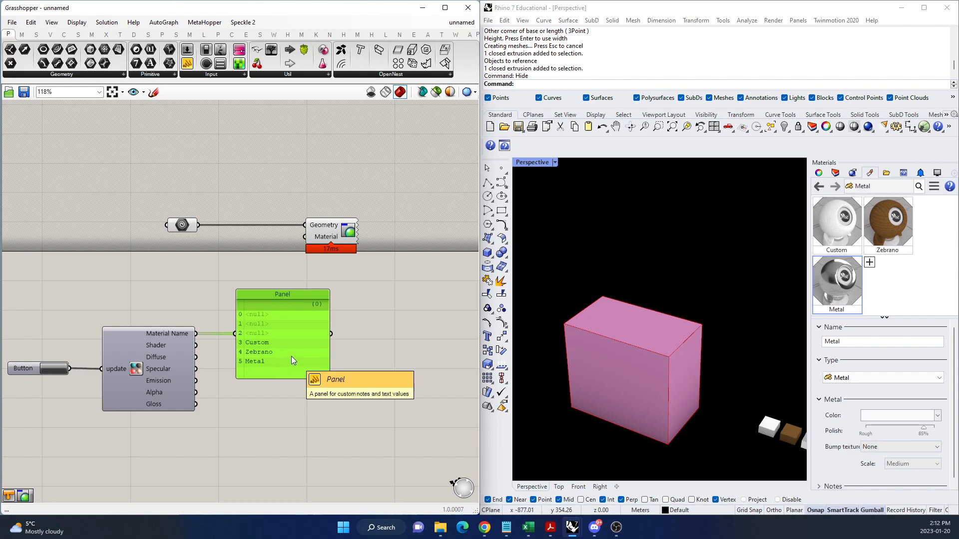
{"action": "double_click", "coordinate": [411, 338]}
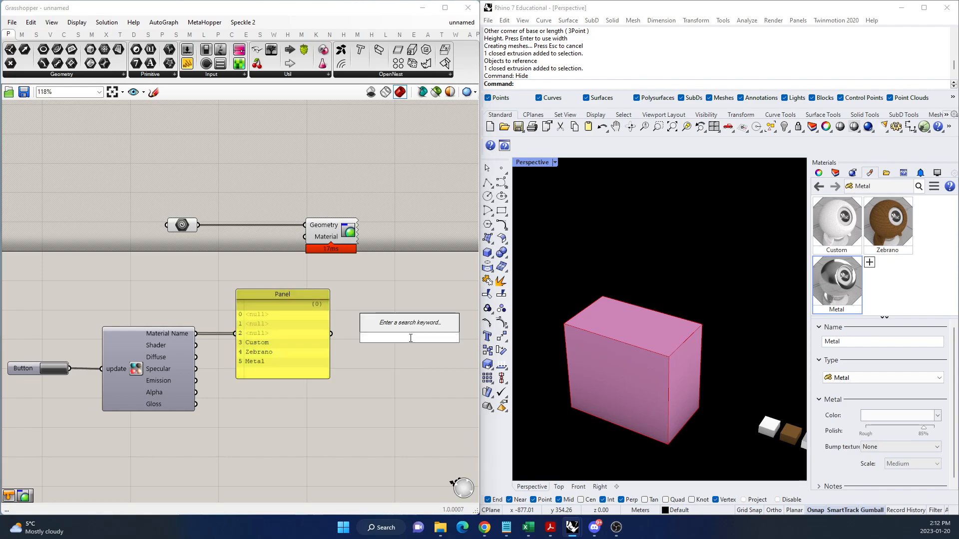
{"action": "type", "text": "list item"}
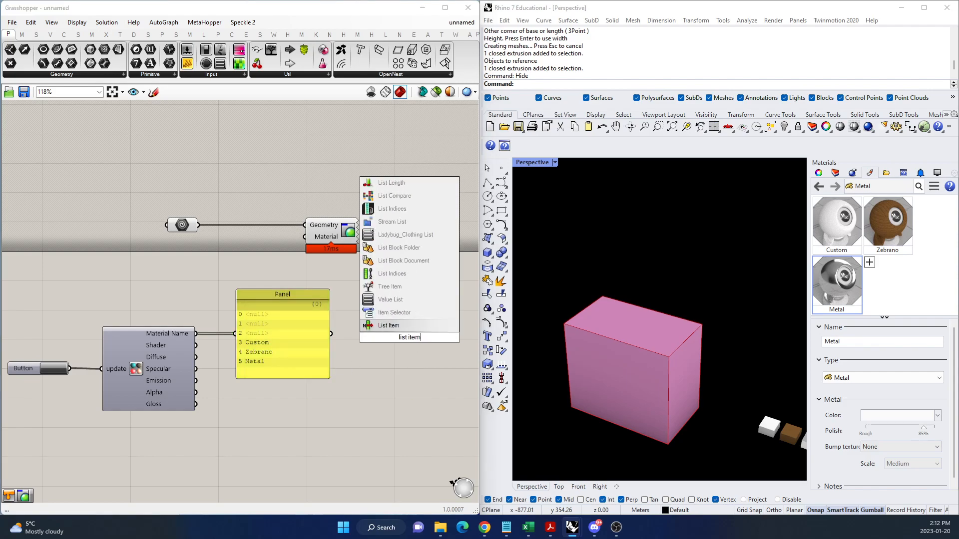
{"action": "left_click", "coordinate": [434, 326]}
{"action": "left_click_drag", "start_coordinate": [331, 334], "coordinate": [448, 318]}
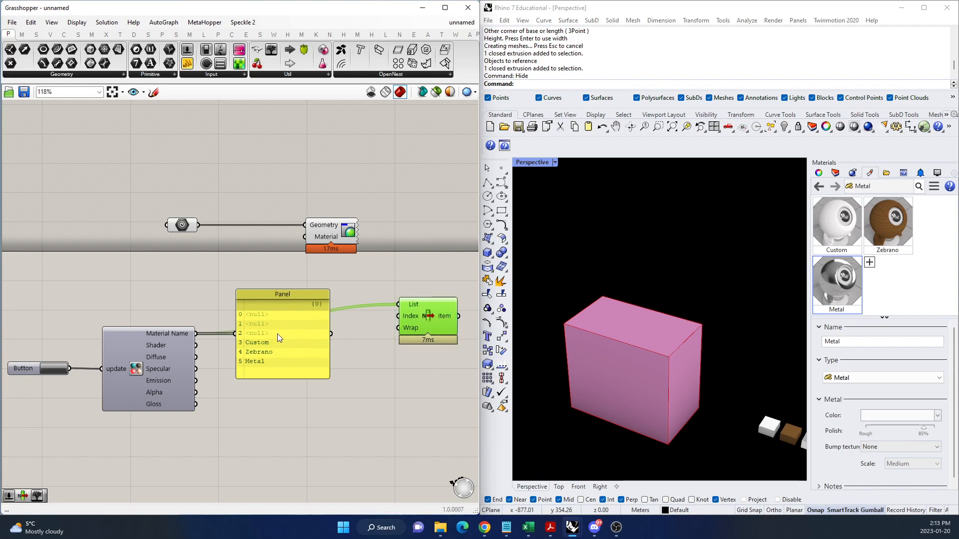
{"action": "left_click_drag", "start_coordinate": [309, 347], "coordinate": [294, 349]}
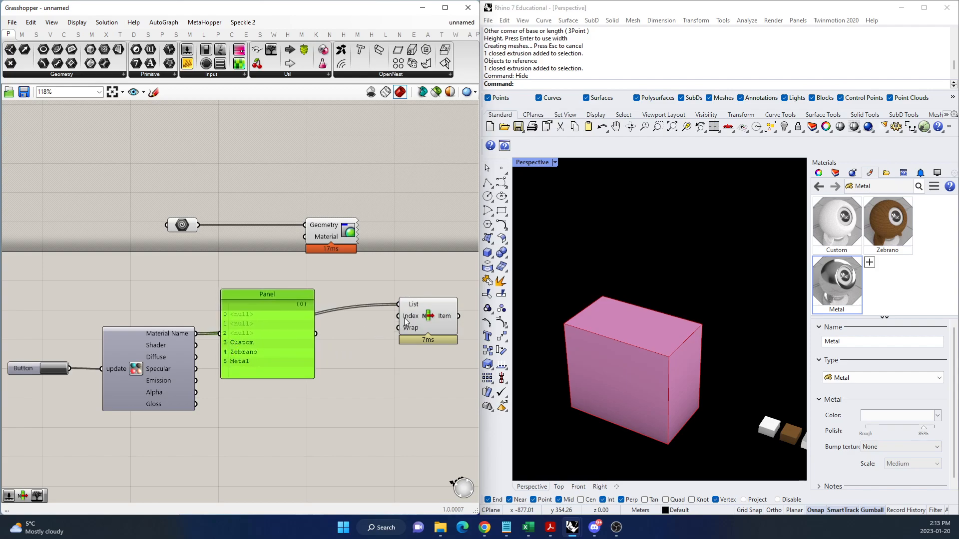
{"action": "left_click_drag", "start_coordinate": [404, 320], "coordinate": [429, 317]}
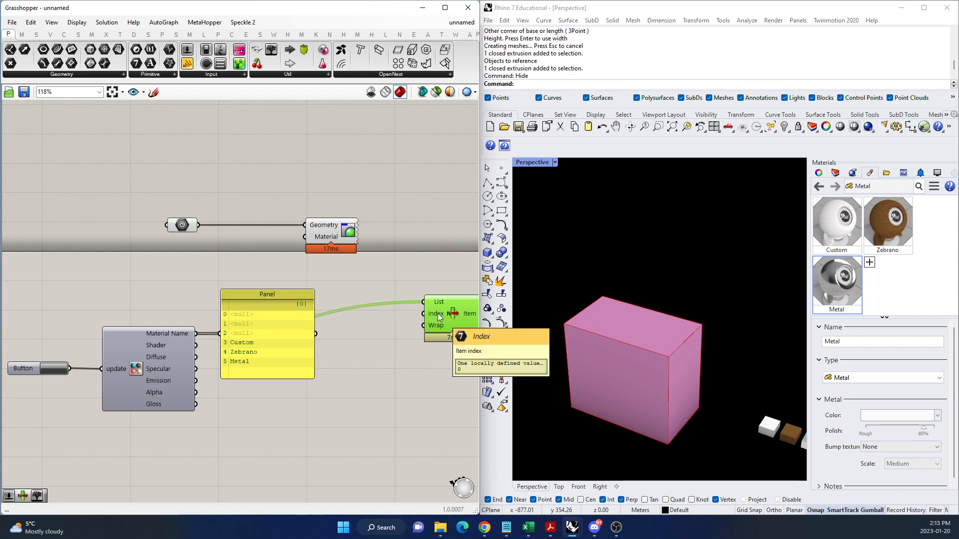
{"action": "key", "text": "ctrl+z"}
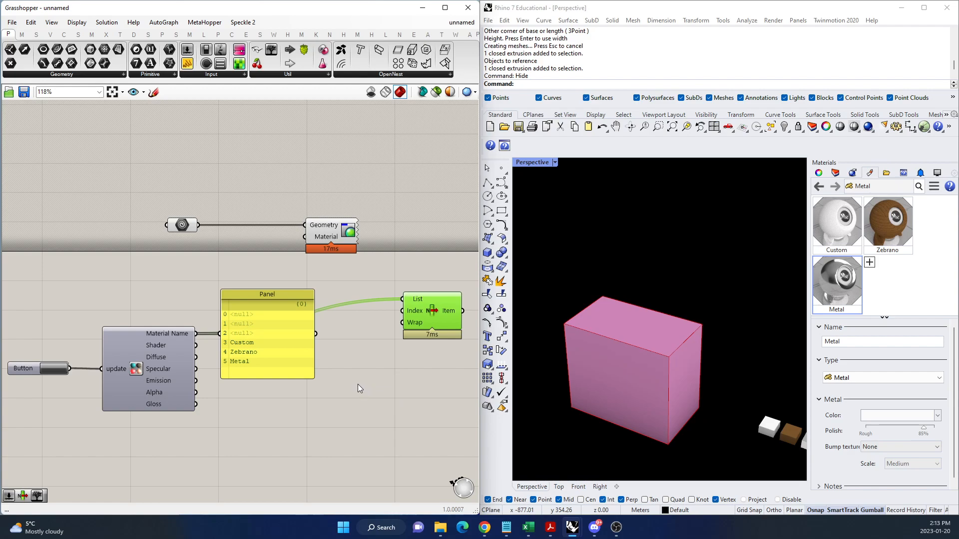
Add a 0 to 5 Number Slider for List Item's Index, and connect the Item output to Custom Preview's Material input.
{"action": "double_click", "coordinate": [360, 356]}
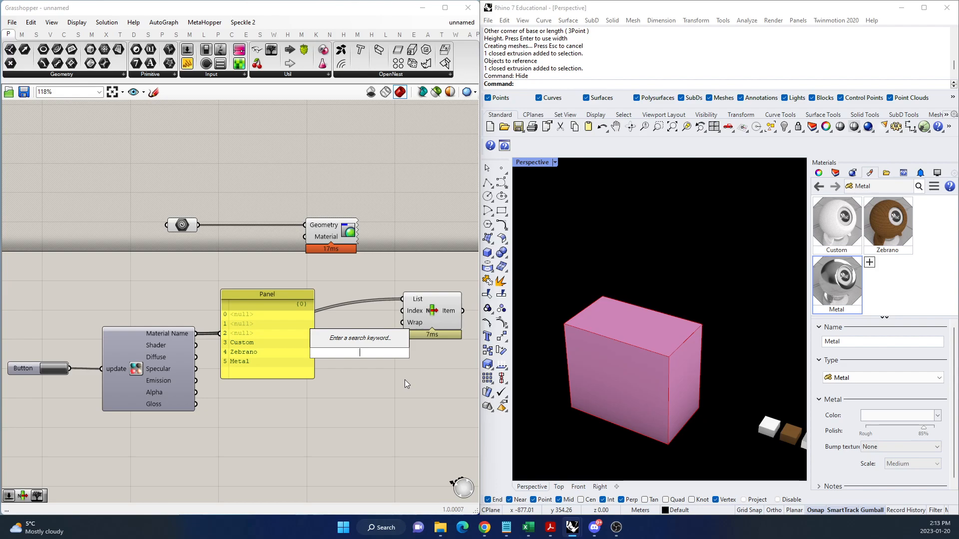
{"action": "type", "text": "0..5"}
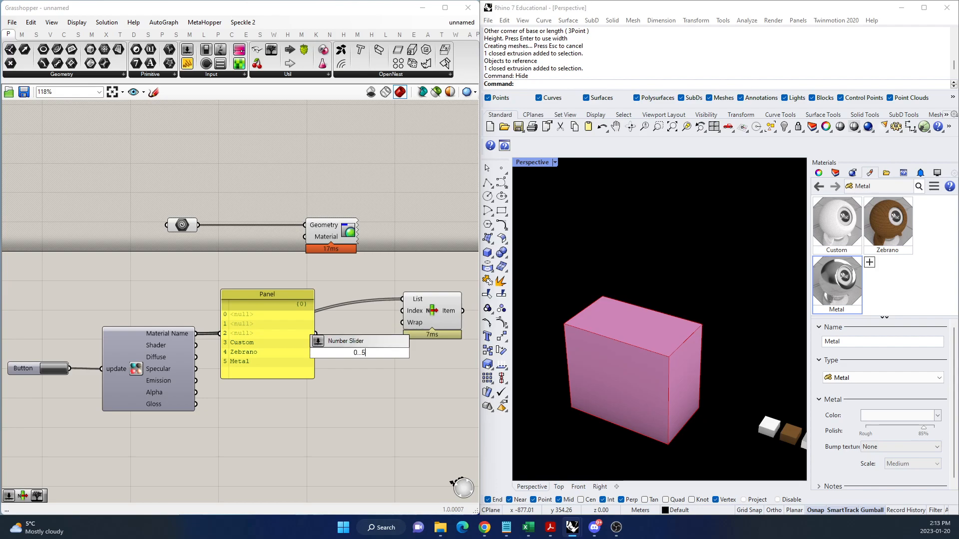
{"action": "key", "text": "Return"}
{"action": "left_click_drag", "start_coordinate": [420, 353], "coordinate": [402, 310]}
{"action": "left_click_drag", "start_coordinate": [462, 311], "coordinate": [304, 236]}
{"action": "scroll", "coordinate": [229, 276], "scroll_direction": "down", "scroll_amount": 4}
{"action": "left_click_drag", "start_coordinate": [241, 269], "coordinate": [341, 268]}
{"action": "scroll", "coordinate": [314, 274], "scroll_direction": "up", "scroll_amount": 5}
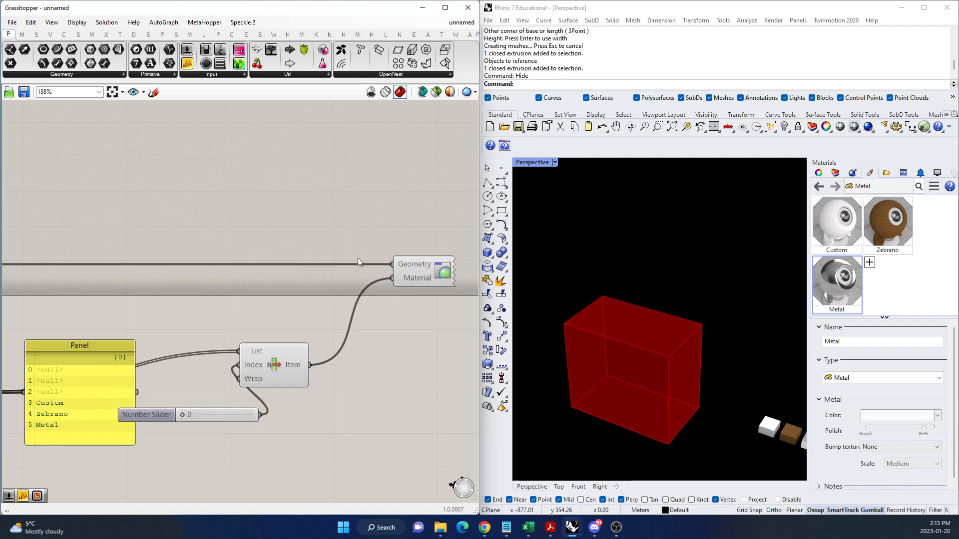
Set the Perspective viewport's display mode to Rendered.
{"action": "left_click", "coordinate": [554, 162]}
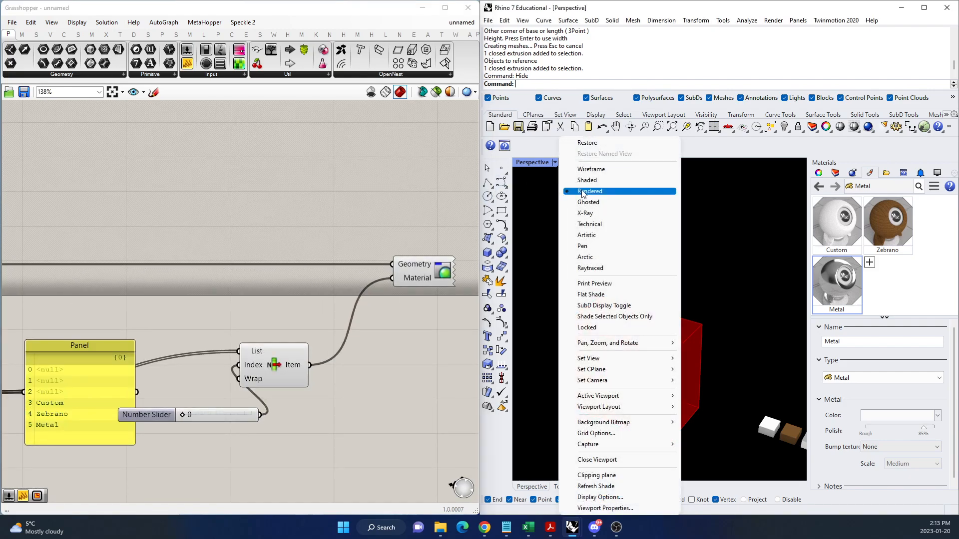
{"action": "left_click", "coordinate": [581, 202]}
{"action": "scroll", "coordinate": [444, 328], "scroll_direction": "down", "scroll_amount": 2}
{"action": "scroll", "coordinate": [306, 393], "scroll_direction": "up", "scroll_amount": 1}
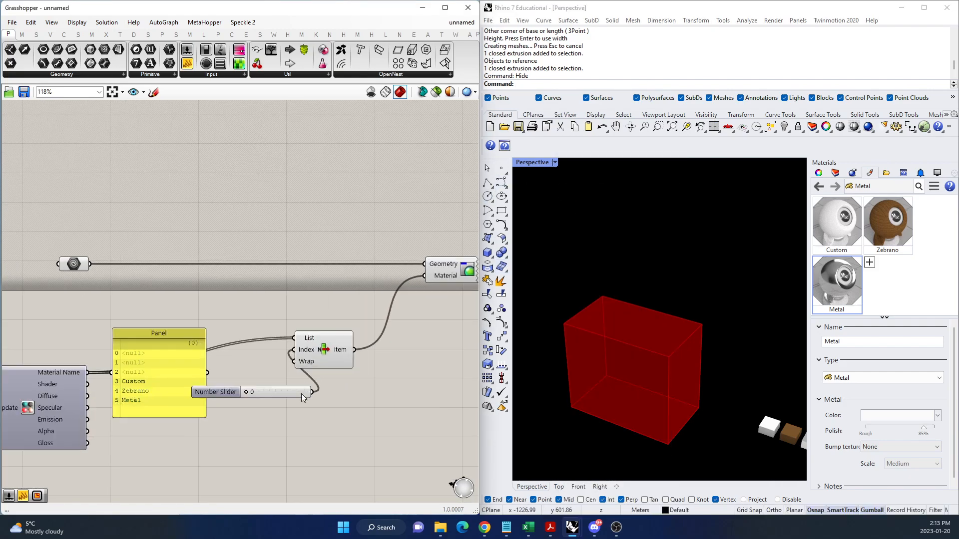
Set the Number Slider feeding List Item's Index to 4 to choose the Zebrano material.
{"action": "scroll", "coordinate": [290, 382], "scroll_direction": "down", "scroll_amount": 1}
{"action": "scroll", "coordinate": [321, 379], "scroll_direction": "up", "scroll_amount": 1}
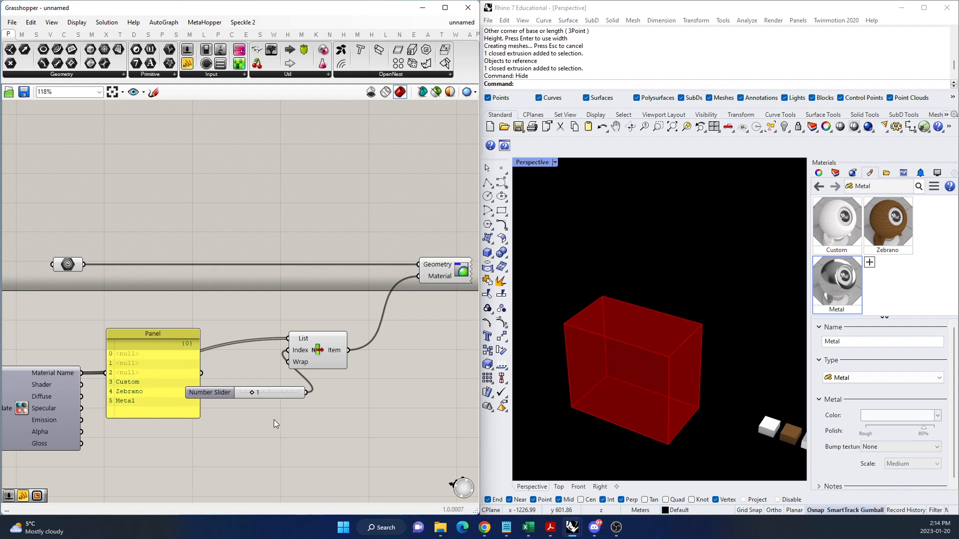
{"action": "left_click_drag", "start_coordinate": [261, 393], "coordinate": [287, 394]}
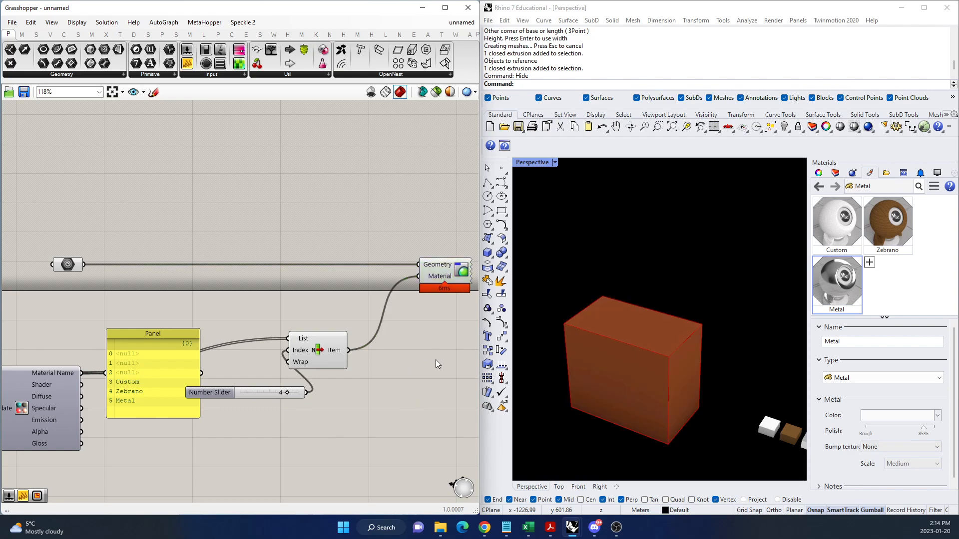
Turn off the Geometry parameter's preview and select the Custom Preview component.
{"action": "left_click", "coordinate": [66, 263]}
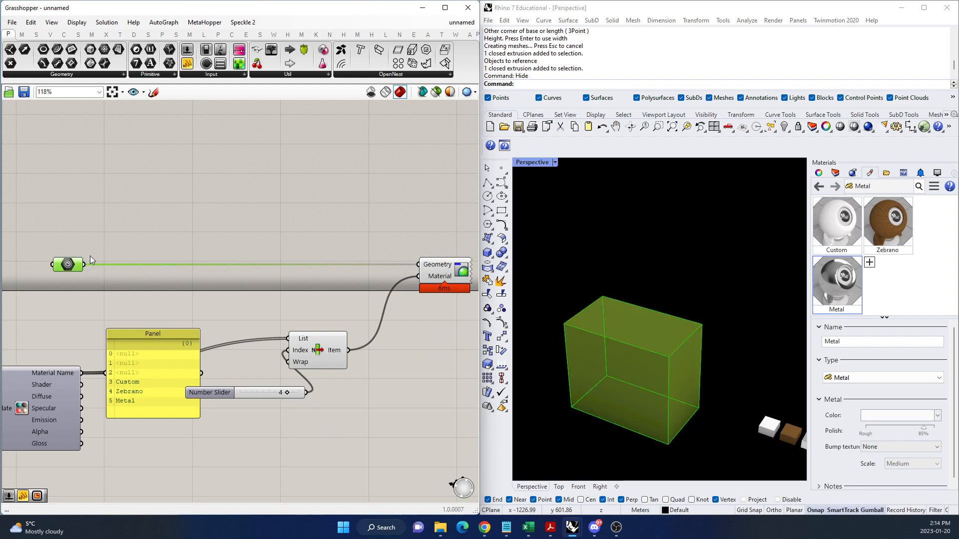
{"action": "right_click", "coordinate": [88, 236]}
{"action": "left_click", "coordinate": [118, 251]}
{"action": "left_click", "coordinate": [150, 248]}
{"action": "left_click", "coordinate": [439, 272]}
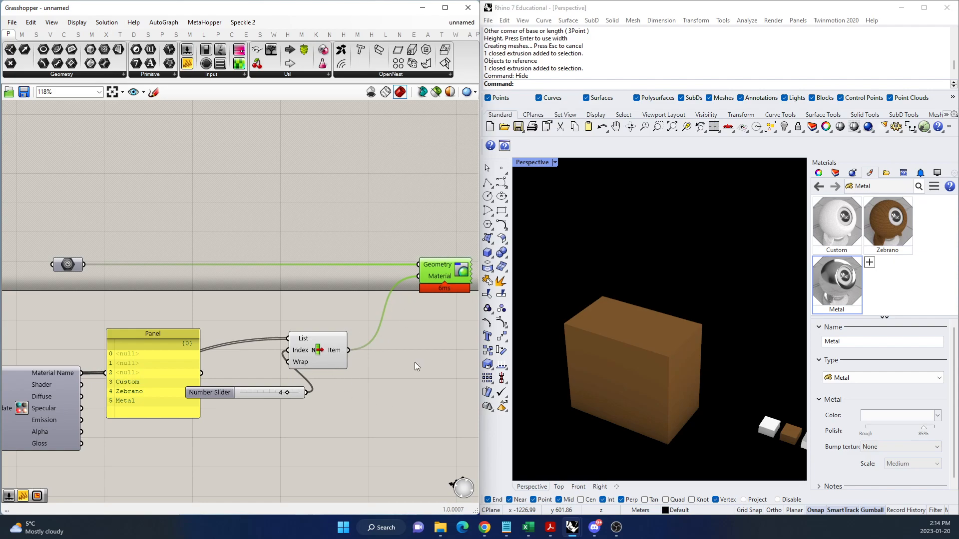
Try the Arctic display mode on the Perspective viewport, and return it to Rendered.
{"action": "left_click", "coordinate": [554, 163]}
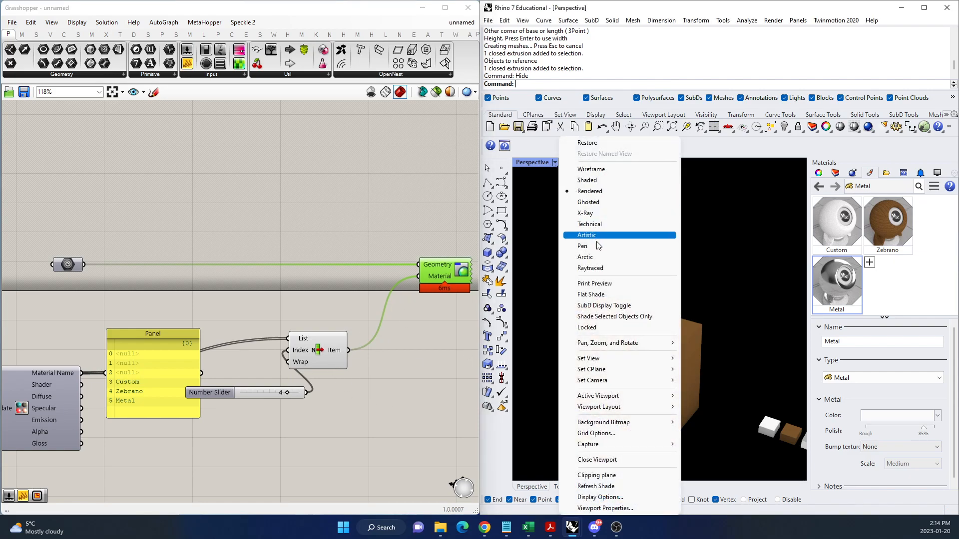
{"action": "left_click", "coordinate": [590, 257]}
{"action": "right_click_drag", "start_coordinate": [712, 369], "coordinate": [687, 426]}
{"action": "left_click", "coordinate": [554, 162]}
{"action": "left_click", "coordinate": [582, 192]}
{"action": "scroll", "coordinate": [692, 414], "scroll_direction": "up", "scroll_amount": 5}
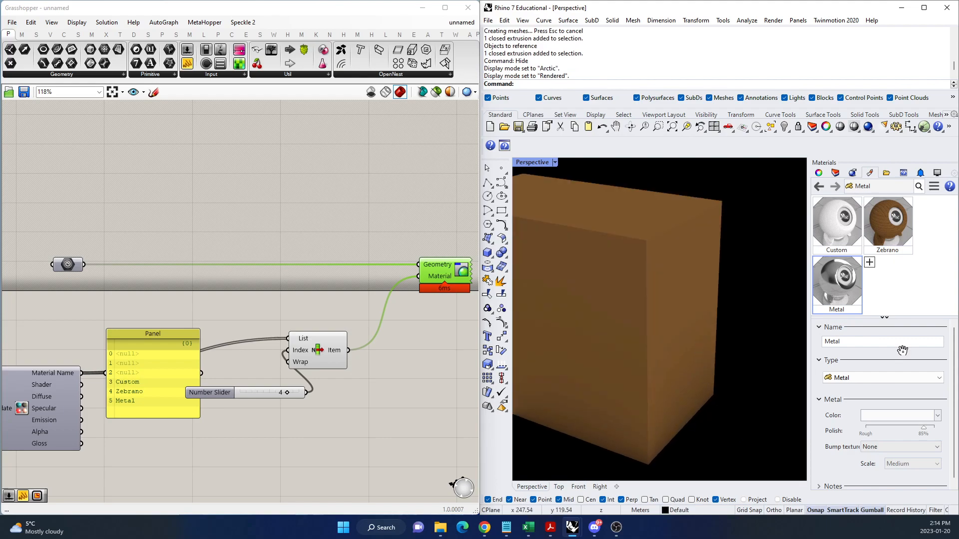
Open the Zebrano material's color texture Zebrano_100_DP.jpg and bring up its mapping settings.
{"action": "scroll", "coordinate": [902, 370], "scroll_direction": "down", "scroll_amount": 1}
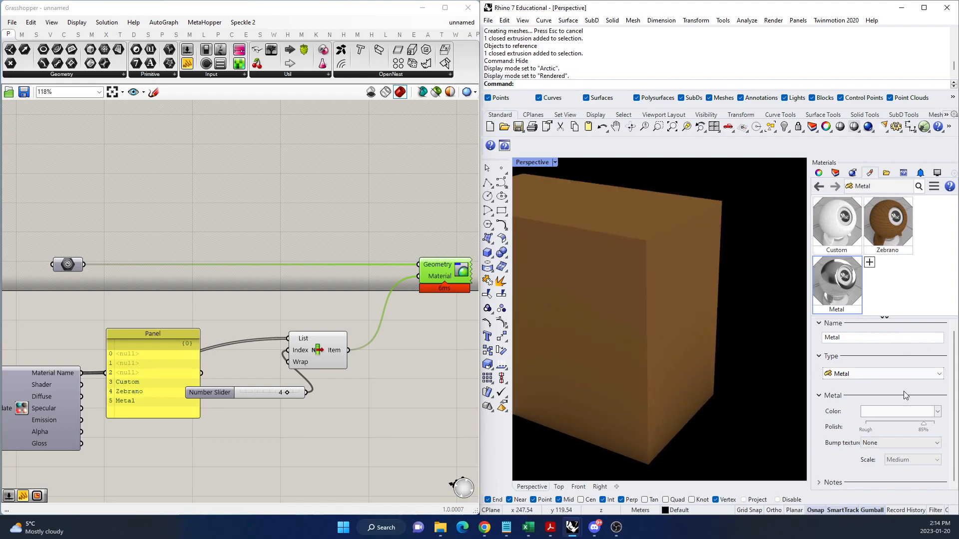
{"action": "left_click", "coordinate": [888, 223]}
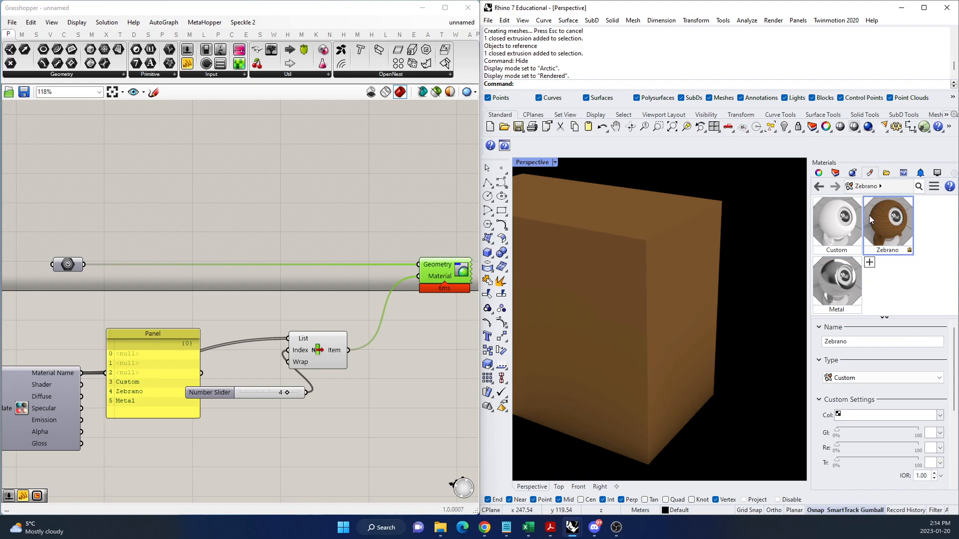
{"action": "scroll", "coordinate": [879, 377], "scroll_direction": "down", "scroll_amount": 5}
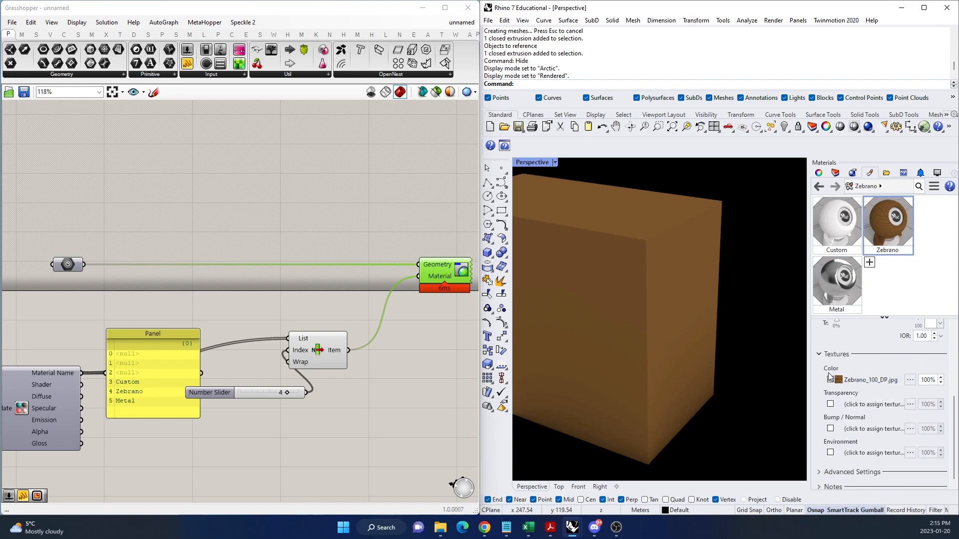
{"action": "left_click", "coordinate": [883, 385]}
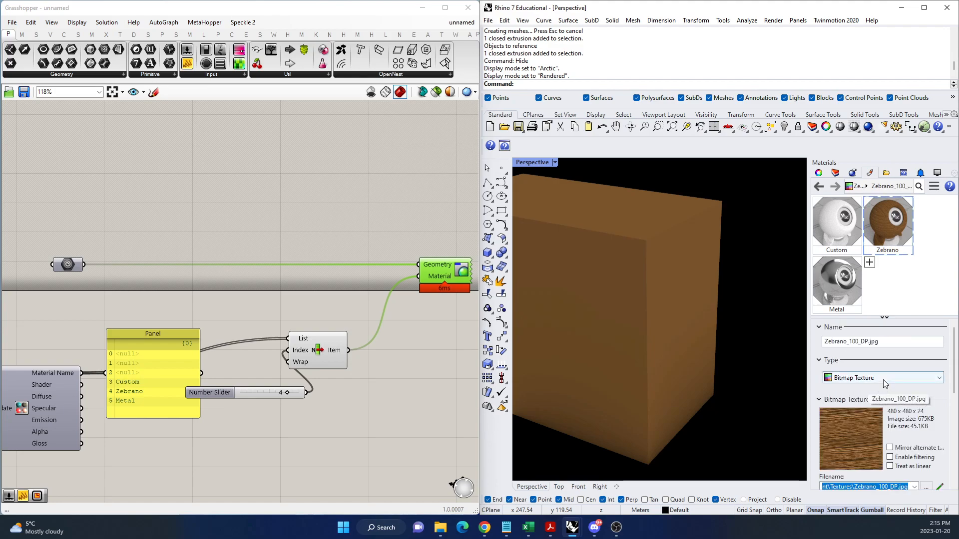
{"action": "scroll", "coordinate": [907, 418], "scroll_direction": "down", "scroll_amount": 3}
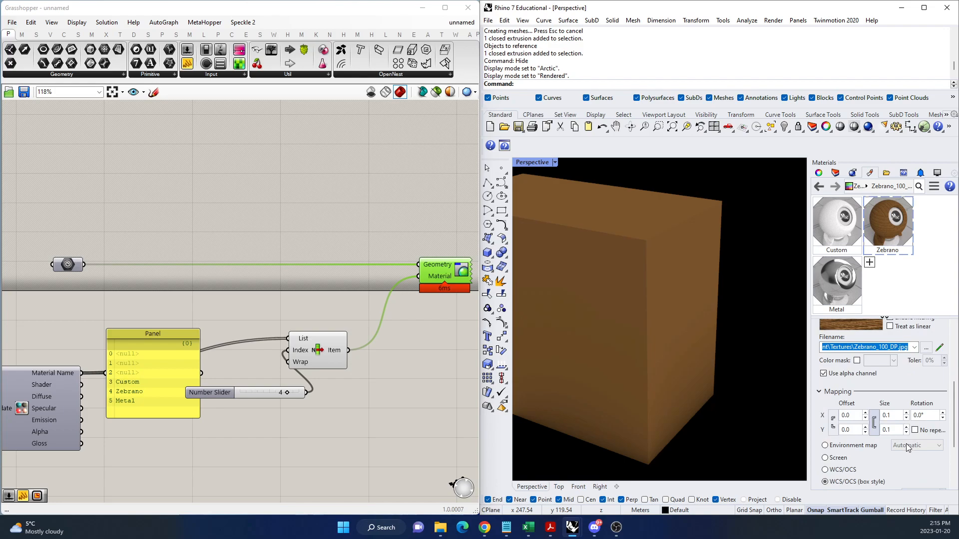
Try mapping sizes of 10 and 20 for the Zebrano texture.
{"action": "left_click", "coordinate": [893, 415]}
{"action": "type", "text": "10"}
{"action": "key", "text": "Return"}
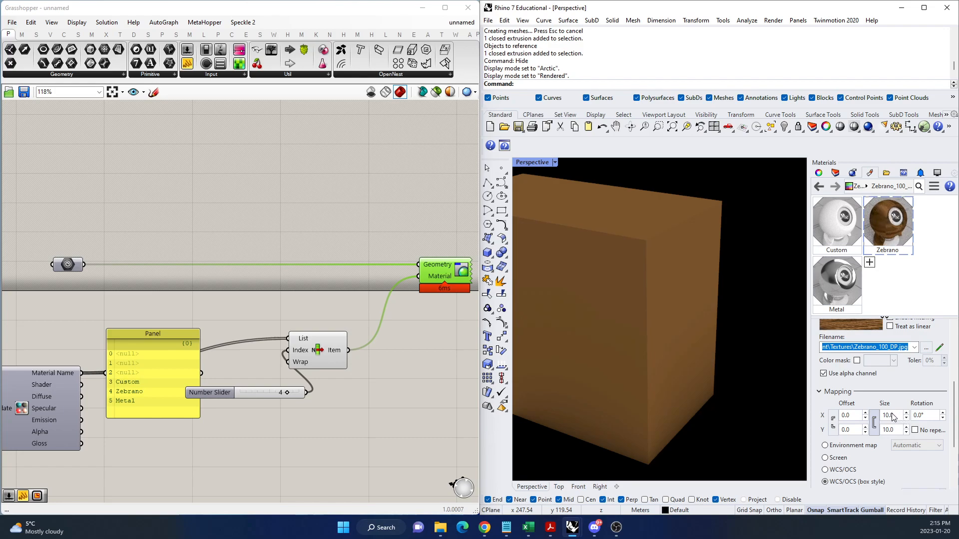
{"action": "left_click", "coordinate": [894, 414]}
{"action": "type", "text": "20"}
{"action": "key", "text": "Return"}
Set the Zebrano texture's mapping size to 100 and trigger the Button to update the materials in Grasshopper.
{"action": "left_click", "coordinate": [898, 414]}
{"action": "type", "text": "100"}
{"action": "key", "text": "Return"}
{"action": "right_click_drag", "start_coordinate": [727, 321], "coordinate": [699, 314]}
{"action": "scroll", "coordinate": [230, 411], "scroll_direction": "down", "scroll_amount": 3}
{"action": "scroll", "coordinate": [47, 411], "scroll_direction": "up", "scroll_amount": 2}
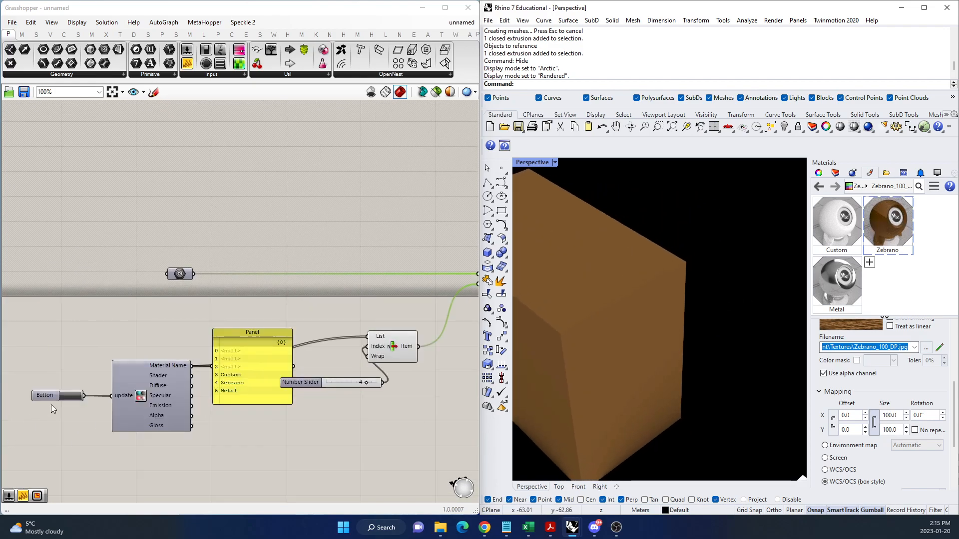
{"action": "left_click", "coordinate": [69, 395]}
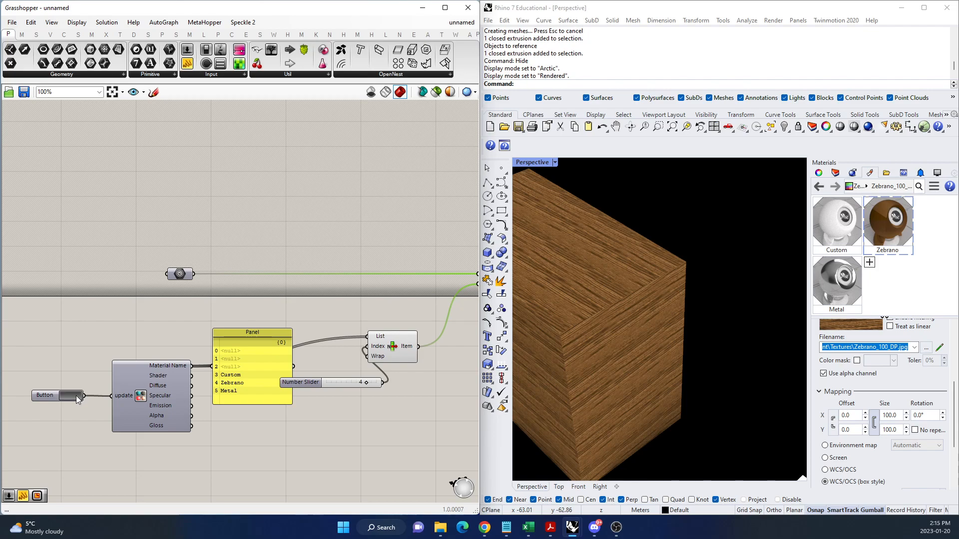
Trigger the material update again and examine the wood texture on the box up close and from several angles.
{"action": "left_click", "coordinate": [900, 420]}
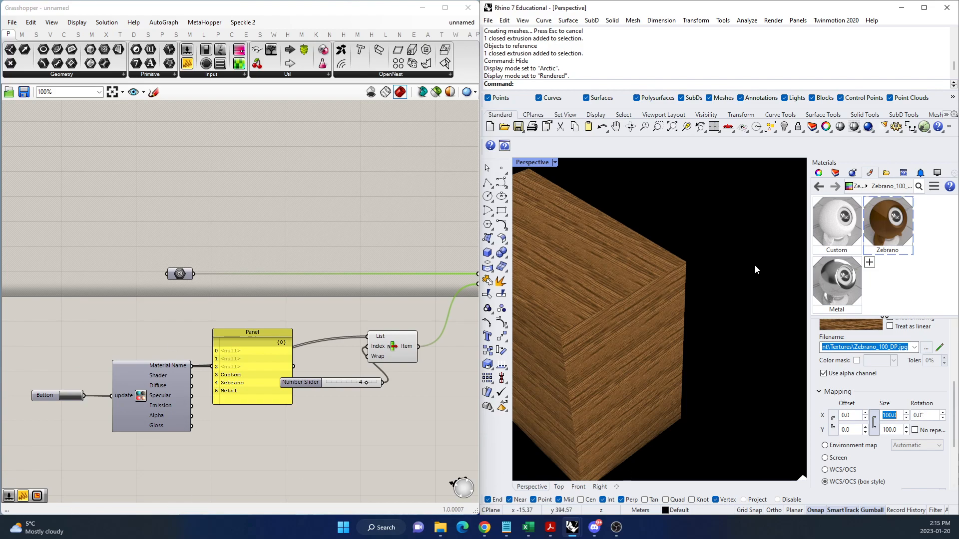
{"action": "scroll", "coordinate": [42, 408], "scroll_direction": "up", "scroll_amount": 5}
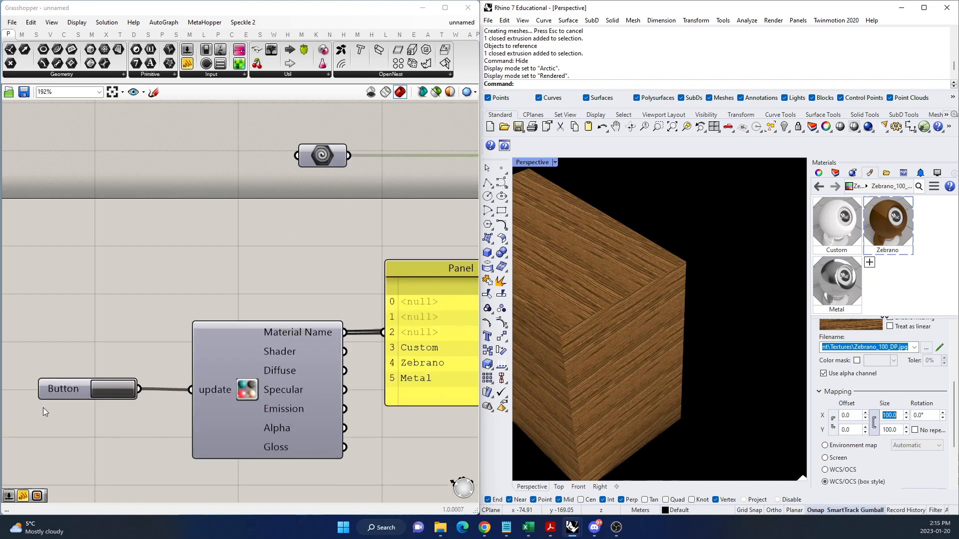
{"action": "left_click", "coordinate": [116, 385]}
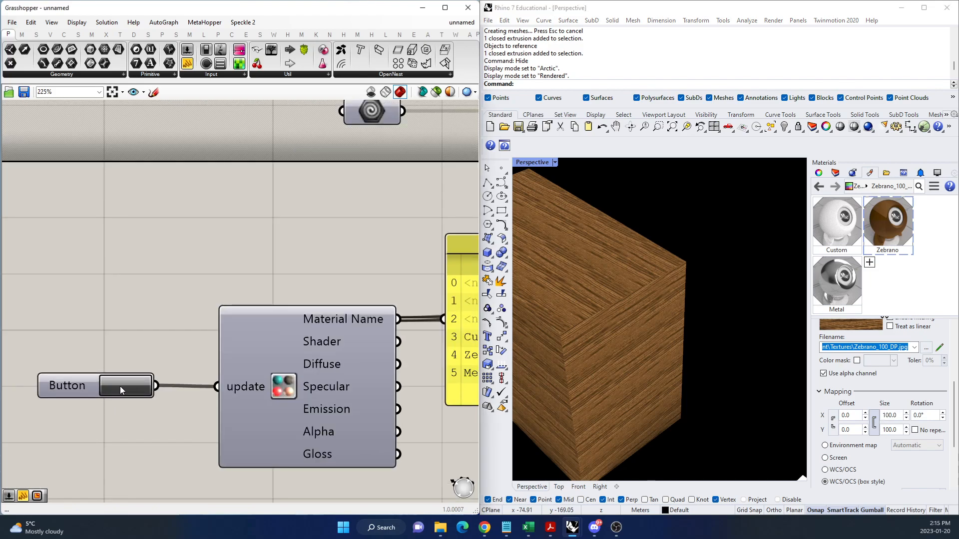
{"action": "scroll", "coordinate": [242, 349], "scroll_direction": "down", "scroll_amount": 5}
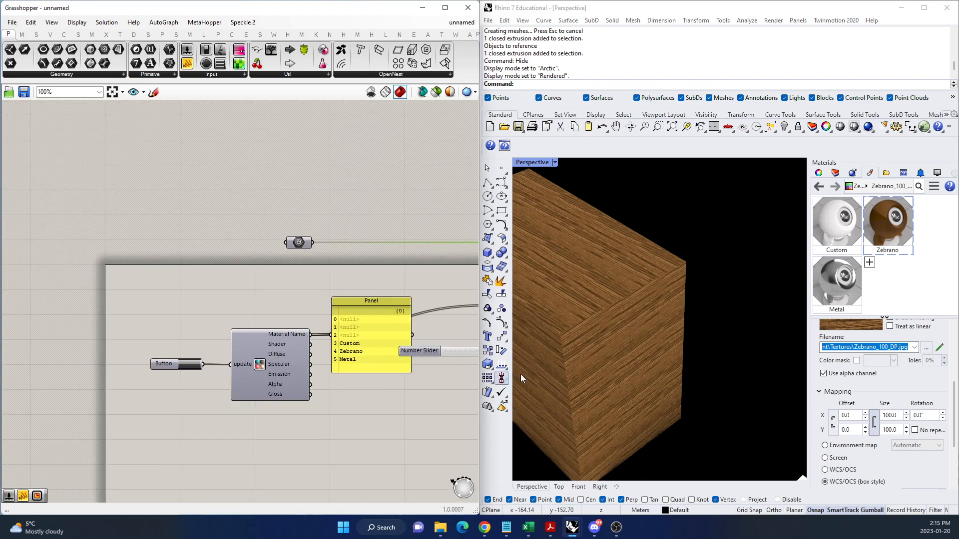
{"action": "scroll", "coordinate": [545, 362], "scroll_direction": "up", "scroll_amount": 4}
{"action": "scroll", "coordinate": [261, 363], "scroll_direction": "down", "scroll_amount": 4}
{"action": "scroll", "coordinate": [370, 357], "scroll_direction": "up", "scroll_amount": 4}
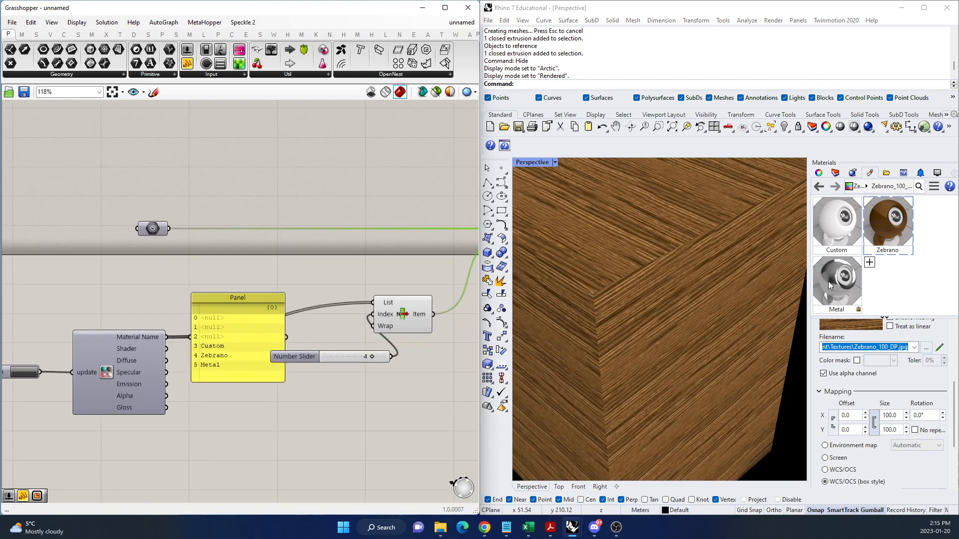
{"action": "scroll", "coordinate": [733, 328], "scroll_direction": "down", "scroll_amount": 3}
{"action": "scroll", "coordinate": [651, 344], "scroll_direction": "up", "scroll_amount": 3}
{"action": "right_click_drag", "start_coordinate": [699, 358], "coordinate": [710, 314]}
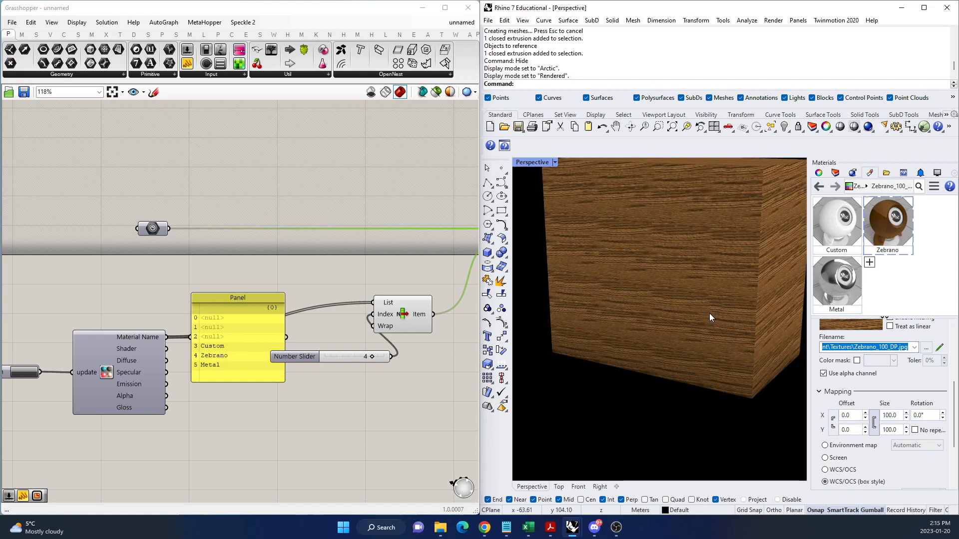
{"action": "scroll", "coordinate": [689, 324], "scroll_direction": "down", "scroll_amount": 5}
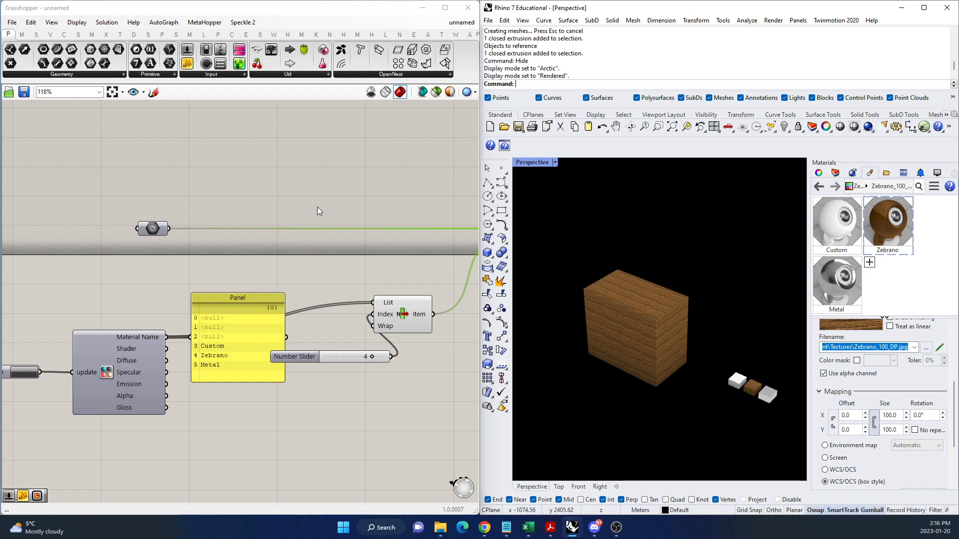
Disable all components of the material preview definition in Grasshopper.
{"action": "scroll", "coordinate": [241, 260], "scroll_direction": "down", "scroll_amount": 6}
{"action": "left_click_drag", "start_coordinate": [350, 325], "coordinate": [94, 205]}
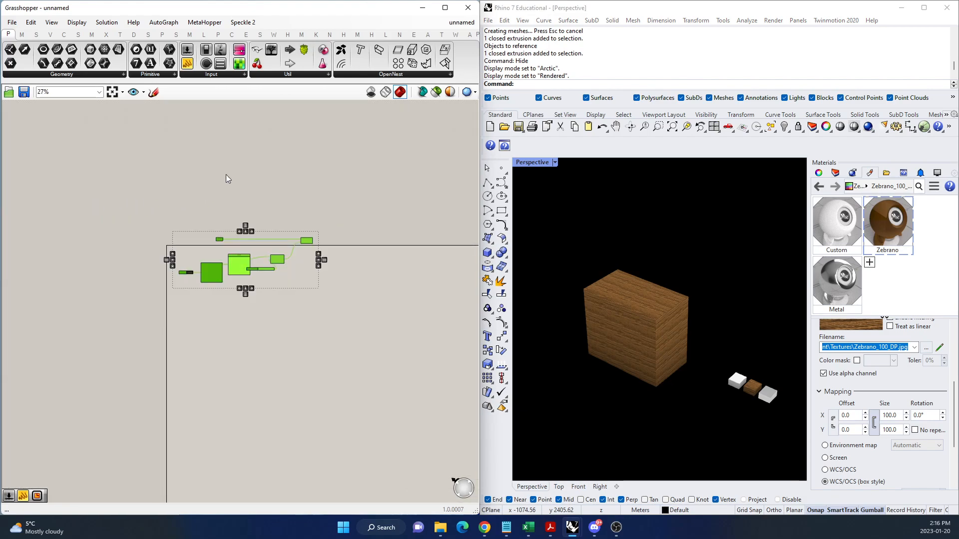
{"action": "right_click", "coordinate": [228, 176]}
{"action": "left_click", "coordinate": [254, 210]}
{"action": "left_click", "coordinate": [330, 302]}
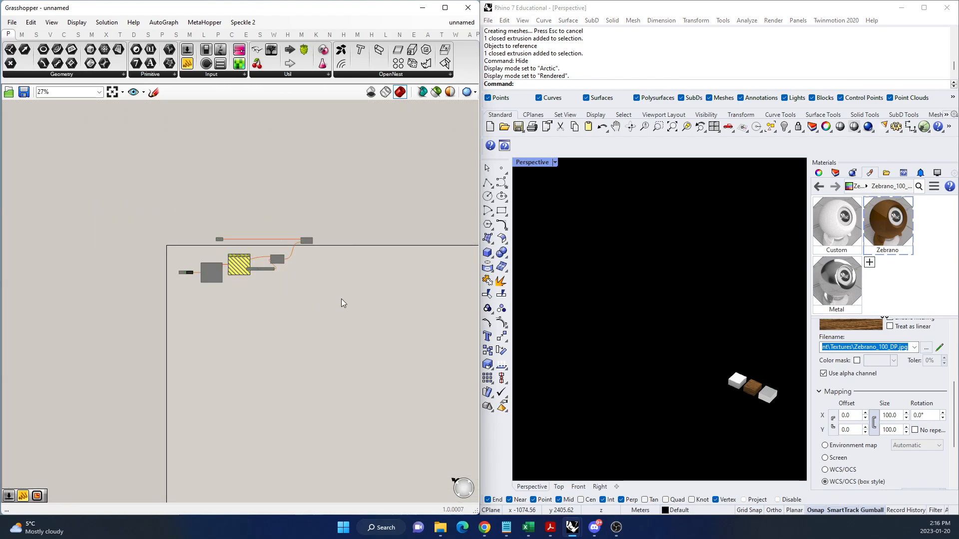
View the Perspective viewport's display settings and examine the three sample boxes up close.
{"action": "left_click", "coordinate": [754, 385]}
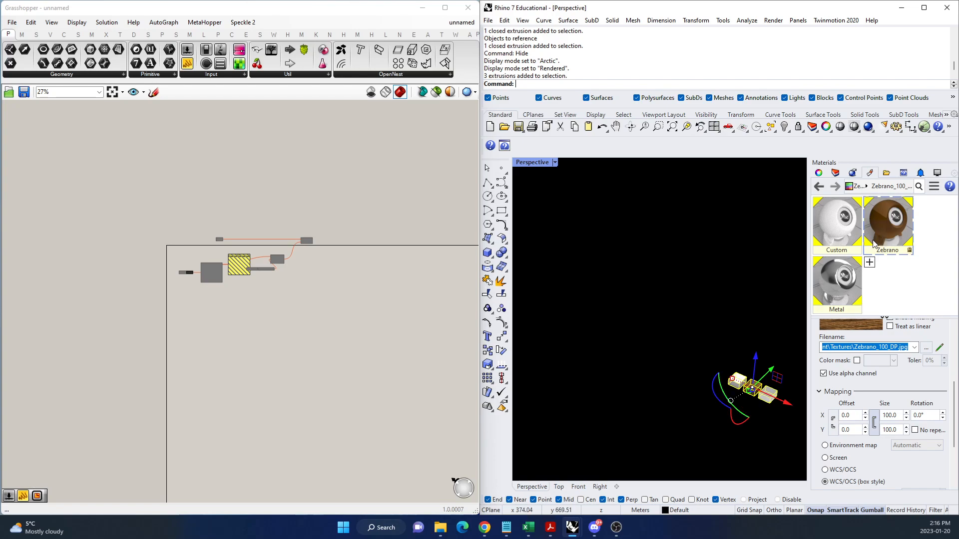
{"action": "left_click", "coordinate": [937, 172]}
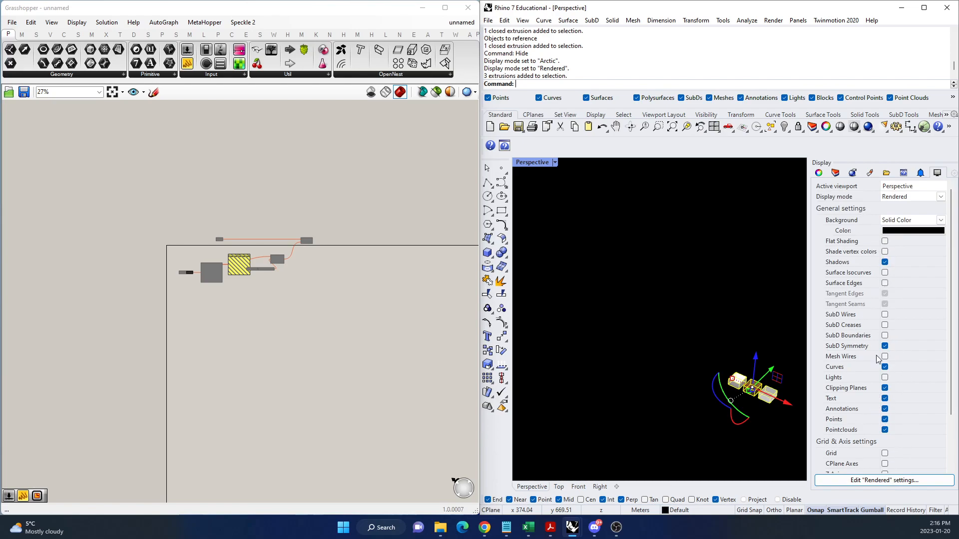
{"action": "left_click", "coordinate": [766, 444]}
{"action": "scroll", "coordinate": [766, 412], "scroll_direction": "up", "scroll_amount": 8}
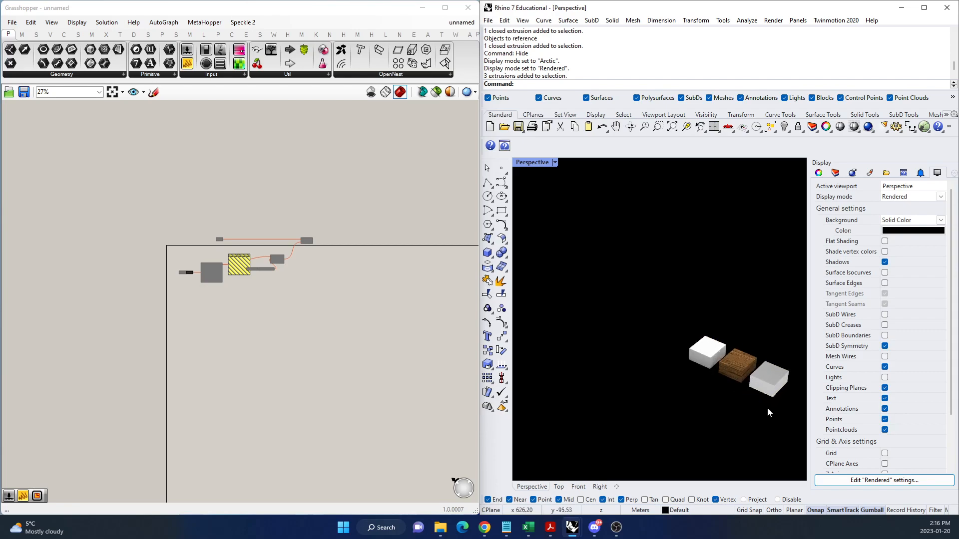
{"action": "scroll", "coordinate": [681, 325], "scroll_direction": "down", "scroll_amount": 1}
{"action": "scroll", "coordinate": [637, 251], "scroll_direction": "up", "scroll_amount": 6}
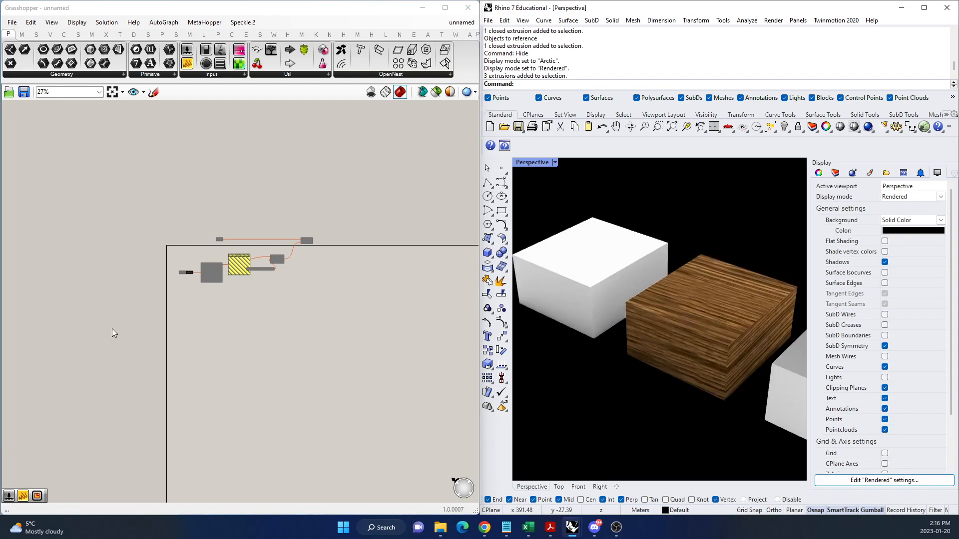
Move the whole set of disabled components upward, clear of the canvas border.
{"action": "left_click_drag", "start_coordinate": [344, 315], "coordinate": [160, 190]}
{"action": "left_click_drag", "start_coordinate": [204, 280], "coordinate": [205, 197]}
{"action": "left_click", "coordinate": [258, 290]}
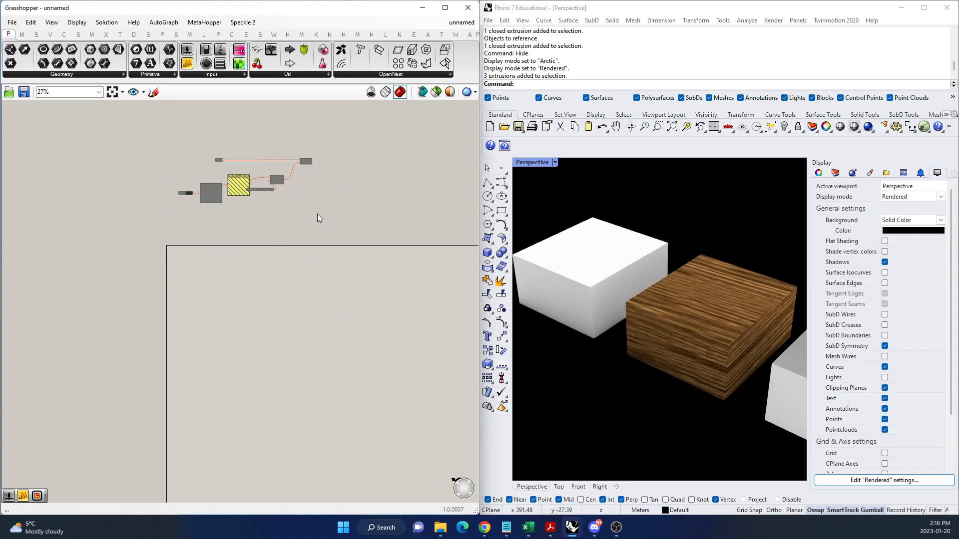
Delete the three sample boxes in Rhino and set the Perspective viewport's display mode to Shaded.
{"action": "scroll", "coordinate": [594, 252], "scroll_direction": "down", "scroll_amount": 5}
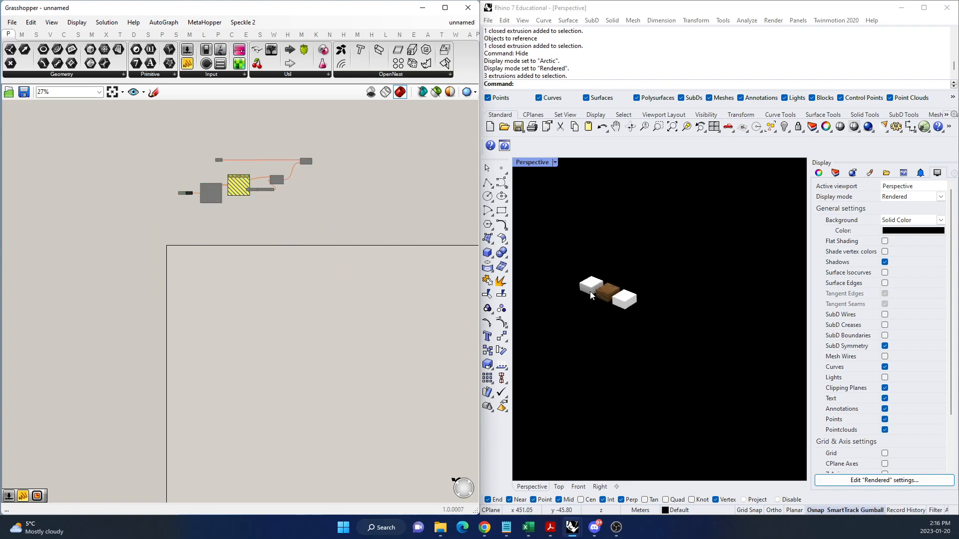
{"action": "left_click_drag", "start_coordinate": [655, 257], "coordinate": [582, 331]}
{"action": "key", "text": "Delete"}
{"action": "left_click", "coordinate": [553, 163]}
{"action": "left_click", "coordinate": [568, 179]}
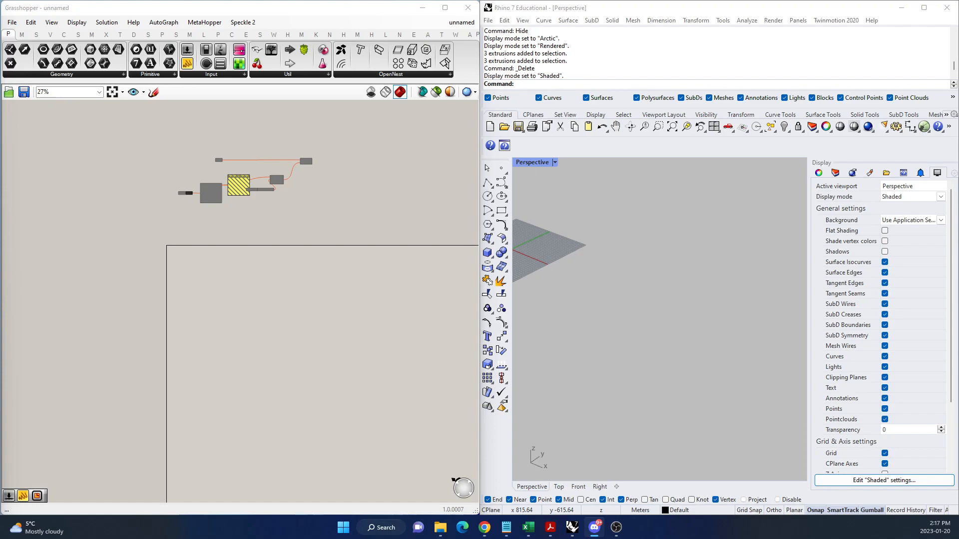
Switch to the Data Trees PDF in Microsoft Edge, dismiss the default-application notice, and look through it to page 9.
{"action": "key", "text": "alt+Tab"}
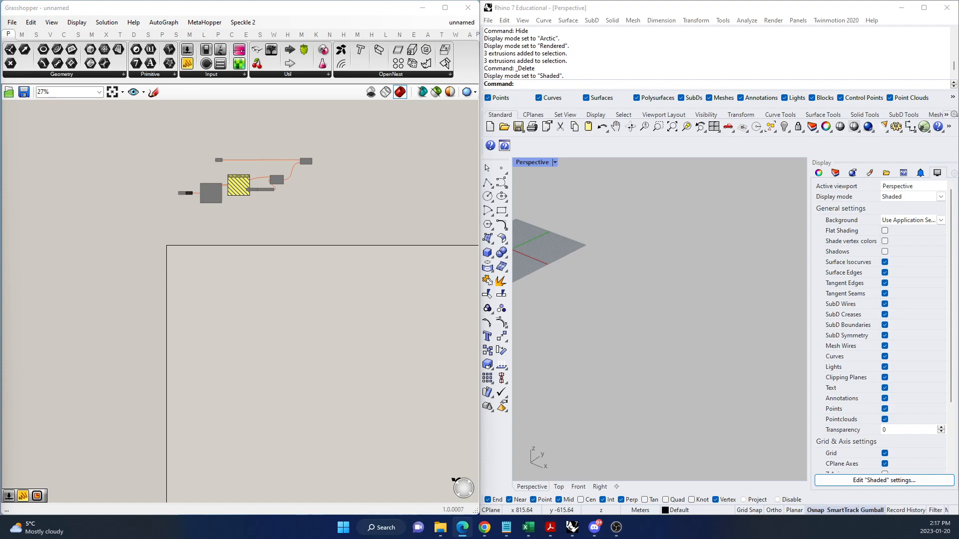
{"action": "left_click_drag", "start_coordinate": [0, 150], "coordinate": [471, 0]}
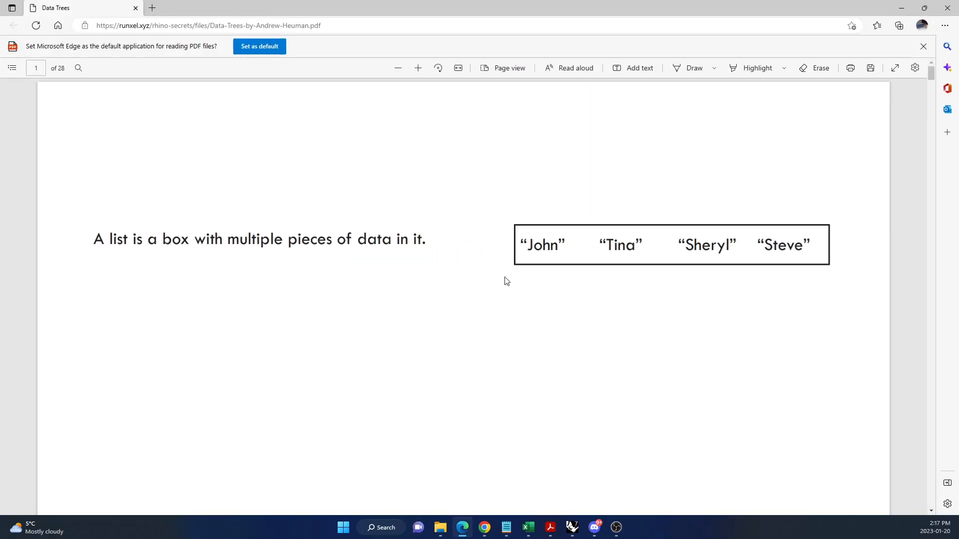
{"action": "left_click", "coordinate": [923, 46]}
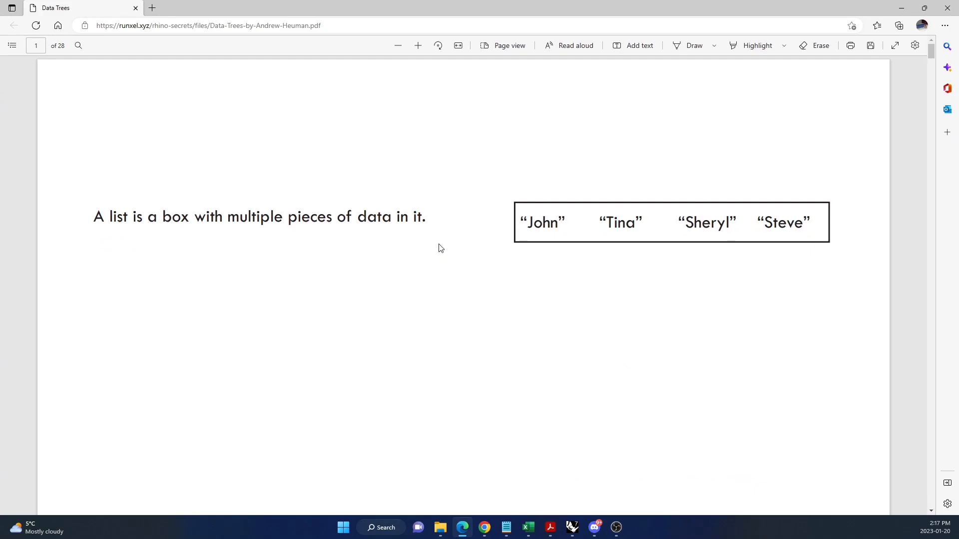
{"action": "scroll", "coordinate": [503, 261], "scroll_direction": "down", "scroll_amount": 12}
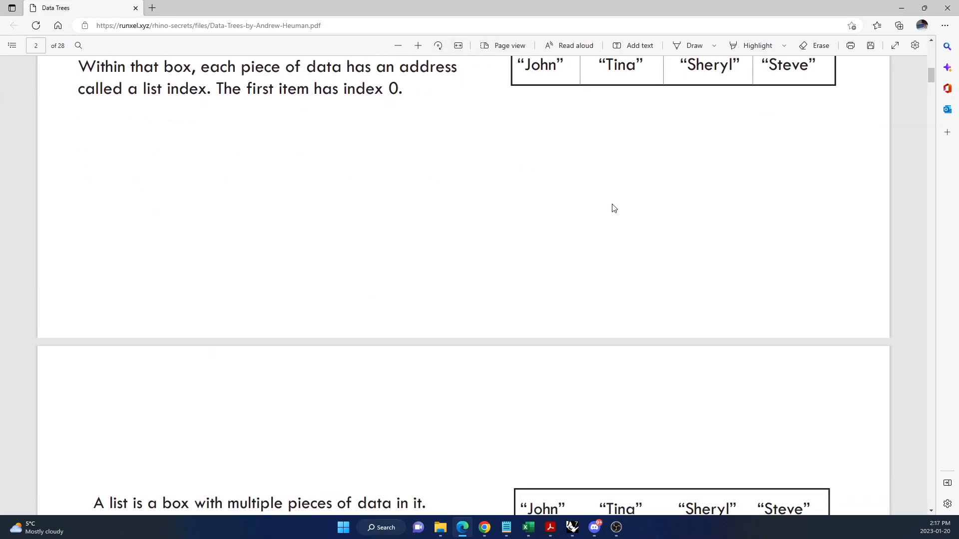
{"action": "scroll", "coordinate": [613, 208], "scroll_direction": "down", "scroll_amount": 15}
{"action": "scroll", "coordinate": [618, 238], "scroll_direction": "down", "scroll_amount": 15}
{"action": "scroll", "coordinate": [613, 236], "scroll_direction": "down", "scroll_amount": 15}
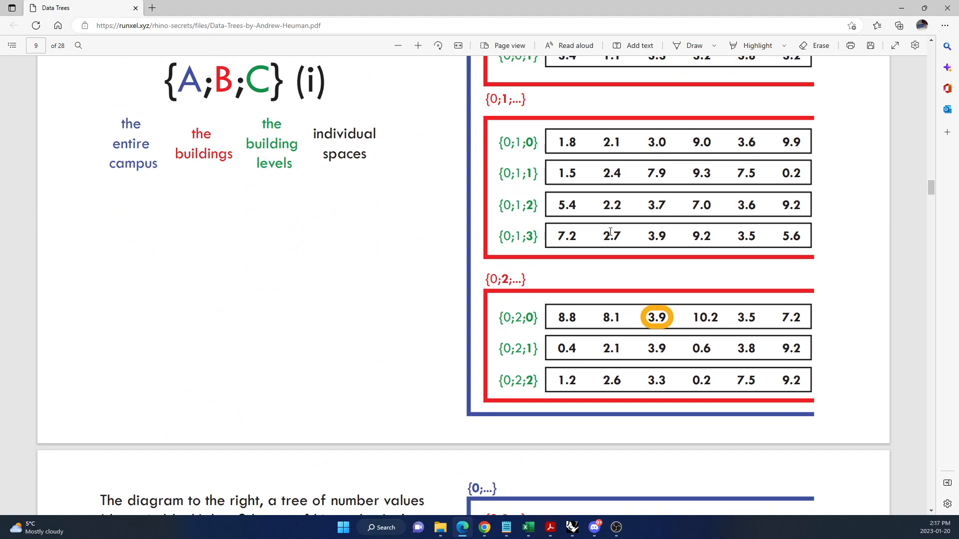
Read the campus data tree diagram on page 10 at a slightly smaller zoom, and return to Grasshopper and Rhino.
{"action": "scroll", "coordinate": [610, 232], "scroll_direction": "down", "scroll_amount": 10}
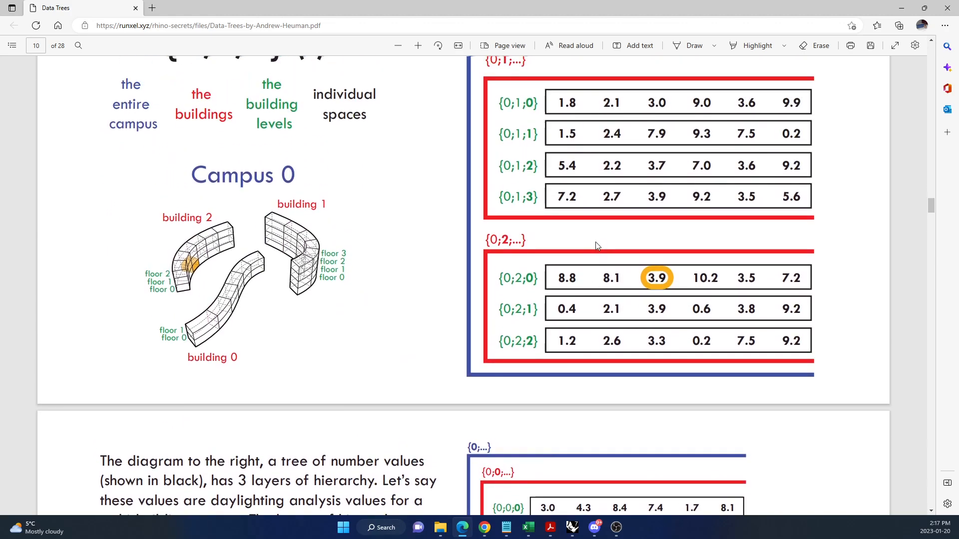
{"action": "scroll", "coordinate": [598, 245], "scroll_direction": "up", "scroll_amount": 3}
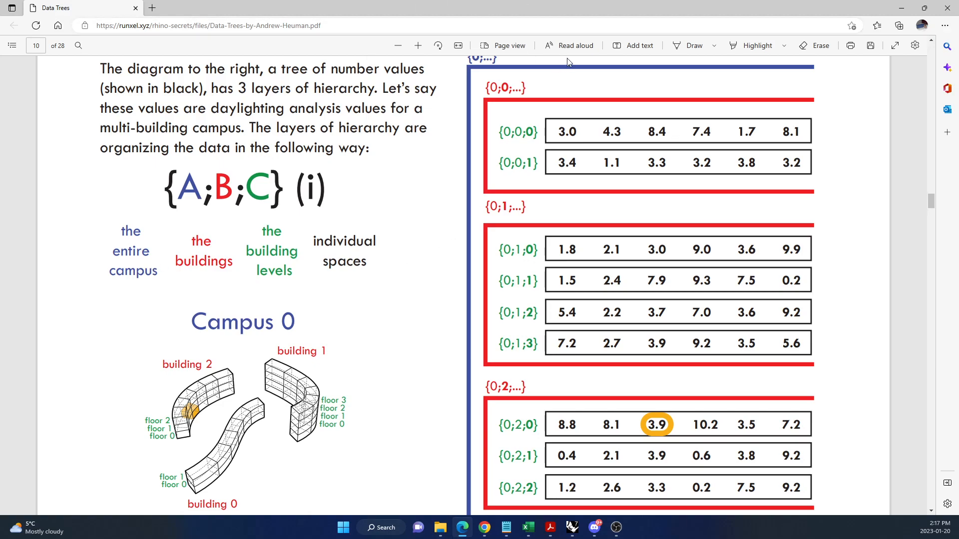
{"action": "left_click_drag", "start_coordinate": [595, 8], "coordinate": [505, 96]}
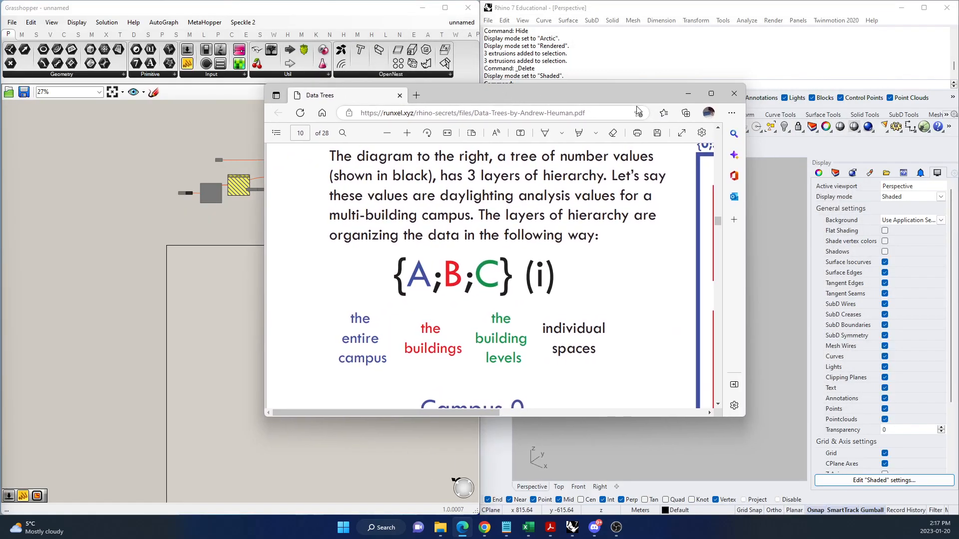
{"action": "double_click", "coordinate": [594, 102]}
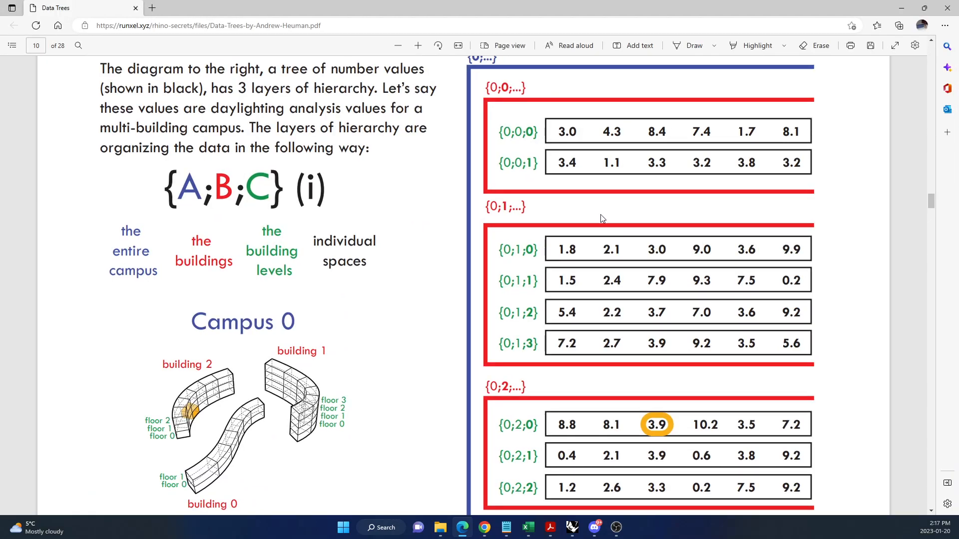
{"action": "left_click", "coordinate": [397, 46]}
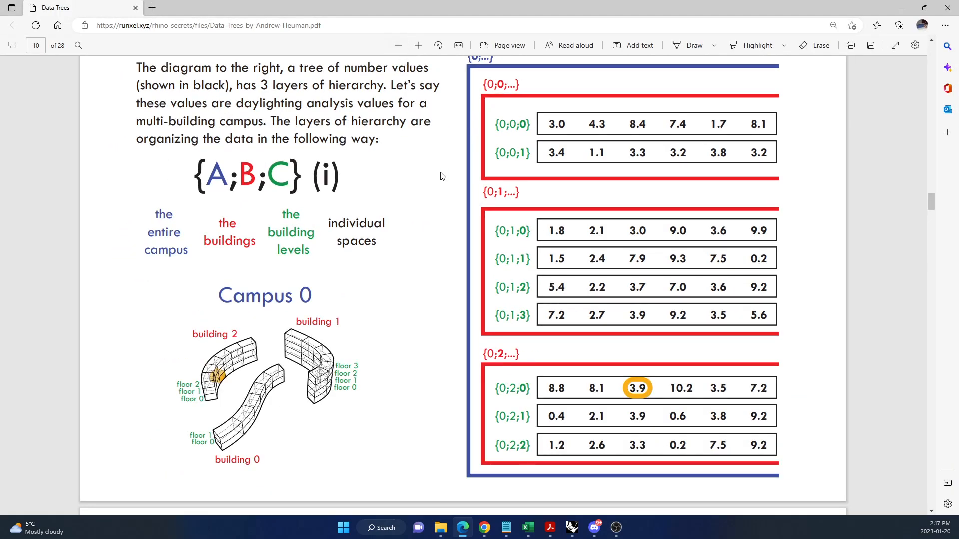
{"action": "scroll", "coordinate": [506, 211], "scroll_direction": "down", "scroll_amount": 1}
{"action": "left_click", "coordinate": [903, 11]}
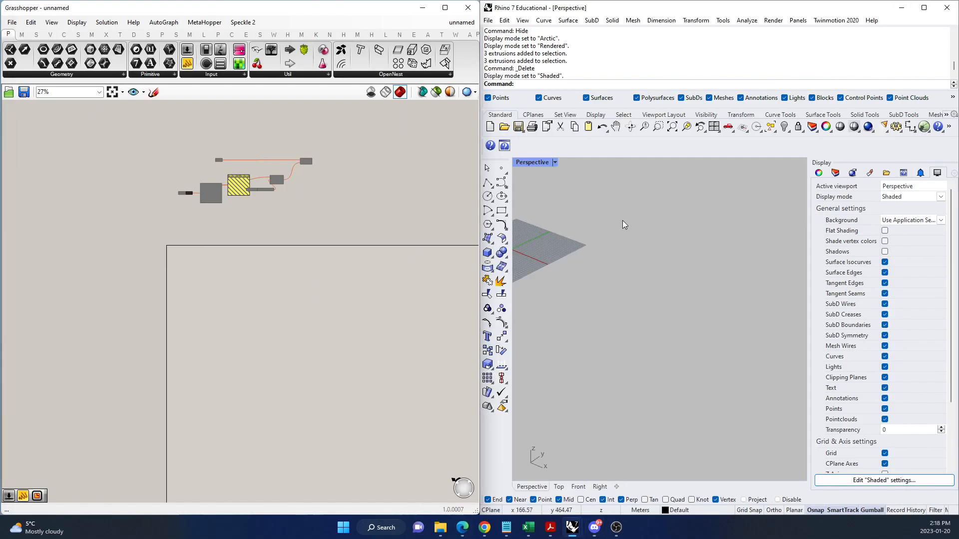
{"action": "scroll", "coordinate": [670, 312], "scroll_direction": "down", "scroll_amount": 7}
{"action": "scroll", "coordinate": [620, 303], "scroll_direction": "up", "scroll_amount": 14}
{"action": "scroll", "coordinate": [636, 272], "scroll_direction": "down", "scroll_amount": 1}
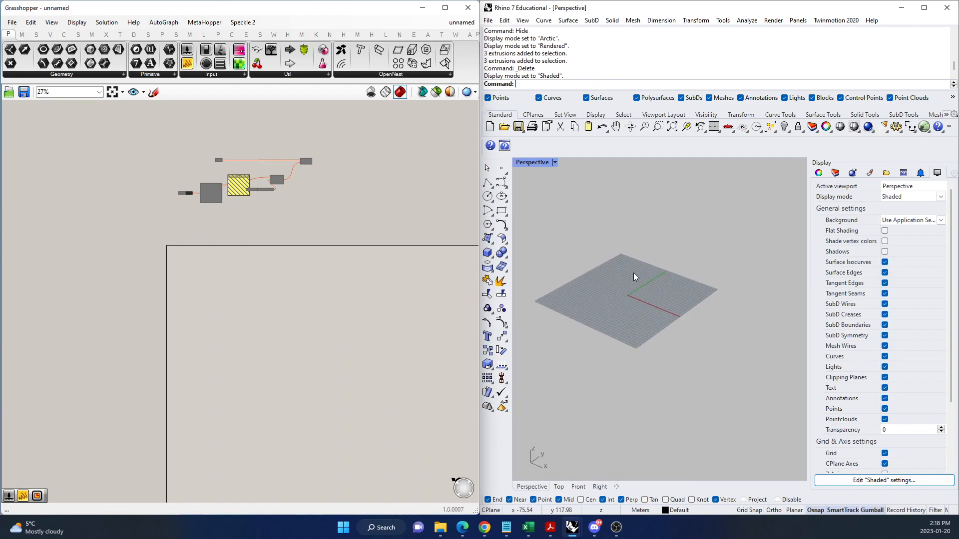
{"action": "scroll", "coordinate": [656, 292], "scroll_direction": "up", "scroll_amount": 3}
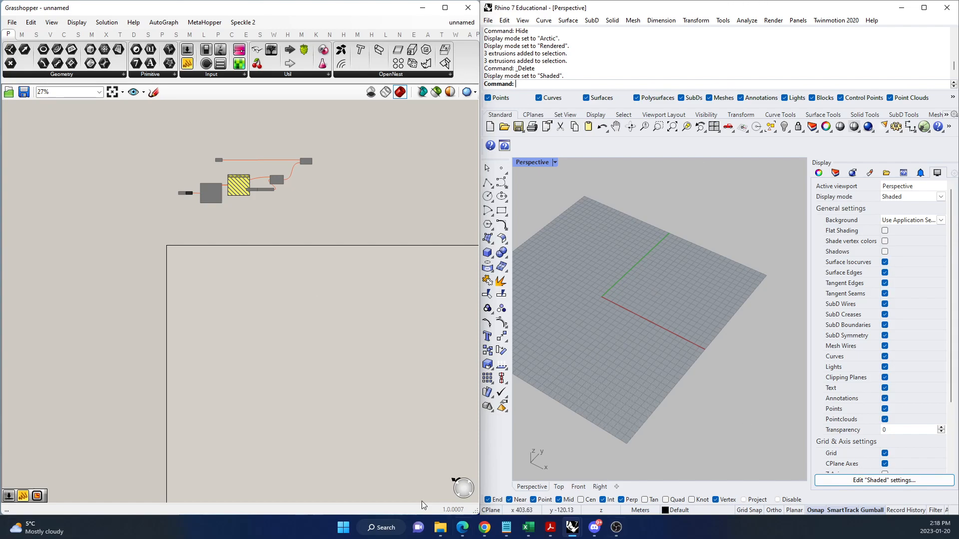
Bring back the Data Trees PDF in Microsoft Edge to review the campus diagram, and return to Grasshopper and Rhino.
{"action": "left_click", "coordinate": [549, 527]}
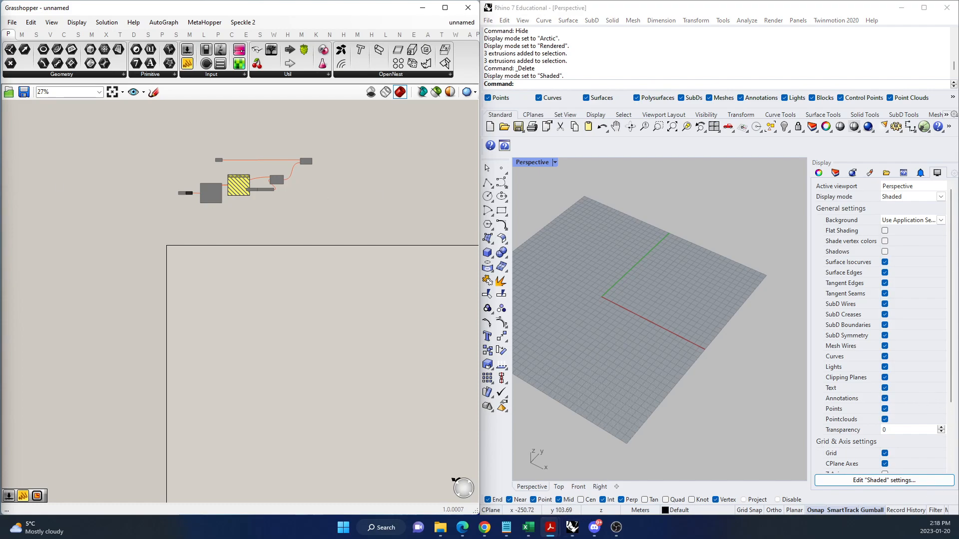
{"action": "key", "text": "alt+Tab"}
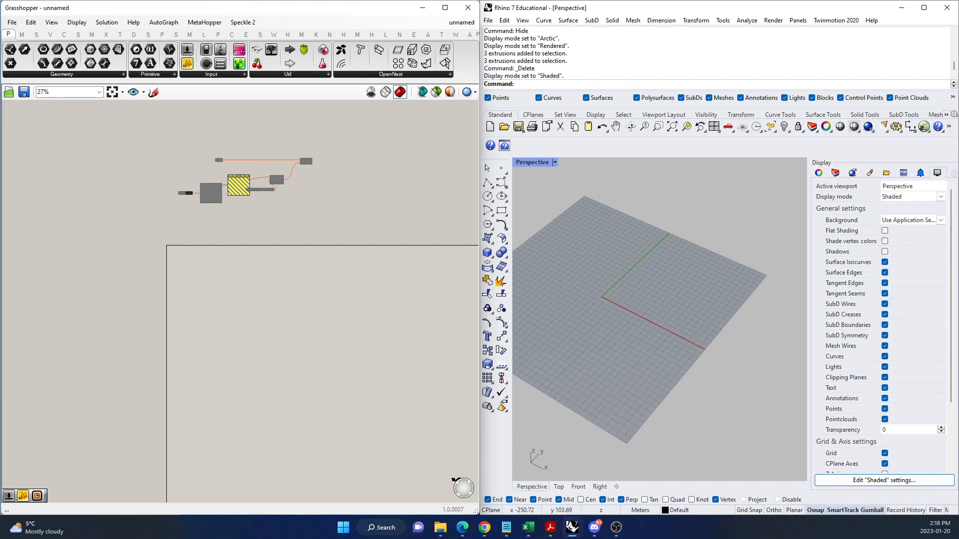
{"action": "left_click", "coordinate": [463, 528]}
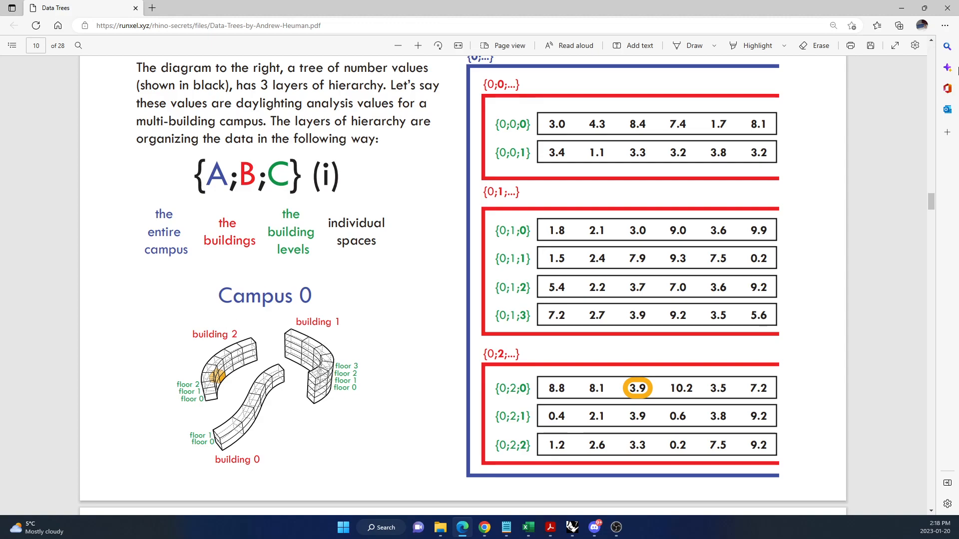
{"action": "left_click", "coordinate": [902, 12]}
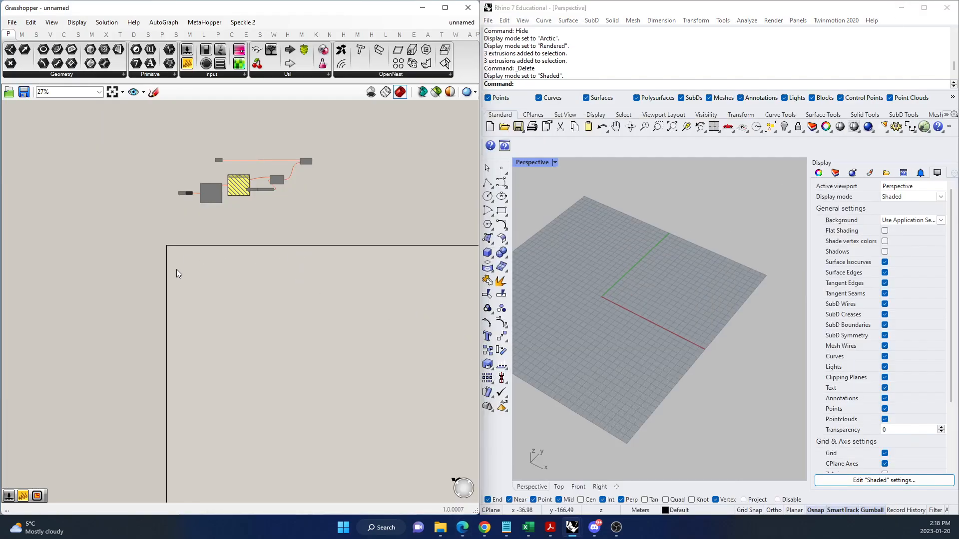
{"action": "scroll", "coordinate": [317, 303], "scroll_direction": "up", "scroll_amount": 2}
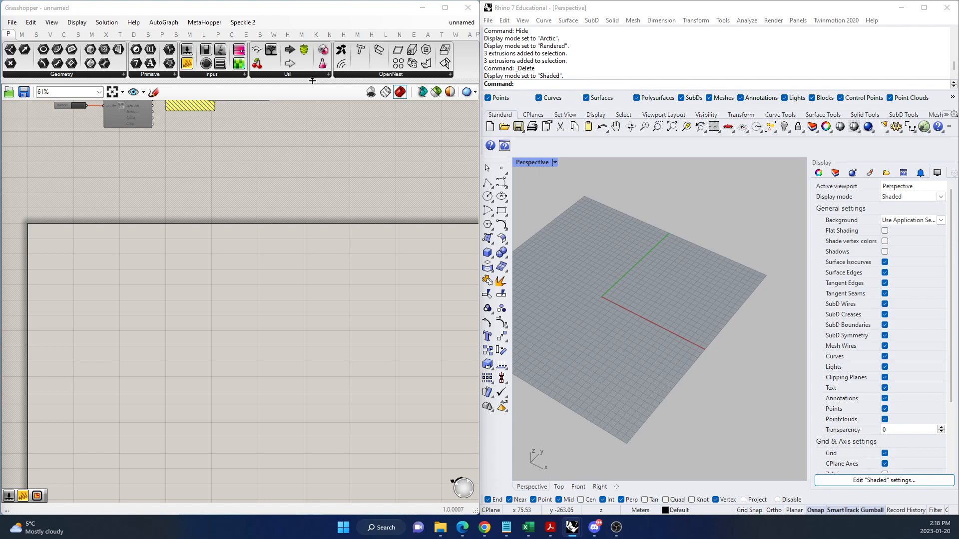
{"action": "scroll", "coordinate": [169, 237], "scroll_direction": "down", "scroll_amount": 3}
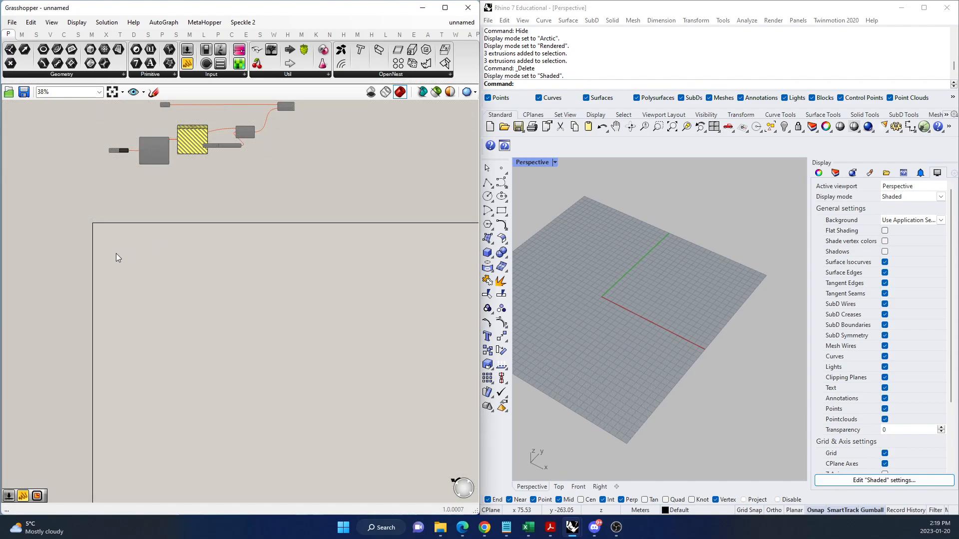
{"action": "scroll", "coordinate": [181, 214], "scroll_direction": "up", "scroll_amount": 3}
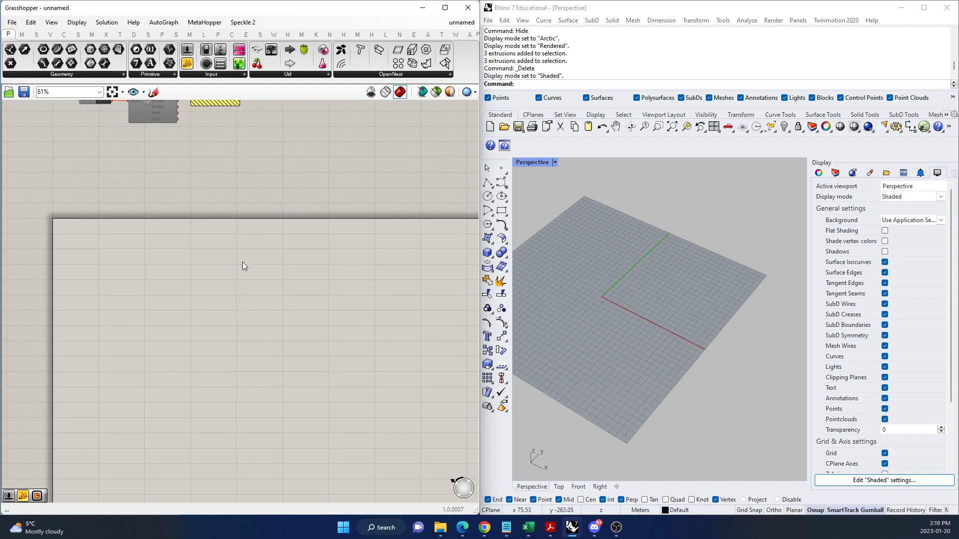
{"action": "double_click", "coordinate": [242, 266]}
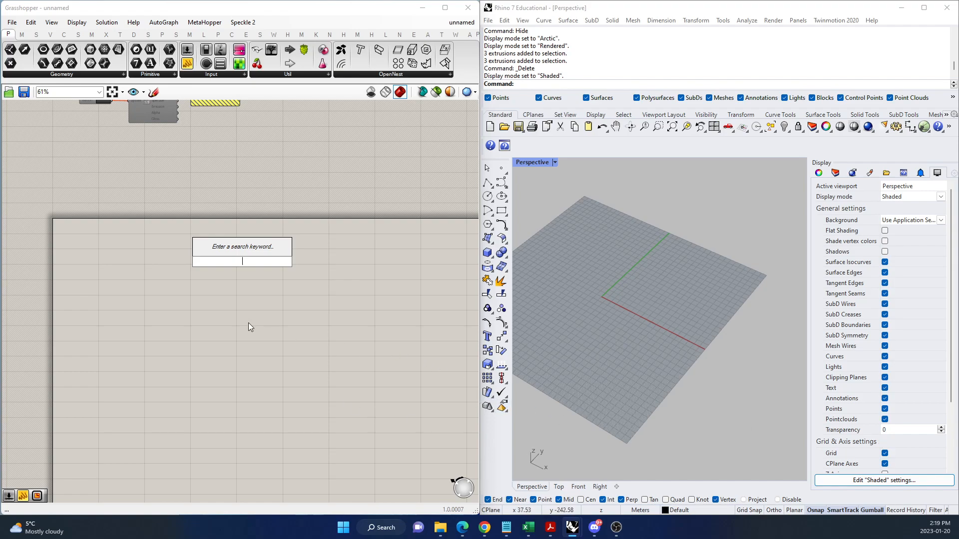
Switch Rhino from the maximized Perspective viewport to a maximized Top viewport framed around the origin.
{"action": "double_click", "coordinate": [548, 161]}
{"action": "double_click", "coordinate": [519, 161]}
{"action": "scroll", "coordinate": [631, 232], "scroll_direction": "up", "scroll_amount": 6}
{"action": "scroll", "coordinate": [589, 259], "scroll_direction": "down", "scroll_amount": 4}
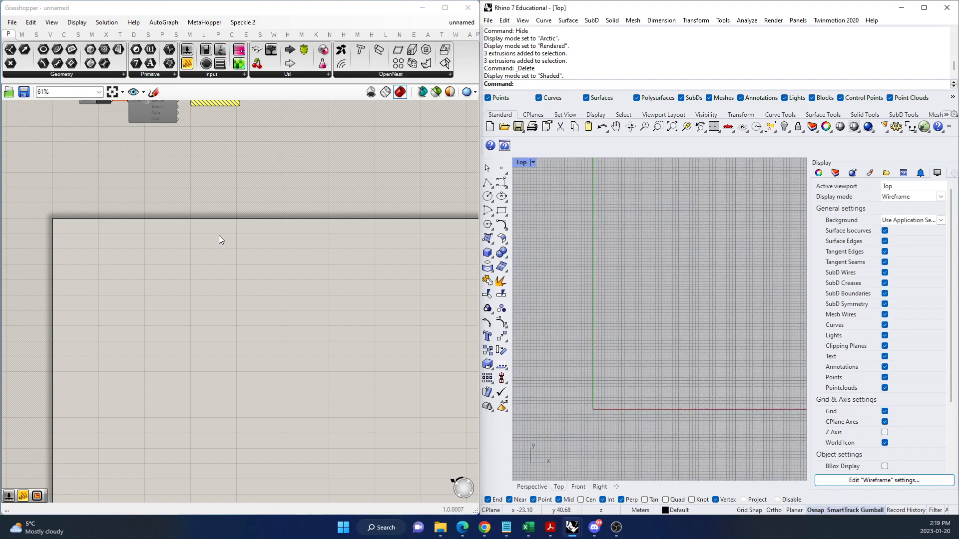
Add a Series component to the Grasshopper canvas, just inside the canvas's upper border.
{"action": "double_click", "coordinate": [185, 277]}
{"action": "type", "text": "series"}
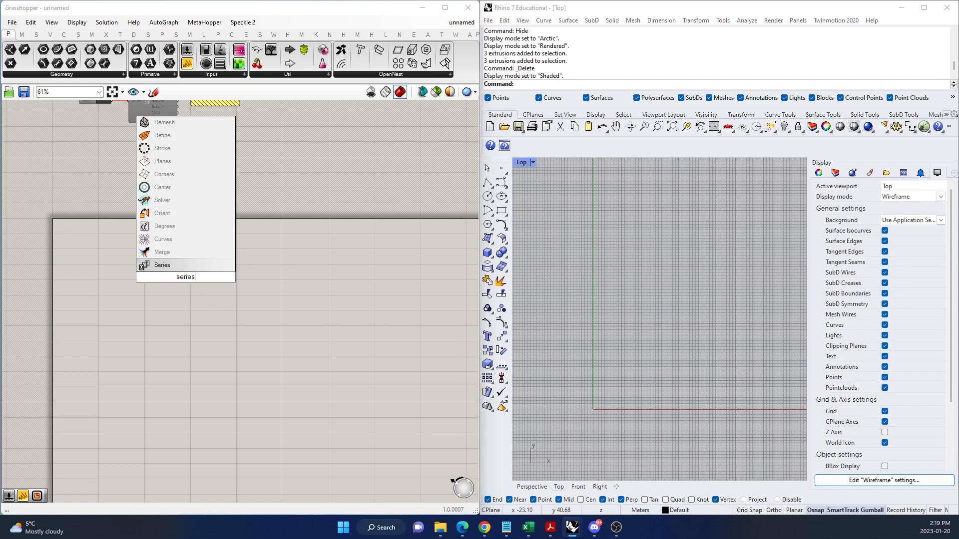
{"action": "left_click", "coordinate": [189, 265]}
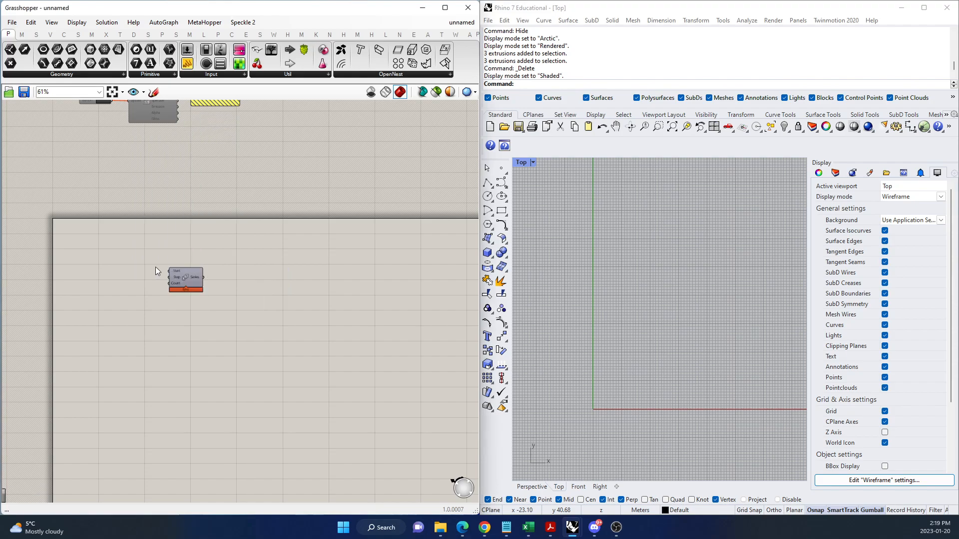
{"action": "scroll", "coordinate": [155, 267], "scroll_direction": "up", "scroll_amount": 4}
{"action": "scroll", "coordinate": [283, 315], "scroll_direction": "down", "scroll_amount": 1}
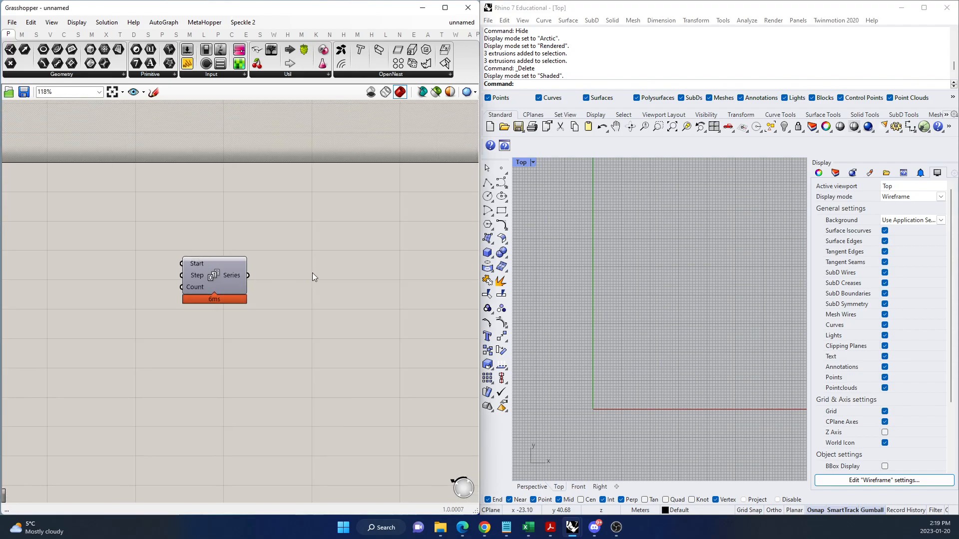
Add a Construct Point component beside Series and connect the Series output to its X coordinate.
{"action": "double_click", "coordinate": [348, 277]}
{"action": "type", "text": "construct point"}
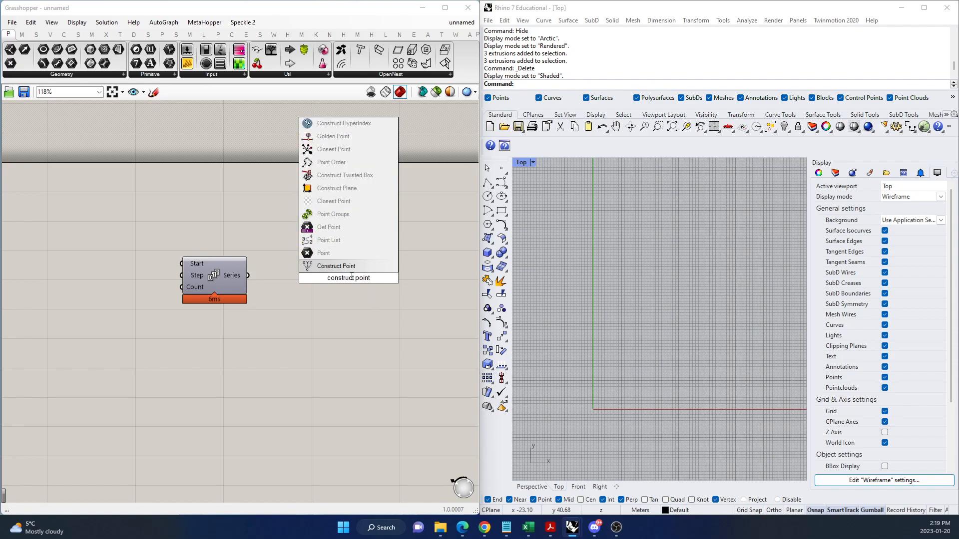
{"action": "left_click", "coordinate": [345, 266]}
{"action": "left_click_drag", "start_coordinate": [327, 292], "coordinate": [330, 302]}
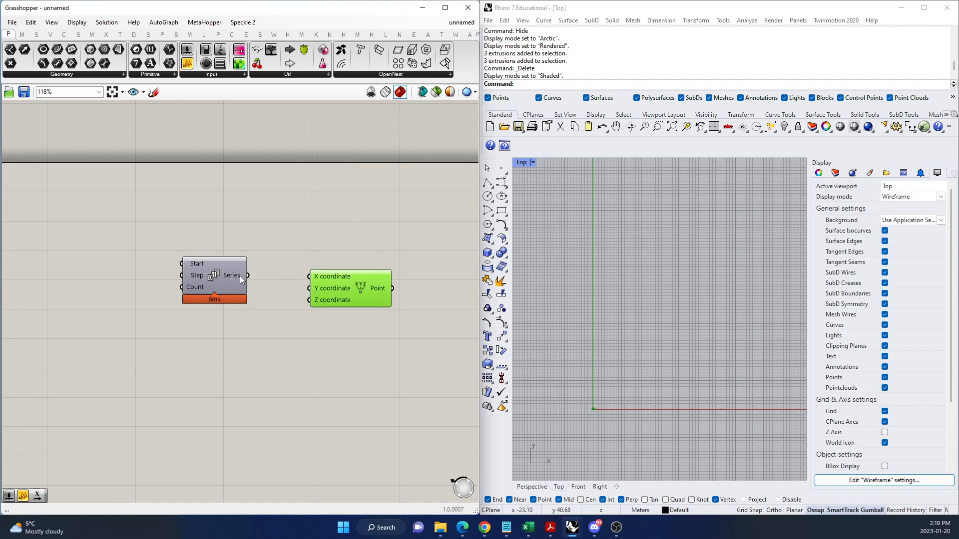
{"action": "left_click_drag", "start_coordinate": [248, 275], "coordinate": [345, 286]}
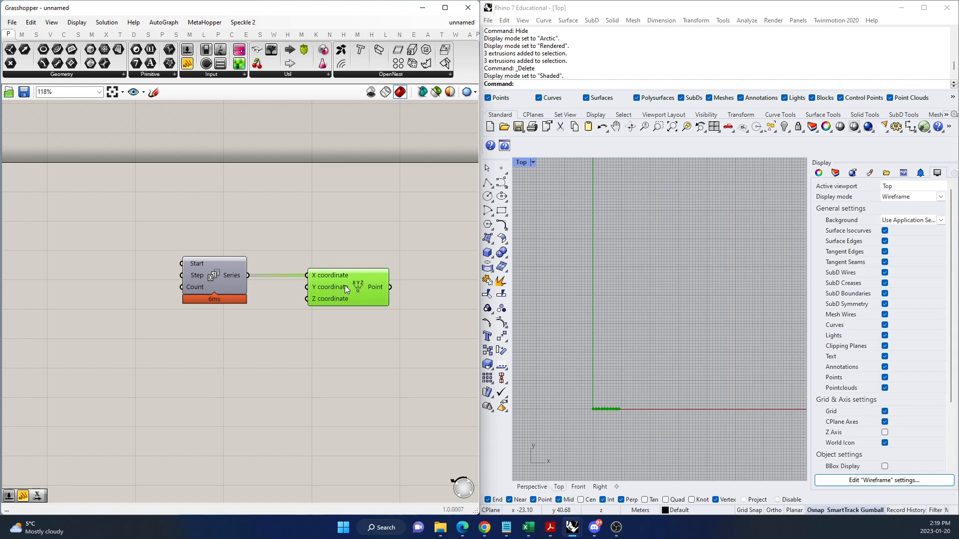
Add a Bifocals component to label the components and place it above the canvas border.
{"action": "left_click", "coordinate": [296, 184]}
{"action": "double_click", "coordinate": [313, 196]}
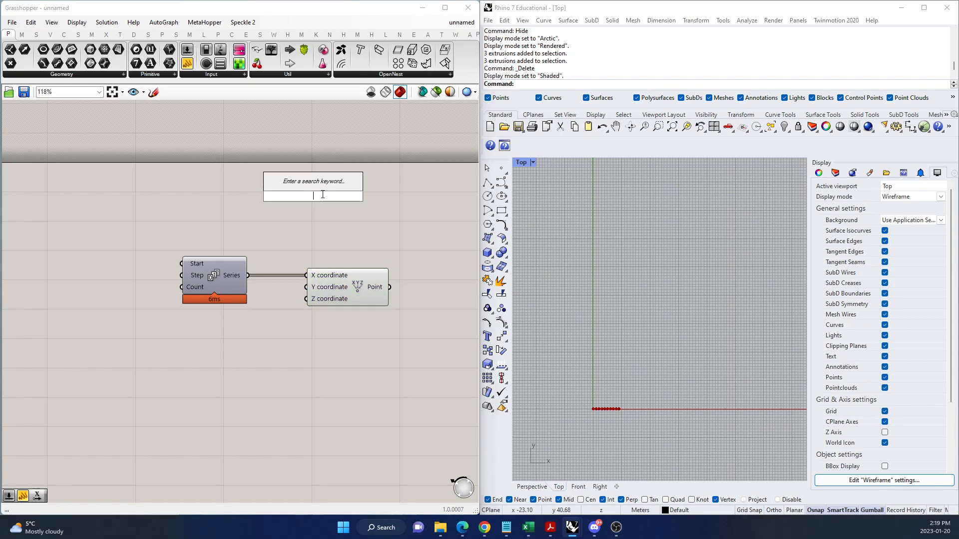
{"action": "type", "text": "bifocals"}
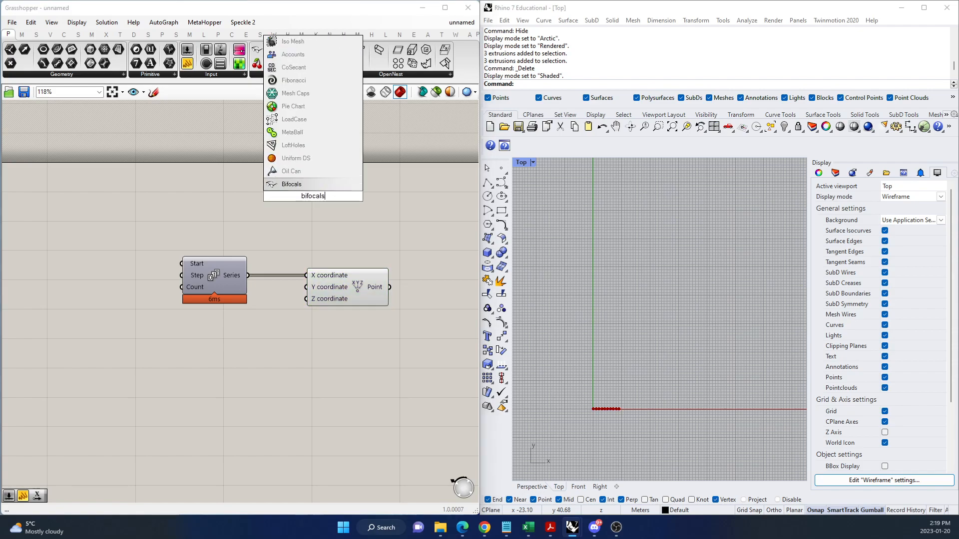
{"action": "left_click", "coordinate": [331, 186]}
{"action": "left_click_drag", "start_coordinate": [316, 211], "coordinate": [212, 95]}
{"action": "left_click", "coordinate": [331, 210]}
{"action": "scroll", "coordinate": [330, 279], "scroll_direction": "down", "scroll_amount": 1}
{"action": "scroll", "coordinate": [347, 307], "scroll_direction": "up", "scroll_amount": 2}
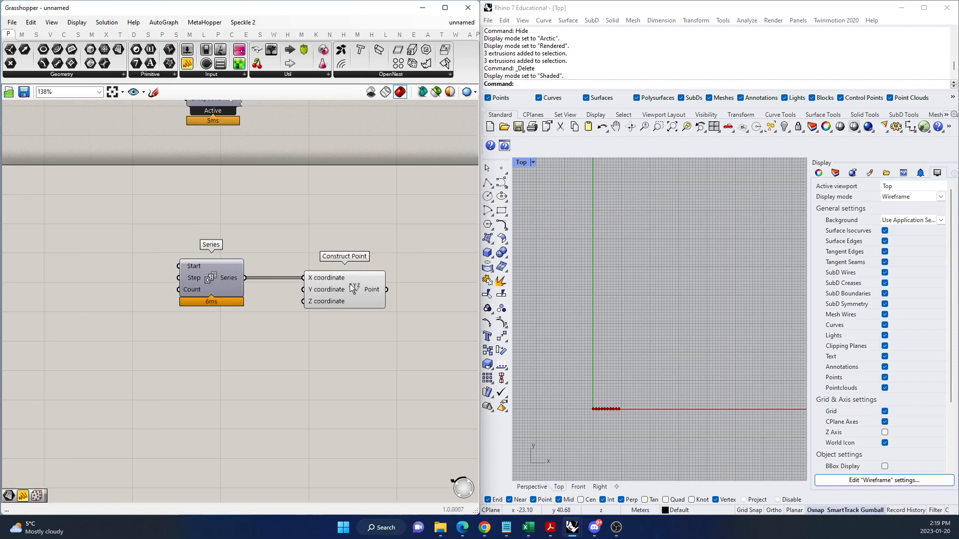
{"action": "scroll", "coordinate": [598, 417], "scroll_direction": "up", "scroll_amount": 5}
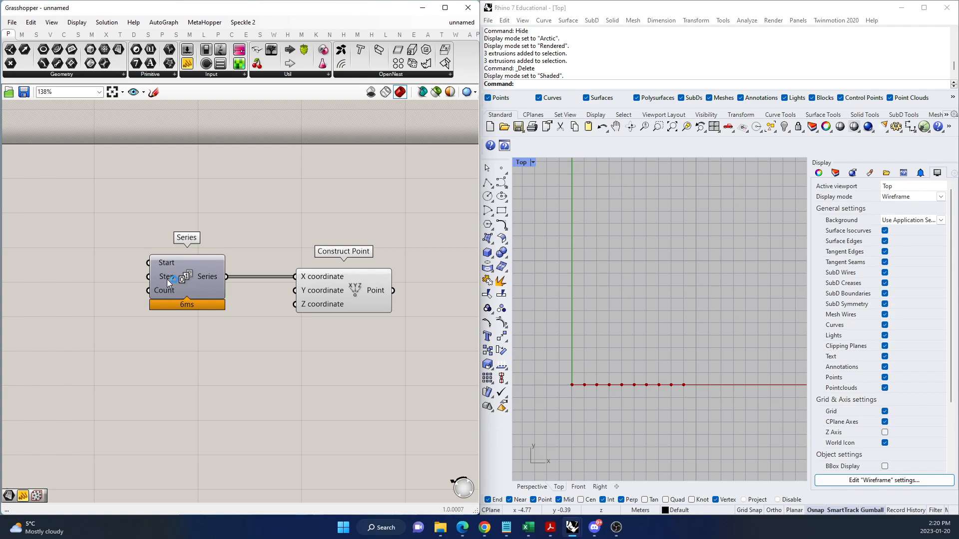
Add a number slider with the value 9, connect it to the Count input of Series, and align it with that input.
{"action": "double_click", "coordinate": [67, 296]}
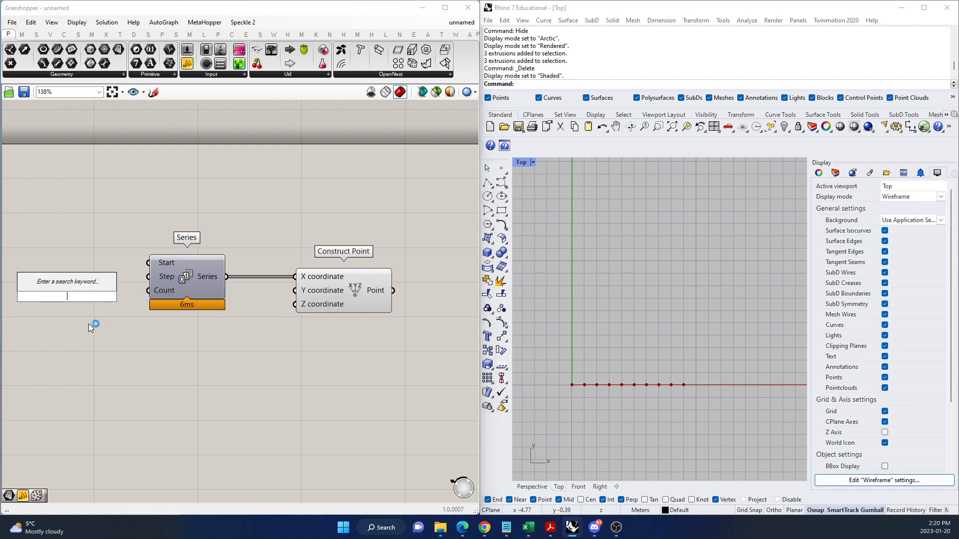
{"action": "type", "text": "number slider"}
{"action": "key", "text": "Return"}
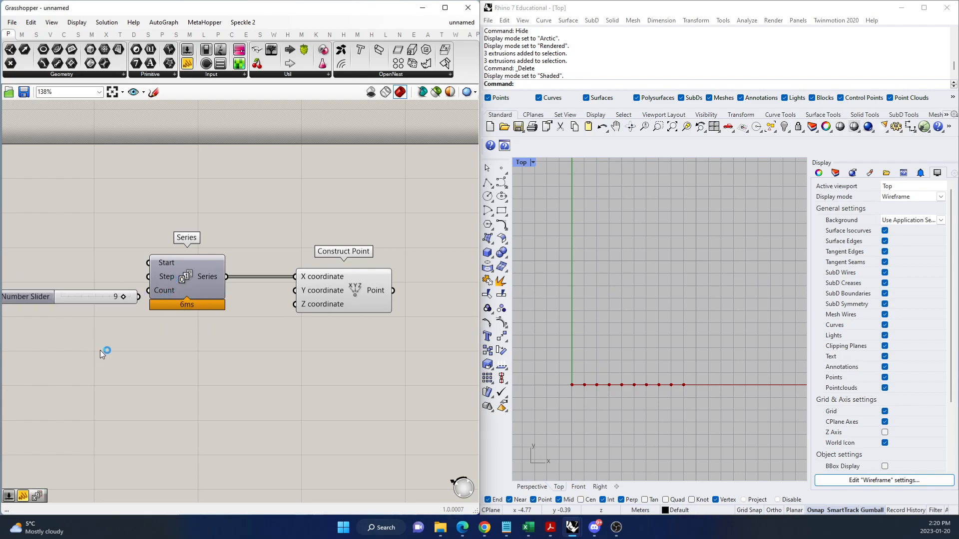
{"action": "left_click_drag", "start_coordinate": [79, 294], "coordinate": [139, 295]}
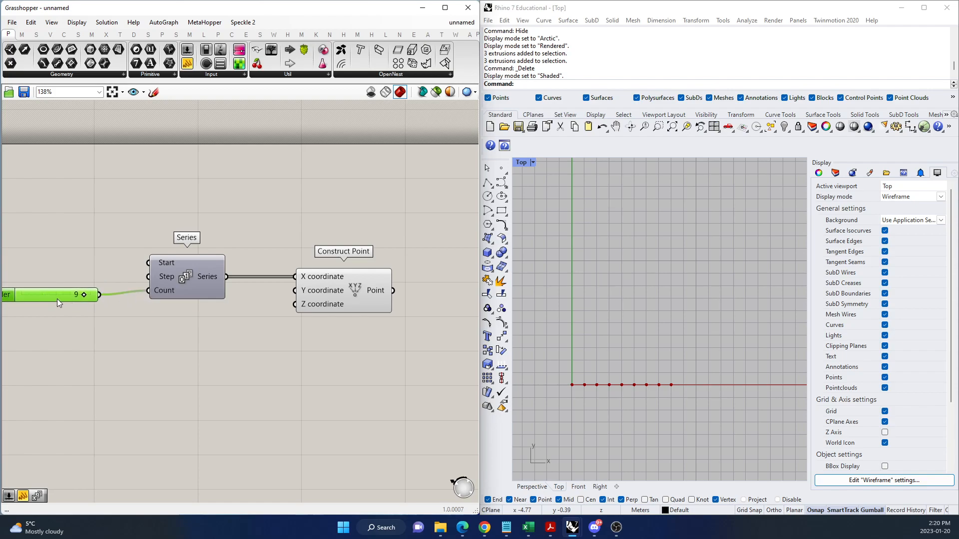
{"action": "left_click_drag", "start_coordinate": [57, 299], "coordinate": [55, 296]}
{"action": "scroll", "coordinate": [610, 407], "scroll_direction": "up", "scroll_amount": 5}
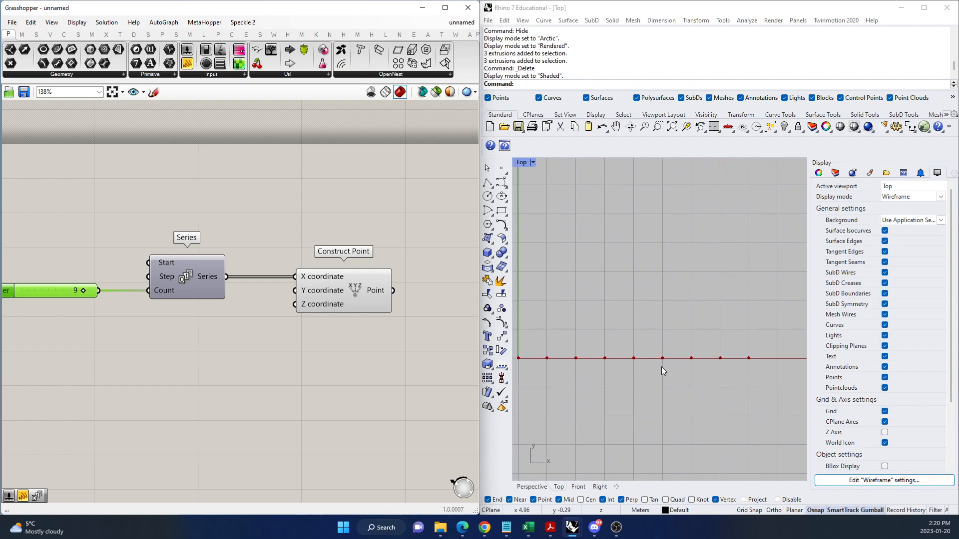
{"action": "scroll", "coordinate": [664, 337], "scroll_direction": "down", "scroll_amount": 1}
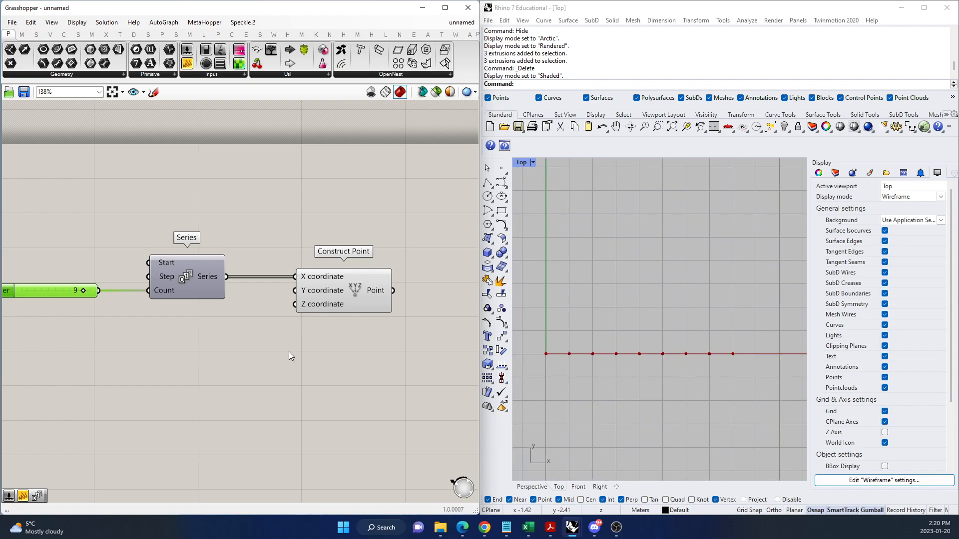
Duplicate the number slider, Series and Construct Point set directly below the original.
{"action": "scroll", "coordinate": [289, 355], "scroll_direction": "down", "scroll_amount": 2}
{"action": "left_click_drag", "start_coordinate": [353, 356], "coordinate": [123, 272]}
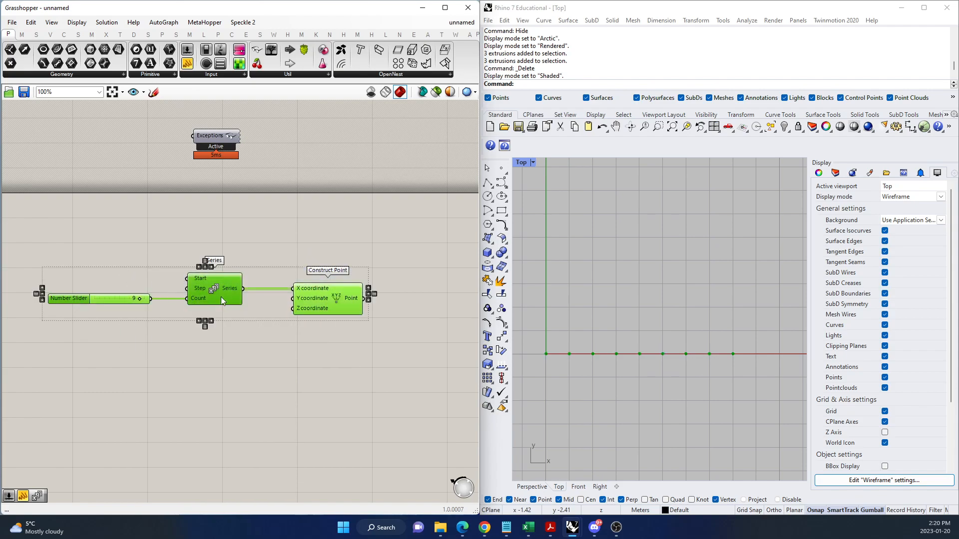
{"action": "left_click_drag", "start_coordinate": [217, 290], "coordinate": [218, 377], "text": "alt"}
{"action": "left_click", "coordinate": [222, 448]}
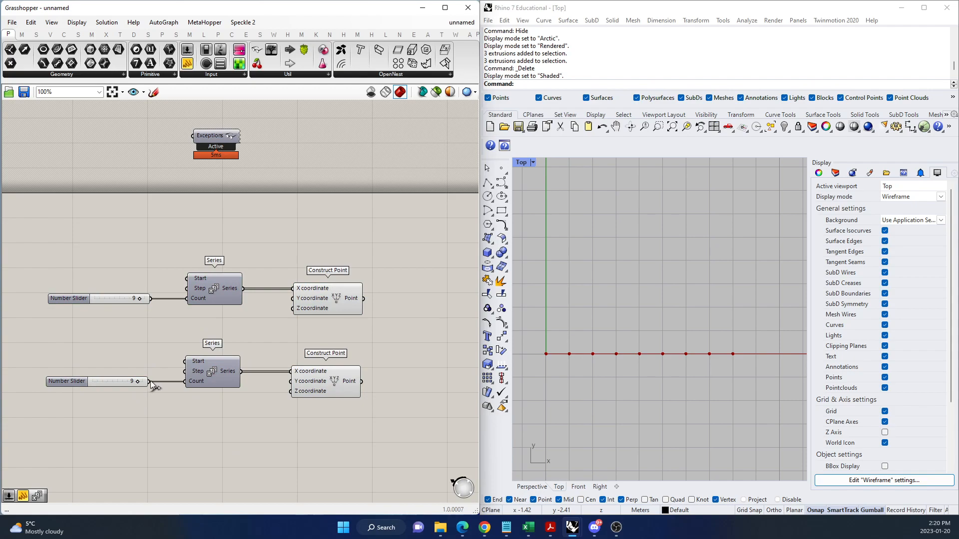
Replace the lower row's number slider with one set to 17, connect it to the lower Series Count input, and align it.
{"action": "scroll", "coordinate": [151, 382], "scroll_direction": "up", "scroll_amount": 2}
{"action": "left_click", "coordinate": [106, 386]}
{"action": "key", "text": "Delete"}
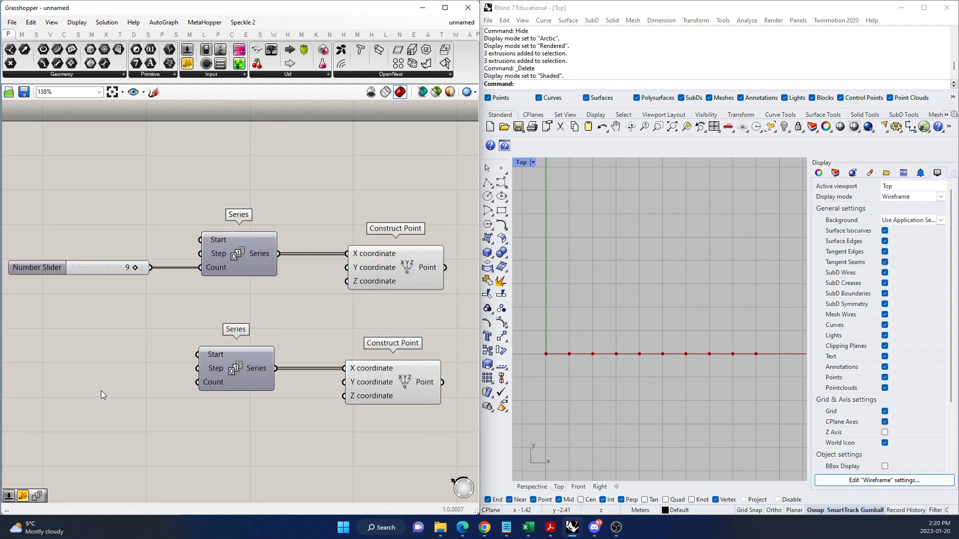
{"action": "double_click", "coordinate": [112, 385]}
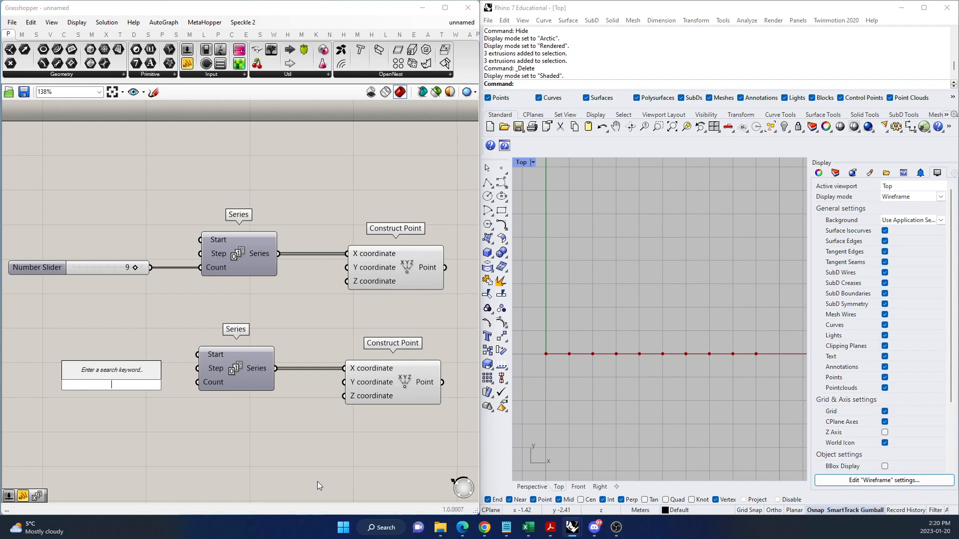
{"action": "type", "text": "17"}
{"action": "key", "text": "Return"}
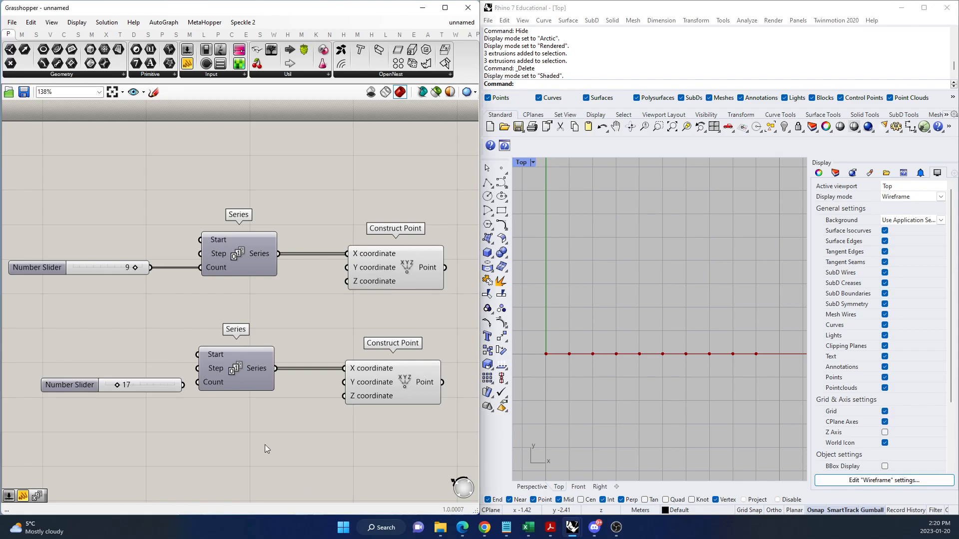
{"action": "left_click_drag", "start_coordinate": [164, 386], "coordinate": [196, 383]}
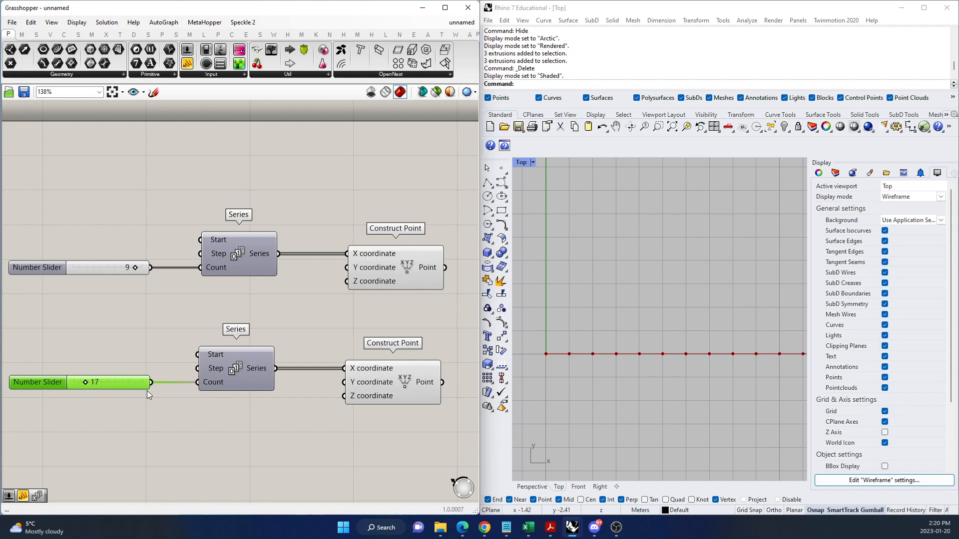
{"action": "left_click", "coordinate": [213, 419]}
Add a number slider with the value 5 and connect it to the Y coordinate of the lower Construct Point.
{"action": "scroll", "coordinate": [626, 317], "scroll_direction": "down", "scroll_amount": 8}
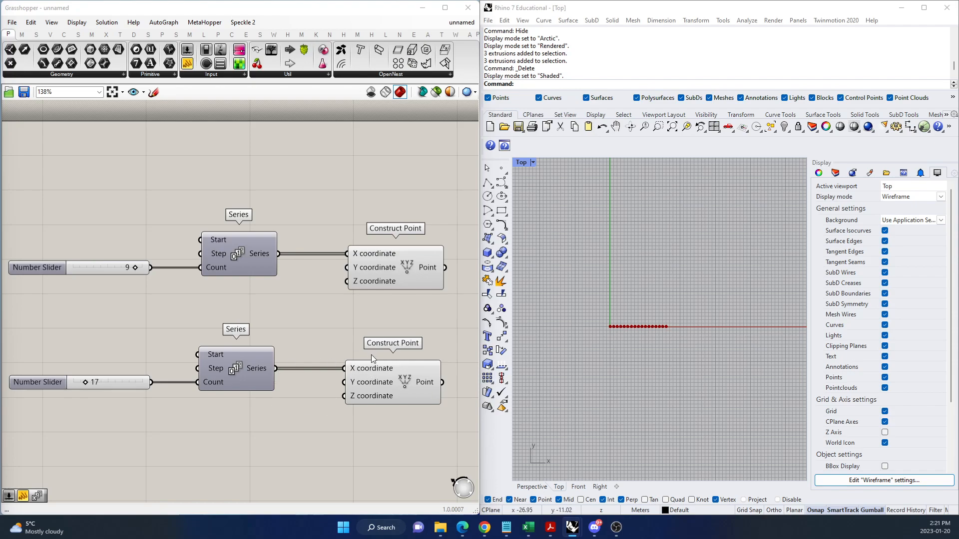
{"action": "left_click", "coordinate": [388, 382]}
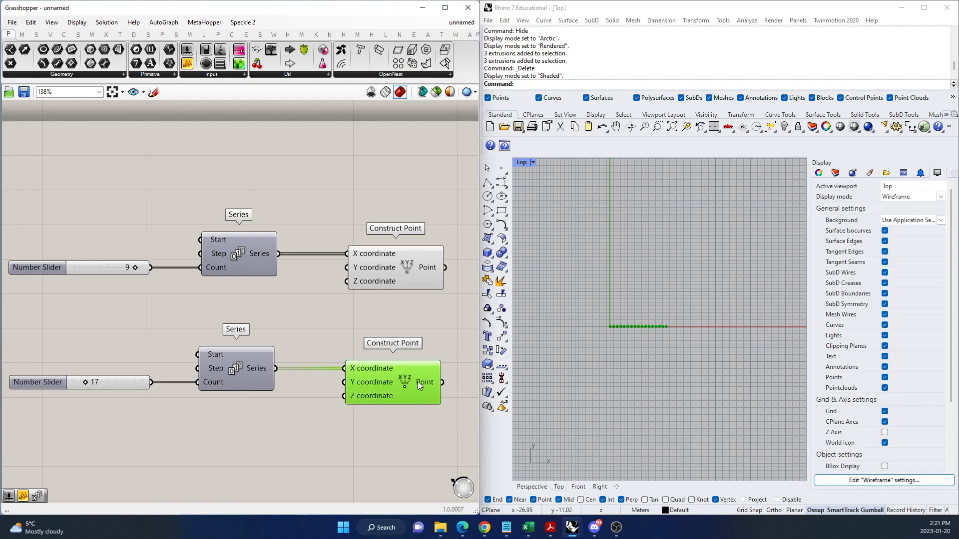
{"action": "scroll", "coordinate": [613, 327], "scroll_direction": "up", "scroll_amount": 2}
{"action": "scroll", "coordinate": [614, 328], "scroll_direction": "down", "scroll_amount": 2}
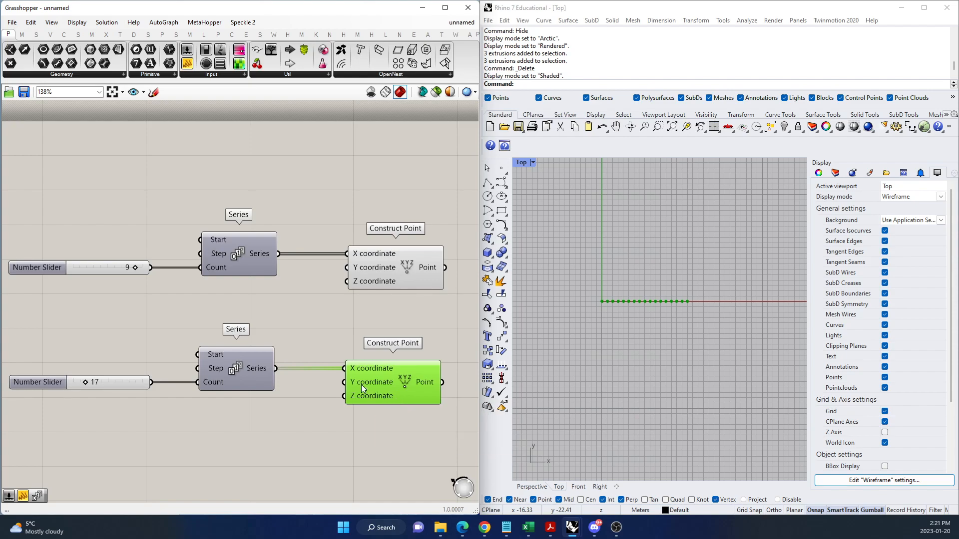
{"action": "left_click", "coordinate": [296, 411]}
{"action": "double_click", "coordinate": [296, 411]}
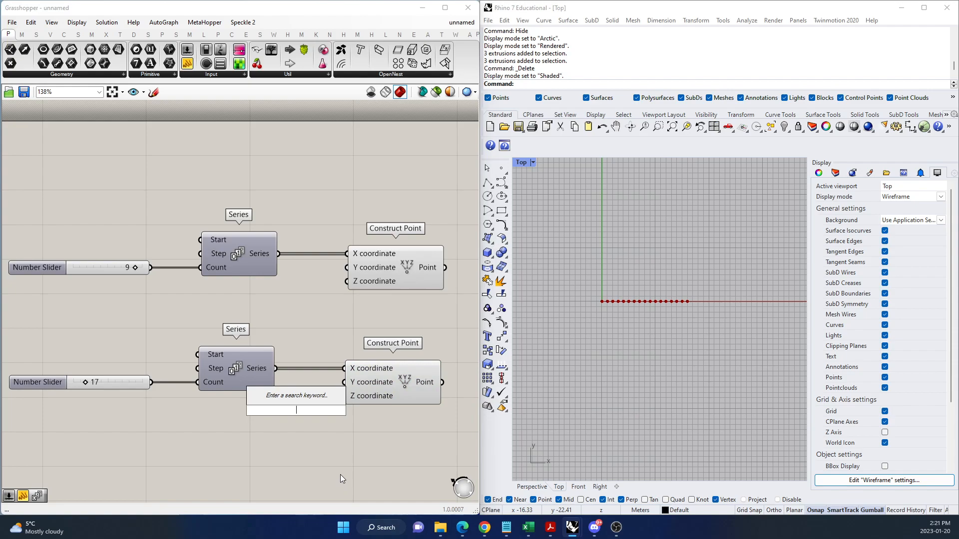
{"action": "type", "text": "5"}
{"action": "key", "text": "Return"}
{"action": "left_click_drag", "start_coordinate": [346, 407], "coordinate": [343, 382]}
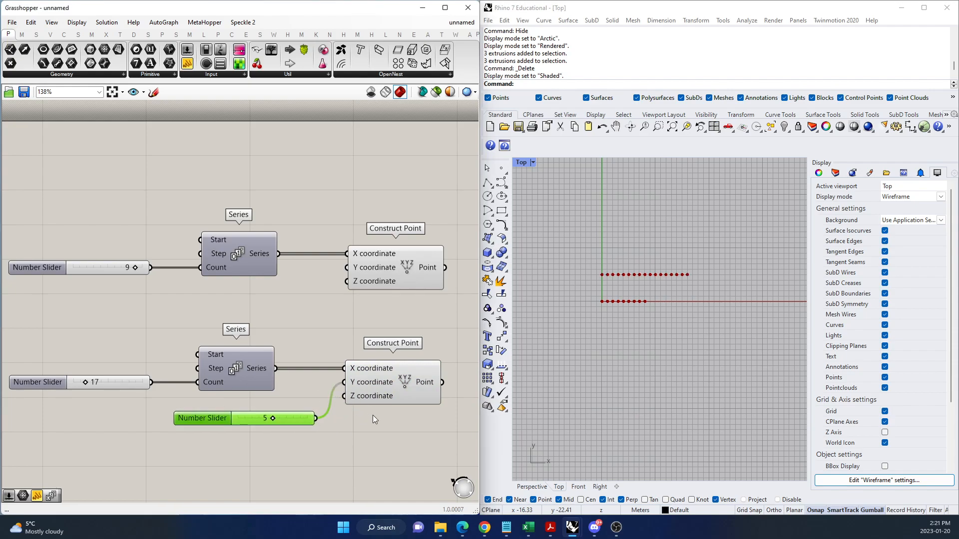
{"action": "left_click", "coordinate": [415, 399]}
{"action": "left_click", "coordinate": [379, 435]}
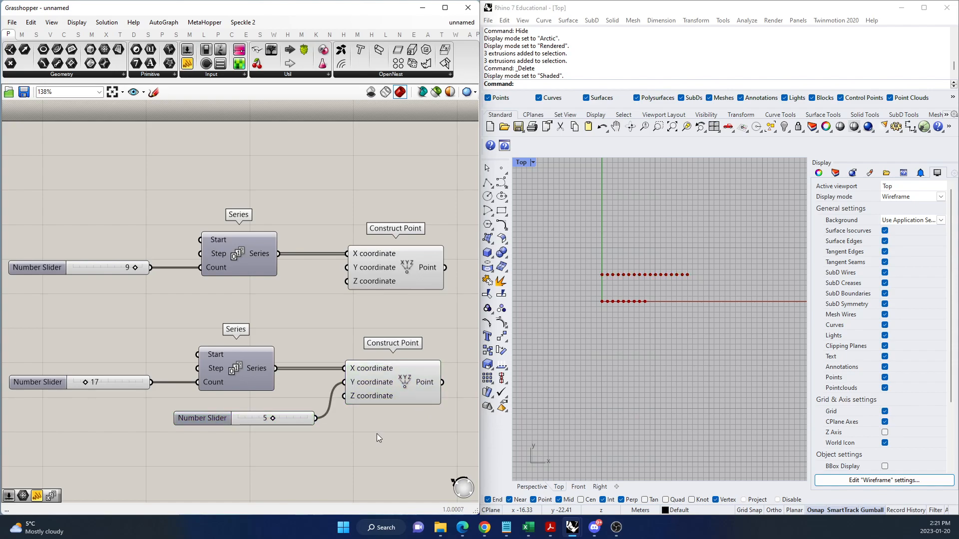
Examine which row of points in the viewport belongs to each Construct Point component.
{"action": "scroll", "coordinate": [367, 409], "scroll_direction": "down", "scroll_amount": 2}
{"action": "scroll", "coordinate": [409, 400], "scroll_direction": "up", "scroll_amount": 2}
{"action": "scroll", "coordinate": [280, 378], "scroll_direction": "down", "scroll_amount": 2}
{"action": "scroll", "coordinate": [277, 378], "scroll_direction": "down", "scroll_amount": 3}
{"action": "scroll", "coordinate": [336, 349], "scroll_direction": "up", "scroll_amount": 4}
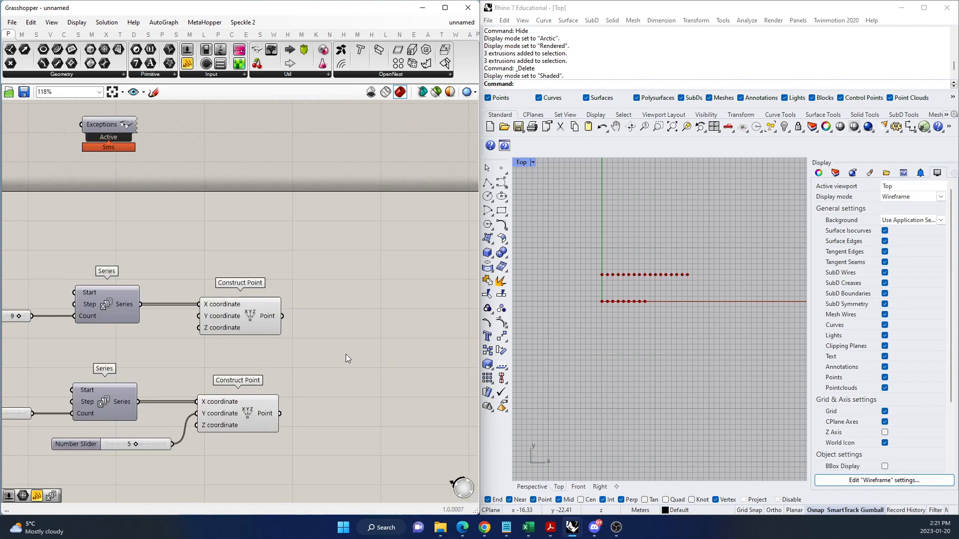
{"action": "left_click", "coordinate": [240, 317]}
{"action": "left_click", "coordinate": [252, 417]}
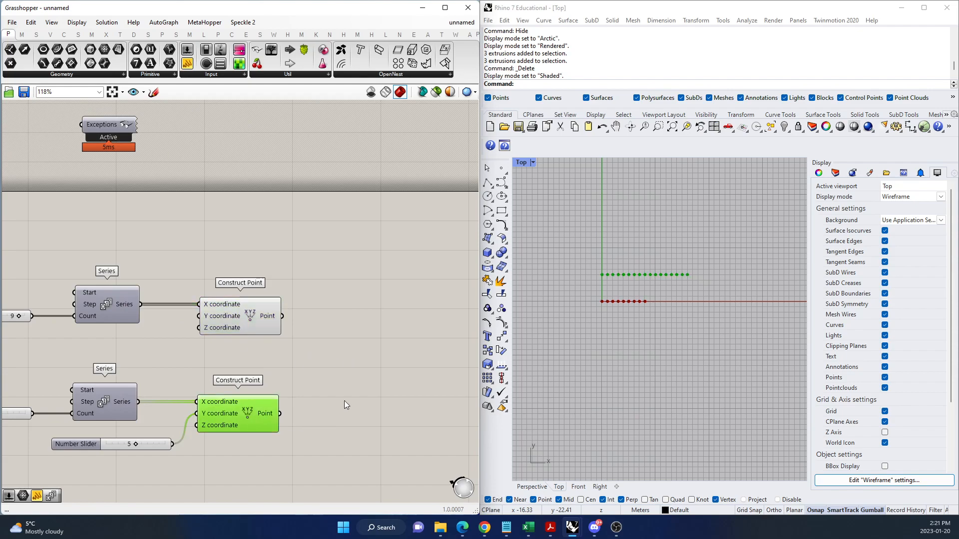
{"action": "left_click", "coordinate": [365, 361]}
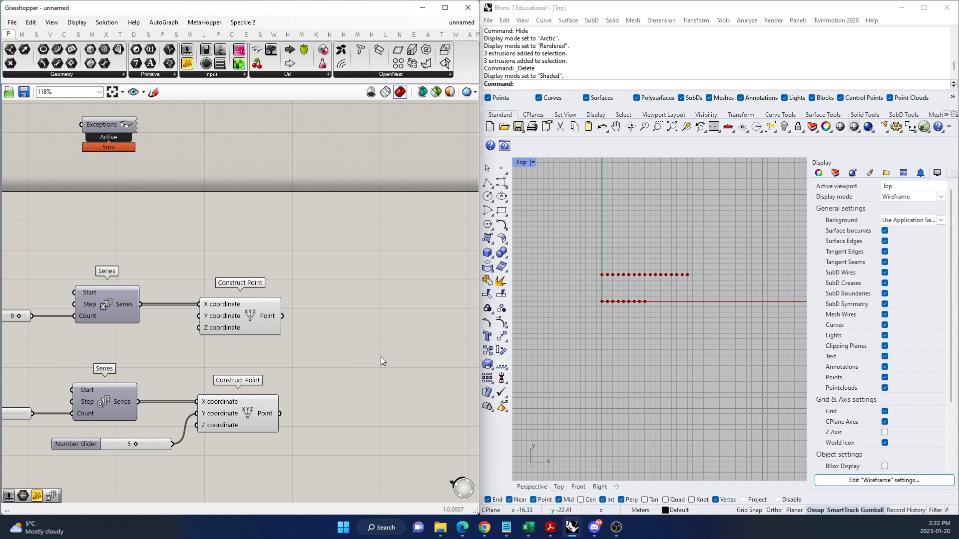
Add a Line component, connecting the upper Construct Point to Start Point and the lower one to End Point.
{"action": "double_click", "coordinate": [388, 357]}
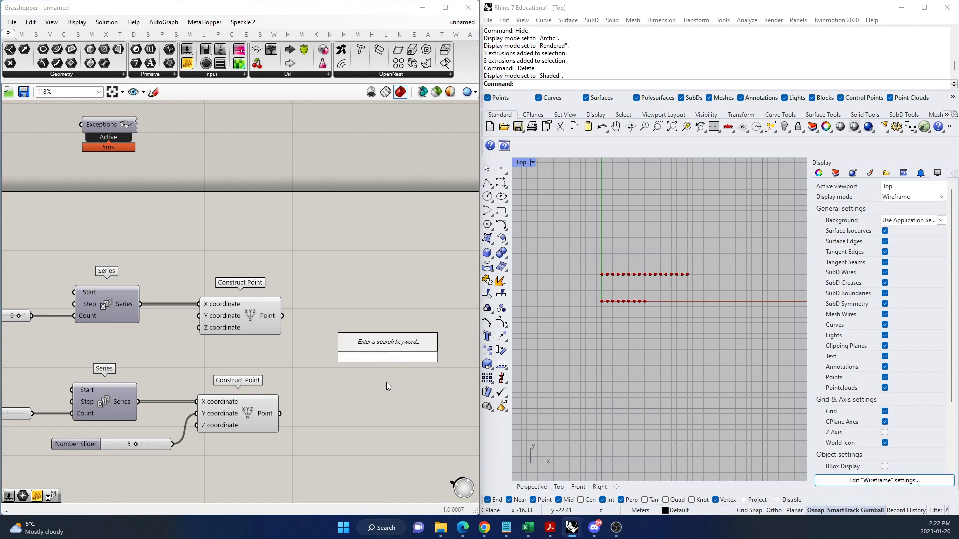
{"action": "type", "text": "line"}
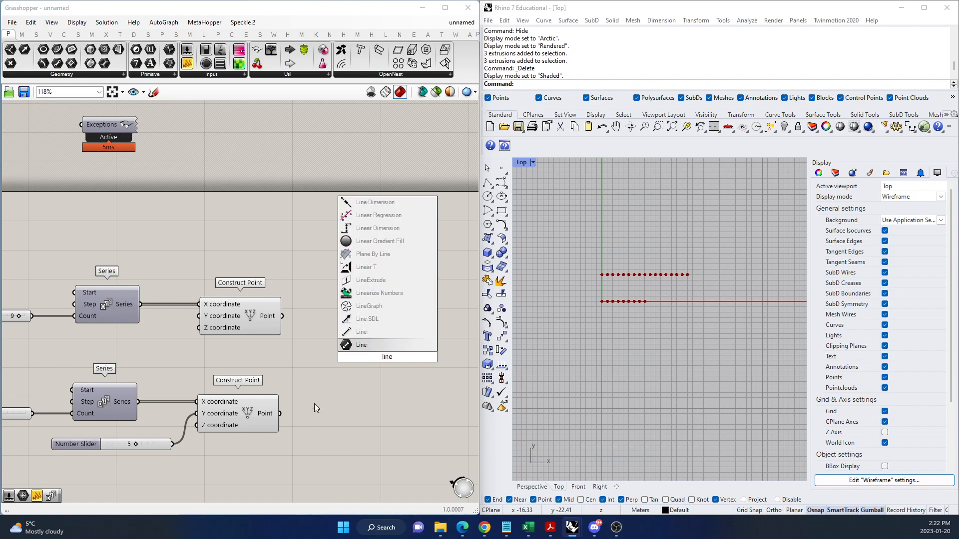
{"action": "left_click", "coordinate": [363, 332]}
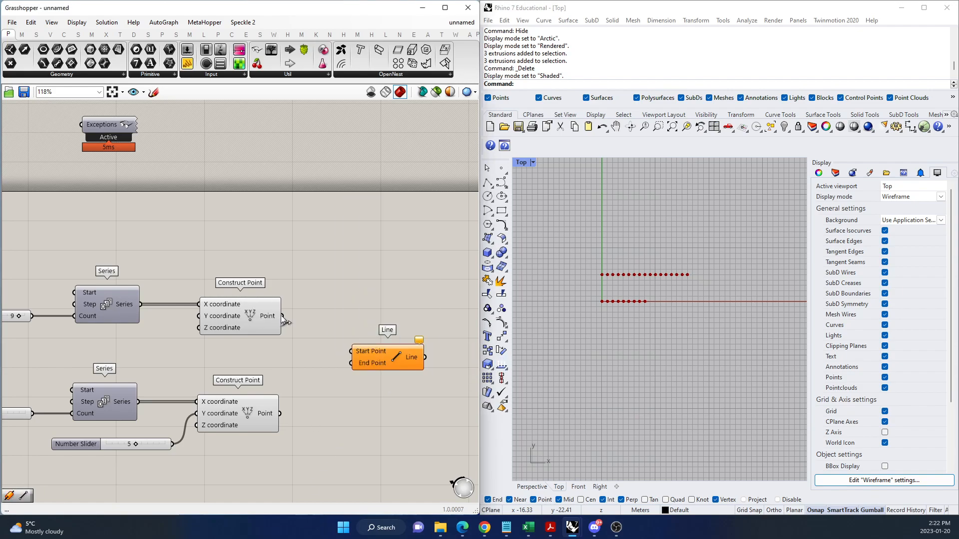
{"action": "left_click_drag", "start_coordinate": [320, 333], "coordinate": [353, 351]}
{"action": "mouse_move", "coordinate": [304, 392]}
{"action": "left_mouse_down"}
{"action": "mouse_move", "coordinate": [352, 363]}
{"action": "mouse_move", "coordinate": [391, 374]}
{"action": "mouse_move", "coordinate": [385, 380]}
{"action": "left_mouse_up"}
{"action": "left_click", "coordinate": [435, 406]}
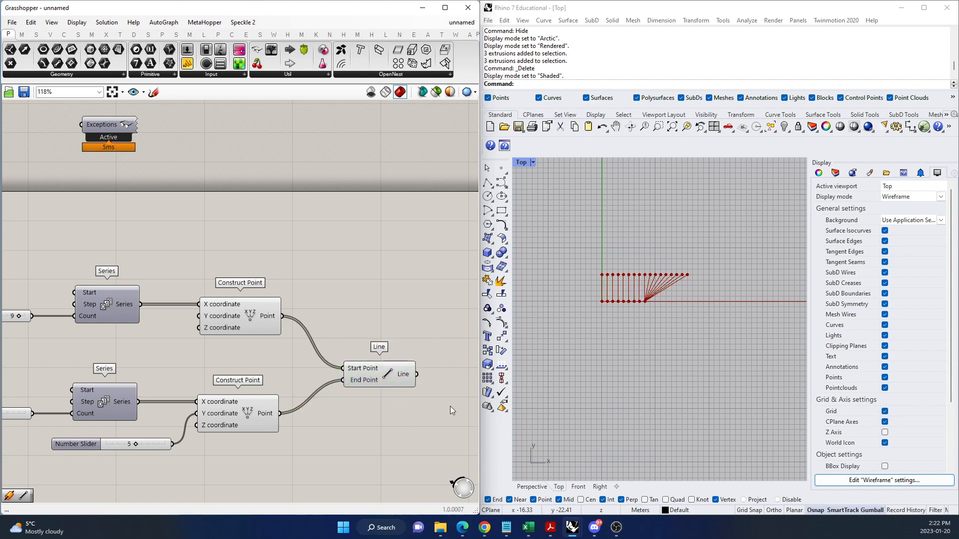
{"action": "scroll", "coordinate": [628, 283], "scroll_direction": "up", "scroll_amount": 3}
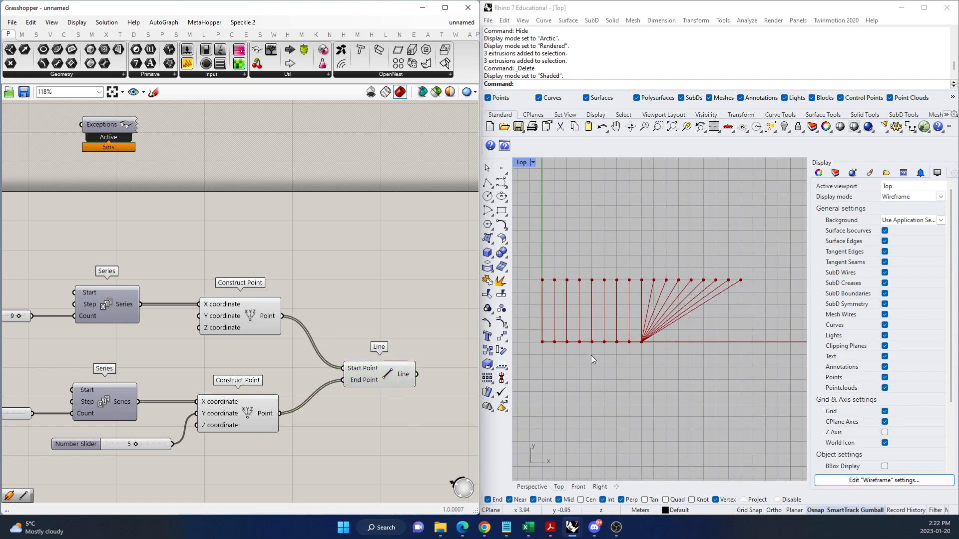
Add a Panel, enlarge it above the Line component, and connect it to the upper Construct Point output.
{"action": "left_click", "coordinate": [267, 328]}
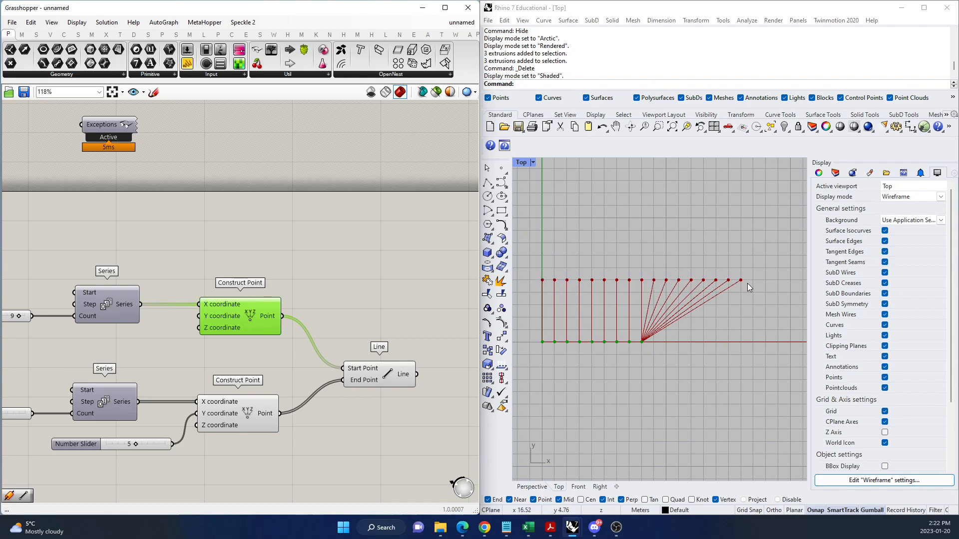
{"action": "scroll", "coordinate": [265, 389], "scroll_direction": "down", "scroll_amount": 3}
{"action": "double_click", "coordinate": [417, 352]}
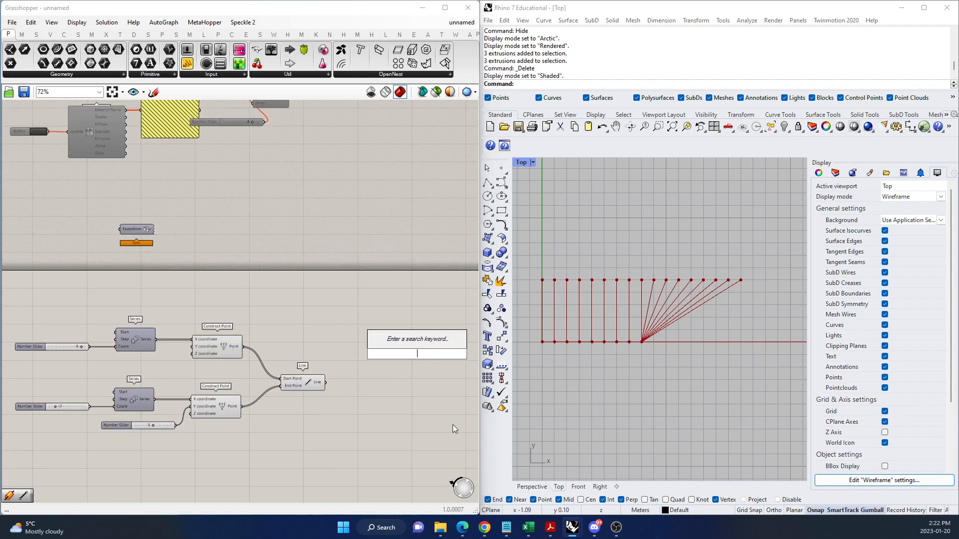
{"action": "type", "text": "//"}
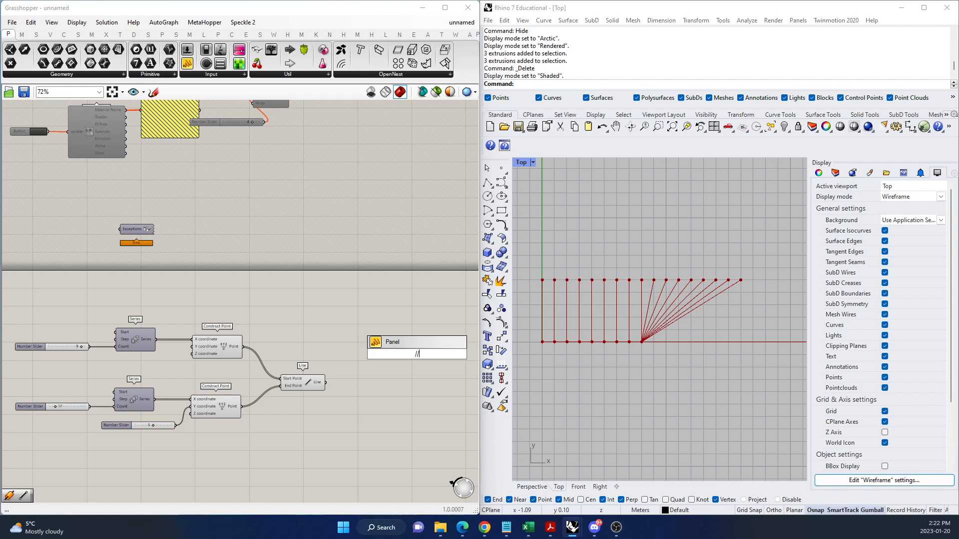
{"action": "key", "text": "Return"}
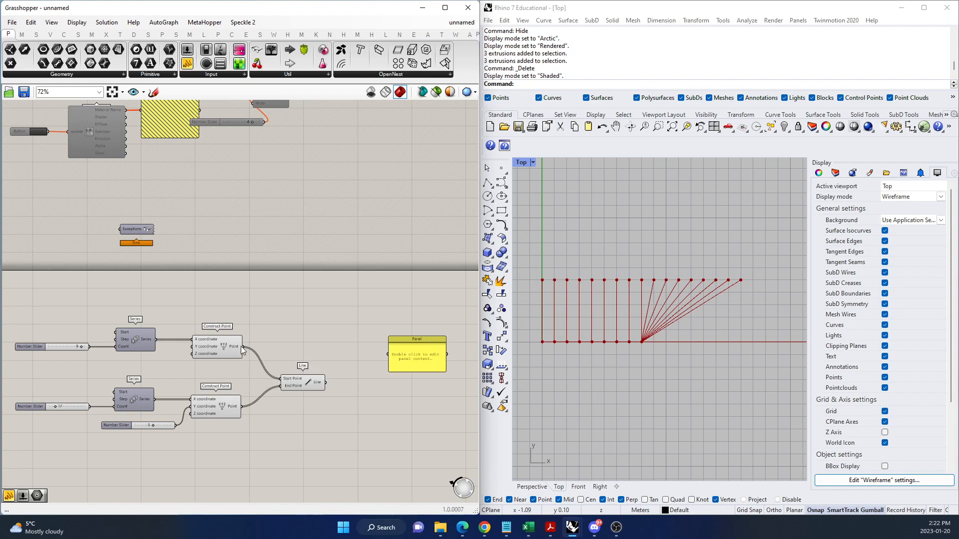
{"action": "left_click_drag", "start_coordinate": [243, 346], "coordinate": [338, 414]}
{"action": "scroll", "coordinate": [334, 328], "scroll_direction": "up", "scroll_amount": 3}
{"action": "scroll", "coordinate": [337, 373], "scroll_direction": "down", "scroll_amount": 3}
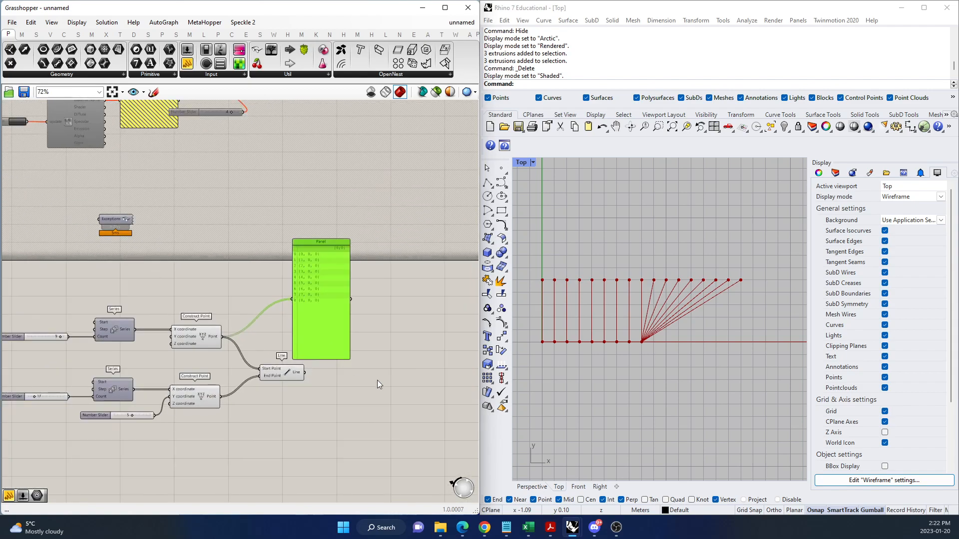
Duplicate the panel beside the original and connect the lower Construct Point output to the copy.
{"action": "left_click", "coordinate": [214, 332]}
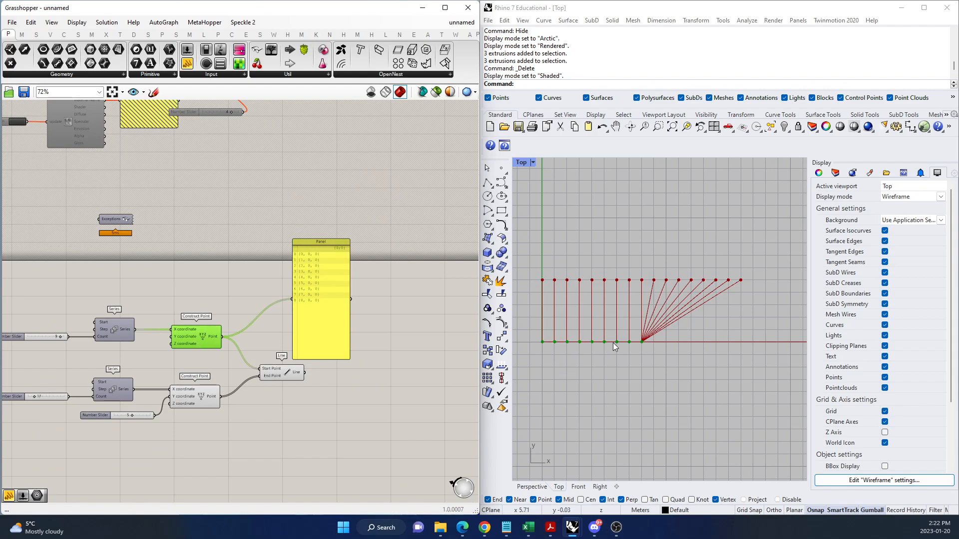
{"action": "left_click", "coordinate": [356, 398]}
{"action": "left_click", "coordinate": [315, 337]}
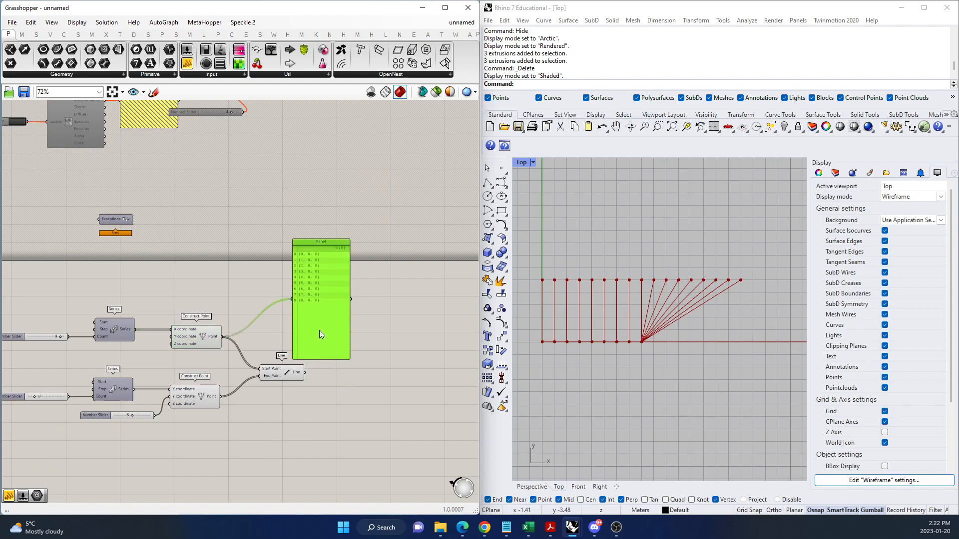
{"action": "left_click_drag", "start_coordinate": [319, 331], "coordinate": [411, 321], "text": "alt"}
{"action": "left_click_drag", "start_coordinate": [223, 397], "coordinate": [373, 301]}
{"action": "scroll", "coordinate": [356, 261], "scroll_direction": "up", "scroll_amount": 1}
{"action": "scroll", "coordinate": [375, 259], "scroll_direction": "up", "scroll_amount": 3}
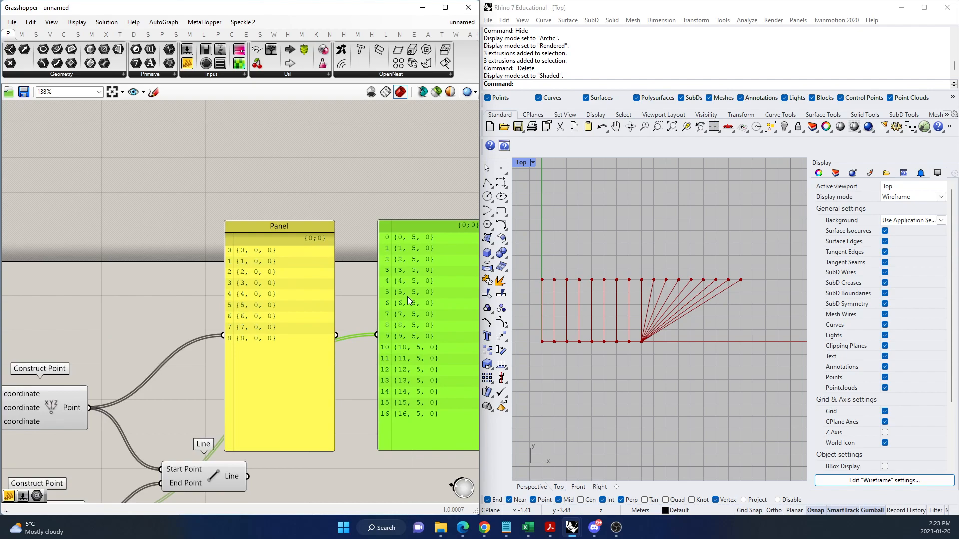
{"action": "left_click", "coordinate": [352, 311]}
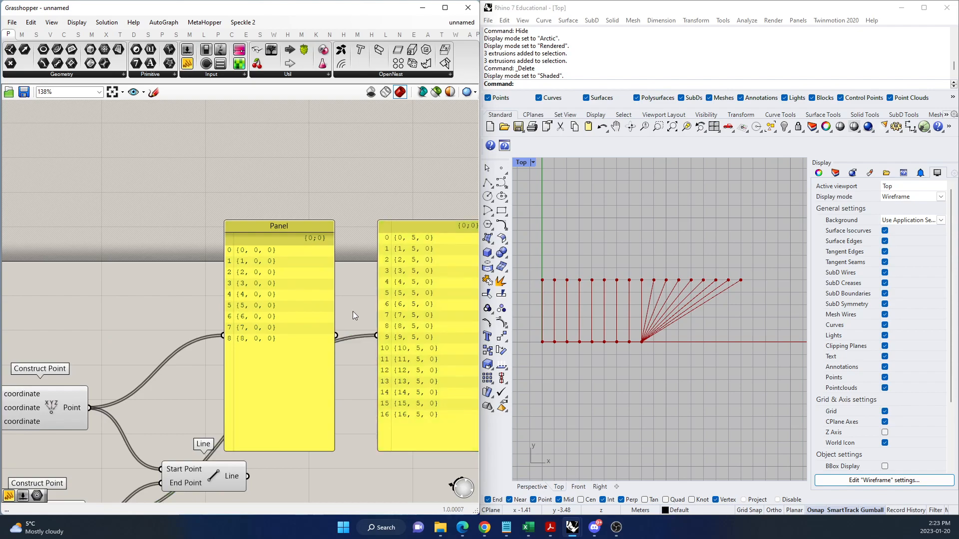
{"action": "scroll", "coordinate": [336, 329], "scroll_direction": "down", "scroll_amount": 2}
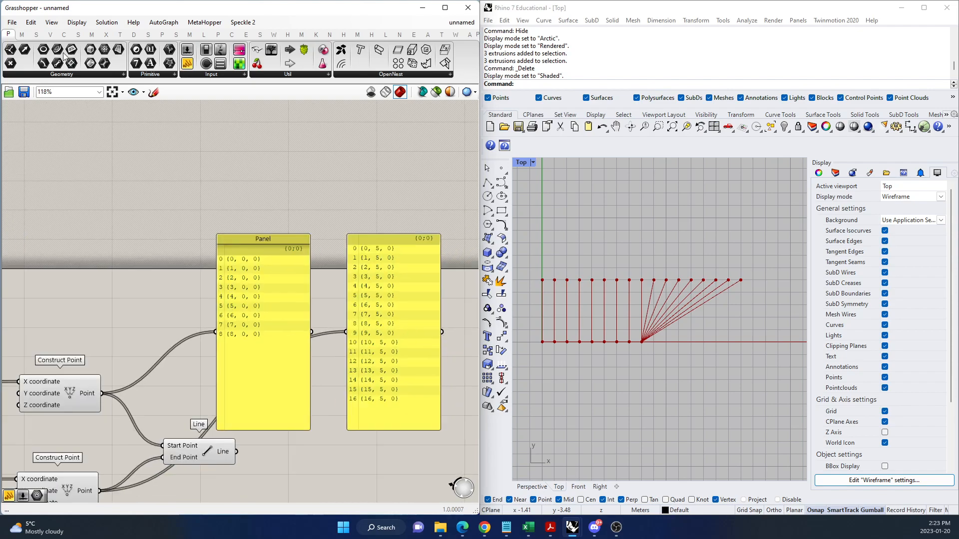
{"action": "left_click", "coordinate": [155, 93]}
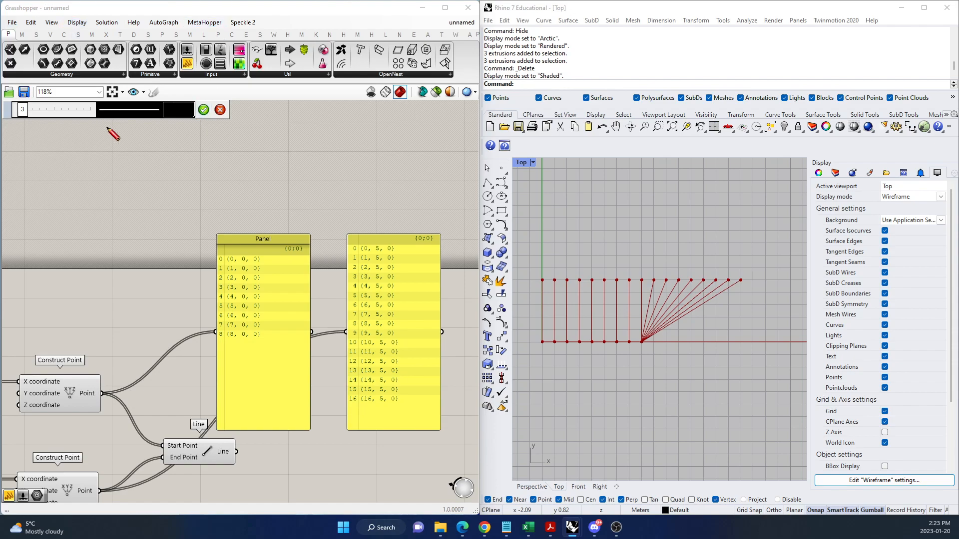
{"action": "left_click", "coordinate": [202, 112]}
Add a Shortest List component below the Line component.
{"action": "scroll", "coordinate": [232, 241], "scroll_direction": "down", "scroll_amount": 3}
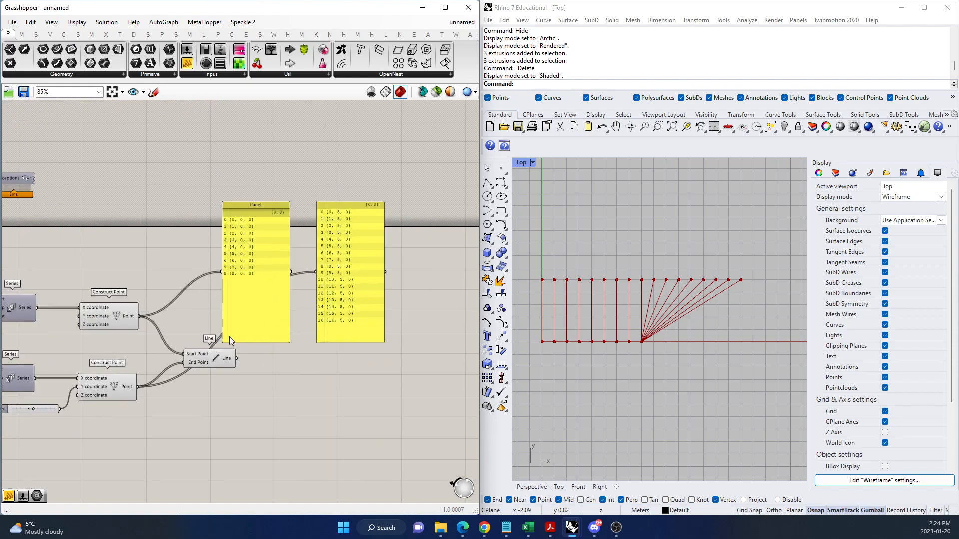
{"action": "double_click", "coordinate": [285, 414]}
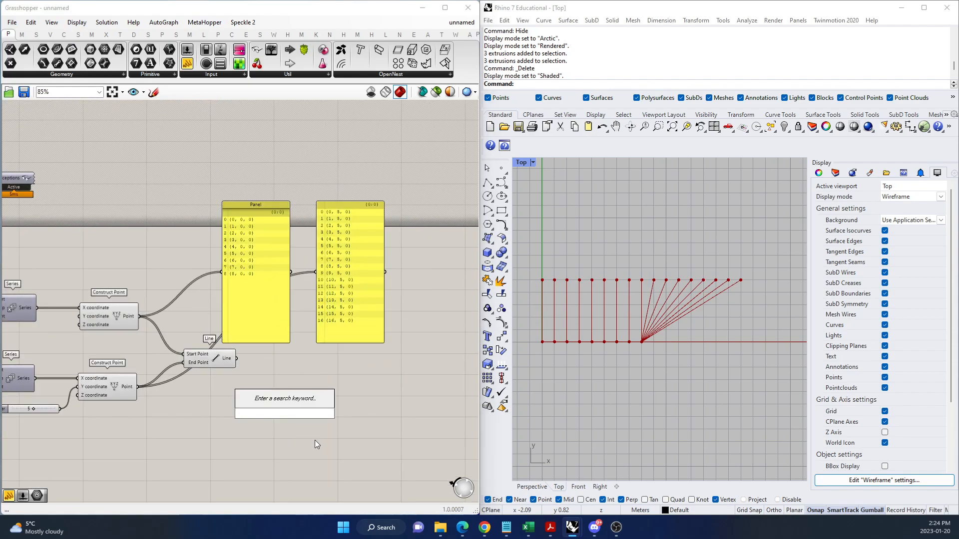
{"action": "type", "text": "shoret"}
{"action": "key", "text": "BackSpace"}
{"action": "key", "text": "BackSpace"}
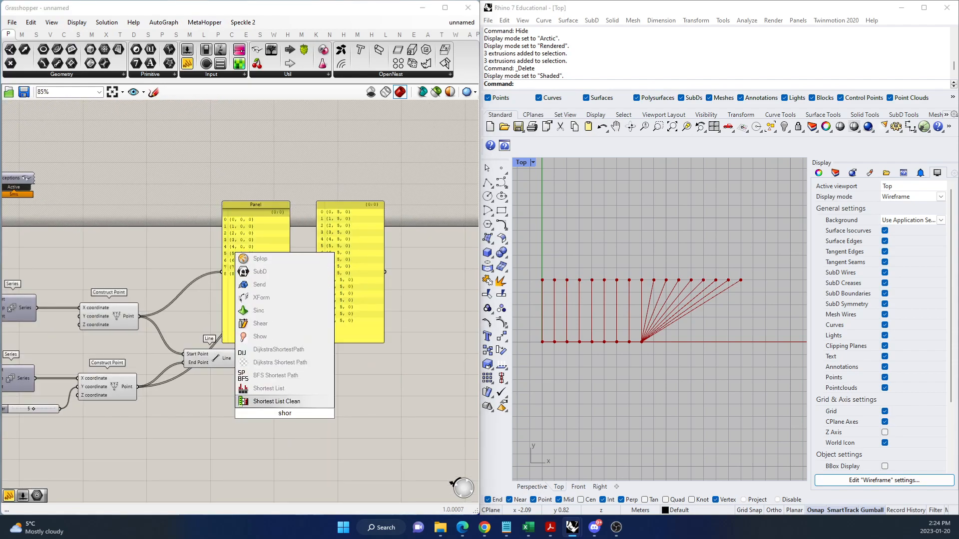
{"action": "type", "text": "tes"}
{"action": "left_click", "coordinate": [268, 389]}
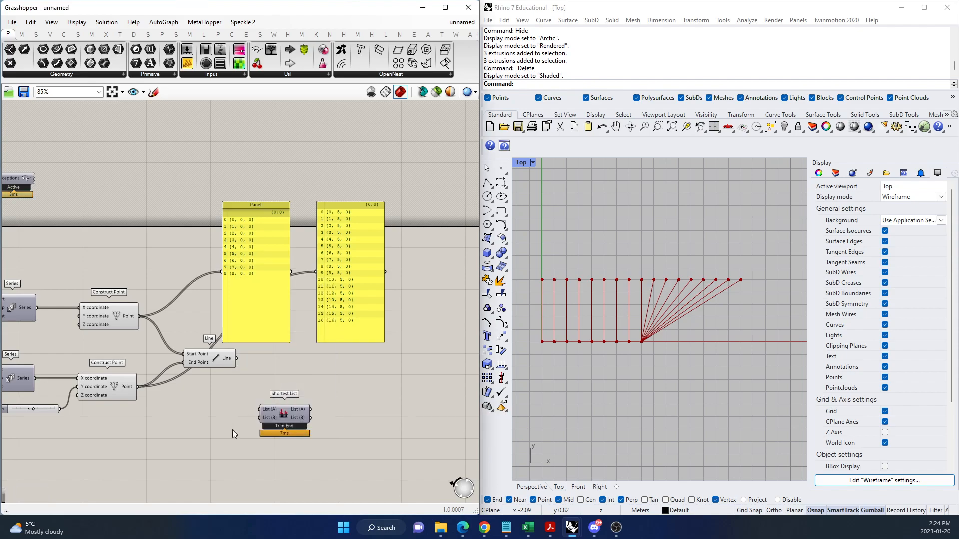
Connect the upper Construct Point output to List (A) and the lower one to List (B) of Shortest List.
{"action": "scroll", "coordinate": [238, 417], "scroll_direction": "up", "scroll_amount": 1}
{"action": "left_click_drag", "start_coordinate": [130, 287], "coordinate": [272, 398]}
{"action": "left_click_drag", "start_coordinate": [128, 372], "coordinate": [258, 407]}
{"action": "double_click", "coordinate": [347, 391]}
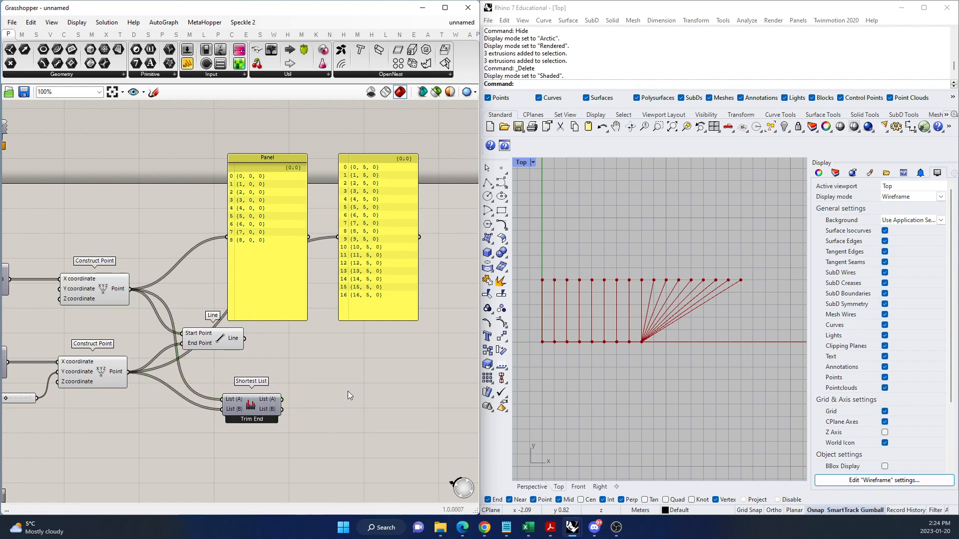
{"action": "left_click", "coordinate": [400, 412]}
Feed the first panel from the Shortest List output List (A) and the second panel from output List (B).
{"action": "left_click_drag", "start_coordinate": [282, 399], "coordinate": [228, 238]}
{"action": "left_click_drag", "start_coordinate": [283, 412], "coordinate": [339, 238]}
{"action": "left_click_drag", "start_coordinate": [369, 299], "coordinate": [371, 301]}
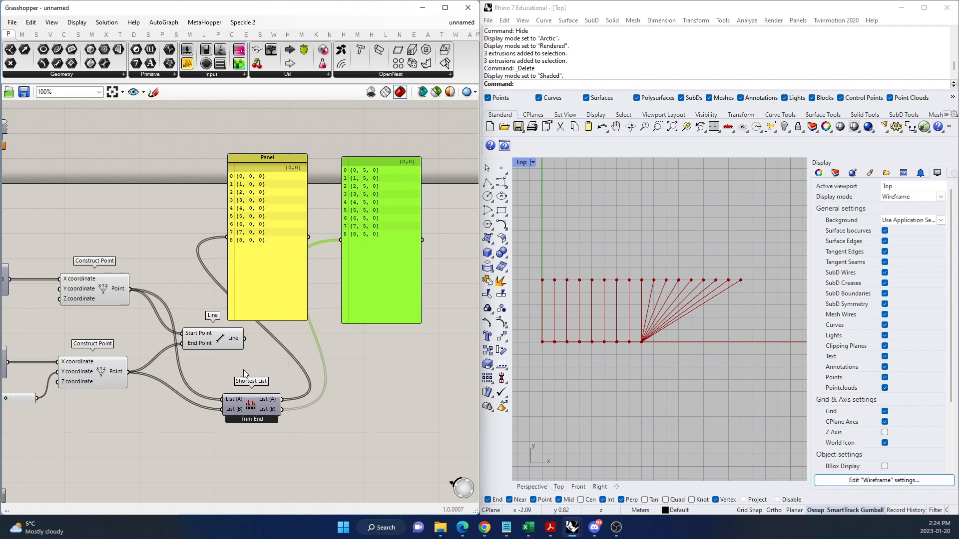
Add a Longest List component below the Shortest List component.
{"action": "scroll", "coordinate": [322, 277], "scroll_direction": "up", "scroll_amount": 2}
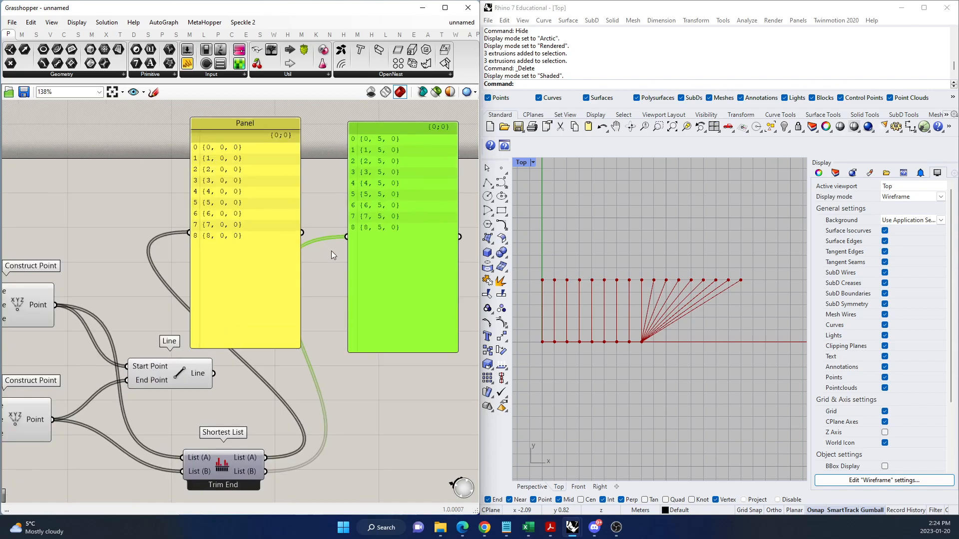
{"action": "scroll", "coordinate": [350, 280], "scroll_direction": "down", "scroll_amount": 1}
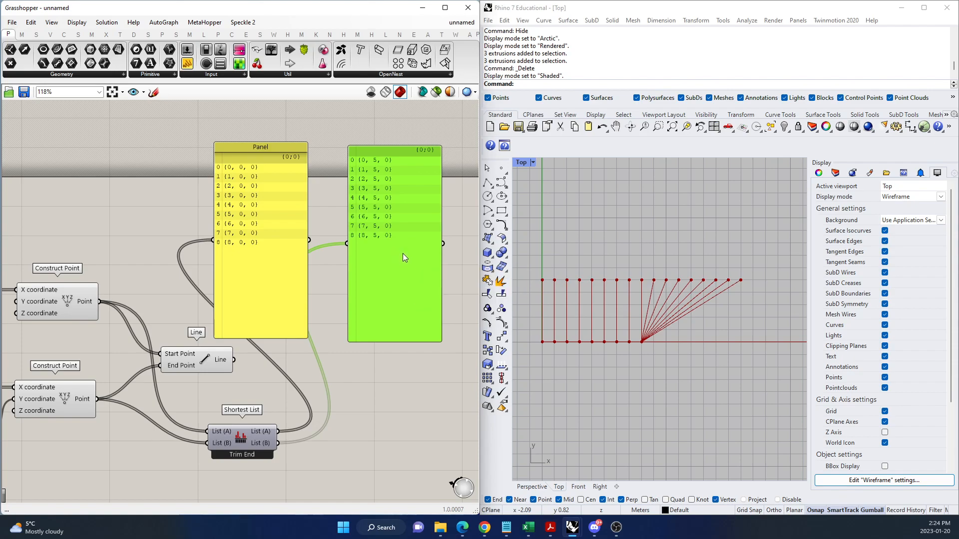
{"action": "scroll", "coordinate": [345, 317], "scroll_direction": "down", "scroll_amount": 3}
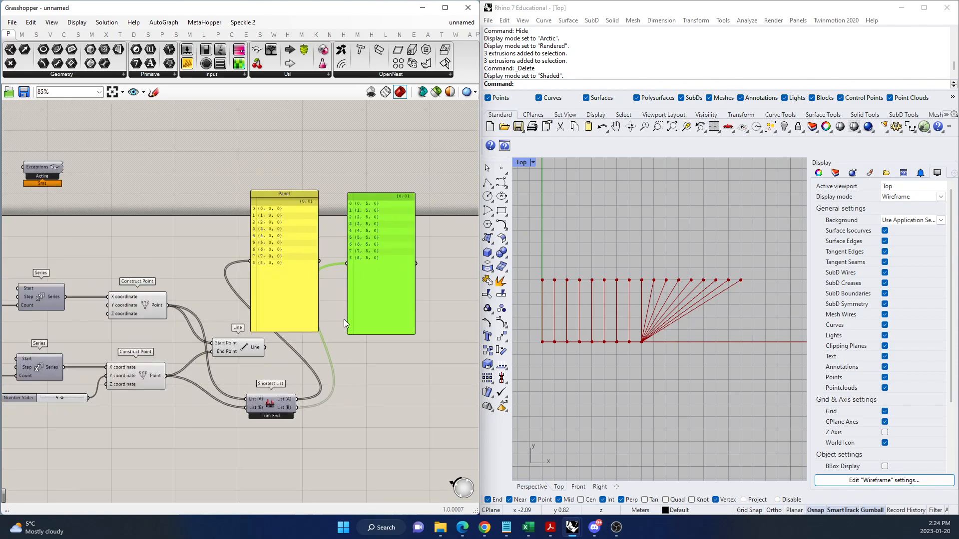
{"action": "double_click", "coordinate": [270, 451]}
{"action": "type", "text": "longest"}
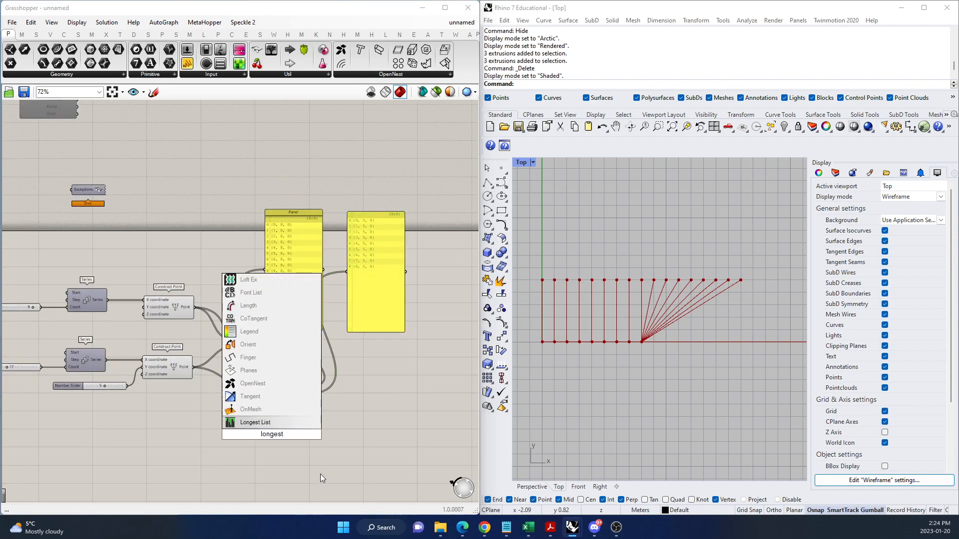
{"action": "left_click", "coordinate": [275, 422]}
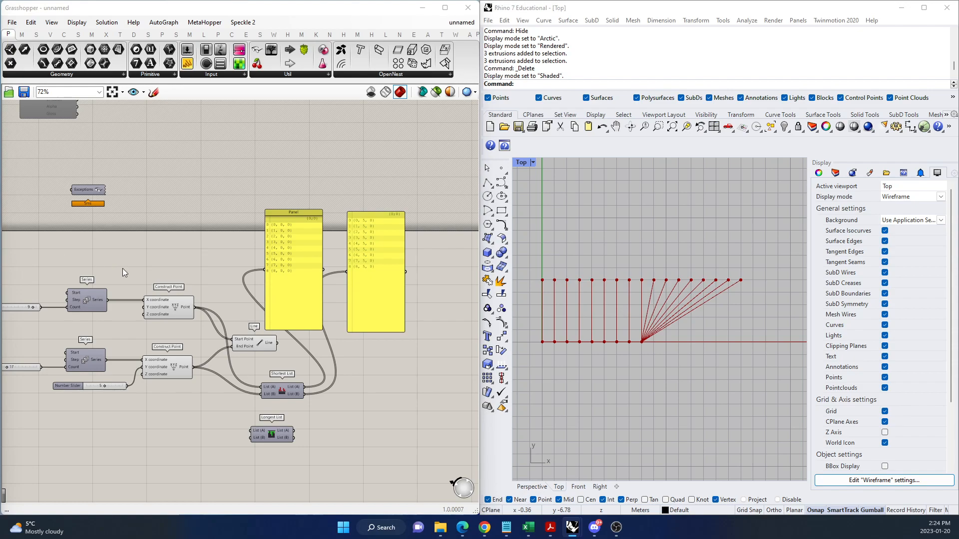
Connect the upper Construct Point output to List (A) and the lower one to List (B) of Longest List.
{"action": "scroll", "coordinate": [253, 464], "scroll_direction": "up", "scroll_amount": 2}
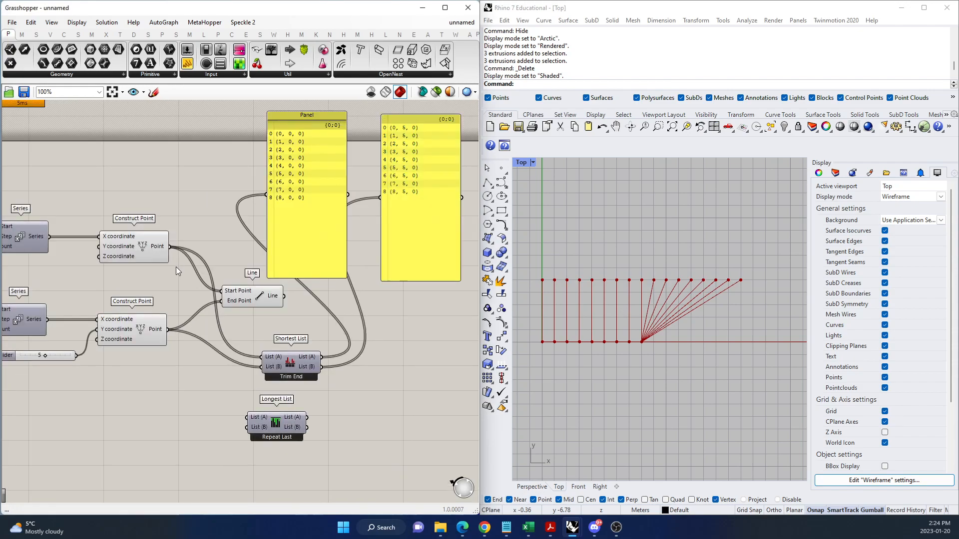
{"action": "left_click_drag", "start_coordinate": [170, 246], "coordinate": [283, 430]}
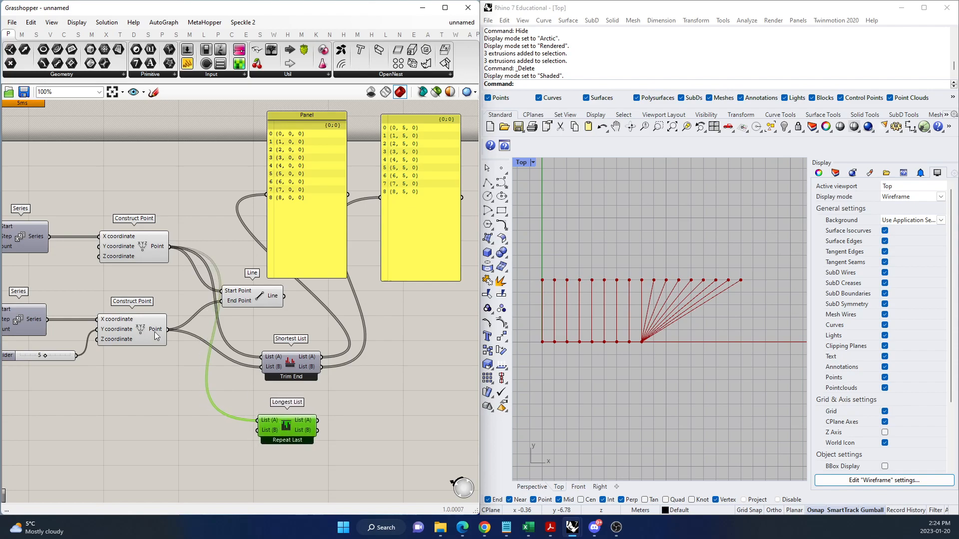
{"action": "left_click_drag", "start_coordinate": [167, 329], "coordinate": [256, 432]}
Feed the first panel from the Longest List output List (A) and the second panel from output List (B).
{"action": "scroll", "coordinate": [150, 370], "scroll_direction": "down", "scroll_amount": 2}
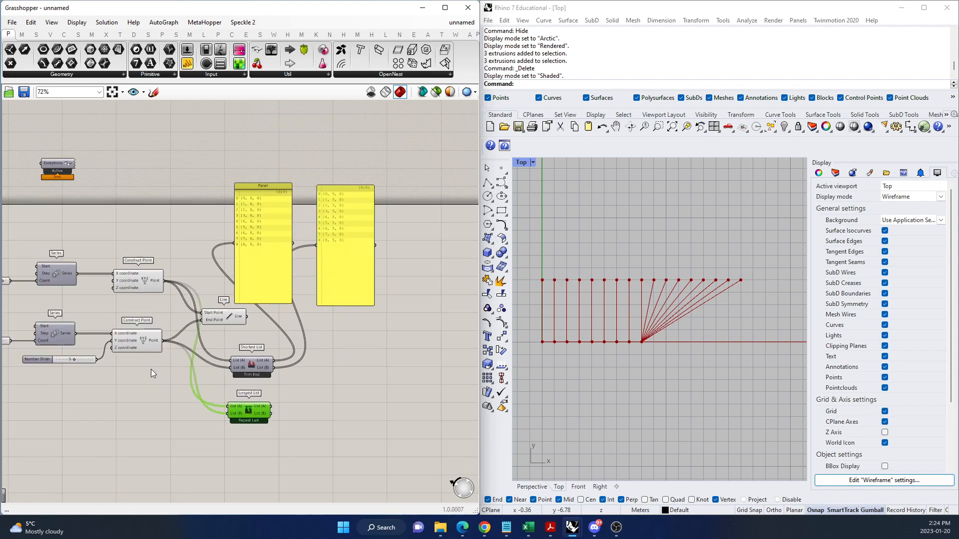
{"action": "scroll", "coordinate": [244, 364], "scroll_direction": "up", "scroll_amount": 2}
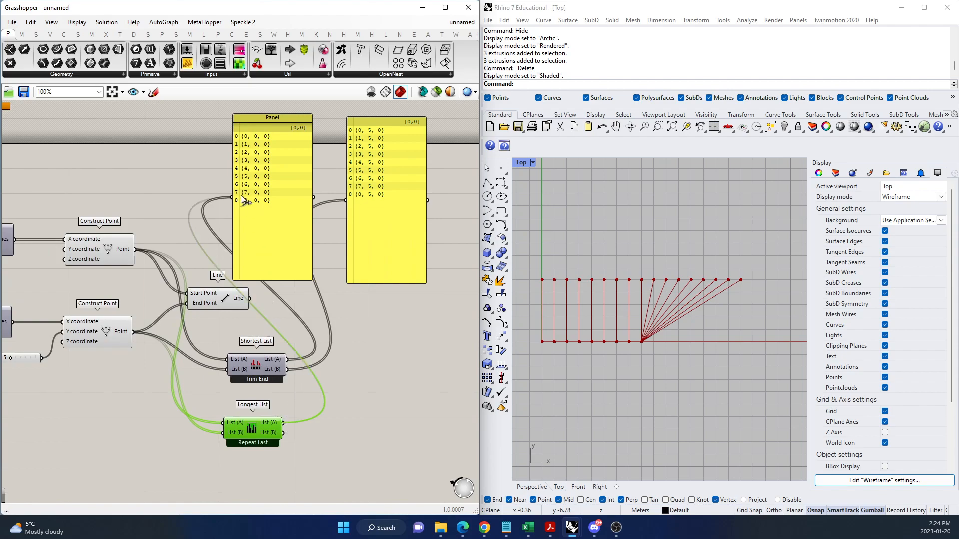
{"action": "left_click_drag", "start_coordinate": [282, 423], "coordinate": [236, 200]}
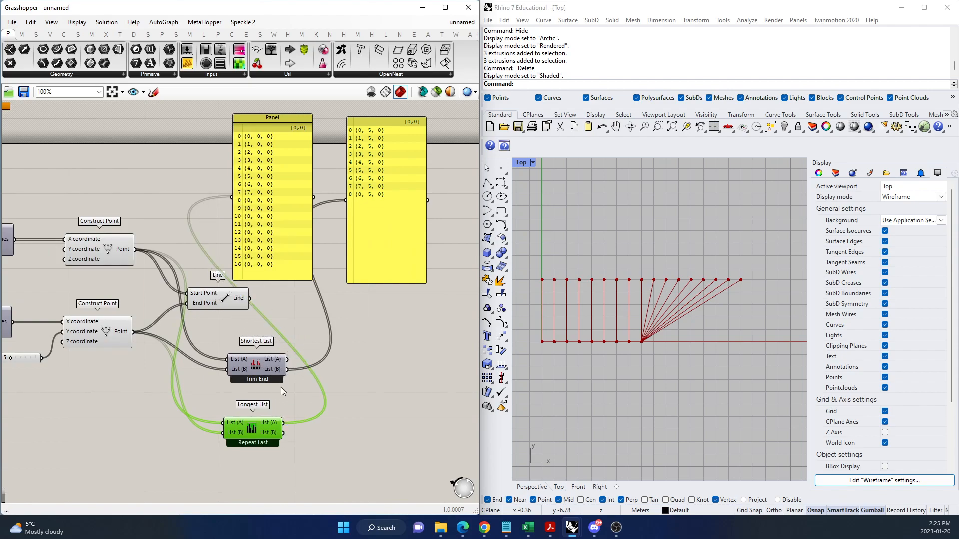
{"action": "left_click_drag", "start_coordinate": [283, 432], "coordinate": [349, 201]}
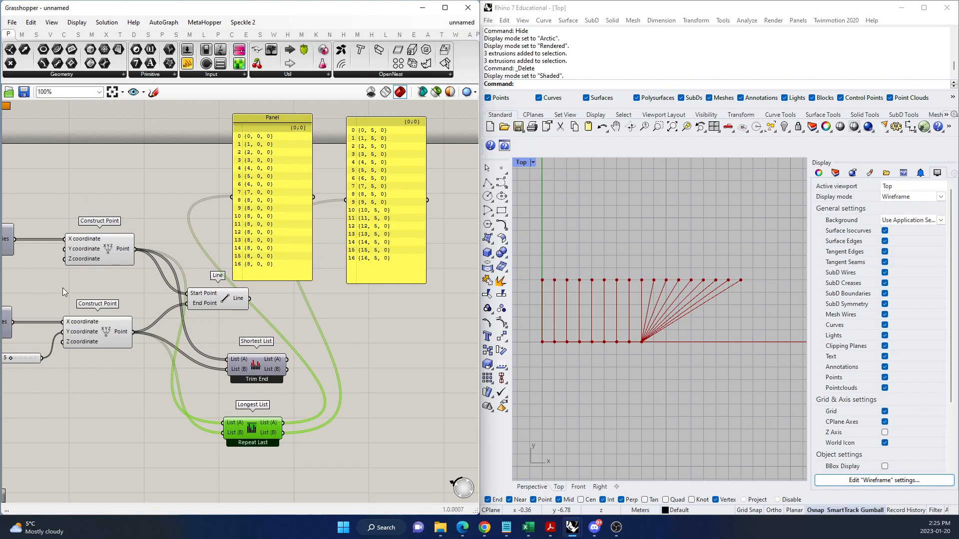
{"action": "left_click", "coordinate": [416, 360]}
Move the Line component right of Shortest List and feed its Start Point and End Point from Shortest List outputs List (A) and List (B).
{"action": "scroll", "coordinate": [306, 384], "scroll_direction": "down", "scroll_amount": 2}
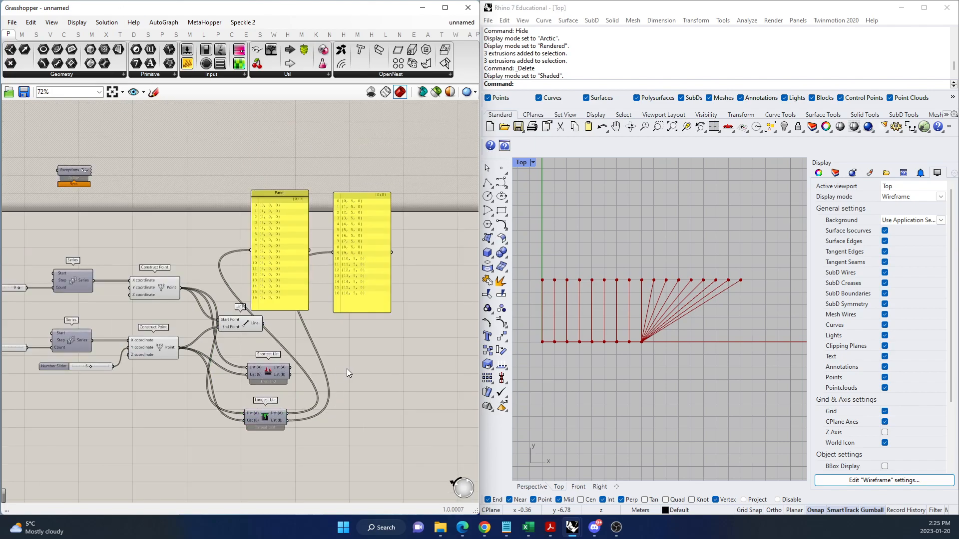
{"action": "scroll", "coordinate": [346, 369], "scroll_direction": "up", "scroll_amount": 2}
{"action": "left_click_drag", "start_coordinate": [208, 310], "coordinate": [399, 329]}
{"action": "left_click", "coordinate": [252, 377]}
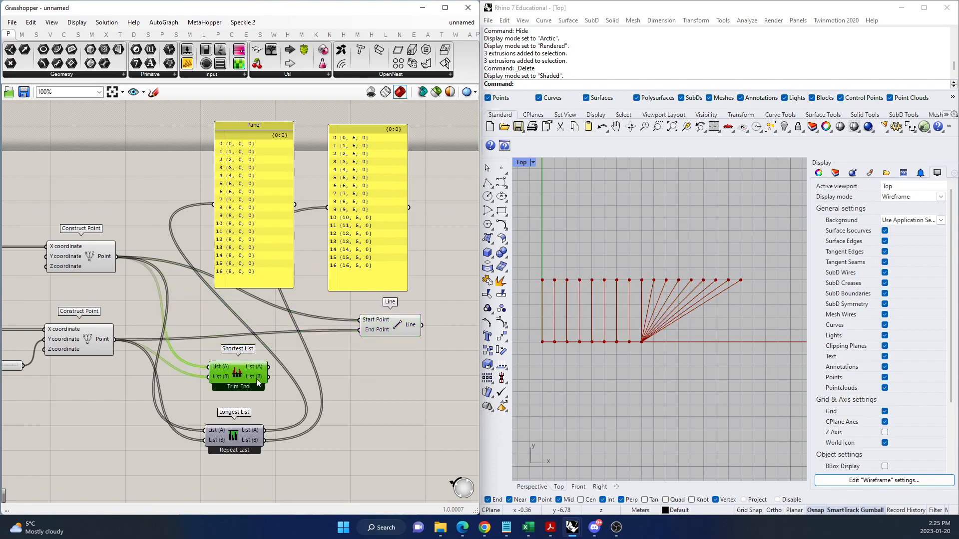
{"action": "left_click_drag", "start_coordinate": [271, 367], "coordinate": [360, 319]}
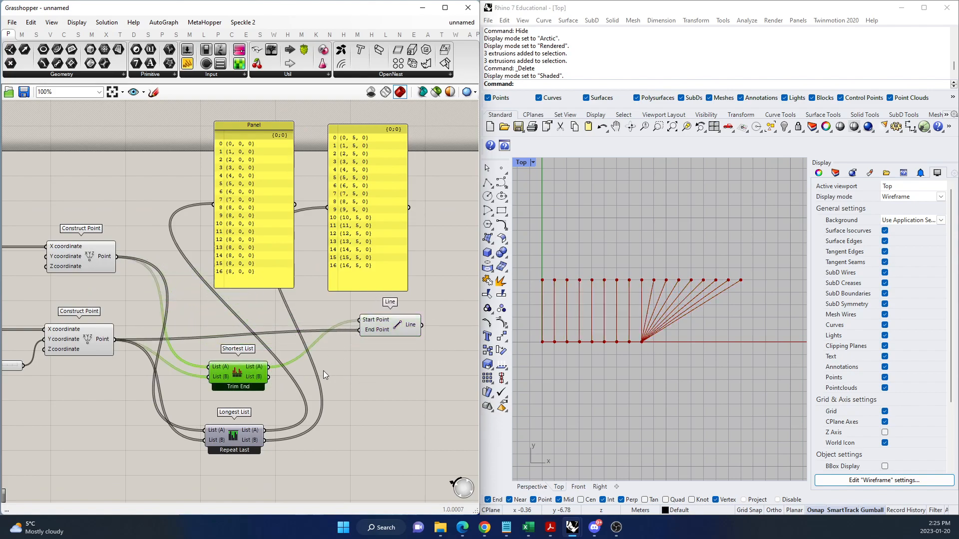
{"action": "left_click_drag", "start_coordinate": [269, 377], "coordinate": [360, 330]}
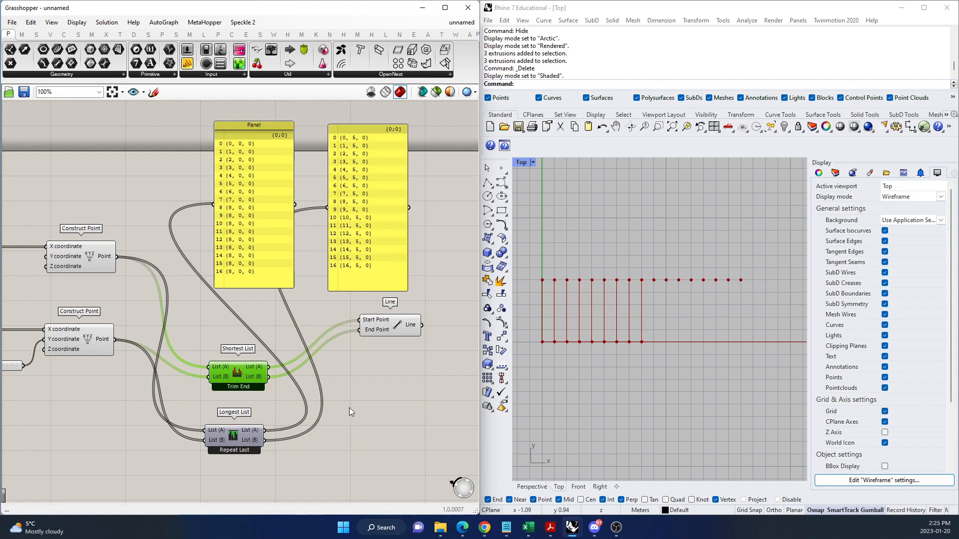
Rewire the Line component's Start Point and End Point to the Longest List outputs List (A) and List (B).
{"action": "left_click_drag", "start_coordinate": [264, 430], "coordinate": [360, 329]}
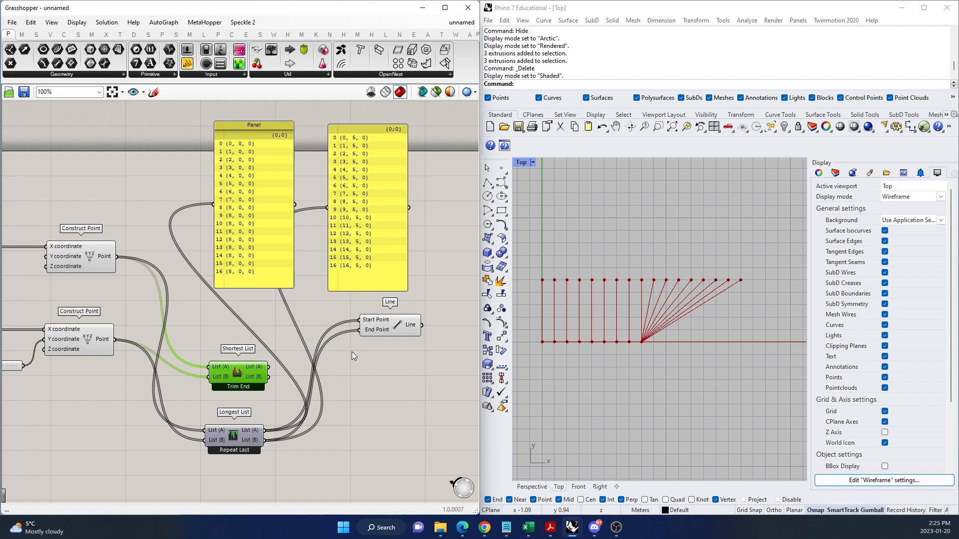
Sketch short marks beside the repeated {8, 0, 0} entries, items 8 to 16, in the first panel.
{"action": "left_click", "coordinate": [265, 167]}
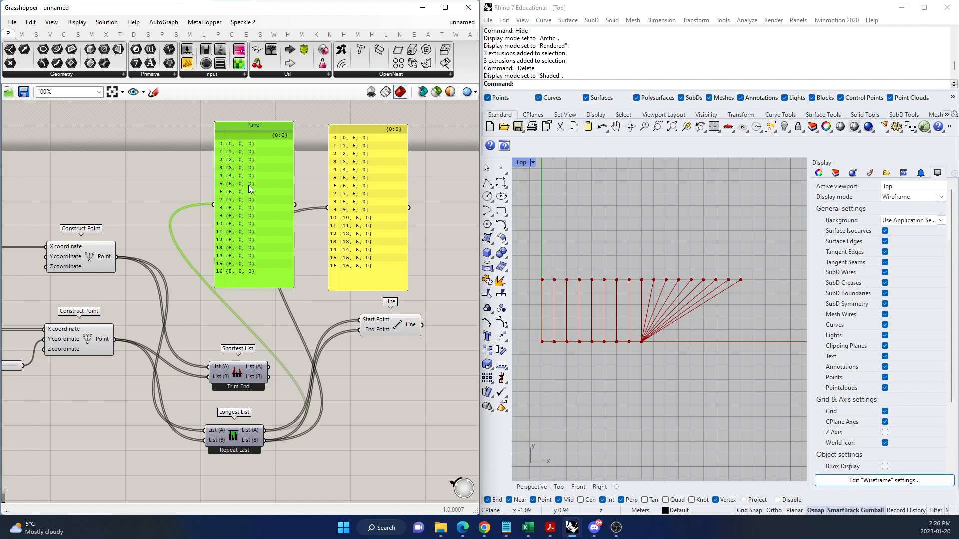
{"action": "left_click", "coordinate": [388, 209]}
{"action": "left_click", "coordinate": [232, 217]}
{"action": "left_click", "coordinate": [153, 92]}
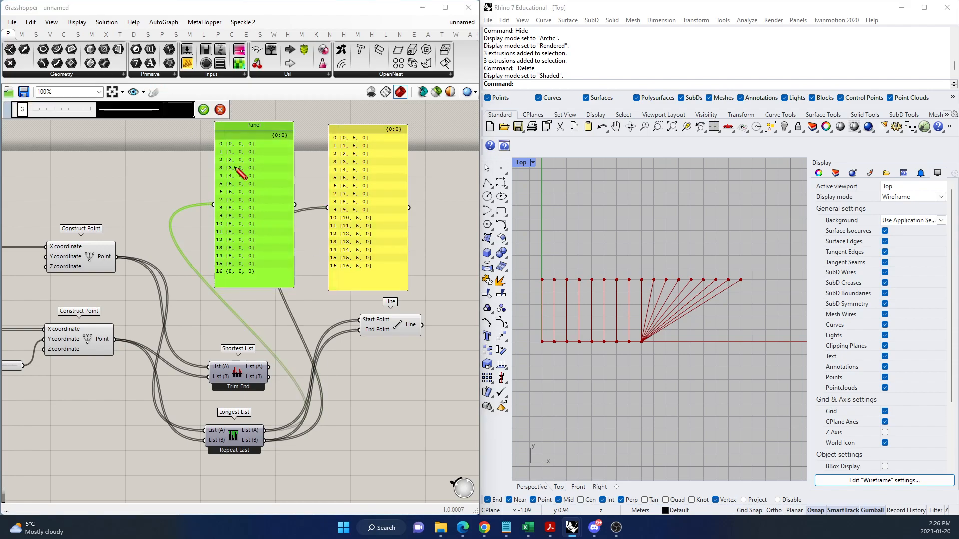
{"action": "left_click_drag", "start_coordinate": [259, 208], "coordinate": [271, 275]}
{"action": "left_click", "coordinate": [204, 109]}
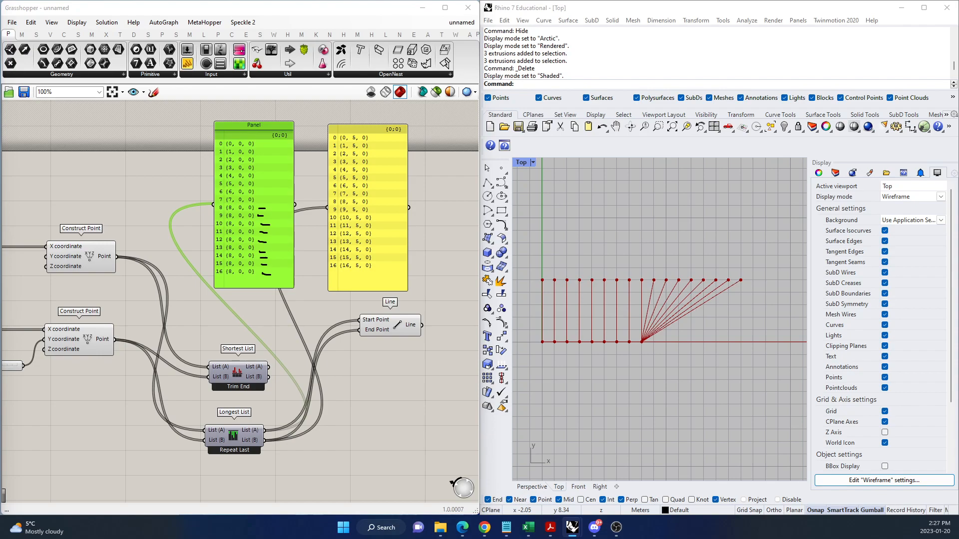
{"action": "left_click", "coordinate": [346, 421]}
Disable all components of the point, line and list-matching definition.
{"action": "scroll", "coordinate": [415, 274], "scroll_direction": "down", "scroll_amount": 6}
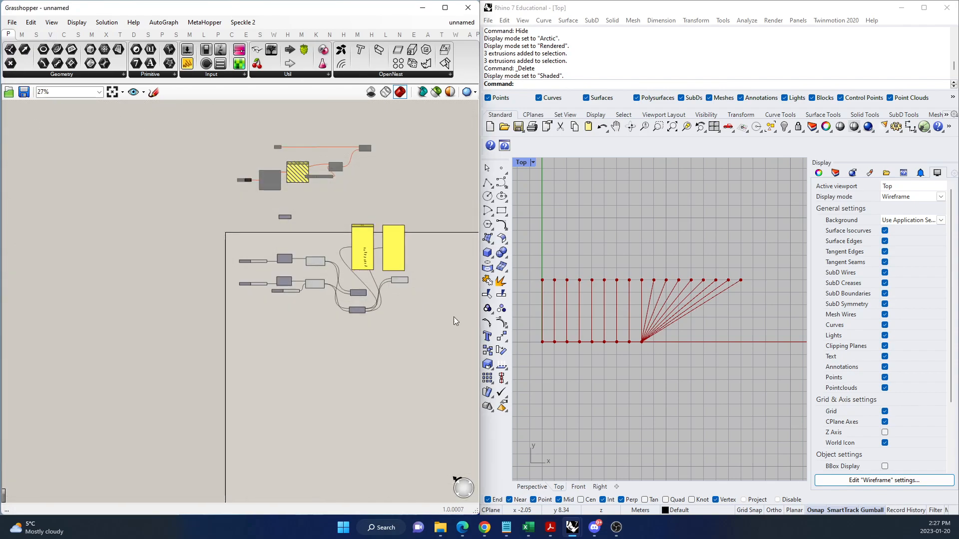
{"action": "left_click_drag", "start_coordinate": [435, 325], "coordinate": [229, 226]}
{"action": "right_click", "coordinate": [231, 223]}
{"action": "left_click", "coordinate": [272, 259]}
{"action": "left_click", "coordinate": [309, 374]}
Add a Hexagonal grid component in the empty canvas area below the disabled definition.
{"action": "scroll", "coordinate": [287, 376], "scroll_direction": "up", "scroll_amount": 2}
{"action": "scroll", "coordinate": [287, 376], "scroll_direction": "up", "scroll_amount": 2}
{"action": "double_click", "coordinate": [242, 325]}
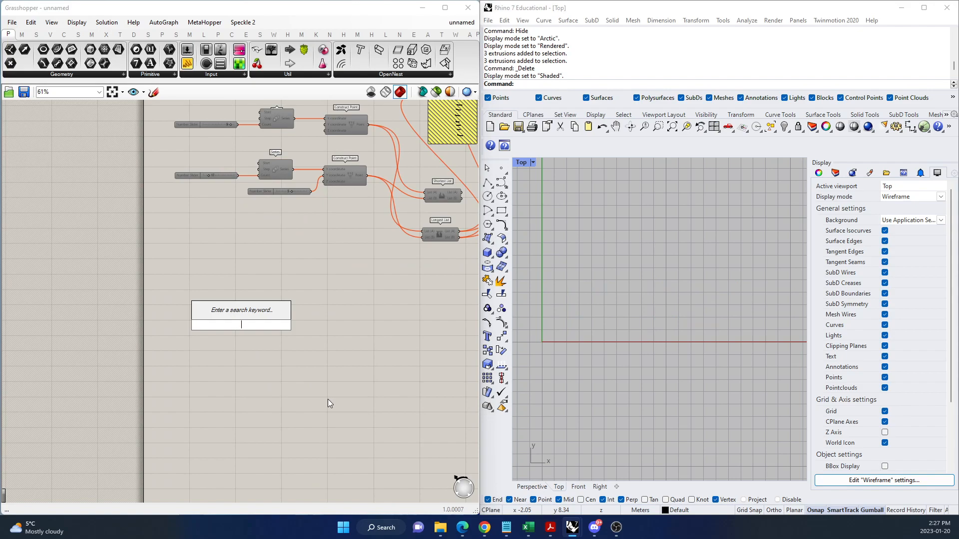
{"action": "type", "text": "grid"}
{"action": "mouse_move", "coordinate": [440, 528]}
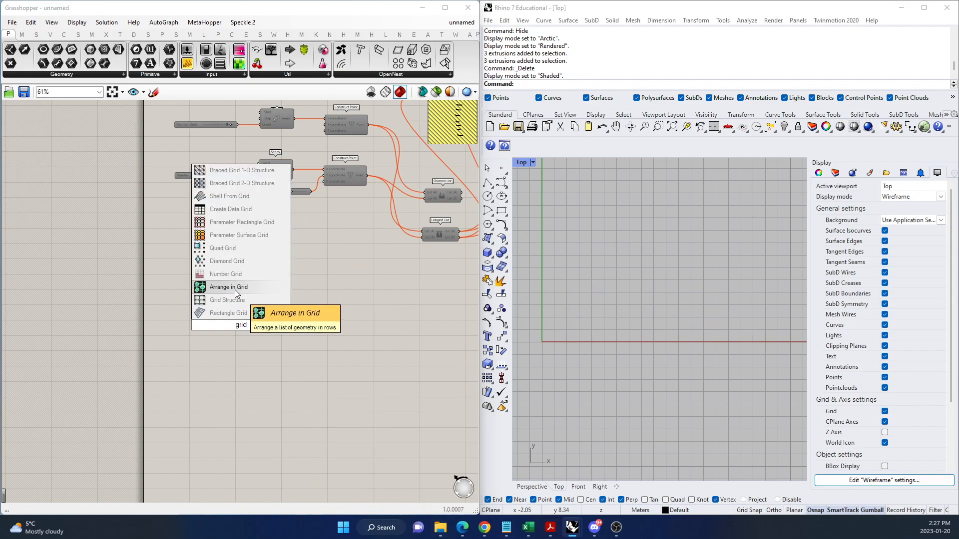
{"action": "left_click_drag", "start_coordinate": [257, 324], "coordinate": [233, 320]}
{"action": "type", "text": "hexa"}
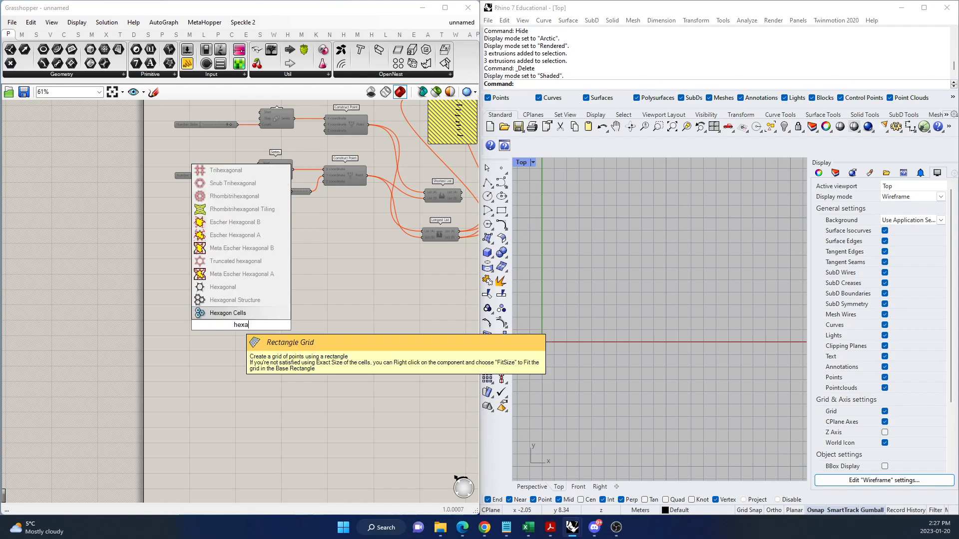
{"action": "type", "text": "gonal"}
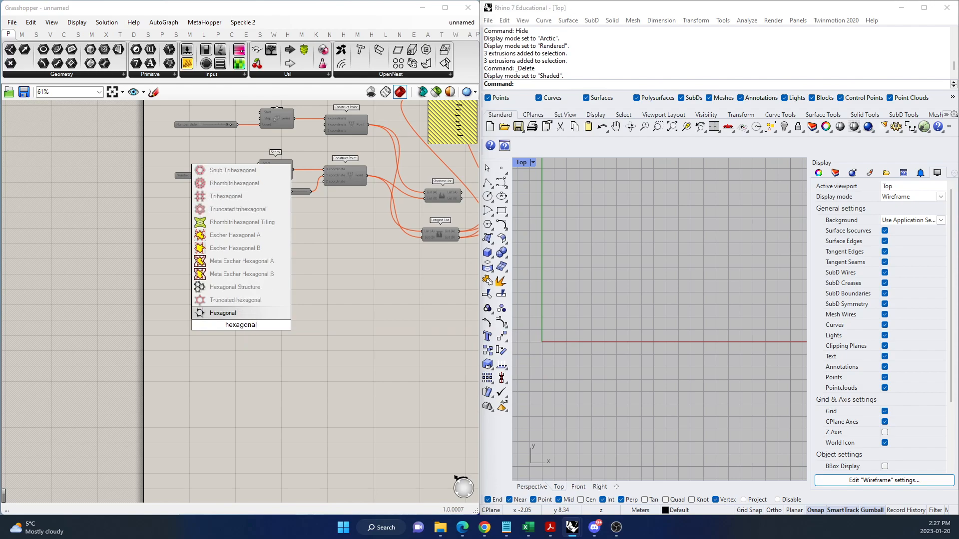
{"action": "left_click", "coordinate": [241, 313]}
{"action": "scroll", "coordinate": [248, 322], "scroll_direction": "up", "scroll_amount": 4}
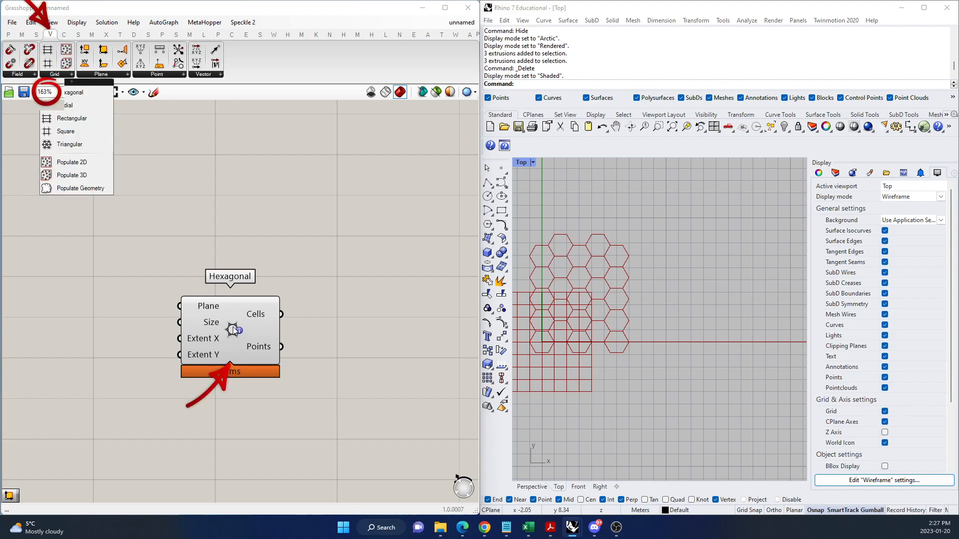
Add a Rectangular grid component to the canvas and delete the Hexagonal one.
{"action": "left_click", "coordinate": [71, 74]}
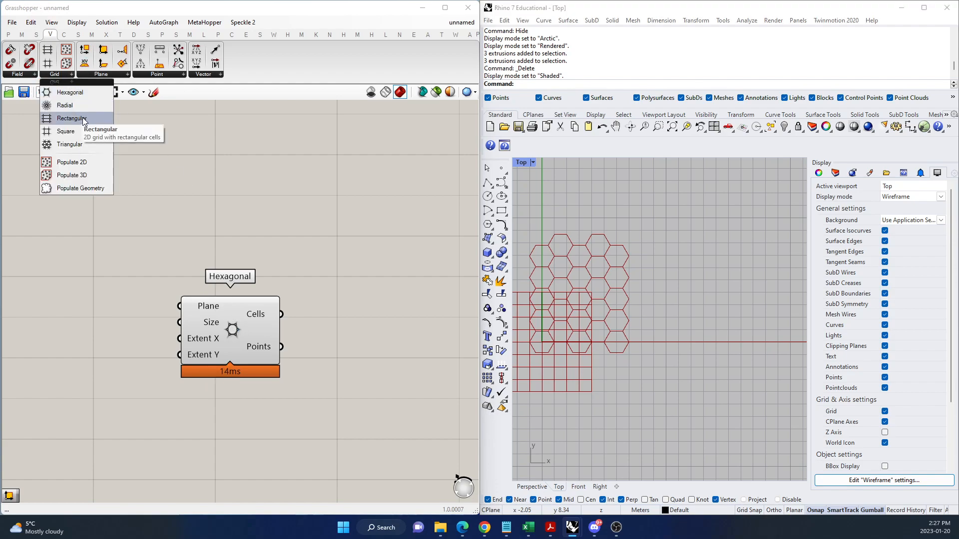
{"action": "left_click_drag", "start_coordinate": [85, 119], "coordinate": [197, 316]}
{"action": "left_click", "coordinate": [238, 336]}
{"action": "key", "text": "Delete"}
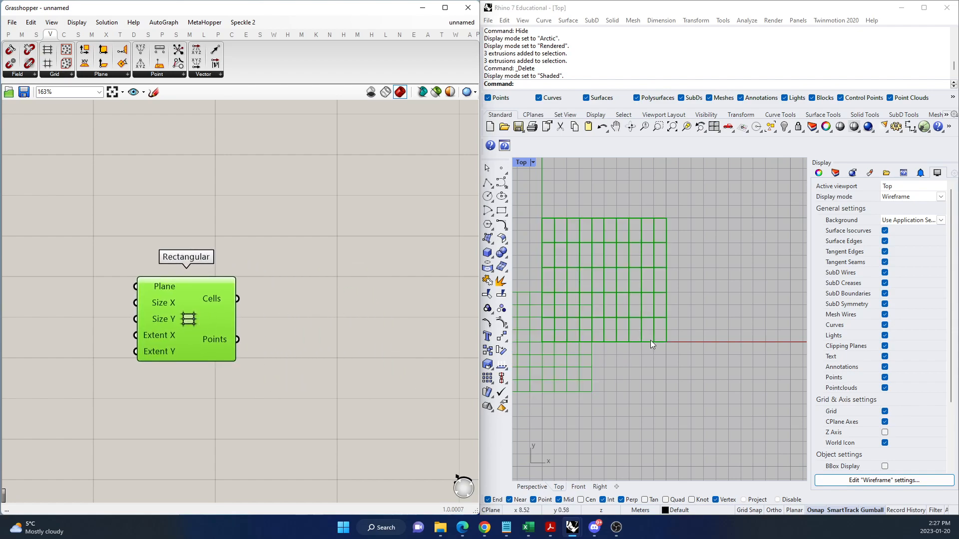
Examine the rectangular grid in the Top viewport and the data structure of its Cells output.
{"action": "scroll", "coordinate": [659, 347], "scroll_direction": "down", "scroll_amount": 6}
{"action": "scroll", "coordinate": [632, 321], "scroll_direction": "up", "scroll_amount": 4}
{"action": "scroll", "coordinate": [703, 328], "scroll_direction": "down", "scroll_amount": 2}
{"action": "scroll", "coordinate": [594, 356], "scroll_direction": "up", "scroll_amount": 2}
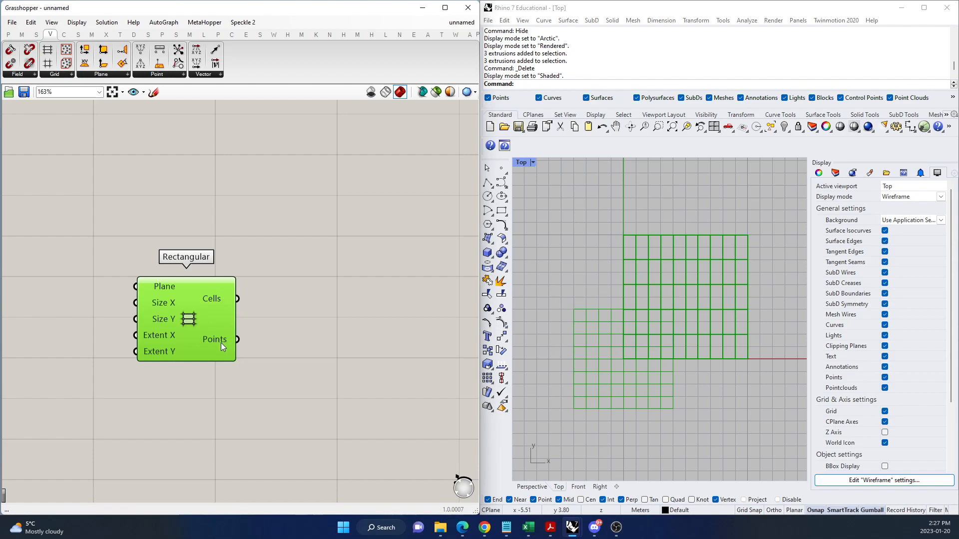
{"action": "left_click", "coordinate": [258, 370]}
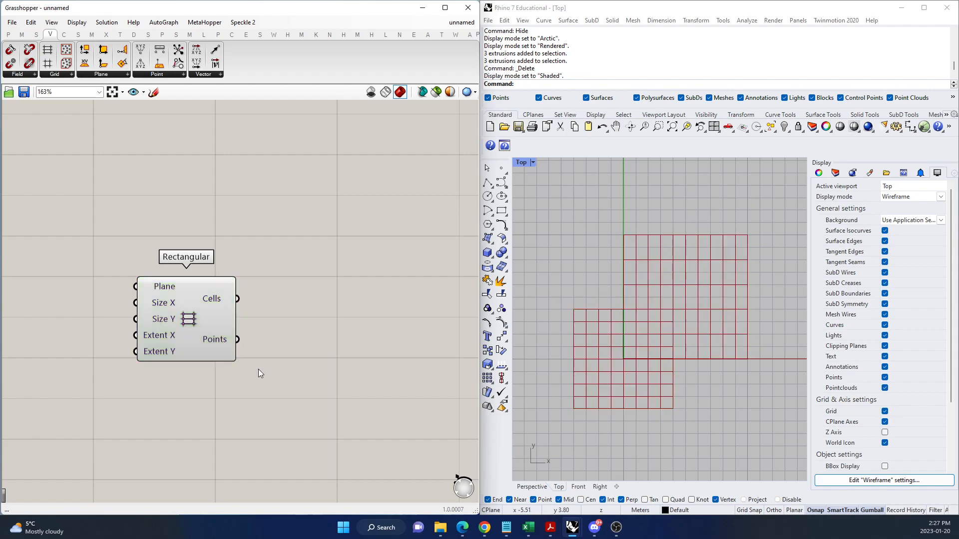
{"action": "scroll", "coordinate": [235, 359], "scroll_direction": "down", "scroll_amount": 1}
{"action": "scroll", "coordinate": [209, 351], "scroll_direction": "up", "scroll_amount": 2}
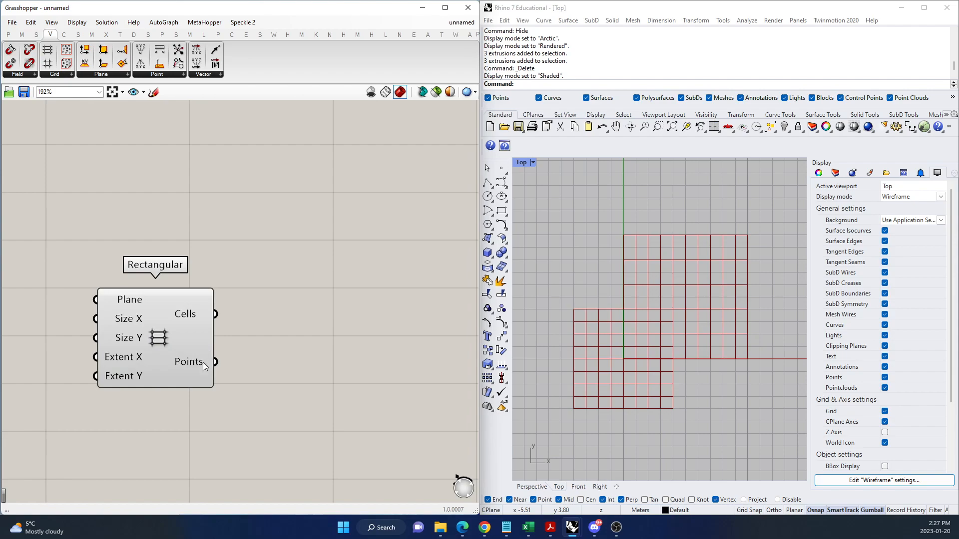
{"action": "left_click", "coordinate": [193, 315]}
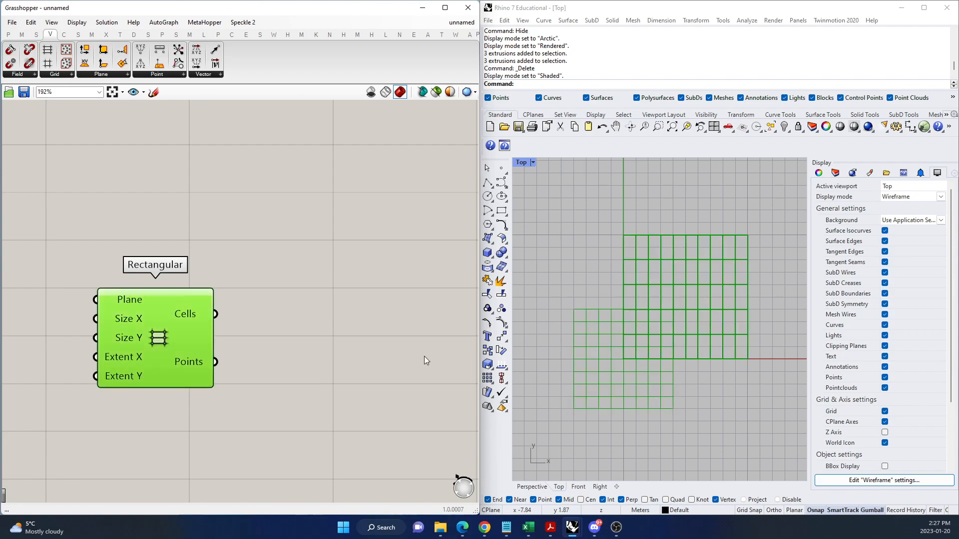
Add a Data component beside the Rectangular grid and connect the Cells output to it.
{"action": "double_click", "coordinate": [340, 319]}
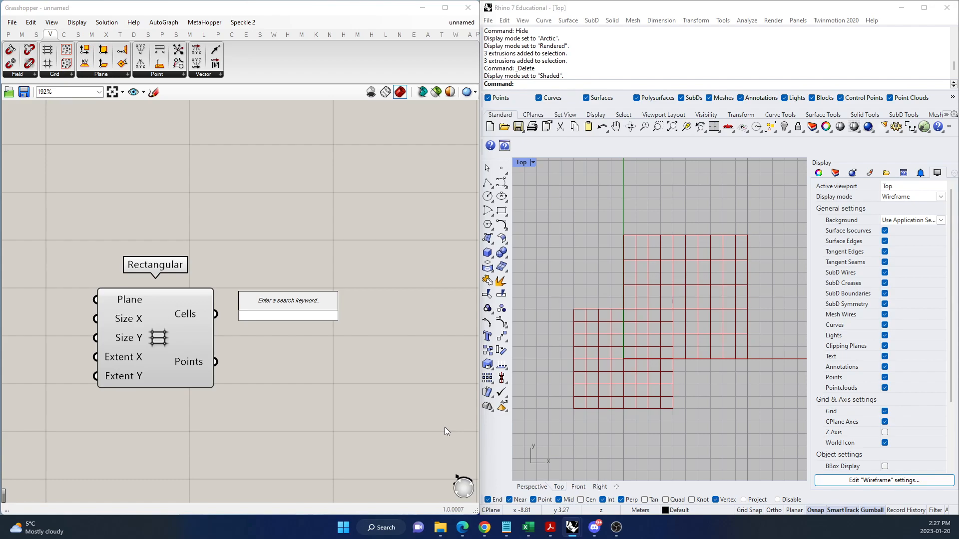
{"action": "type", "text": "data"}
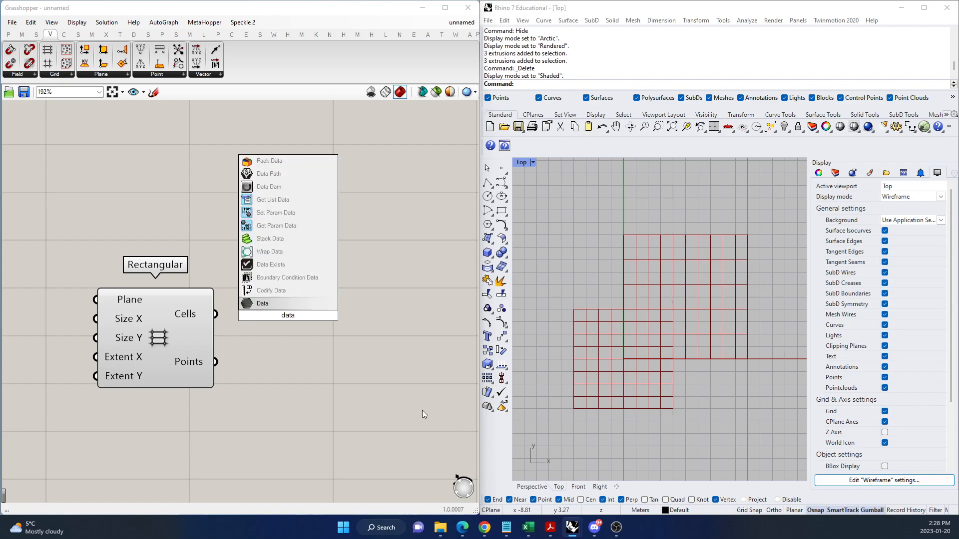
{"action": "left_click", "coordinate": [263, 303]}
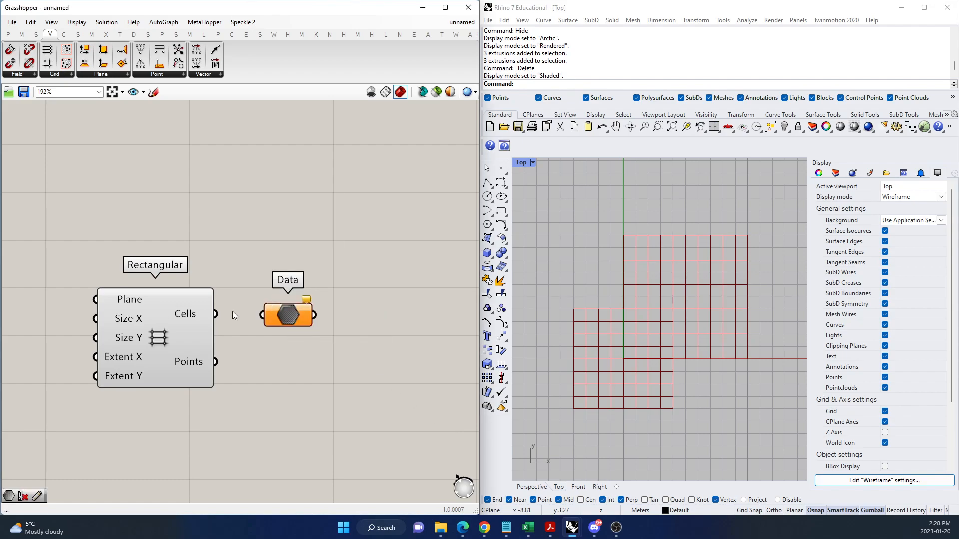
{"action": "left_click_drag", "start_coordinate": [215, 314], "coordinate": [330, 314]}
{"action": "left_click", "coordinate": [155, 338]}
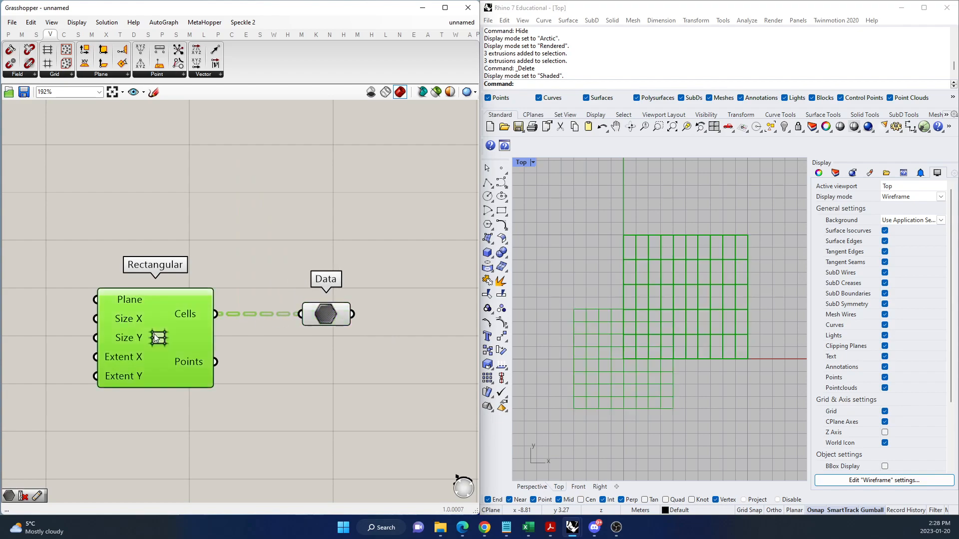
Turn off the viewport preview of the Rectangular grid component.
{"action": "right_click", "coordinate": [167, 299]}
{"action": "left_click", "coordinate": [205, 317]}
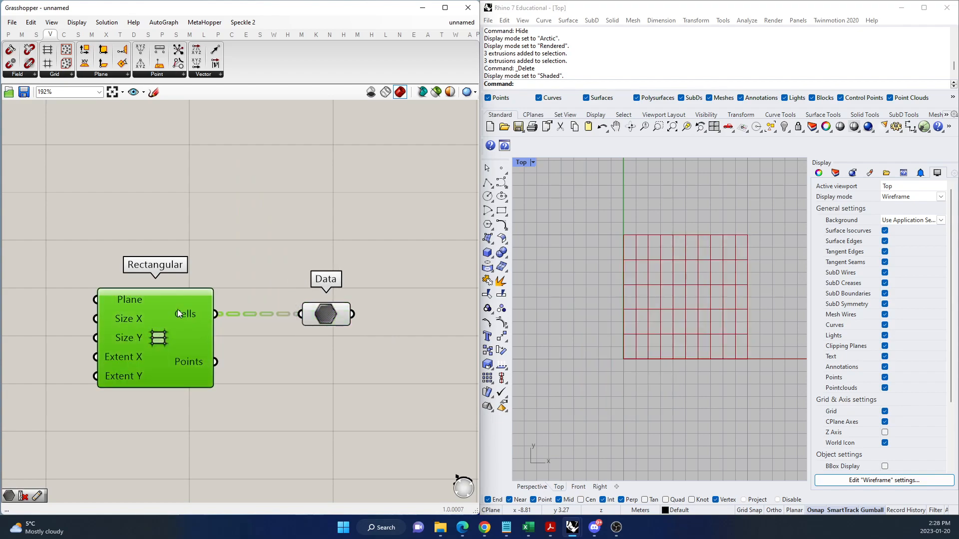
{"action": "left_click", "coordinate": [442, 334]}
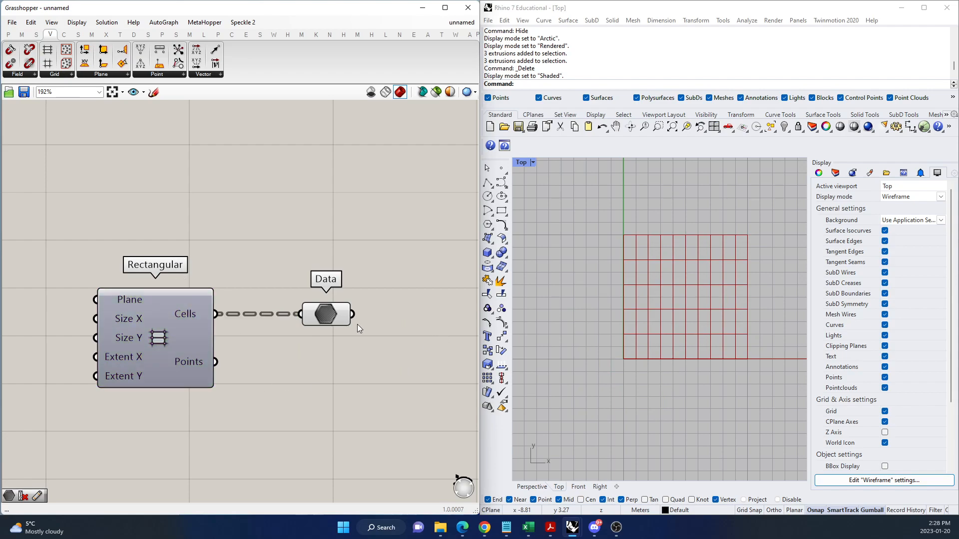
Add an Area component beside the Data component and connect the Data output to its Geometry input.
{"action": "mouse_move", "coordinate": [337, 313]}
{"action": "left_click", "coordinate": [337, 315]}
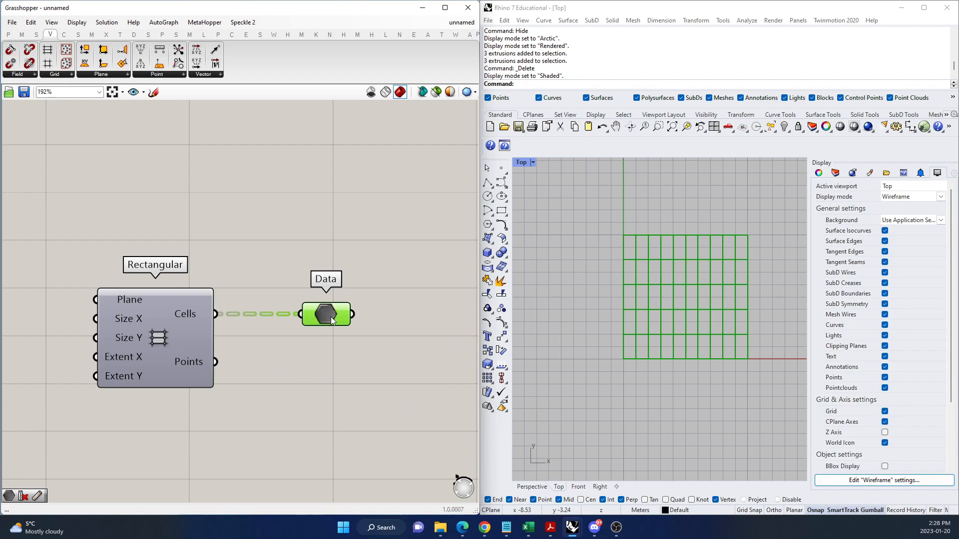
{"action": "scroll", "coordinate": [326, 337], "scroll_direction": "down", "scroll_amount": 1}
{"action": "scroll", "coordinate": [327, 338], "scroll_direction": "up", "scroll_amount": 3}
{"action": "left_click_drag", "start_coordinate": [276, 327], "coordinate": [253, 322]}
{"action": "scroll", "coordinate": [401, 348], "scroll_direction": "down", "scroll_amount": 4}
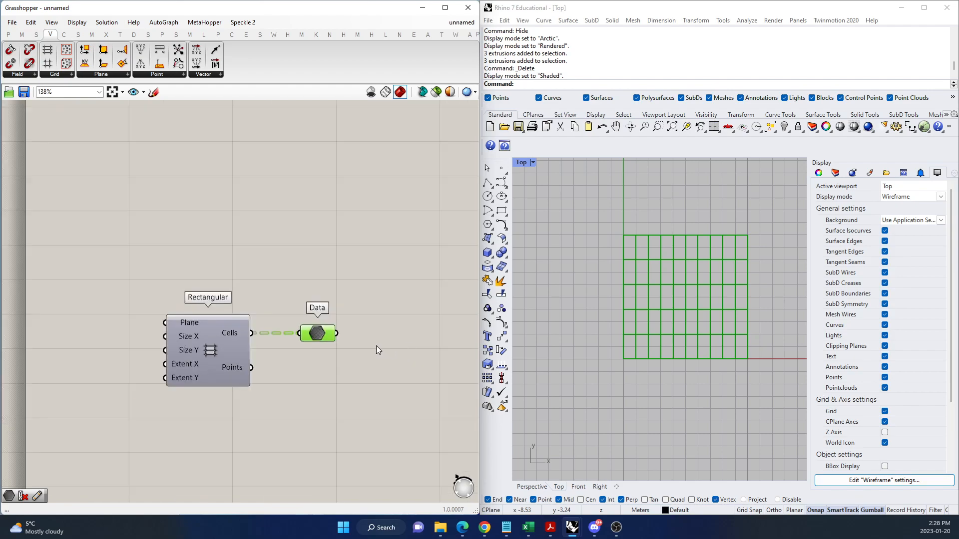
{"action": "scroll", "coordinate": [365, 361], "scroll_direction": "up", "scroll_amount": 2}
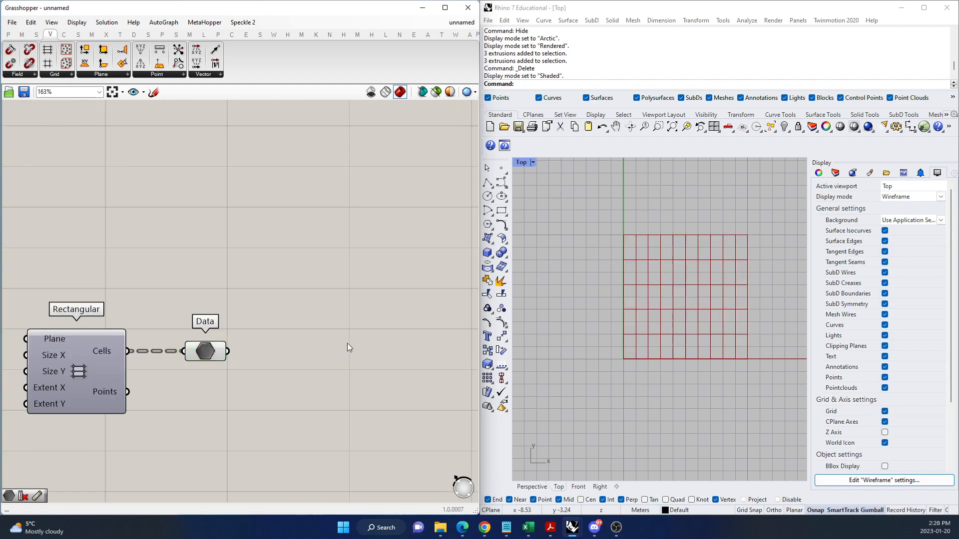
{"action": "double_click", "coordinate": [347, 343]}
{"action": "type", "text": "area cen"}
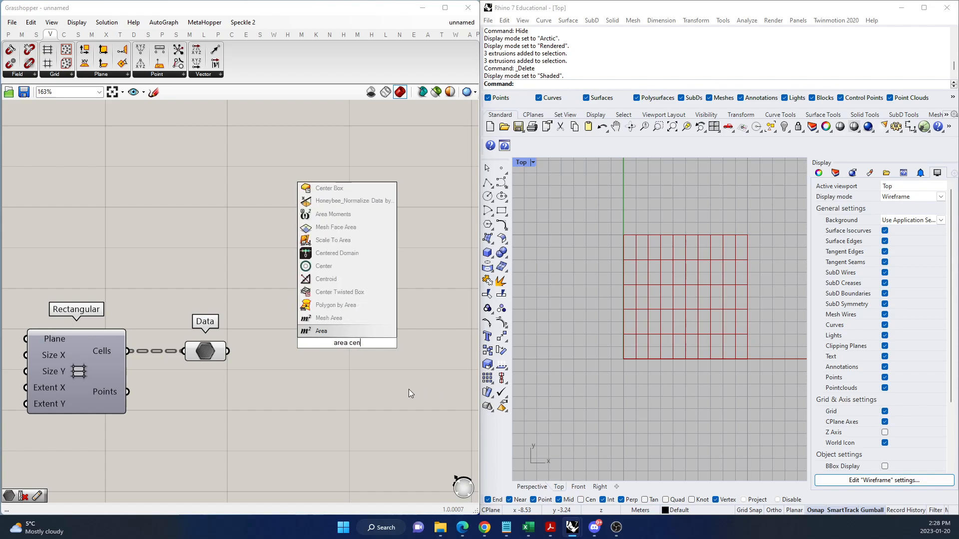
{"action": "left_click", "coordinate": [330, 330]}
{"action": "left_click_drag", "start_coordinate": [328, 356], "coordinate": [335, 358]}
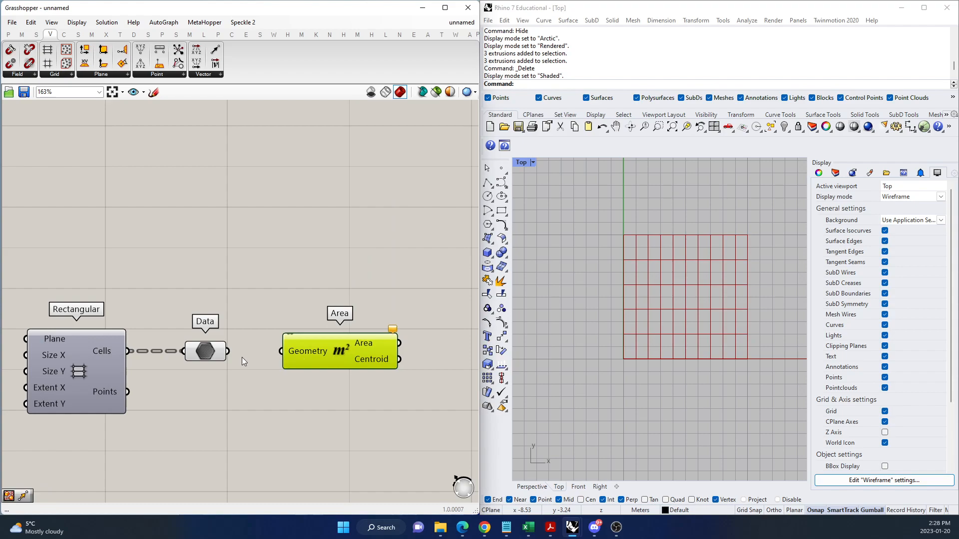
{"action": "left_click_drag", "start_coordinate": [255, 355], "coordinate": [333, 353]}
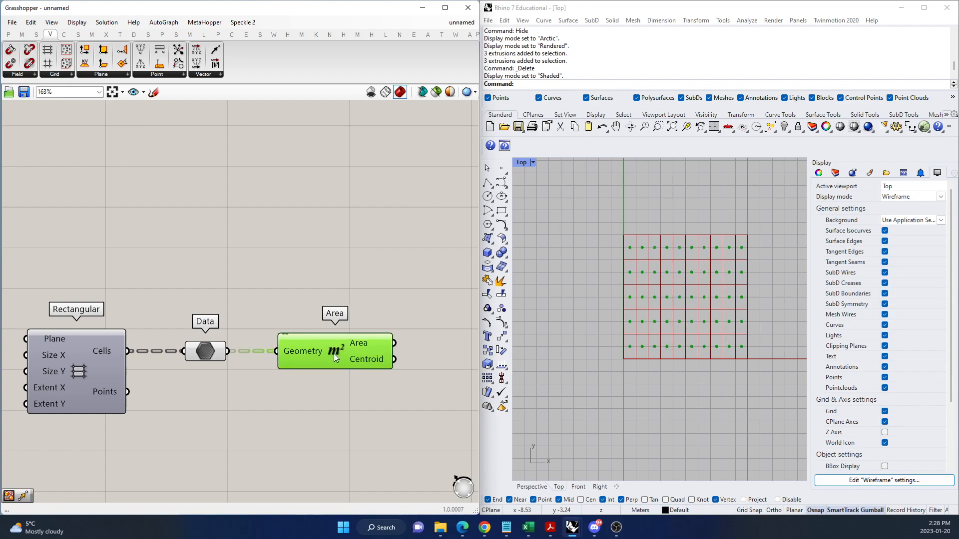
Add a Point List component above the Area component's outputs and connect the Centroid output to its Points input.
{"action": "mouse_move", "coordinate": [365, 344]}
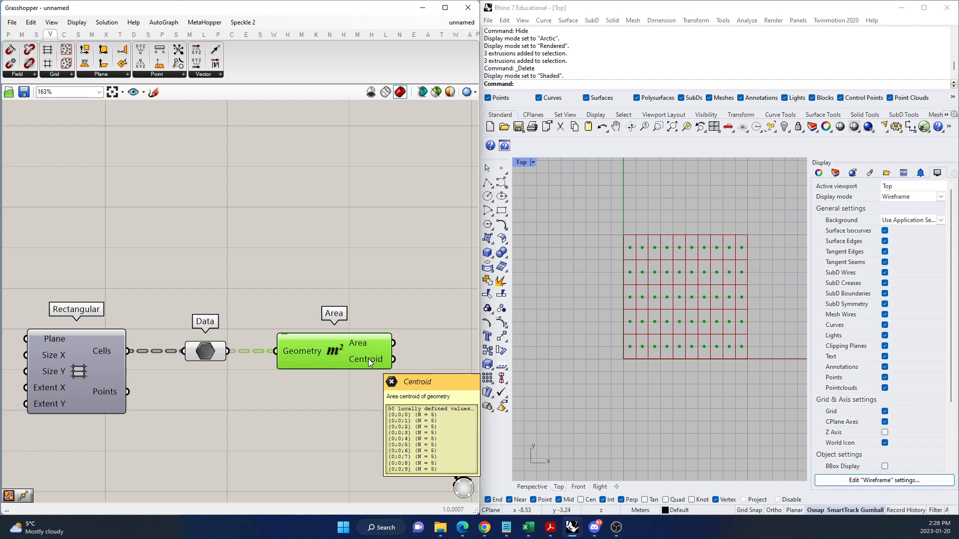
{"action": "scroll", "coordinate": [215, 376], "scroll_direction": "down", "scroll_amount": 2}
{"action": "scroll", "coordinate": [384, 363], "scroll_direction": "up", "scroll_amount": 2}
{"action": "double_click", "coordinate": [372, 366]}
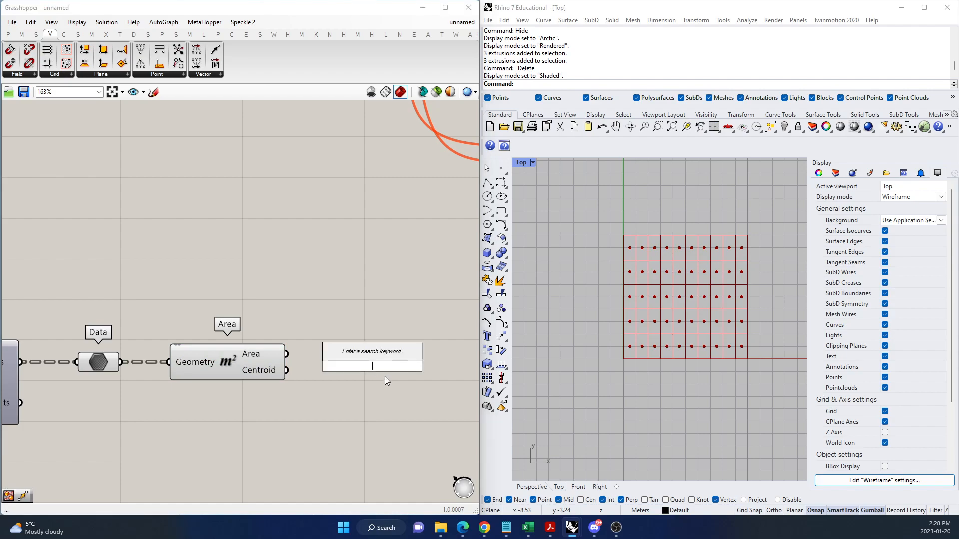
{"action": "type", "text": "point"}
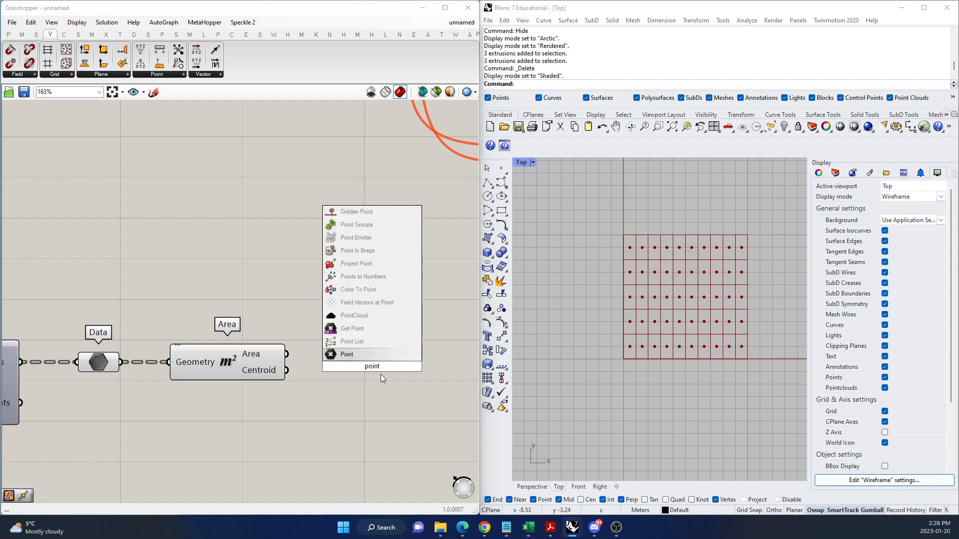
{"action": "left_click", "coordinate": [370, 342]}
{"action": "left_click_drag", "start_coordinate": [287, 370], "coordinate": [386, 317]}
Turn off the Area component's preview so only the point indices show, and shift the Point List slightly away from it.
{"action": "left_click", "coordinate": [248, 370]}
{"action": "right_click", "coordinate": [248, 370]}
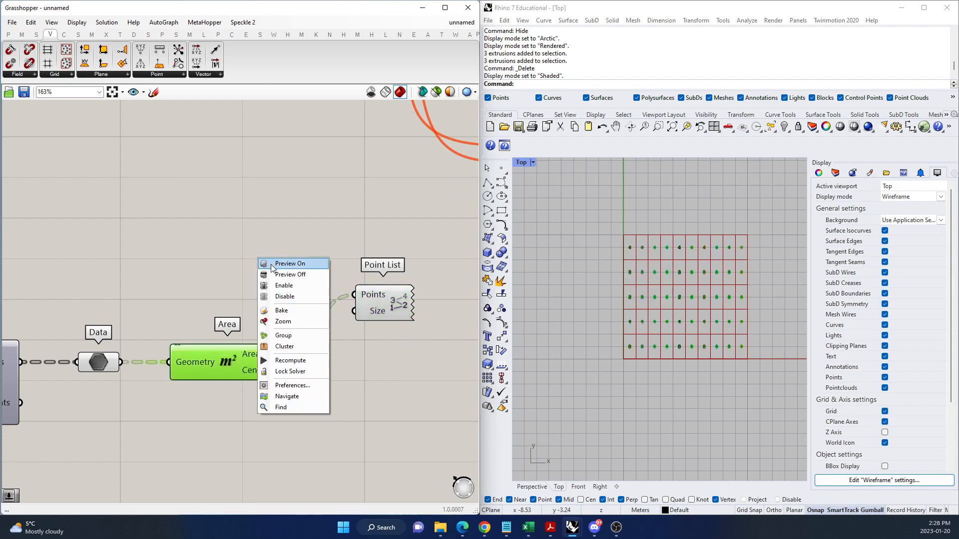
{"action": "left_click", "coordinate": [289, 282]}
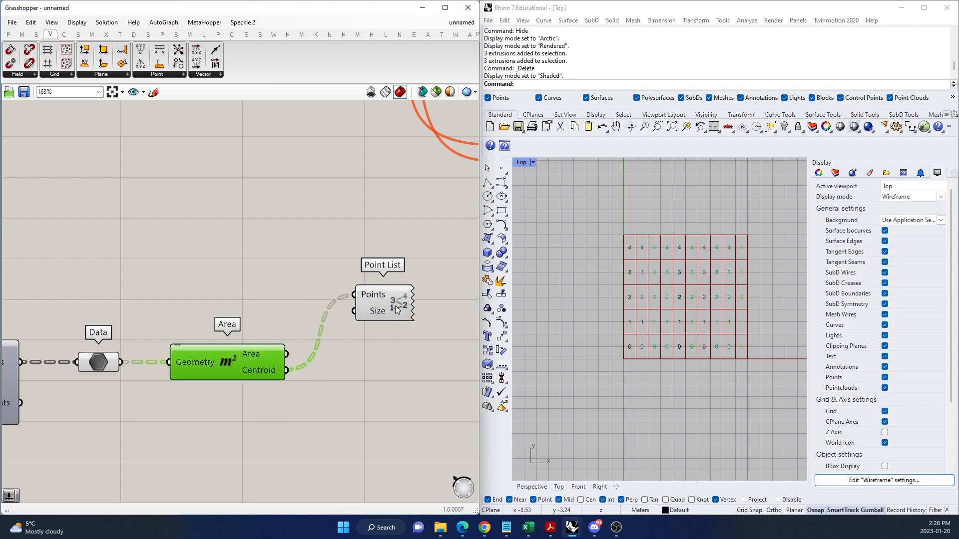
{"action": "left_click_drag", "start_coordinate": [394, 307], "coordinate": [402, 307]}
Highlight the Data component's cells in the viewport and inspect the dashed wire between Data and Area.
{"action": "left_click", "coordinate": [99, 362]}
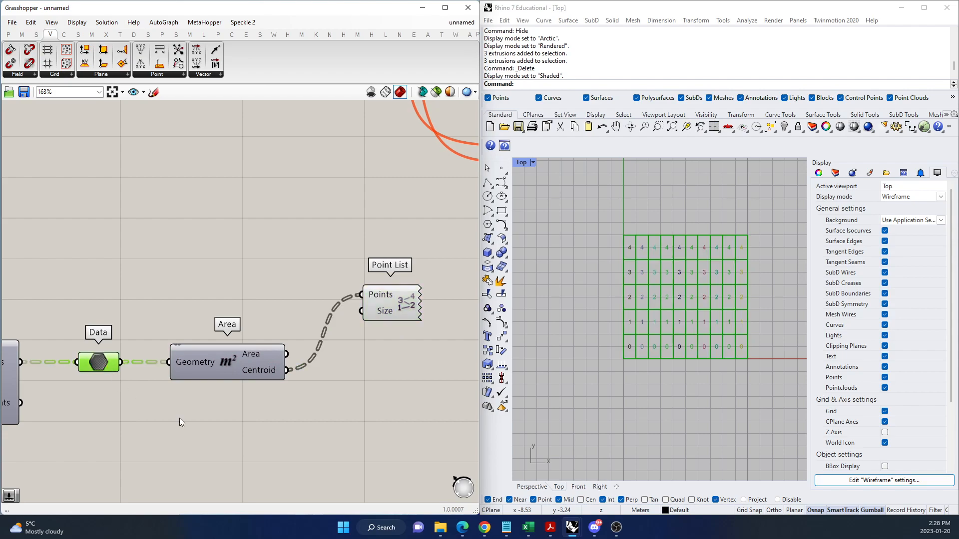
{"action": "left_click", "coordinate": [177, 418]}
{"action": "scroll", "coordinate": [363, 427], "scroll_direction": "down", "scroll_amount": 4}
{"action": "scroll", "coordinate": [234, 411], "scroll_direction": "up", "scroll_amount": 4}
{"action": "left_click_drag", "start_coordinate": [199, 373], "coordinate": [192, 373]}
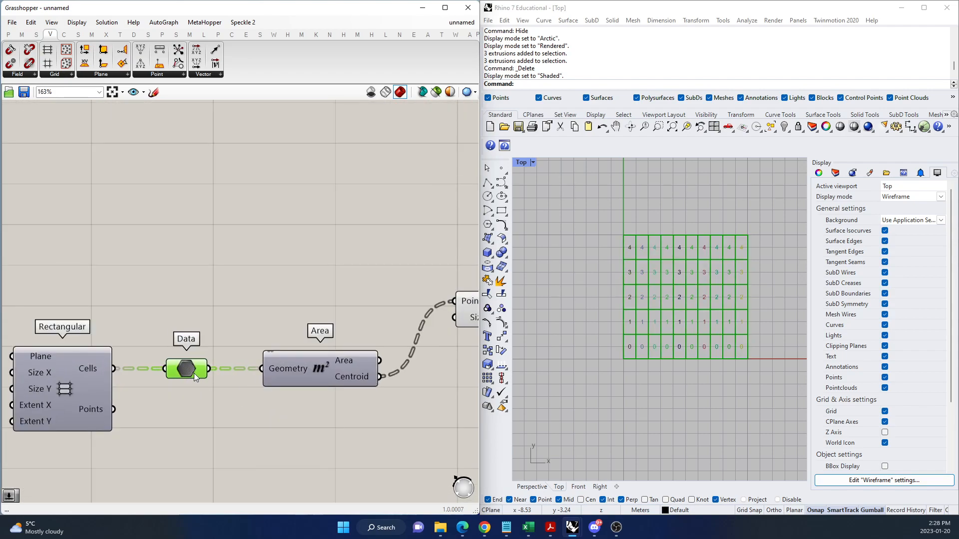
{"action": "left_click", "coordinate": [210, 418]}
{"action": "scroll", "coordinate": [214, 384], "scroll_direction": "up", "scroll_amount": 2}
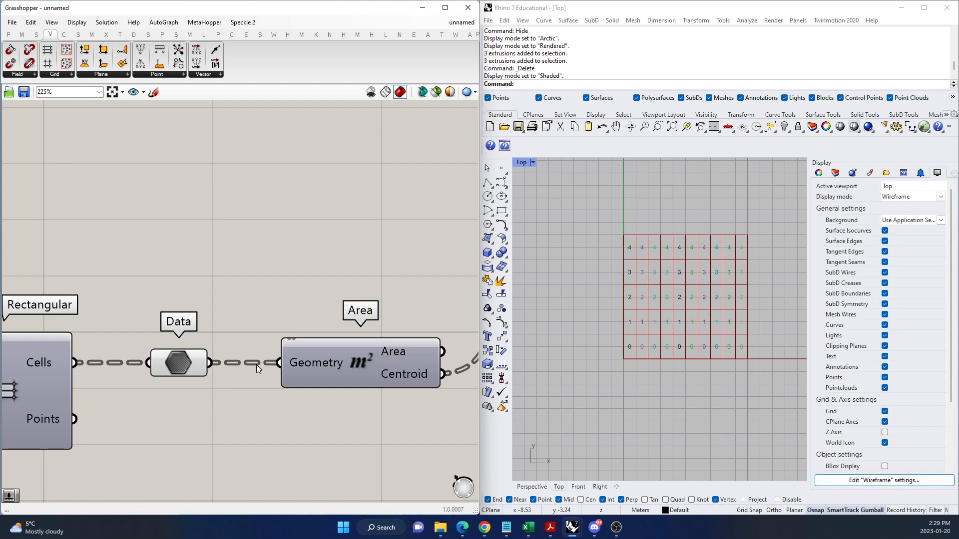
{"action": "double_click", "coordinate": [269, 235]}
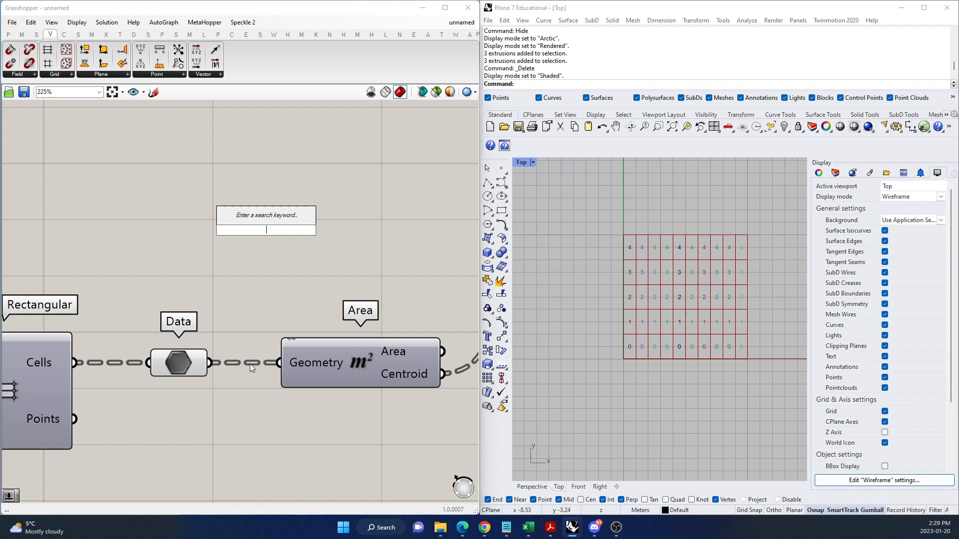
{"action": "scroll", "coordinate": [193, 394], "scroll_direction": "down", "scroll_amount": 5}
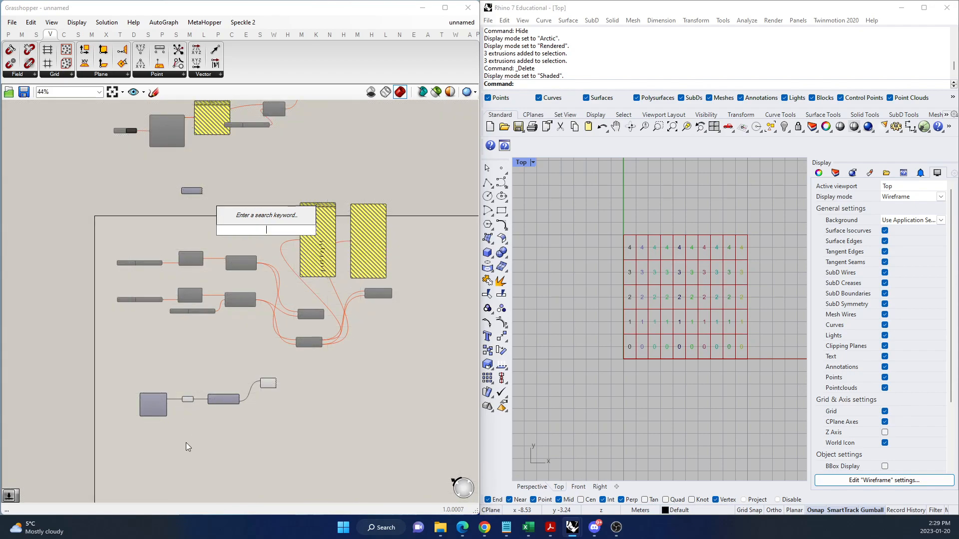
{"action": "scroll", "coordinate": [215, 376], "scroll_direction": "up", "scroll_amount": 5}
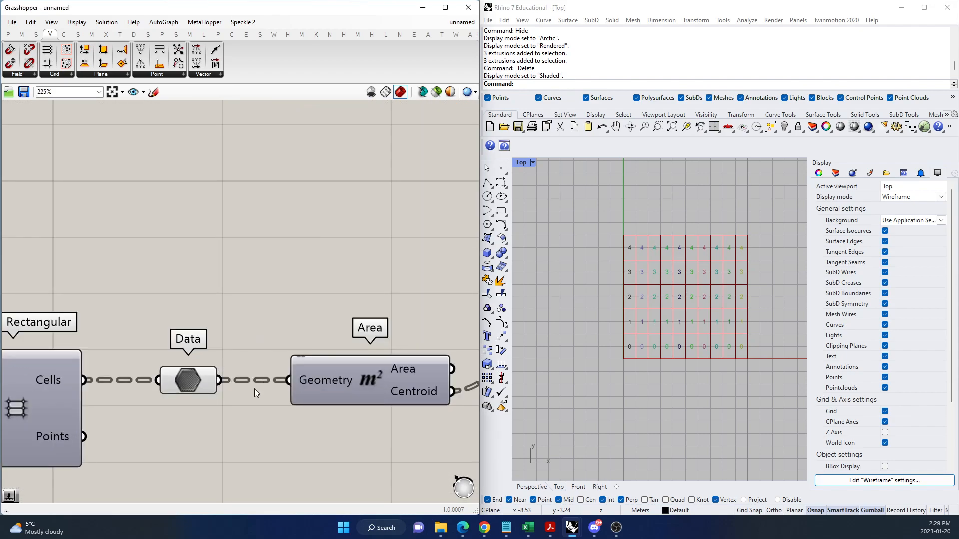
Add a Param Viewer above the Data and Area components and connect the Data output to it.
{"action": "left_click_drag", "start_coordinate": [190, 382], "coordinate": [188, 382]}
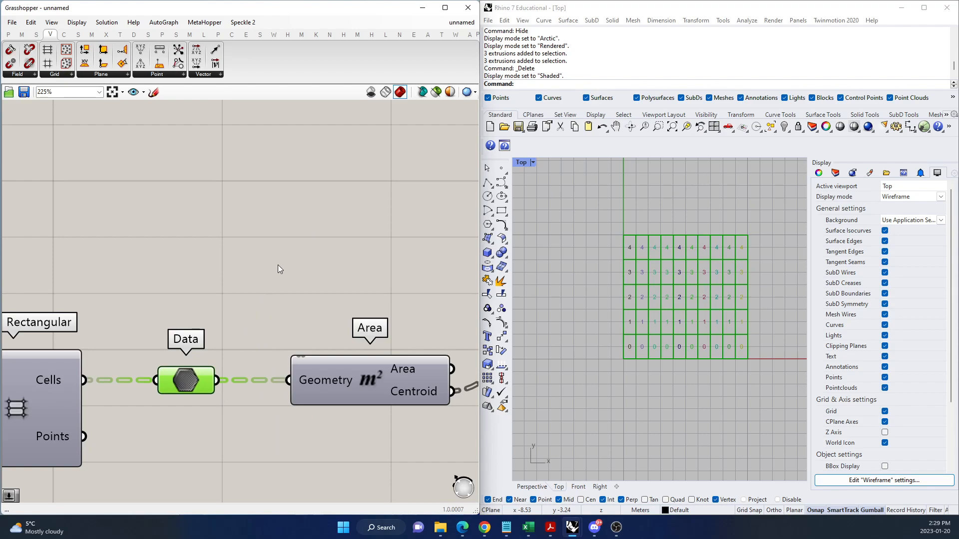
{"action": "double_click", "coordinate": [292, 248]}
{"action": "type", "text": "param v"}
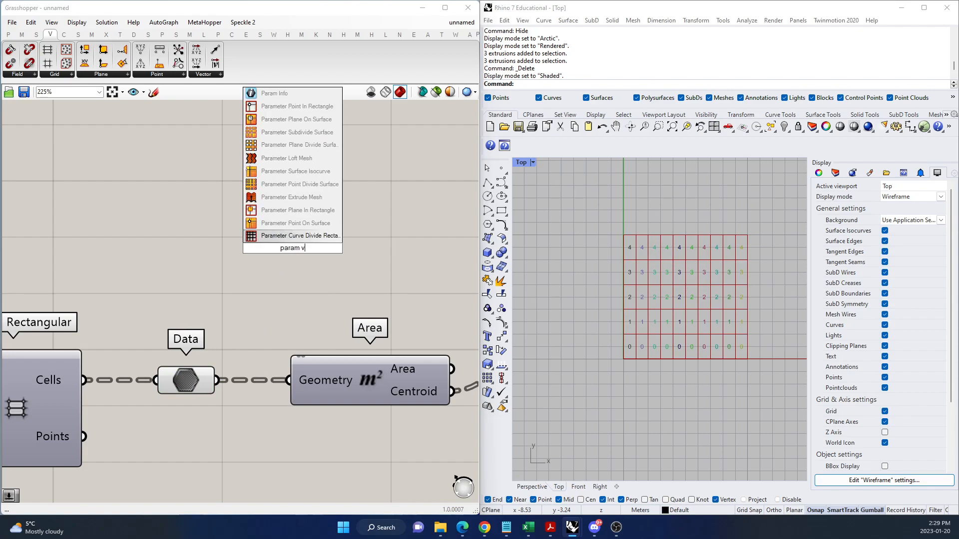
{"action": "type", "text": "iewer"}
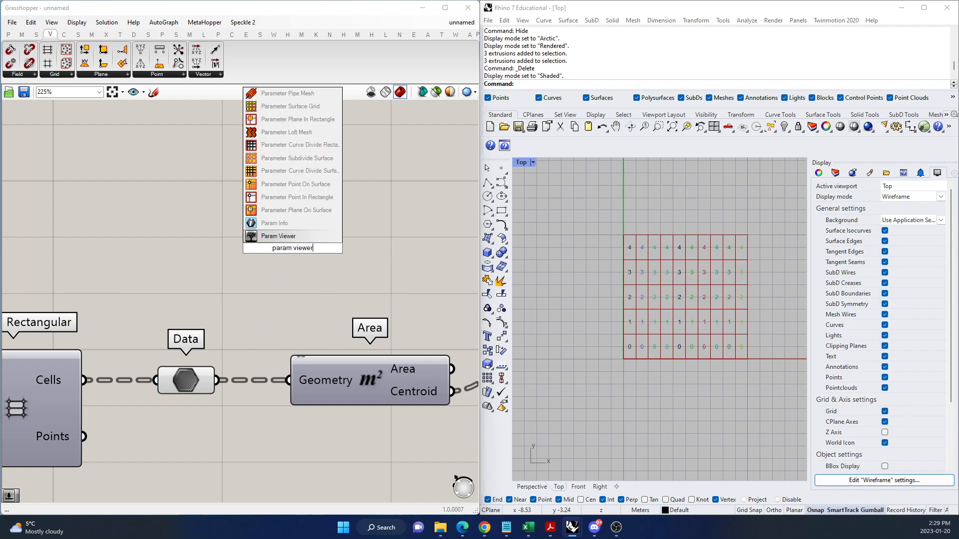
{"action": "left_click", "coordinate": [294, 235]}
{"action": "left_click_drag", "start_coordinate": [295, 235], "coordinate": [341, 226]}
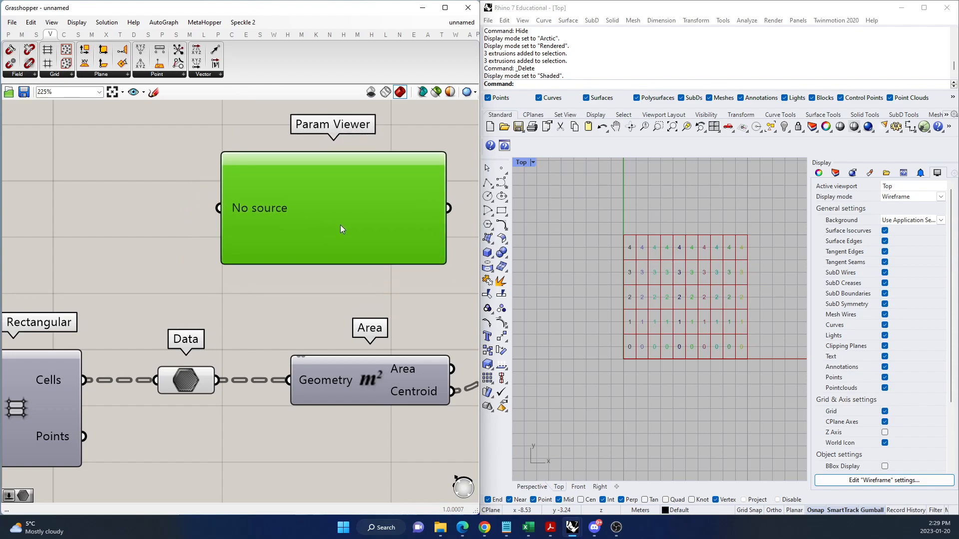
{"action": "left_click_drag", "start_coordinate": [215, 381], "coordinate": [220, 224]}
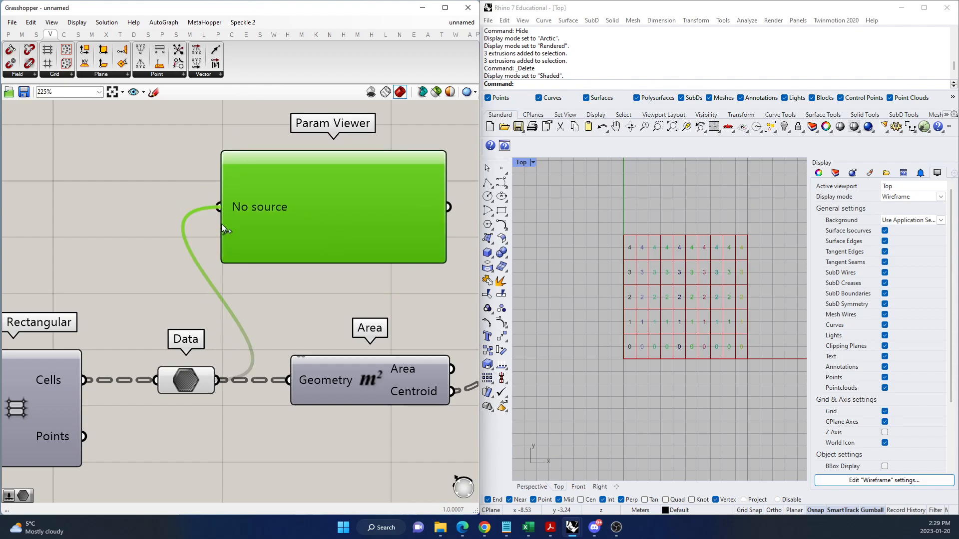
Make the Param Viewer taller and move it up, clear of the Area component.
{"action": "scroll", "coordinate": [250, 303], "scroll_direction": "down", "scroll_amount": 3}
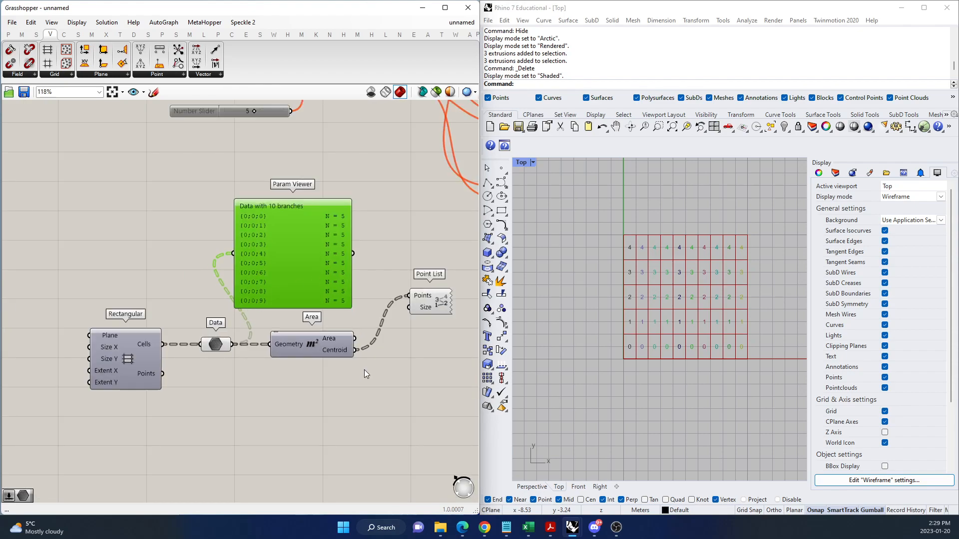
{"action": "scroll", "coordinate": [319, 350], "scroll_direction": "down", "scroll_amount": 2}
{"action": "scroll", "coordinate": [307, 250], "scroll_direction": "up", "scroll_amount": 4}
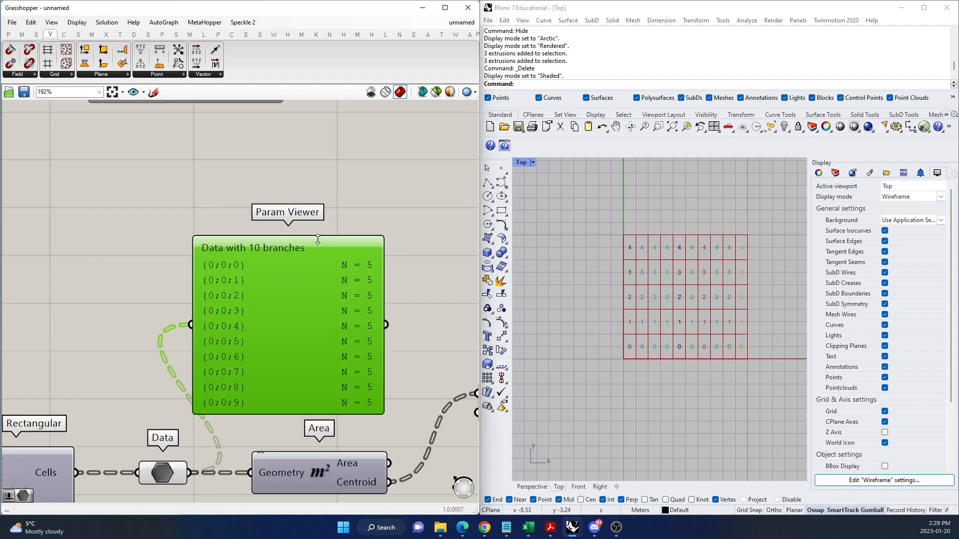
{"action": "left_click_drag", "start_coordinate": [312, 240], "coordinate": [312, 205]}
{"action": "left_click_drag", "start_coordinate": [318, 310], "coordinate": [330, 278]}
{"action": "right_click", "coordinate": [331, 278]}
{"action": "left_click", "coordinate": [429, 229]}
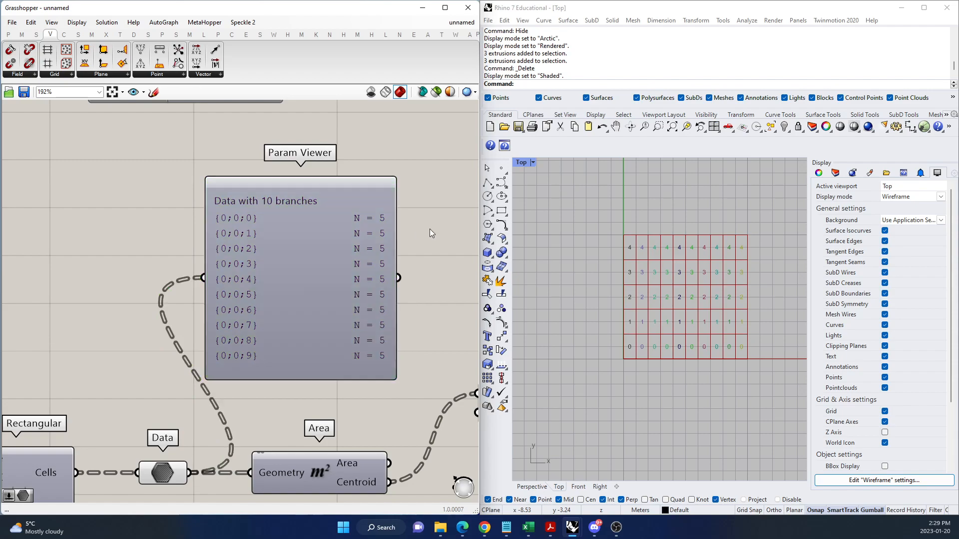
Compare the numbered grid cells in the Top viewport with the branch paths and item counts in the Param Viewer.
{"action": "scroll", "coordinate": [282, 386], "scroll_direction": "up", "scroll_amount": 1}
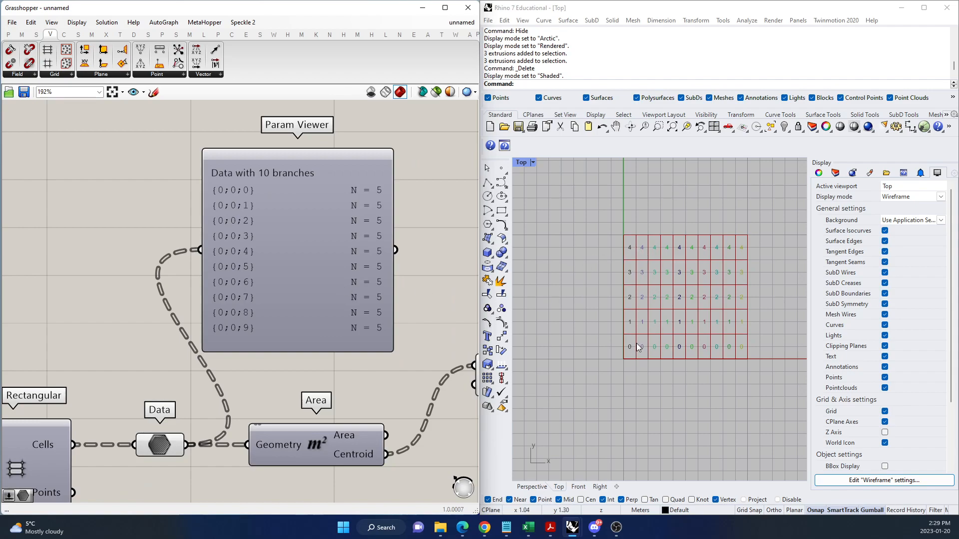
{"action": "scroll", "coordinate": [724, 247], "scroll_direction": "up", "scroll_amount": 3}
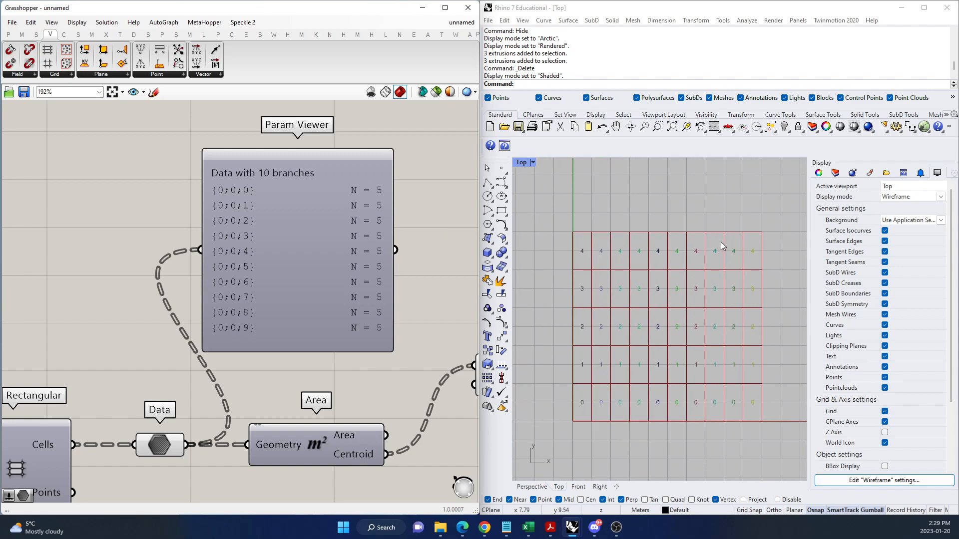
{"action": "scroll", "coordinate": [740, 397], "scroll_direction": "up", "scroll_amount": 1}
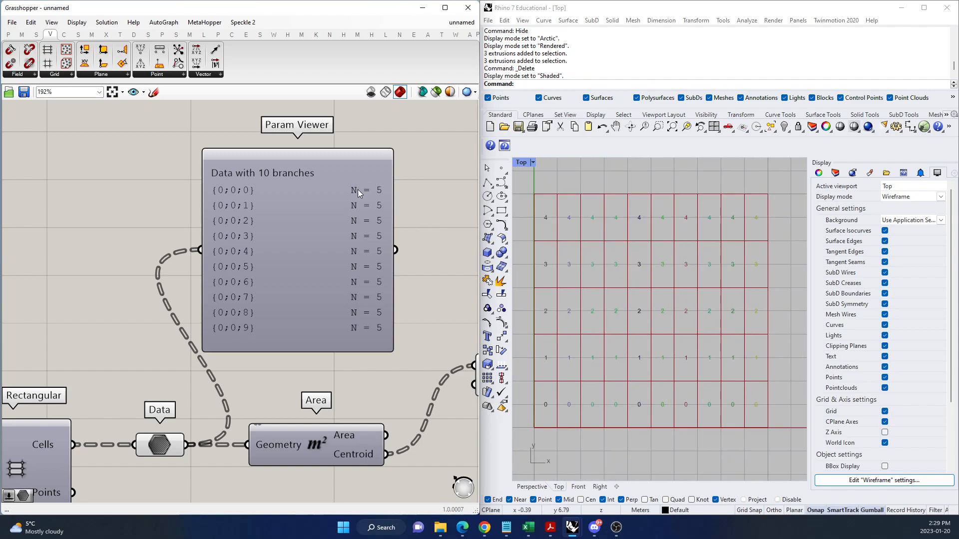
{"action": "scroll", "coordinate": [370, 195], "scroll_direction": "up", "scroll_amount": 1}
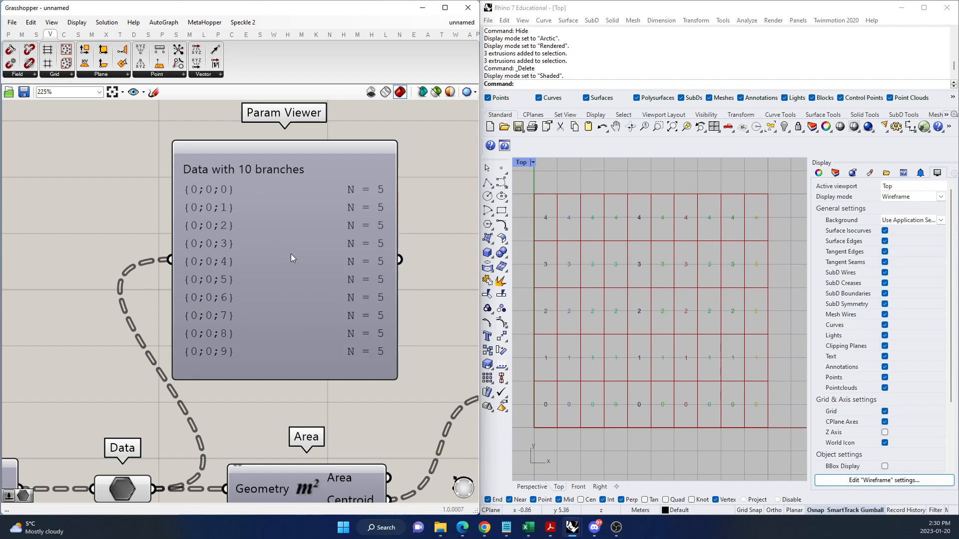
Switch the Param Viewer to its tree diagram and examine how the branches split from the trunk.
{"action": "left_click", "coordinate": [293, 257]}
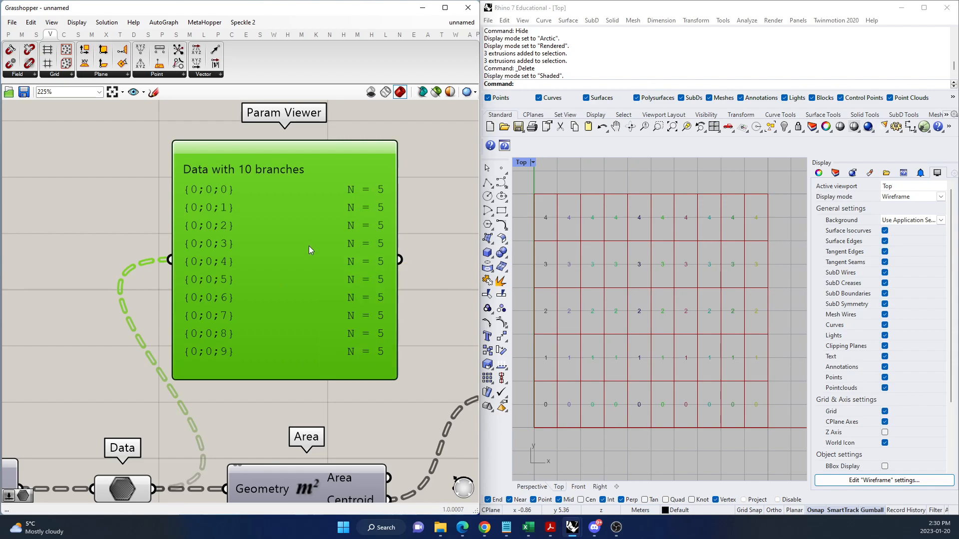
{"action": "double_click", "coordinate": [308, 246]}
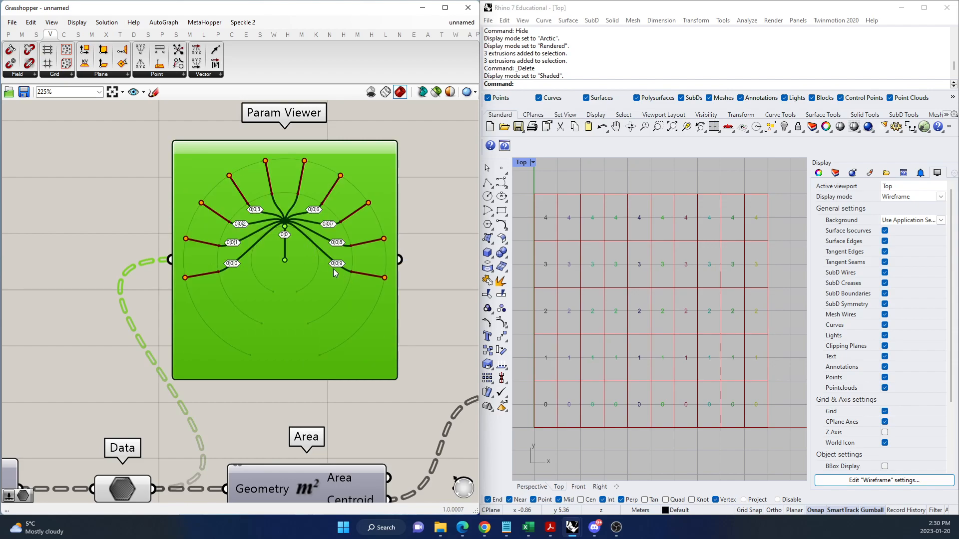
{"action": "scroll", "coordinate": [283, 195], "scroll_direction": "up", "scroll_amount": 4}
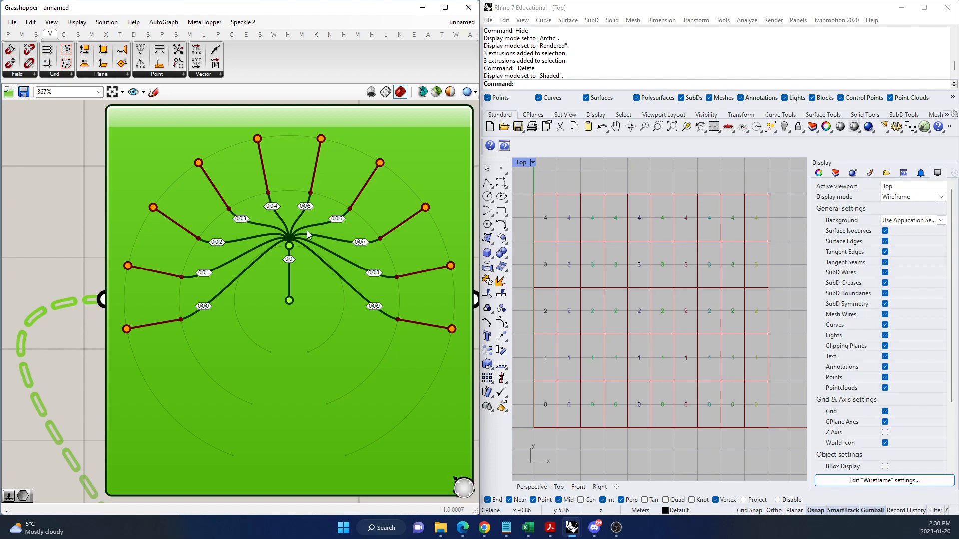
{"action": "scroll", "coordinate": [314, 221], "scroll_direction": "up", "scroll_amount": 1}
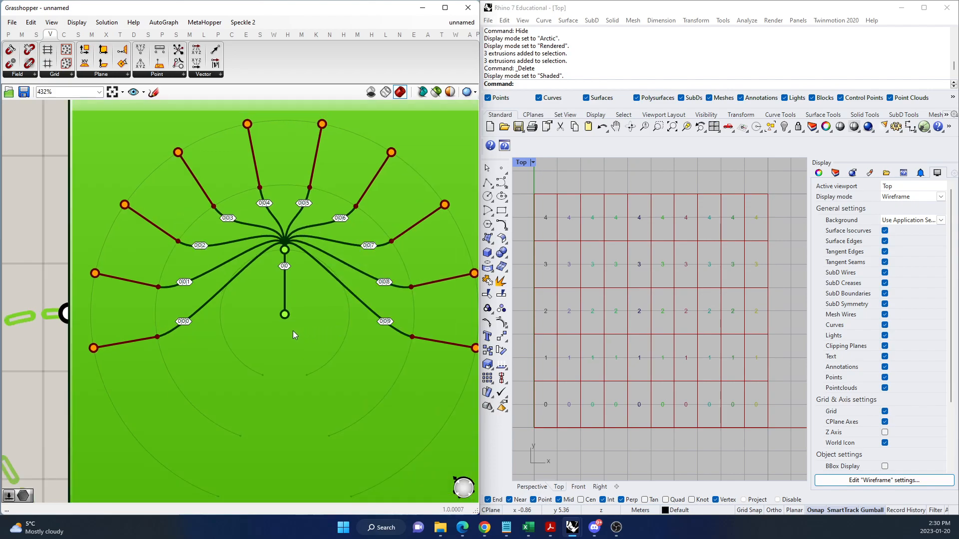
{"action": "scroll", "coordinate": [298, 304], "scroll_direction": "up", "scroll_amount": 2}
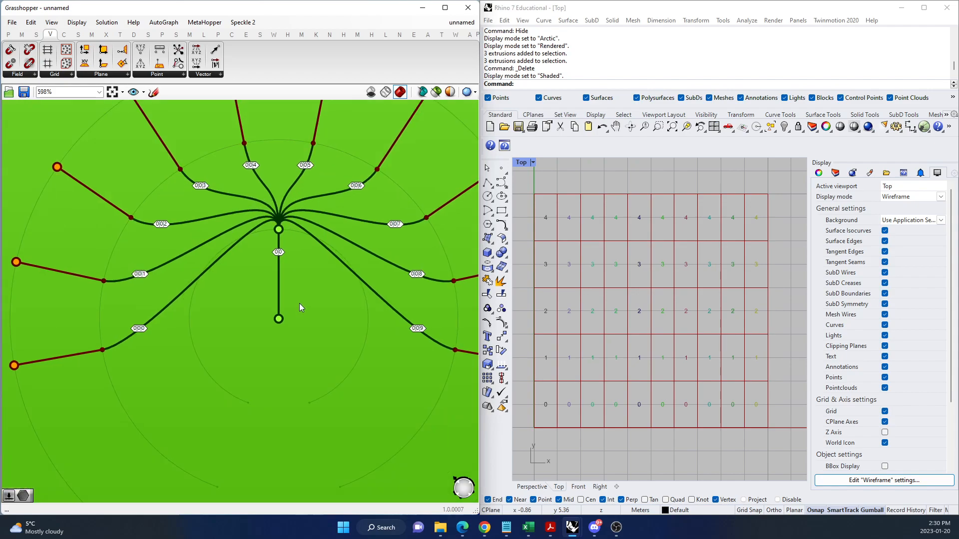
{"action": "scroll", "coordinate": [211, 358], "scroll_direction": "down", "scroll_amount": 2}
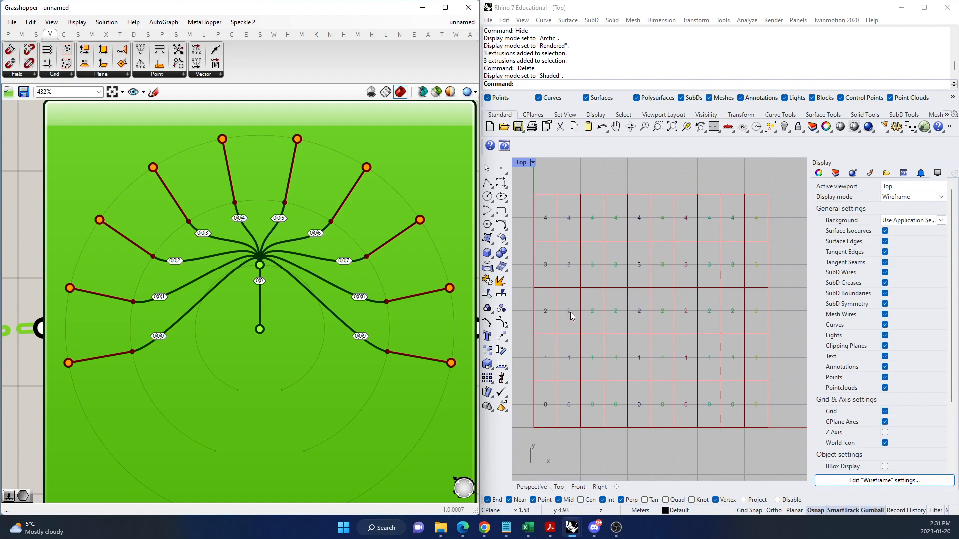
Alternate the Param Viewer between the path list and the tree diagram to compare the branch paths.
{"action": "double_click", "coordinate": [288, 331]}
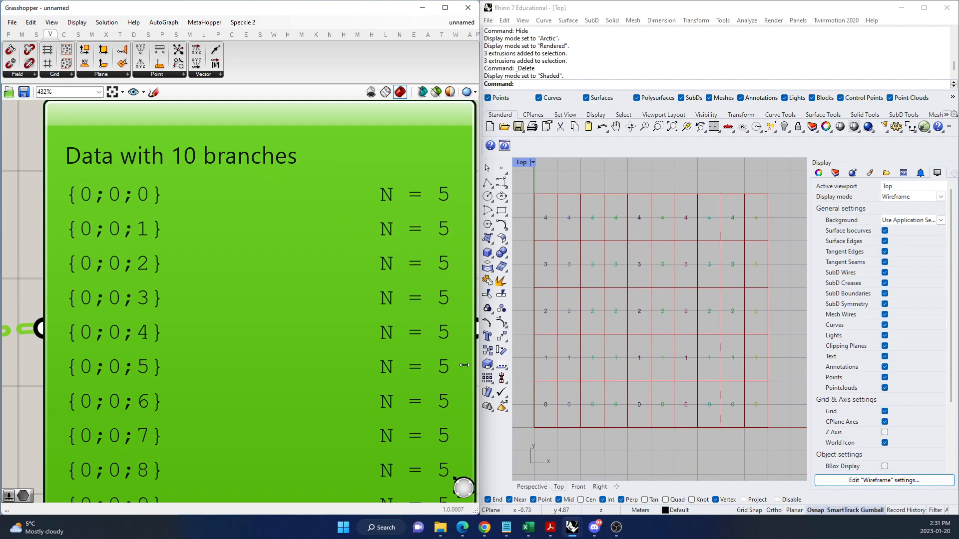
{"action": "double_click", "coordinate": [353, 348]}
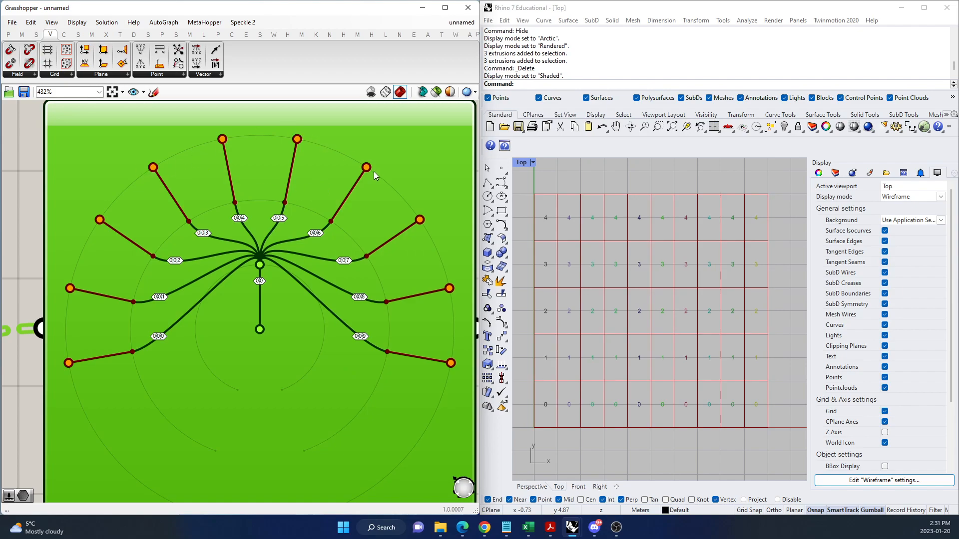
{"action": "double_click", "coordinate": [305, 327]}
{"action": "scroll", "coordinate": [140, 203], "scroll_direction": "down", "scroll_amount": 1}
{"action": "scroll", "coordinate": [178, 257], "scroll_direction": "down", "scroll_amount": 1}
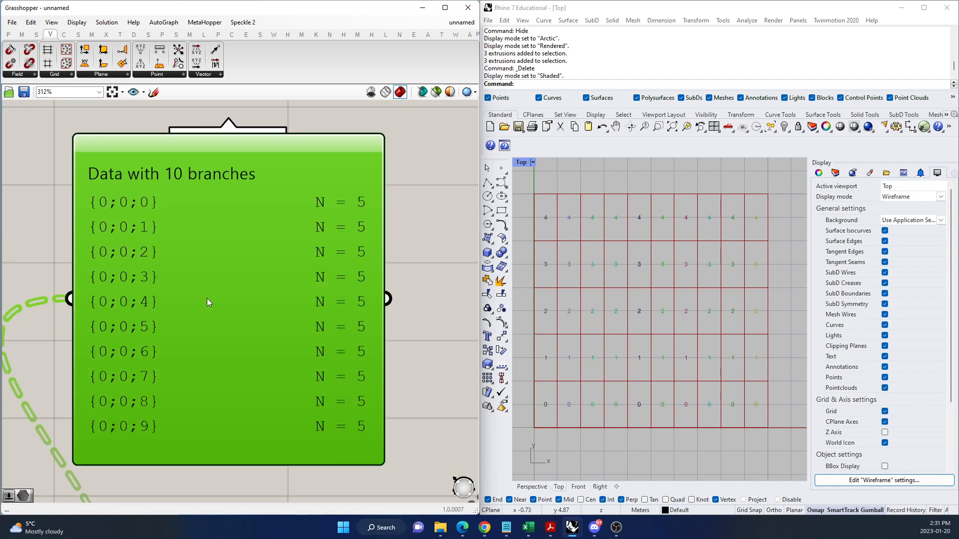
Show the tree diagram in the Param Viewer again and compare its branches with the grid columns in the Top viewport.
{"action": "scroll", "coordinate": [98, 255], "scroll_direction": "up", "scroll_amount": 1}
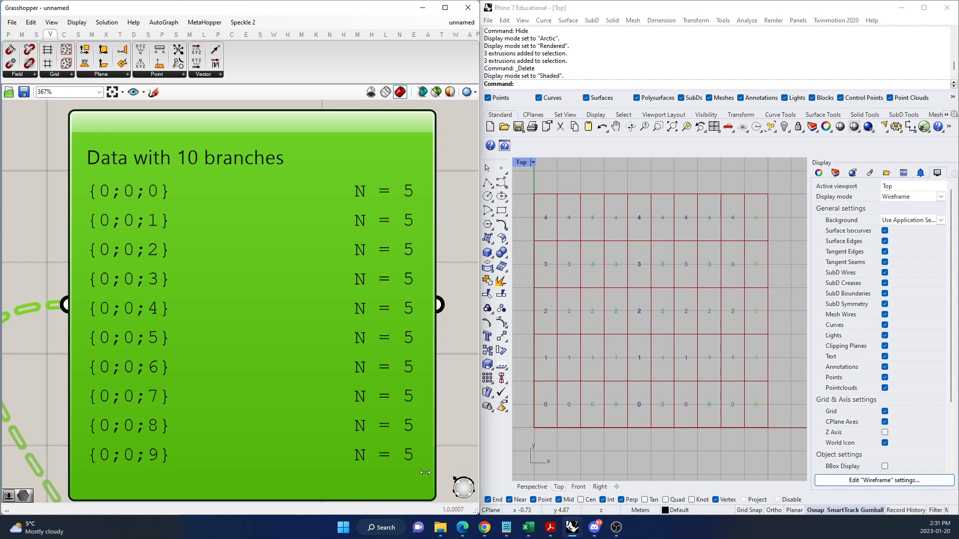
{"action": "double_click", "coordinate": [283, 313]}
{"action": "scroll", "coordinate": [168, 369], "scroll_direction": "up", "scroll_amount": 5}
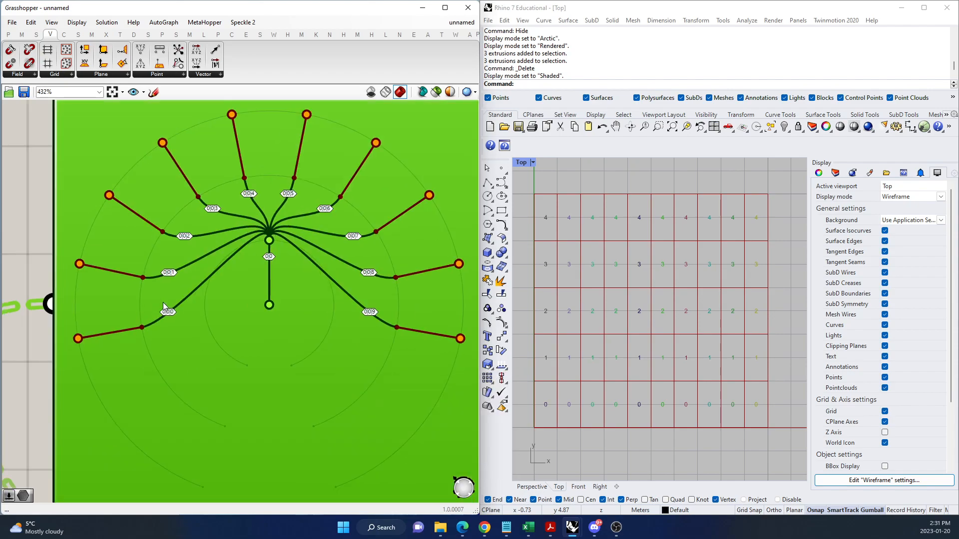
{"action": "scroll", "coordinate": [191, 408], "scroll_direction": "down", "scroll_amount": 2}
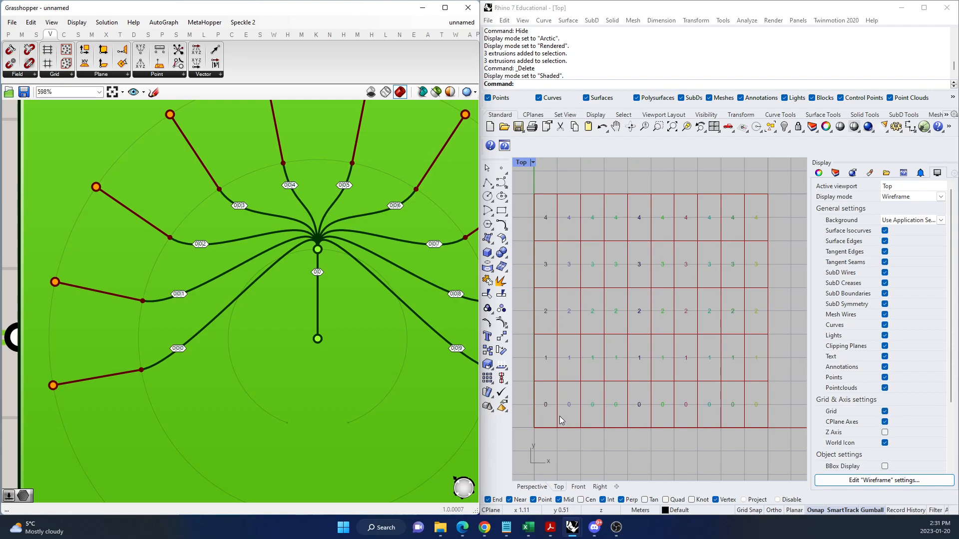
{"action": "scroll", "coordinate": [255, 263], "scroll_direction": "down", "scroll_amount": 4}
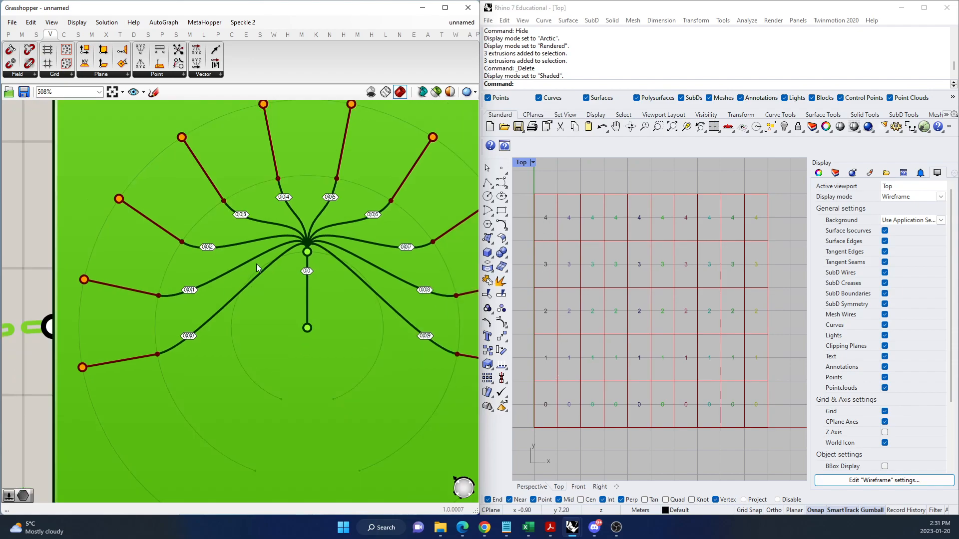
{"action": "scroll", "coordinate": [308, 276], "scroll_direction": "down", "scroll_amount": 2}
{"action": "scroll", "coordinate": [295, 349], "scroll_direction": "down", "scroll_amount": 2}
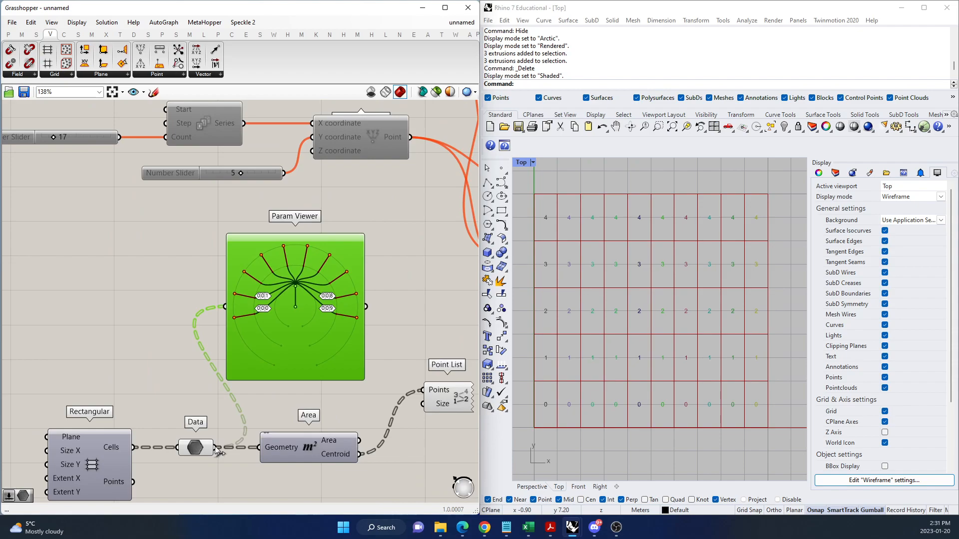
Simplify the Data component's tree paths and show them as a list in the Param Viewer.
{"action": "scroll", "coordinate": [212, 453], "scroll_direction": "up", "scroll_amount": 2}
{"action": "mouse_move", "coordinate": [206, 448]}
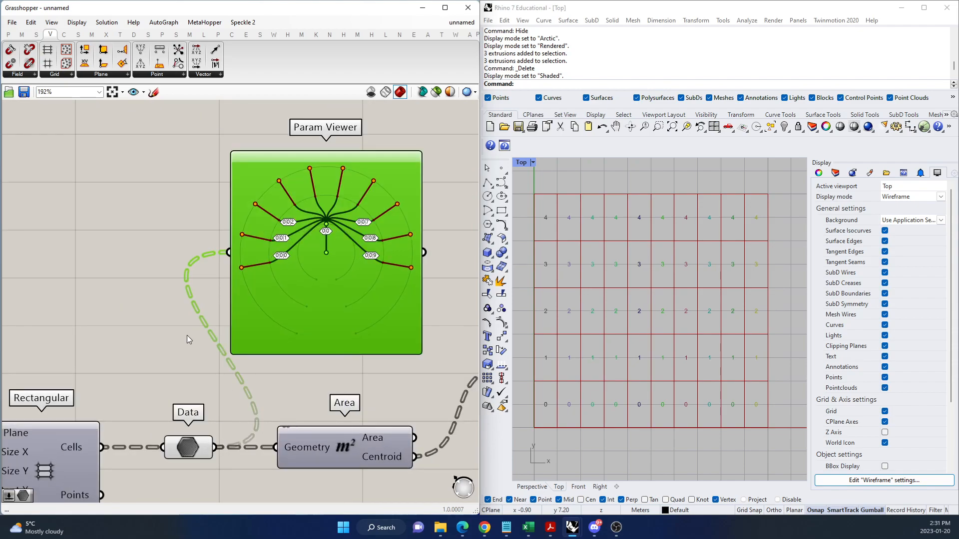
{"action": "right_click", "coordinate": [206, 448]}
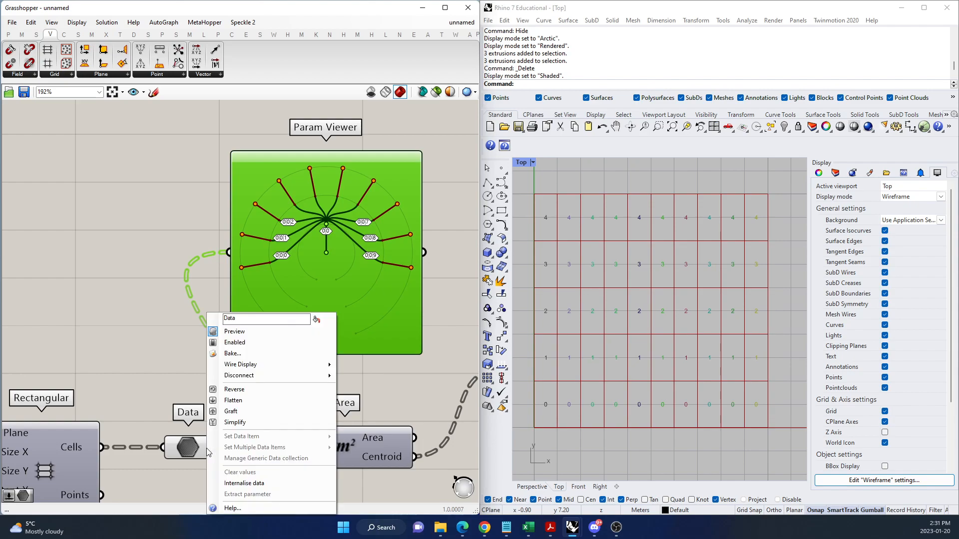
{"action": "left_click", "coordinate": [252, 423]}
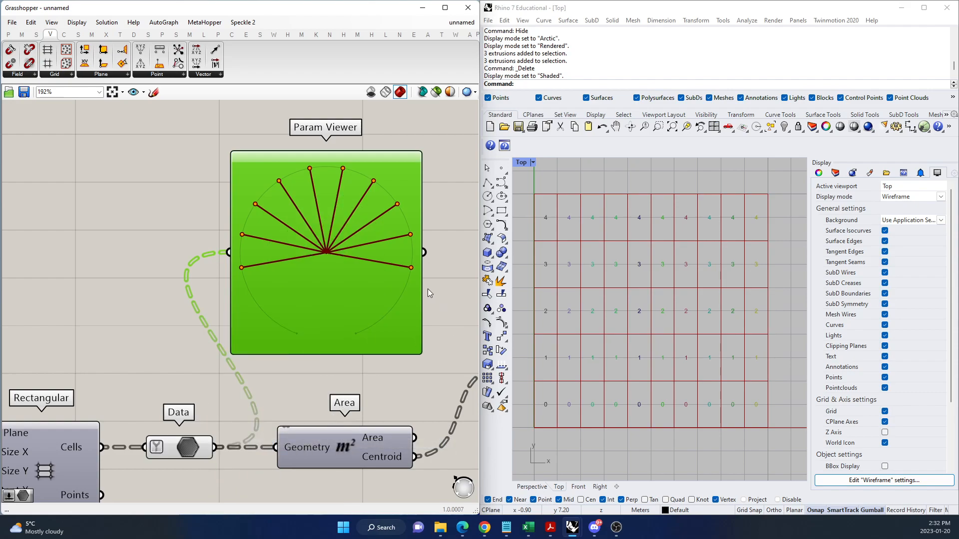
{"action": "double_click", "coordinate": [350, 291]}
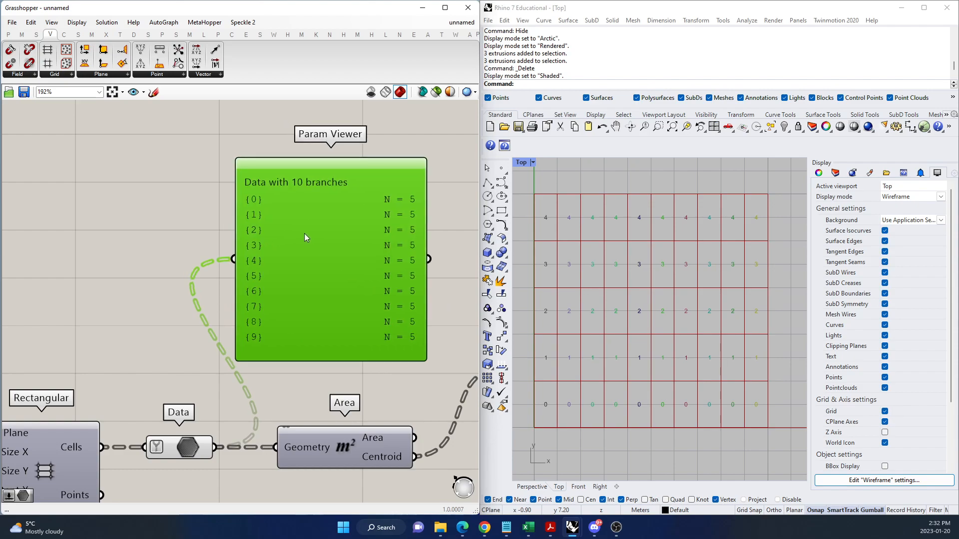
Turn Simplify off and back on for the Data component to compare the full and shortened paths.
{"action": "right_click", "coordinate": [168, 452]}
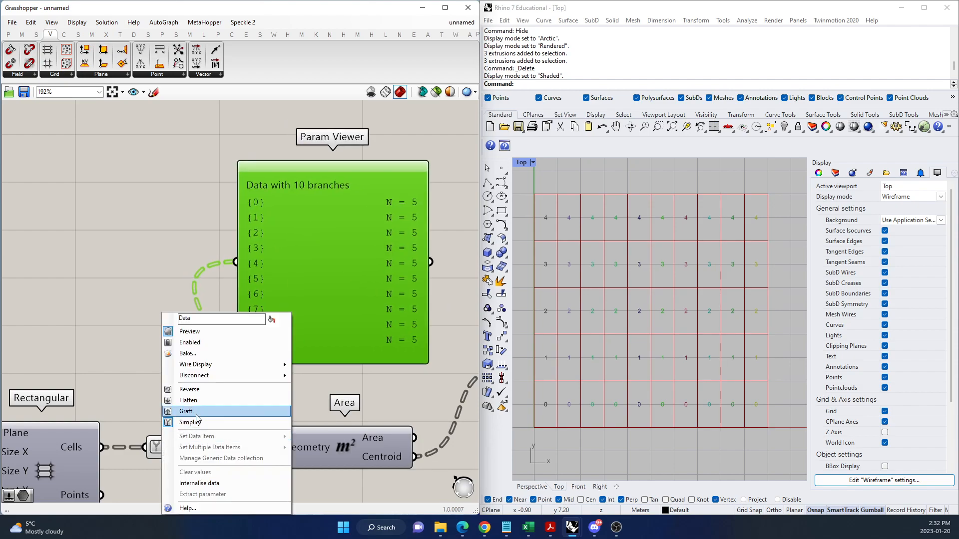
{"action": "left_click", "coordinate": [192, 424]}
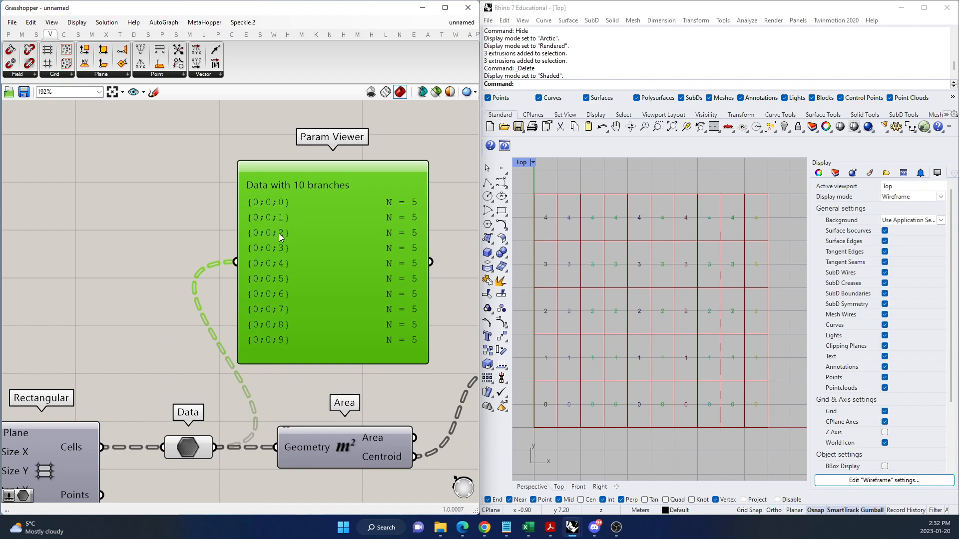
{"action": "right_click", "coordinate": [178, 449]}
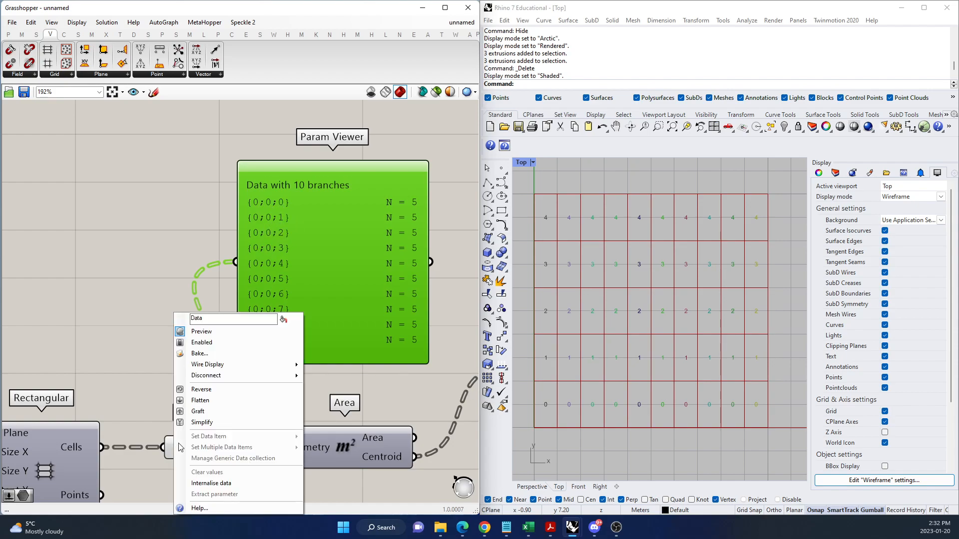
{"action": "left_click", "coordinate": [212, 423]}
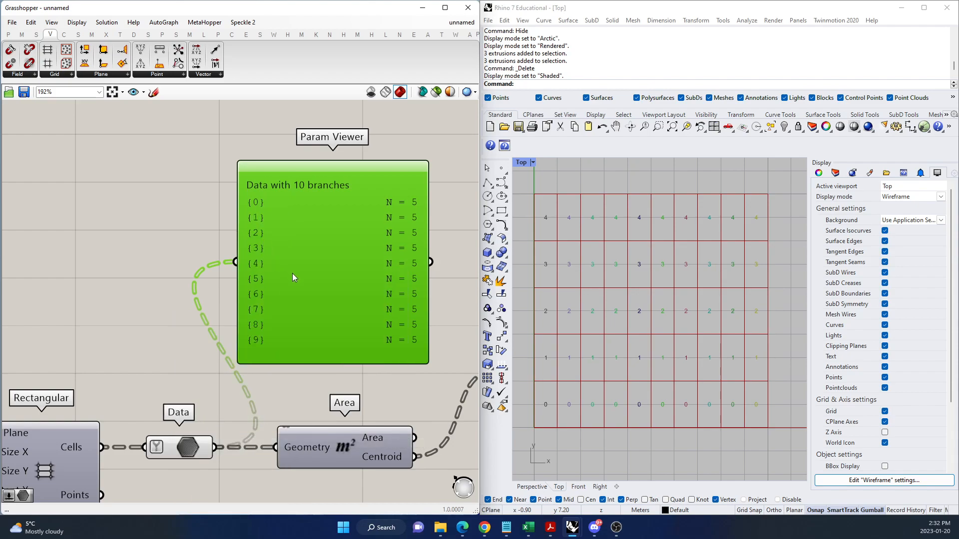
Show the simplified paths as a tree diagram in the Param Viewer and turn off Simplify on the Data component.
{"action": "double_click", "coordinate": [351, 277]}
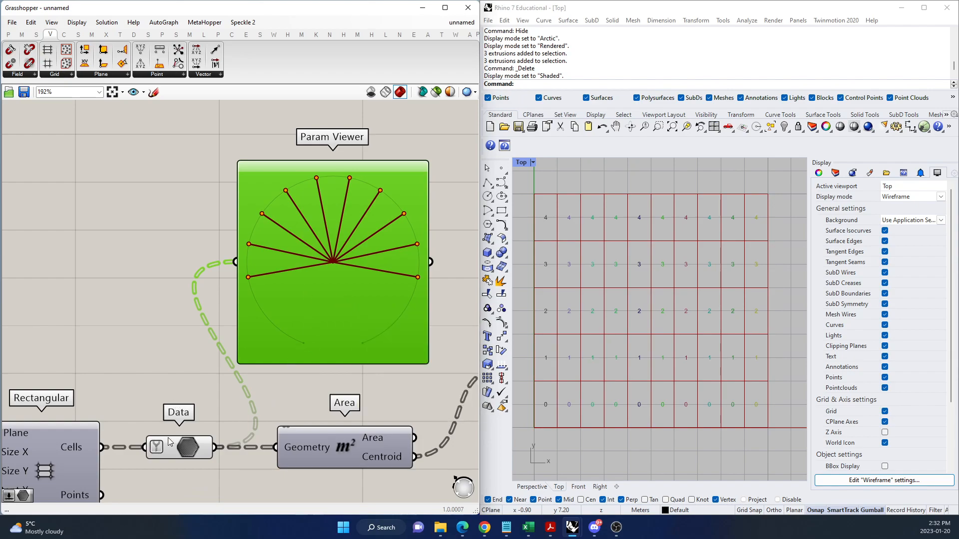
{"action": "right_click", "coordinate": [158, 454]}
{"action": "left_click", "coordinate": [194, 422]}
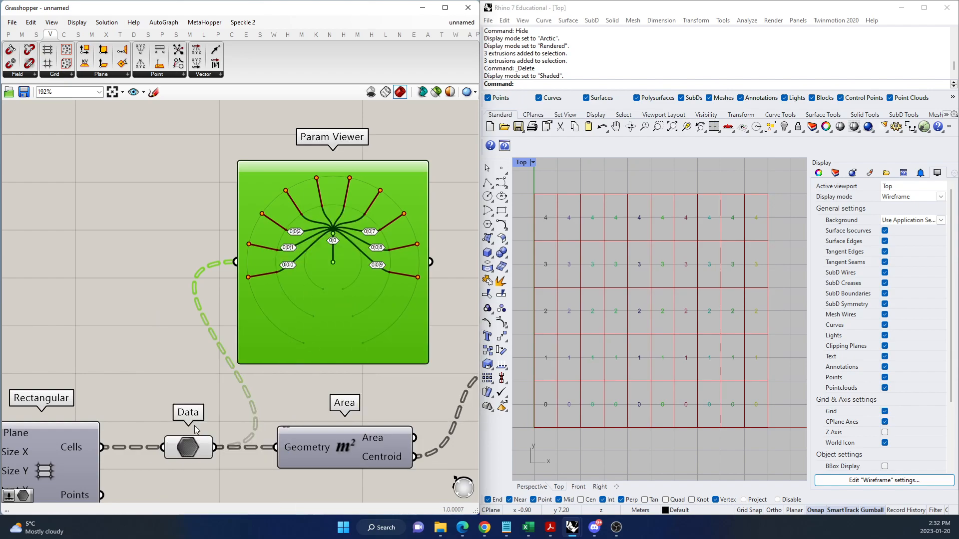
Flatten the Data component to examine the cell indices as a single list, and undo the flatten.
{"action": "right_click", "coordinate": [173, 449]}
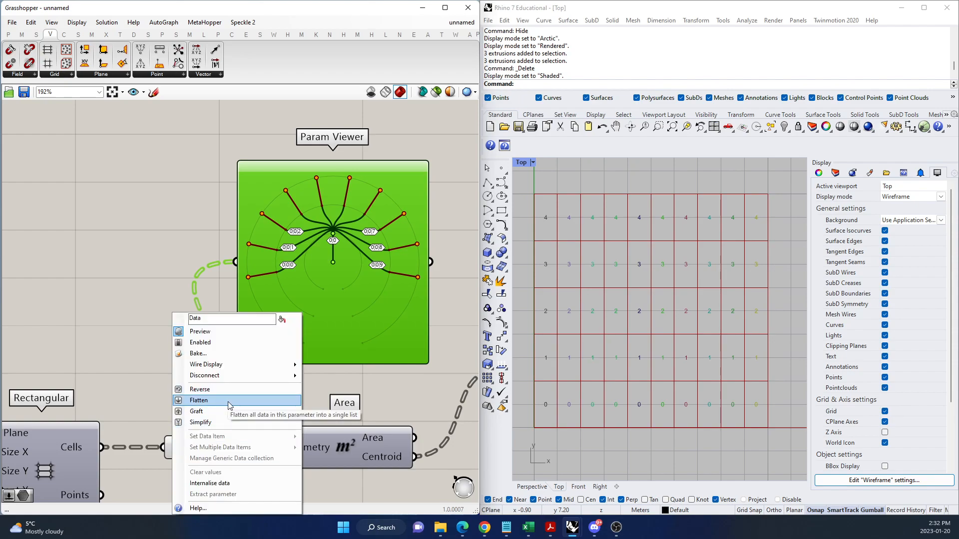
{"action": "left_click", "coordinate": [229, 401]}
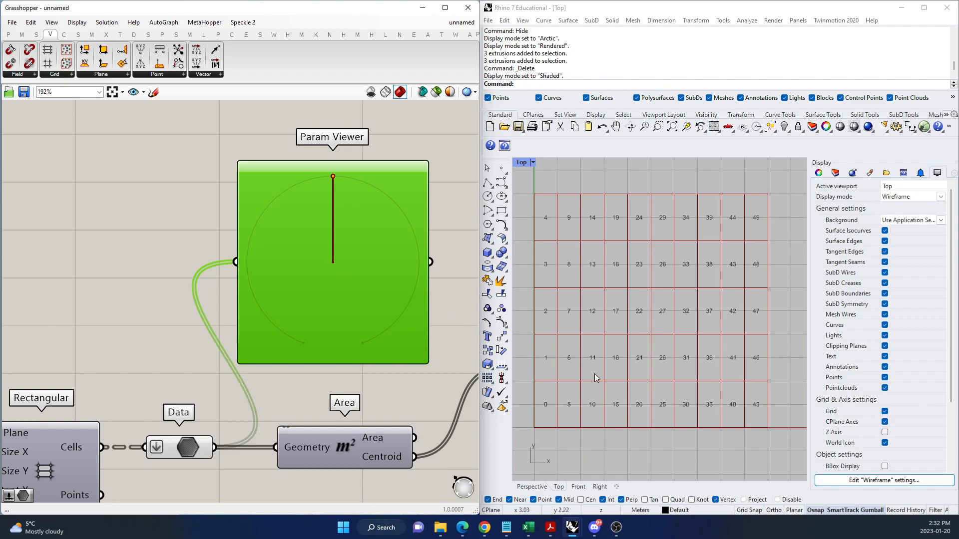
{"action": "scroll", "coordinate": [539, 317], "scroll_direction": "up", "scroll_amount": 2}
{"action": "scroll", "coordinate": [538, 317], "scroll_direction": "down", "scroll_amount": 2}
{"action": "left_click", "coordinate": [200, 334]}
{"action": "key", "text": "ctrl+z"}
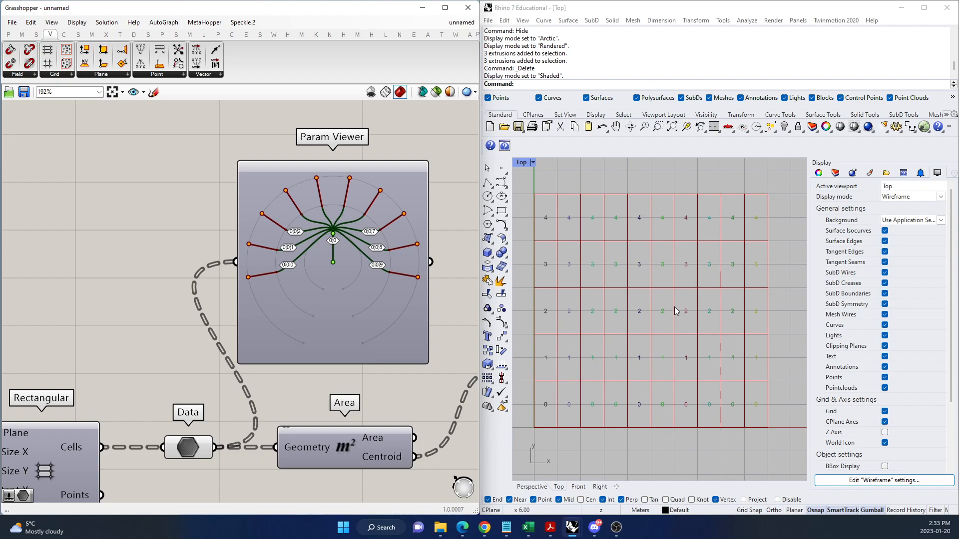
Flatten the Data component again to review the cell numbering in the Top viewport, and turn Flatten back off.
{"action": "right_click", "coordinate": [174, 453]}
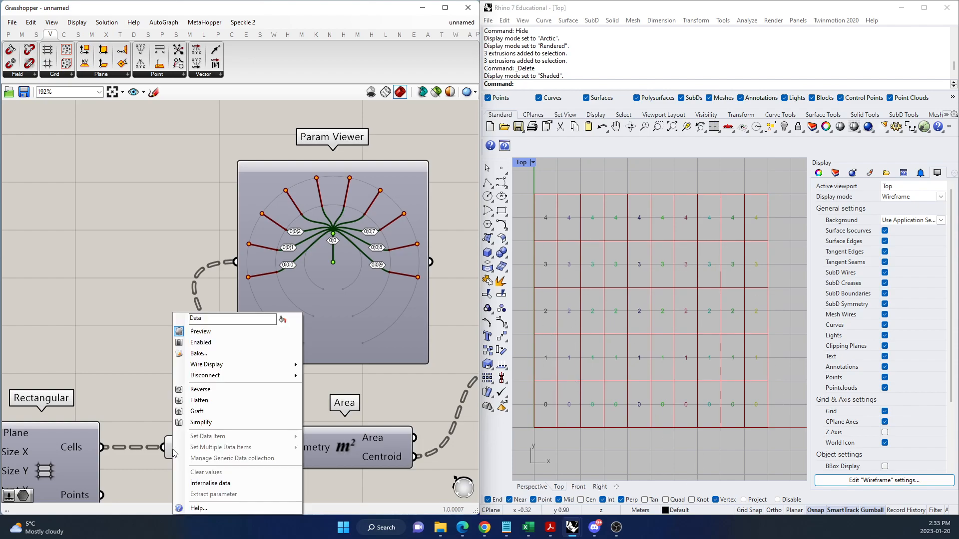
{"action": "left_click", "coordinate": [205, 400]}
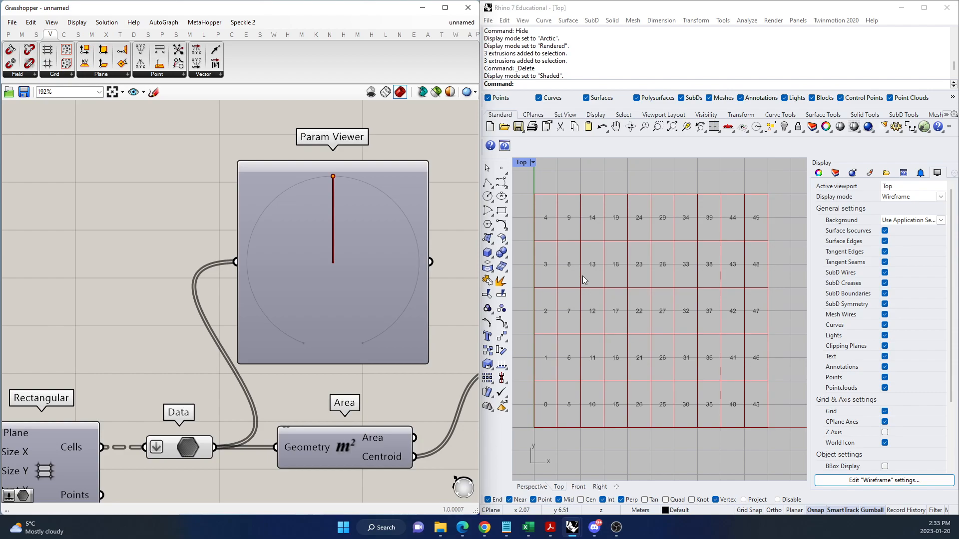
{"action": "scroll", "coordinate": [269, 257], "scroll_direction": "down", "scroll_amount": 2}
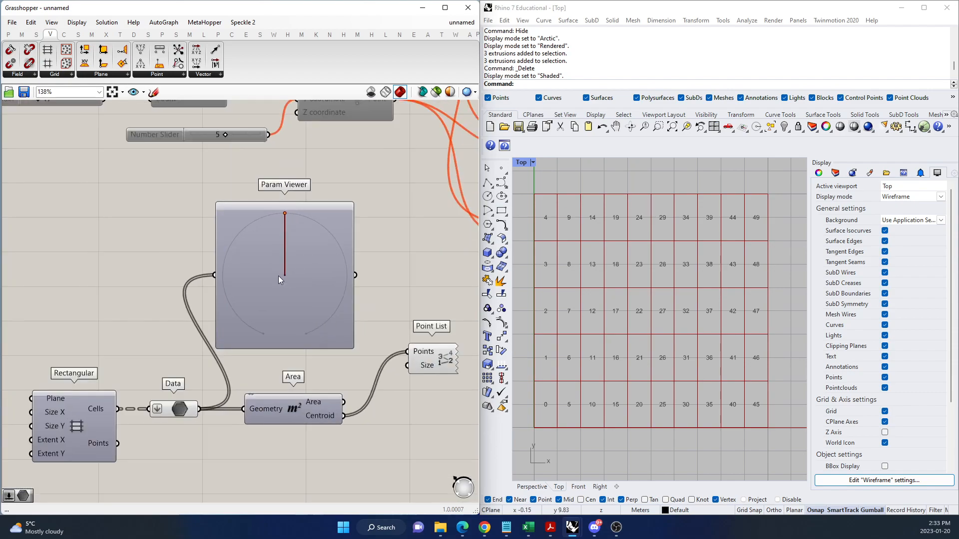
{"action": "right_click", "coordinate": [161, 407]}
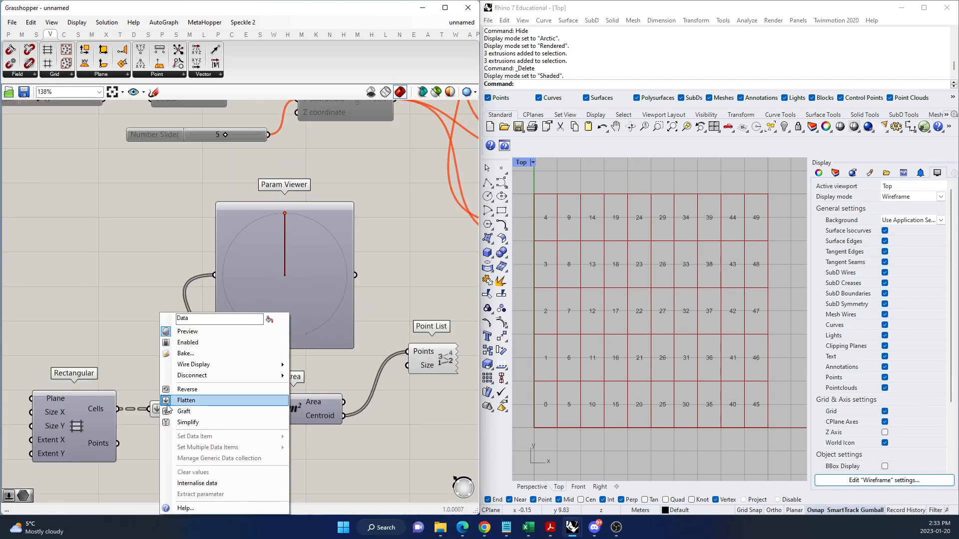
{"action": "left_click", "coordinate": [170, 404]}
Try to graft the cell data in the Data component between the Rectangular grid and Area.
{"action": "scroll", "coordinate": [175, 394], "scroll_direction": "up", "scroll_amount": 3}
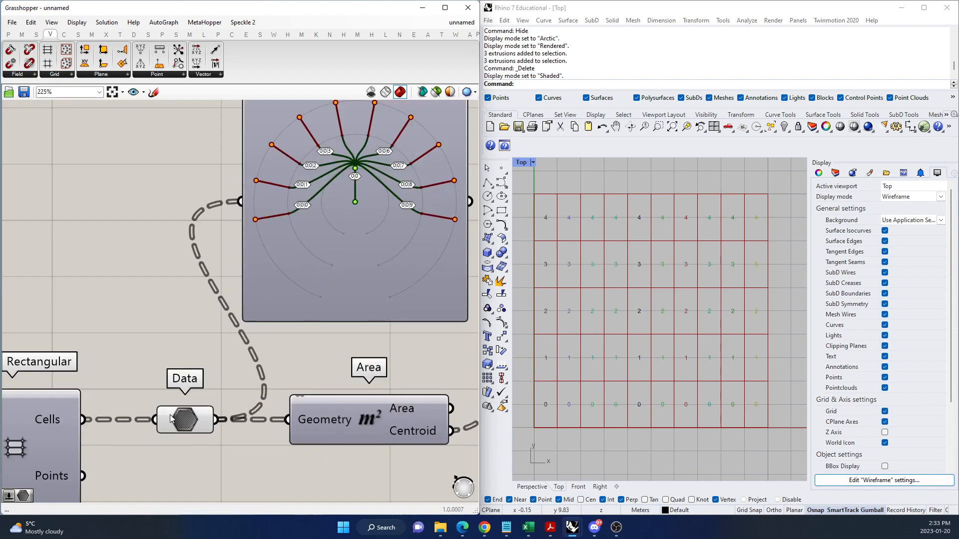
{"action": "right_click", "coordinate": [170, 417]}
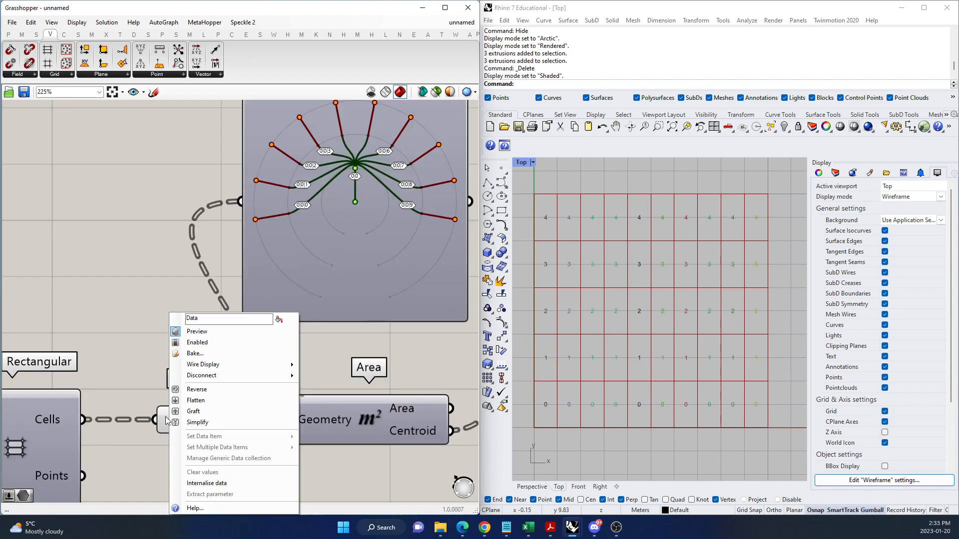
{"action": "left_click", "coordinate": [209, 412]}
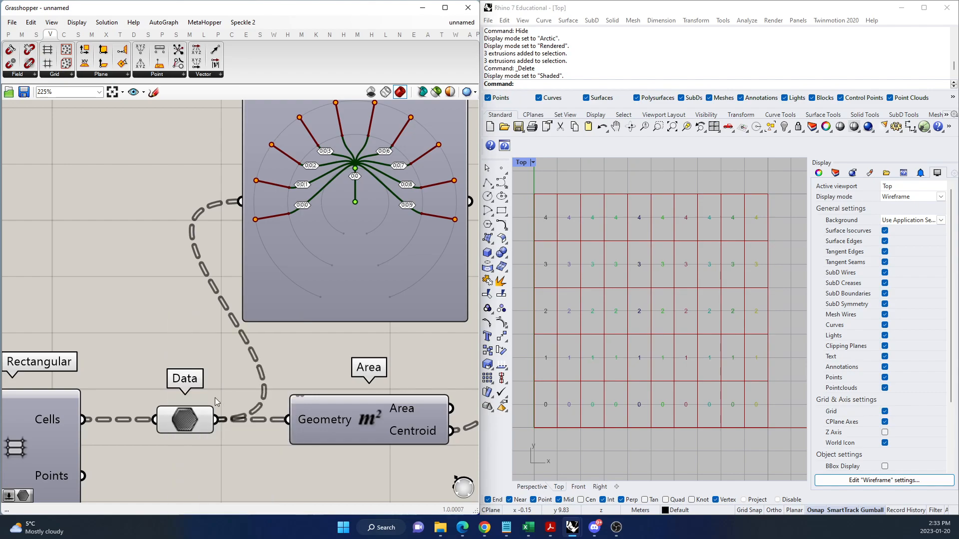
{"action": "scroll", "coordinate": [215, 397], "scroll_direction": "up", "scroll_amount": 1}
{"action": "right_click_drag", "start_coordinate": [208, 222], "coordinate": [202, 203]}
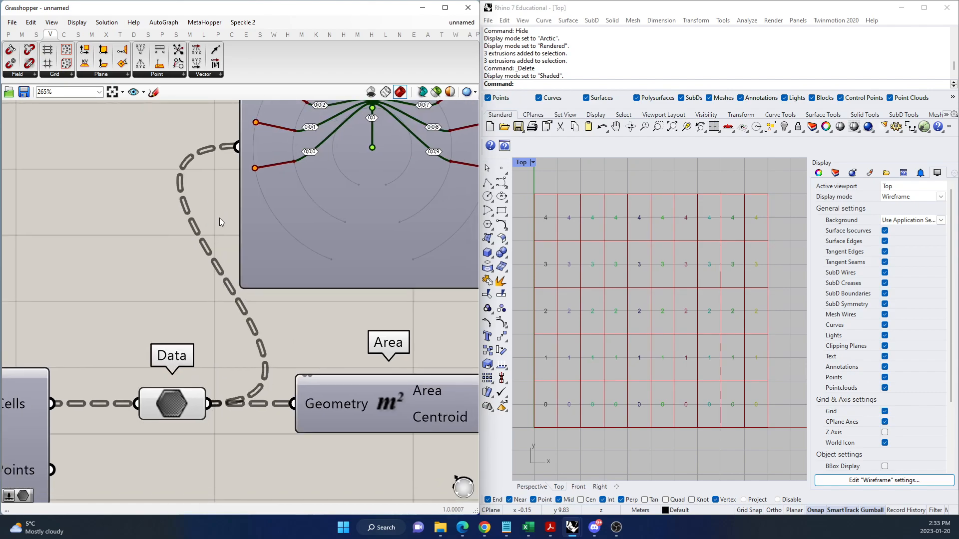
Graft the Data component and examine the grafted tree diagram in the Param Viewer.
{"action": "scroll", "coordinate": [220, 215], "scroll_direction": "down", "scroll_amount": 5}
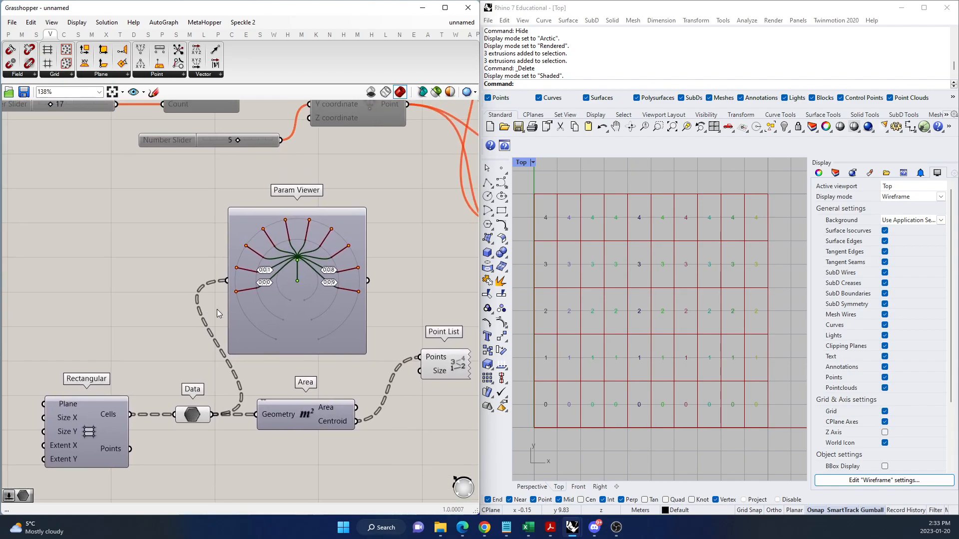
{"action": "scroll", "coordinate": [188, 323], "scroll_direction": "up", "scroll_amount": 2}
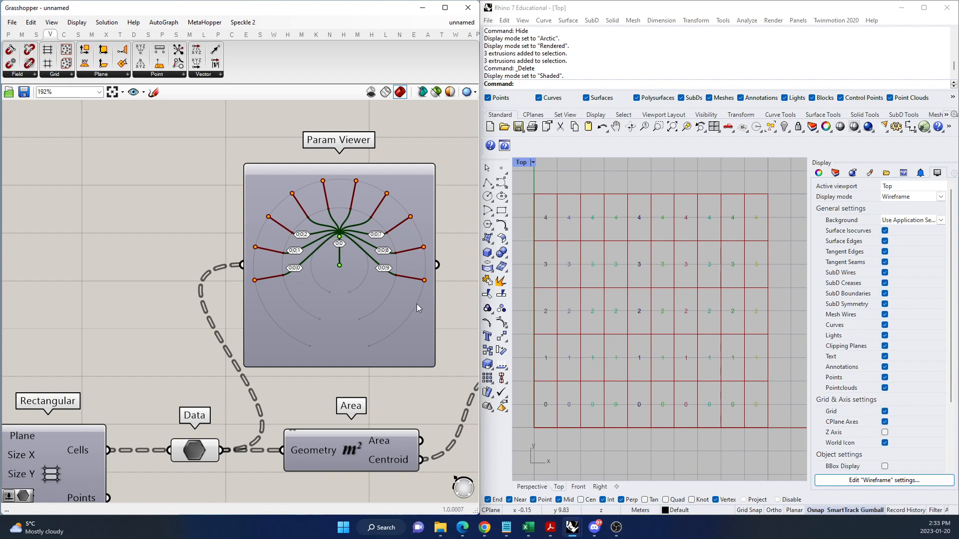
{"action": "mouse_move", "coordinate": [407, 309]}
{"action": "right_click", "coordinate": [181, 454]}
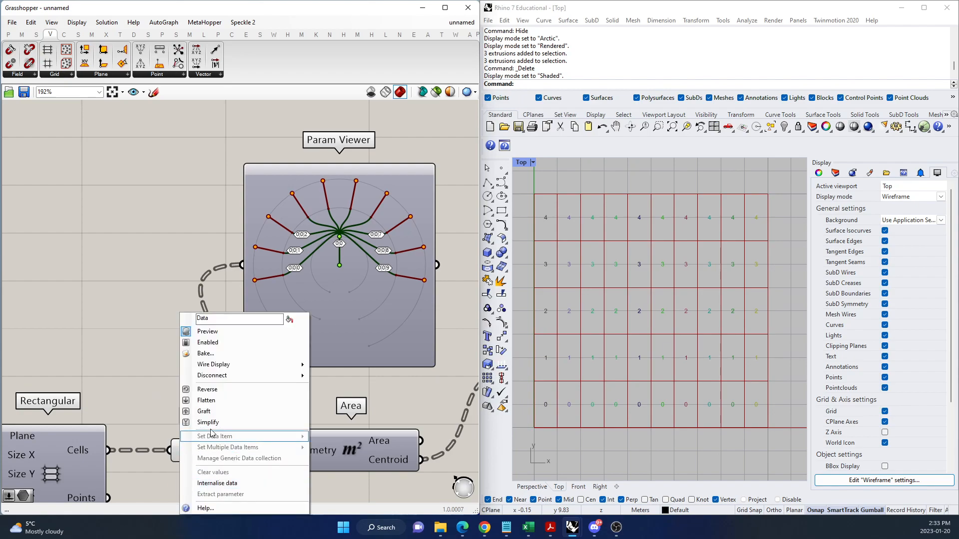
{"action": "left_click", "coordinate": [223, 415]}
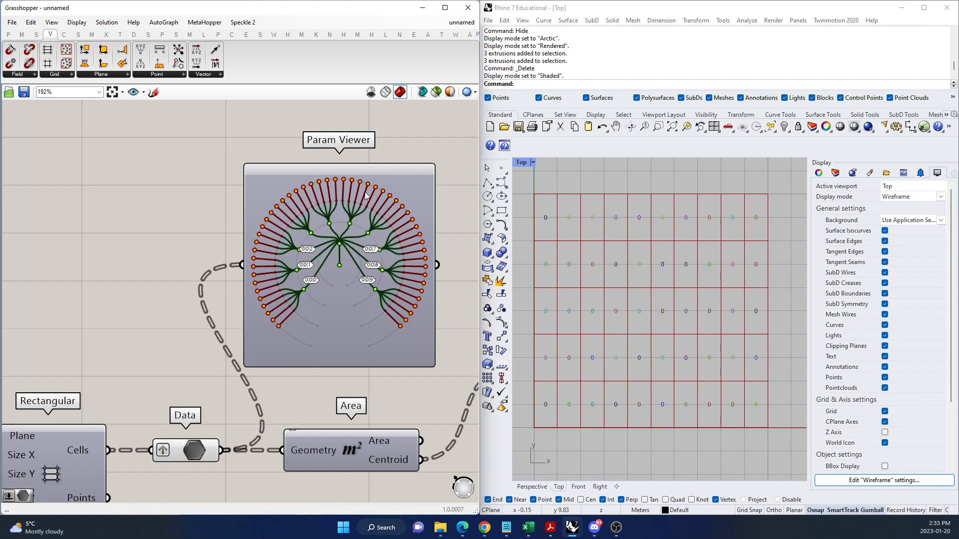
{"action": "scroll", "coordinate": [403, 203], "scroll_direction": "up", "scroll_amount": 2}
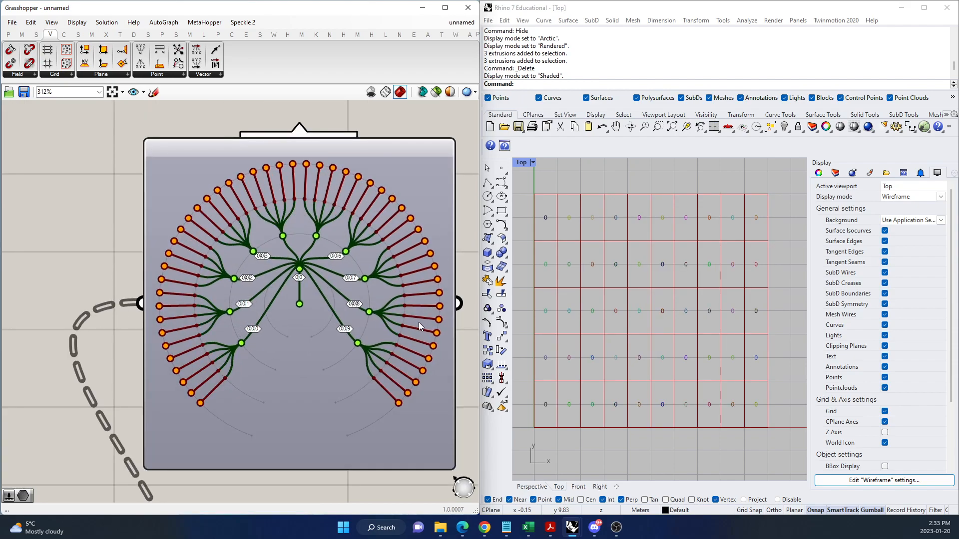
{"action": "scroll", "coordinate": [305, 339], "scroll_direction": "down", "scroll_amount": 2}
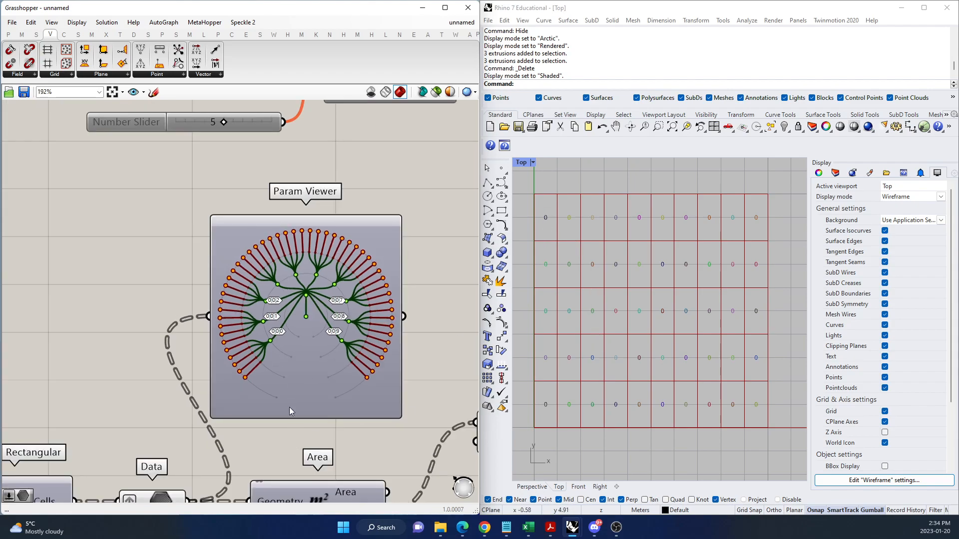
Switch the Param Viewer to its text list and review the grafted branch paths against the grid cells.
{"action": "double_click", "coordinate": [296, 378]}
{"action": "scroll", "coordinate": [283, 281], "scroll_direction": "up", "scroll_amount": 1}
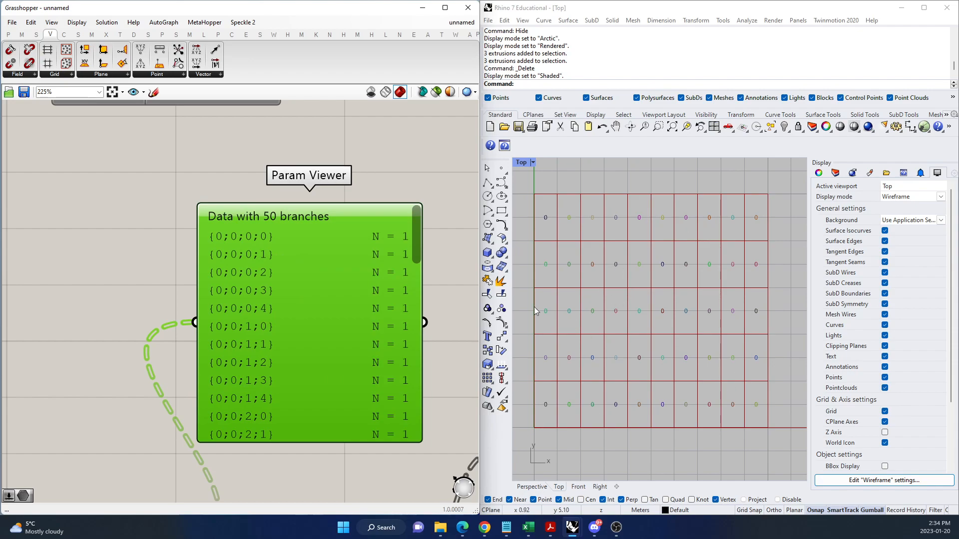
{"action": "scroll", "coordinate": [251, 288], "scroll_direction": "down", "scroll_amount": 4}
{"action": "scroll", "coordinate": [241, 311], "scroll_direction": "up", "scroll_amount": 2}
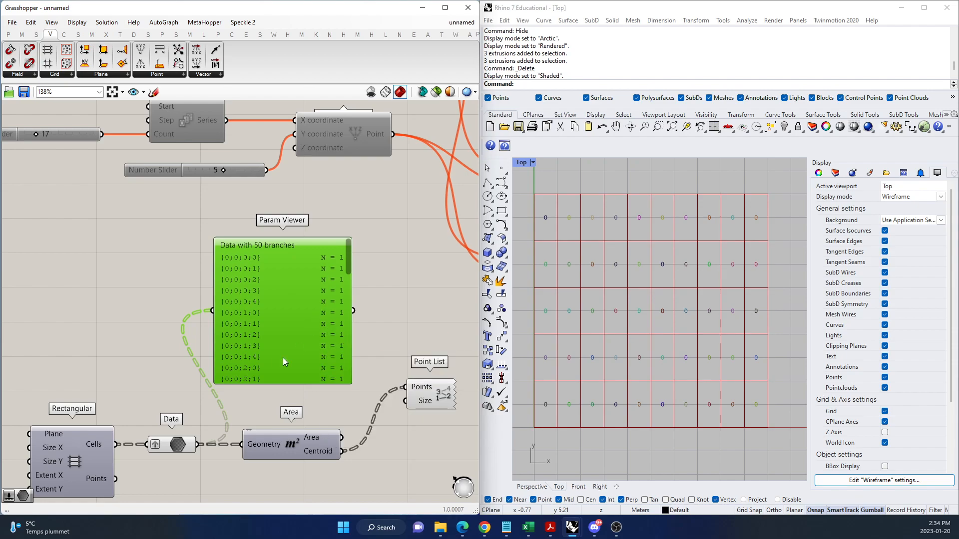
Turn on Reverse and turn off Graft on the Data component.
{"action": "right_click", "coordinate": [156, 444]}
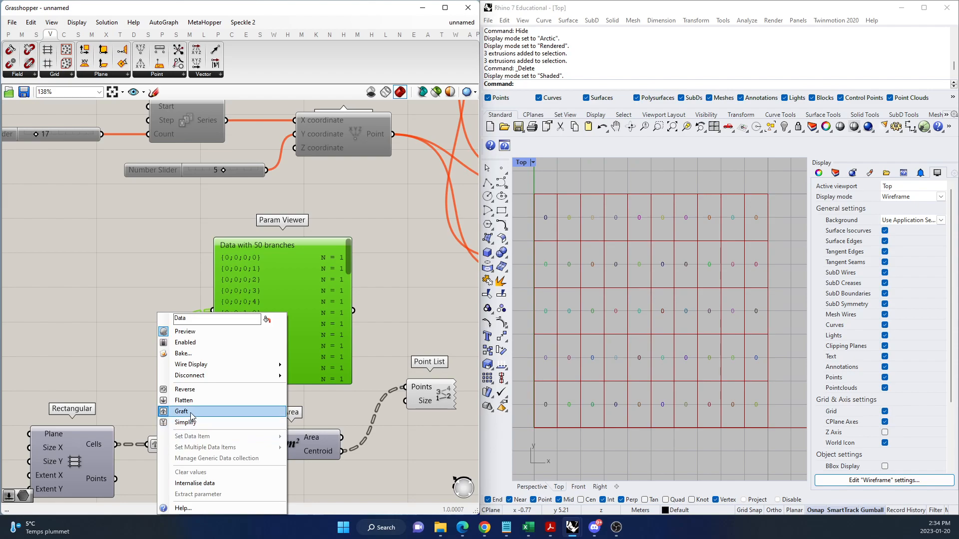
{"action": "left_click", "coordinate": [214, 393]}
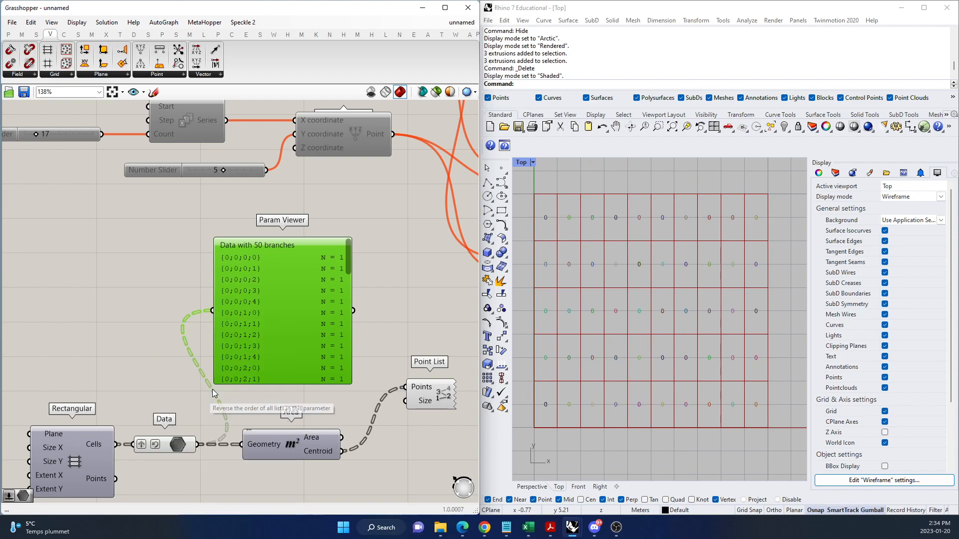
{"action": "right_click", "coordinate": [147, 446]}
{"action": "left_click", "coordinate": [170, 411]}
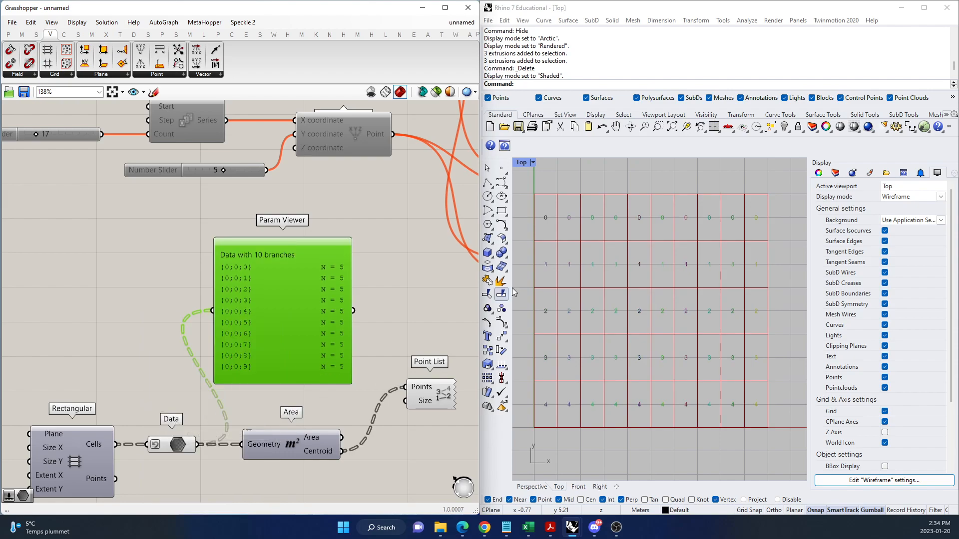
Turn off Reverse on the Data component and look closely at the cell numbering in the Top viewport.
{"action": "right_click", "coordinate": [163, 447]}
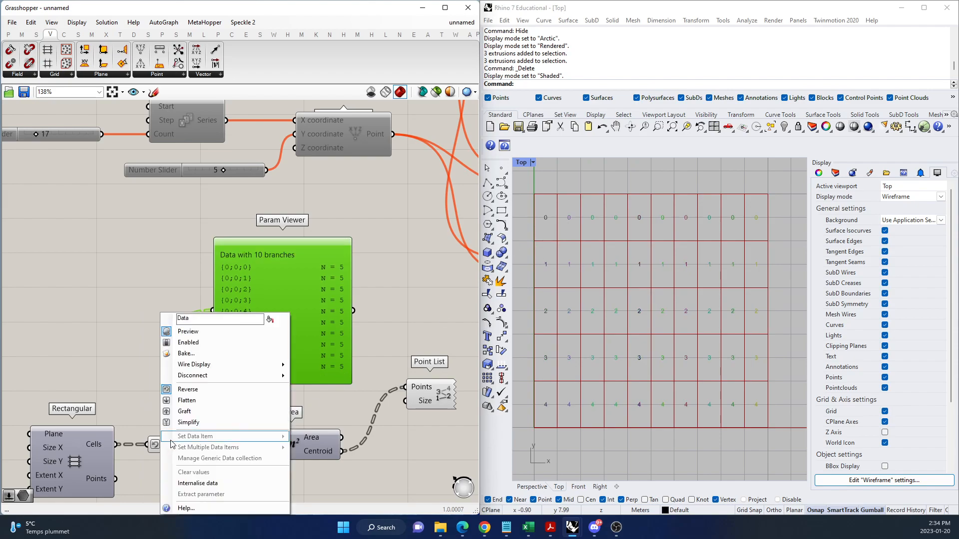
{"action": "left_click", "coordinate": [199, 389]}
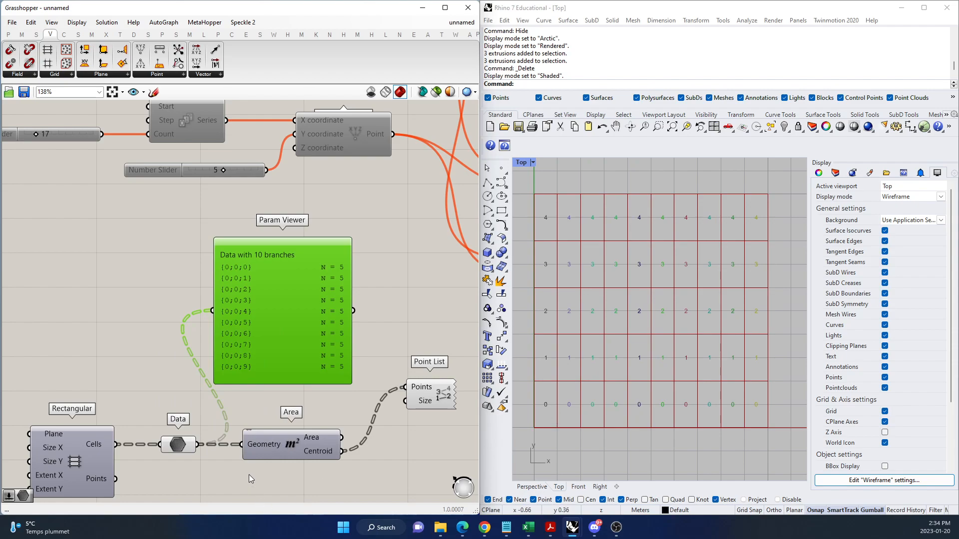
{"action": "scroll", "coordinate": [555, 336], "scroll_direction": "up", "scroll_amount": 1}
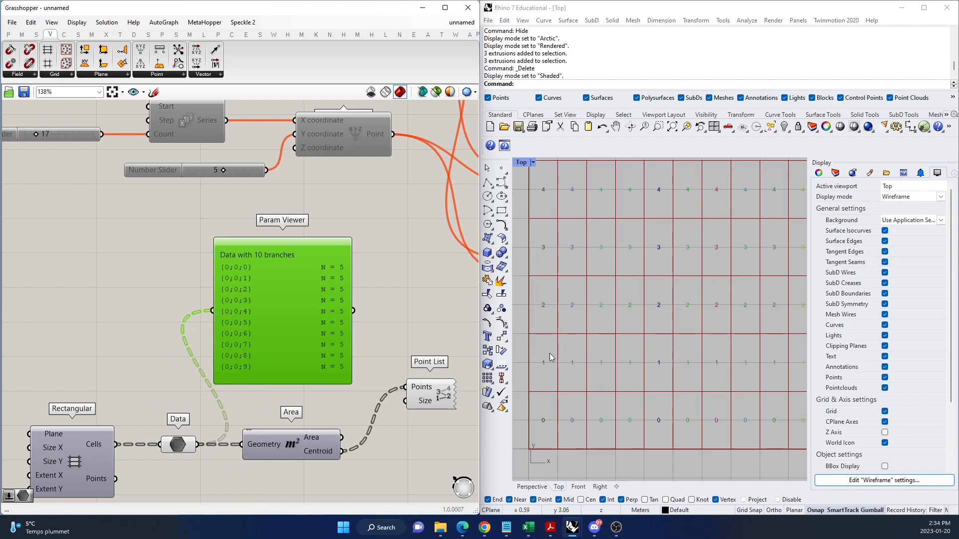
Reverse the Data component's lists again to compare the cell order in the Top viewport, and turn Reverse back off.
{"action": "right_click", "coordinate": [168, 444]}
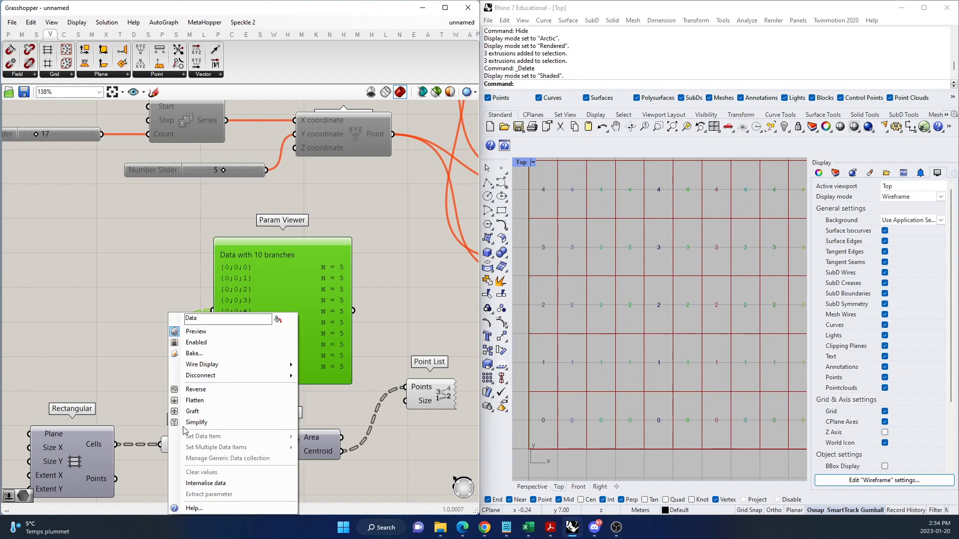
{"action": "left_click", "coordinate": [202, 393]}
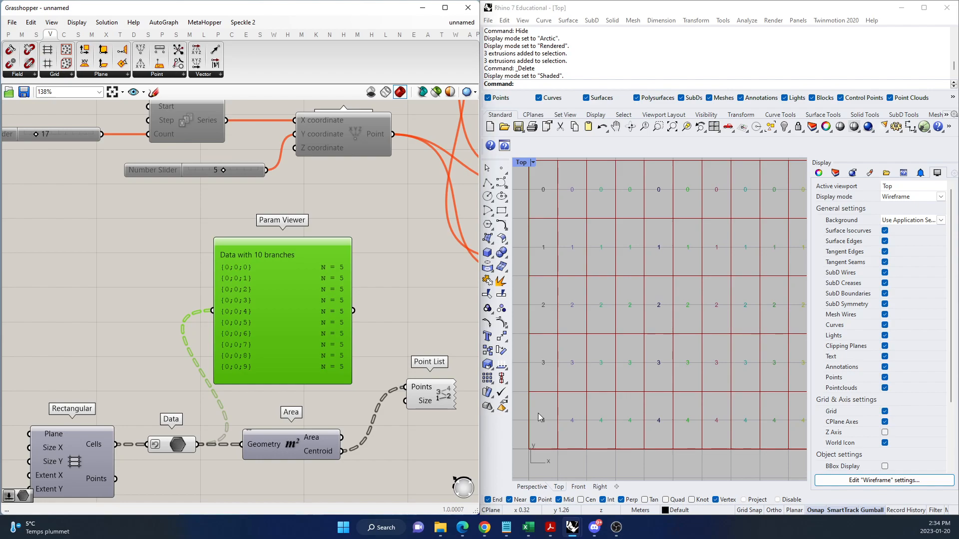
{"action": "left_click", "coordinate": [415, 318]}
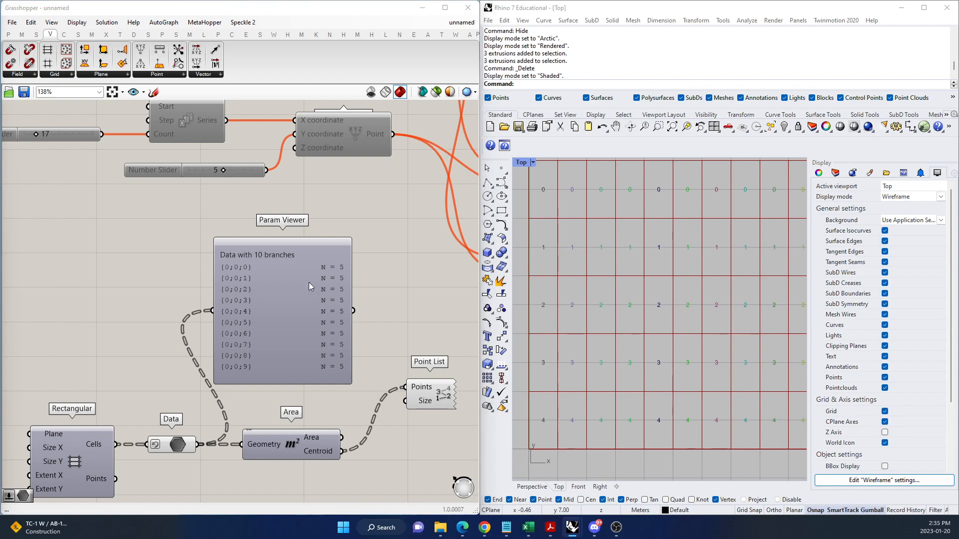
{"action": "scroll", "coordinate": [189, 363], "scroll_direction": "up", "scroll_amount": 2}
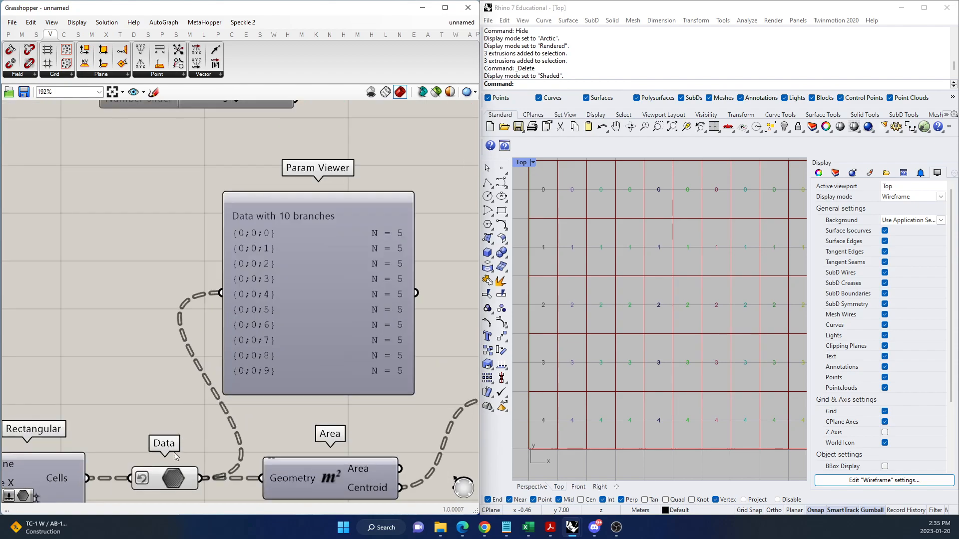
{"action": "right_click", "coordinate": [141, 482]}
{"action": "left_click", "coordinate": [190, 394]}
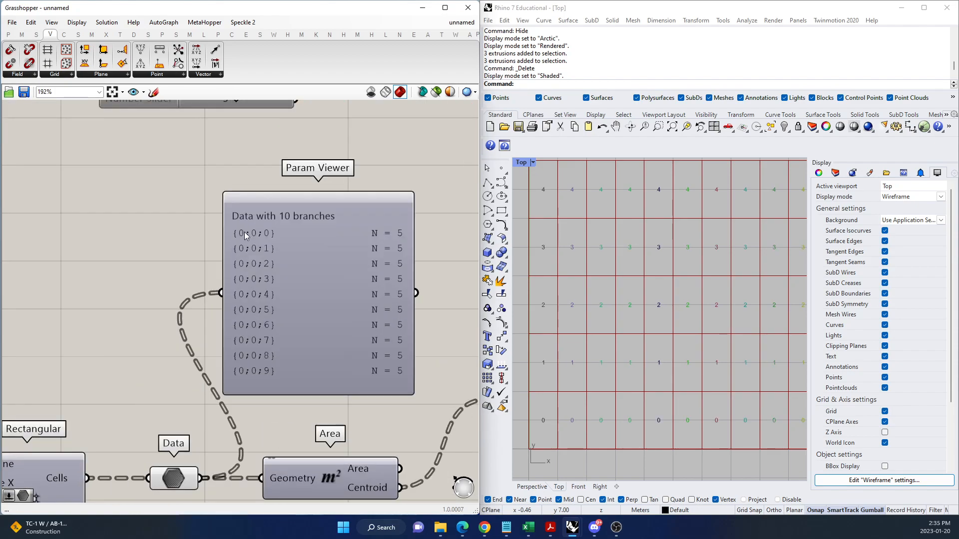
Simplify the Data component's branch paths and show them as a tree diagram in the Param Viewer.
{"action": "scroll", "coordinate": [246, 232], "scroll_direction": "up", "scroll_amount": 2}
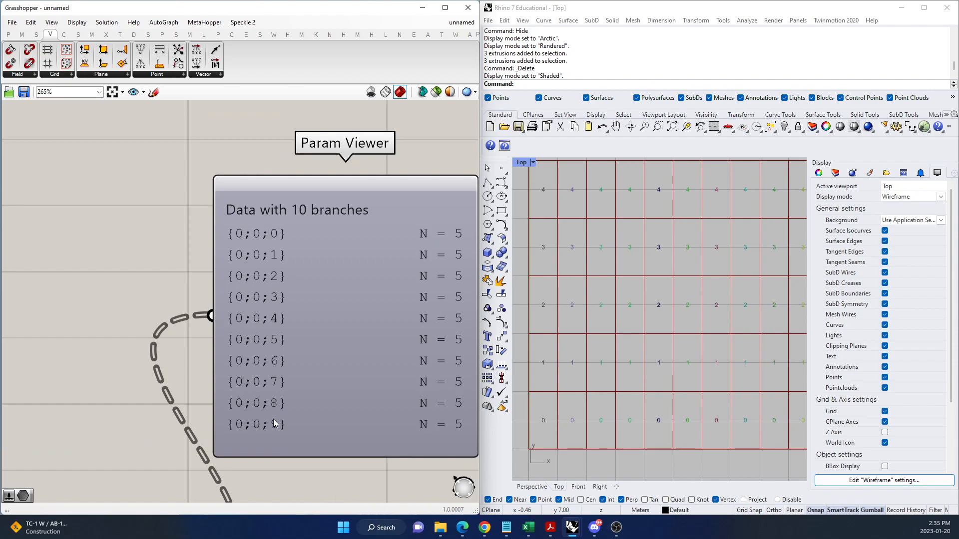
{"action": "scroll", "coordinate": [266, 277], "scroll_direction": "down", "scroll_amount": 3}
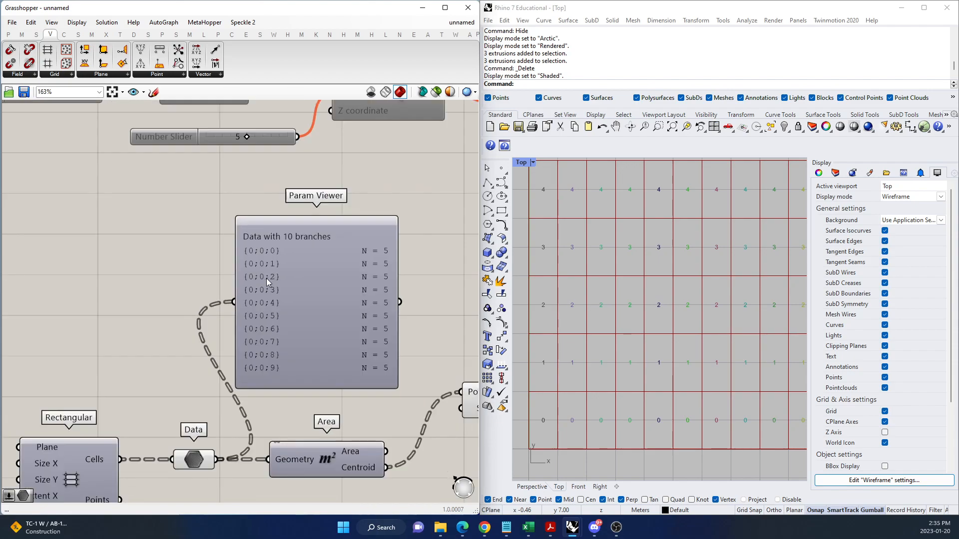
{"action": "mouse_move", "coordinate": [310, 378]}
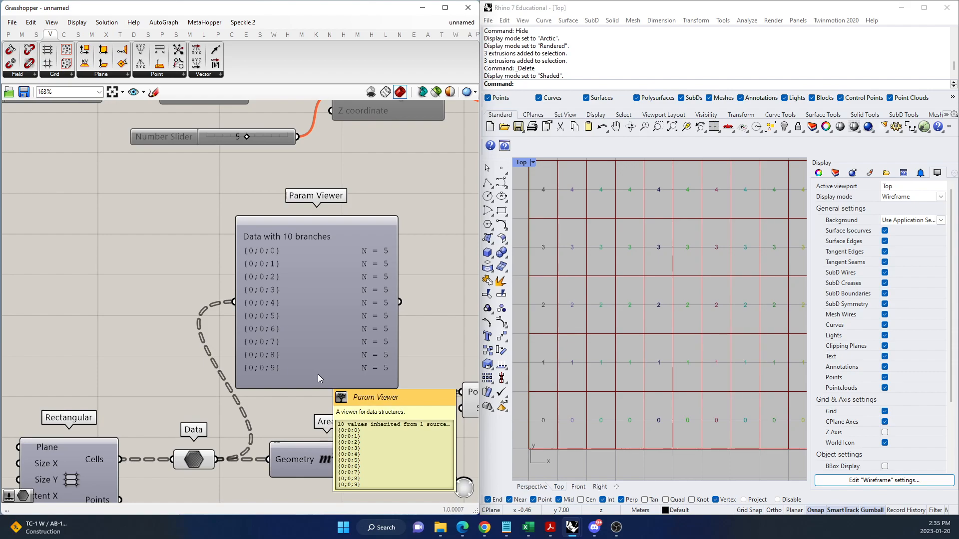
{"action": "right_click", "coordinate": [183, 459]}
{"action": "left_click", "coordinate": [215, 422]}
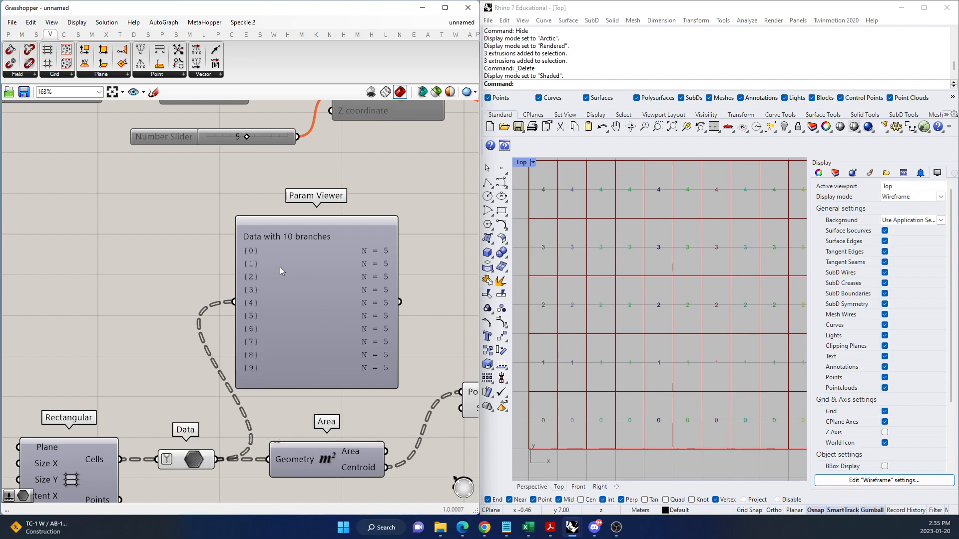
{"action": "double_click", "coordinate": [331, 300]}
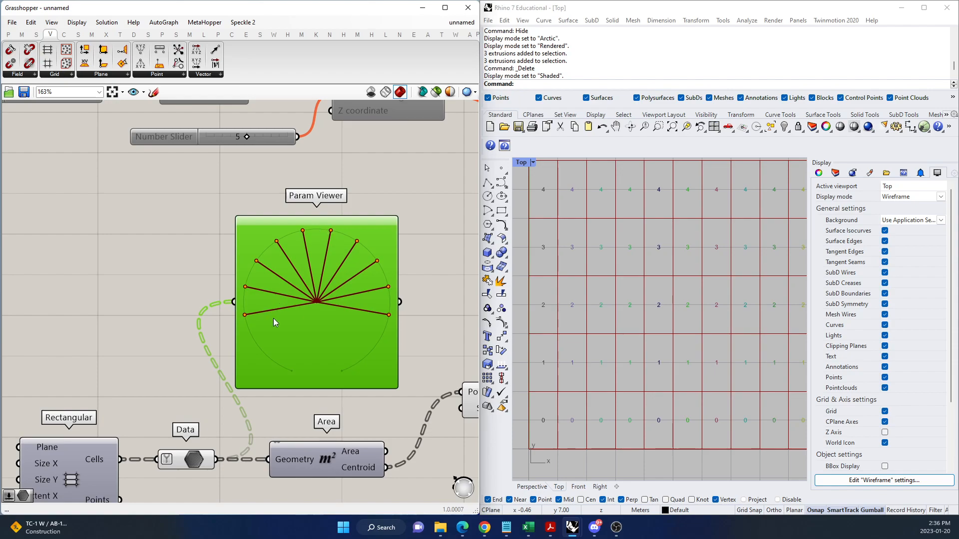
Add a Control Points component, connect the Data output to its Curve input, and place it beyond the Area component.
{"action": "scroll", "coordinate": [169, 397], "scroll_direction": "down", "scroll_amount": 3}
{"action": "scroll", "coordinate": [170, 398], "scroll_direction": "down", "scroll_amount": 4}
{"action": "scroll", "coordinate": [260, 432], "scroll_direction": "up", "scroll_amount": 5}
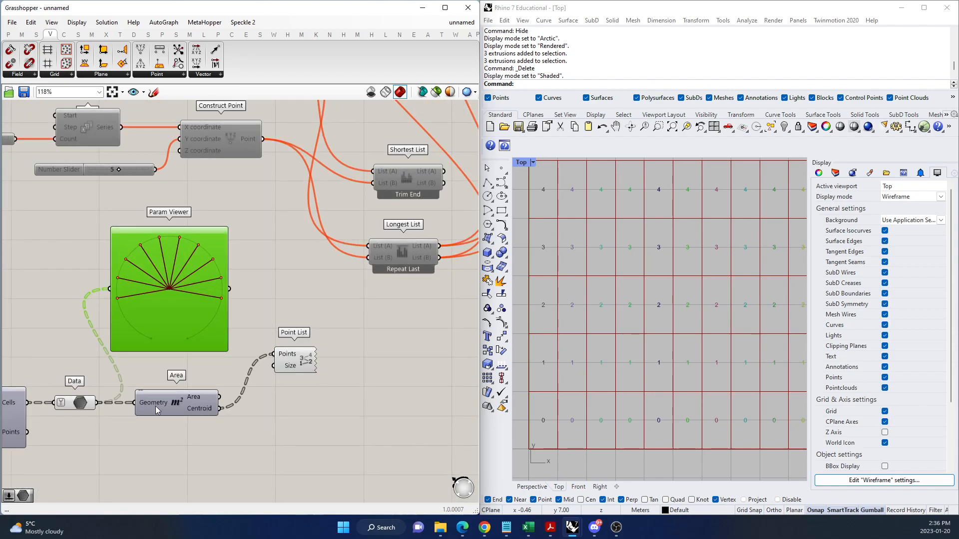
{"action": "left_click", "coordinate": [354, 428]}
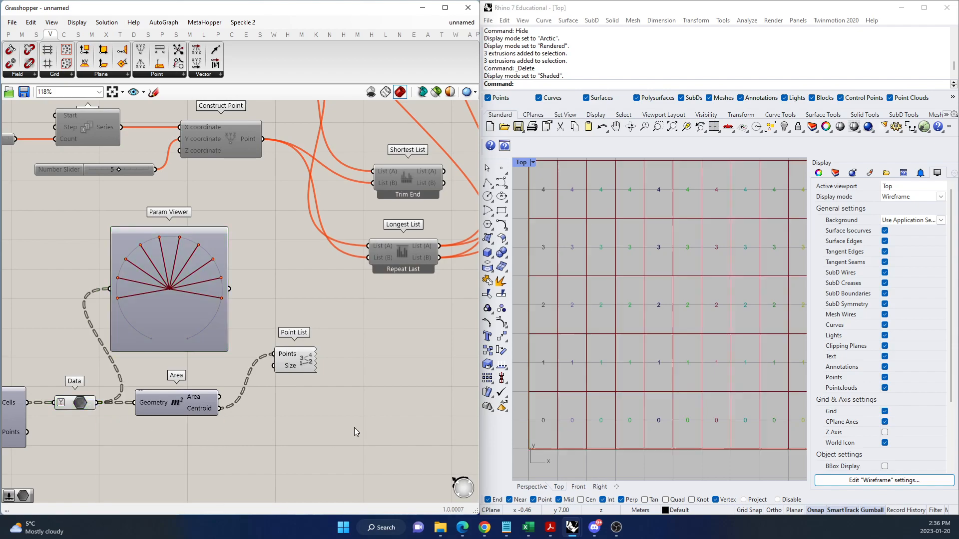
{"action": "double_click", "coordinate": [388, 430]}
{"action": "type", "text": "control"}
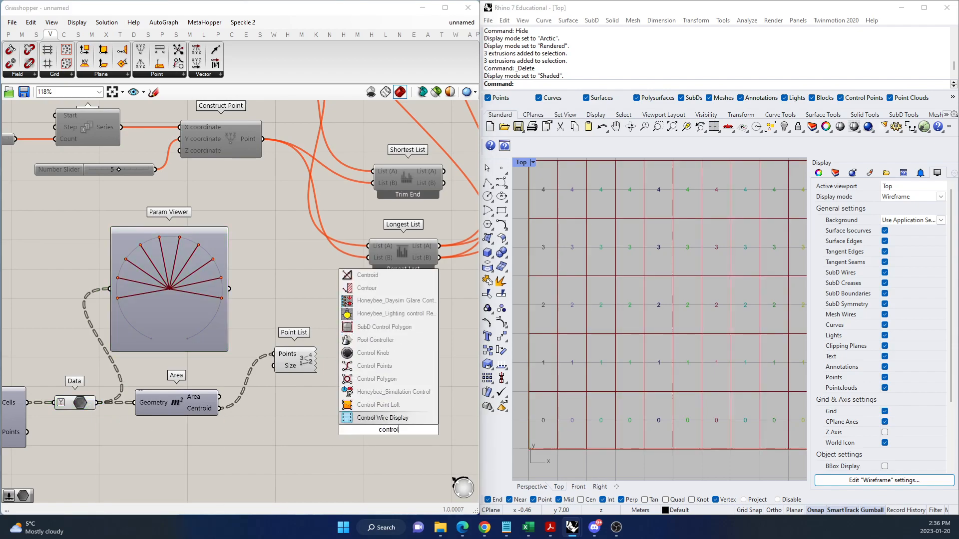
{"action": "type", "text": " point"}
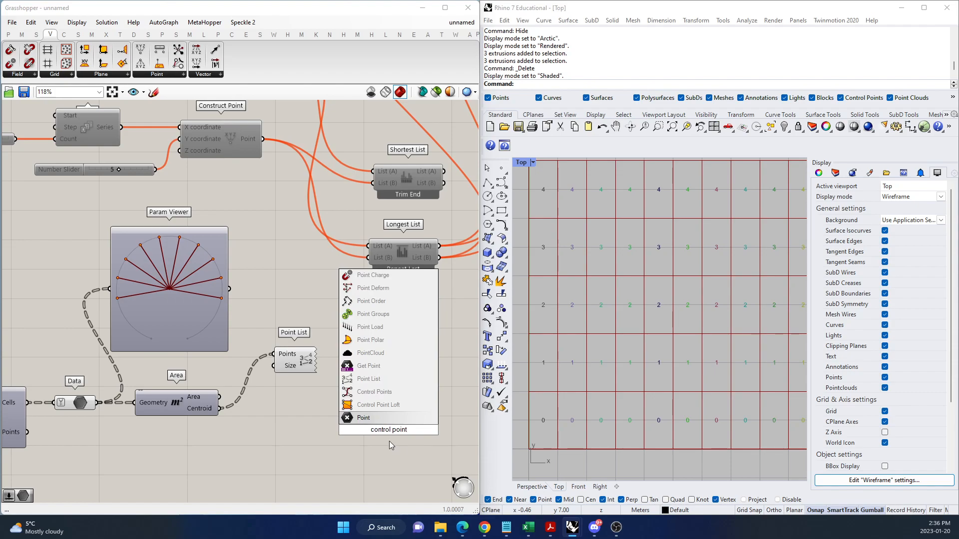
{"action": "left_click", "coordinate": [385, 392]}
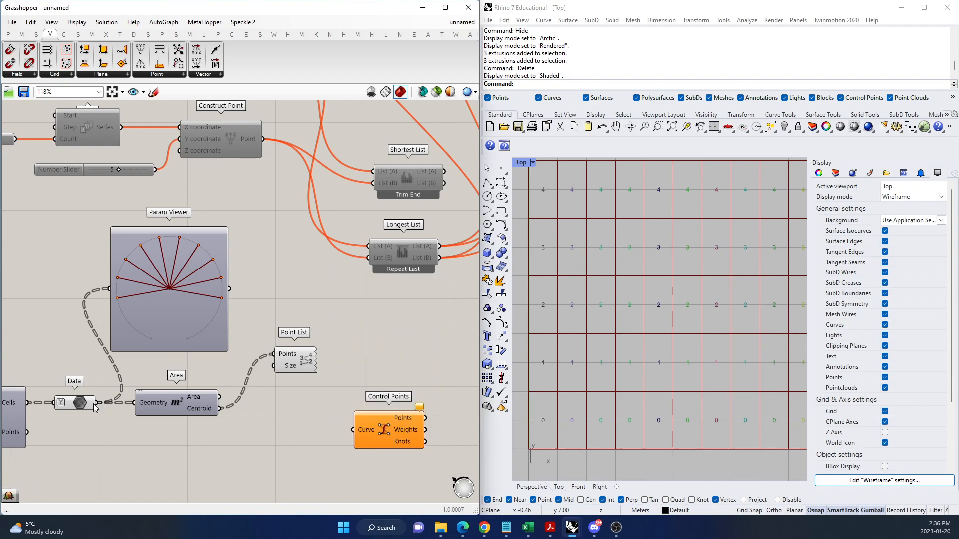
{"action": "left_click_drag", "start_coordinate": [98, 404], "coordinate": [226, 466]}
{"action": "left_click_drag", "start_coordinate": [342, 436], "coordinate": [424, 406]}
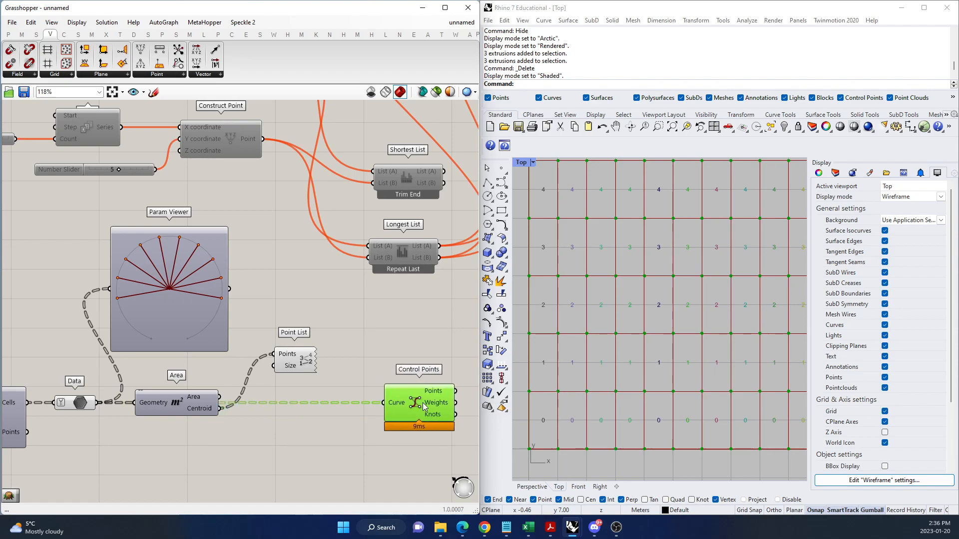
Add a second Param Viewer beside the Control Points component and connect the Points output to it.
{"action": "scroll", "coordinate": [357, 371], "scroll_direction": "down", "scroll_amount": 3}
{"action": "scroll", "coordinate": [435, 355], "scroll_direction": "up", "scroll_amount": 2}
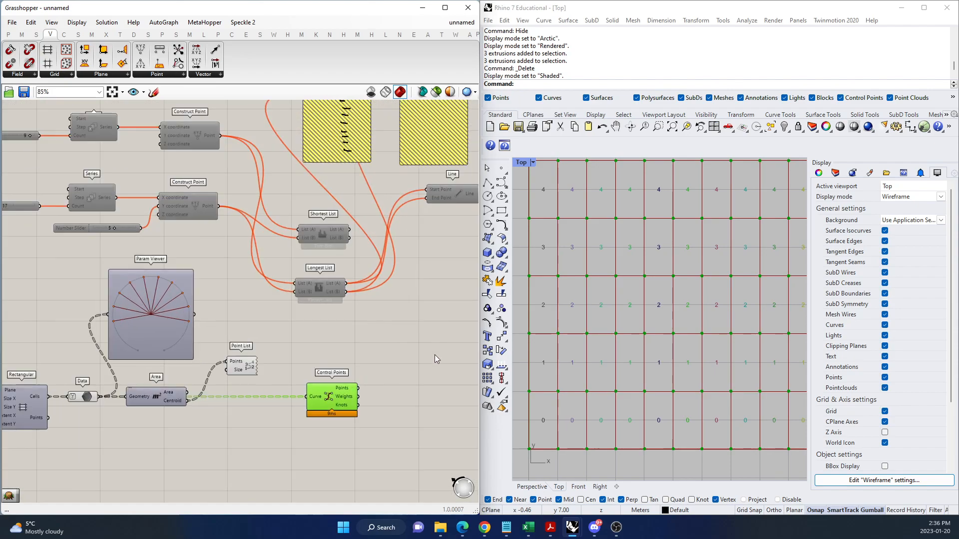
{"action": "scroll", "coordinate": [698, 263], "scroll_direction": "down", "scroll_amount": 2}
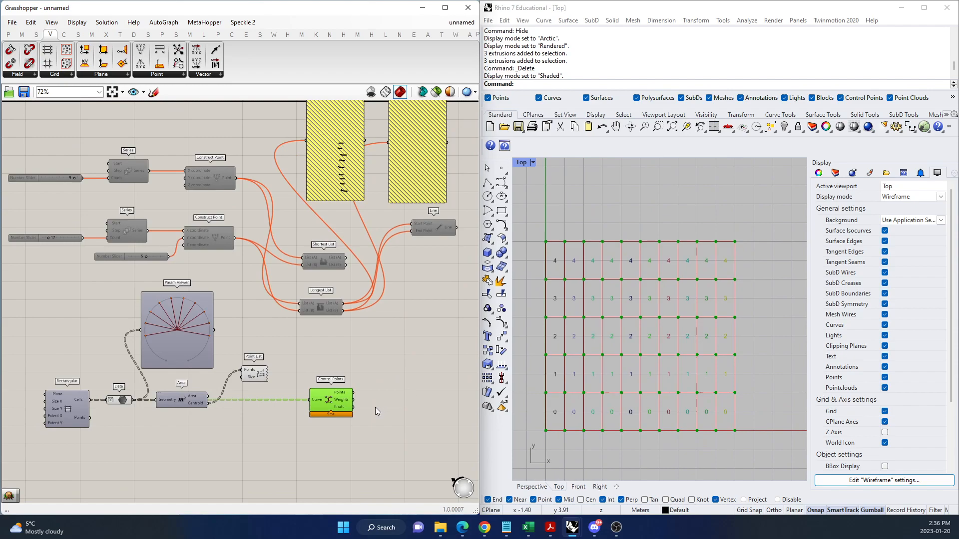
{"action": "scroll", "coordinate": [383, 397], "scroll_direction": "up", "scroll_amount": 1}
{"action": "double_click", "coordinate": [414, 385]}
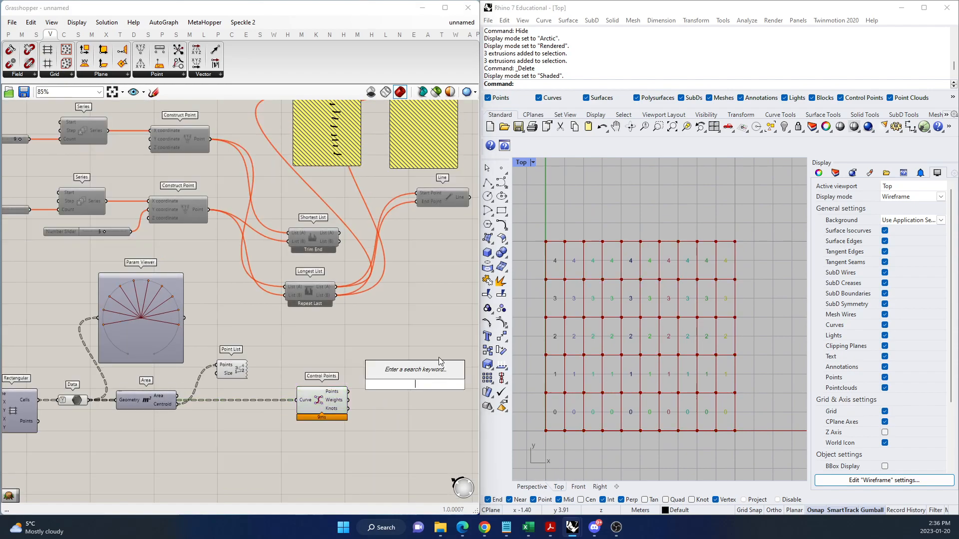
{"action": "type", "text": "param"}
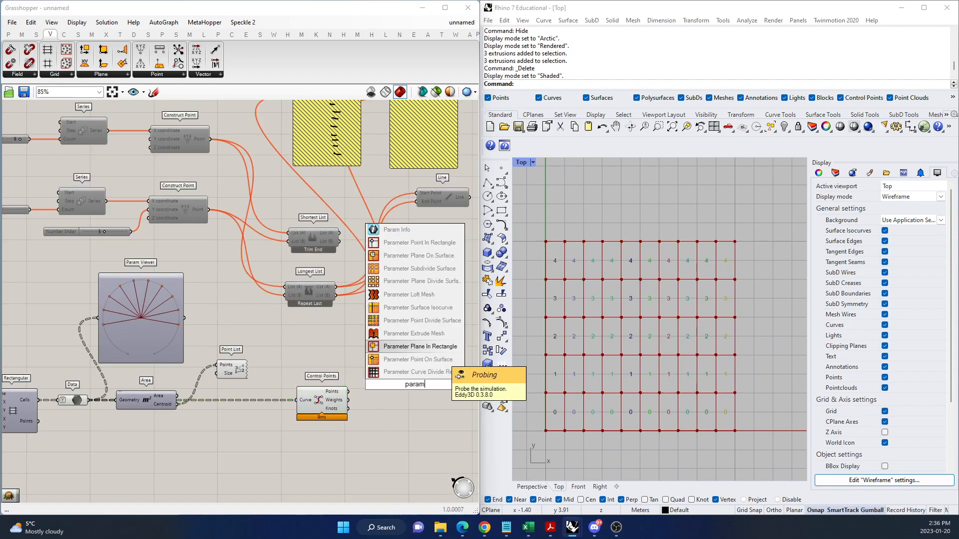
{"action": "type", "text": " viewer"}
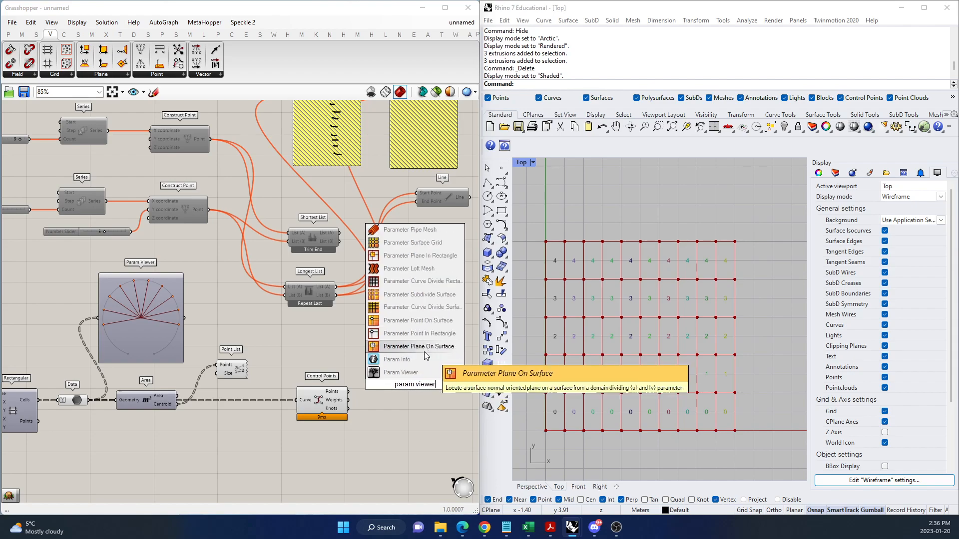
{"action": "left_click", "coordinate": [400, 372]}
{"action": "left_click_drag", "start_coordinate": [349, 391], "coordinate": [449, 487]}
{"action": "left_click_drag", "start_coordinate": [436, 395], "coordinate": [434, 357]}
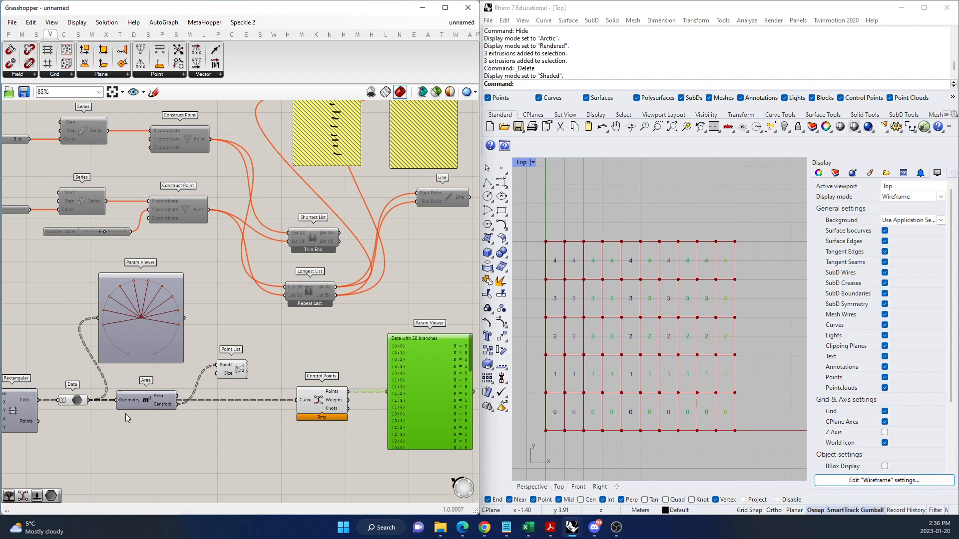
Move the Control Points component and its Param Viewer closer to the Area component.
{"action": "left_click", "coordinate": [79, 401]}
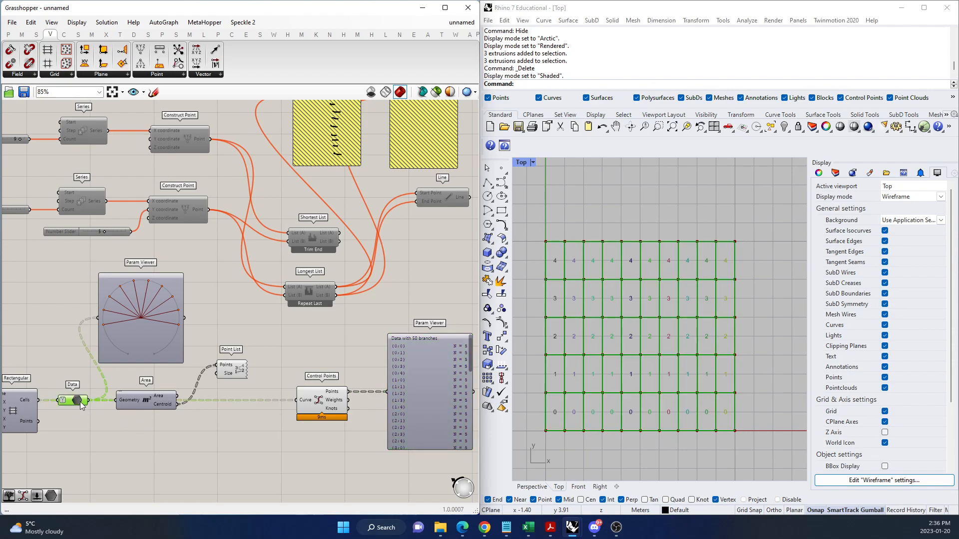
{"action": "left_click", "coordinate": [316, 403]}
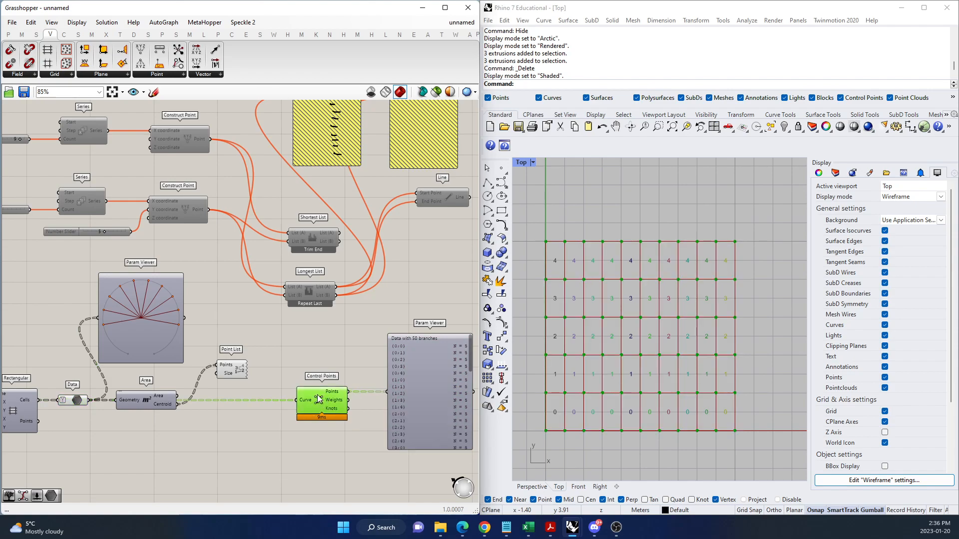
{"action": "left_click_drag", "start_coordinate": [321, 405], "coordinate": [283, 404]}
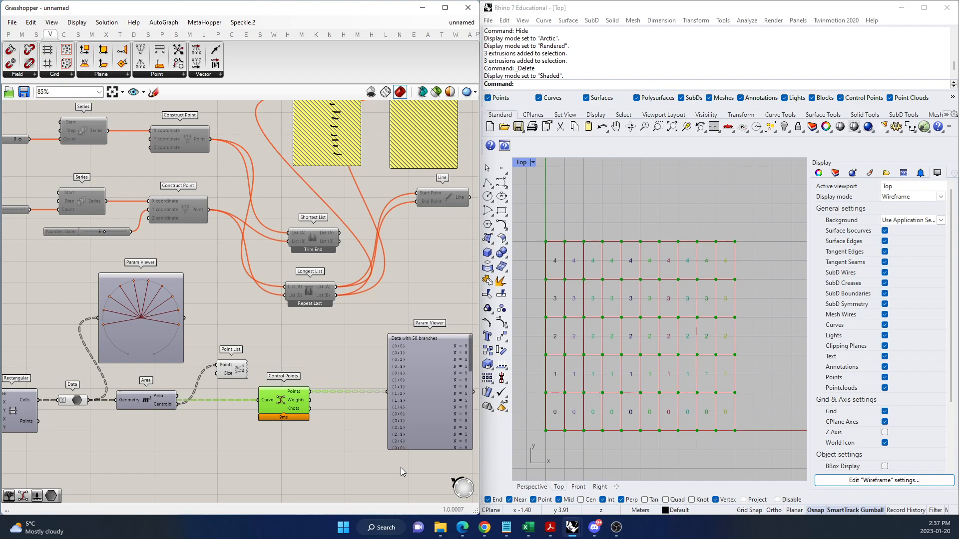
{"action": "left_click_drag", "start_coordinate": [439, 372], "coordinate": [395, 385]}
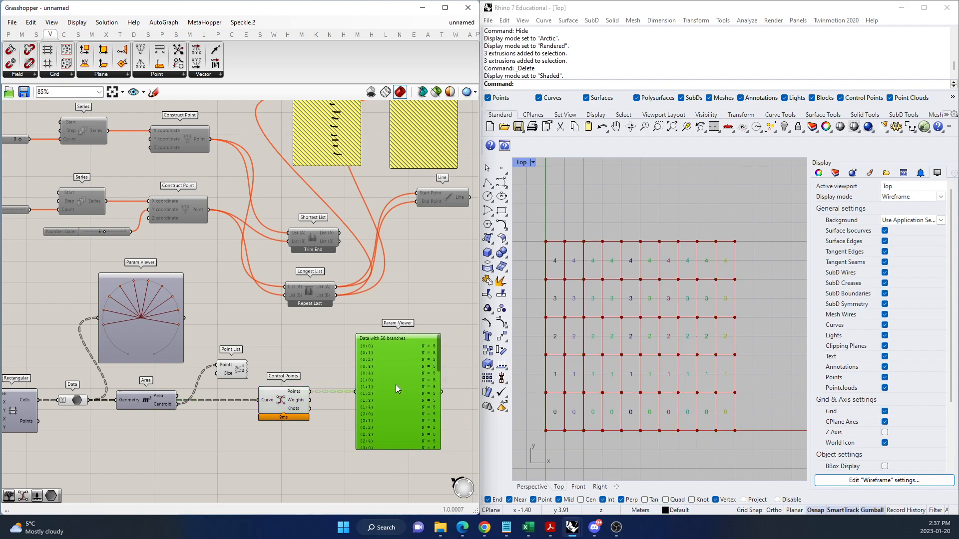
Show the control points' Param Viewer as a tree diagram and examine its branch paths and the Points output's list.
{"action": "double_click", "coordinate": [396, 384]}
{"action": "scroll", "coordinate": [424, 400], "scroll_direction": "up", "scroll_amount": 8}
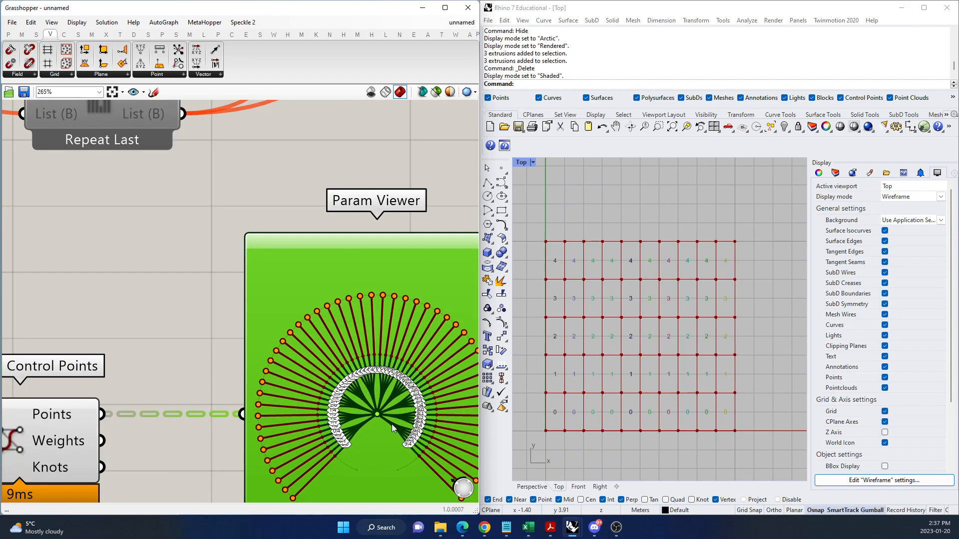
{"action": "scroll", "coordinate": [321, 423], "scroll_direction": "up", "scroll_amount": 4}
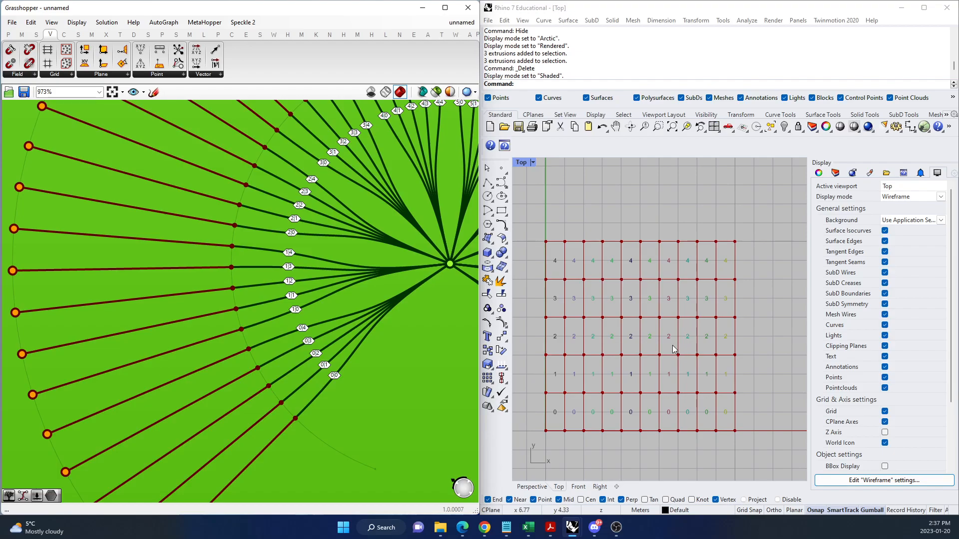
{"action": "scroll", "coordinate": [330, 363], "scroll_direction": "up", "scroll_amount": 3}
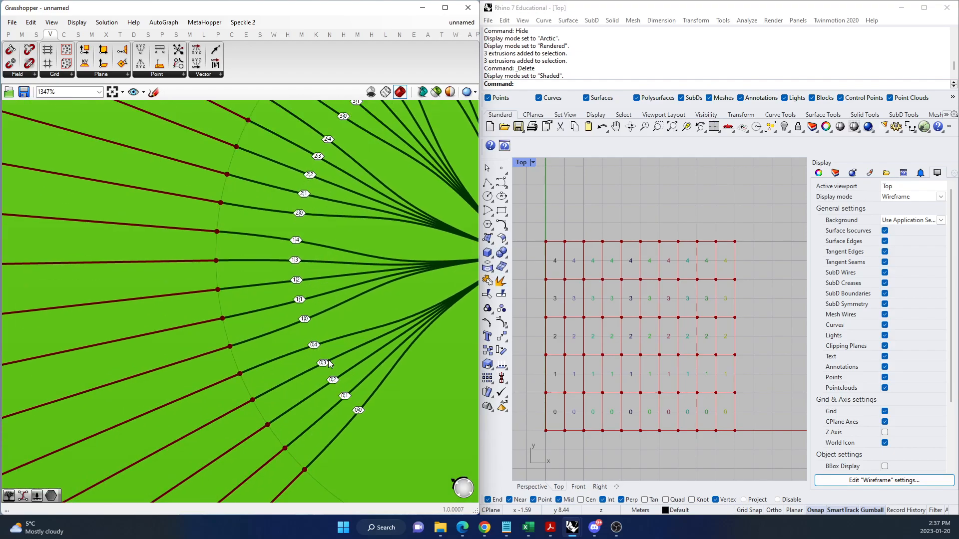
{"action": "scroll", "coordinate": [330, 363], "scroll_direction": "down", "scroll_amount": 6}
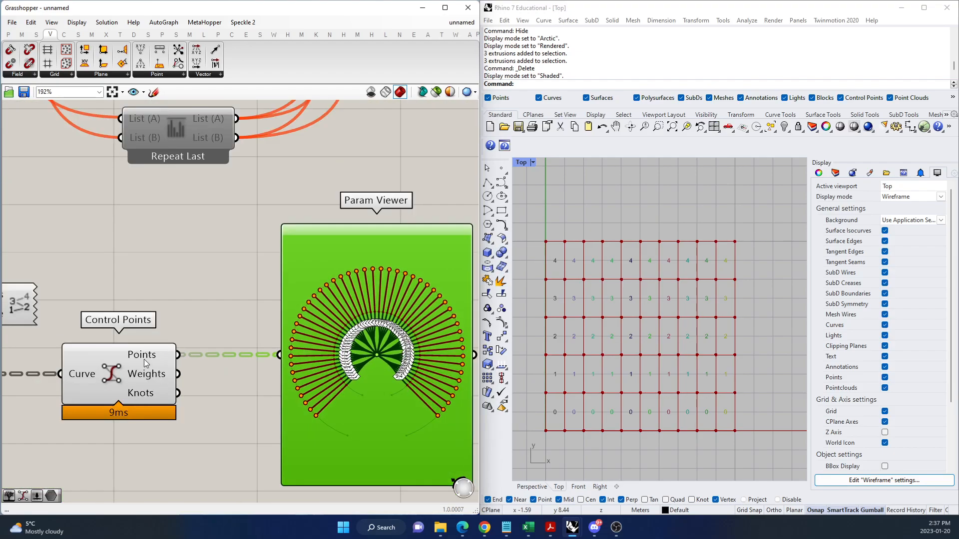
{"action": "mouse_move", "coordinate": [144, 358]}
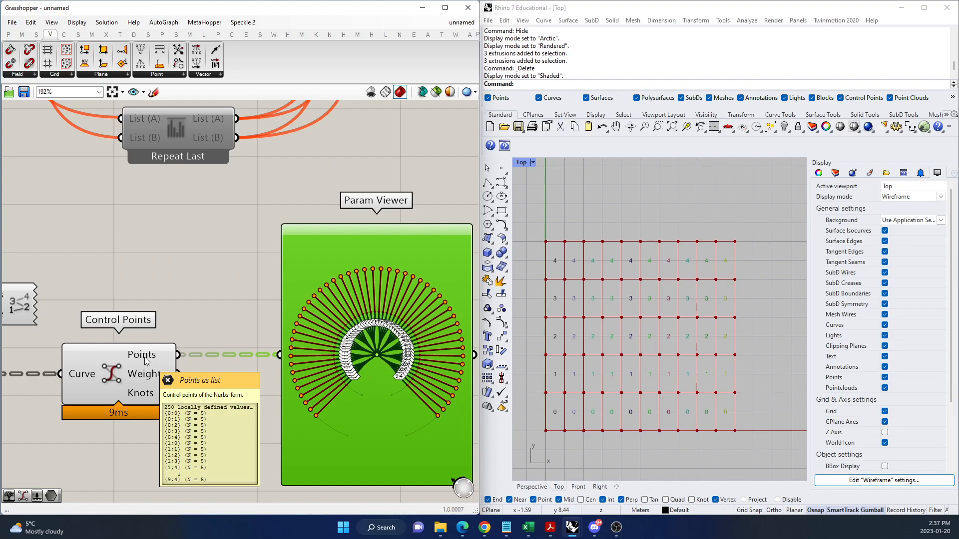
{"action": "scroll", "coordinate": [219, 319], "scroll_direction": "down", "scroll_amount": 5}
{"action": "scroll", "coordinate": [70, 349], "scroll_direction": "up", "scroll_amount": 4}
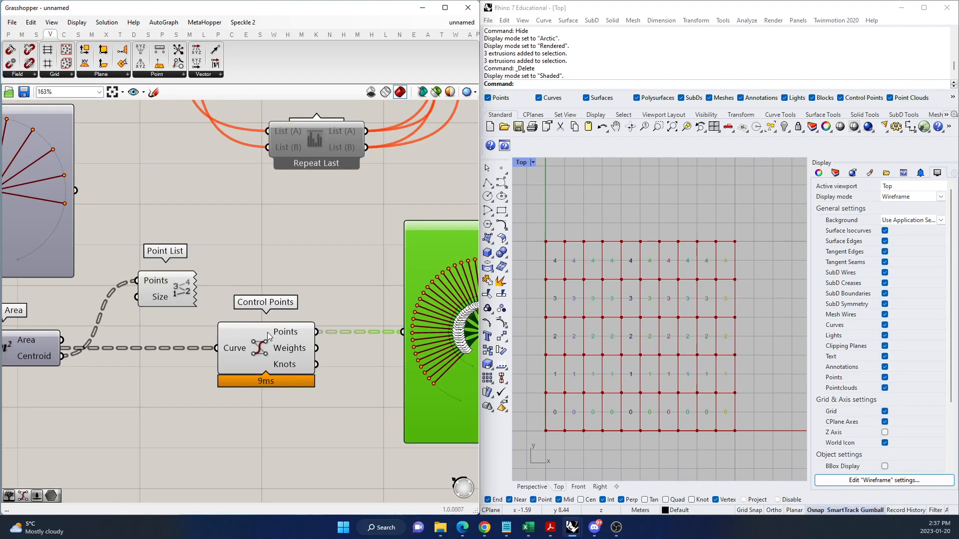
Connect the Control Points component's Points output to the Point List's Points input and place the Point List above Control Points.
{"action": "left_click_drag", "start_coordinate": [316, 332], "coordinate": [138, 282]}
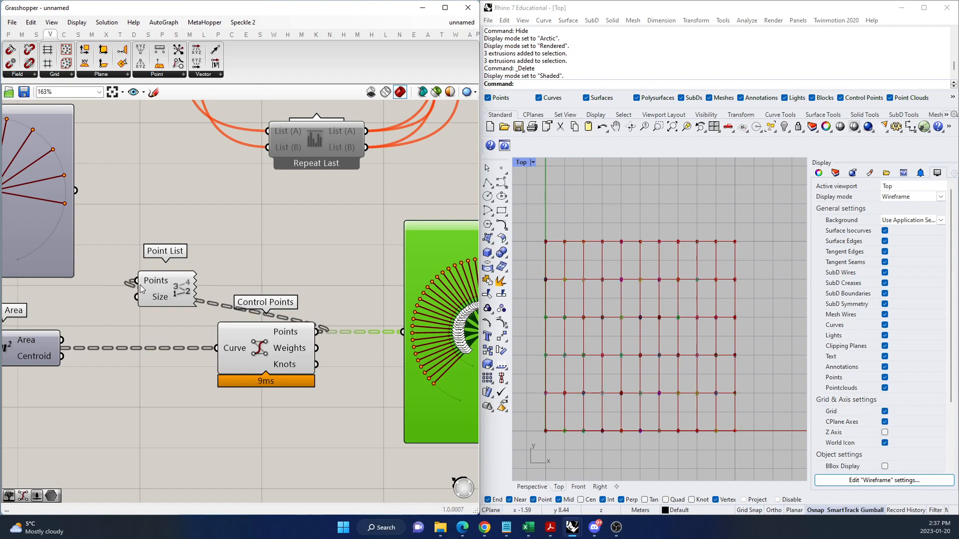
{"action": "scroll", "coordinate": [550, 437], "scroll_direction": "up", "scroll_amount": 6}
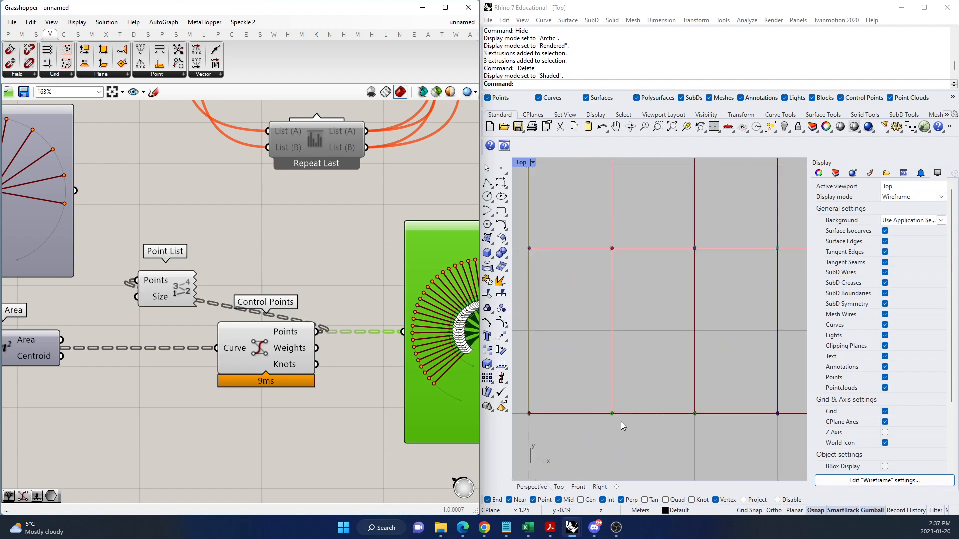
{"action": "scroll", "coordinate": [315, 391], "scroll_direction": "down", "scroll_amount": 3}
{"action": "left_click_drag", "start_coordinate": [210, 313], "coordinate": [319, 298]}
Try a number slider from 0 to 4, set to 1, as the Point List's Size, and delete the slider.
{"action": "double_click", "coordinate": [258, 302]}
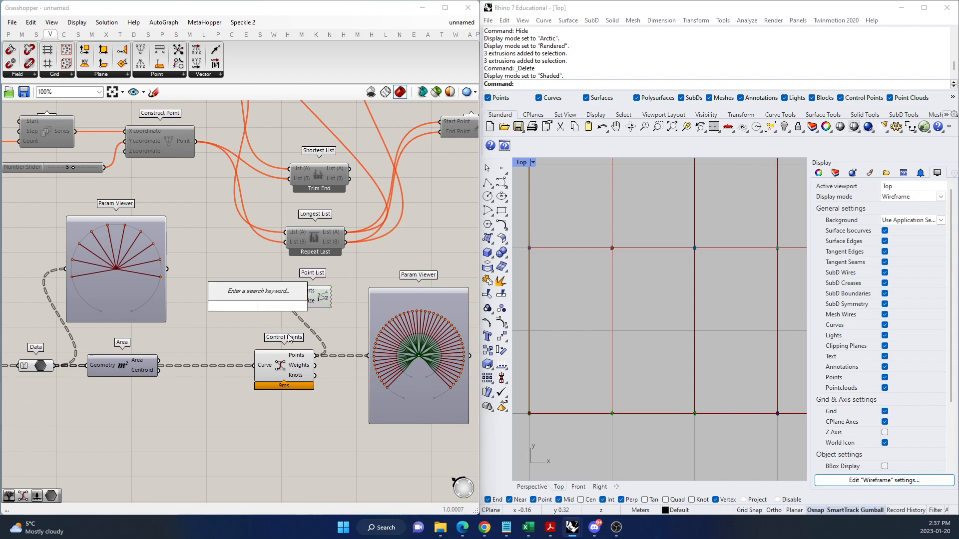
{"action": "type", "text": "0..."}
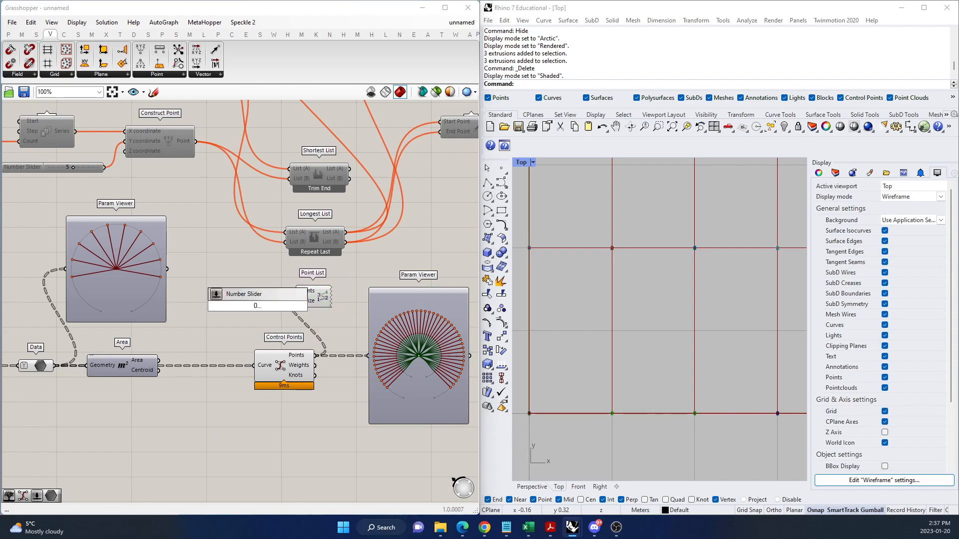
{"action": "type", "text": "4"}
{"action": "key", "text": "Return"}
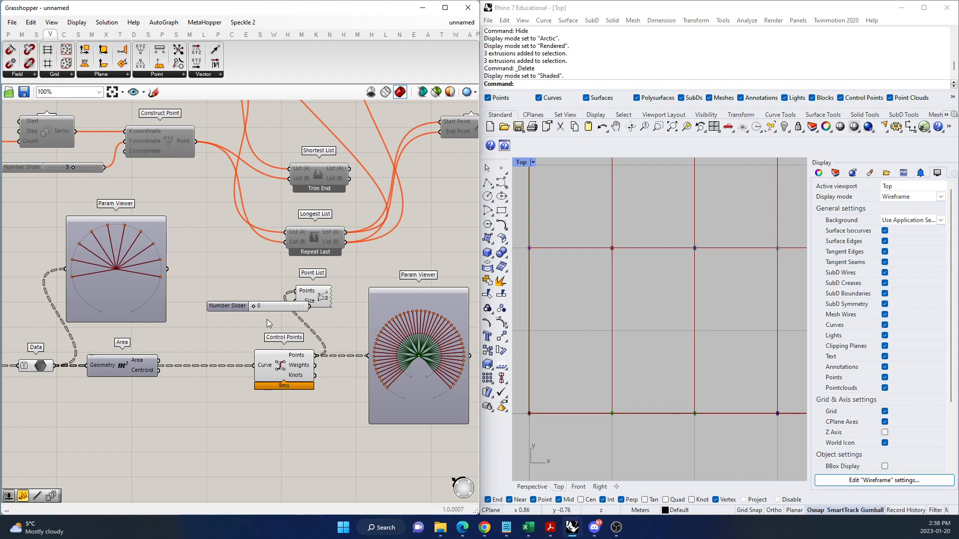
{"action": "scroll", "coordinate": [267, 320], "scroll_direction": "up", "scroll_amount": 3}
{"action": "mouse_move", "coordinate": [299, 300]}
{"action": "left_mouse_down"}
{"action": "mouse_move", "coordinate": [259, 317]}
{"action": "mouse_move", "coordinate": [309, 294]}
{"action": "left_mouse_up"}
{"action": "left_click_drag", "start_coordinate": [205, 319], "coordinate": [218, 320]}
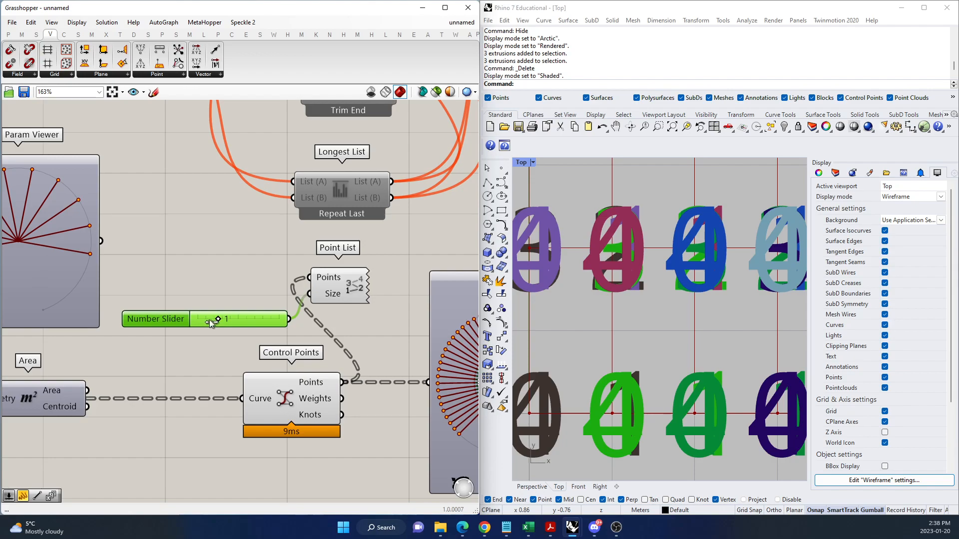
{"action": "scroll", "coordinate": [602, 401], "scroll_direction": "down", "scroll_amount": 3}
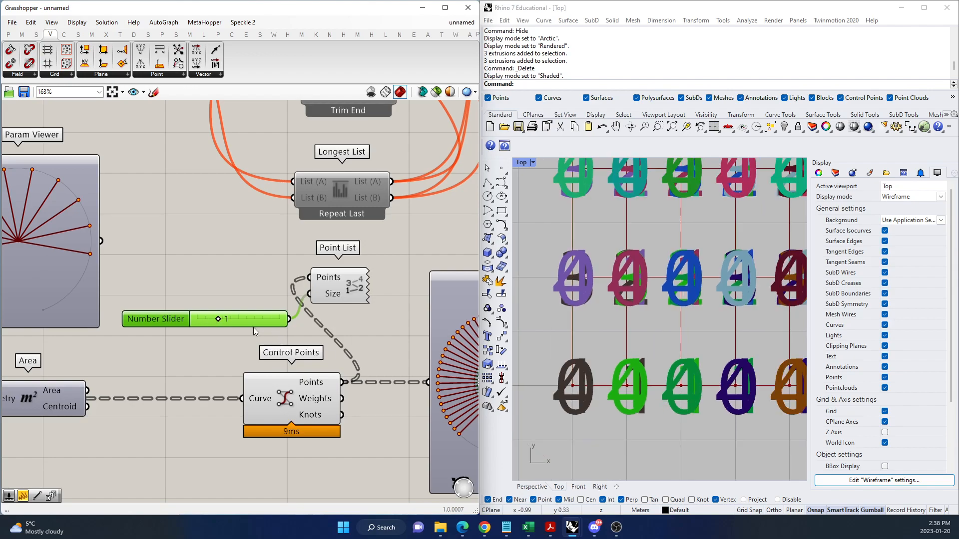
{"action": "key", "text": "Delete"}
Add a number slider with three decimals, connect it to the Point List's Size input, and set it to 0.595.
{"action": "double_click", "coordinate": [236, 306]}
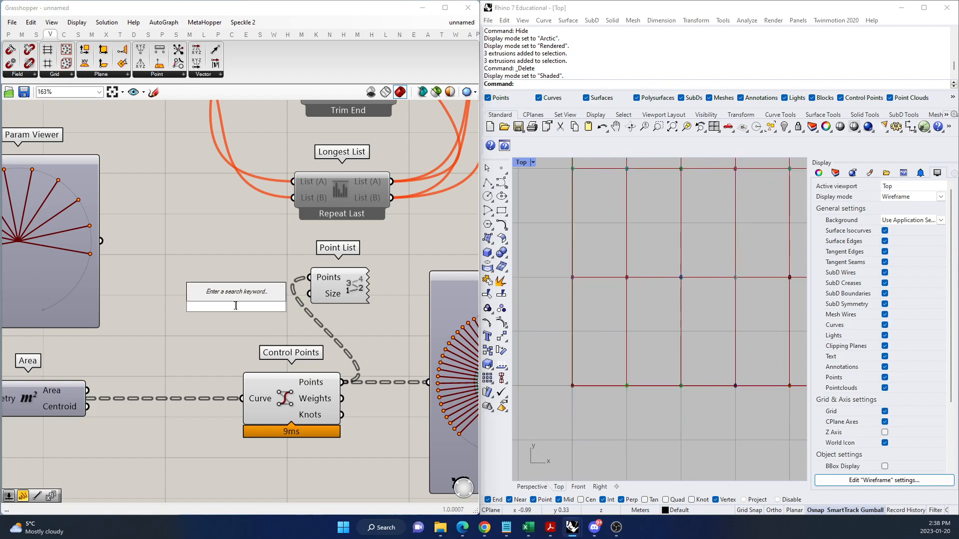
{"action": "type", "text": "0.005...."}
{"action": "key", "text": "BackSpace"}
{"action": "key", "text": "BackSpace"}
{"action": "key", "text": "BackSpace"}
{"action": "key", "text": "BackSpace"}
{"action": "key", "text": "BackSpace"}
{"action": "key", "text": "BackSpace"}
{"action": "key", "text": "BackSpace"}
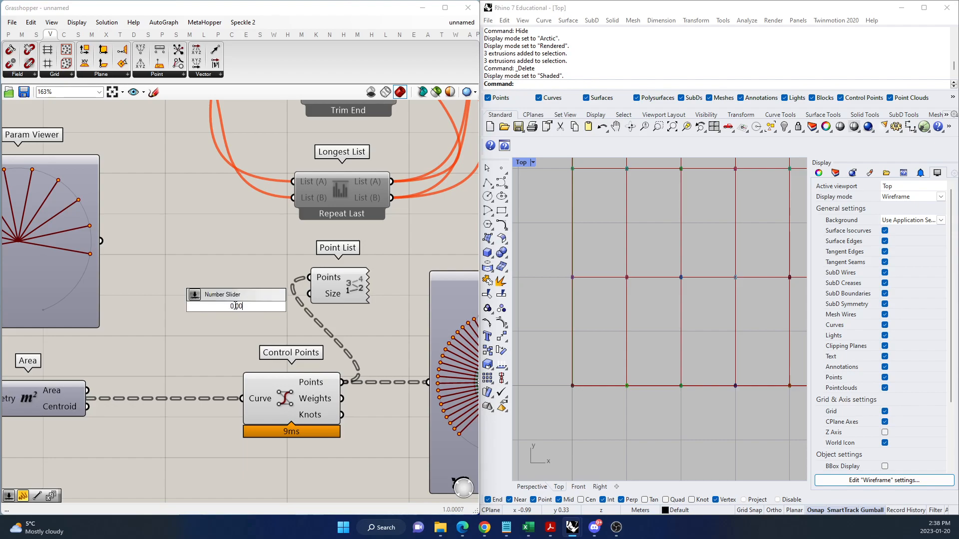
{"action": "type", "text": "...0.005..."}
{"action": "key", "text": "Return"}
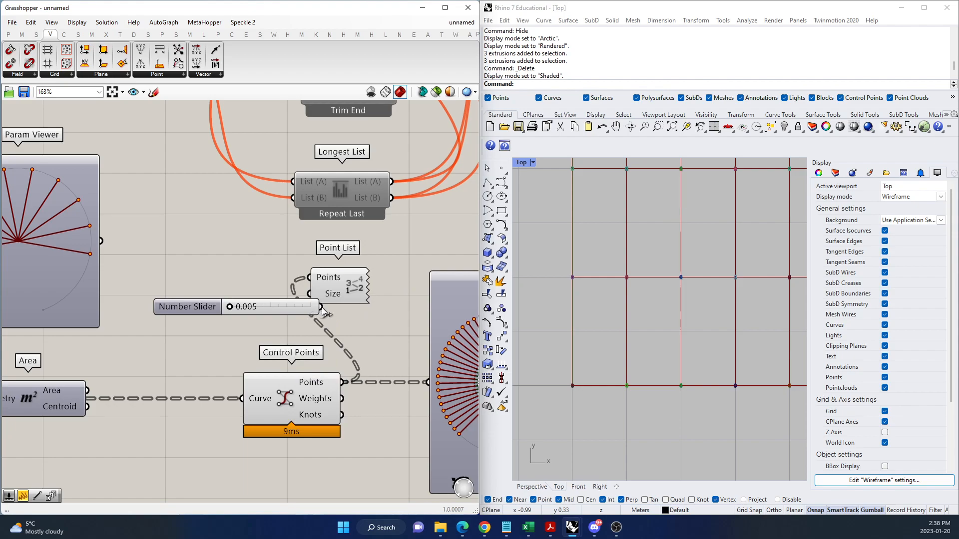
{"action": "left_click_drag", "start_coordinate": [229, 304], "coordinate": [186, 334]}
Examine the branch path labels in the control points' tree diagram and the branches listed for the Points output.
{"action": "scroll", "coordinate": [180, 352], "scroll_direction": "down", "scroll_amount": 2}
{"action": "scroll", "coordinate": [390, 397], "scroll_direction": "up", "scroll_amount": 2}
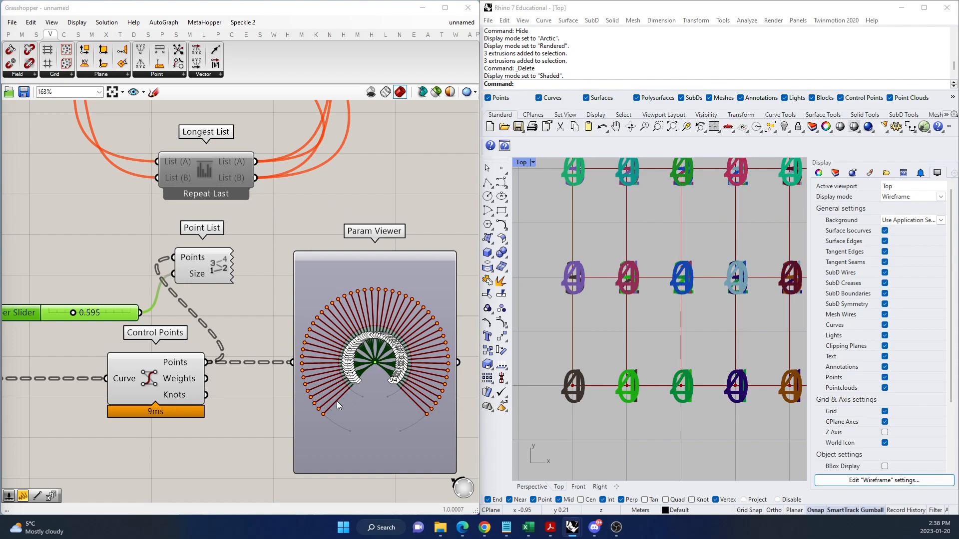
{"action": "scroll", "coordinate": [388, 387], "scroll_direction": "up", "scroll_amount": 5}
{"action": "scroll", "coordinate": [361, 378], "scroll_direction": "up", "scroll_amount": 6}
{"action": "scroll", "coordinate": [302, 359], "scroll_direction": "down", "scroll_amount": 4}
{"action": "scroll", "coordinate": [304, 361], "scroll_direction": "up", "scroll_amount": 3}
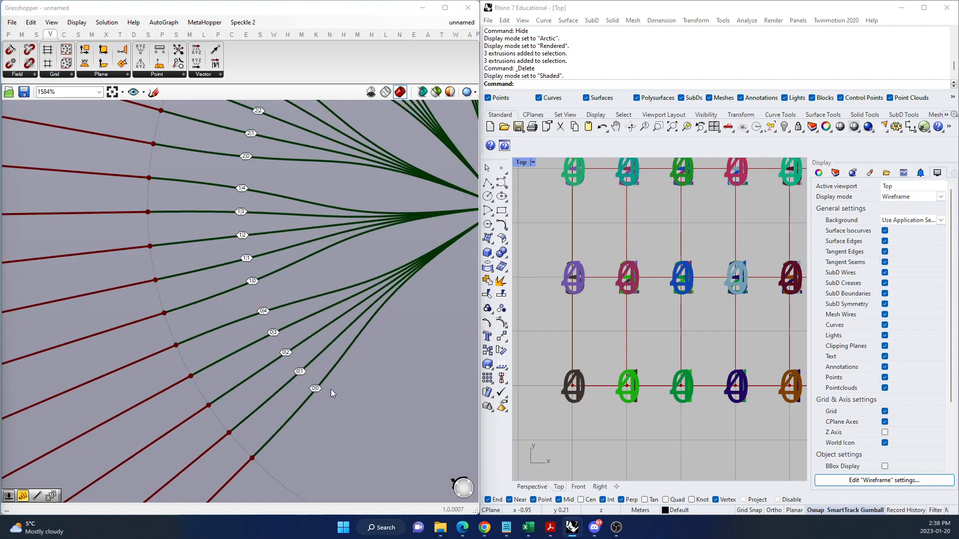
{"action": "scroll", "coordinate": [319, 417], "scroll_direction": "down", "scroll_amount": 2}
{"action": "scroll", "coordinate": [319, 398], "scroll_direction": "down", "scroll_amount": 7}
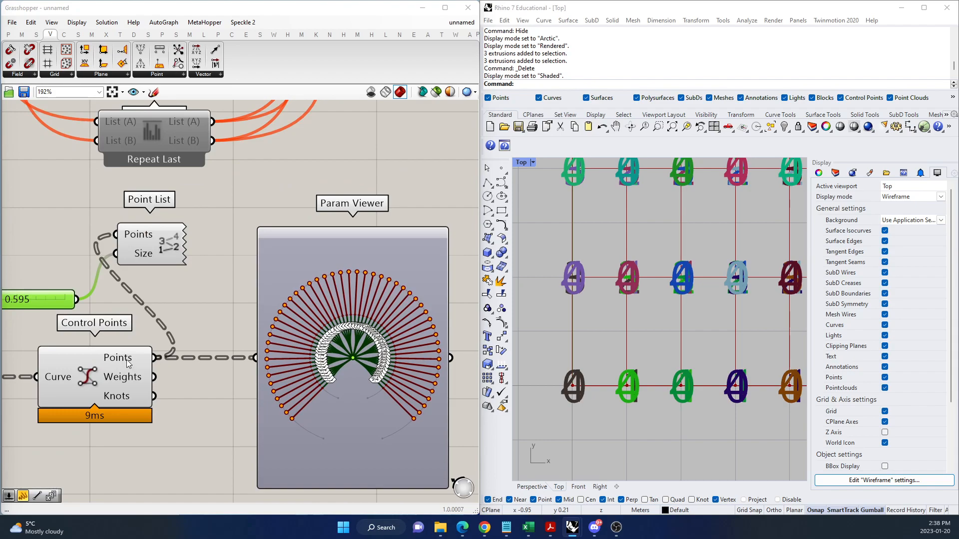
{"action": "mouse_move", "coordinate": [127, 364]}
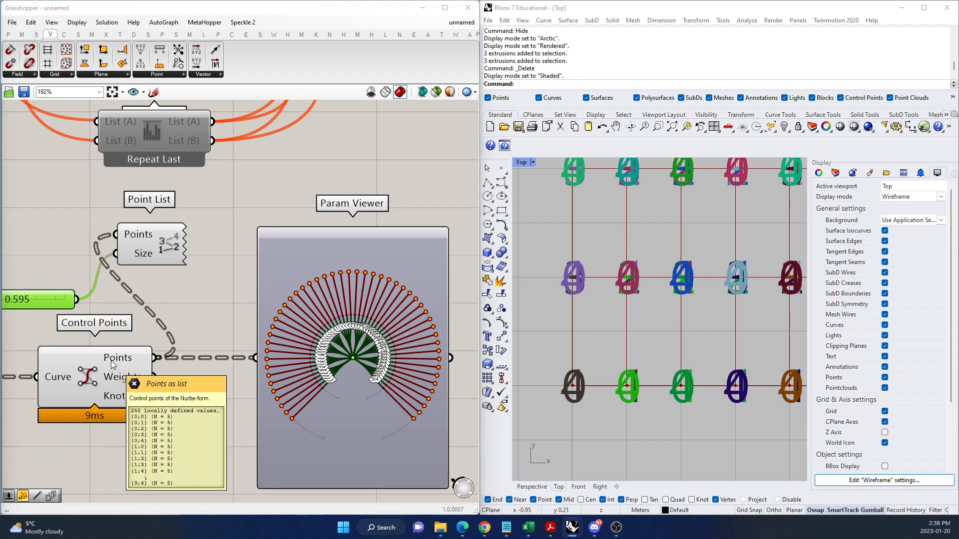
{"action": "left_click_drag", "start_coordinate": [117, 359], "coordinate": [120, 360]}
{"action": "mouse_move", "coordinate": [120, 359]}
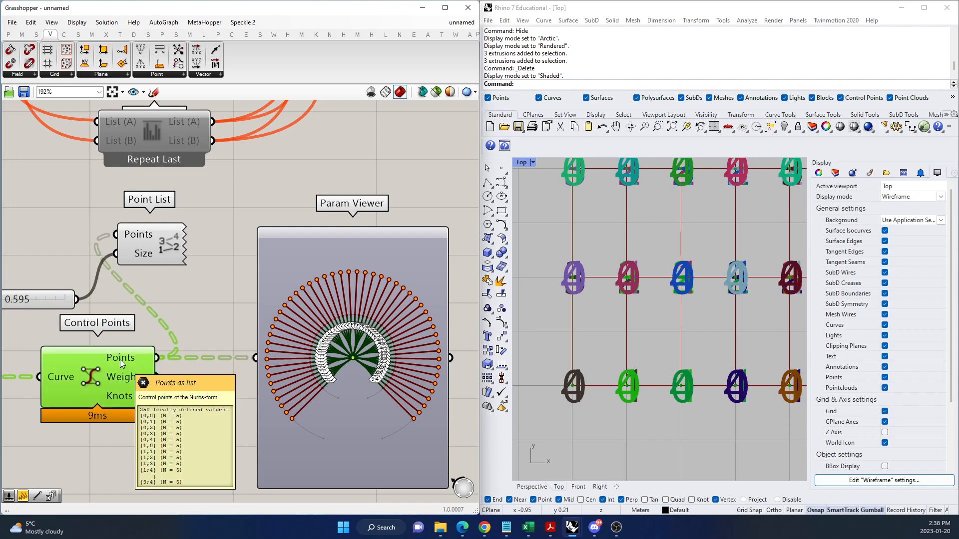
Add a Tree Item component below the Param Viewer and connect the Control Points' Points output to its Tree input.
{"action": "scroll", "coordinate": [178, 372], "scroll_direction": "down", "scroll_amount": 4}
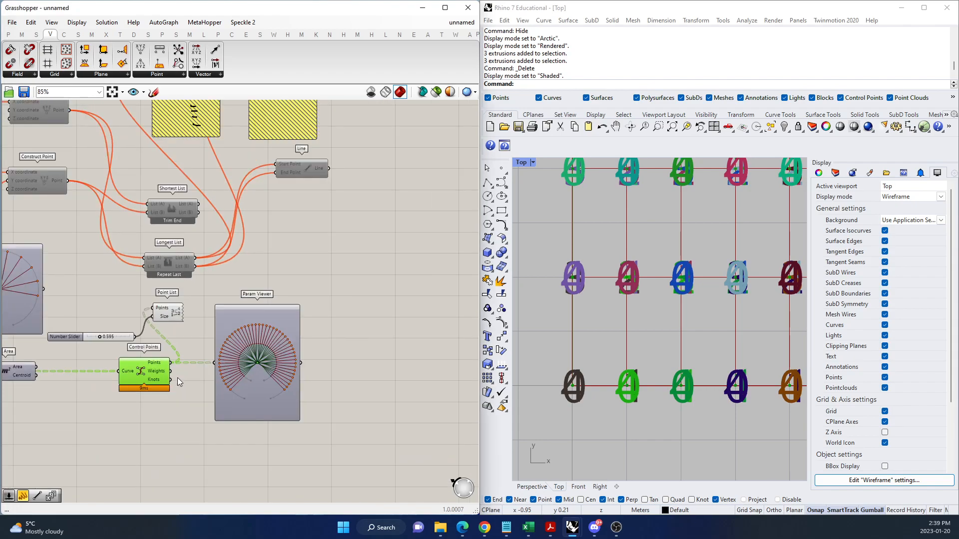
{"action": "scroll", "coordinate": [209, 430], "scroll_direction": "up", "scroll_amount": 2}
{"action": "double_click", "coordinate": [268, 459]}
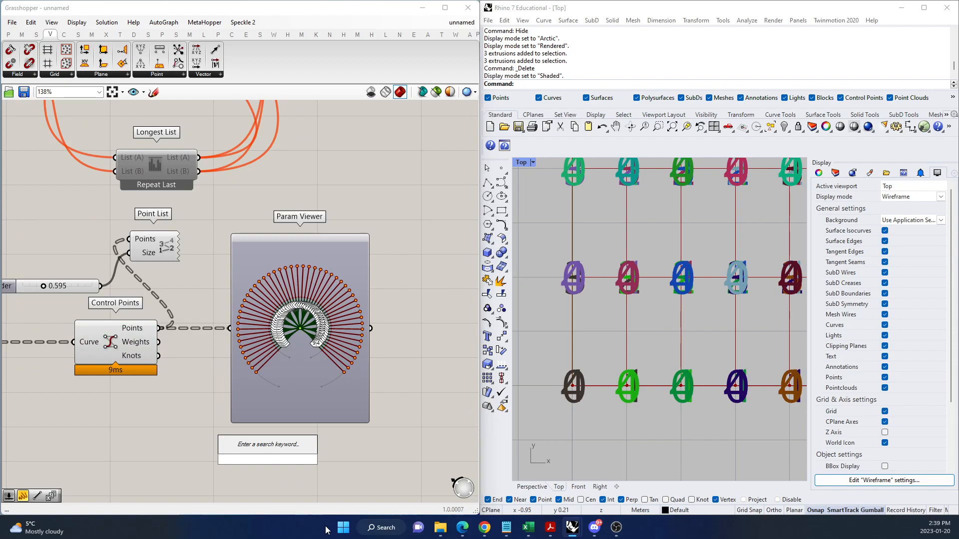
{"action": "type", "text": "tree l"}
{"action": "type", "text": "tem"}
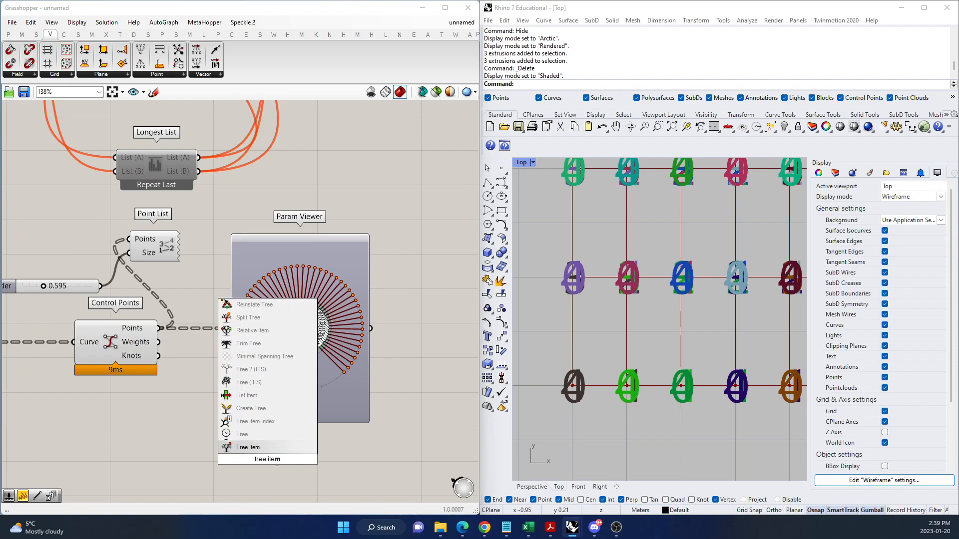
{"action": "left_click", "coordinate": [274, 445]}
{"action": "scroll", "coordinate": [263, 354], "scroll_direction": "down", "scroll_amount": 3}
{"action": "scroll", "coordinate": [245, 412], "scroll_direction": "up", "scroll_amount": 3}
{"action": "left_click_drag", "start_coordinate": [286, 424], "coordinate": [250, 436]}
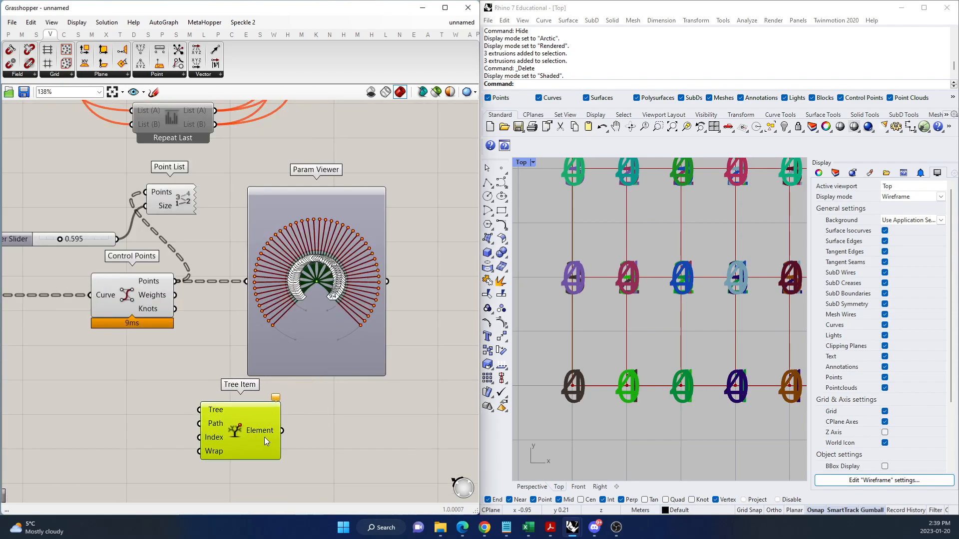
{"action": "left_click_drag", "start_coordinate": [178, 282], "coordinate": [252, 432]}
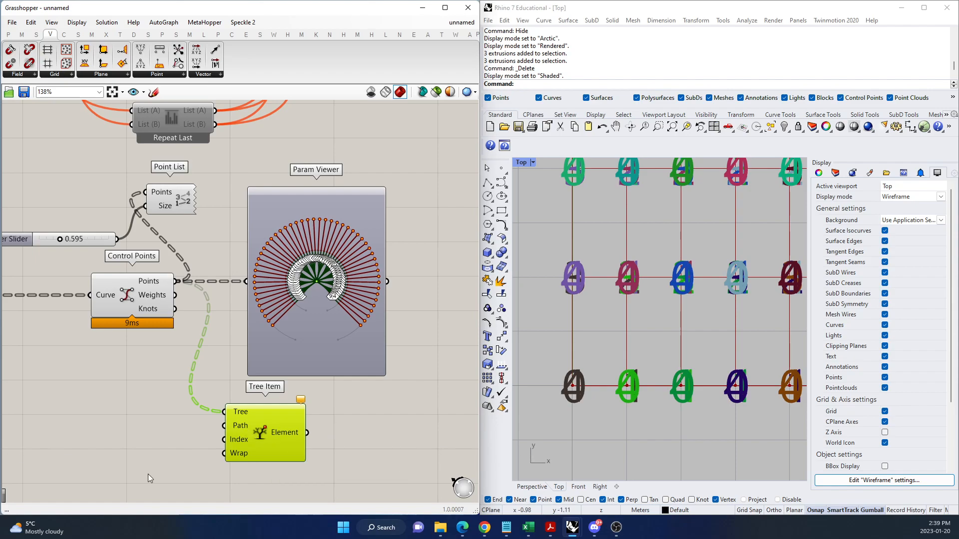
Add a Construct Path component beside Tree Item and connect its Branch output to the Path input.
{"action": "double_click", "coordinate": [116, 441]}
{"action": "type", "text": "c"}
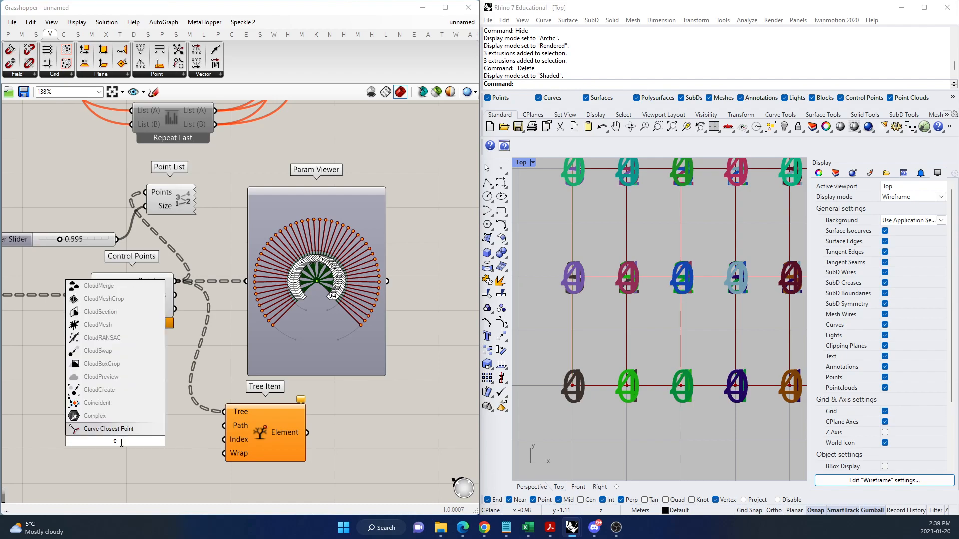
{"action": "type", "text": "onstruct path"}
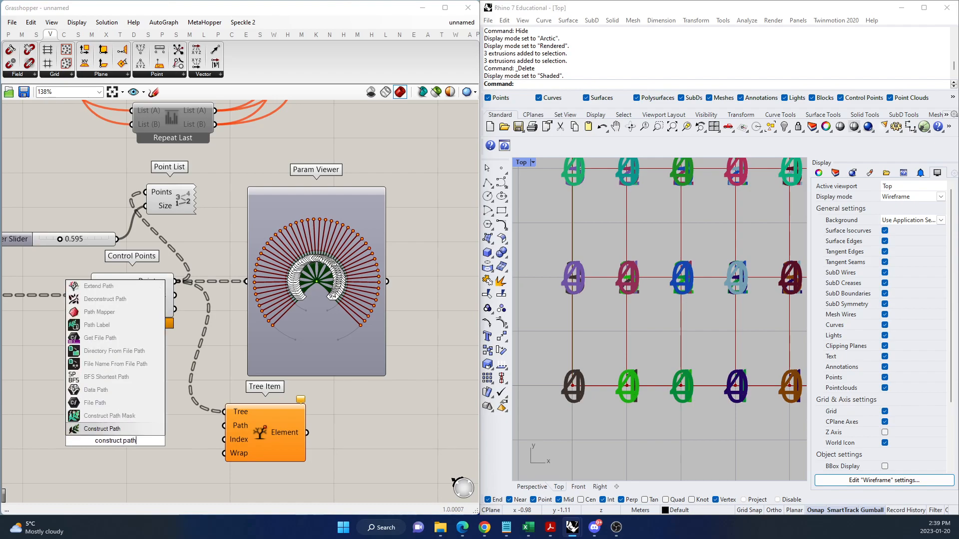
{"action": "left_click", "coordinate": [115, 428]}
{"action": "left_click_drag", "start_coordinate": [142, 446], "coordinate": [169, 431]}
Add a number slider set to 0, duplicate it, and connect both sliders to the Construct Path's Indices input.
{"action": "double_click", "coordinate": [71, 378]}
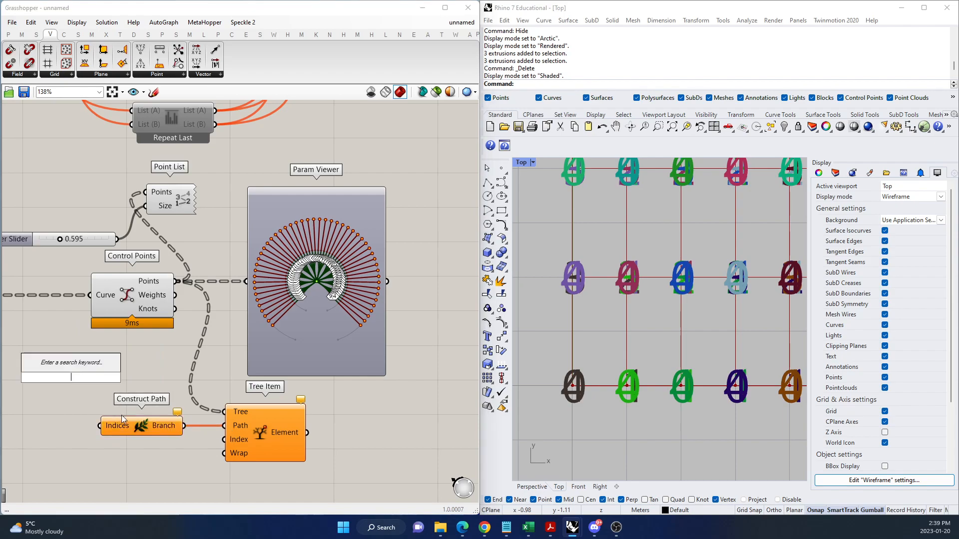
{"action": "type", "text": "0..."}
{"action": "key", "text": "Return"}
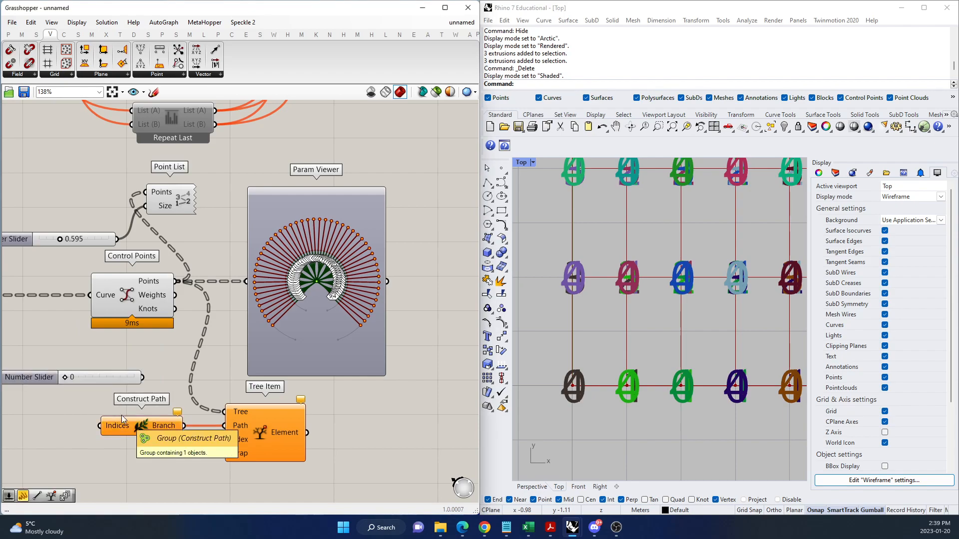
{"action": "left_click", "coordinate": [101, 377]}
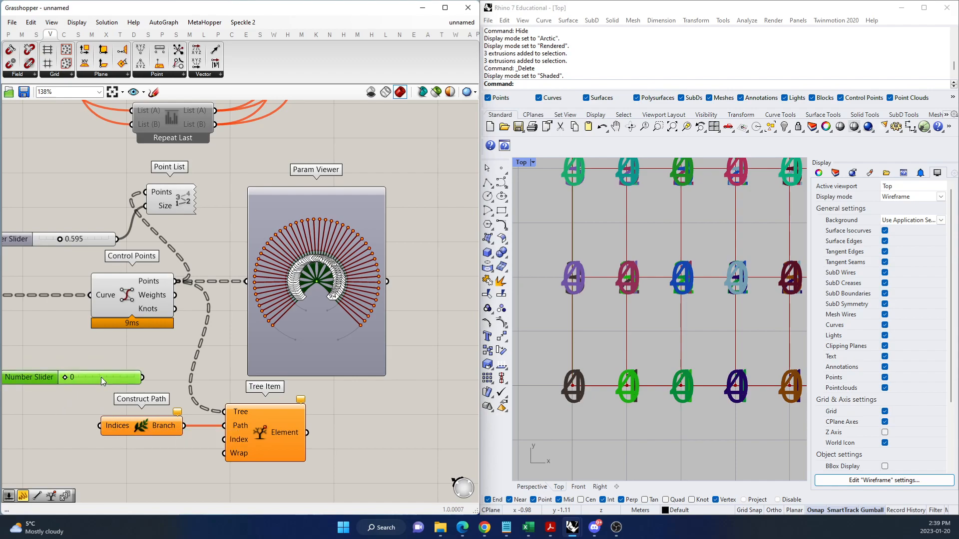
{"action": "key", "text": "ctrl+c"}
{"action": "key", "text": "ctrl+v"}
{"action": "left_click_drag", "start_coordinate": [109, 387], "coordinate": [100, 425]}
{"action": "left_click_drag", "start_coordinate": [143, 389], "coordinate": [100, 426], "text": "shift"}
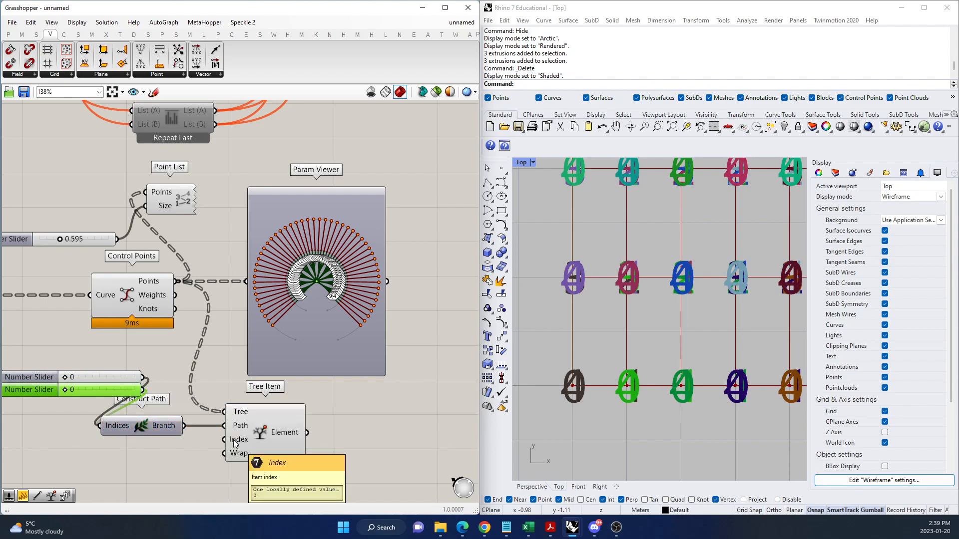
Connect the Tree Item's Element output to the Point List's Points input, replacing the Control Points connection.
{"action": "left_click", "coordinate": [289, 433]}
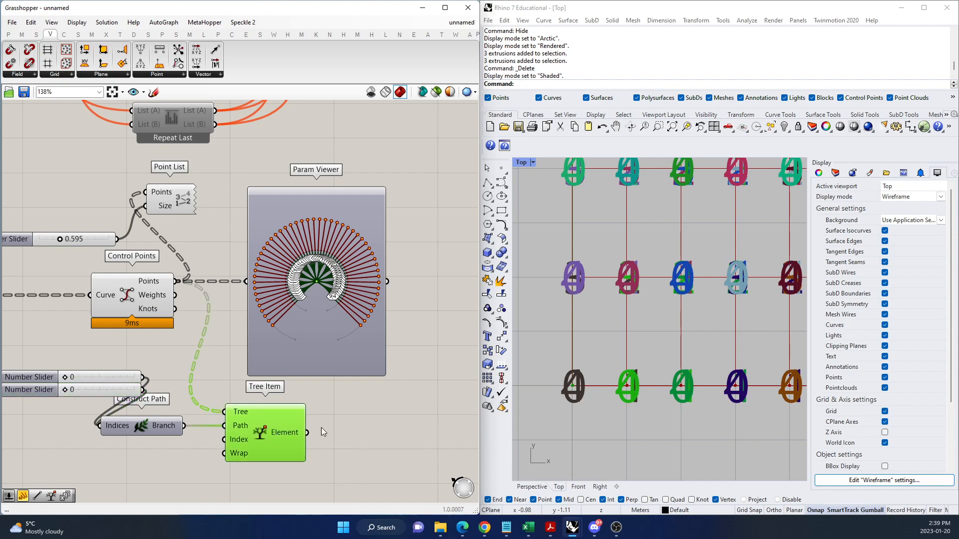
{"action": "left_click", "coordinate": [153, 301]}
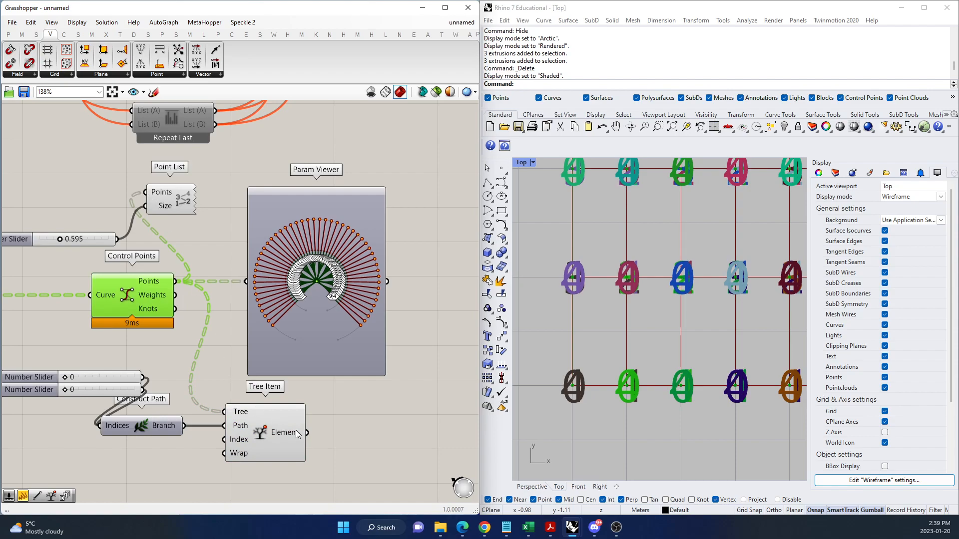
{"action": "left_click_drag", "start_coordinate": [307, 433], "coordinate": [152, 200]}
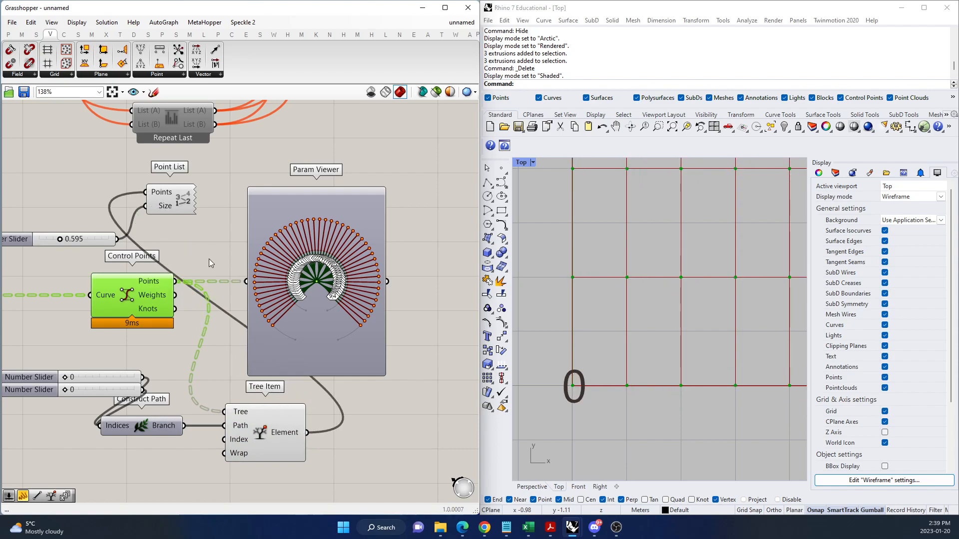
{"action": "scroll", "coordinate": [320, 413], "scroll_direction": "down", "scroll_amount": 3}
{"action": "scroll", "coordinate": [170, 448], "scroll_direction": "up", "scroll_amount": 4}
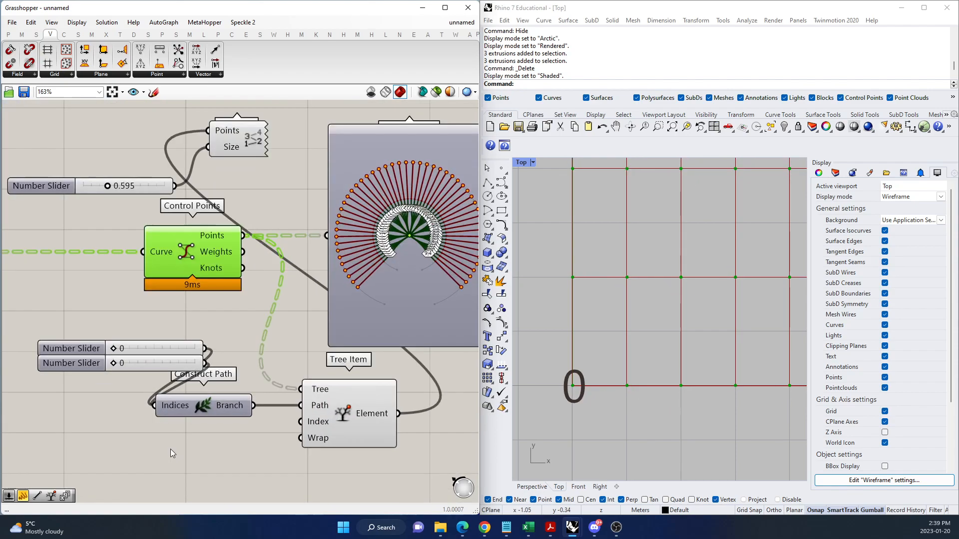
Compare the two path index sliders with the first branch path labels in the control points' tree diagram.
{"action": "mouse_move", "coordinate": [104, 349]}
{"action": "left_mouse_down"}
{"action": "mouse_move", "coordinate": [124, 351]}
{"action": "mouse_move", "coordinate": [109, 351]}
{"action": "left_mouse_up"}
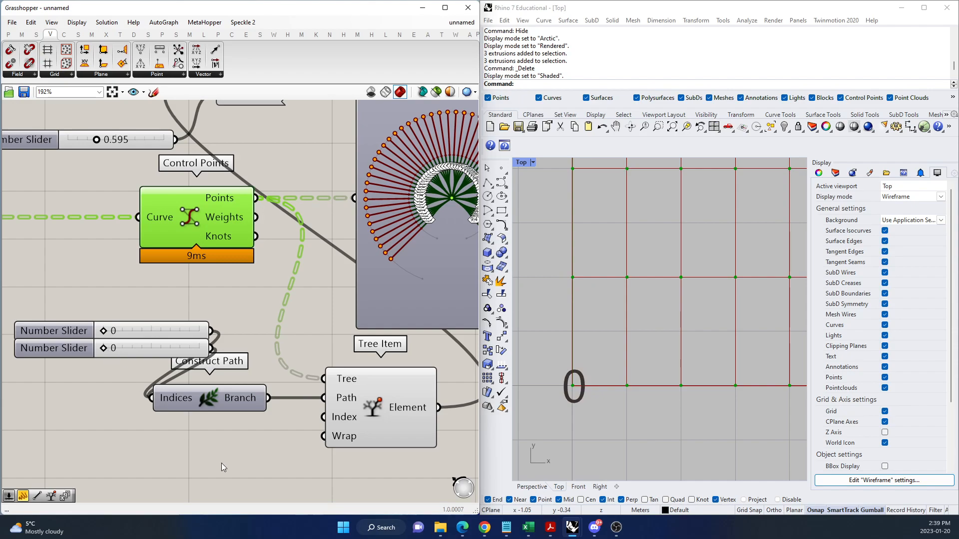
{"action": "left_click_drag", "start_coordinate": [104, 330], "coordinate": [132, 332]}
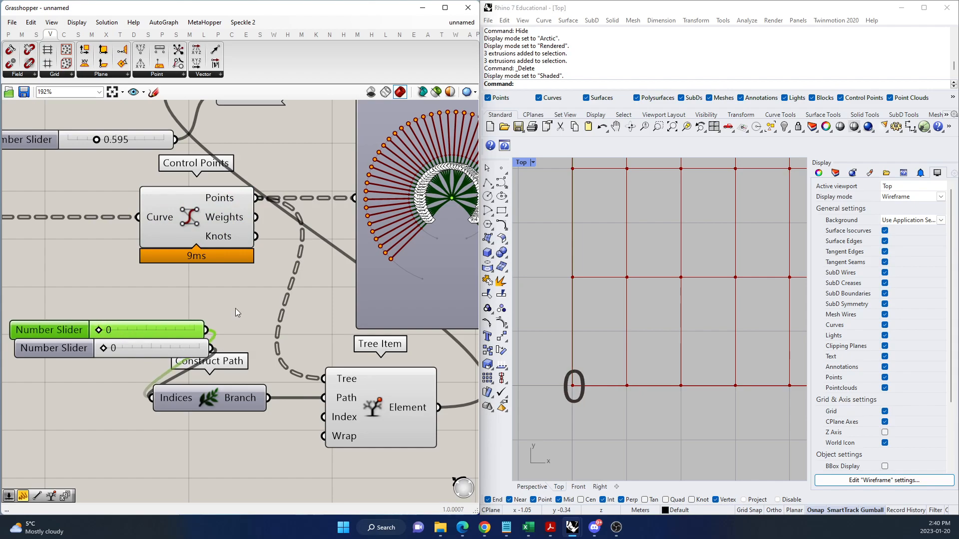
{"action": "scroll", "coordinate": [442, 208], "scroll_direction": "up", "scroll_amount": 5}
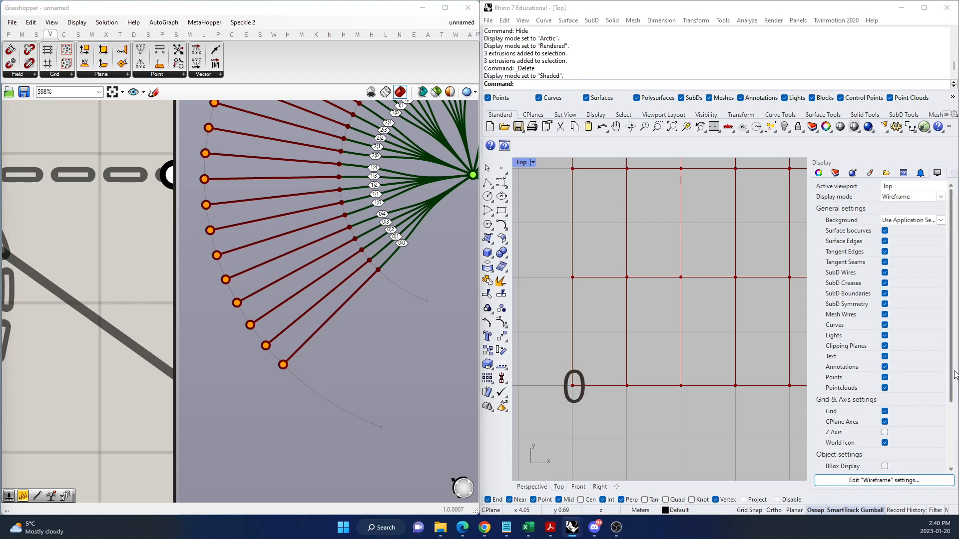
{"action": "scroll", "coordinate": [553, 351], "scroll_direction": "down", "scroll_amount": 4}
{"action": "scroll", "coordinate": [221, 362], "scroll_direction": "down", "scroll_amount": 6}
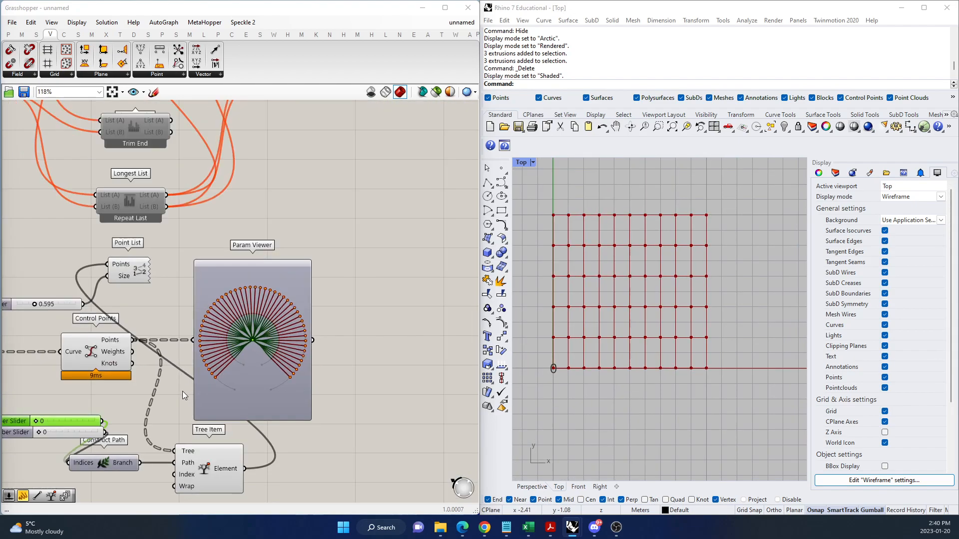
{"action": "scroll", "coordinate": [58, 356], "scroll_direction": "up", "scroll_amount": 3}
{"action": "left_click", "coordinate": [200, 363]}
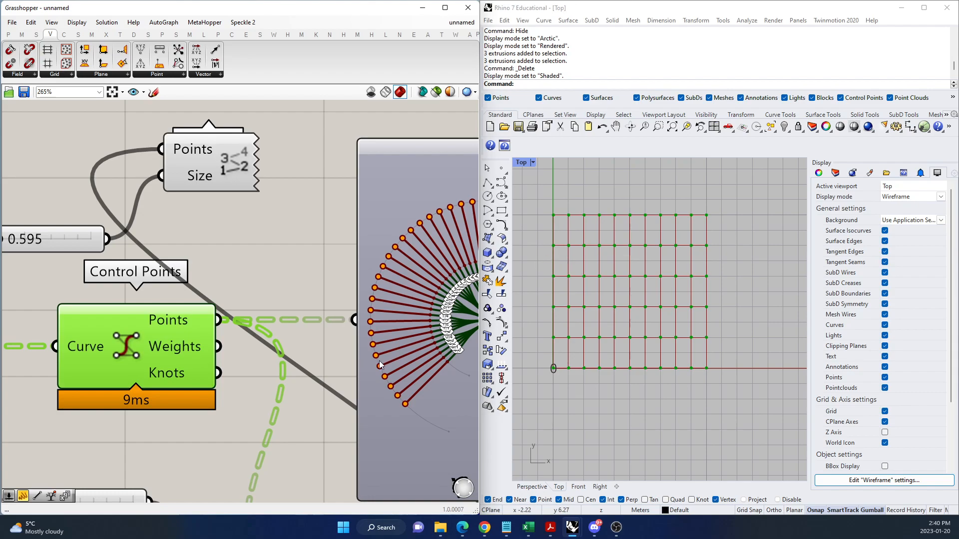
{"action": "scroll", "coordinate": [457, 376], "scroll_direction": "up", "scroll_amount": 5}
{"action": "scroll", "coordinate": [458, 379], "scroll_direction": "up", "scroll_amount": 3}
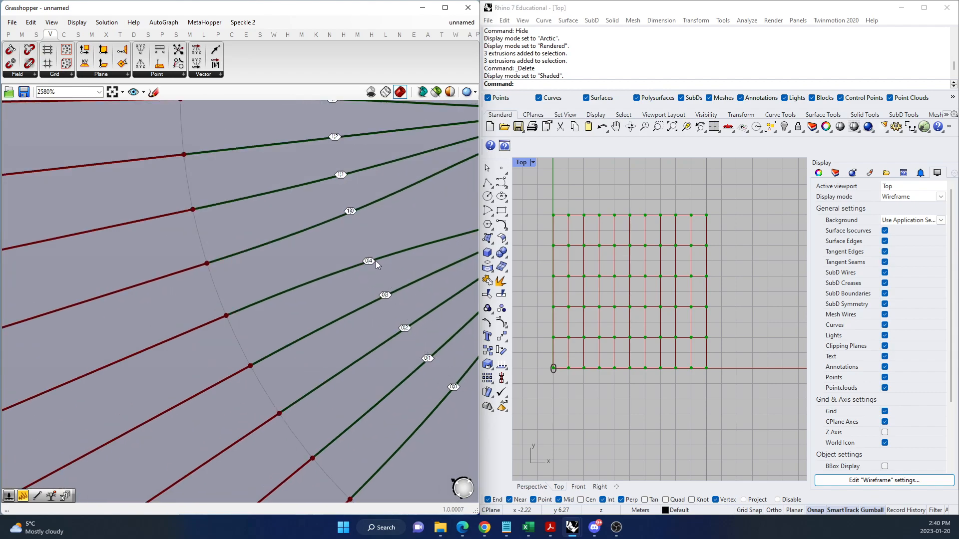
{"action": "scroll", "coordinate": [379, 215], "scroll_direction": "down", "scroll_amount": 8}
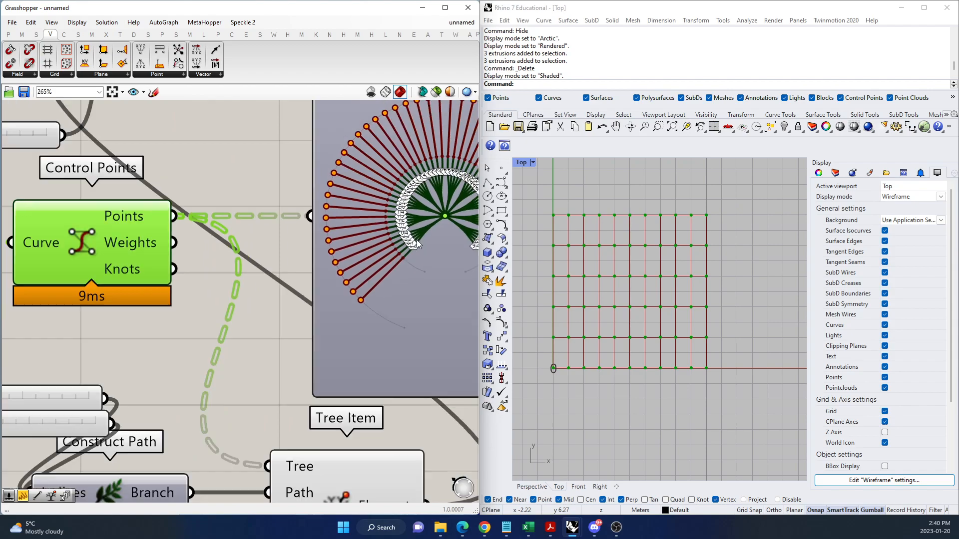
{"action": "scroll", "coordinate": [417, 244], "scroll_direction": "down", "scroll_amount": 2}
{"action": "scroll", "coordinate": [105, 385], "scroll_direction": "up", "scroll_amount": 3}
{"action": "left_click_drag", "start_coordinate": [71, 370], "coordinate": [71, 369]}
{"action": "mouse_move", "coordinate": [63, 337]}
{"action": "left_mouse_down"}
{"action": "mouse_move", "coordinate": [71, 337]}
{"action": "mouse_move", "coordinate": [63, 337]}
{"action": "left_mouse_up"}
{"action": "scroll", "coordinate": [225, 369], "scroll_direction": "down", "scroll_amount": 1}
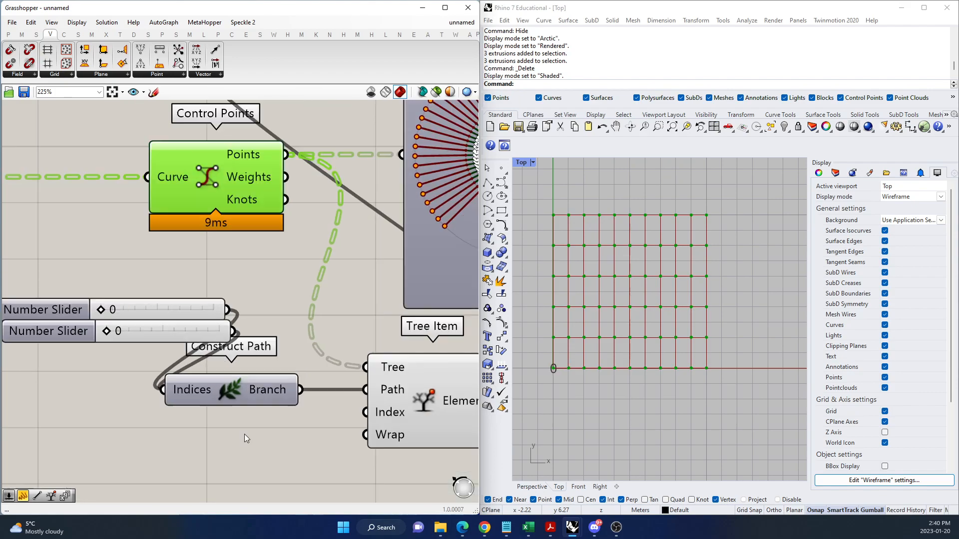
Add a number slider for the Tree Item's Index input, set it to 1, and align the second path slider under the first.
{"action": "double_click", "coordinate": [245, 428]}
{"action": "type", "text": "number slider"}
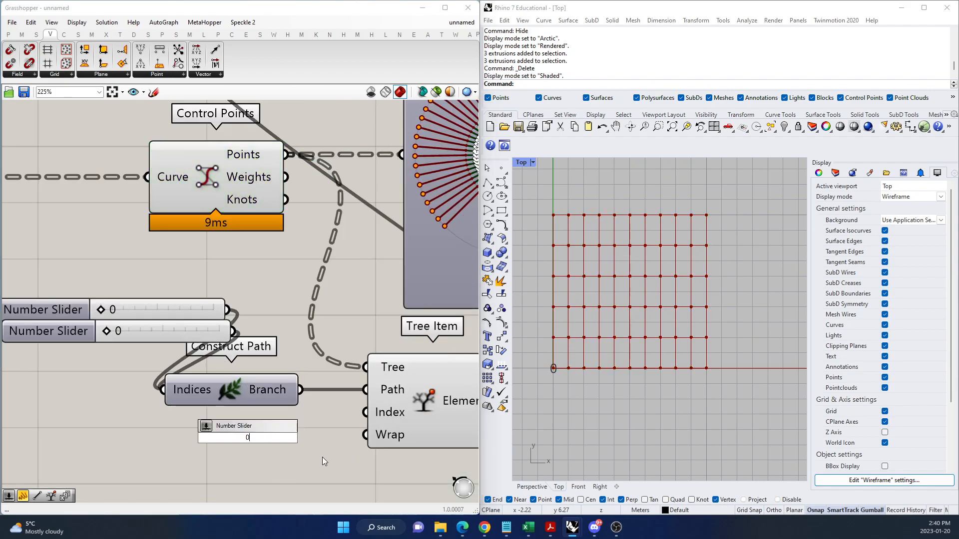
{"action": "key", "text": "Return"}
{"action": "left_click_drag", "start_coordinate": [319, 446], "coordinate": [289, 443]}
{"action": "left_click_drag", "start_coordinate": [208, 438], "coordinate": [220, 438]}
{"action": "mouse_move", "coordinate": [108, 331]}
{"action": "left_mouse_down"}
{"action": "mouse_move", "coordinate": [119, 332]}
{"action": "mouse_move", "coordinate": [108, 335]}
{"action": "left_mouse_up"}
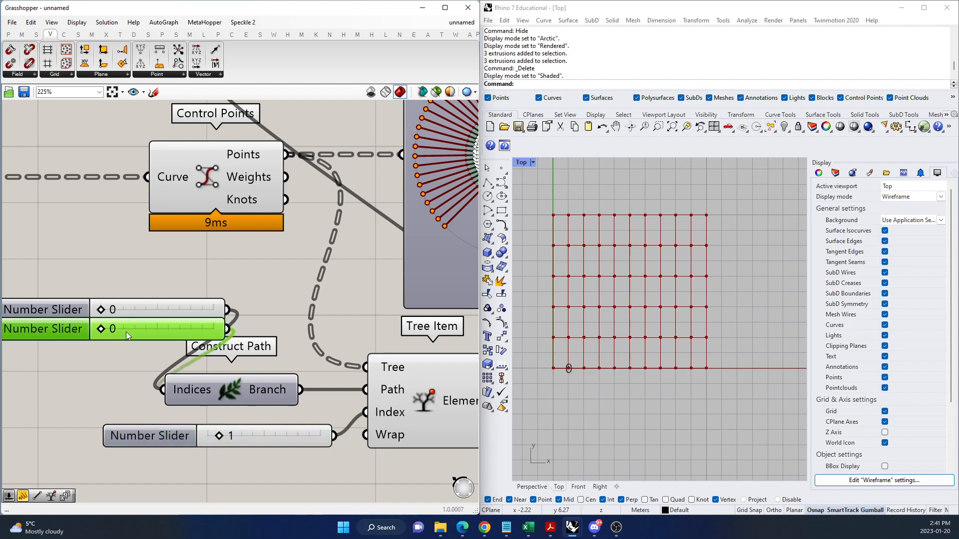
Examine how the branches group around the centre of the Param Viewer's tree diagram.
{"action": "scroll", "coordinate": [118, 402], "scroll_direction": "down", "scroll_amount": 3}
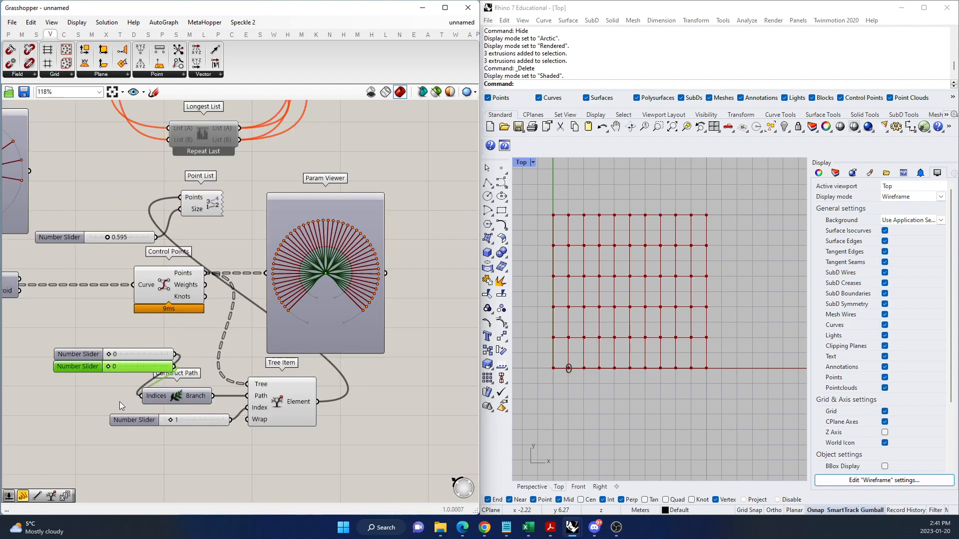
{"action": "scroll", "coordinate": [321, 275], "scroll_direction": "up", "scroll_amount": 10}
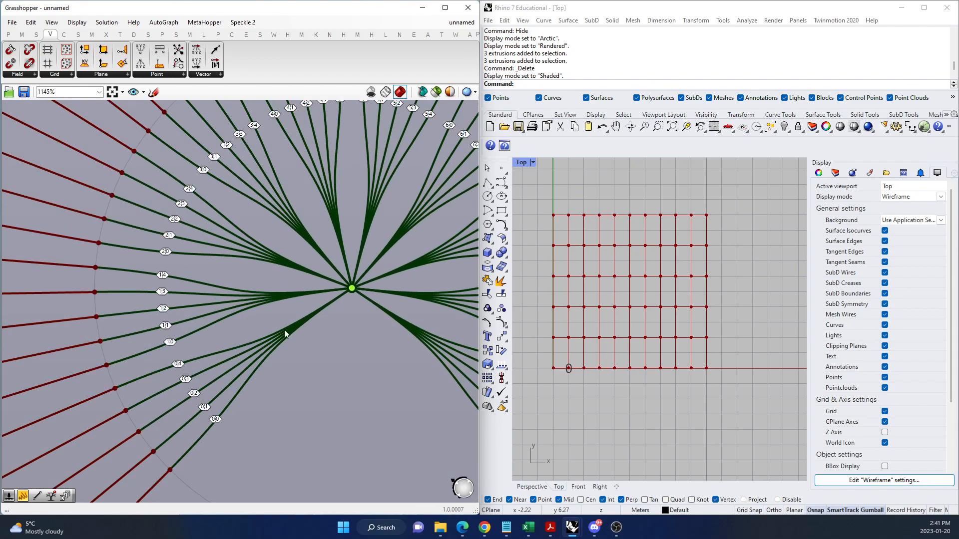
{"action": "scroll", "coordinate": [162, 378], "scroll_direction": "up", "scroll_amount": 4}
{"action": "scroll", "coordinate": [166, 376], "scroll_direction": "down", "scroll_amount": 2}
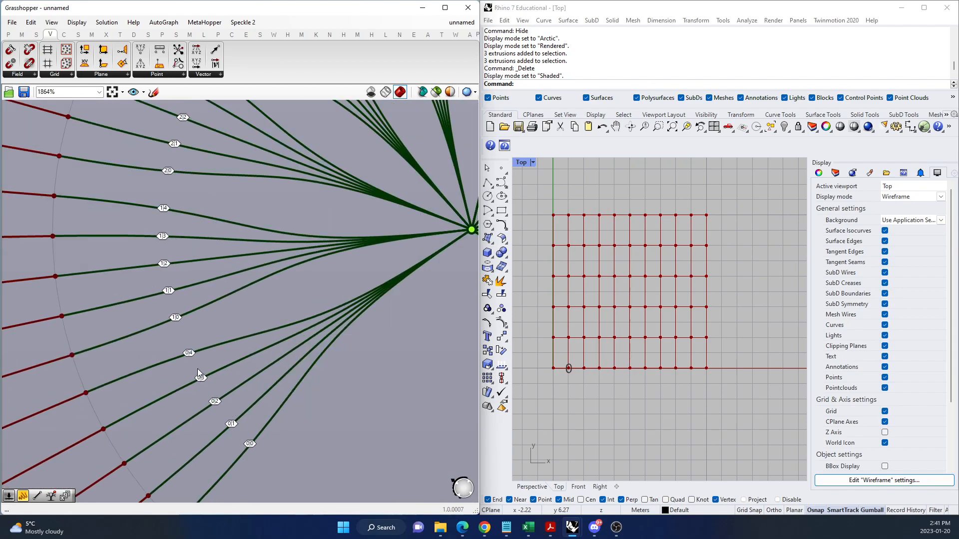
{"action": "scroll", "coordinate": [197, 373], "scroll_direction": "down", "scroll_amount": 6}
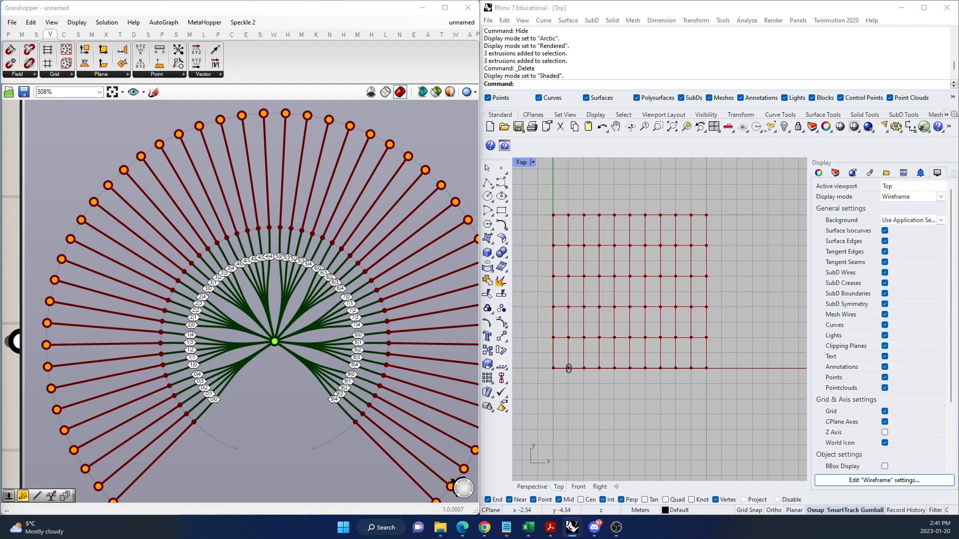
{"action": "scroll", "coordinate": [244, 344], "scroll_direction": "down", "scroll_amount": 8}
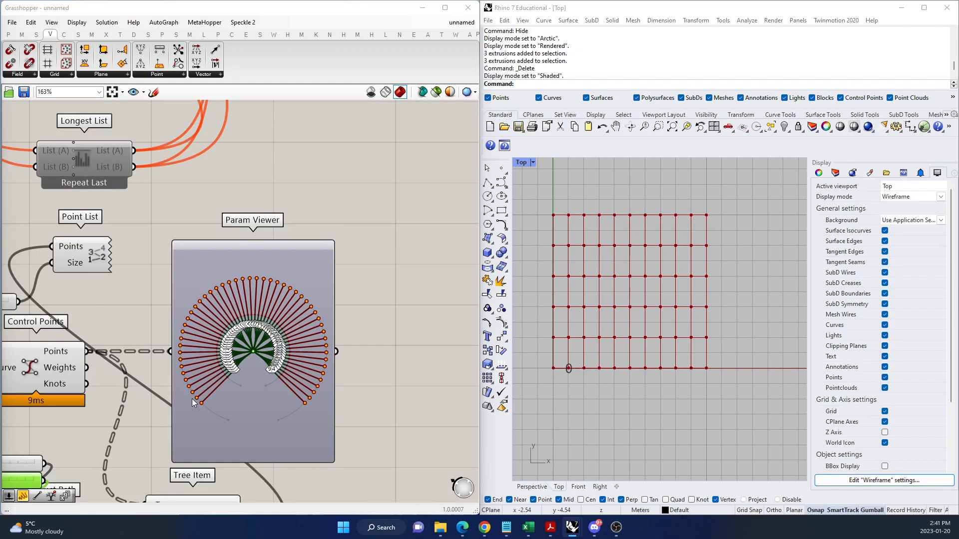
{"action": "scroll", "coordinate": [131, 415], "scroll_direction": "up", "scroll_amount": 2}
Add a Panel beside the Param Viewer, connect the Control Points' Points output to it, and lengthen it to list several branches.
{"action": "double_click", "coordinate": [428, 241]}
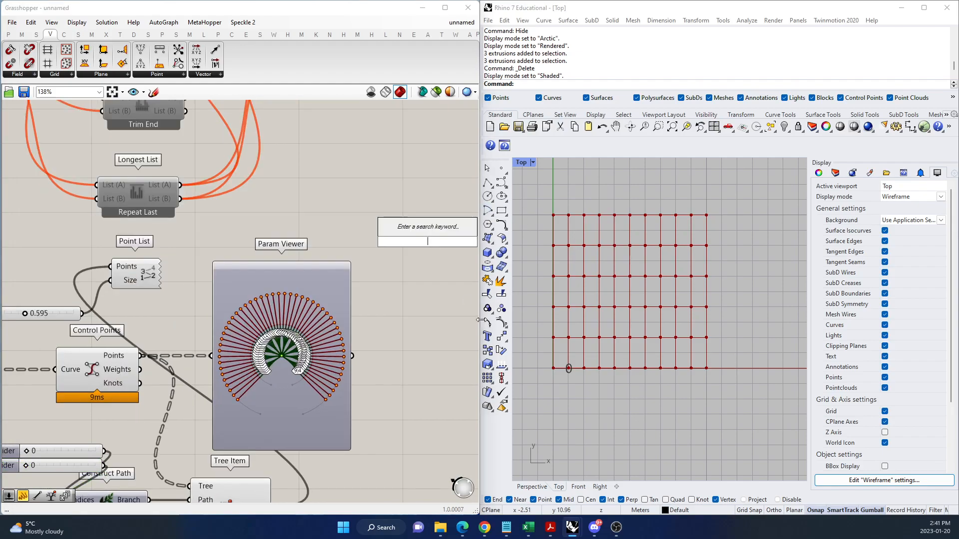
{"action": "type", "text": "//"}
{"action": "key", "text": "Return"}
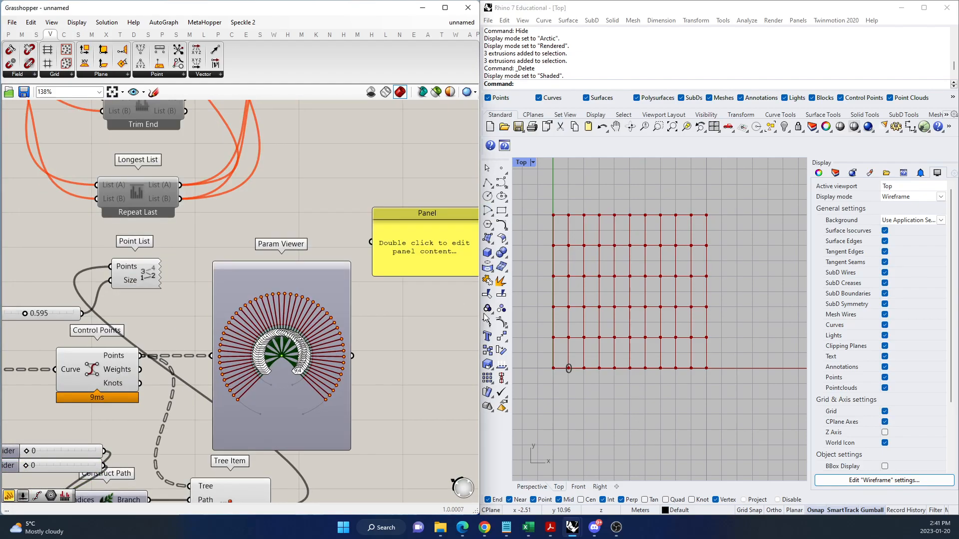
{"action": "left_click_drag", "start_coordinate": [142, 356], "coordinate": [370, 246]}
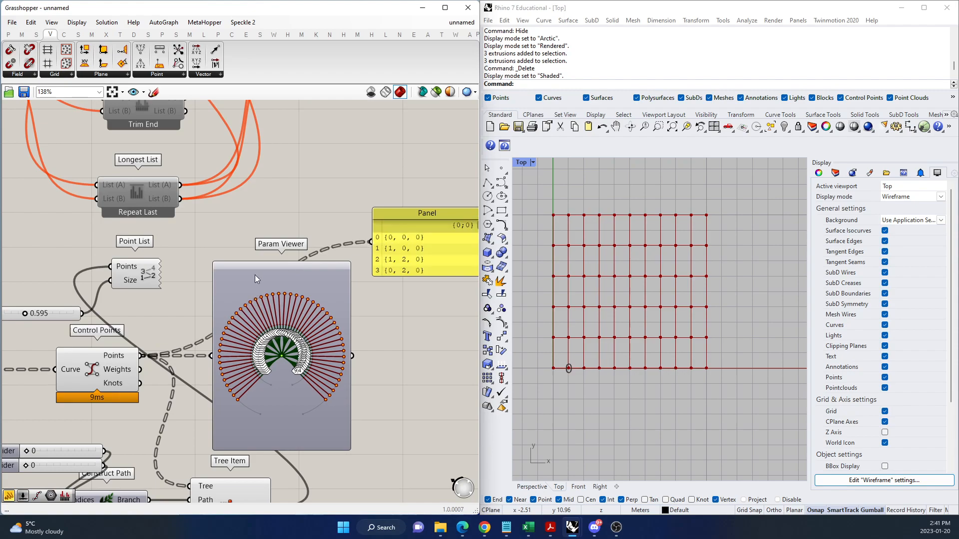
{"action": "scroll", "coordinate": [259, 276], "scroll_direction": "down", "scroll_amount": 3}
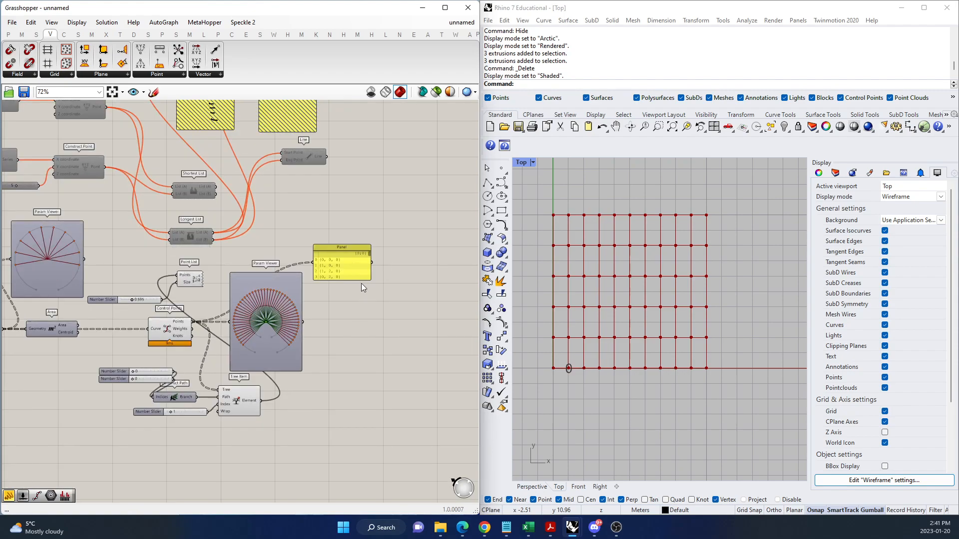
{"action": "left_click_drag", "start_coordinate": [361, 280], "coordinate": [379, 420]}
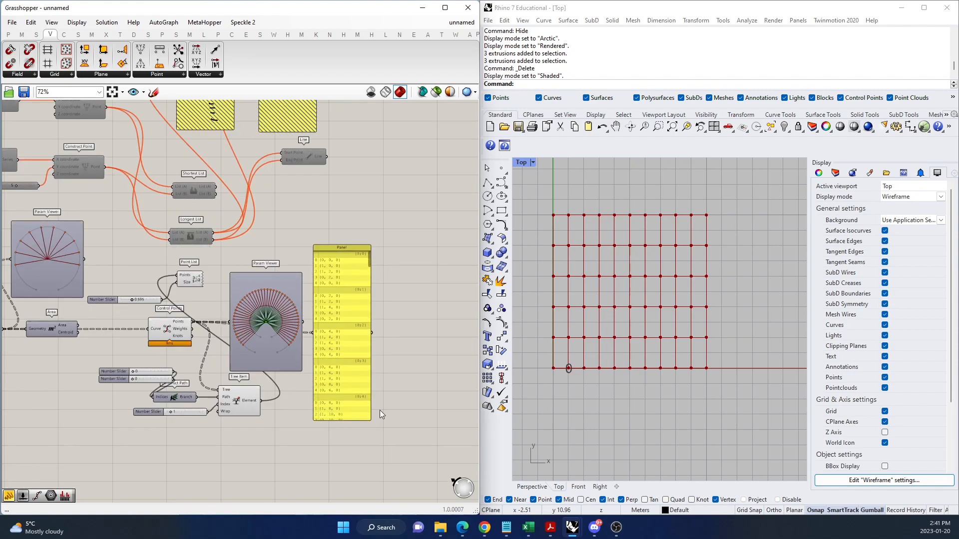
Compare the branch paths and point lists in the Panel with the tree diagram and the control points in the viewport.
{"action": "scroll", "coordinate": [339, 260], "scroll_direction": "up", "scroll_amount": 5}
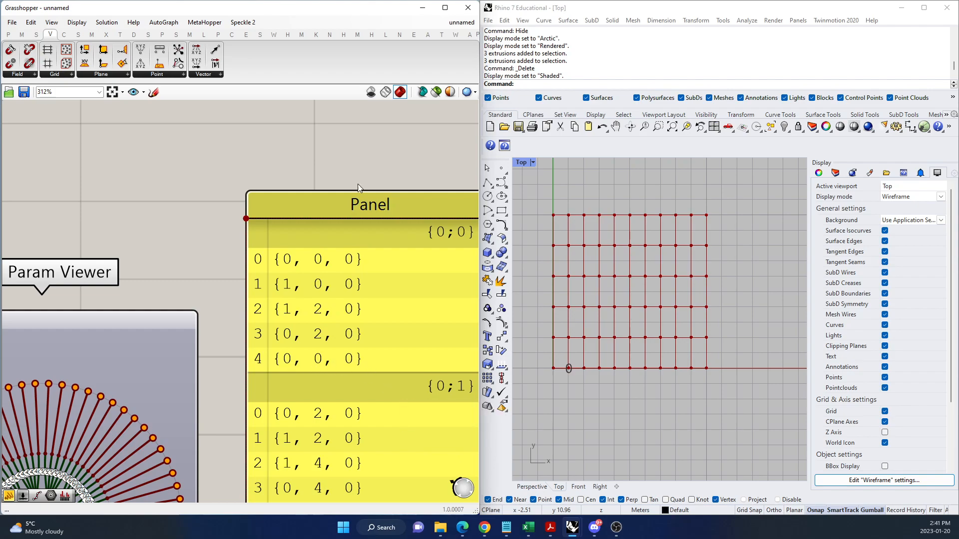
{"action": "scroll", "coordinate": [320, 254], "scroll_direction": "down", "scroll_amount": 5}
{"action": "scroll", "coordinate": [315, 269], "scroll_direction": "up", "scroll_amount": 5}
{"action": "scroll", "coordinate": [257, 371], "scroll_direction": "up", "scroll_amount": 3}
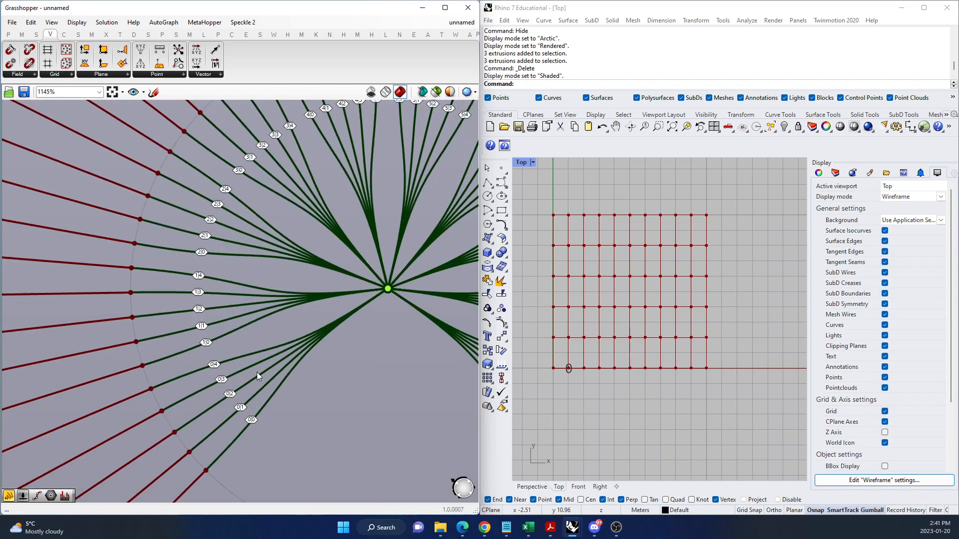
{"action": "scroll", "coordinate": [249, 382], "scroll_direction": "up", "scroll_amount": 2}
{"action": "scroll", "coordinate": [242, 385], "scroll_direction": "down", "scroll_amount": 4}
{"action": "scroll", "coordinate": [232, 402], "scroll_direction": "down", "scroll_amount": 6}
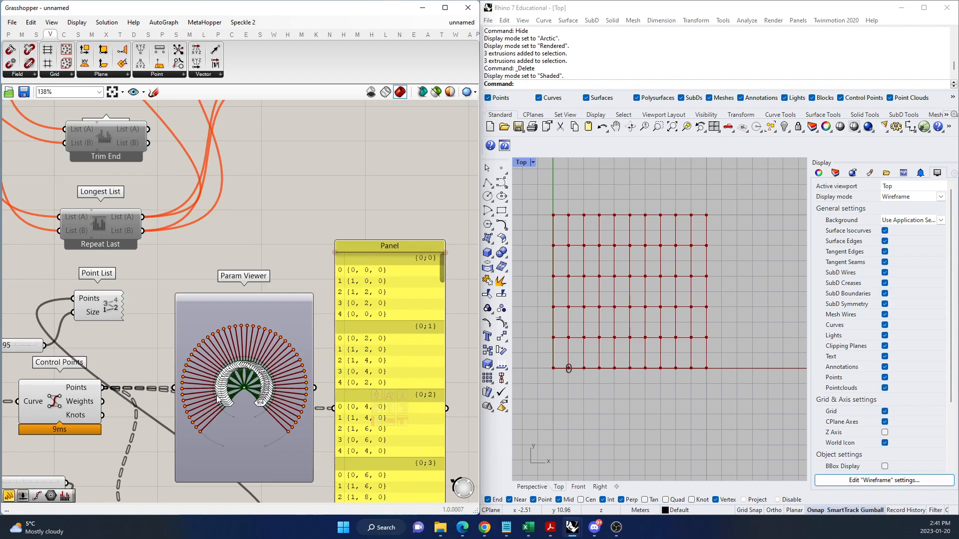
{"action": "left_click_drag", "start_coordinate": [308, 381], "coordinate": [322, 370]}
{"action": "left_click", "coordinate": [388, 382]}
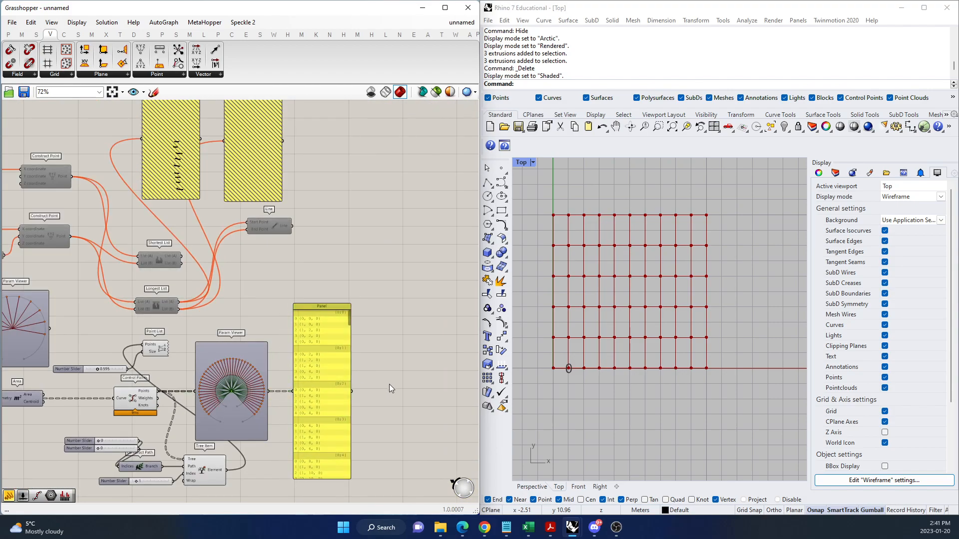
{"action": "scroll", "coordinate": [134, 401], "scroll_direction": "up", "scroll_amount": 7}
{"action": "left_click", "coordinate": [139, 401]}
{"action": "scroll", "coordinate": [372, 379], "scroll_direction": "down", "scroll_amount": 7}
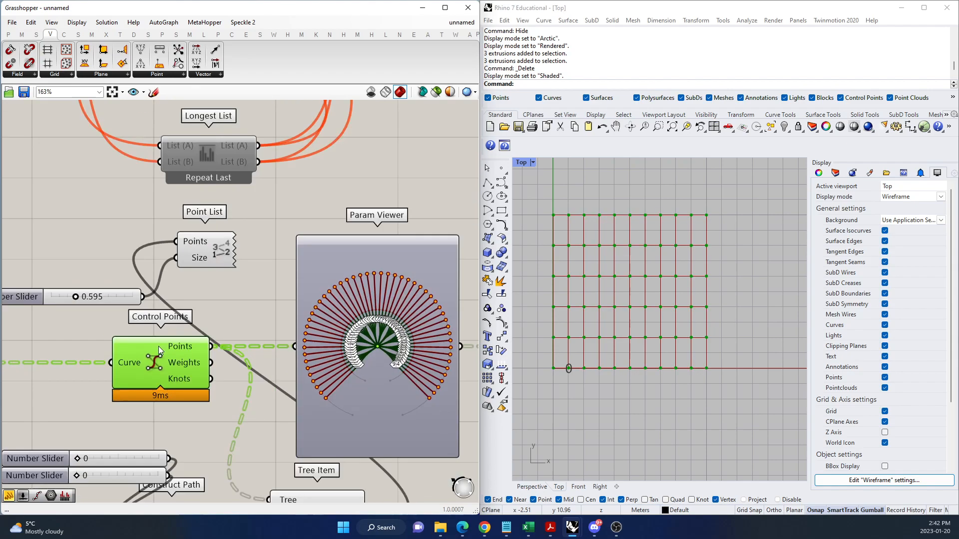
Inspect the tree diagram's branch labels and switch the Param Viewer to its text list of branches.
{"action": "scroll", "coordinate": [397, 291], "scroll_direction": "up", "scroll_amount": 10}
{"action": "scroll", "coordinate": [397, 293], "scroll_direction": "up", "scroll_amount": 3}
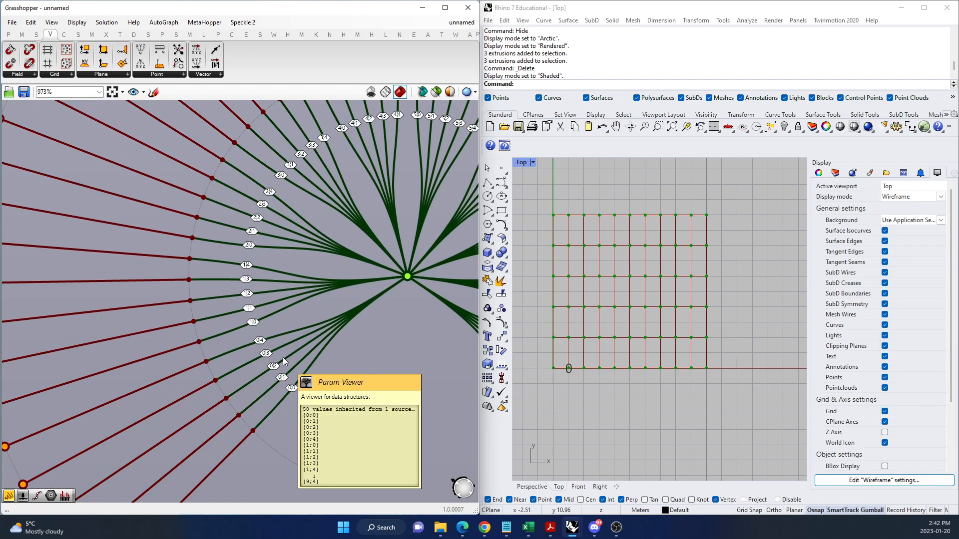
{"action": "scroll", "coordinate": [284, 362], "scroll_direction": "down", "scroll_amount": 8}
{"action": "double_click", "coordinate": [327, 400]}
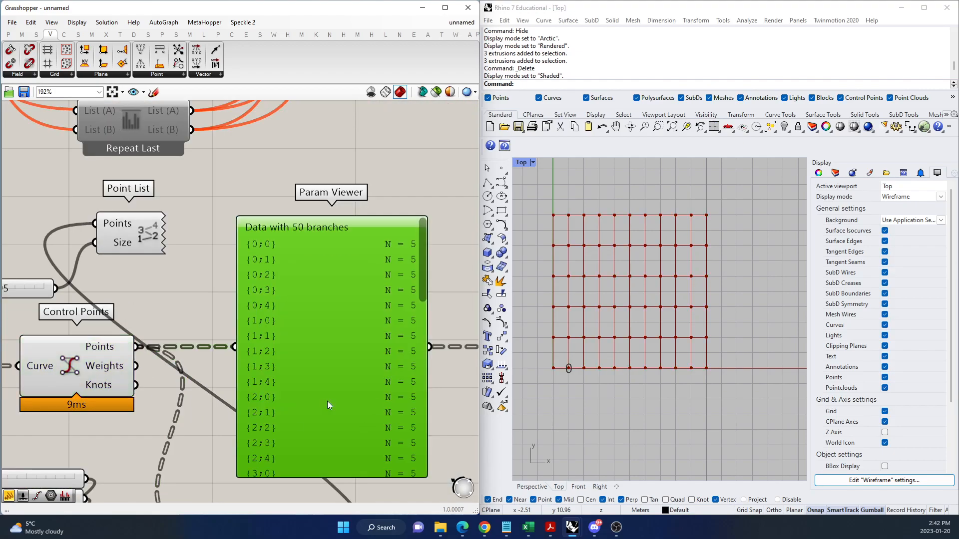
Switch the grid cells' Param Viewer to its text list and compare its branch paths with the Control Points' branch list.
{"action": "scroll", "coordinate": [256, 248], "scroll_direction": "down", "scroll_amount": 5}
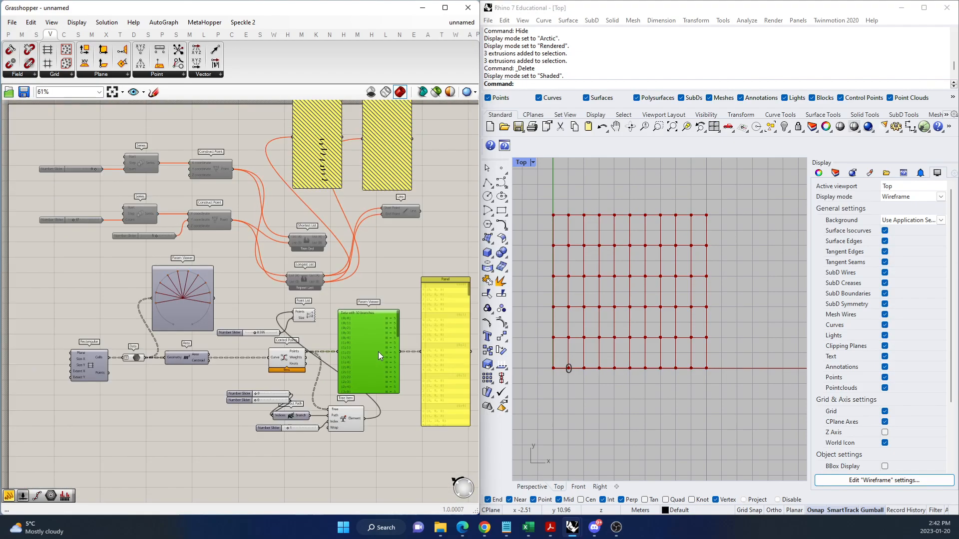
{"action": "scroll", "coordinate": [157, 303], "scroll_direction": "up", "scroll_amount": 5}
{"action": "double_click", "coordinate": [239, 315]}
{"action": "scroll", "coordinate": [152, 229], "scroll_direction": "up", "scroll_amount": 3}
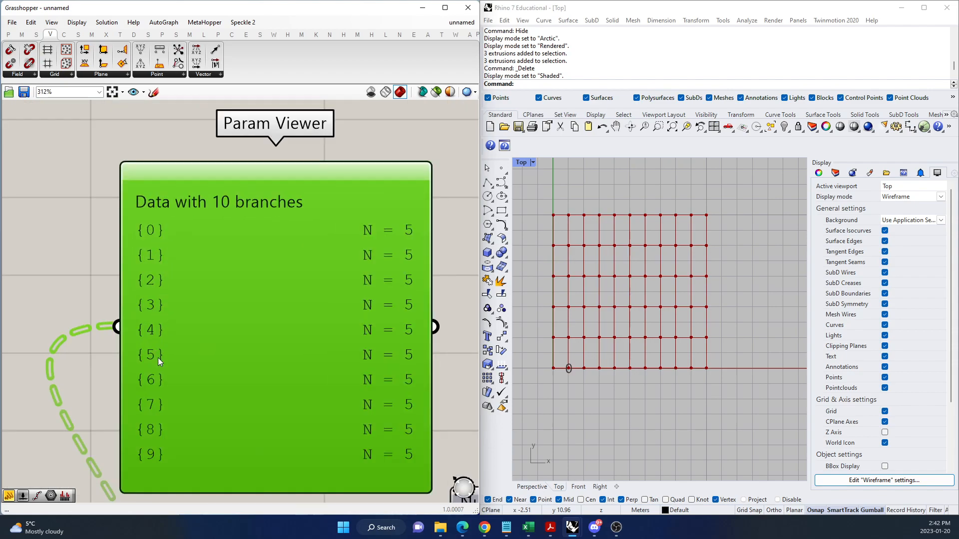
{"action": "scroll", "coordinate": [199, 310], "scroll_direction": "down", "scroll_amount": 6}
{"action": "scroll", "coordinate": [108, 408], "scroll_direction": "up", "scroll_amount": 4}
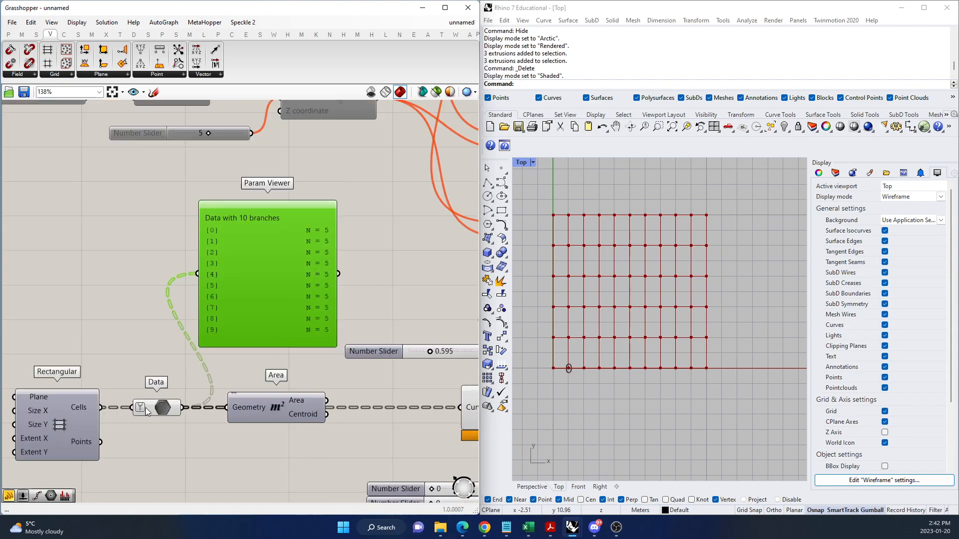
{"action": "scroll", "coordinate": [89, 398], "scroll_direction": "down", "scroll_amount": 8}
{"action": "scroll", "coordinate": [227, 399], "scroll_direction": "up", "scroll_amount": 6}
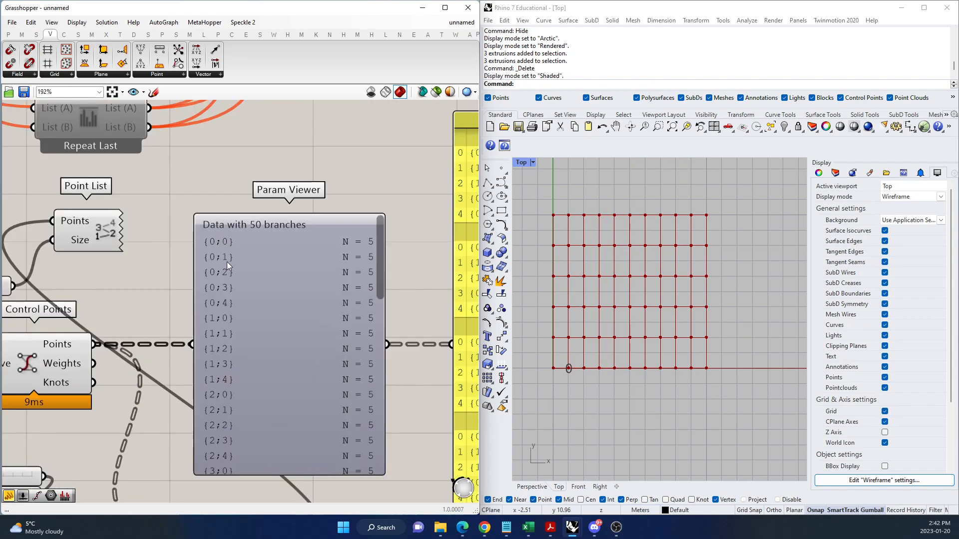
Switch the Control Points' Param Viewer back to its tree diagram and inspect the outer branch ends and their path labels.
{"action": "double_click", "coordinate": [266, 289]}
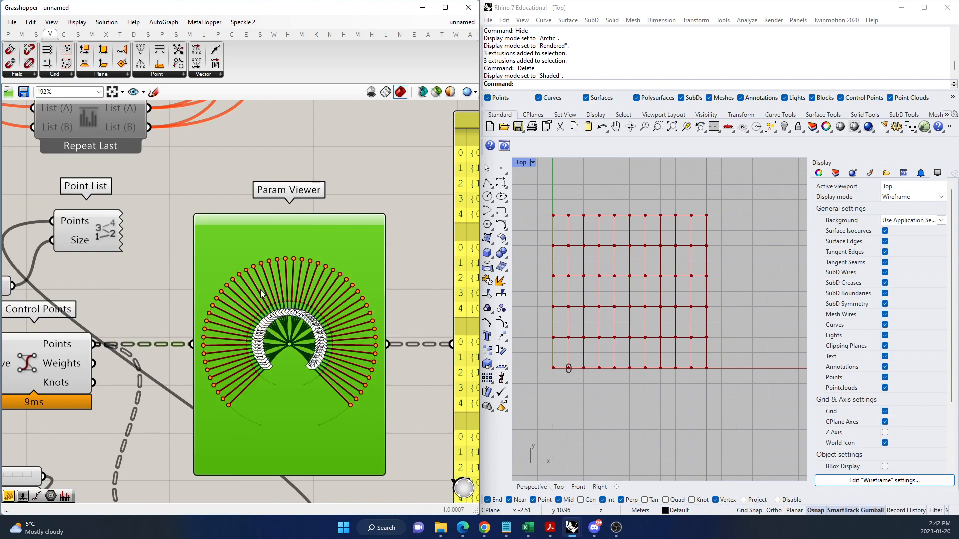
{"action": "scroll", "coordinate": [215, 404], "scroll_direction": "up", "scroll_amount": 5}
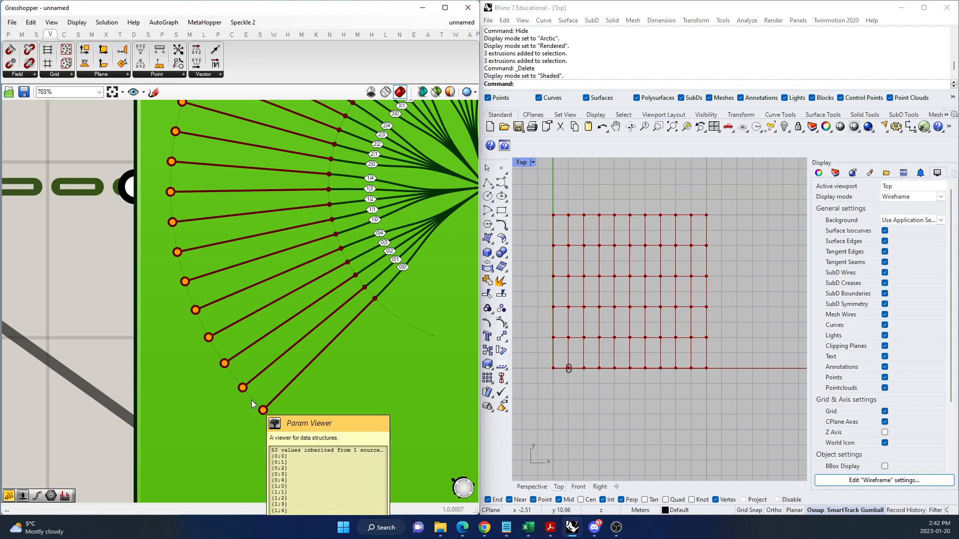
{"action": "scroll", "coordinate": [213, 370], "scroll_direction": "down", "scroll_amount": 10}
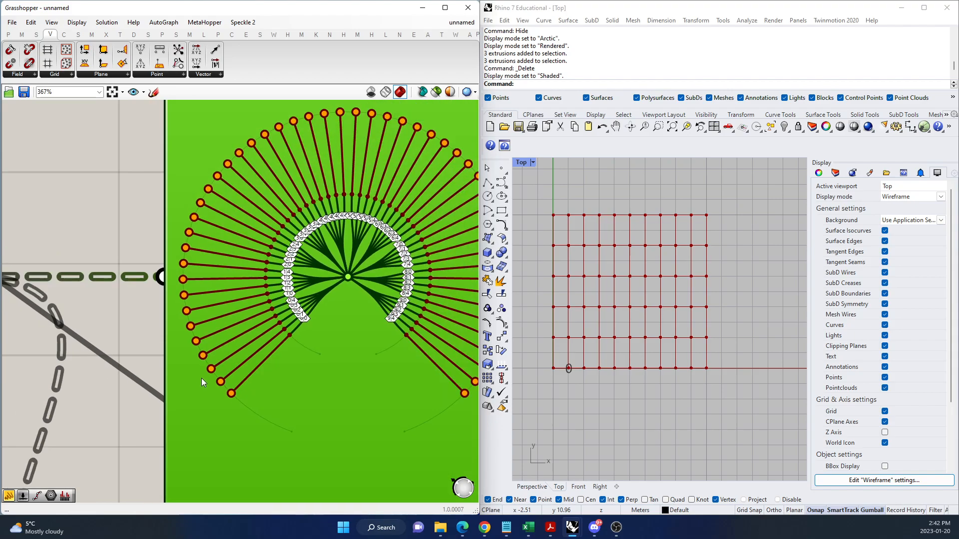
{"action": "scroll", "coordinate": [313, 336], "scroll_direction": "up", "scroll_amount": 4}
{"action": "left_click", "coordinate": [367, 437]}
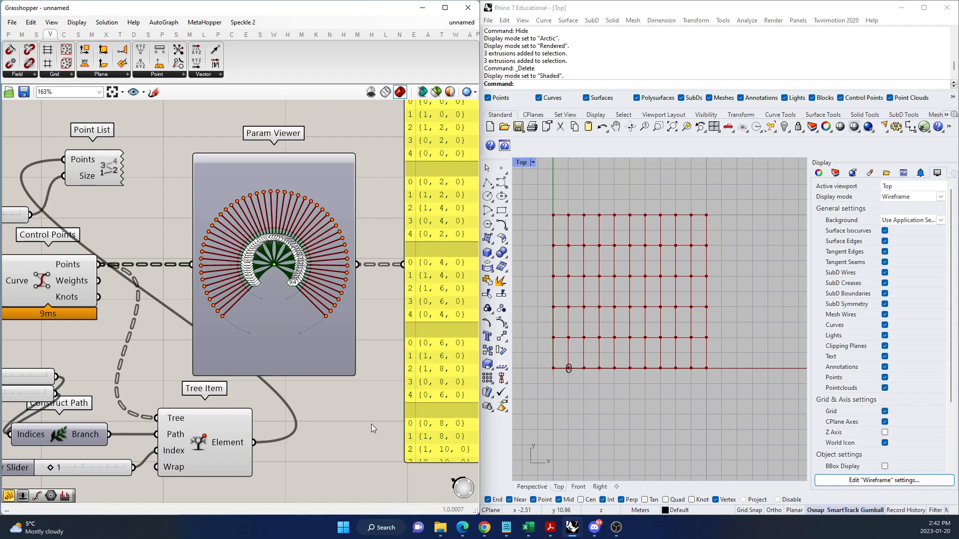
{"action": "scroll", "coordinate": [301, 358], "scroll_direction": "down", "scroll_amount": 7}
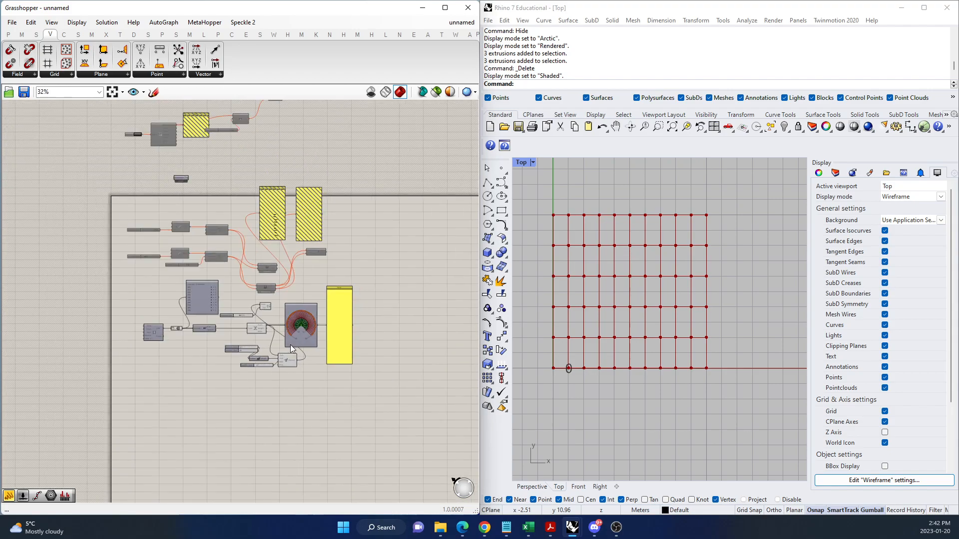
{"action": "scroll", "coordinate": [310, 350], "scroll_direction": "down", "scroll_amount": 2}
{"action": "left_click_drag", "start_coordinate": [370, 372], "coordinate": [167, 298]}
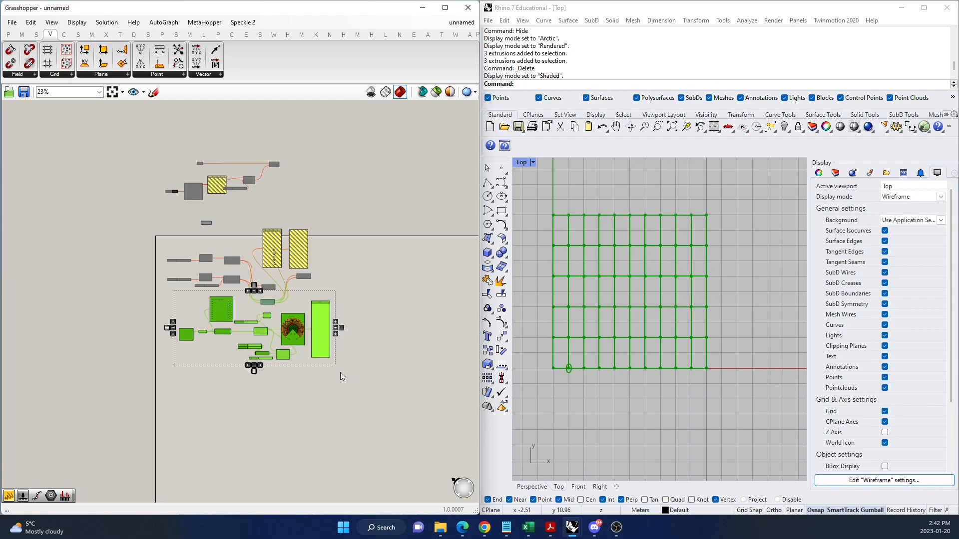
{"action": "scroll", "coordinate": [302, 324], "scroll_direction": "up", "scroll_amount": 6}
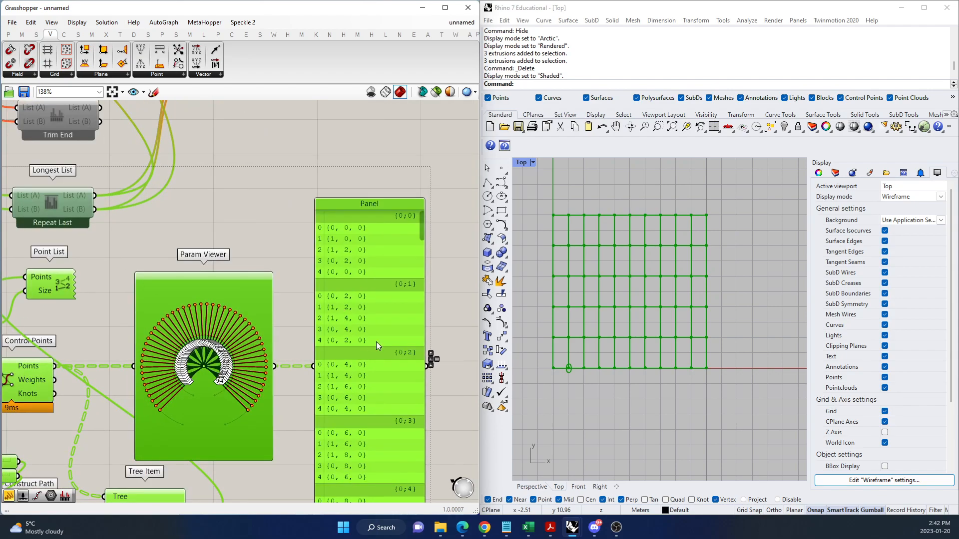
{"action": "left_click", "coordinate": [447, 277]}
Add a Cull Duplicates component beyond the Panel and connect the Control Points' Points output to its Points input.
{"action": "double_click", "coordinate": [443, 265]}
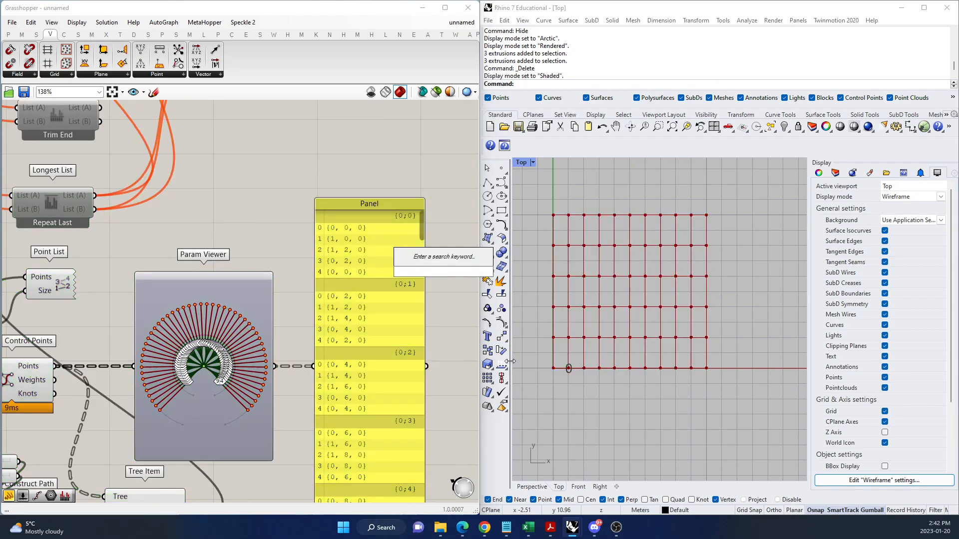
{"action": "type", "text": "cull"}
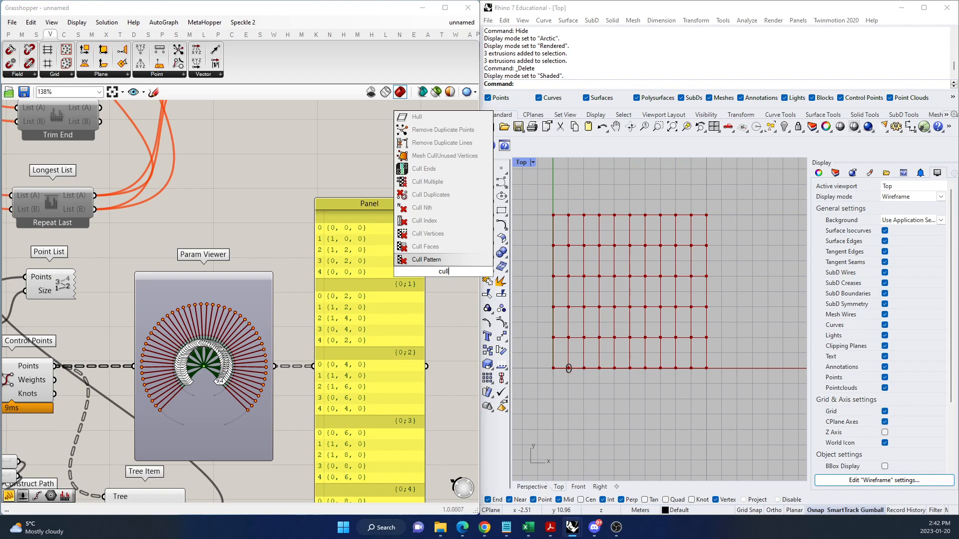
{"action": "left_click", "coordinate": [430, 195]}
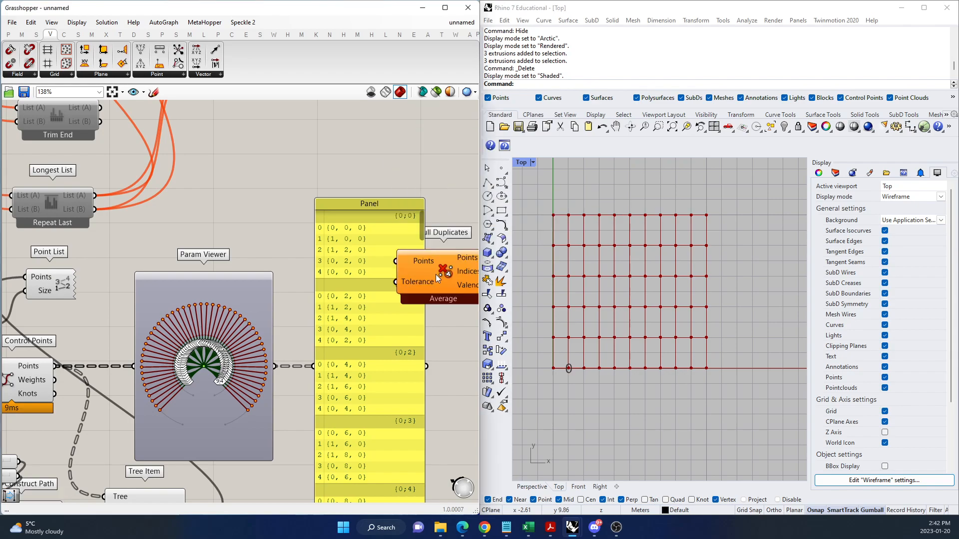
{"action": "scroll", "coordinate": [267, 309], "scroll_direction": "down", "scroll_amount": 3}
{"action": "left_click_drag", "start_coordinate": [140, 345], "coordinate": [349, 283]}
{"action": "left_click_drag", "start_coordinate": [375, 289], "coordinate": [437, 297]}
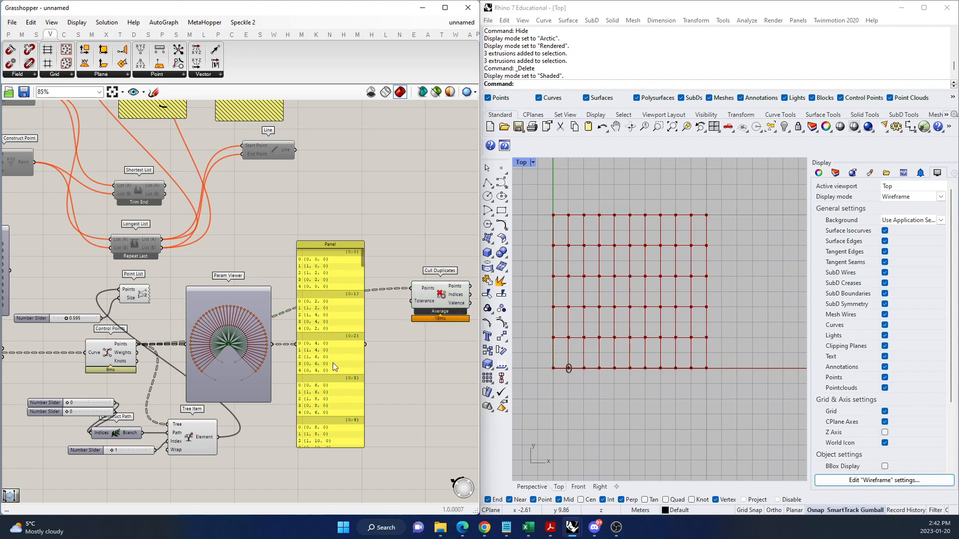
Add an enlarged Panel listing Cull Duplicates' Points output, and highlight the culled points in the viewport by selecting Cull Duplicates.
{"action": "scroll", "coordinate": [444, 306], "scroll_direction": "up", "scroll_amount": 2}
{"action": "double_click", "coordinate": [462, 314]}
{"action": "type", "text": "panel"}
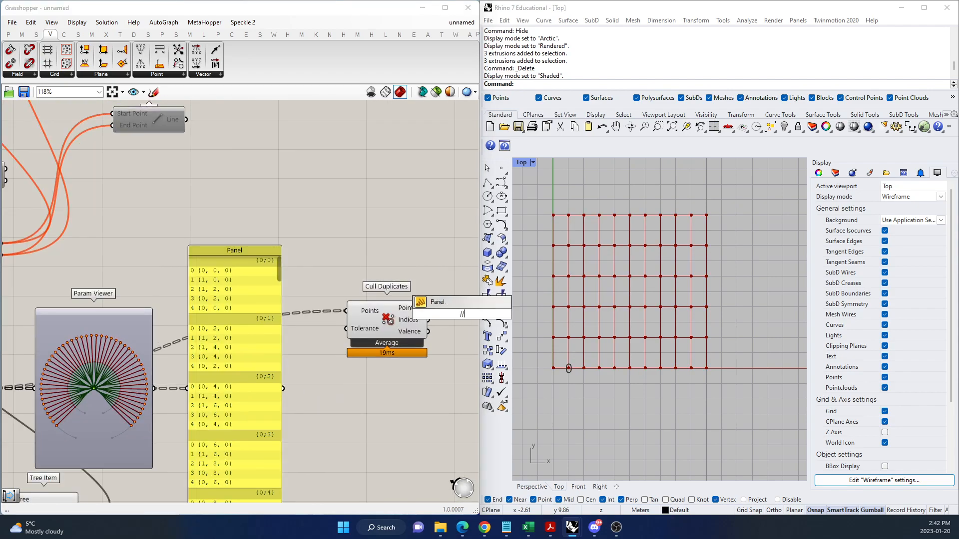
{"action": "key", "text": "Return"}
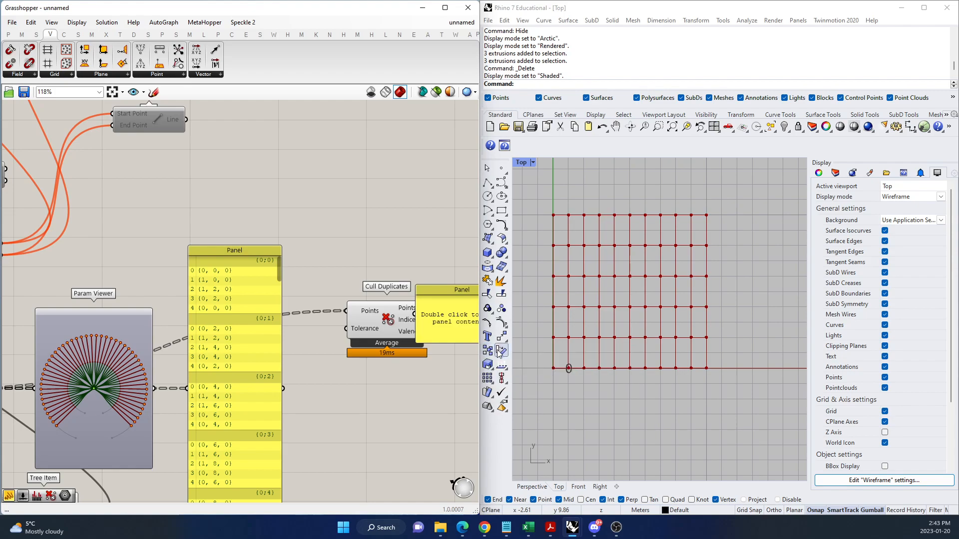
{"action": "scroll", "coordinate": [224, 351], "scroll_direction": "down", "scroll_amount": 3}
{"action": "scroll", "coordinate": [400, 351], "scroll_direction": "up", "scroll_amount": 3}
{"action": "left_click_drag", "start_coordinate": [391, 332], "coordinate": [438, 332]}
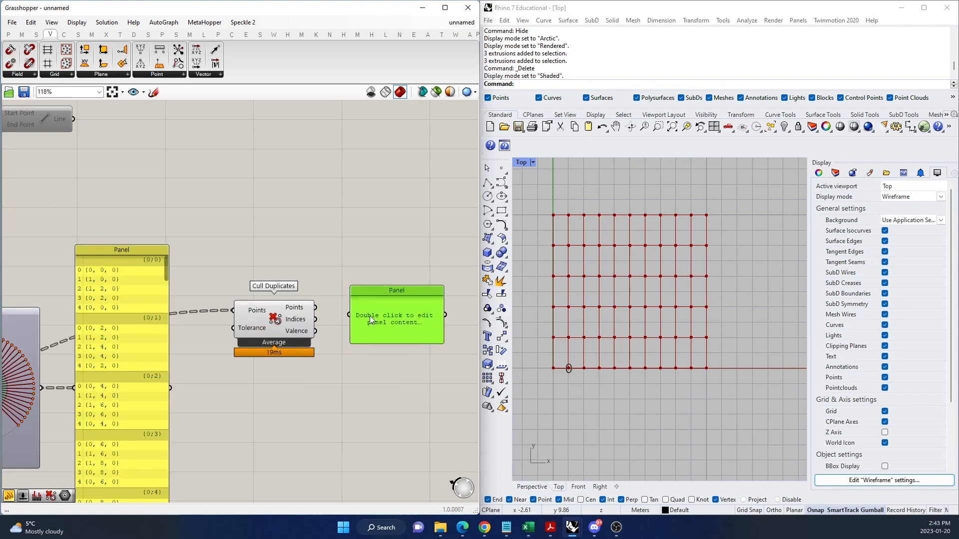
{"action": "left_click_drag", "start_coordinate": [318, 310], "coordinate": [355, 319]}
{"action": "left_click_drag", "start_coordinate": [392, 320], "coordinate": [417, 334]}
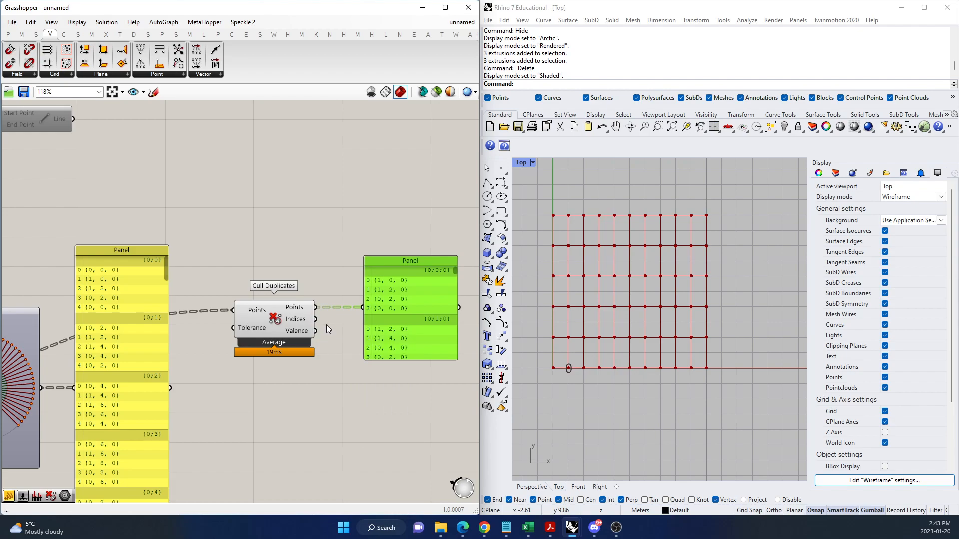
{"action": "left_click", "coordinate": [273, 315]}
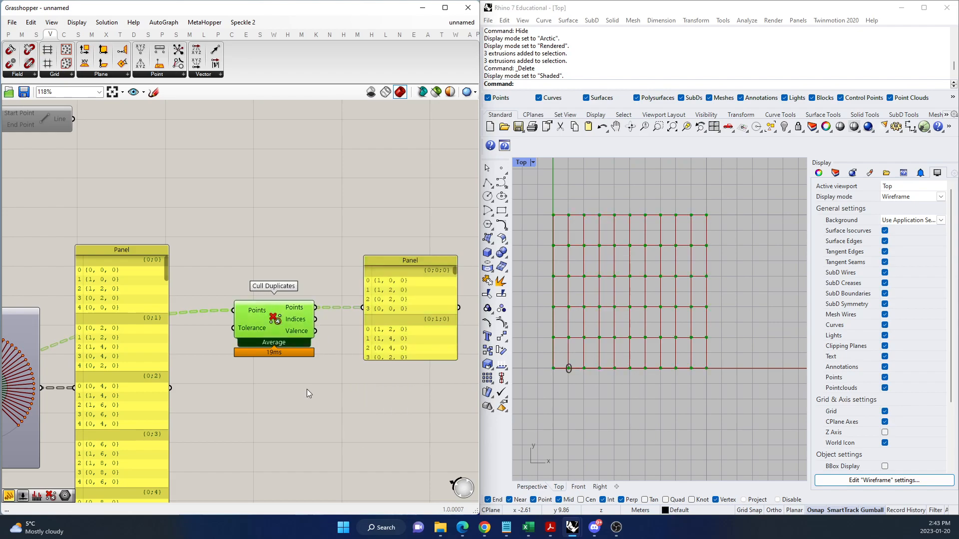
{"action": "left_click", "coordinate": [355, 221]}
Disable the whole grid-cell definition, from Rectangular to the last Panel, and move it clear below the list-matching definition.
{"action": "scroll", "coordinate": [367, 299], "scroll_direction": "down", "scroll_amount": 5}
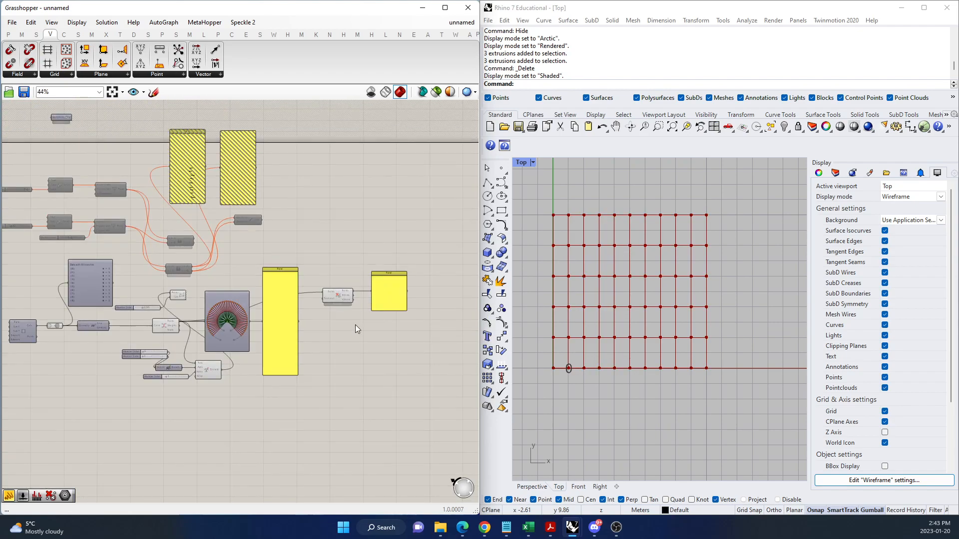
{"action": "scroll", "coordinate": [358, 314], "scroll_direction": "down", "scroll_amount": 3}
{"action": "left_click_drag", "start_coordinate": [399, 376], "coordinate": [170, 308]}
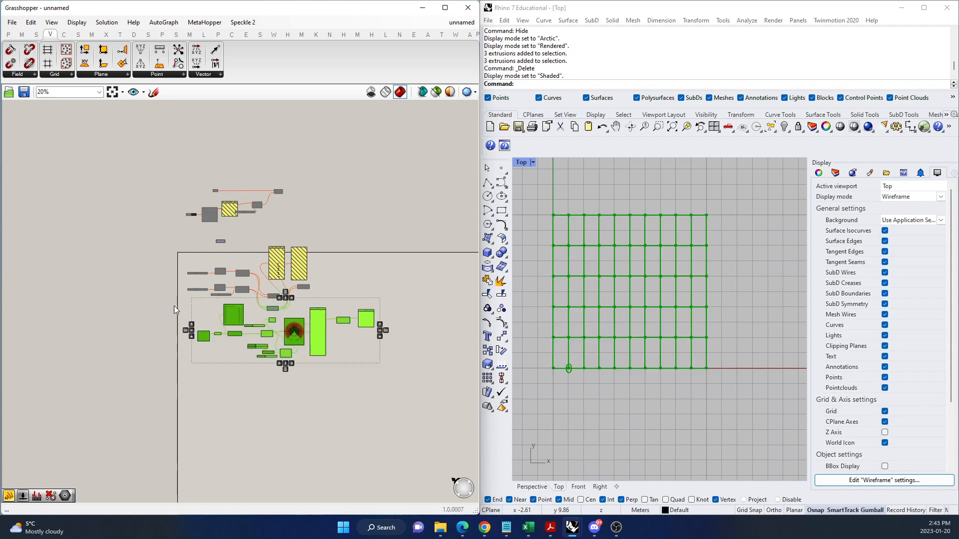
{"action": "right_click", "coordinate": [361, 263]}
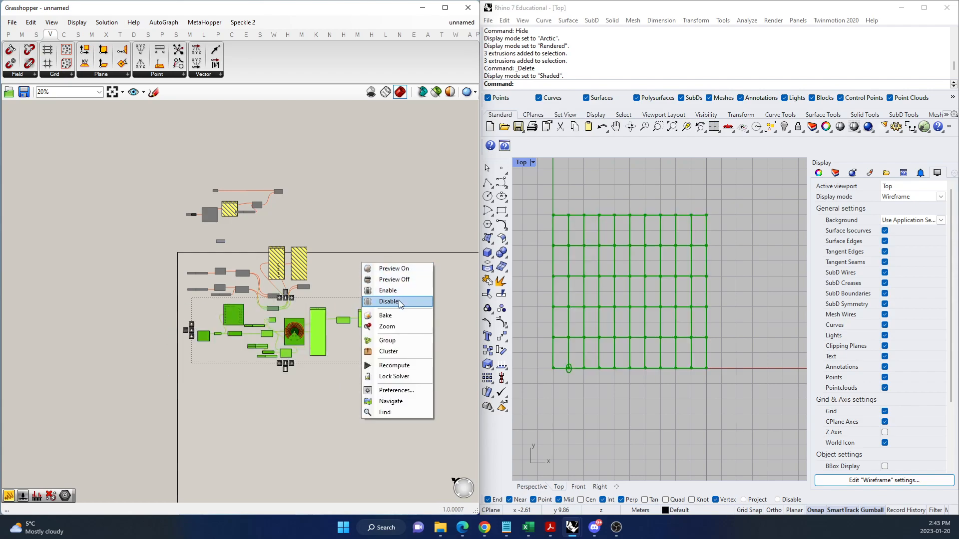
{"action": "left_click", "coordinate": [400, 303]}
{"action": "left_click_drag", "start_coordinate": [213, 341], "coordinate": [230, 325]}
{"action": "left_click", "coordinate": [388, 383]}
{"action": "left_click_drag", "start_coordinate": [389, 392], "coordinate": [211, 337]}
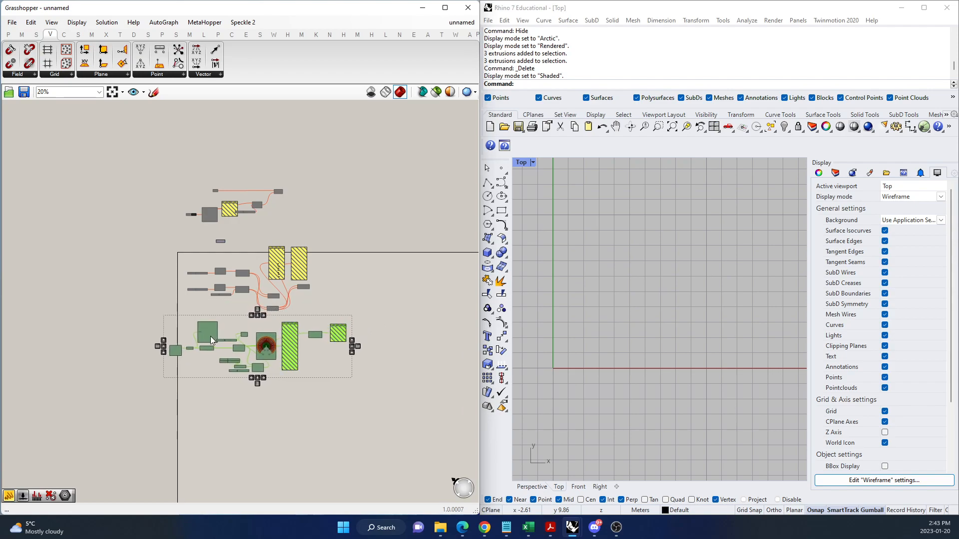
{"action": "left_click", "coordinate": [403, 292]}
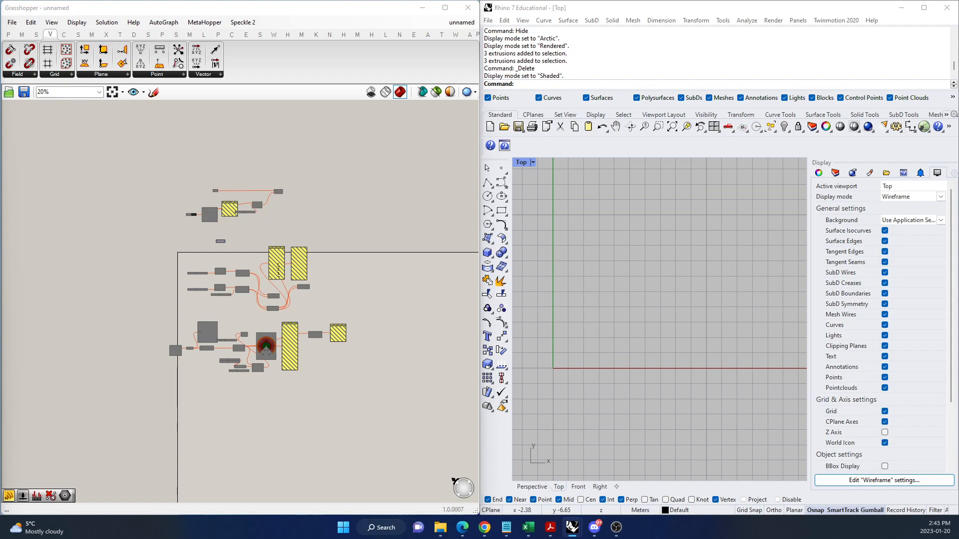
Switch to the Data Trees PDF in the browser, review the {A;B;C} (i) campus hierarchy diagram, and return to Rhino.
{"action": "key", "text": "super+d"}
{"action": "key", "text": "super+d"}
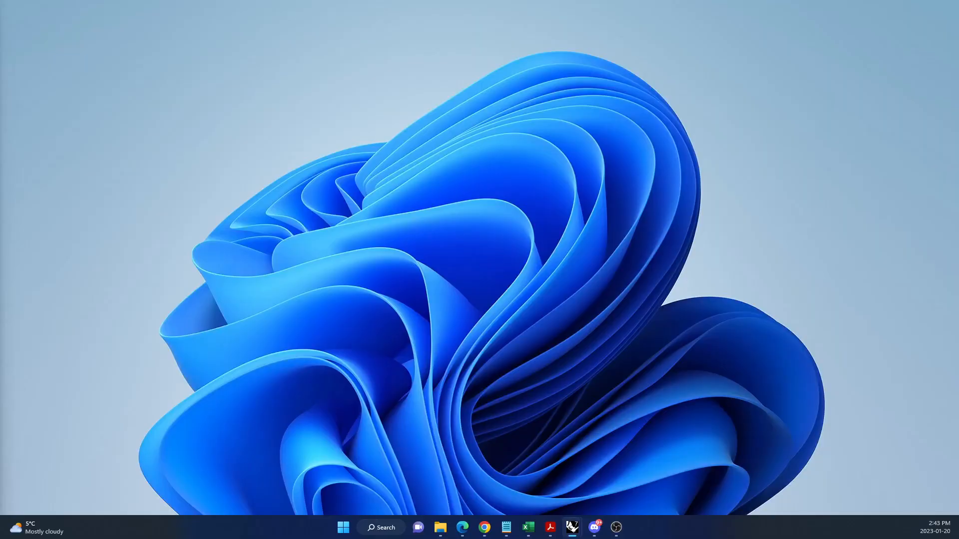
{"action": "key", "text": "alt+Tab"}
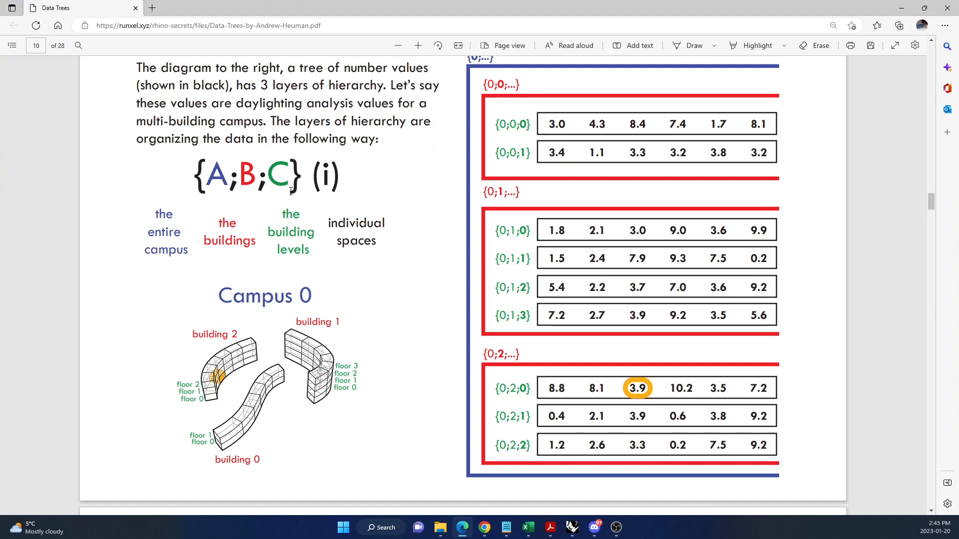
{"action": "scroll", "coordinate": [322, 276], "scroll_direction": "up", "scroll_amount": 3}
{"action": "scroll", "coordinate": [331, 284], "scroll_direction": "down", "scroll_amount": 3}
{"action": "scroll", "coordinate": [331, 284], "scroll_direction": "down", "scroll_amount": 5}
{"action": "scroll", "coordinate": [335, 284], "scroll_direction": "up", "scroll_amount": 4}
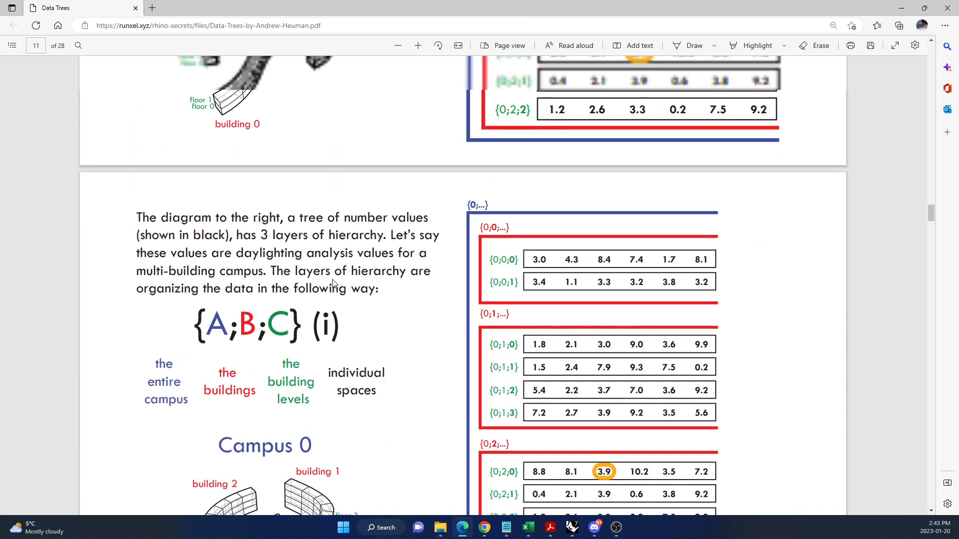
{"action": "scroll", "coordinate": [334, 284], "scroll_direction": "up", "scroll_amount": 2}
{"action": "scroll", "coordinate": [280, 272], "scroll_direction": "down", "scroll_amount": 1}
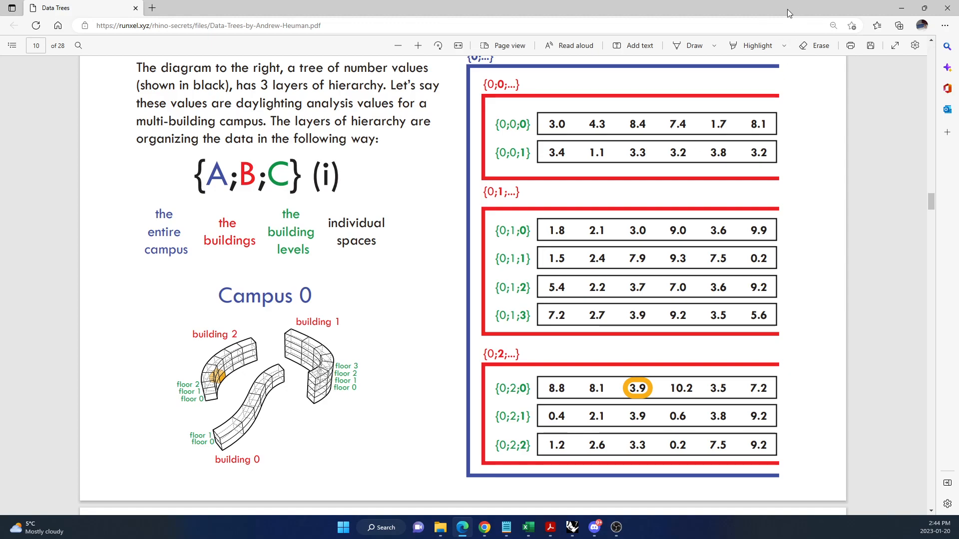
{"action": "left_click", "coordinate": [901, 13]}
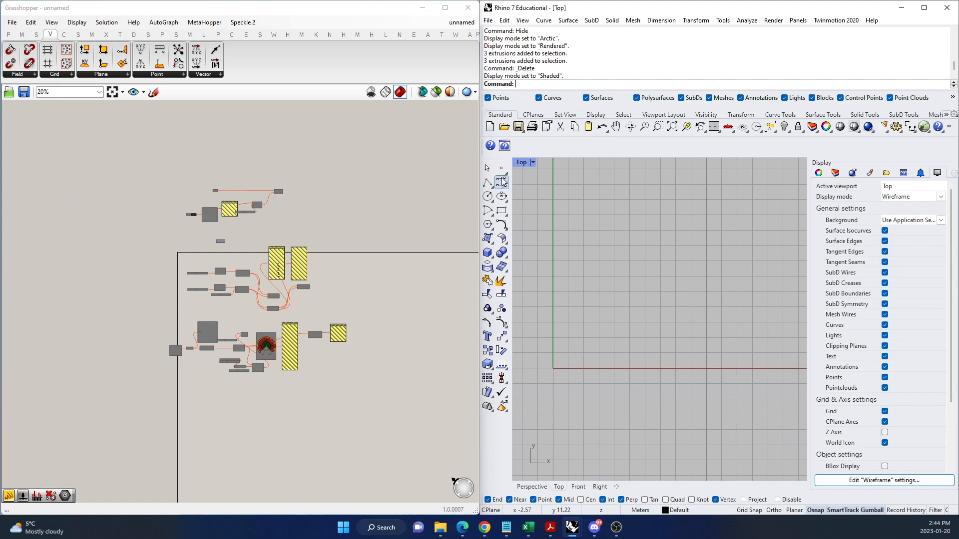
Draw a wavy, roughly vertical degree-3 curve with four control points beside the Y axis in the Top viewport.
{"action": "left_click", "coordinate": [502, 182]}
{"action": "scroll", "coordinate": [604, 427], "scroll_direction": "down", "scroll_amount": 5}
{"action": "left_click", "coordinate": [599, 417]}
{"action": "left_click", "coordinate": [613, 378]}
{"action": "left_click", "coordinate": [579, 339]}
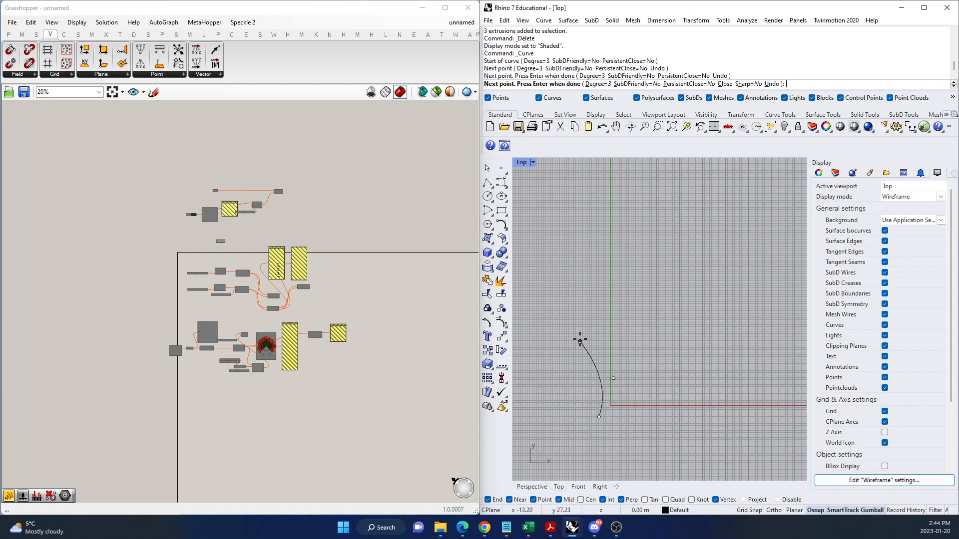
{"action": "left_click", "coordinate": [607, 284]}
{"action": "key", "text": "Return"}
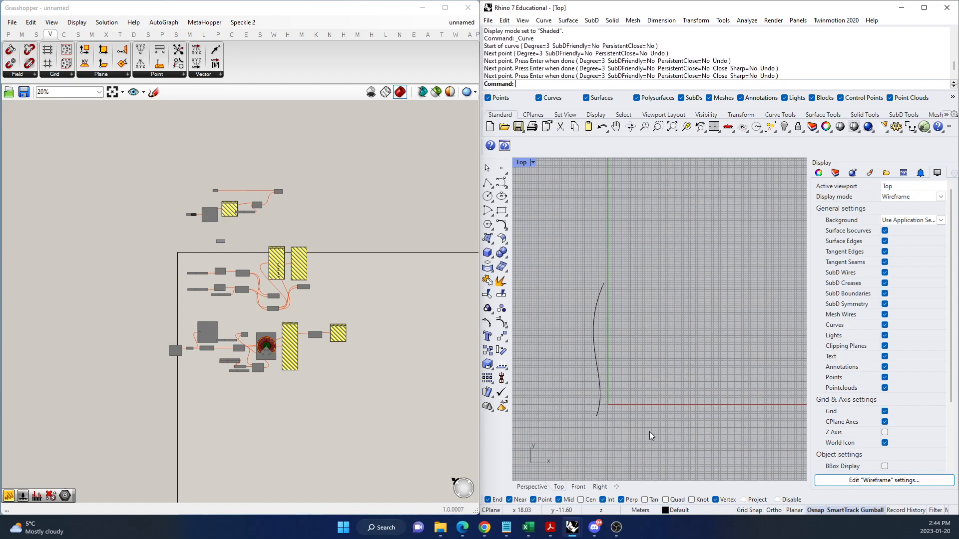
Draw a second, taller wavy curve with six control points, roughly parallel to the first on the other side of the Y axis.
{"action": "key", "text": "Return"}
{"action": "left_click", "coordinate": [688, 431]}
{"action": "left_click", "coordinate": [692, 359]}
{"action": "left_click", "coordinate": [666, 310]}
{"action": "left_click", "coordinate": [705, 293]}
{"action": "left_click", "coordinate": [687, 232]}
{"action": "left_click", "coordinate": [712, 211]}
{"action": "key", "text": "Return"}
{"action": "scroll", "coordinate": [523, 348], "scroll_direction": "down", "scroll_amount": 8}
{"action": "scroll", "coordinate": [655, 332], "scroll_direction": "up", "scroll_amount": 4}
{"action": "scroll", "coordinate": [636, 374], "scroll_direction": "down", "scroll_amount": 4}
{"action": "scroll", "coordinate": [650, 363], "scroll_direction": "up", "scroll_amount": 4}
Draw a third wavy curve with five control points beyond the second one, bending away from it at its upper end.
{"action": "key", "text": "Return"}
{"action": "left_click", "coordinate": [686, 406]}
{"action": "left_click", "coordinate": [671, 369]}
{"action": "left_click", "coordinate": [695, 332]}
{"action": "left_click", "coordinate": [668, 292]}
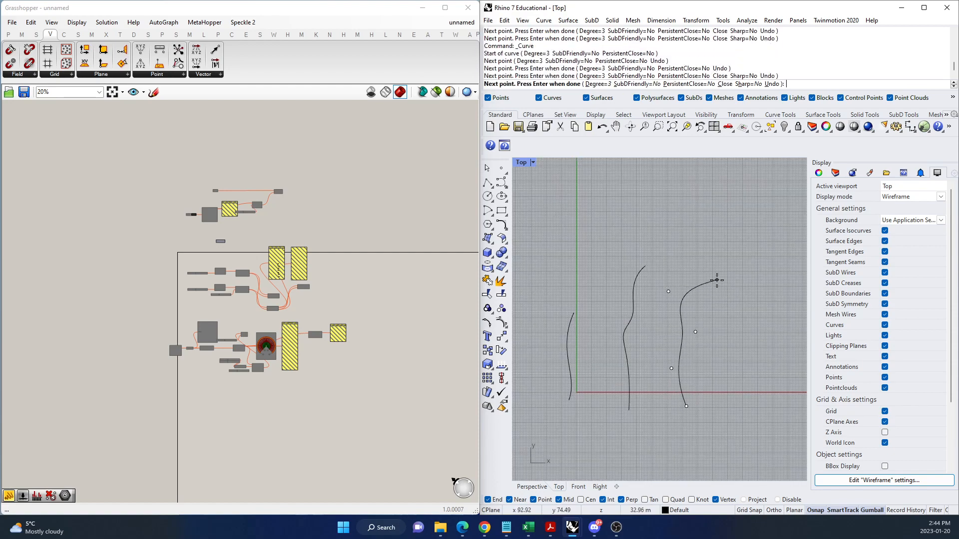
{"action": "left_click", "coordinate": [711, 274]}
{"action": "key", "text": "Return"}
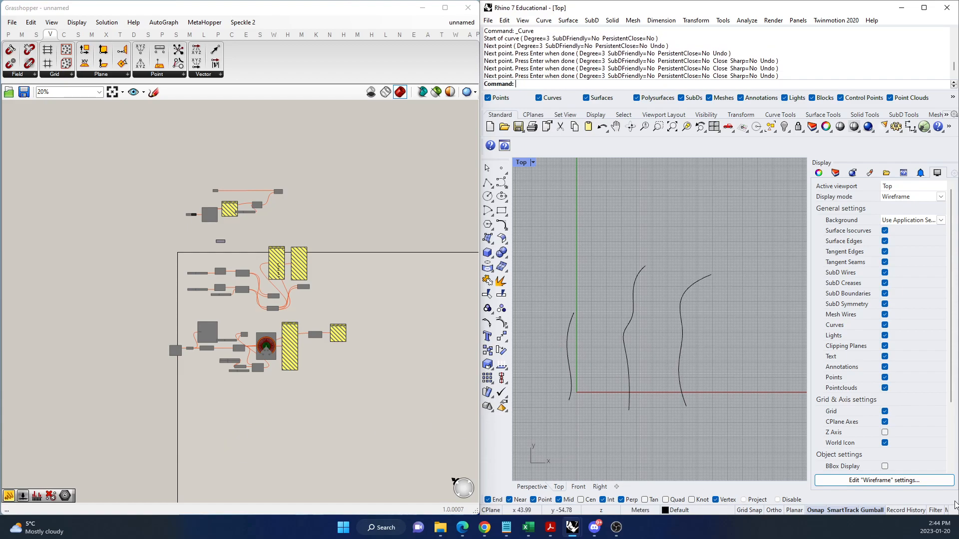
{"action": "scroll", "coordinate": [224, 434], "scroll_direction": "up", "scroll_amount": 4}
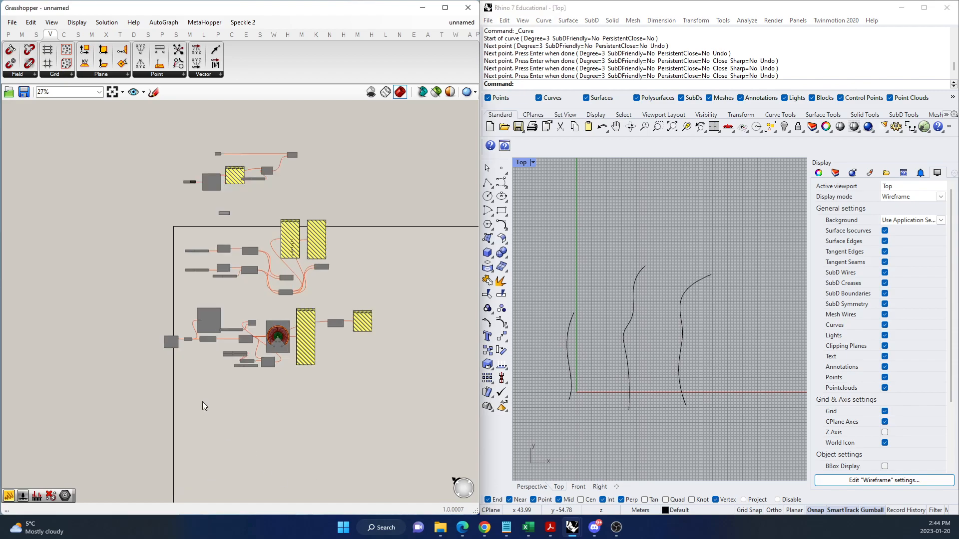
Add a Curve parameter on the empty canvas area below the existing Grasshopper definitions.
{"action": "scroll", "coordinate": [220, 429], "scroll_direction": "down", "scroll_amount": 4}
{"action": "right_click_drag", "start_coordinate": [206, 489], "coordinate": [195, 388]}
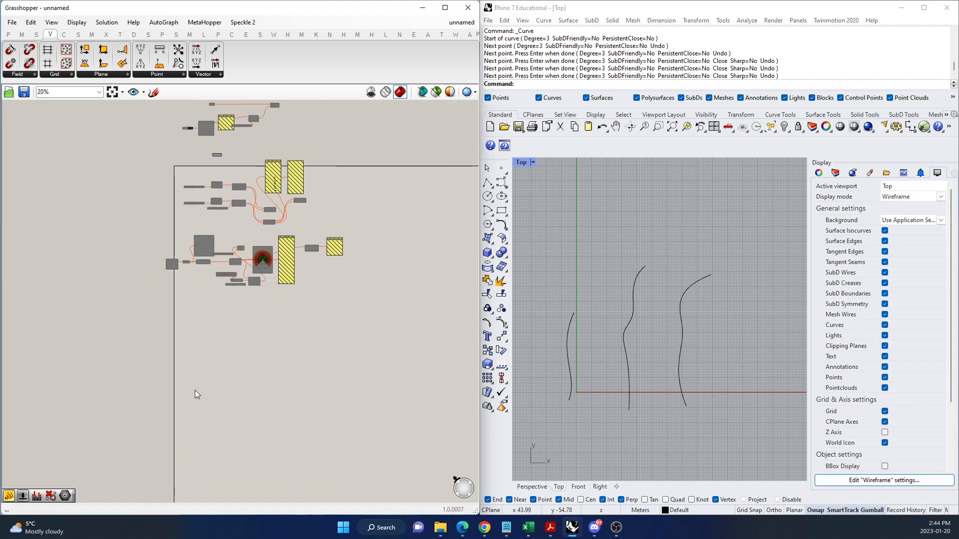
{"action": "scroll", "coordinate": [199, 388], "scroll_direction": "up", "scroll_amount": 4}
{"action": "double_click", "coordinate": [210, 241]}
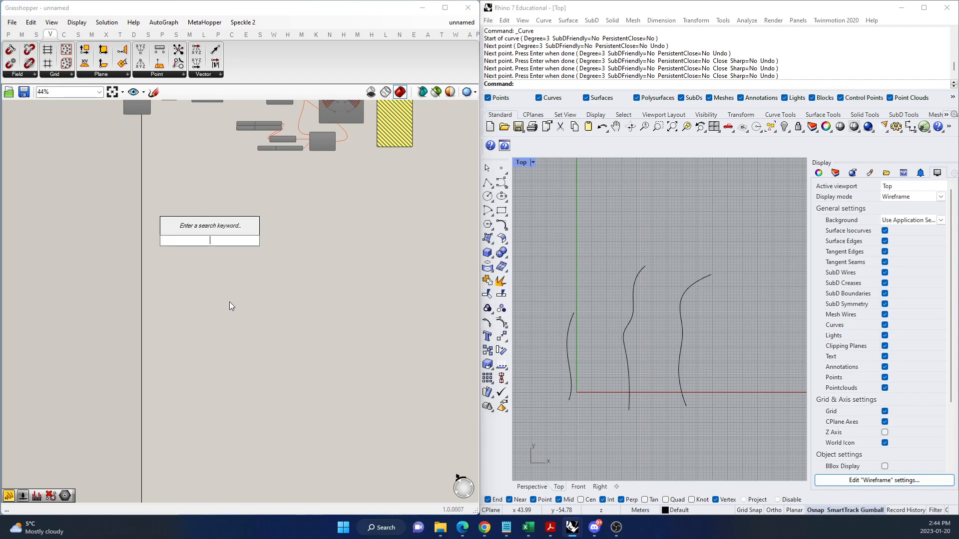
{"action": "type", "text": "curve"}
{"action": "key", "text": "Return"}
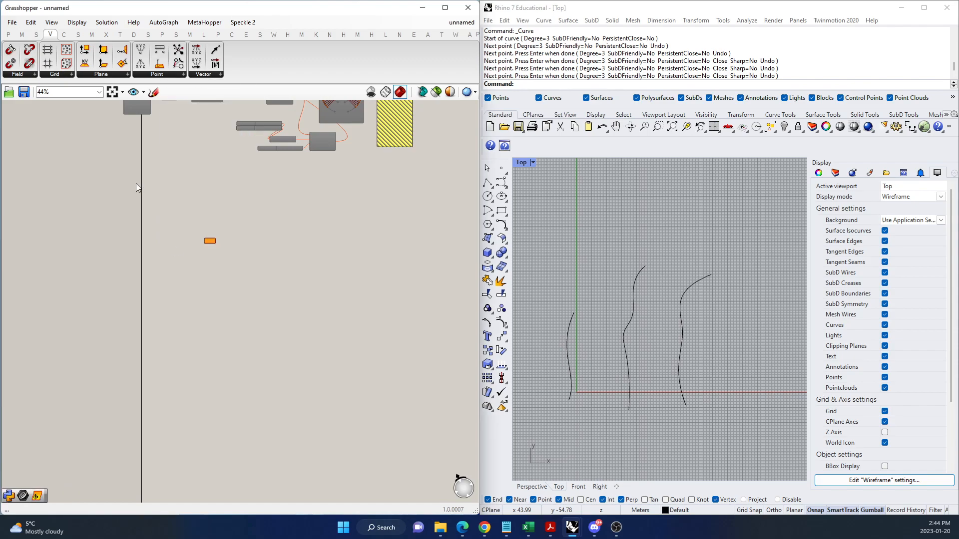
{"action": "scroll", "coordinate": [212, 252], "scroll_direction": "up", "scroll_amount": 5}
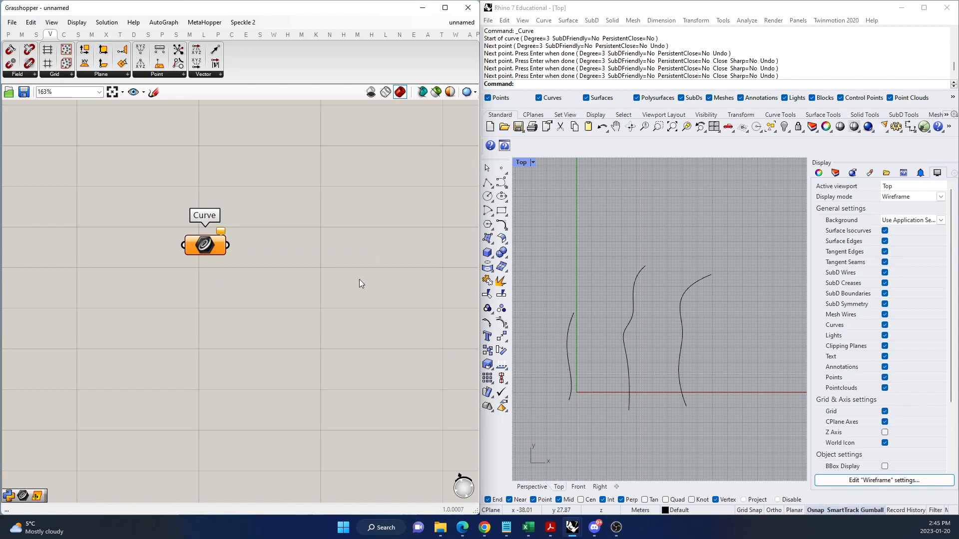
Reference all three drawn Rhino curves in the Curve parameter as multiple curves.
{"action": "right_click", "coordinate": [211, 245]}
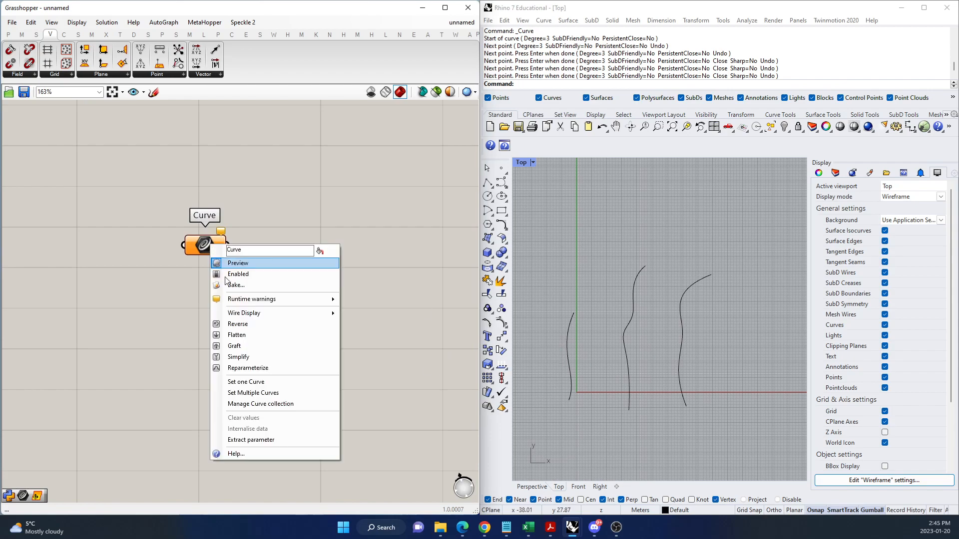
{"action": "left_click", "coordinate": [263, 394]}
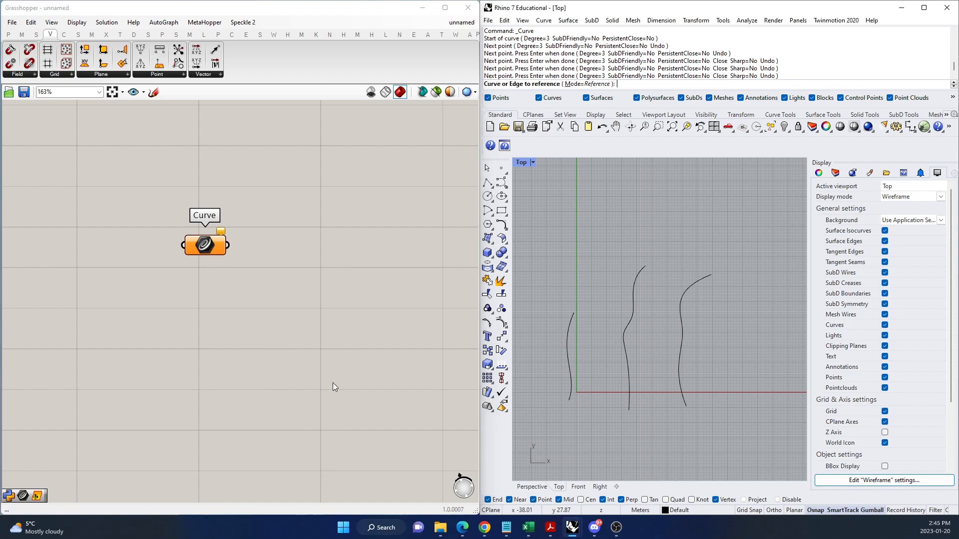
{"action": "left_click", "coordinate": [567, 336]}
{"action": "left_click", "coordinate": [624, 332]}
{"action": "left_click", "coordinate": [684, 329]}
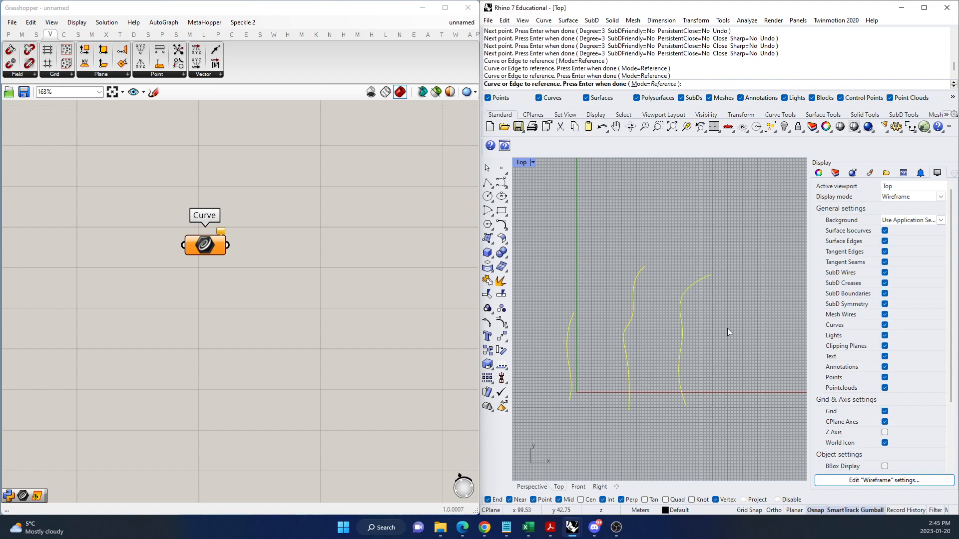
{"action": "key", "text": "Return"}
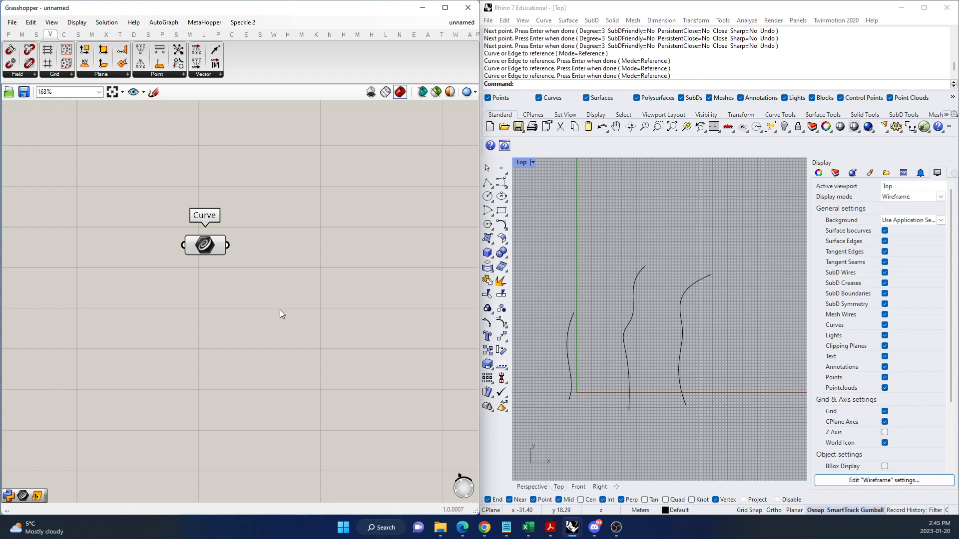
{"action": "left_click", "coordinate": [774, 372]}
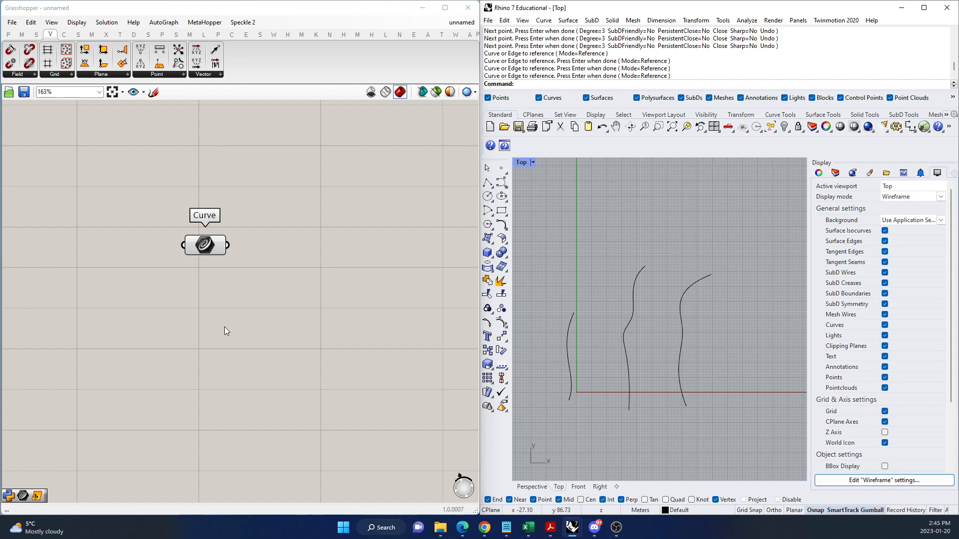
Add an Offset Curve component beside the Curve parameter and connect the parameter to its Curve input.
{"action": "scroll", "coordinate": [254, 289], "scroll_direction": "down", "scroll_amount": 2}
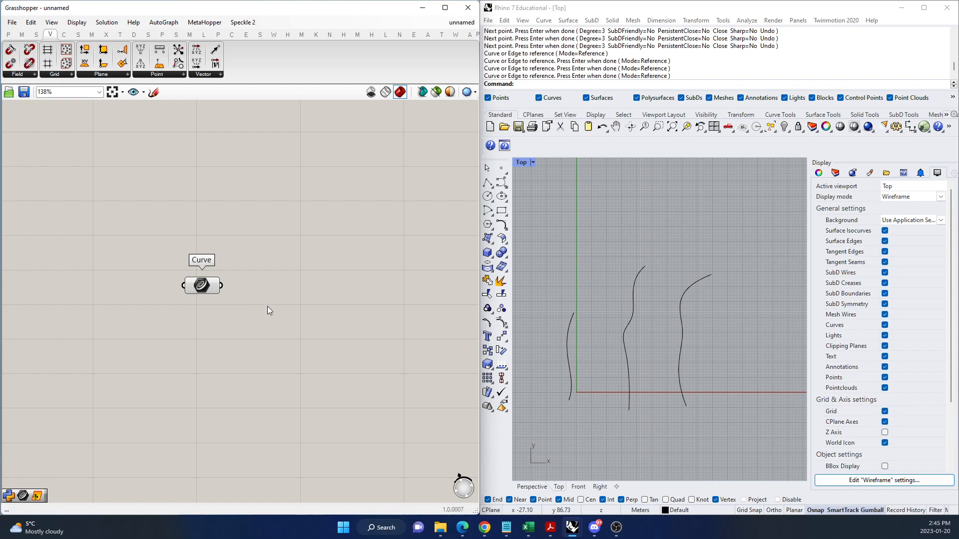
{"action": "double_click", "coordinate": [340, 287]}
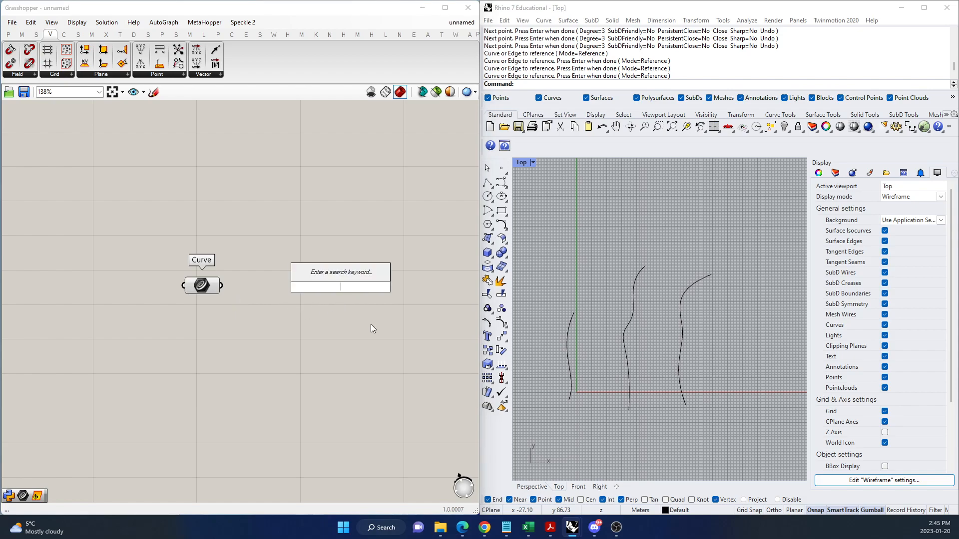
{"action": "type", "text": "offset curve"}
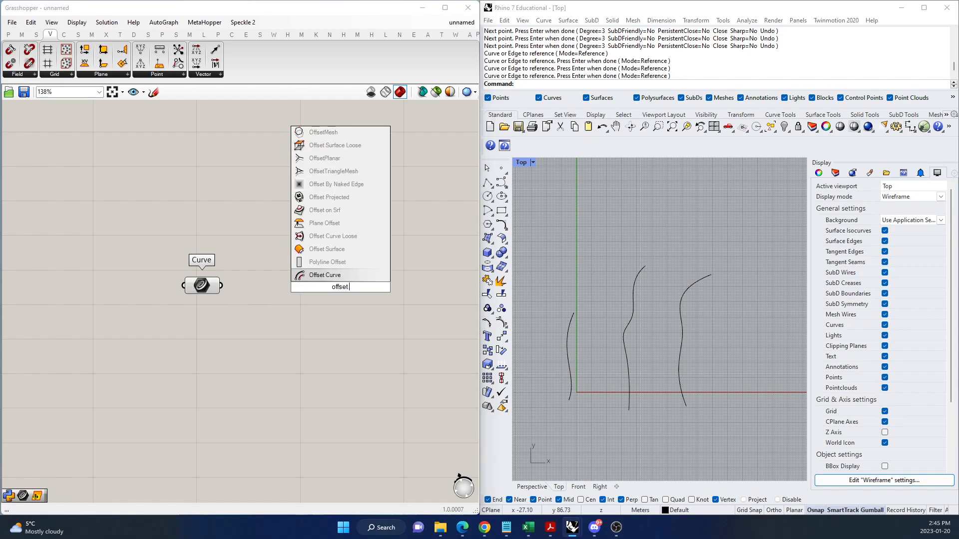
{"action": "left_click", "coordinate": [332, 275]}
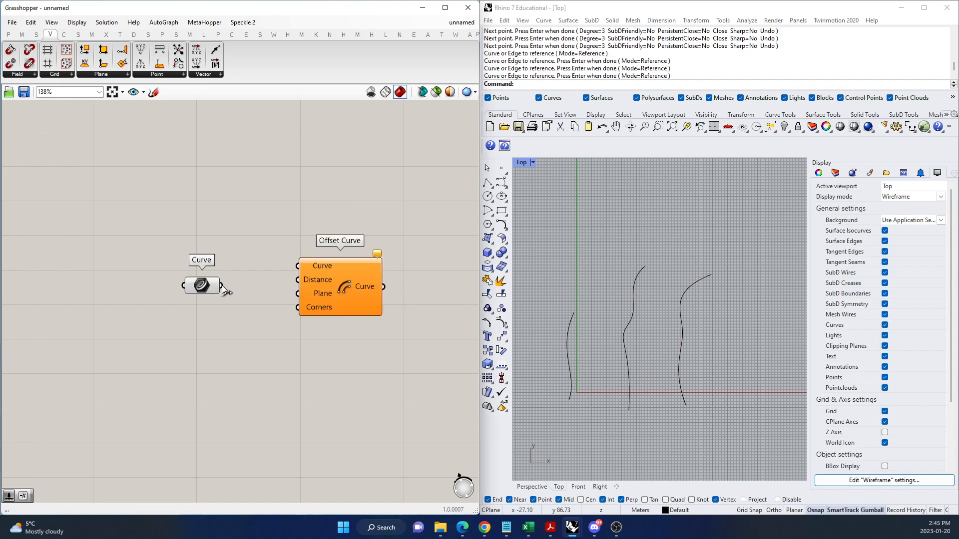
{"action": "left_click_drag", "start_coordinate": [222, 285], "coordinate": [371, 299]}
{"action": "scroll", "coordinate": [569, 367], "scroll_direction": "up", "scroll_amount": 4}
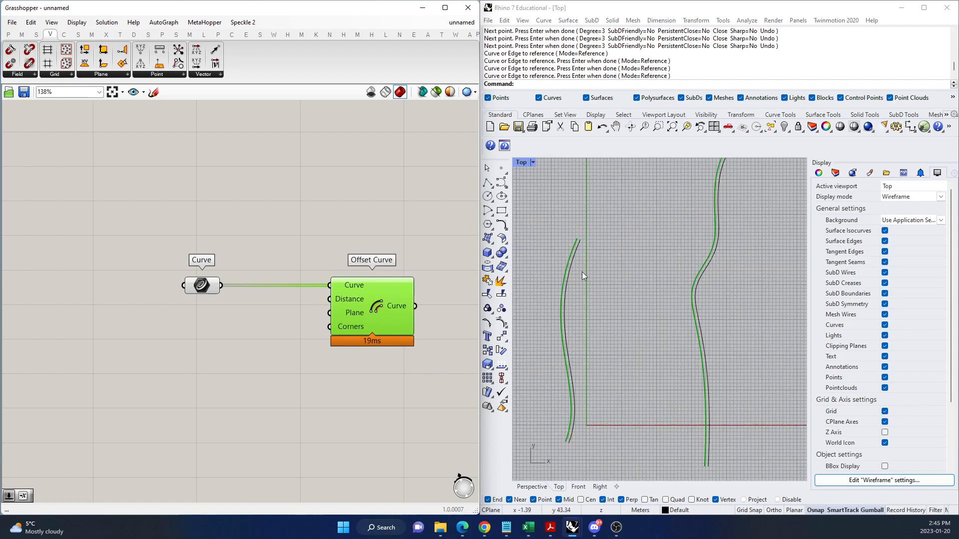
{"action": "left_click", "coordinate": [304, 223]}
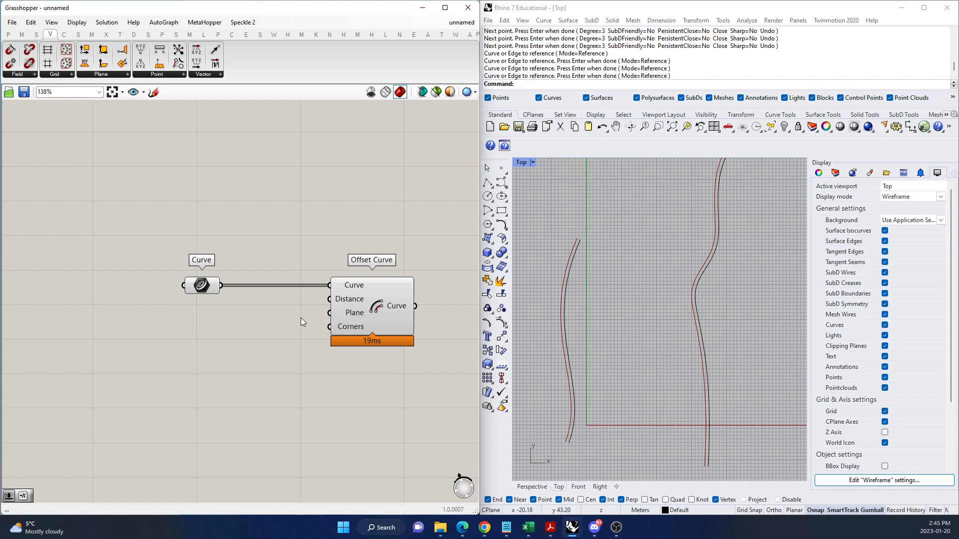
Move the Curve parameter farther from Offset Curve and add a Negative component below the wire between them.
{"action": "left_click_drag", "start_coordinate": [208, 288], "coordinate": [133, 286]}
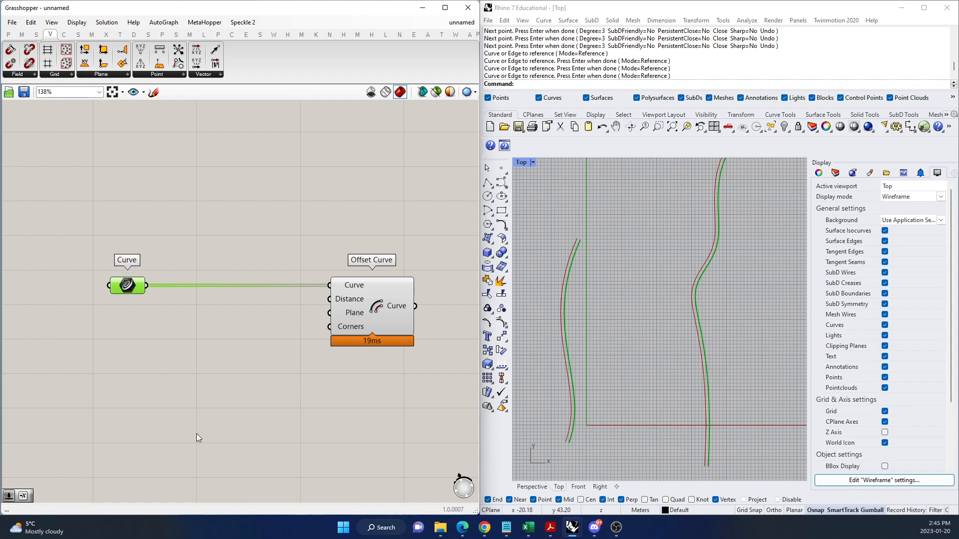
{"action": "double_click", "coordinate": [199, 373]}
{"action": "type", "text": "negative"}
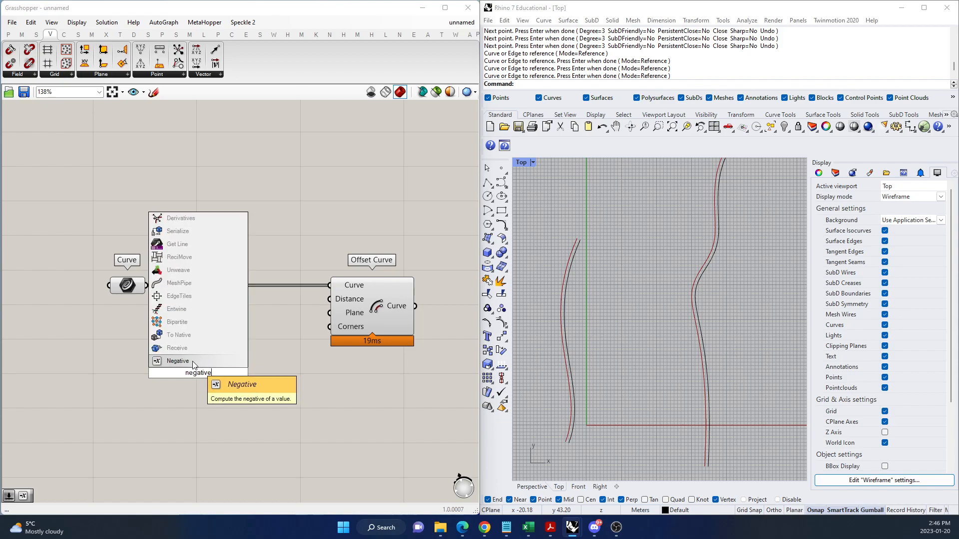
{"action": "left_click", "coordinate": [194, 362]}
{"action": "scroll", "coordinate": [190, 338], "scroll_direction": "up", "scroll_amount": 1}
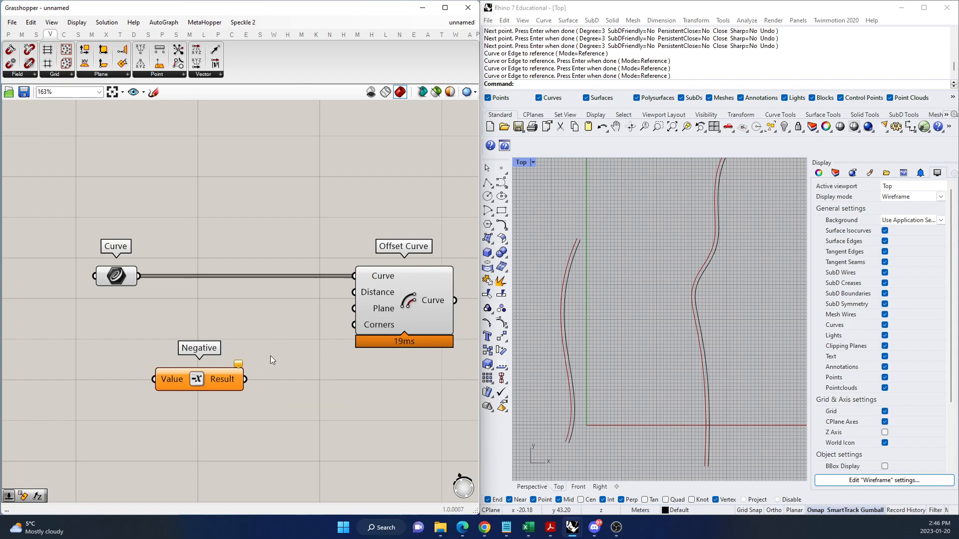
{"action": "scroll", "coordinate": [271, 356], "scroll_direction": "down", "scroll_amount": 1}
{"action": "scroll", "coordinate": [141, 361], "scroll_direction": "up", "scroll_amount": 1}
{"action": "left_click_drag", "start_coordinate": [230, 370], "coordinate": [223, 358]}
{"action": "scroll", "coordinate": [263, 374], "scroll_direction": "down", "scroll_amount": 1}
{"action": "scroll", "coordinate": [150, 360], "scroll_direction": "up", "scroll_amount": 1}
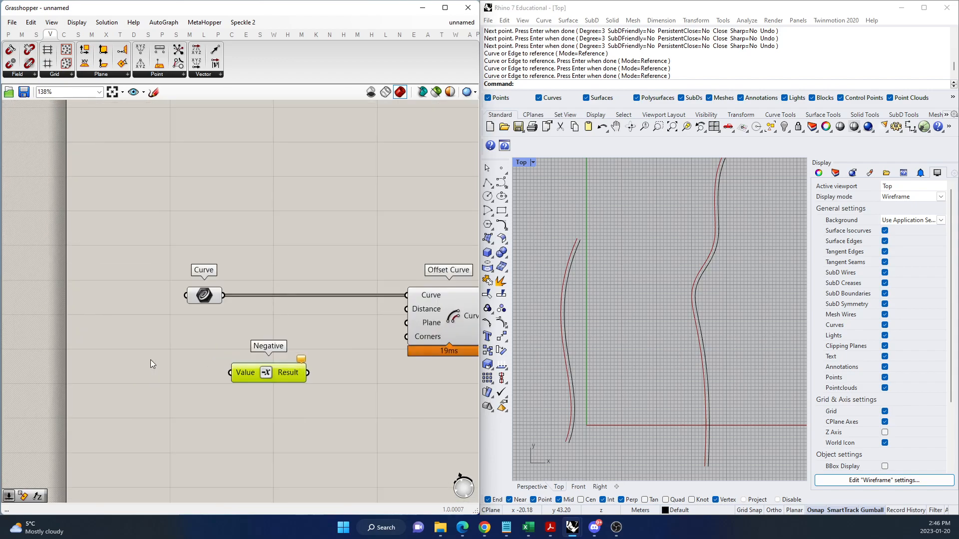
Create a number slider with value 0.05, connect it to the Negative component's Value input, and arrange both below the Curve parameter.
{"action": "double_click", "coordinate": [125, 354]}
{"action": "type", "text": "0..."}
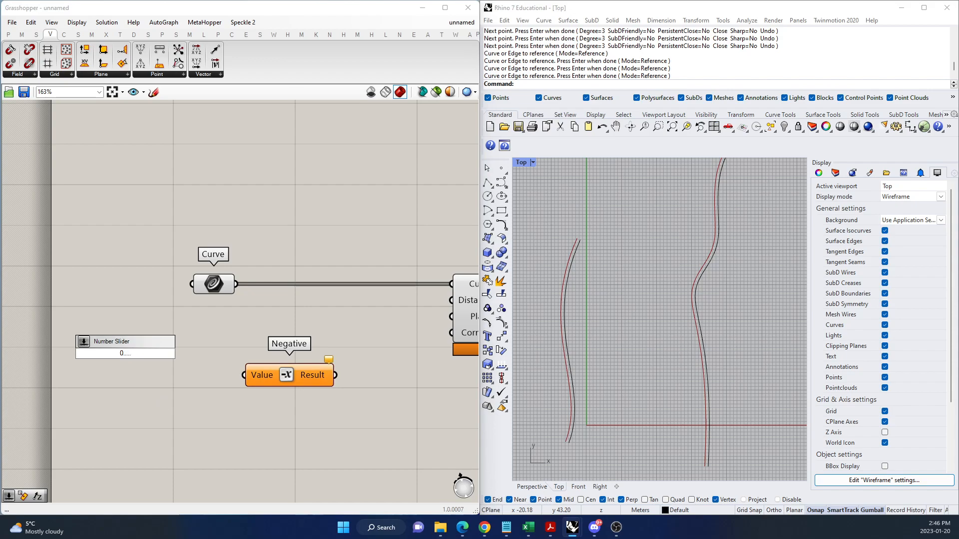
{"action": "type", "text": "..0.05.....10"}
{"action": "key", "text": "Return"}
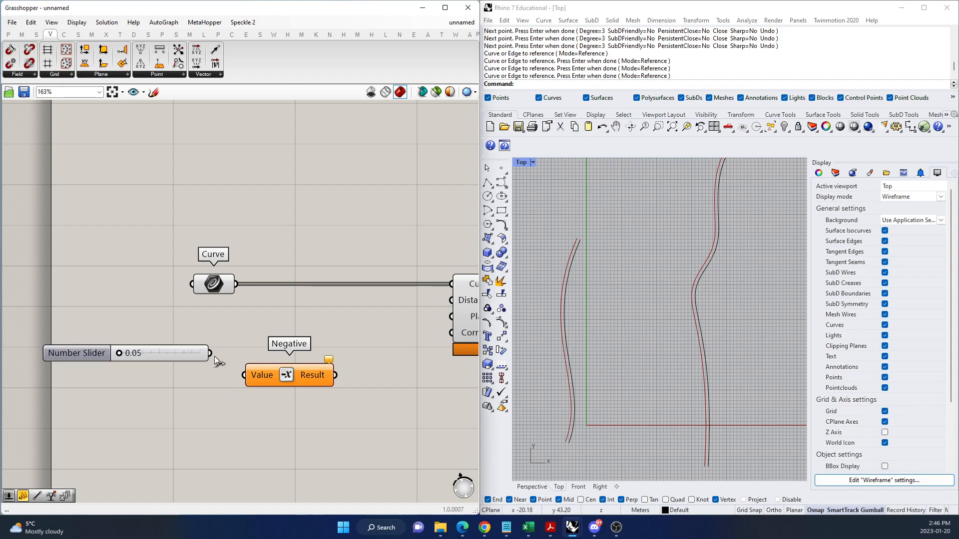
{"action": "left_click_drag", "start_coordinate": [210, 353], "coordinate": [245, 375]}
{"action": "left_click_drag", "start_coordinate": [188, 357], "coordinate": [186, 375]}
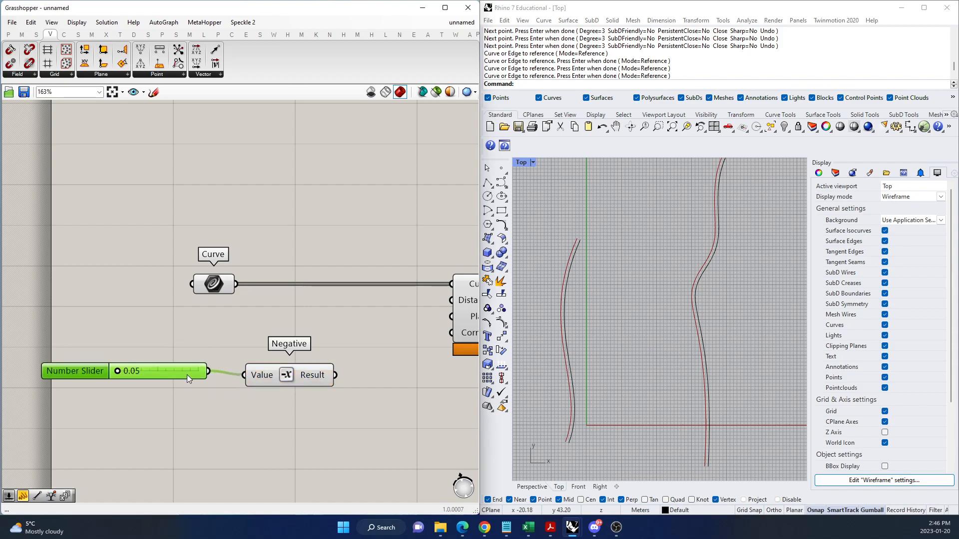
{"action": "scroll", "coordinate": [165, 375], "scroll_direction": "down", "scroll_amount": 2}
{"action": "left_click_drag", "start_coordinate": [260, 383], "coordinate": [258, 420]}
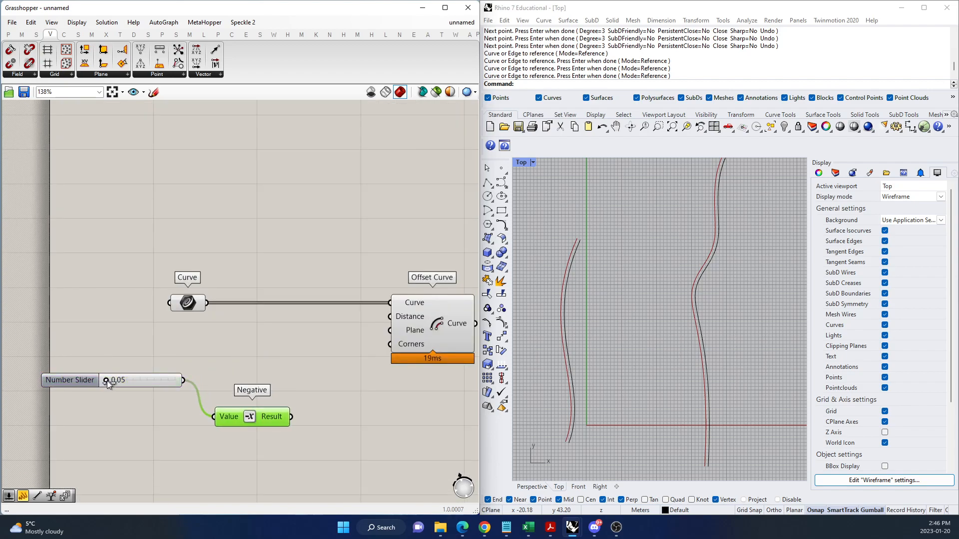
Connect the number slider to Offset Curve's Distance input and raise its value to 3.38.
{"action": "left_click_drag", "start_coordinate": [129, 382], "coordinate": [115, 383]}
{"action": "left_click_drag", "start_coordinate": [184, 379], "coordinate": [390, 317]}
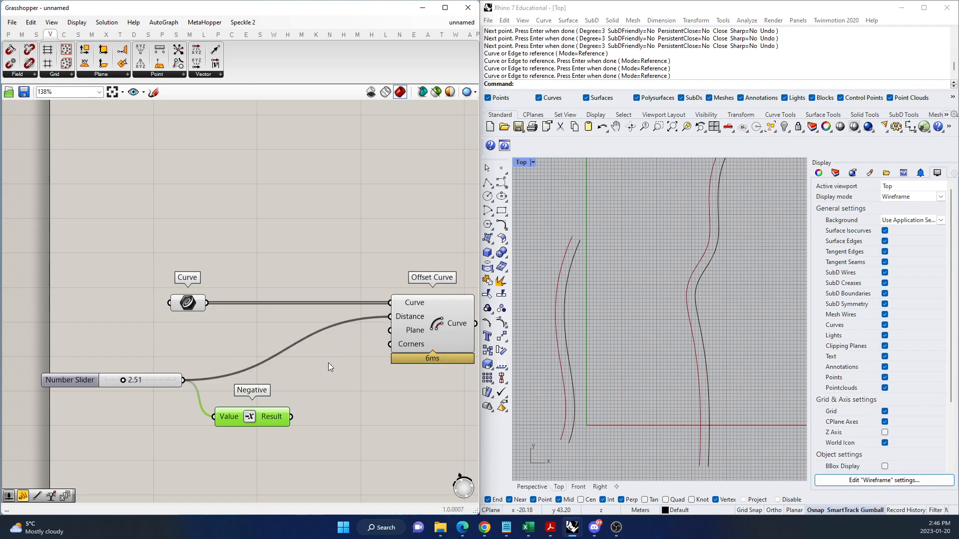
{"action": "mouse_move", "coordinate": [123, 380]}
{"action": "left_mouse_down"}
{"action": "mouse_move", "coordinate": [173, 384]}
{"action": "mouse_move", "coordinate": [130, 382]}
{"action": "left_mouse_up"}
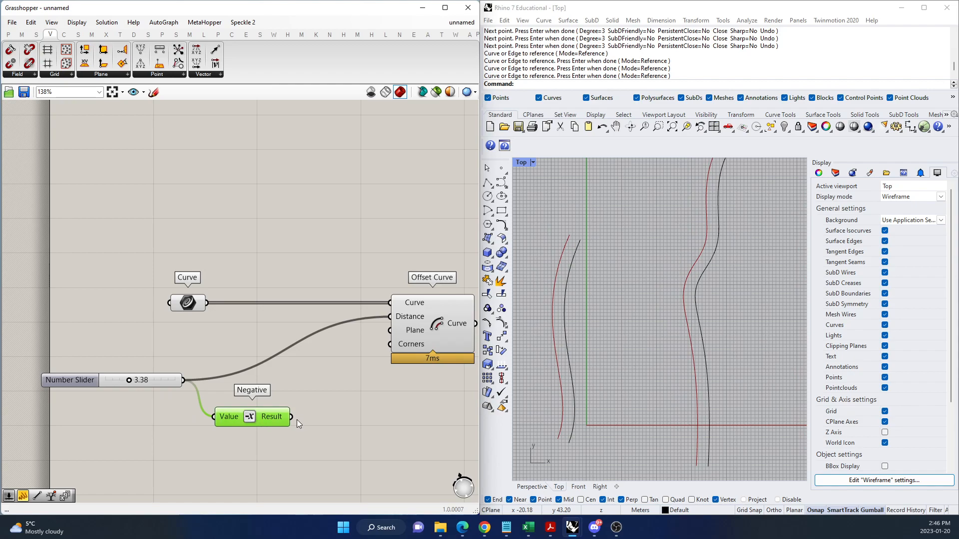
Try the Negative result as the only offset Distance with the slider at 3.67, and restore the slider's direct connection to Distance.
{"action": "left_click_drag", "start_coordinate": [296, 418], "coordinate": [390, 316]}
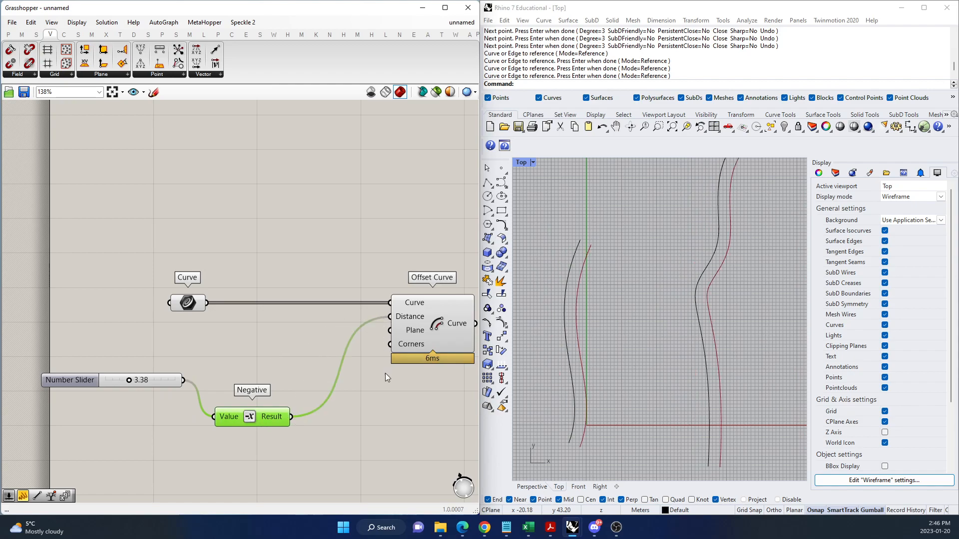
{"action": "mouse_move", "coordinate": [134, 381]}
{"action": "left_mouse_down"}
{"action": "mouse_move", "coordinate": [110, 382]}
{"action": "mouse_move", "coordinate": [175, 383]}
{"action": "mouse_move", "coordinate": [131, 383]}
{"action": "left_mouse_up"}
{"action": "left_click", "coordinate": [345, 391]}
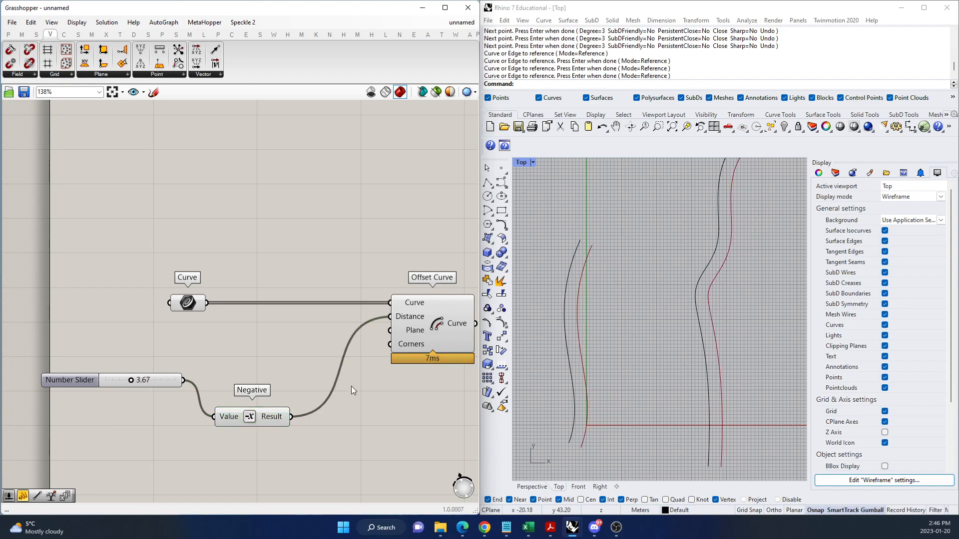
{"action": "left_click_drag", "start_coordinate": [390, 317], "coordinate": [323, 423], "text": "ctrl"}
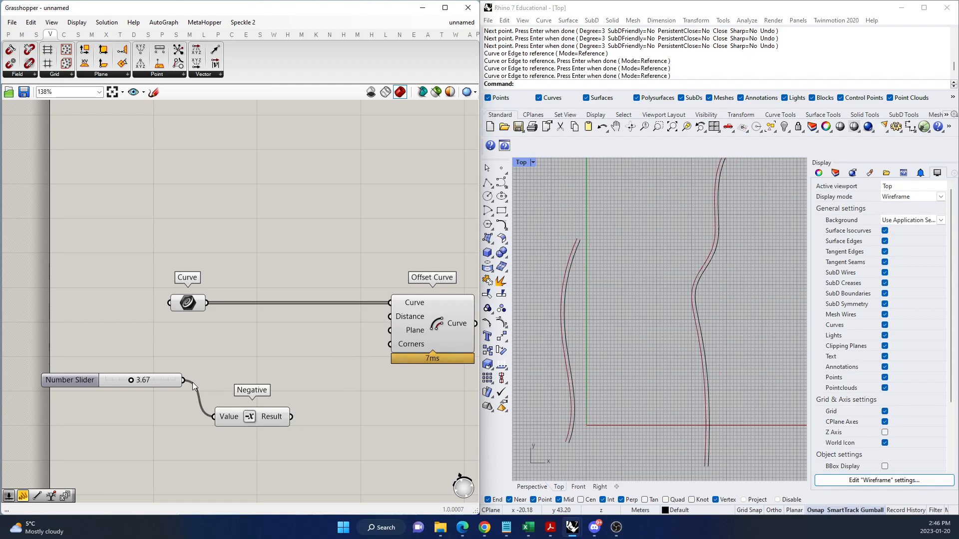
{"action": "left_click_drag", "start_coordinate": [184, 380], "coordinate": [379, 316]}
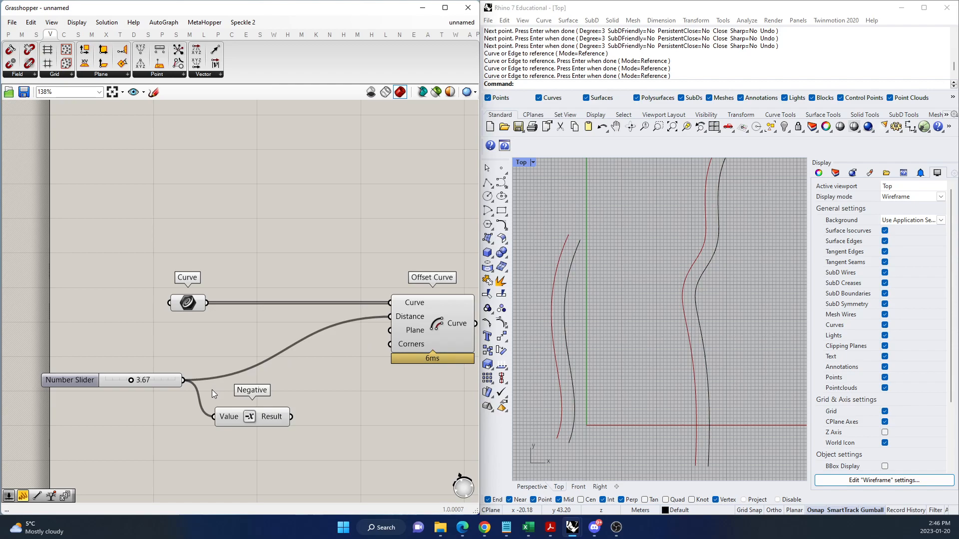
Move the number slider closer to the Curve parameter and add the Negative result to the Distance input alongside the slider's wire.
{"action": "left_click_drag", "start_coordinate": [158, 383], "coordinate": [179, 354]}
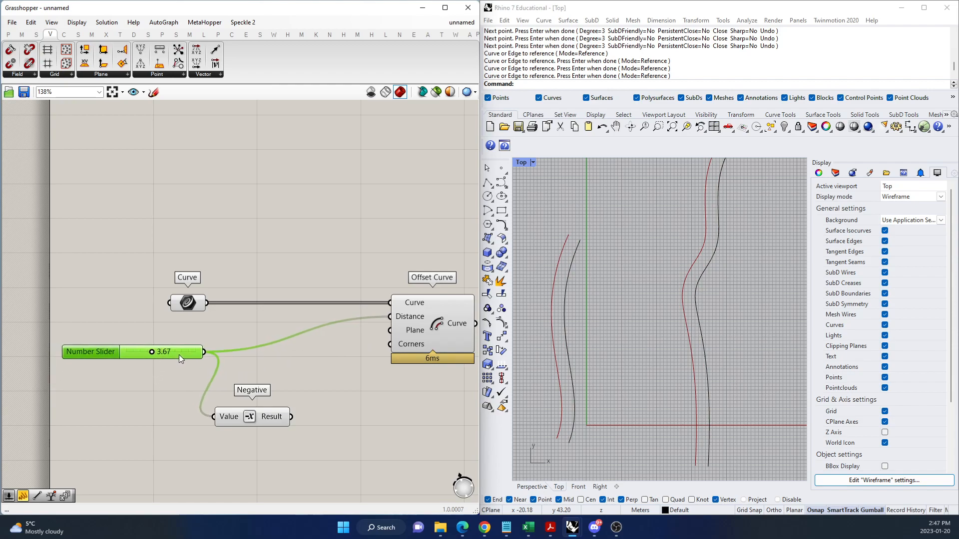
{"action": "right_click_drag", "start_coordinate": [308, 374], "coordinate": [256, 400]}
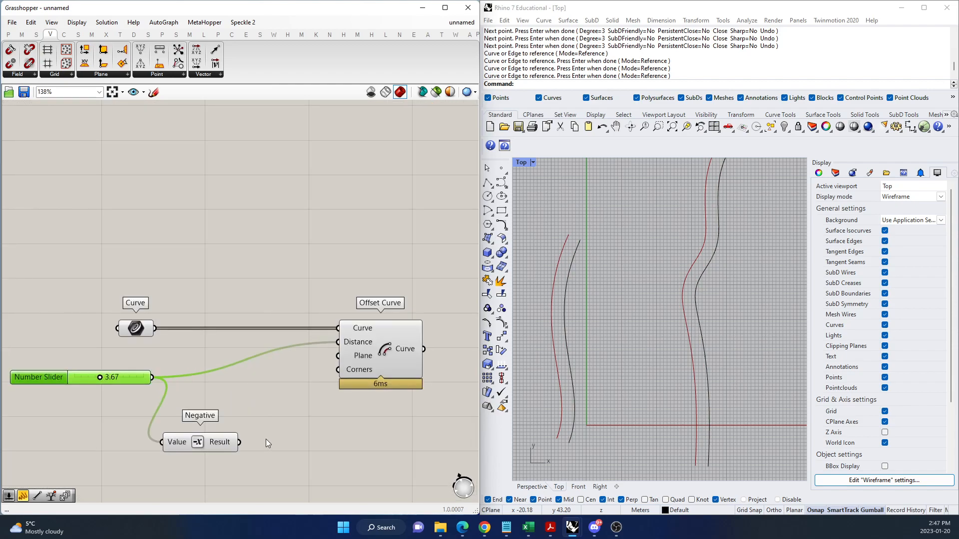
{"action": "left_click_drag", "start_coordinate": [240, 441], "coordinate": [338, 343]}
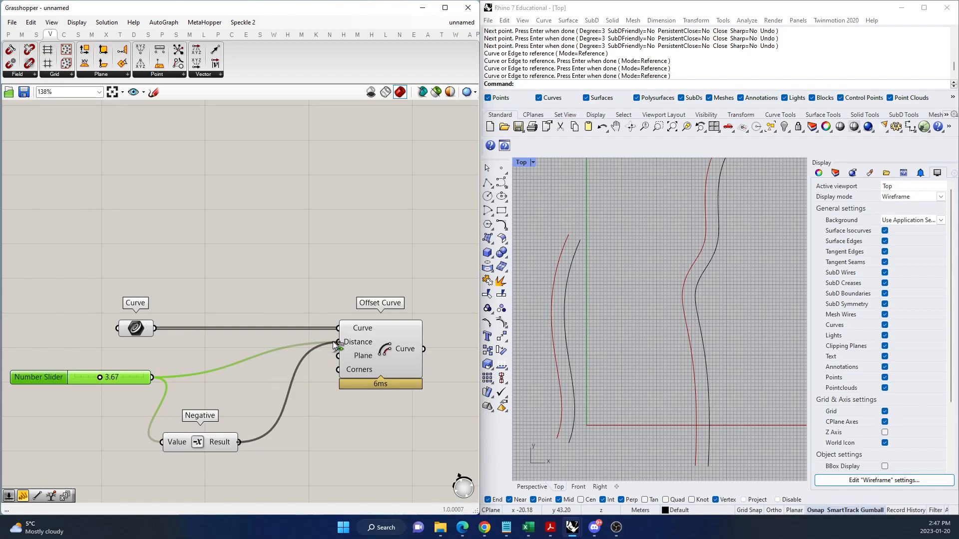
{"action": "left_click", "coordinate": [392, 414]}
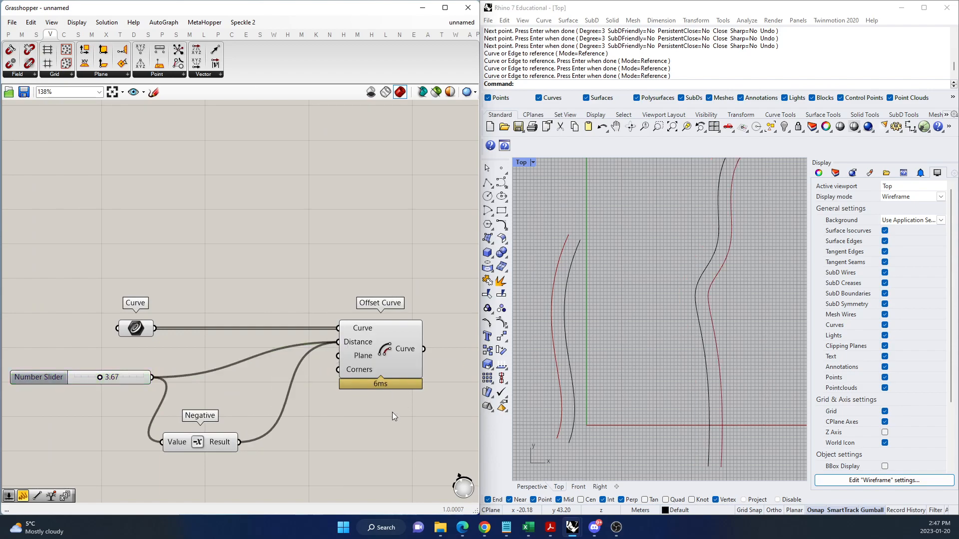
Highlight the Offset Curve preview, set the number slider to 3.96, and check the offsets of all three curves in the Top viewport.
{"action": "left_click", "coordinate": [390, 348]}
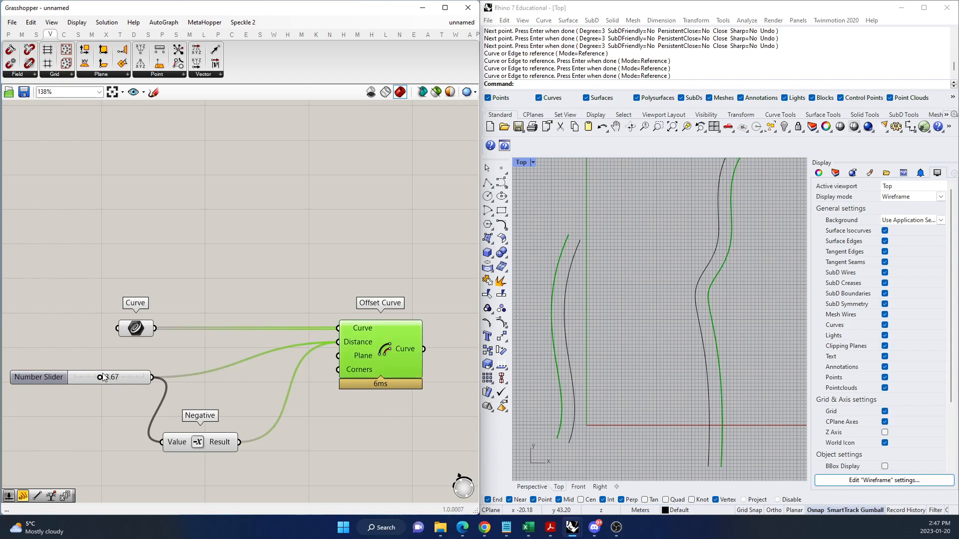
{"action": "mouse_move", "coordinate": [100, 378]}
{"action": "left_mouse_down"}
{"action": "mouse_move", "coordinate": [81, 377]}
{"action": "mouse_move", "coordinate": [104, 381]}
{"action": "left_mouse_up"}
{"action": "scroll", "coordinate": [569, 352], "scroll_direction": "down", "scroll_amount": 3}
{"action": "scroll", "coordinate": [569, 356], "scroll_direction": "up", "scroll_amount": 3}
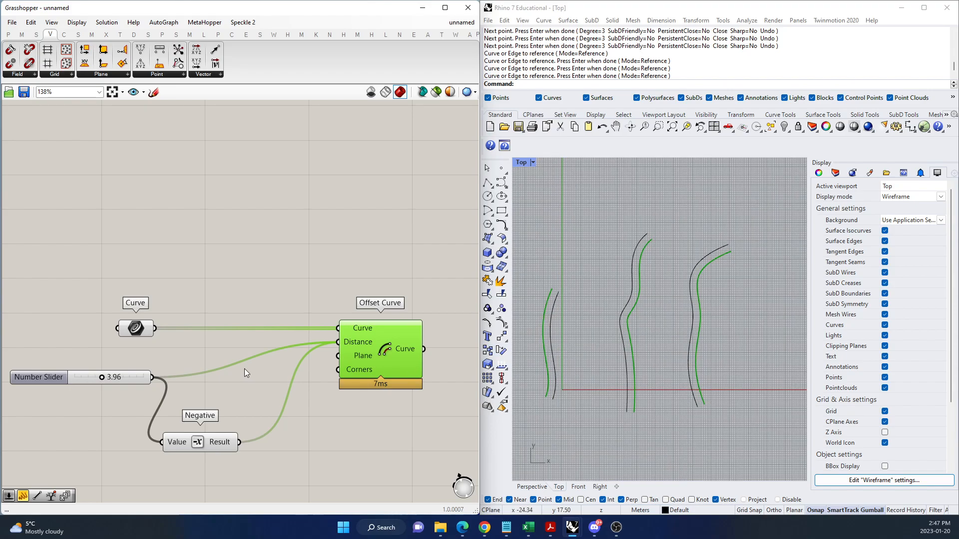
Move the number slider nearer to the Negative component, try it at 5.76, and settle its value at 1.42.
{"action": "left_click_drag", "start_coordinate": [104, 378], "coordinate": [140, 373]}
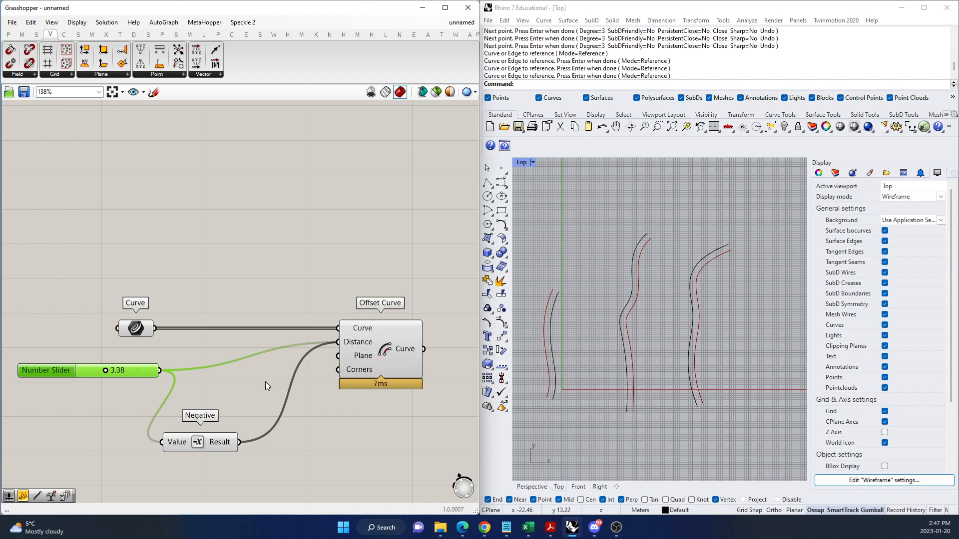
{"action": "mouse_move", "coordinate": [109, 371]}
{"action": "left_mouse_down"}
{"action": "mouse_move", "coordinate": [99, 373]}
{"action": "mouse_move", "coordinate": [121, 374]}
{"action": "mouse_move", "coordinate": [86, 373]}
{"action": "mouse_move", "coordinate": [124, 375]}
{"action": "mouse_move", "coordinate": [75, 370]}
{"action": "mouse_move", "coordinate": [150, 370]}
{"action": "mouse_move", "coordinate": [107, 370]}
{"action": "mouse_move", "coordinate": [133, 370]}
{"action": "mouse_move", "coordinate": [119, 370]}
{"action": "left_mouse_up"}
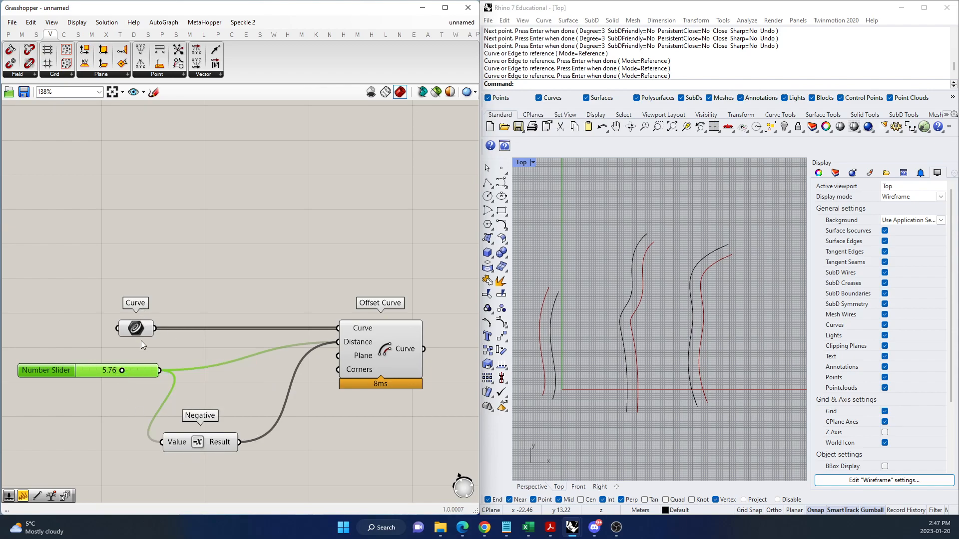
{"action": "left_click", "coordinate": [211, 442]}
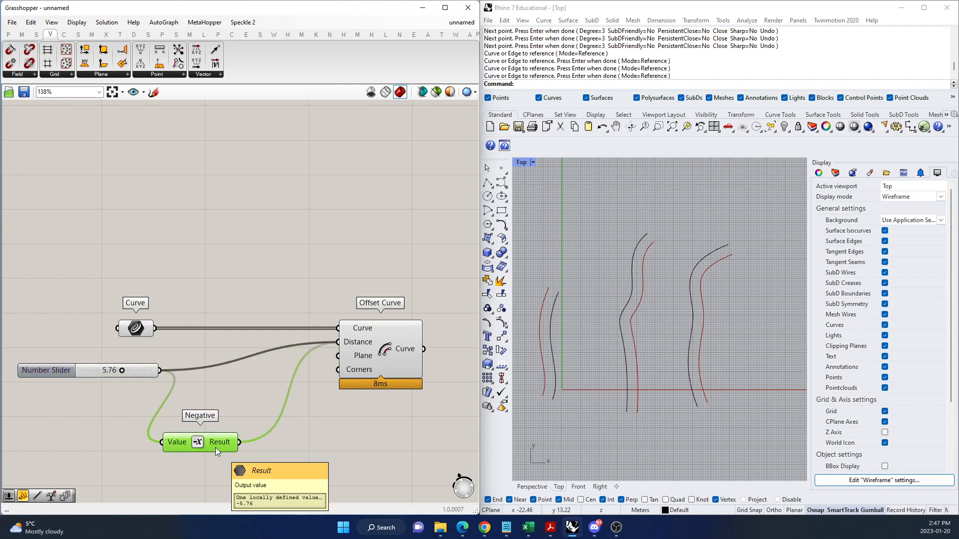
{"action": "left_click_drag", "start_coordinate": [123, 373], "coordinate": [91, 371]}
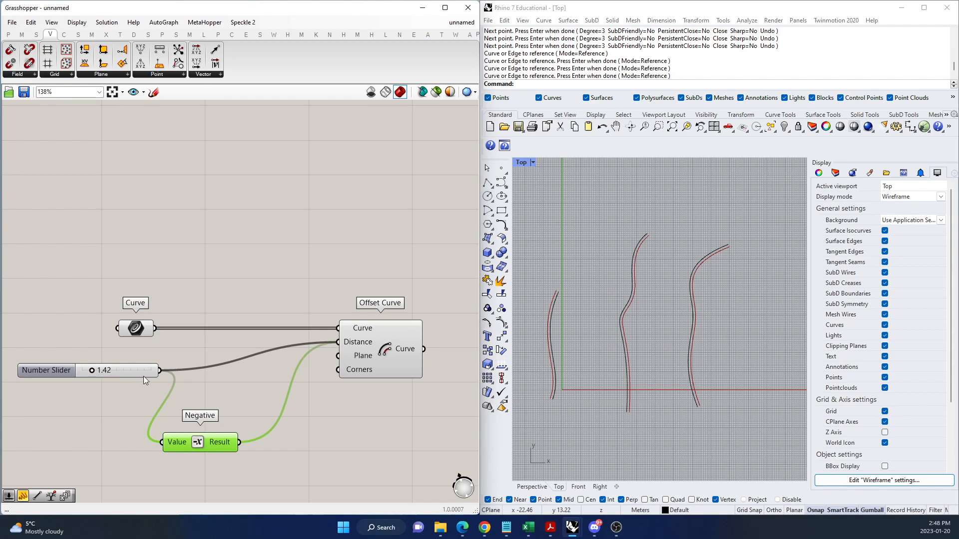
Select the leftmost curve in the Top viewport and shift its outer middle control point slightly along negative X.
{"action": "mouse_move", "coordinate": [143, 378]}
{"action": "left_click", "coordinate": [556, 298]}
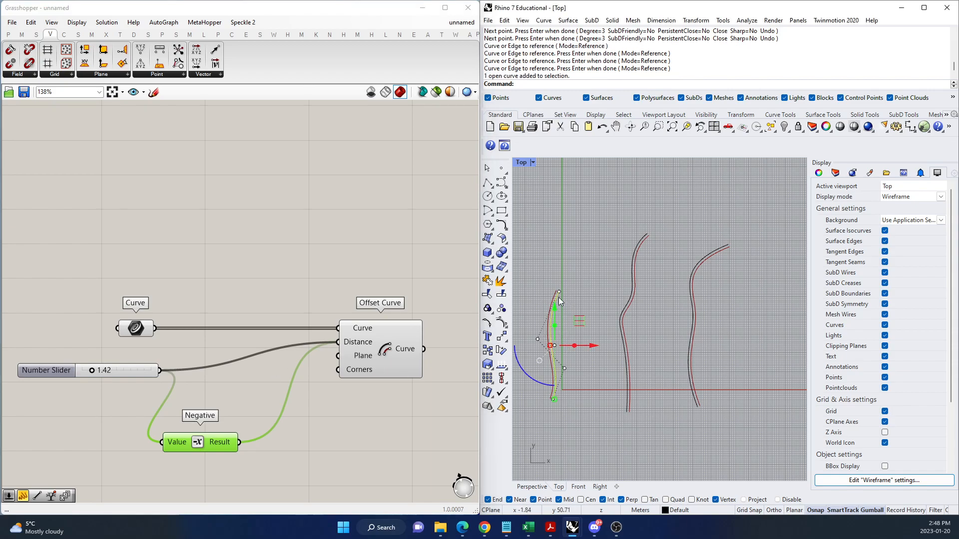
{"action": "scroll", "coordinate": [559, 290], "scroll_direction": "up", "scroll_amount": 4}
{"action": "scroll", "coordinate": [609, 279], "scroll_direction": "down", "scroll_amount": 3}
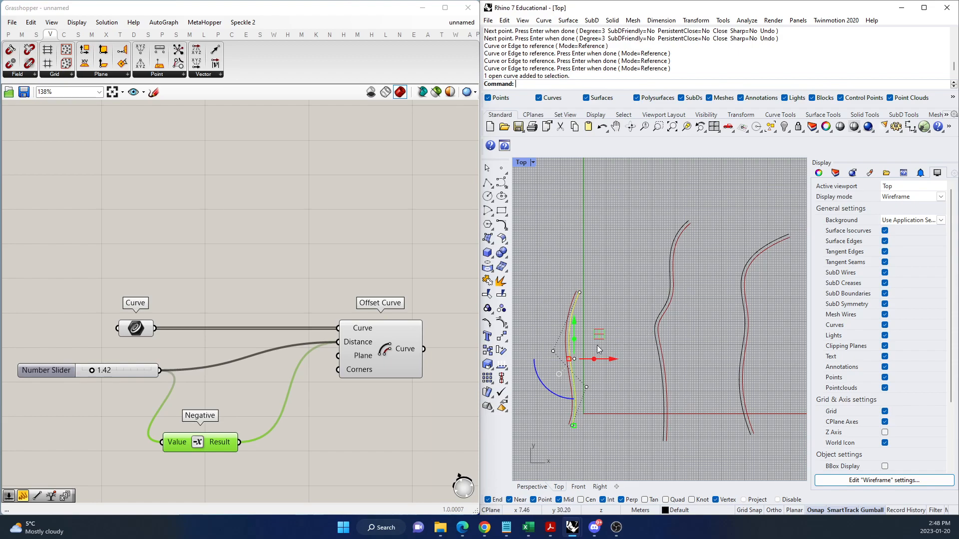
{"action": "left_click", "coordinate": [553, 351]}
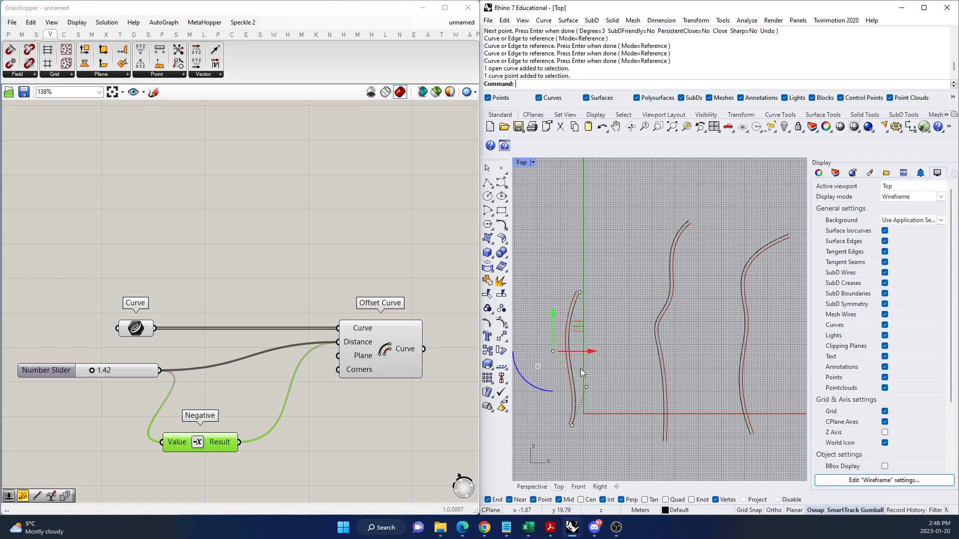
{"action": "mouse_move", "coordinate": [587, 355]}
{"action": "left_mouse_down"}
{"action": "mouse_move", "coordinate": [646, 352]}
{"action": "mouse_move", "coordinate": [583, 347]}
{"action": "left_mouse_up"}
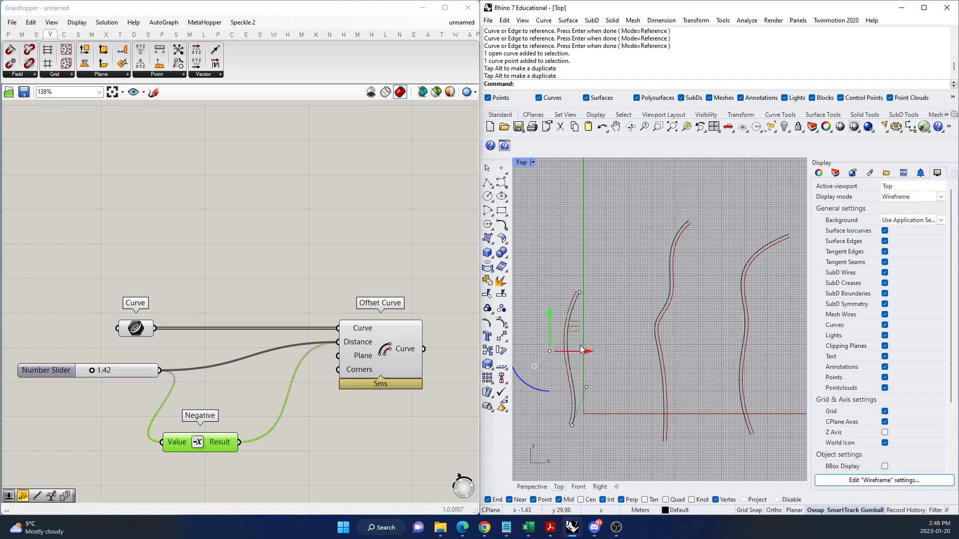
Disconnect both wires from Offset Curve's Distance input, then reconnect the number slider followed by the Negative result.
{"action": "left_click", "coordinate": [387, 251]}
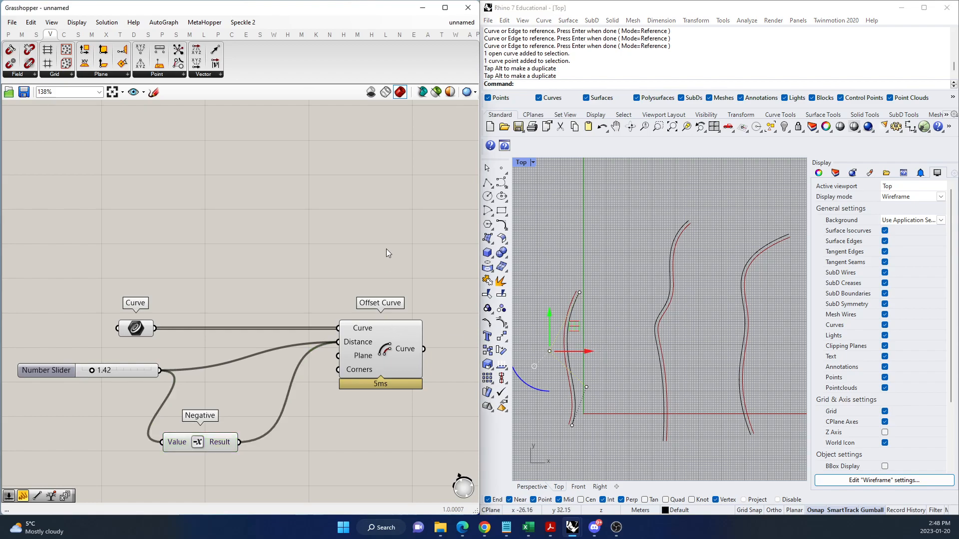
{"action": "left_click_drag", "start_coordinate": [338, 342], "coordinate": [243, 450], "text": "ctrl"}
{"action": "left_click_drag", "start_coordinate": [338, 343], "coordinate": [149, 340], "text": "ctrl"}
{"action": "left_click", "coordinate": [137, 331]}
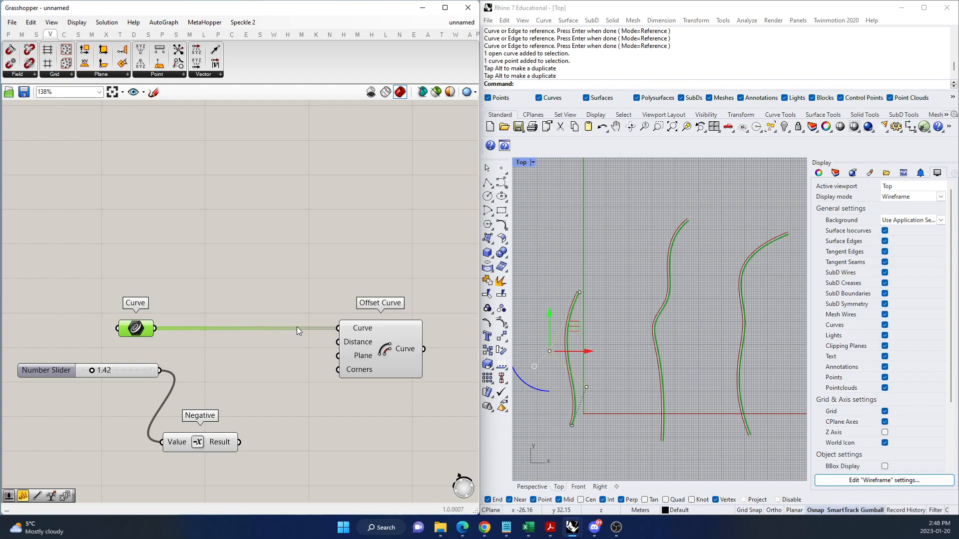
{"action": "left_click_drag", "start_coordinate": [159, 370], "coordinate": [334, 343]}
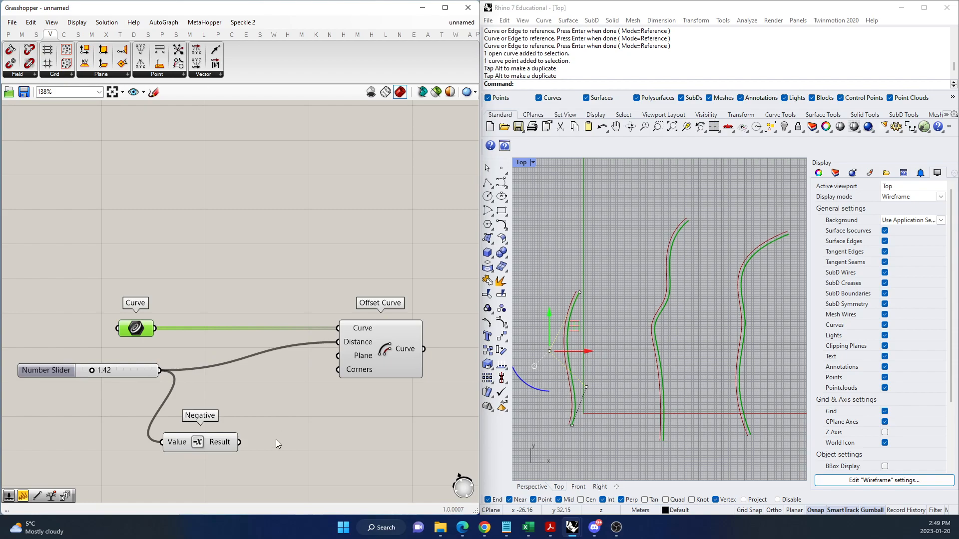
{"action": "left_click_drag", "start_coordinate": [244, 441], "coordinate": [337, 343], "text": "shift"}
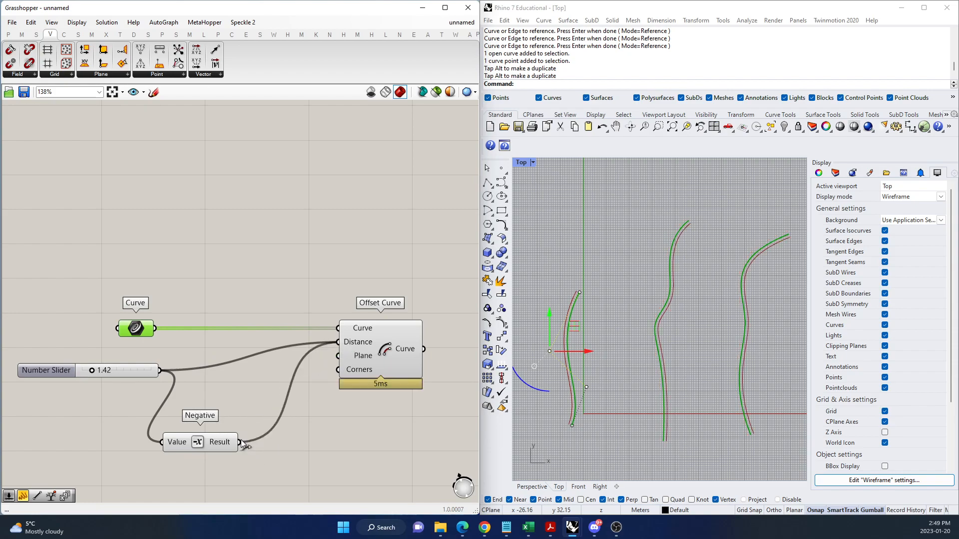
Set the number slider to 4.53 and highlight the Negative, slider and Curve components in turn to inspect their data.
{"action": "left_click_drag", "start_coordinate": [227, 441], "coordinate": [237, 429]}
{"action": "left_click_drag", "start_coordinate": [145, 372], "coordinate": [109, 367]}
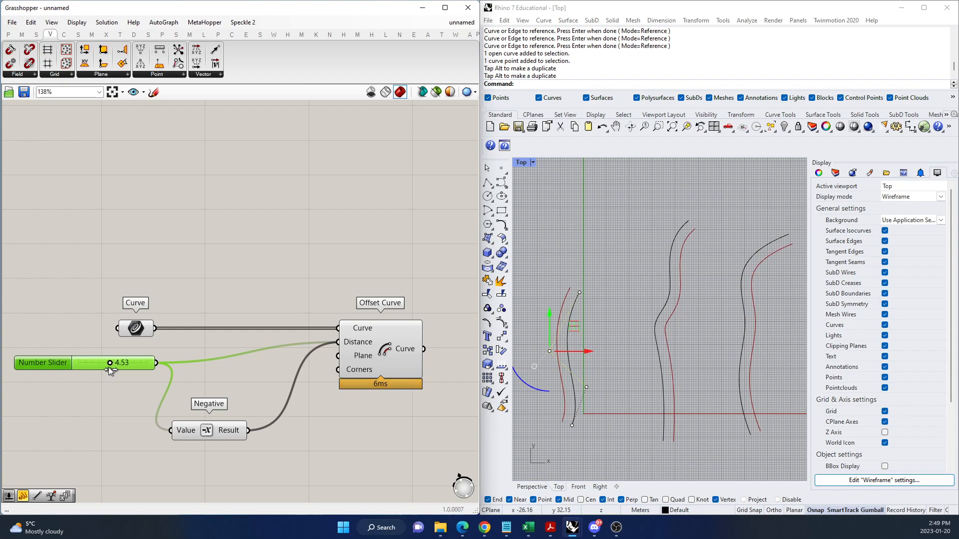
{"action": "left_click", "coordinate": [203, 429]}
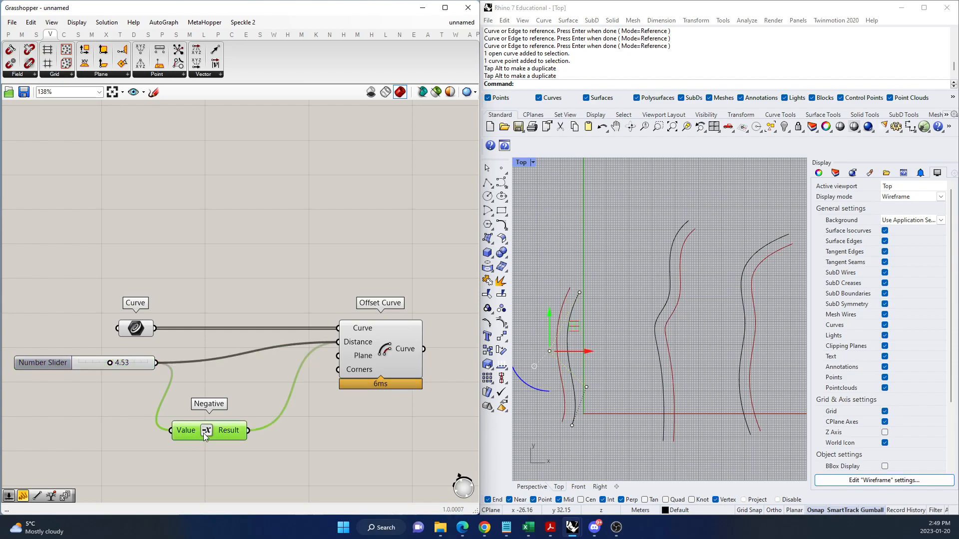
{"action": "left_click", "coordinate": [137, 364]}
{"action": "left_click", "coordinate": [209, 431]}
{"action": "left_click", "coordinate": [137, 331]}
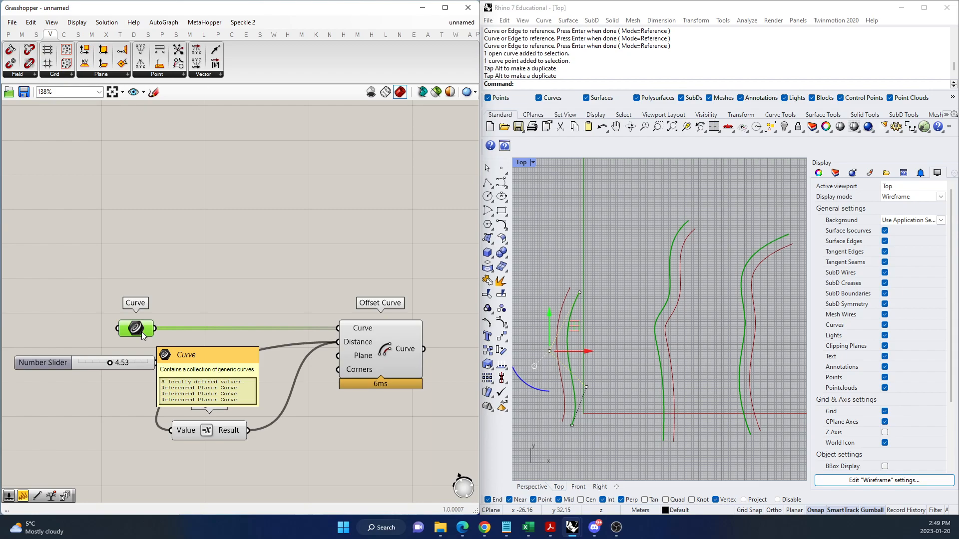
Move the number slider and Negative component farther from Offset Curve to clear space on the canvas.
{"action": "left_click_drag", "start_coordinate": [209, 438], "coordinate": [183, 459]}
{"action": "left_click_drag", "start_coordinate": [141, 369], "coordinate": [88, 388]}
{"action": "left_click_drag", "start_coordinate": [166, 453], "coordinate": [176, 445]}
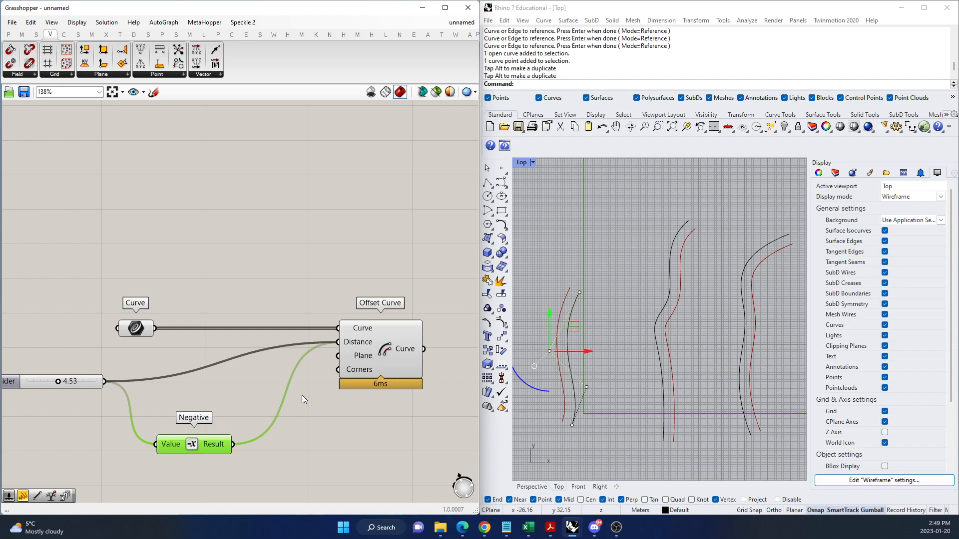
{"action": "left_click_drag", "start_coordinate": [220, 452], "coordinate": [217, 452]}
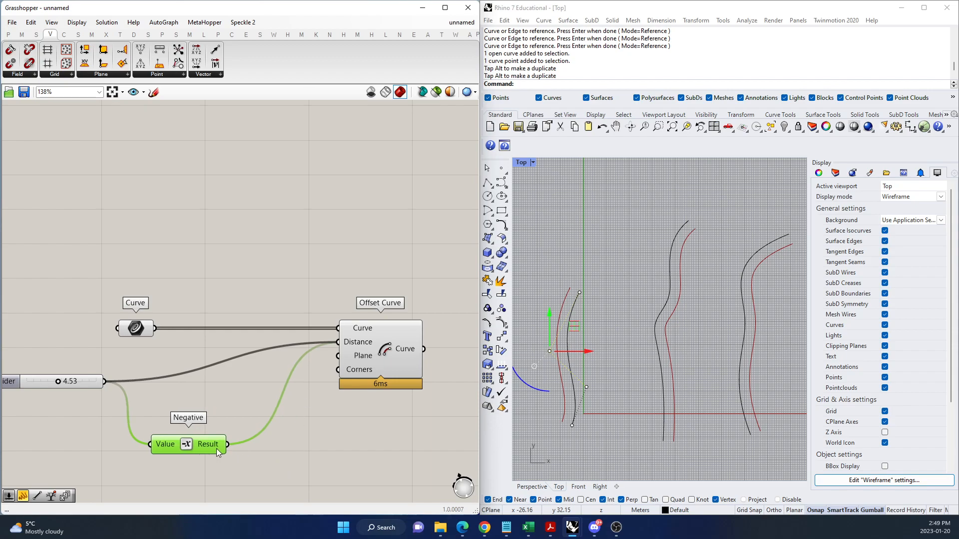
Add a Merge component combining the slider and Negative result, and feed its Result as Offset Curve's only Distance source.
{"action": "double_click", "coordinate": [310, 442]}
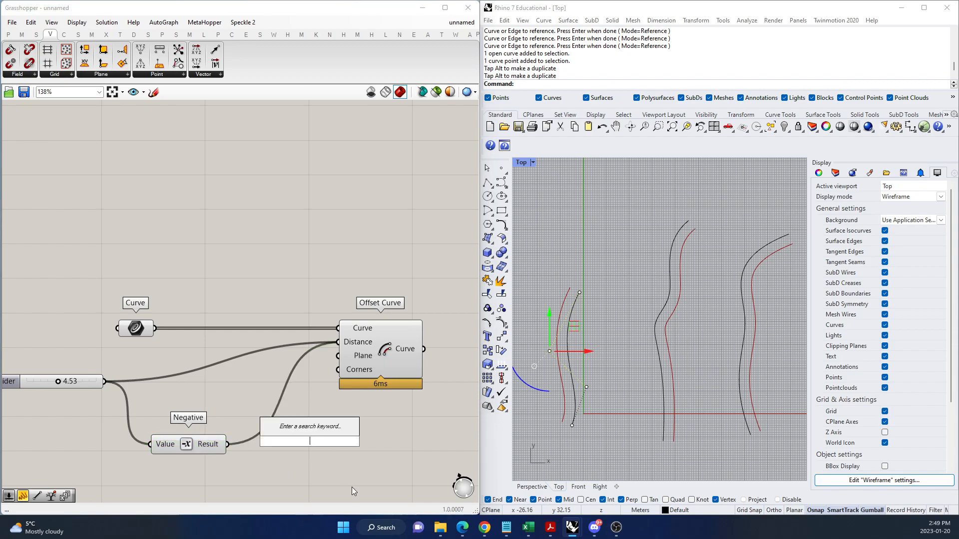
{"action": "type", "text": "merge"}
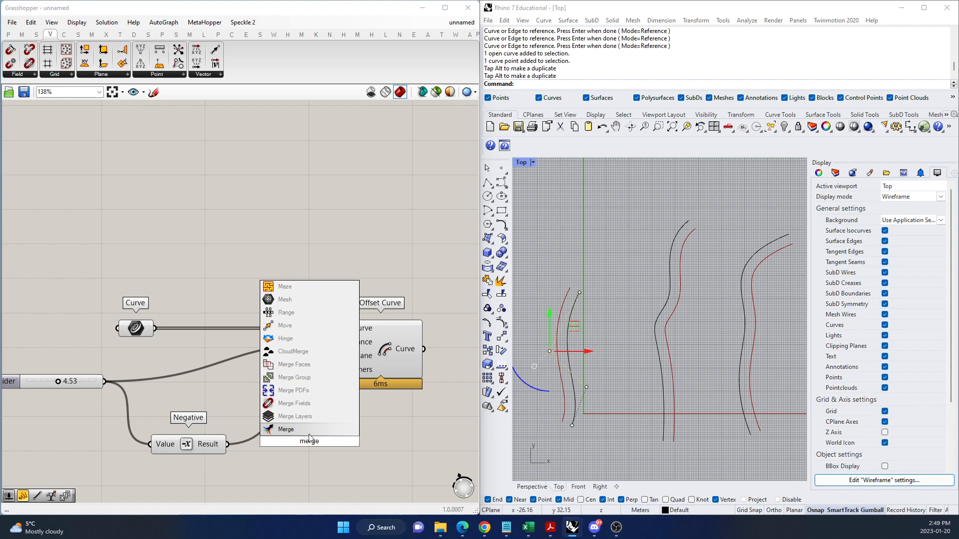
{"action": "key", "text": "Return"}
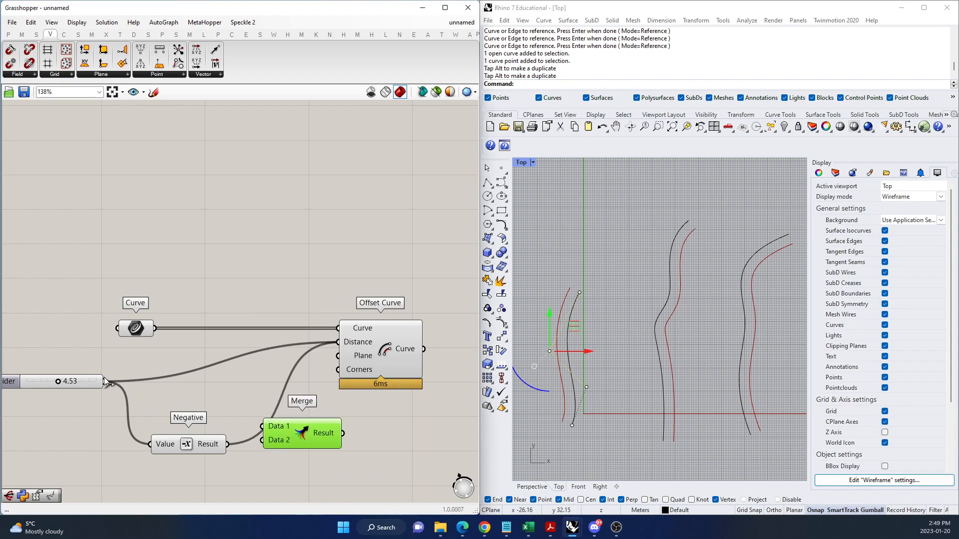
{"action": "left_click_drag", "start_coordinate": [235, 406], "coordinate": [263, 440]}
{"action": "left_click_drag", "start_coordinate": [345, 432], "coordinate": [312, 375]}
{"action": "left_click_drag", "start_coordinate": [320, 344], "coordinate": [336, 346]}
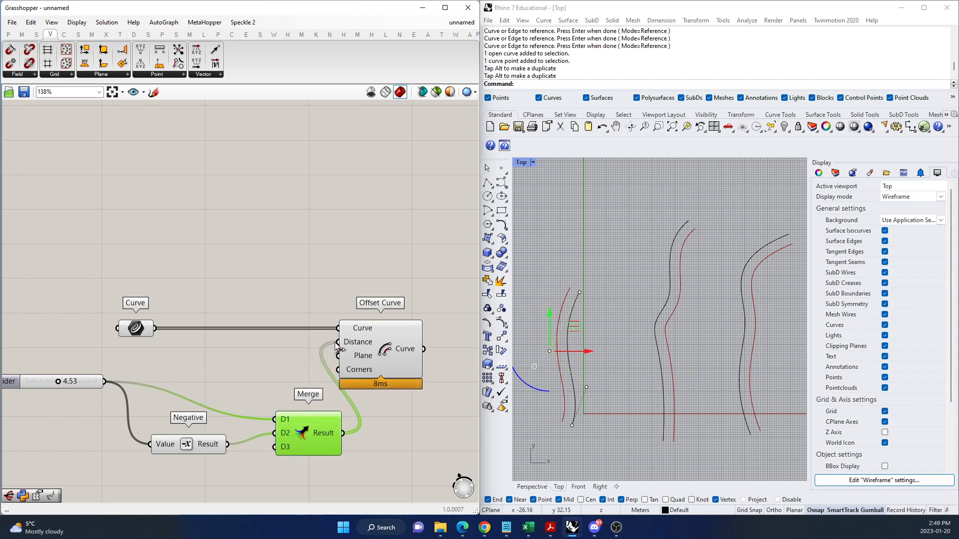
Set the number slider to 4.89 and reposition Negative and Merge between the slider and Offset Curve.
{"action": "mouse_move", "coordinate": [58, 381]}
{"action": "left_mouse_down"}
{"action": "mouse_move", "coordinate": [50, 386]}
{"action": "mouse_move", "coordinate": [68, 389]}
{"action": "mouse_move", "coordinate": [60, 388]}
{"action": "left_mouse_up"}
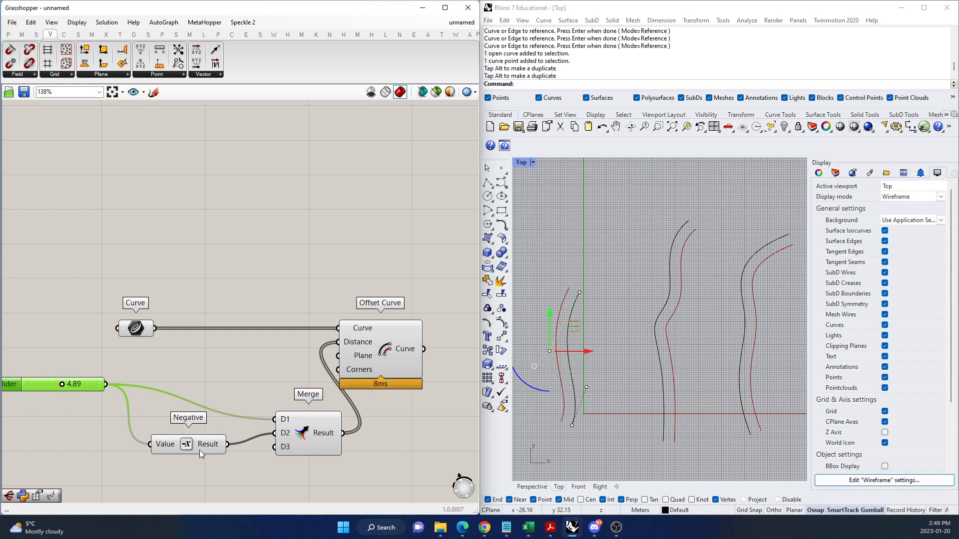
{"action": "left_click_drag", "start_coordinate": [199, 450], "coordinate": [179, 446]}
{"action": "left_click_drag", "start_coordinate": [320, 432], "coordinate": [281, 397]}
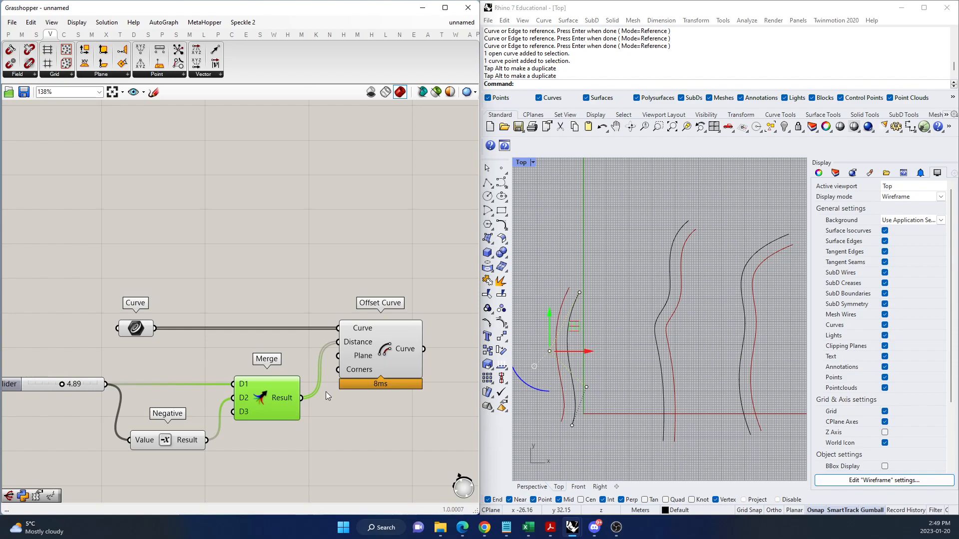
Graft Offset Curve's Distance input and set the number slider to 5.76.
{"action": "right_click", "coordinate": [348, 343]}
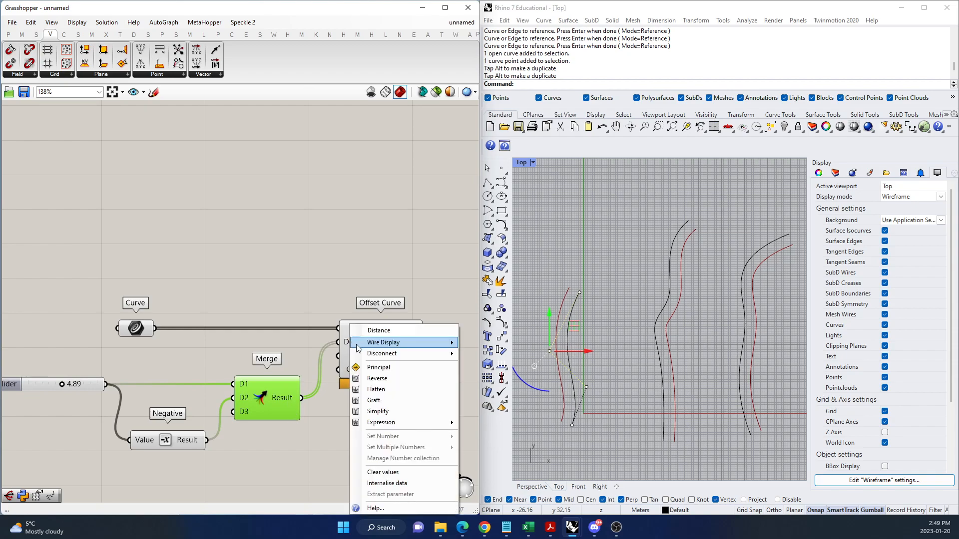
{"action": "left_click", "coordinate": [386, 401]}
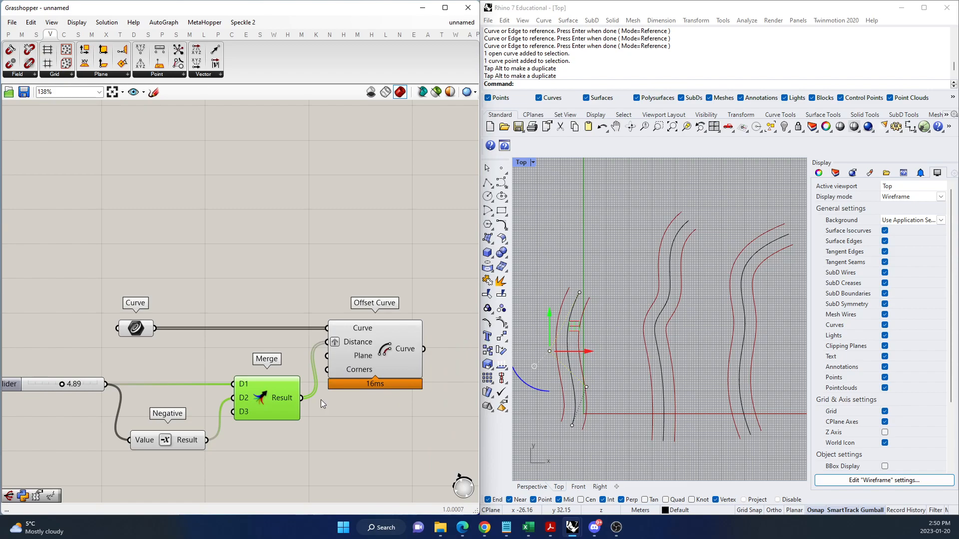
{"action": "left_click", "coordinate": [281, 440]}
{"action": "left_click", "coordinate": [273, 407]}
{"action": "mouse_move", "coordinate": [61, 385]}
{"action": "left_mouse_down"}
{"action": "mouse_move", "coordinate": [37, 386]}
{"action": "mouse_move", "coordinate": [68, 385]}
{"action": "left_mouse_up"}
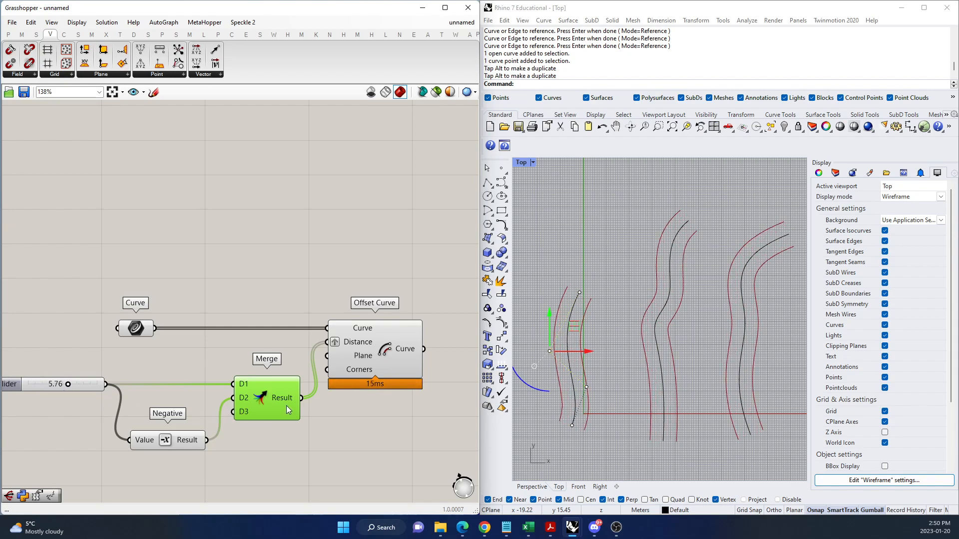
Shift the number slider, Negative and Merge components away from Offset Curve to widen the gap before it.
{"action": "left_click_drag", "start_coordinate": [168, 445], "coordinate": [164, 445]}
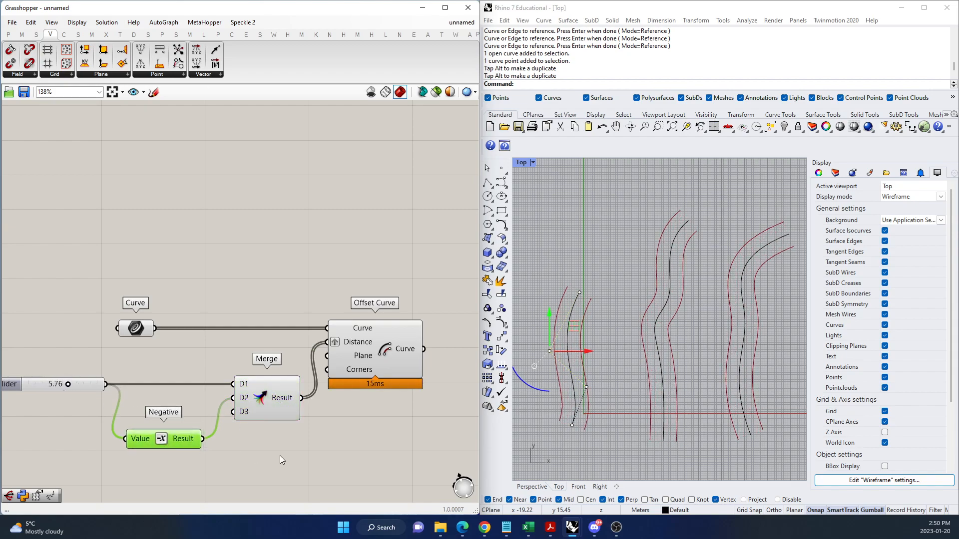
{"action": "double_click", "coordinate": [301, 254]}
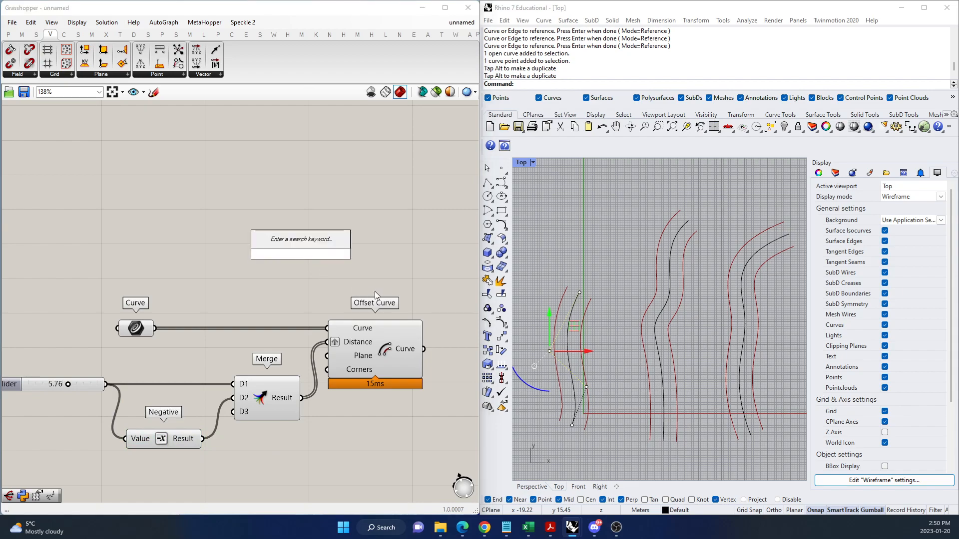
{"action": "scroll", "coordinate": [260, 380], "scroll_direction": "down", "scroll_amount": 3}
{"action": "left_click_drag", "start_coordinate": [264, 429], "coordinate": [149, 392]}
{"action": "left_click_drag", "start_coordinate": [265, 395], "coordinate": [227, 391]}
{"action": "left_click", "coordinate": [268, 424]}
{"action": "scroll", "coordinate": [278, 385], "scroll_direction": "up", "scroll_amount": 3}
Add a Param Viewer above the definition, connect the Curve parameter to it, and examine its data structure.
{"action": "double_click", "coordinate": [266, 259]}
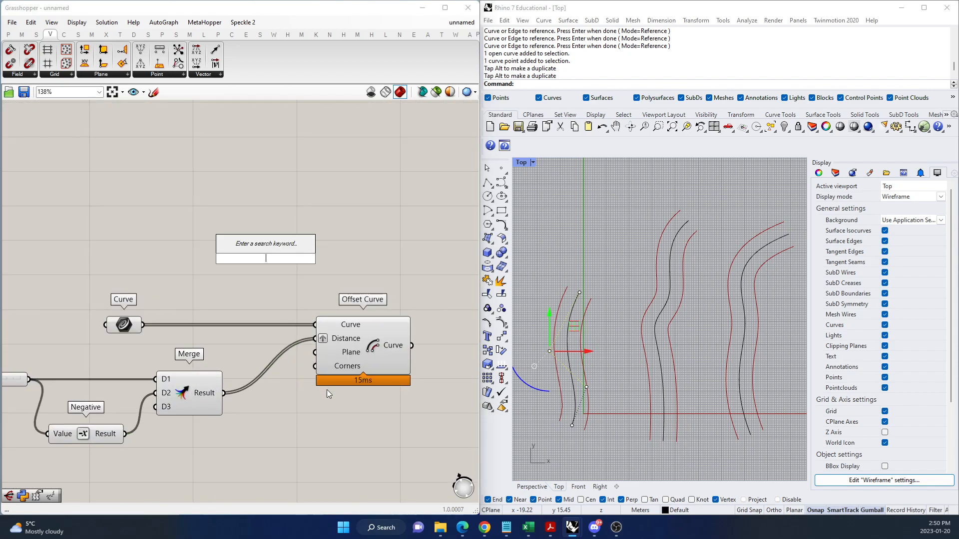
{"action": "type", "text": "param view"}
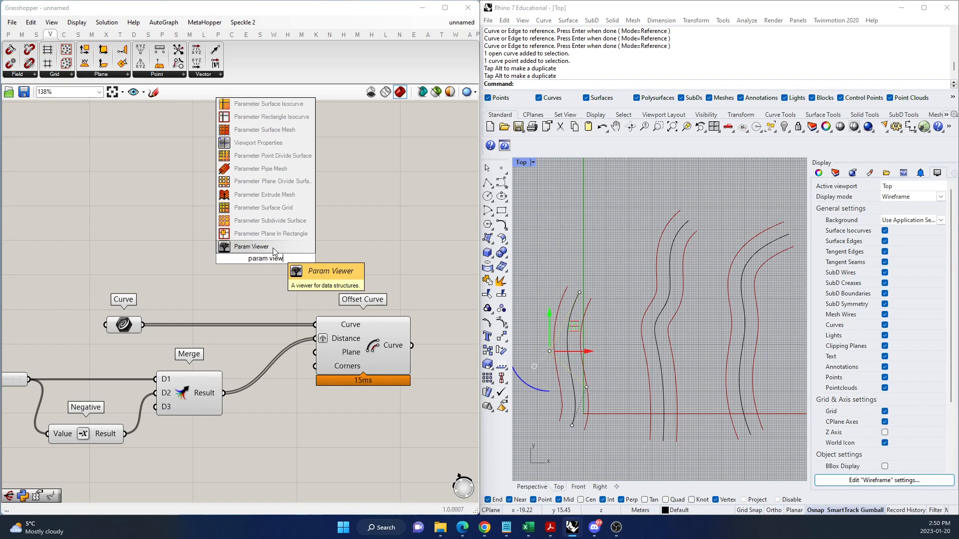
{"action": "left_click", "coordinate": [273, 247]}
{"action": "left_click_drag", "start_coordinate": [142, 325], "coordinate": [219, 270]}
{"action": "scroll", "coordinate": [251, 256], "scroll_direction": "up", "scroll_amount": 3}
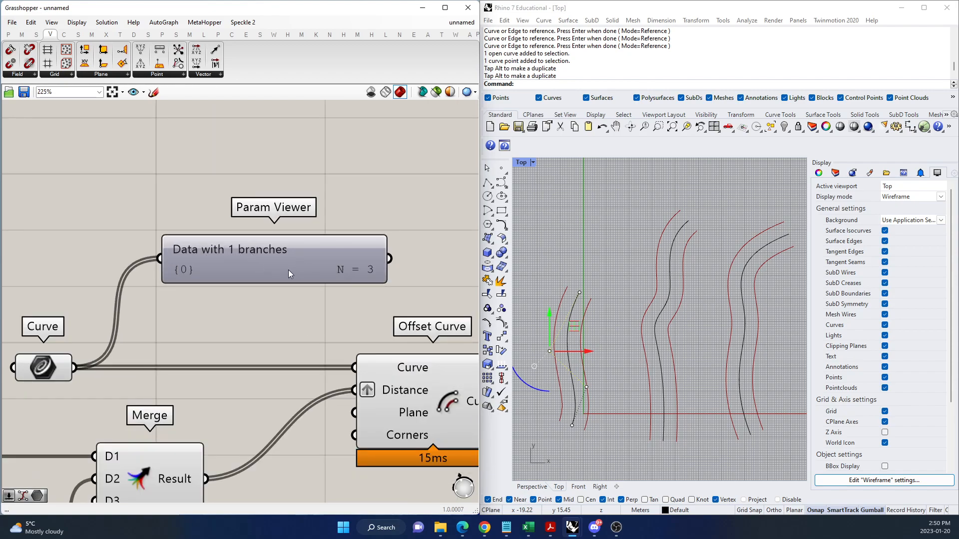
{"action": "scroll", "coordinate": [270, 267], "scroll_direction": "down", "scroll_amount": 2}
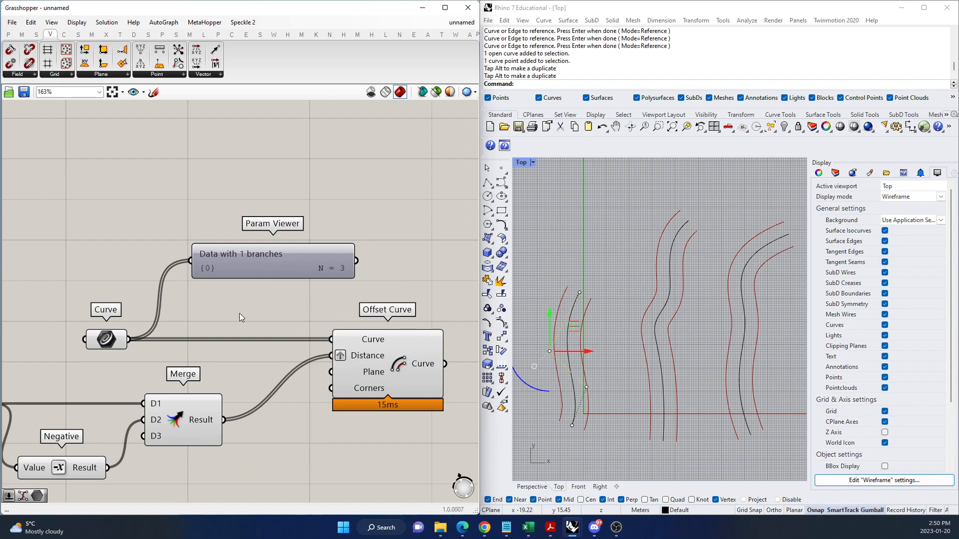
Add a second Param Viewer below Merge and connect the Merge Result to it to examine its data structure.
{"action": "scroll", "coordinate": [242, 339], "scroll_direction": "down", "scroll_amount": 1}
{"action": "double_click", "coordinate": [274, 430]}
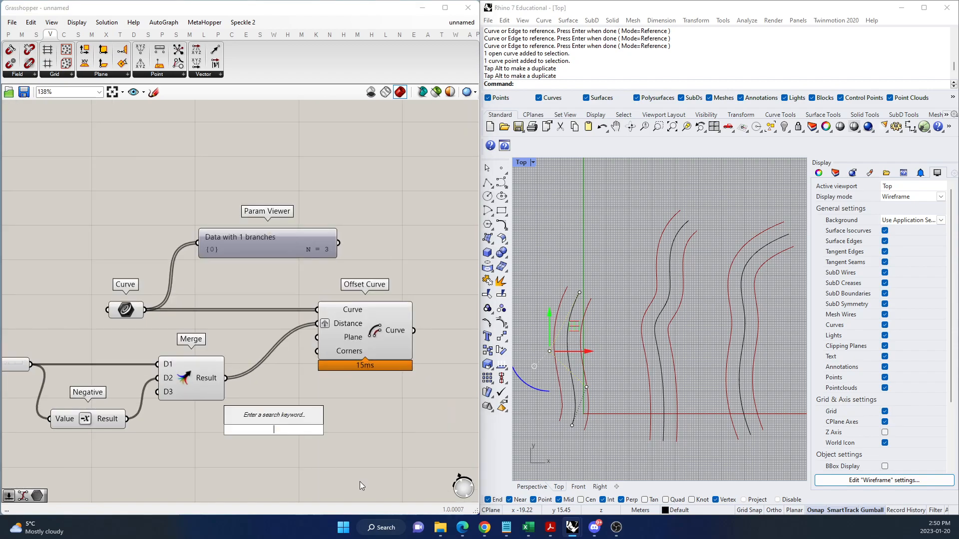
{"action": "type", "text": "param viewe"}
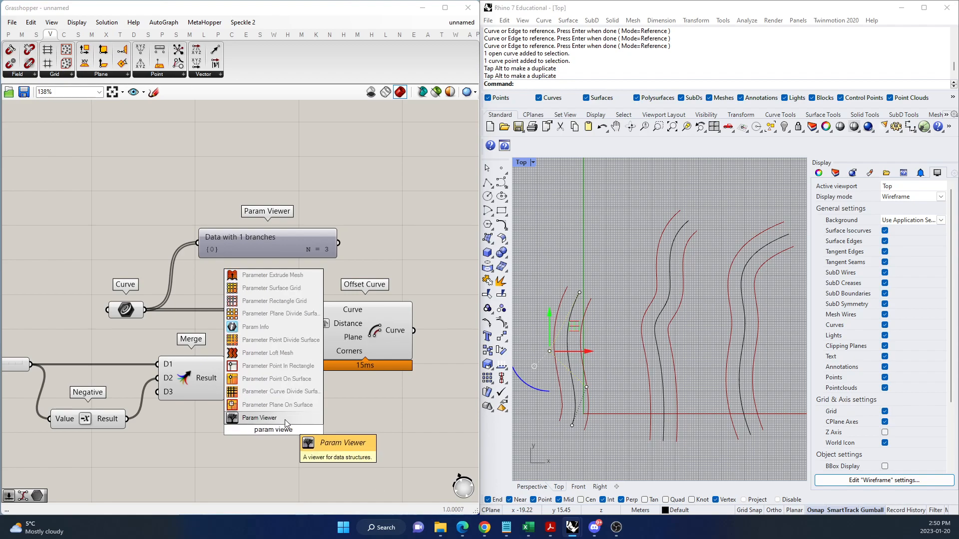
{"action": "left_click", "coordinate": [284, 418]}
{"action": "left_click_drag", "start_coordinate": [225, 381], "coordinate": [250, 435]}
{"action": "left_click_drag", "start_coordinate": [319, 438], "coordinate": [302, 442]}
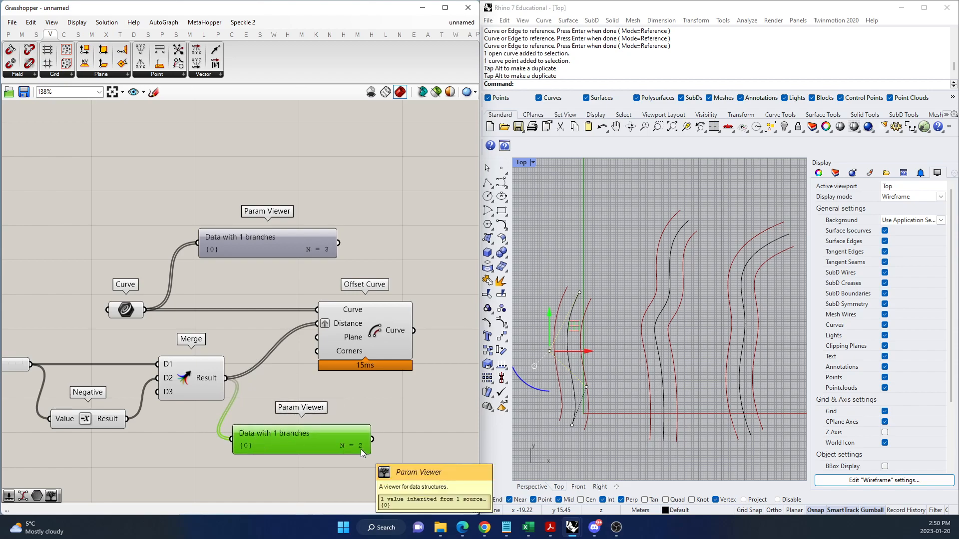
Add a Graft Tree component between Merge and the lower Param Viewer, and connect the Merge Result to it.
{"action": "scroll", "coordinate": [373, 415], "scroll_direction": "down", "scroll_amount": 2}
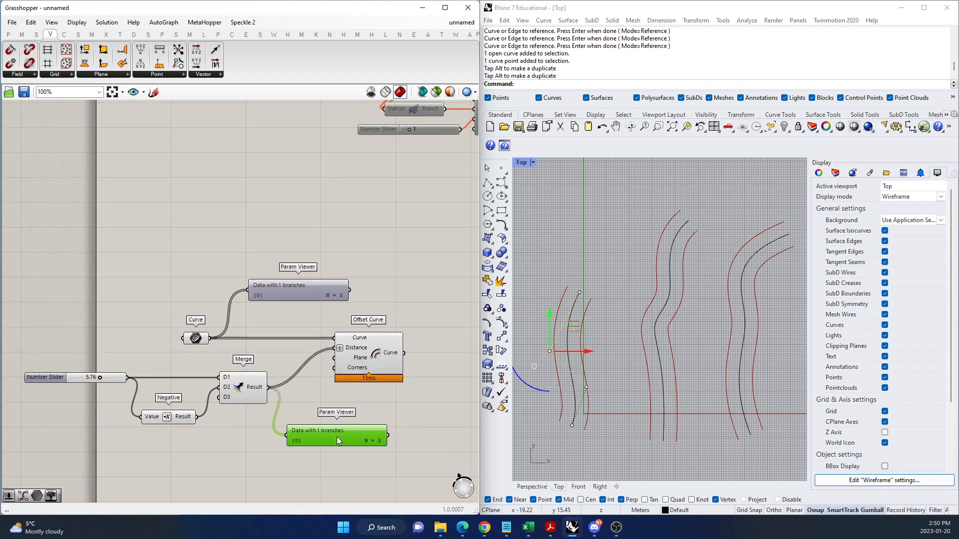
{"action": "scroll", "coordinate": [333, 428], "scroll_direction": "up", "scroll_amount": 3}
{"action": "left_click", "coordinate": [286, 409]}
{"action": "double_click", "coordinate": [284, 408]}
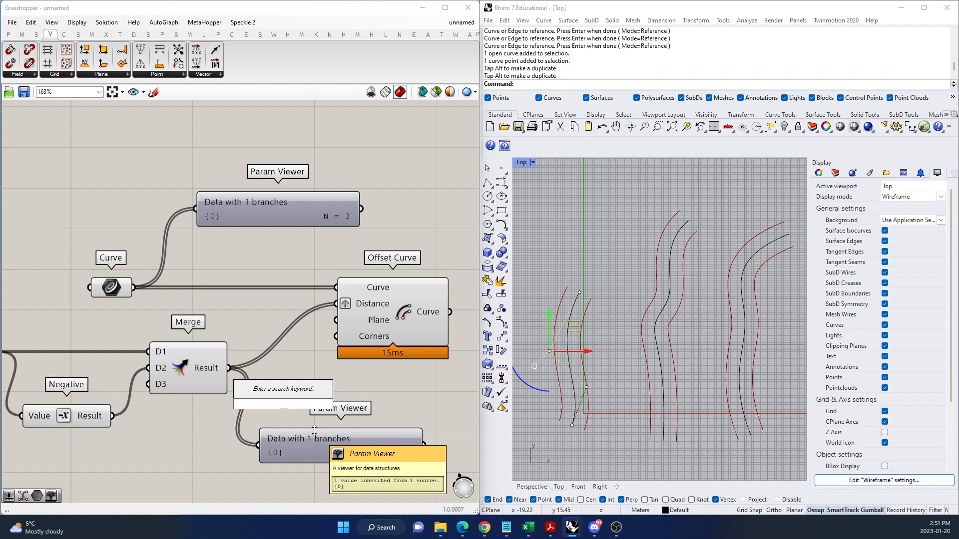
{"action": "type", "text": "graft"}
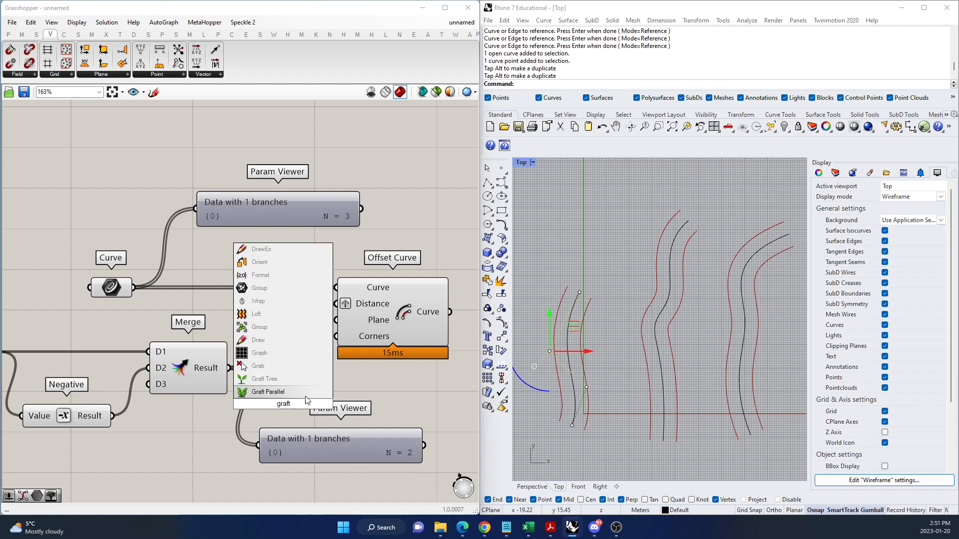
{"action": "left_click", "coordinate": [260, 379]}
{"action": "left_click_drag", "start_coordinate": [229, 368], "coordinate": [304, 404]}
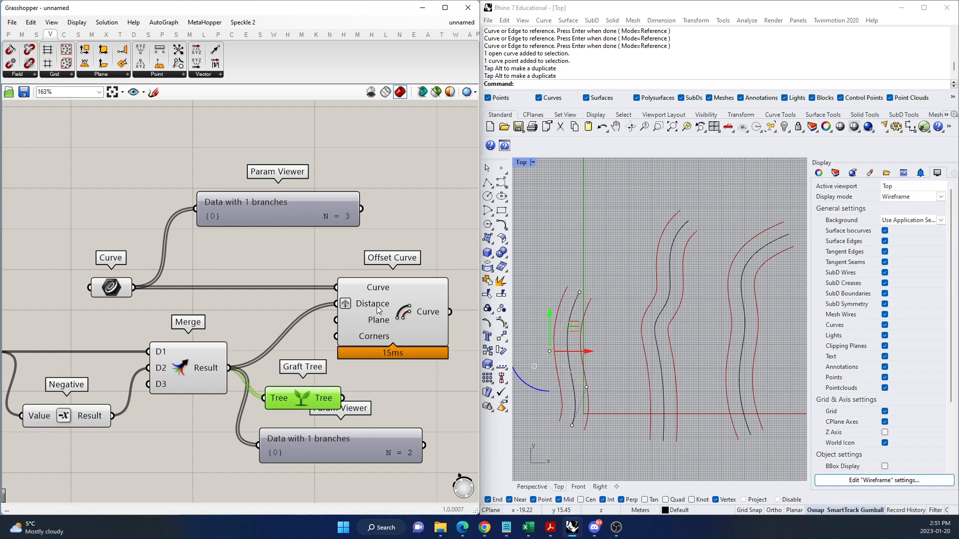
Connect the Graft Tree output to the lower Param Viewer, shift that viewer to make room, and examine its branches.
{"action": "left_click_drag", "start_coordinate": [343, 398], "coordinate": [268, 446]}
{"action": "left_click_drag", "start_coordinate": [349, 453], "coordinate": [383, 443]}
{"action": "scroll", "coordinate": [358, 406], "scroll_direction": "down", "scroll_amount": 3}
{"action": "scroll", "coordinate": [343, 445], "scroll_direction": "up", "scroll_amount": 2}
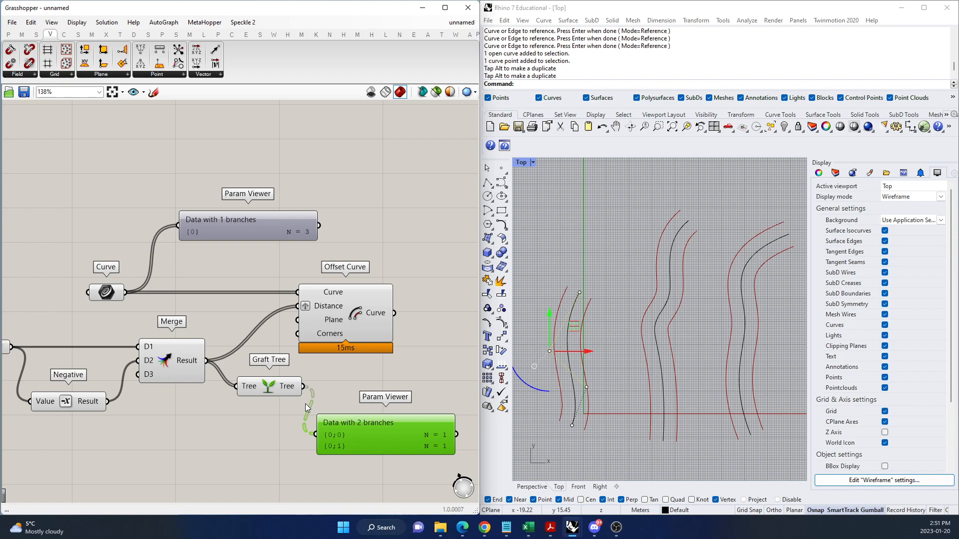
{"action": "left_click", "coordinate": [469, 243]}
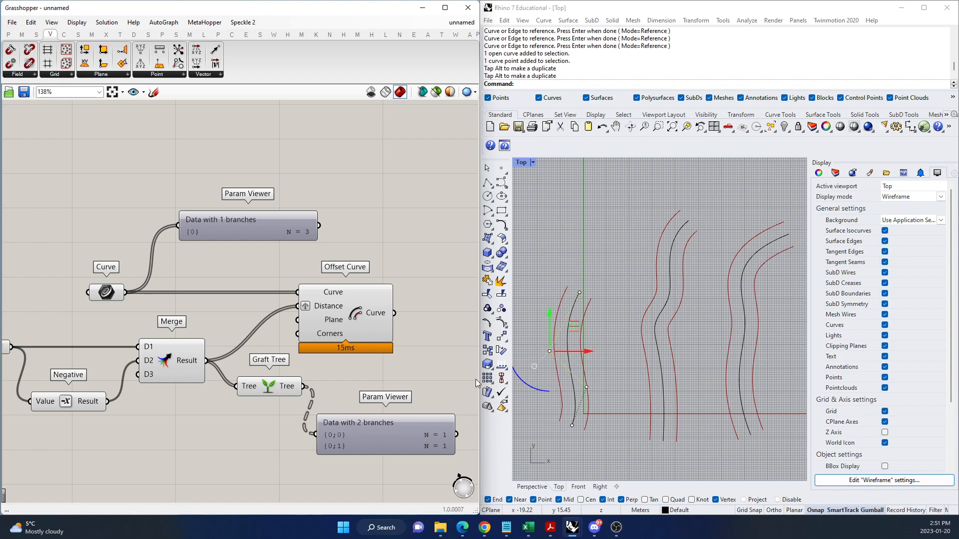
{"action": "scroll", "coordinate": [391, 370], "scroll_direction": "up", "scroll_amount": 3}
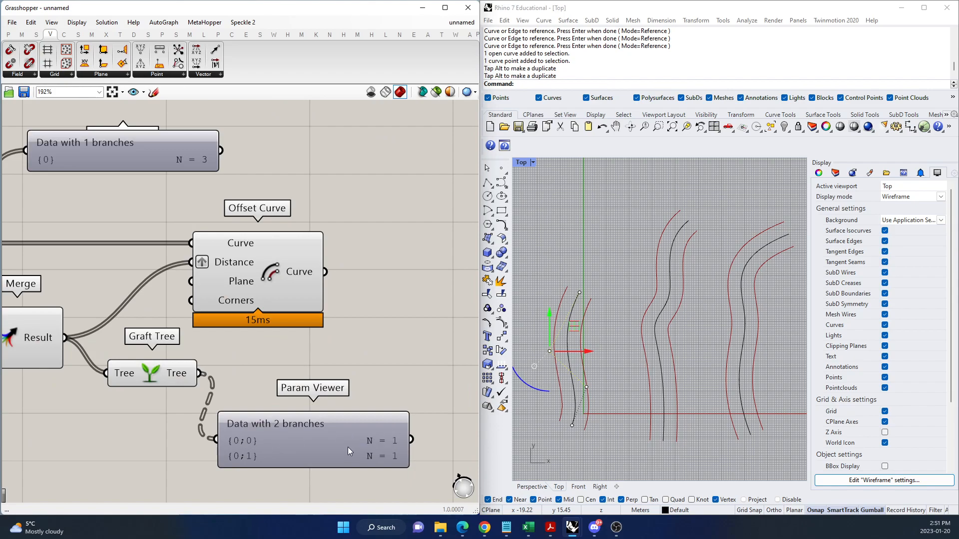
{"action": "scroll", "coordinate": [328, 455], "scroll_direction": "down", "scroll_amount": 3}
{"action": "scroll", "coordinate": [343, 450], "scroll_direction": "up", "scroll_amount": 2}
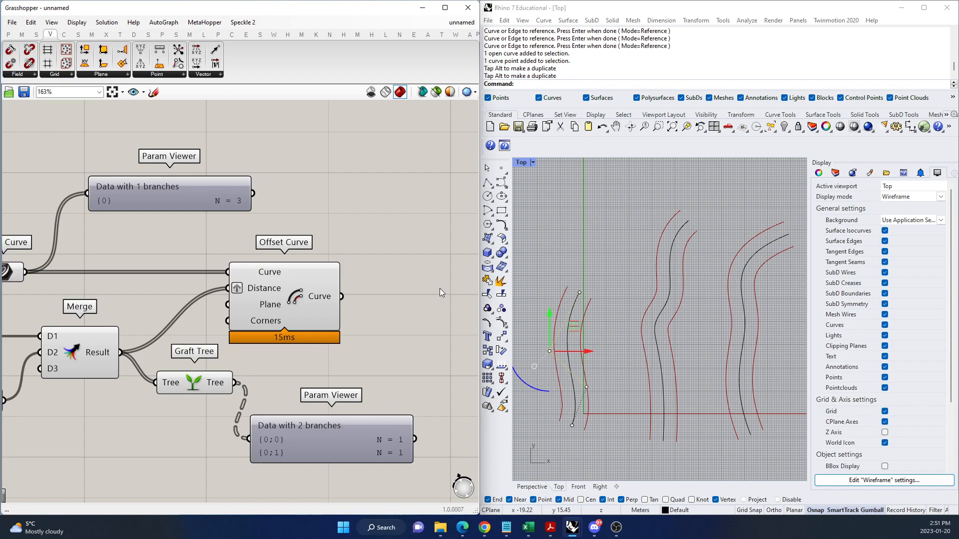
Add a Param Viewer after Offset Curve, connect the Curve output to it, and examine the resulting branch paths.
{"action": "double_click", "coordinate": [421, 270]}
{"action": "type", "text": "p"}
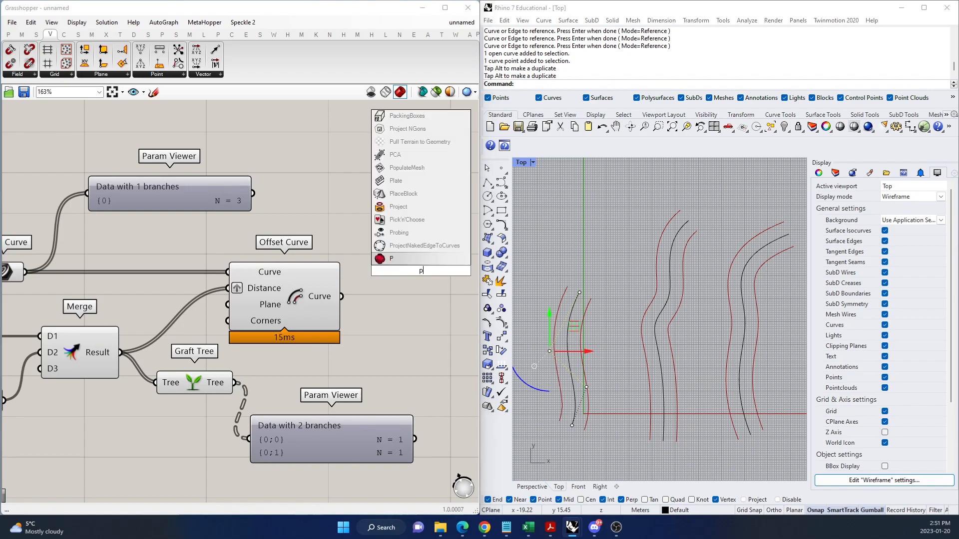
{"action": "type", "text": "aram view"}
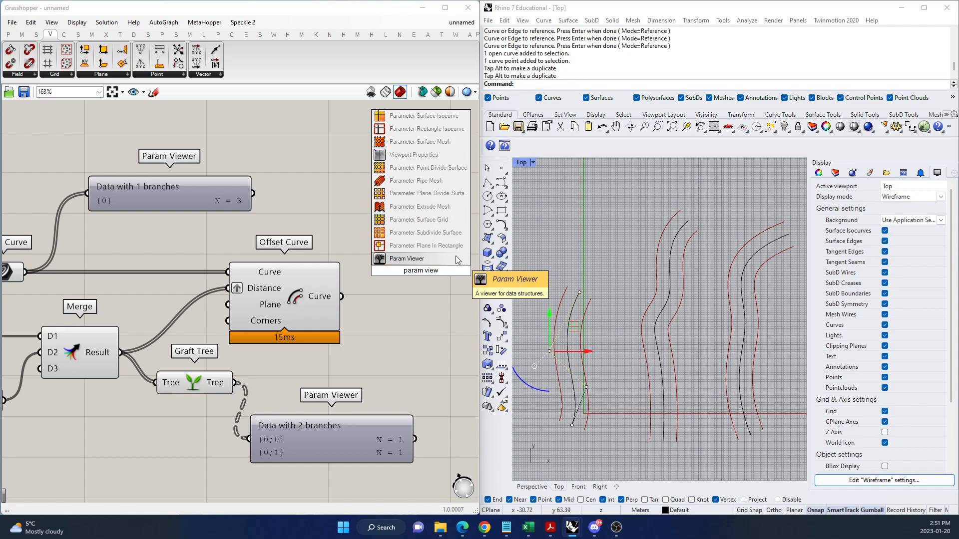
{"action": "left_click", "coordinate": [448, 258]}
{"action": "left_click_drag", "start_coordinate": [377, 283], "coordinate": [409, 280]}
{"action": "left_click_drag", "start_coordinate": [340, 297], "coordinate": [390, 245]}
{"action": "scroll", "coordinate": [289, 334], "scroll_direction": "down", "scroll_amount": 3}
{"action": "scroll", "coordinate": [392, 307], "scroll_direction": "up", "scroll_amount": 2}
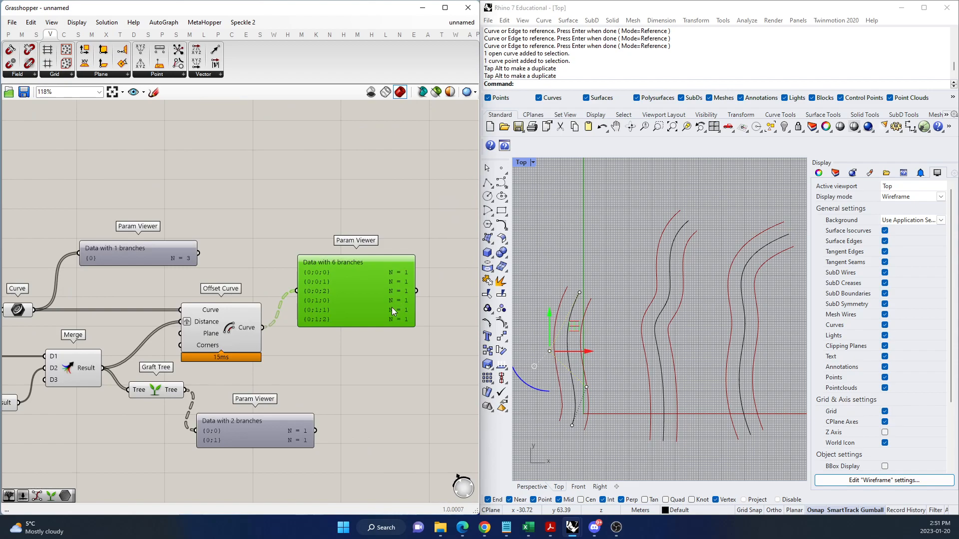
{"action": "scroll", "coordinate": [391, 307], "scroll_direction": "up", "scroll_amount": 2}
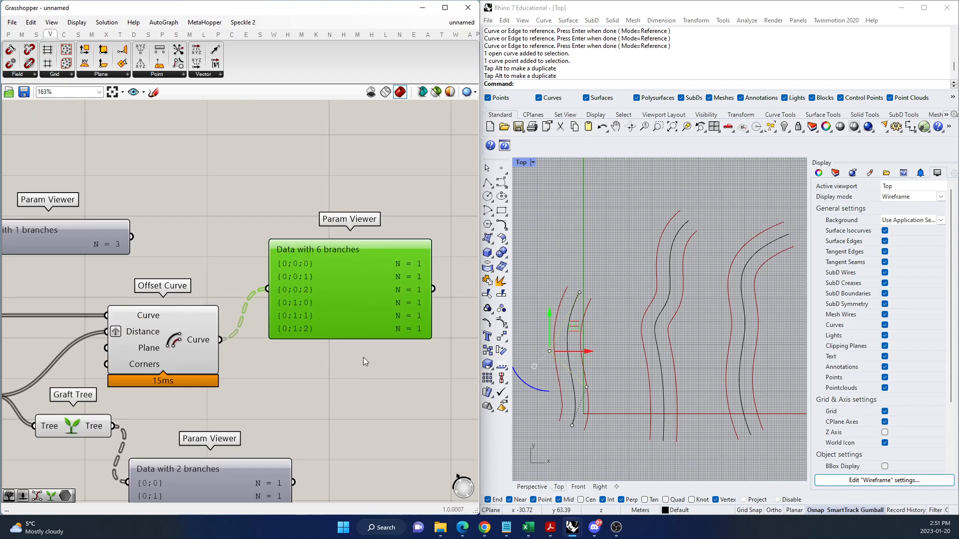
{"action": "scroll", "coordinate": [364, 353], "scroll_direction": "down", "scroll_amount": 1}
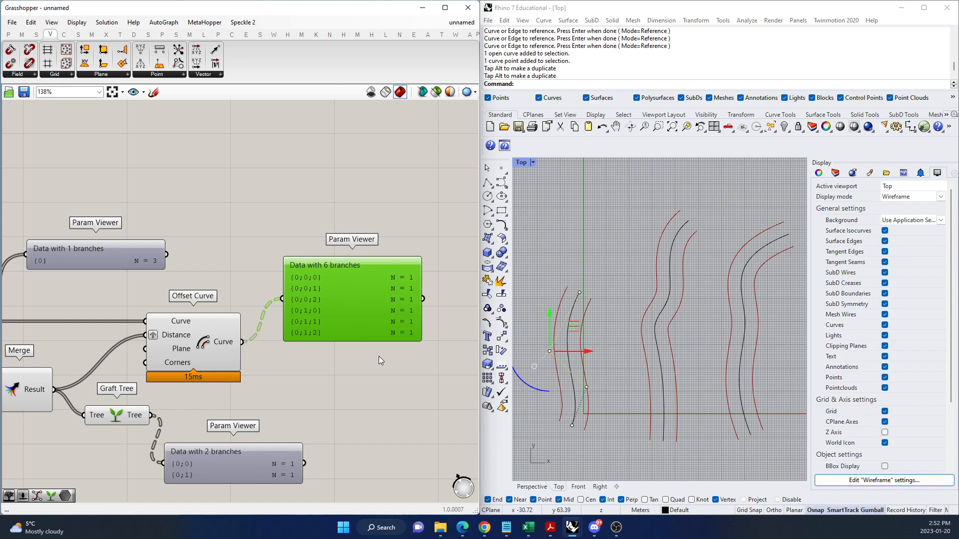
{"action": "scroll", "coordinate": [391, 345], "scroll_direction": "down", "scroll_amount": 1}
{"action": "scroll", "coordinate": [352, 403], "scroll_direction": "up", "scroll_amount": 1}
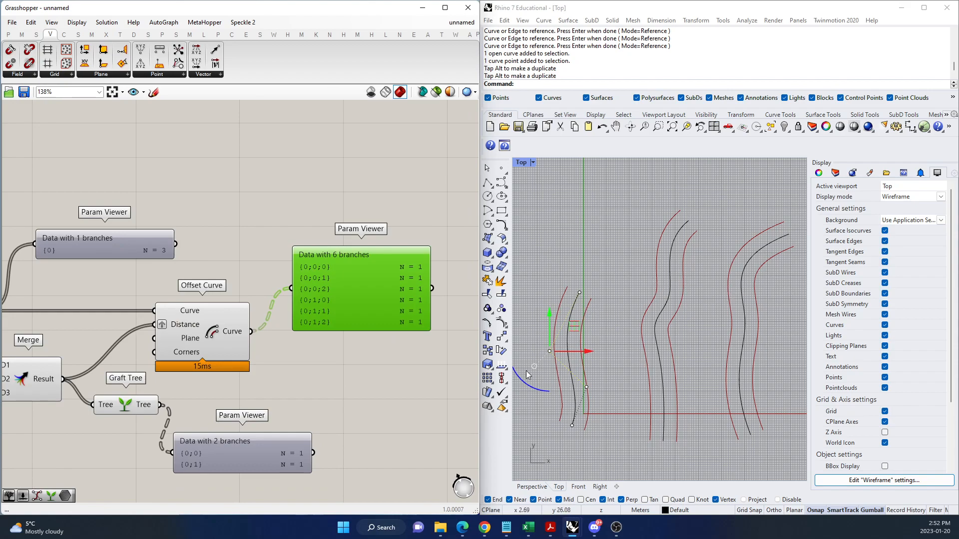
{"action": "left_click", "coordinate": [363, 374]}
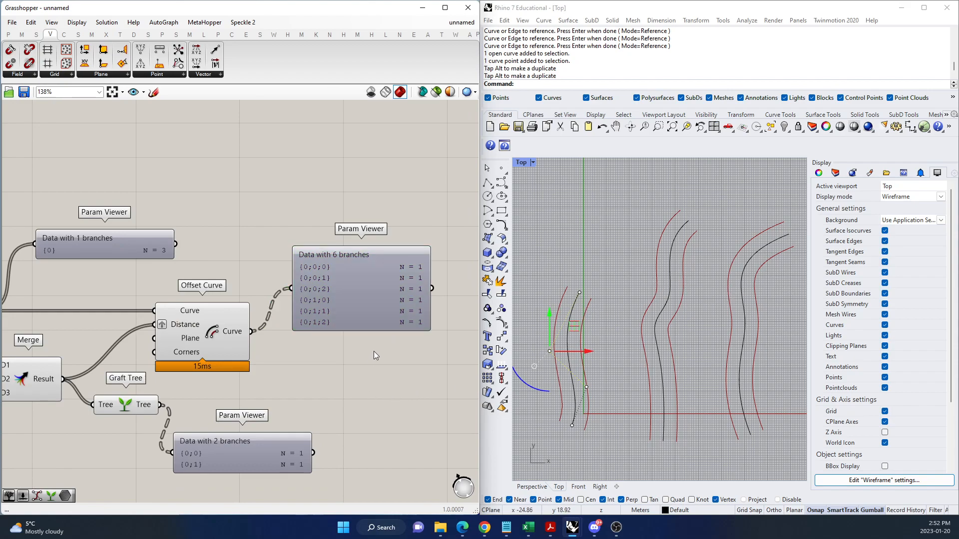
Move Graft Tree down level with its Param Viewer, and nudge the Curve parameter's Param Viewer toward Offset Curve's output side.
{"action": "scroll", "coordinate": [291, 371], "scroll_direction": "down", "scroll_amount": 3}
{"action": "scroll", "coordinate": [193, 424], "scroll_direction": "up", "scroll_amount": 4}
{"action": "left_click", "coordinate": [189, 367]}
{"action": "left_click_drag", "start_coordinate": [193, 363], "coordinate": [173, 418]}
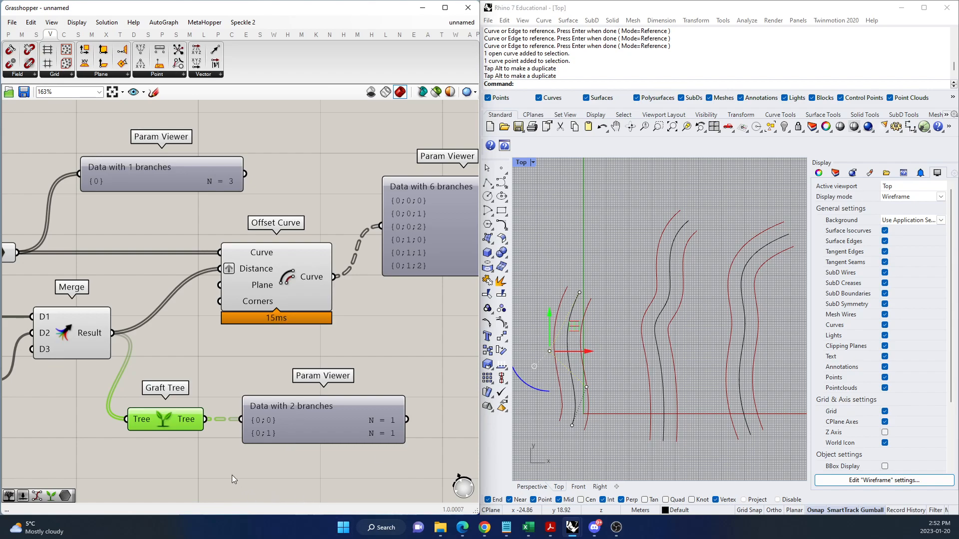
{"action": "left_click_drag", "start_coordinate": [178, 182], "coordinate": [199, 183]}
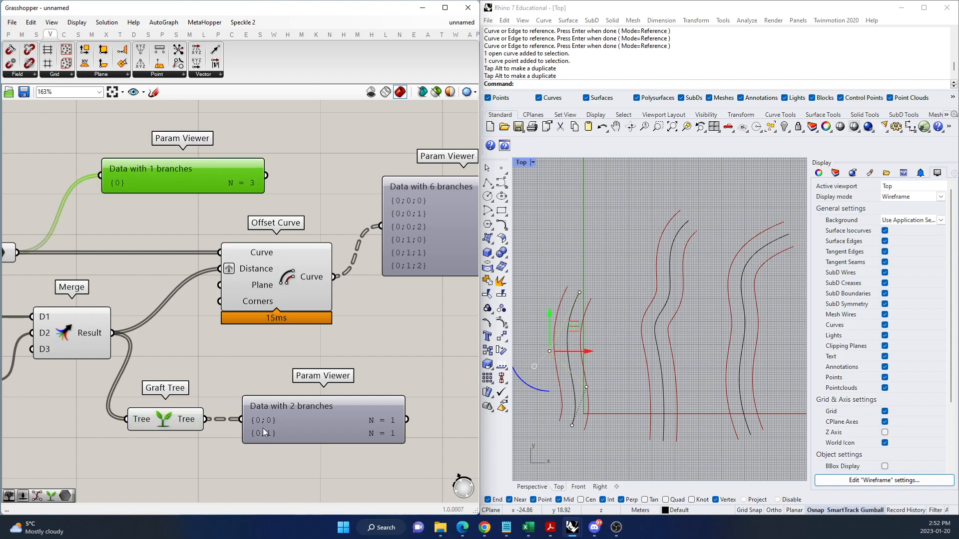
Turn off grafting on Offset Curve's Distance input to compare the offsets and output branches, and graft it again.
{"action": "scroll", "coordinate": [217, 349], "scroll_direction": "down", "scroll_amount": 3}
{"action": "scroll", "coordinate": [27, 352], "scroll_direction": "up", "scroll_amount": 2}
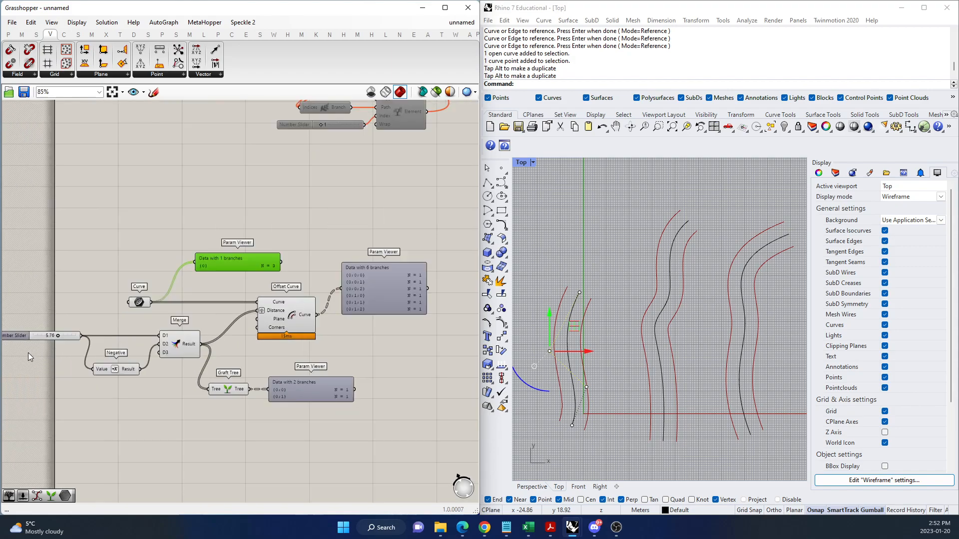
{"action": "left_click", "coordinate": [44, 325]}
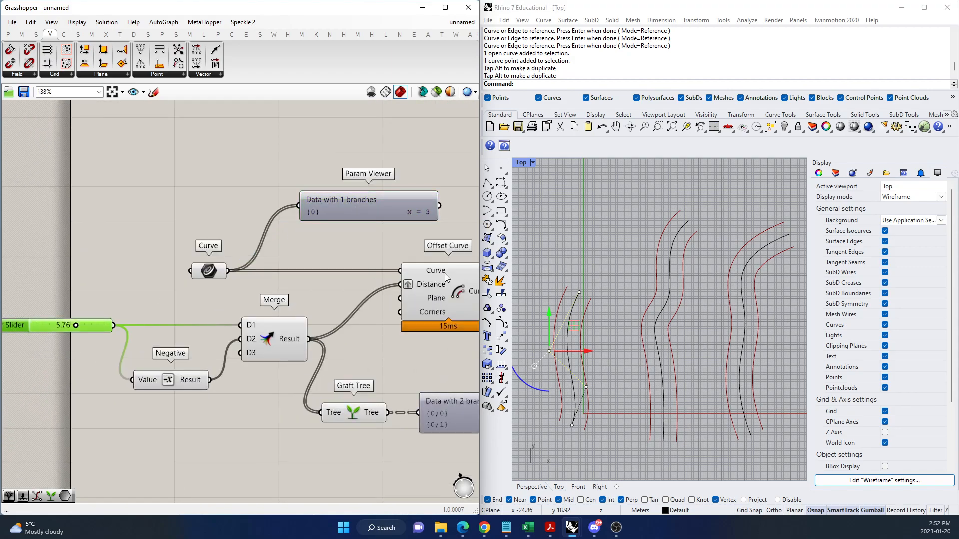
{"action": "scroll", "coordinate": [370, 280], "scroll_direction": "down", "scroll_amount": 5}
{"action": "scroll", "coordinate": [351, 322], "scroll_direction": "up", "scroll_amount": 5}
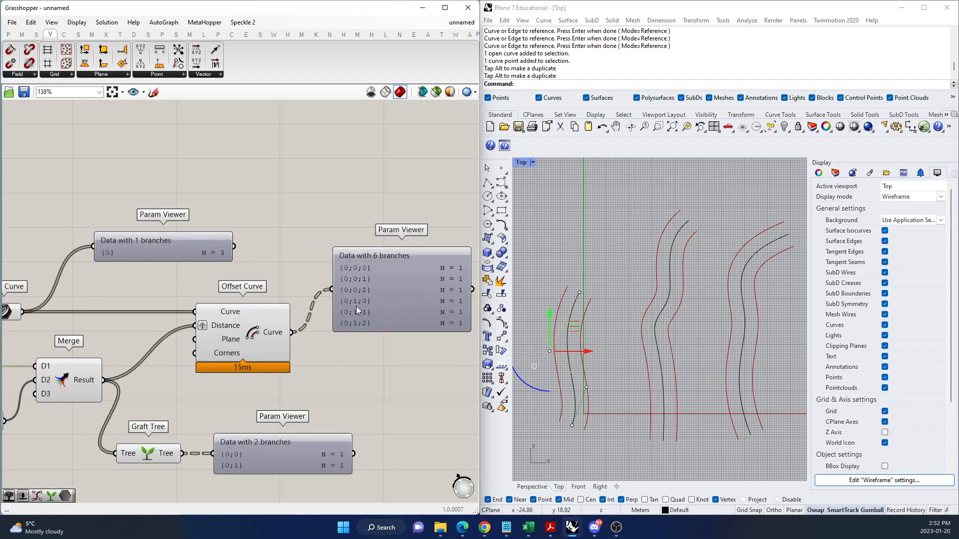
{"action": "right_click", "coordinate": [203, 325]}
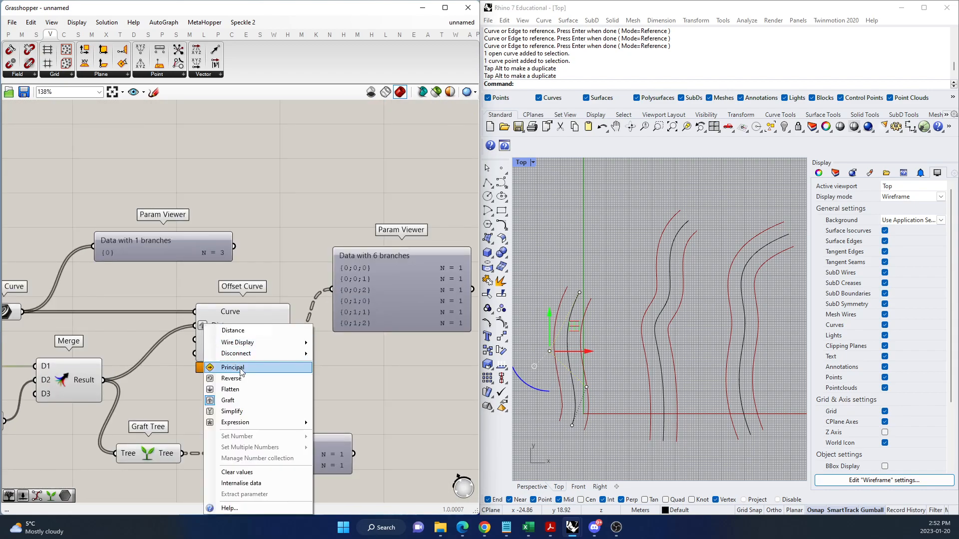
{"action": "left_click", "coordinate": [222, 398]}
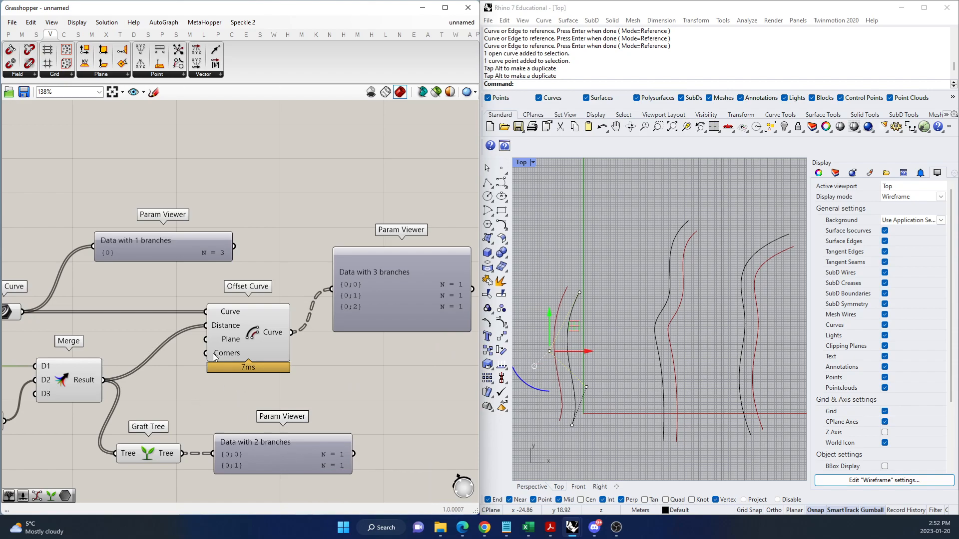
{"action": "right_click", "coordinate": [216, 323]}
{"action": "left_click", "coordinate": [250, 400]}
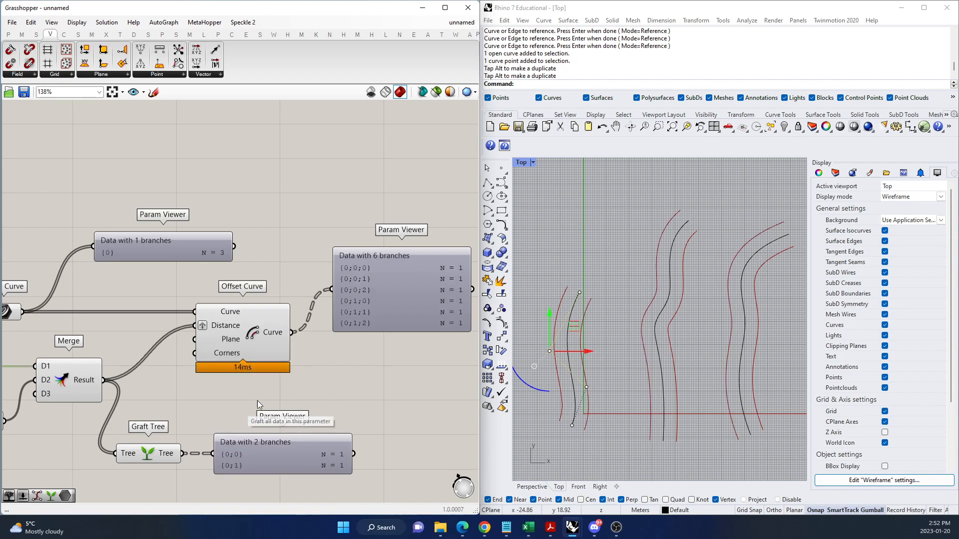
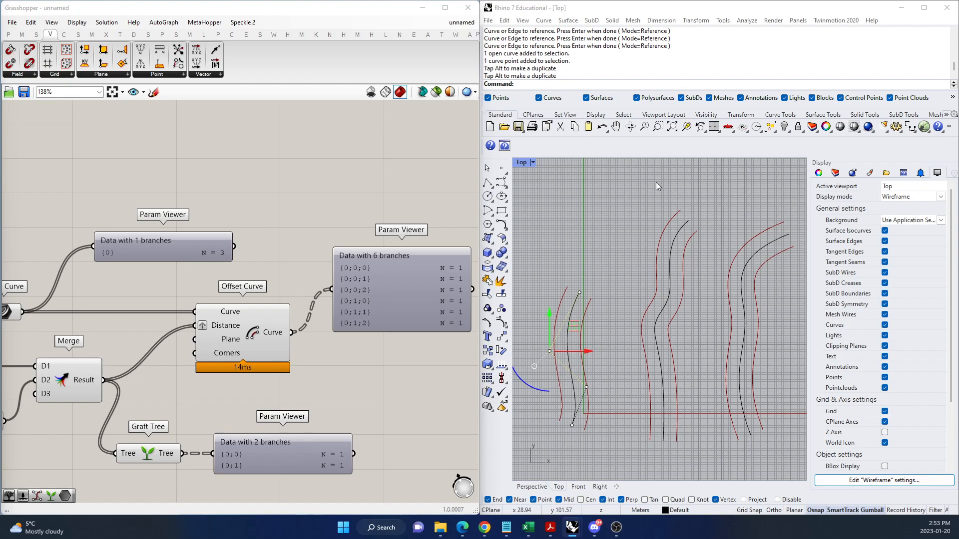
Turn off grafting on Offset Curve's Distance input and graft its Curve input instead.
{"action": "right_click", "coordinate": [210, 314]}
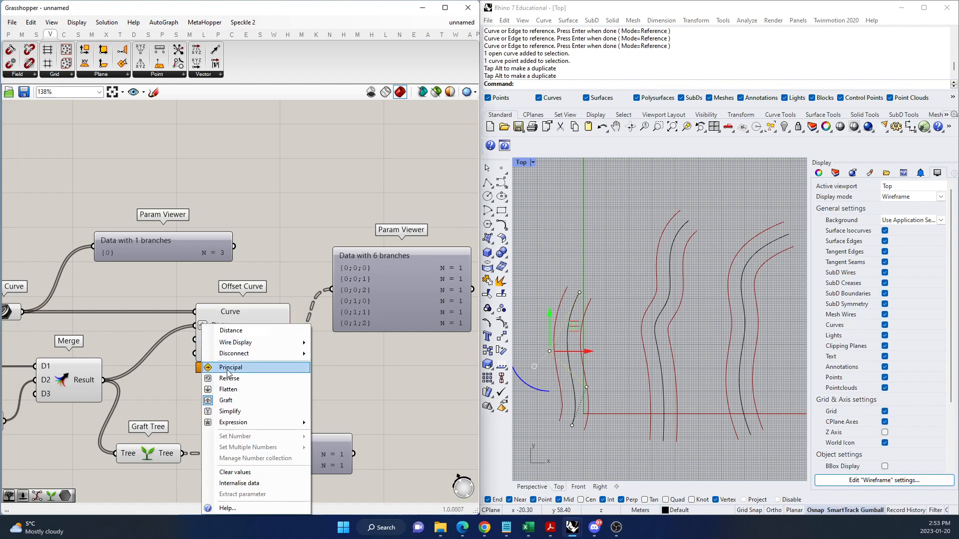
{"action": "left_click", "coordinate": [234, 398]}
{"action": "right_click", "coordinate": [214, 314]}
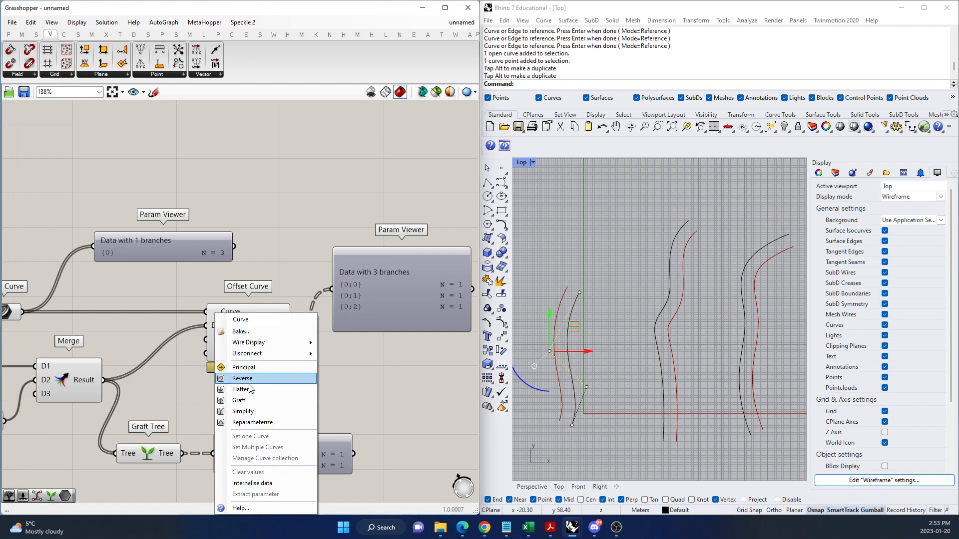
{"action": "left_click", "coordinate": [239, 400]}
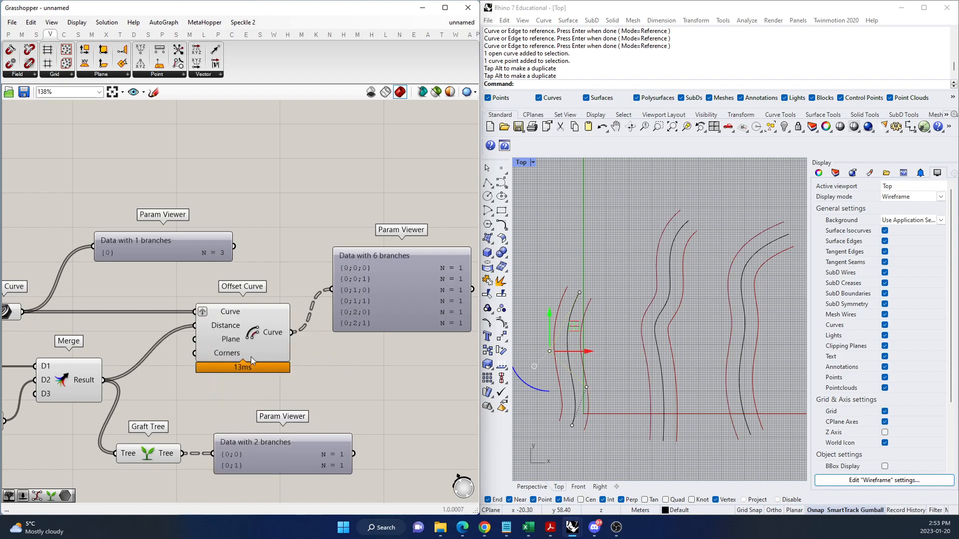
Move the Offset Curve output's Param Viewer slightly up, switch it to the tree diagram, and examine its branches.
{"action": "scroll", "coordinate": [272, 359], "scroll_direction": "down", "scroll_amount": 3}
{"action": "scroll", "coordinate": [367, 315], "scroll_direction": "up", "scroll_amount": 2}
{"action": "scroll", "coordinate": [311, 313], "scroll_direction": "up", "scroll_amount": 1}
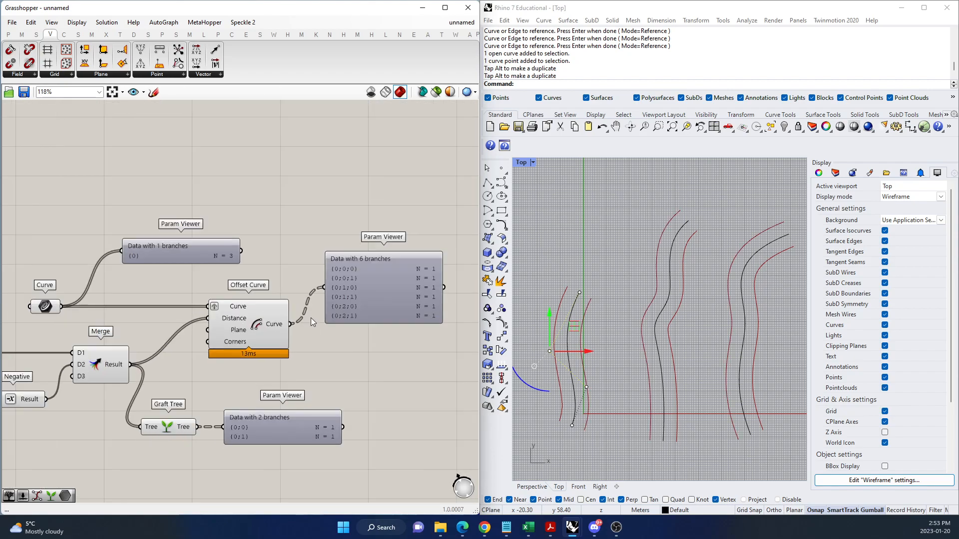
{"action": "left_click_drag", "start_coordinate": [369, 289], "coordinate": [377, 261]}
{"action": "double_click", "coordinate": [401, 252]}
{"action": "scroll", "coordinate": [401, 250], "scroll_direction": "up", "scroll_amount": 5}
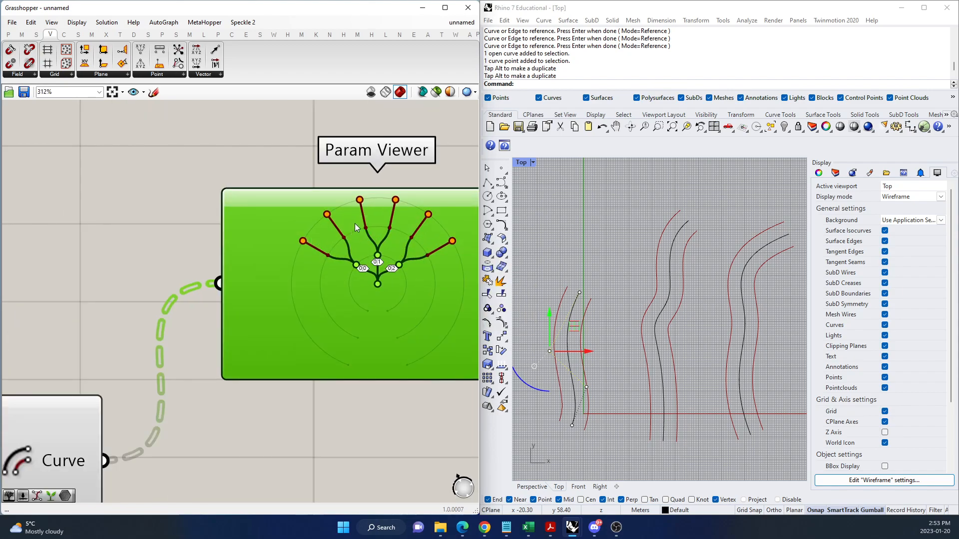
{"action": "scroll", "coordinate": [429, 194], "scroll_direction": "up", "scroll_amount": 1}
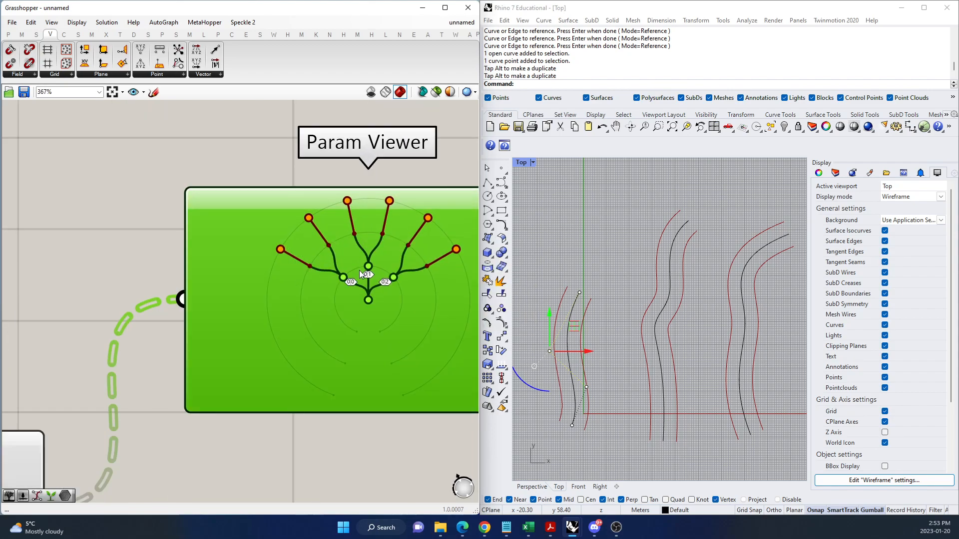
{"action": "scroll", "coordinate": [361, 274], "scroll_direction": "up", "scroll_amount": 1}
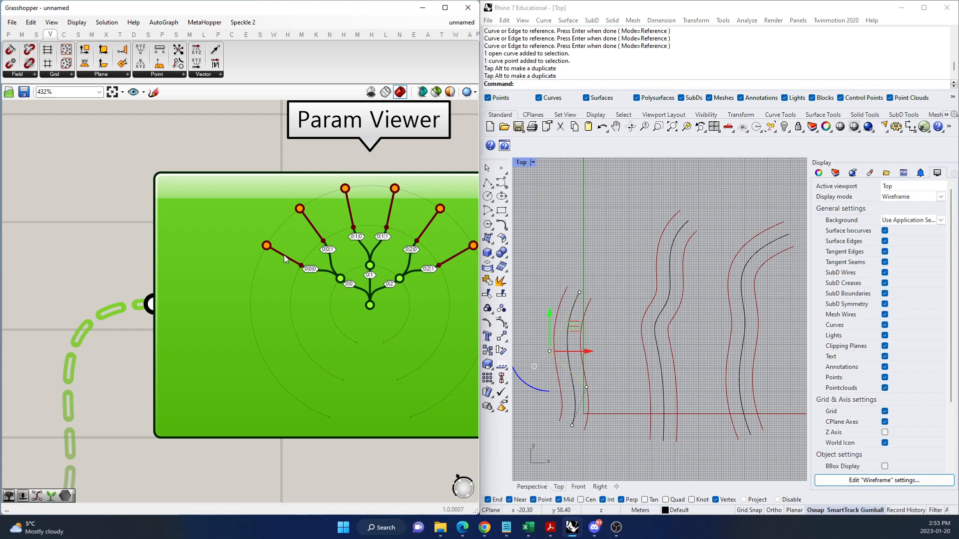
Select the first and second Rhino curves in turn to match each with its pair of branches in the tree diagram.
{"action": "left_click", "coordinate": [583, 300]}
{"action": "scroll", "coordinate": [352, 270], "scroll_direction": "up", "scroll_amount": 3}
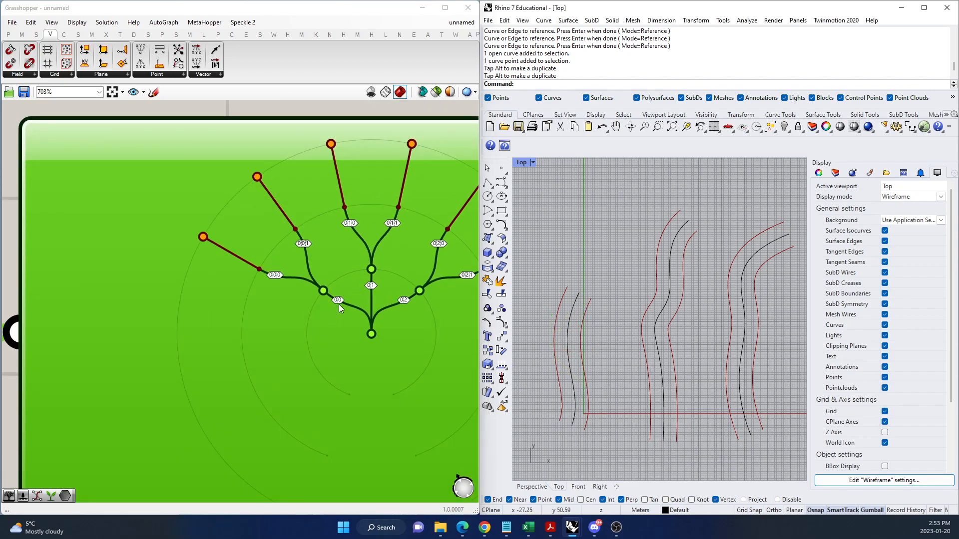
{"action": "left_click", "coordinate": [573, 305]}
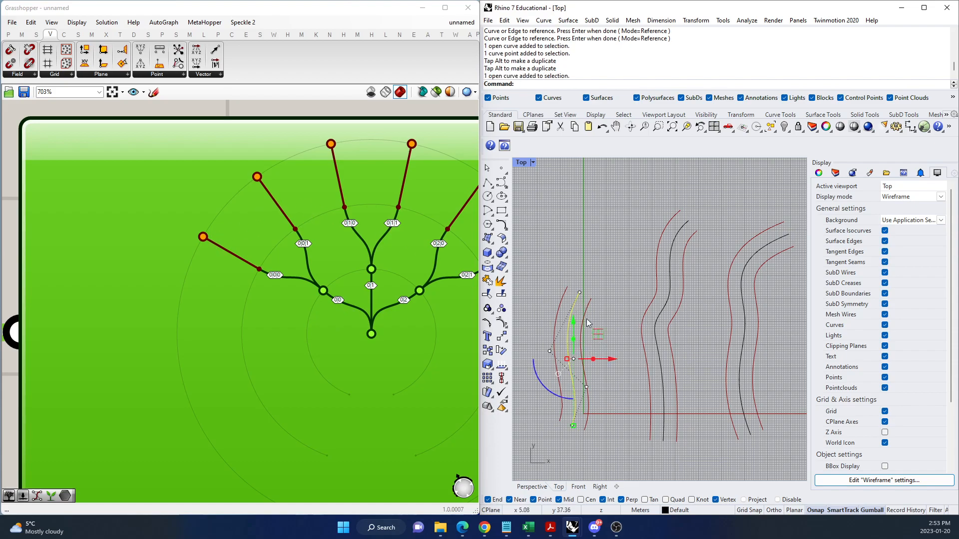
{"action": "key", "text": "Escape"}
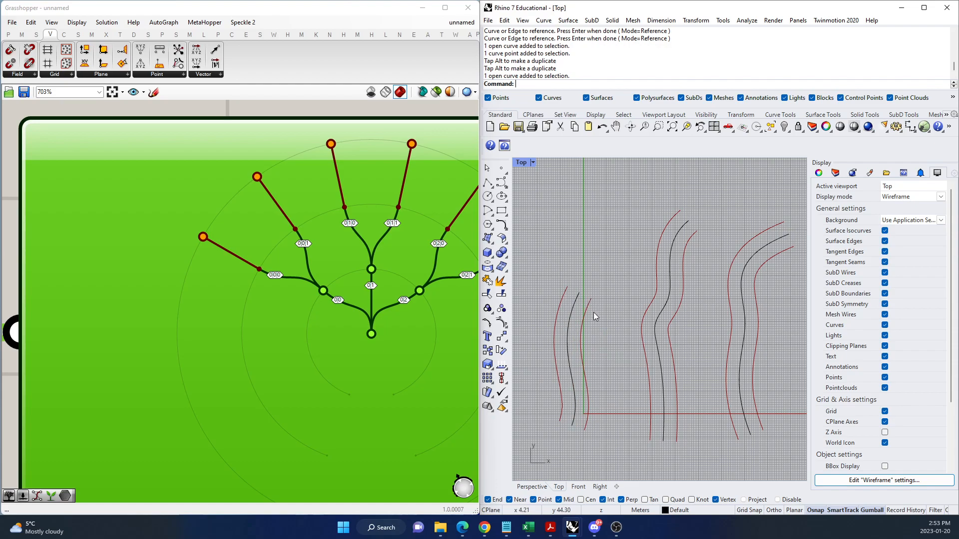
{"action": "left_click", "coordinate": [668, 280]}
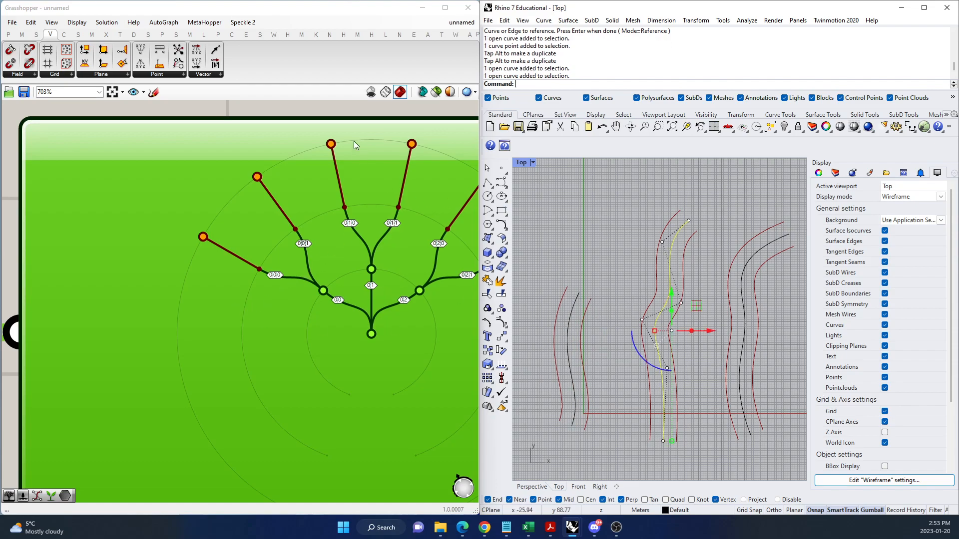
{"action": "mouse_move", "coordinate": [412, 159]}
{"action": "scroll", "coordinate": [375, 203], "scroll_direction": "down", "scroll_amount": 5}
{"action": "scroll", "coordinate": [276, 304], "scroll_direction": "down", "scroll_amount": 3}
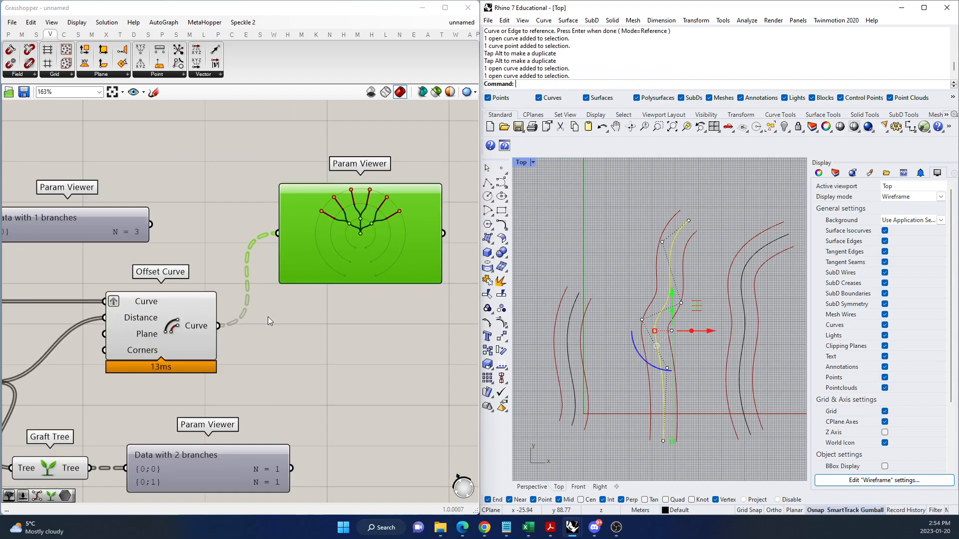
Graft Offset Curve's Distance input again and turn off grafting on its Curve input.
{"action": "scroll", "coordinate": [174, 305], "scroll_direction": "up", "scroll_amount": 4}
{"action": "right_click", "coordinate": [176, 305]}
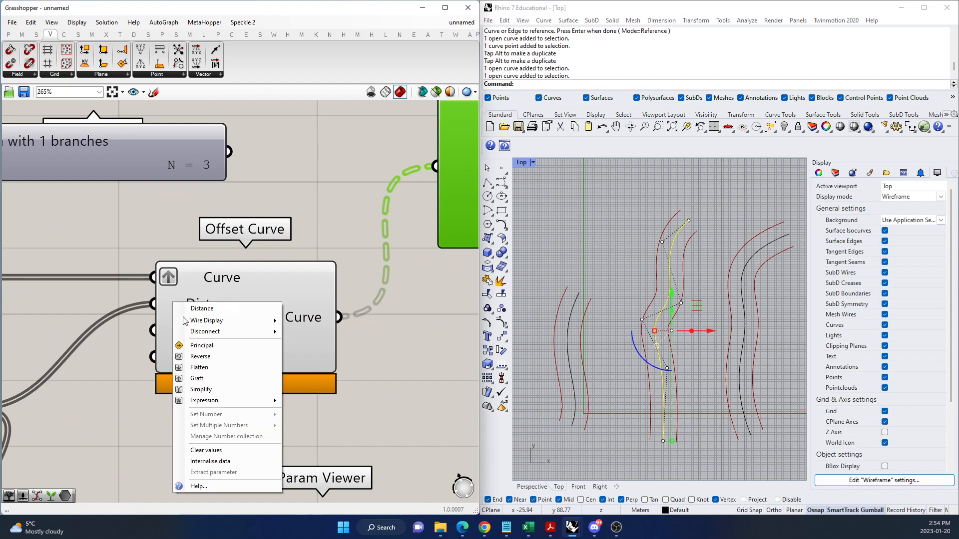
{"action": "left_click", "coordinate": [214, 379]}
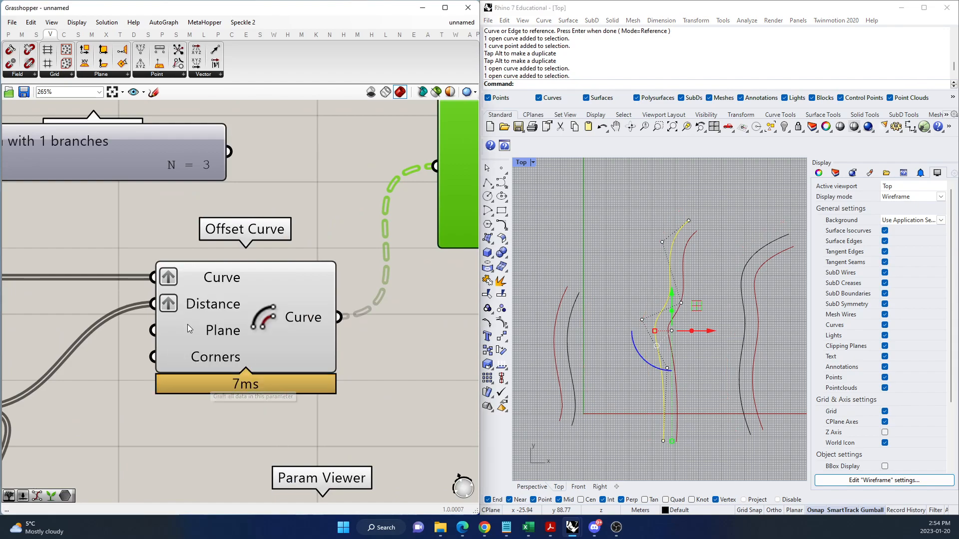
{"action": "right_click", "coordinate": [179, 274]}
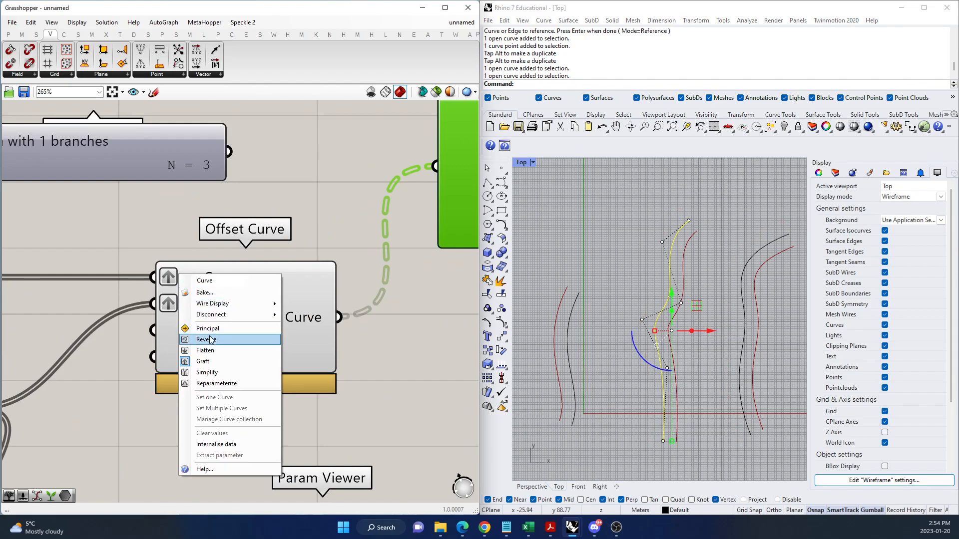
{"action": "left_click", "coordinate": [217, 362]}
Examine how the output Param Viewer's tree diagram branches by distance and then by curve.
{"action": "scroll", "coordinate": [189, 340], "scroll_direction": "down", "scroll_amount": 3}
{"action": "scroll", "coordinate": [384, 230], "scroll_direction": "up", "scroll_amount": 4}
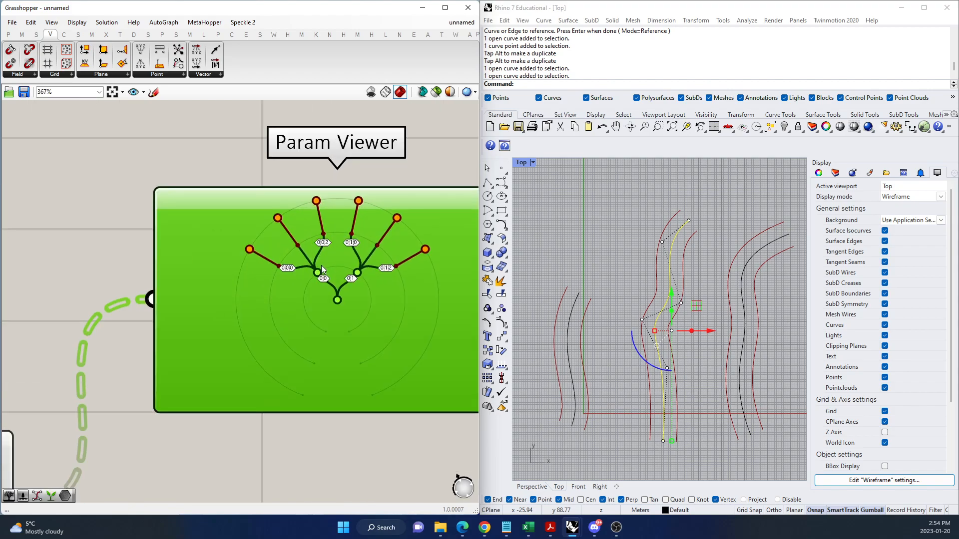
{"action": "scroll", "coordinate": [324, 265], "scroll_direction": "up", "scroll_amount": 3}
{"action": "scroll", "coordinate": [346, 297], "scroll_direction": "down", "scroll_amount": 2}
{"action": "scroll", "coordinate": [341, 280], "scroll_direction": "up", "scroll_amount": 2}
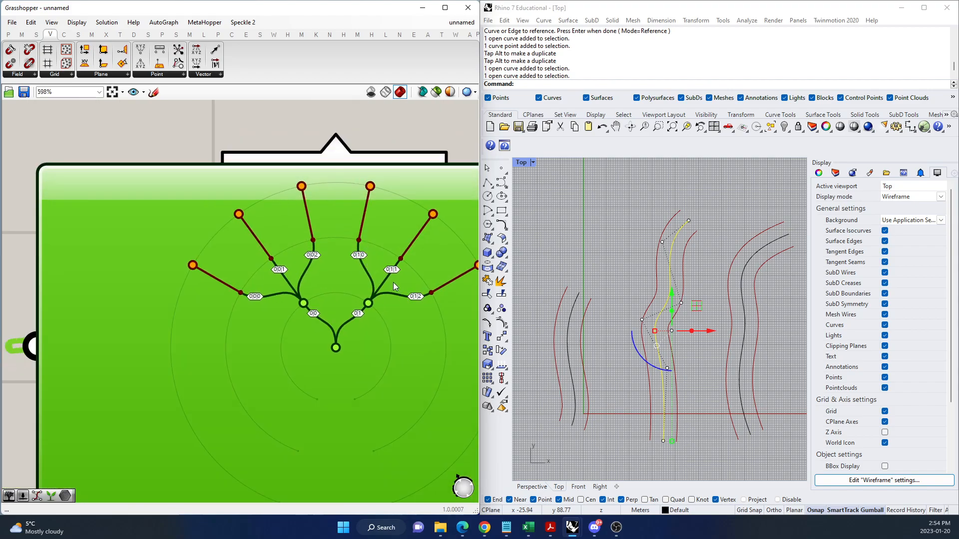
{"action": "scroll", "coordinate": [394, 283], "scroll_direction": "up", "scroll_amount": 2}
{"action": "scroll", "coordinate": [232, 370], "scroll_direction": "down", "scroll_amount": 2}
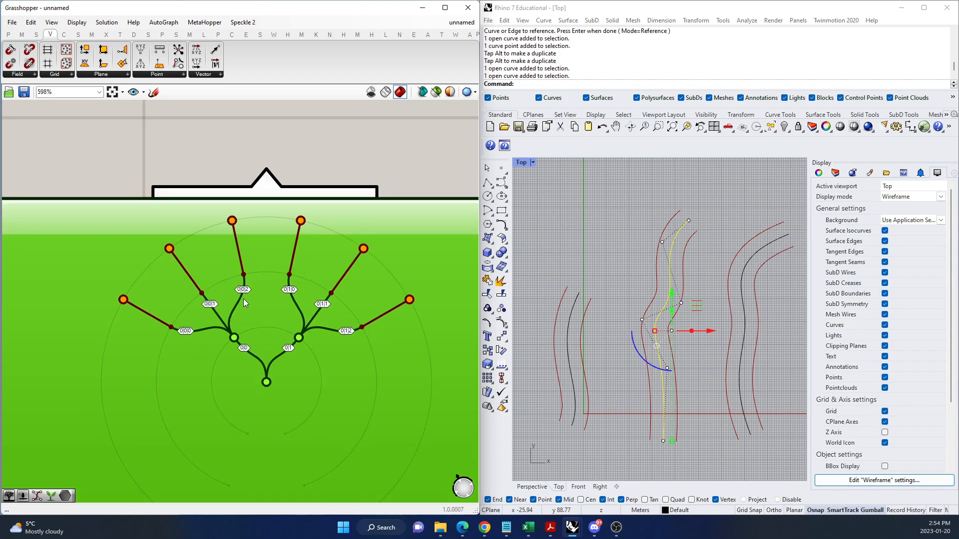
{"action": "scroll", "coordinate": [244, 299], "scroll_direction": "down", "scroll_amount": 6}
{"action": "scroll", "coordinate": [243, 284], "scroll_direction": "down", "scroll_amount": 1}
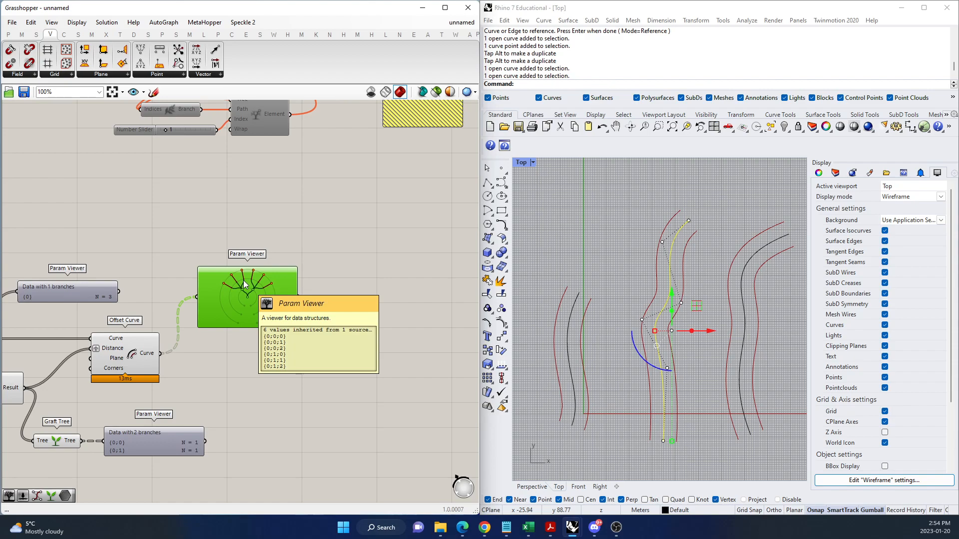
{"action": "scroll", "coordinate": [255, 309], "scroll_direction": "up", "scroll_amount": 5}
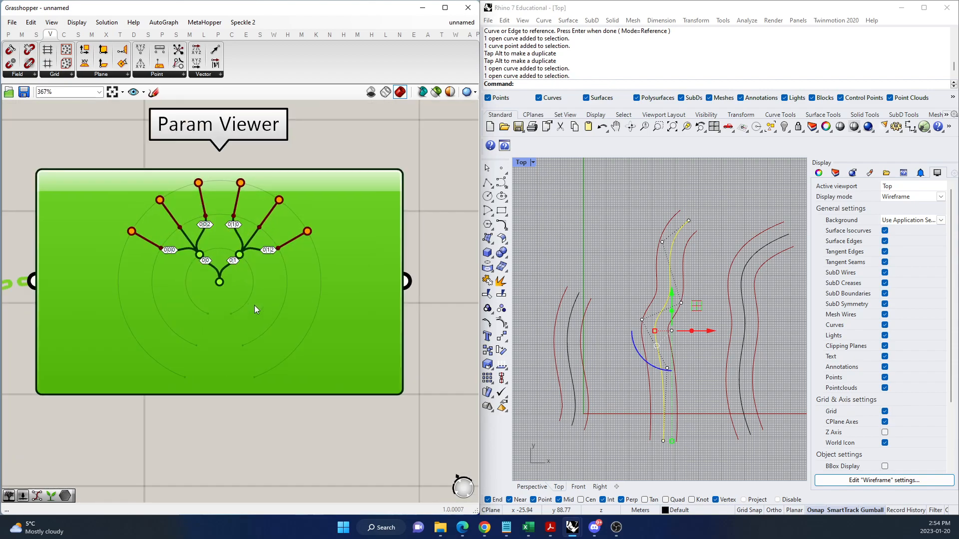
{"action": "scroll", "coordinate": [207, 195], "scroll_direction": "up", "scroll_amount": 2}
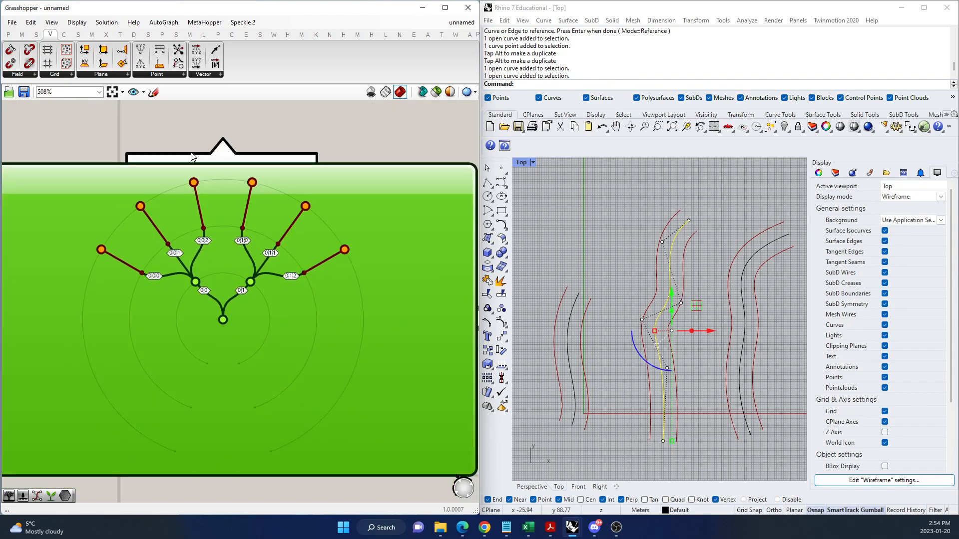
Select the three Rhino curves one after another to relate them to the output branches, and clear the selection.
{"action": "left_click", "coordinate": [559, 322]}
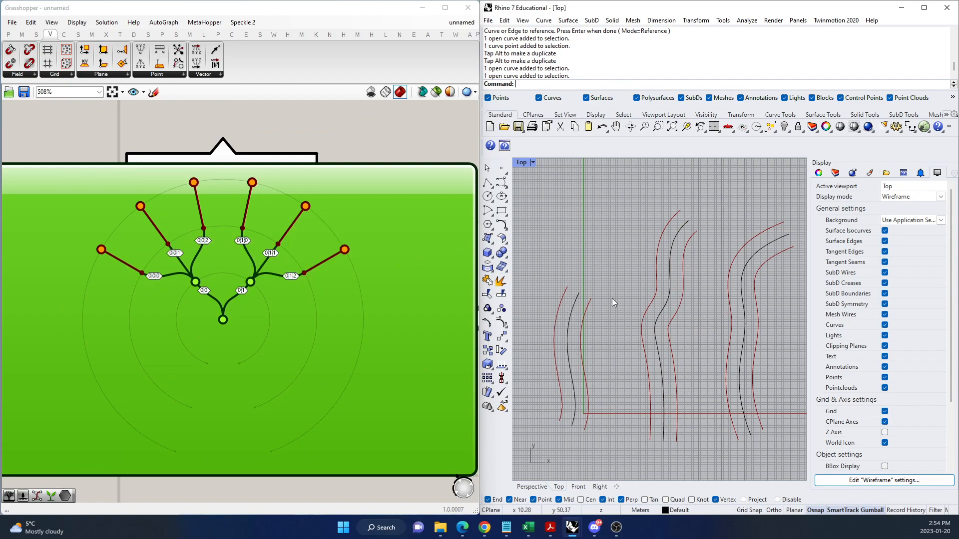
{"action": "left_click", "coordinate": [574, 312]}
{"action": "left_click", "coordinate": [672, 267]}
{"action": "left_click", "coordinate": [756, 266]}
{"action": "left_click", "coordinate": [753, 255]}
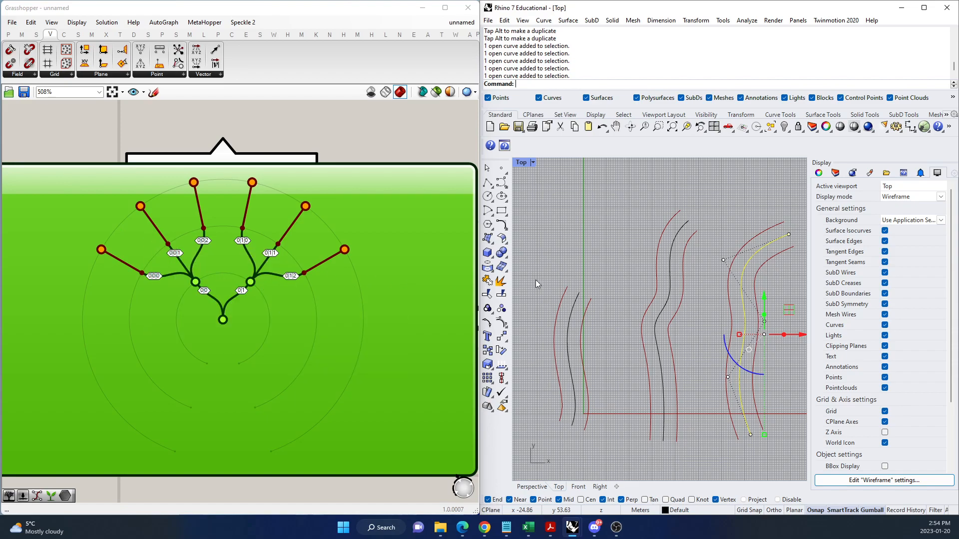
{"action": "left_click", "coordinate": [639, 261]}
{"action": "scroll", "coordinate": [206, 286], "scroll_direction": "down", "scroll_amount": 6}
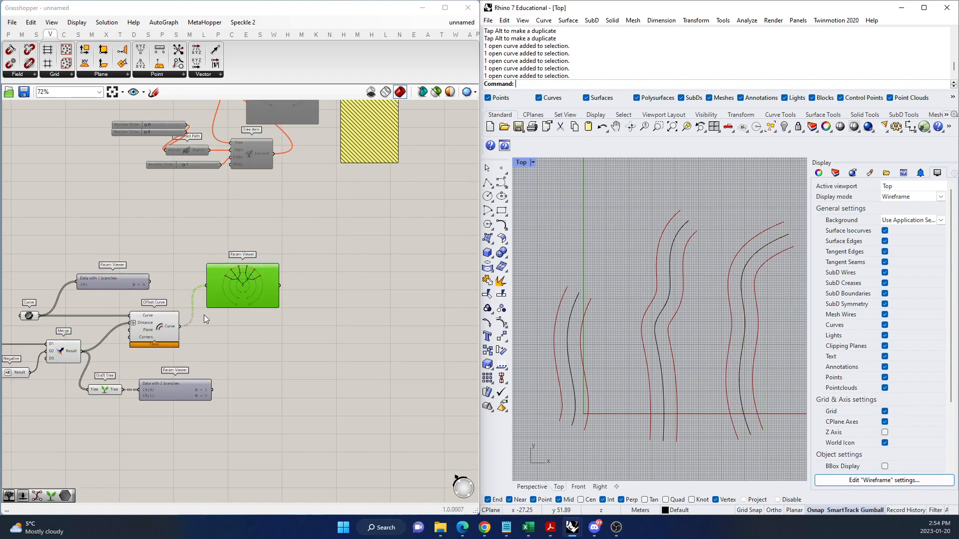
{"action": "double_click", "coordinate": [304, 343]}
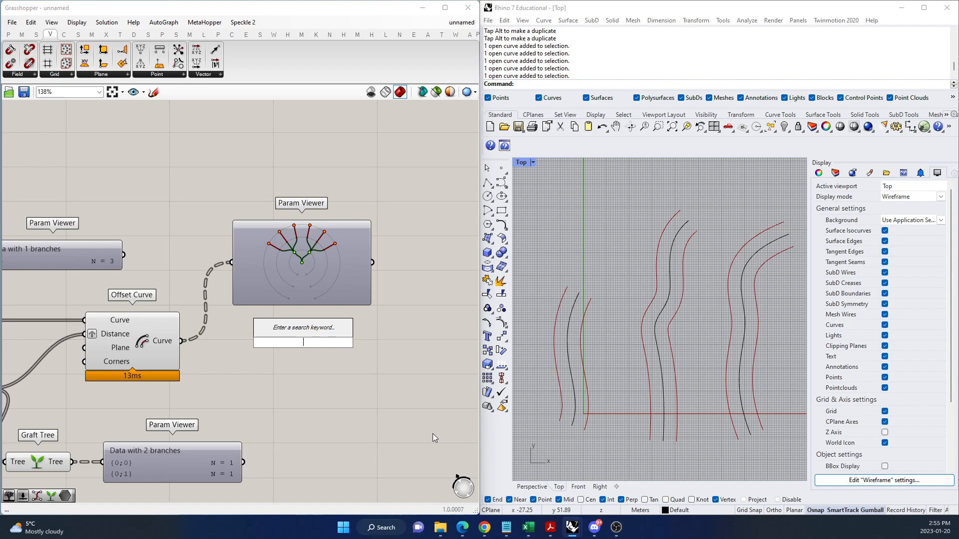
{"action": "scroll", "coordinate": [297, 229], "scroll_direction": "up", "scroll_amount": 5}
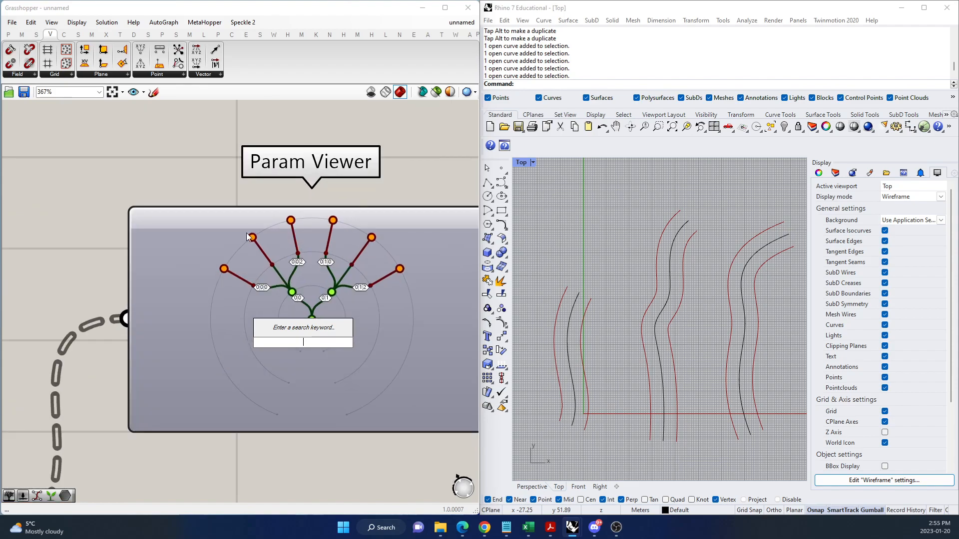
{"action": "left_click", "coordinate": [336, 152]}
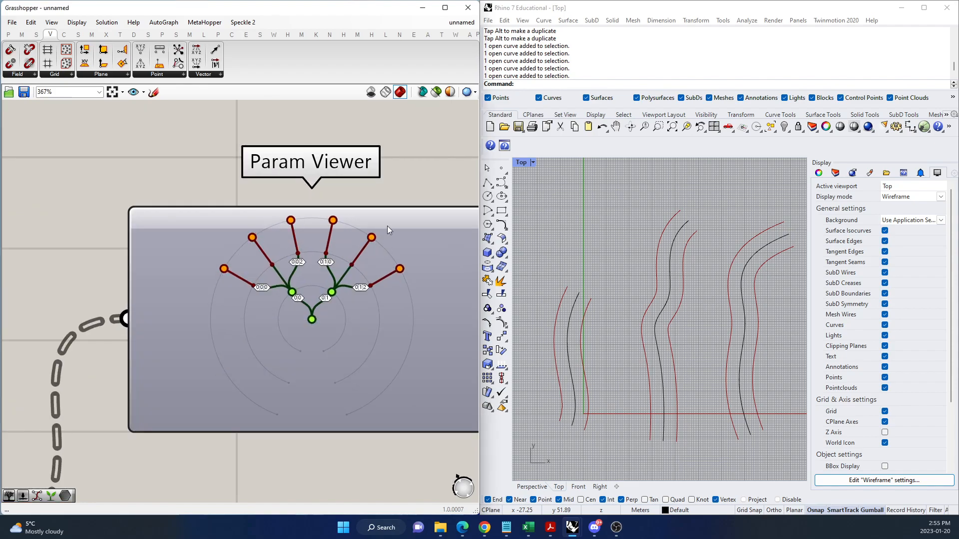
Graft the Curve input of Offset Curve, turn off grafting on Distance, and compare the resulting output tree.
{"action": "scroll", "coordinate": [386, 236], "scroll_direction": "down", "scroll_amount": 5}
{"action": "right_click", "coordinate": [161, 311]}
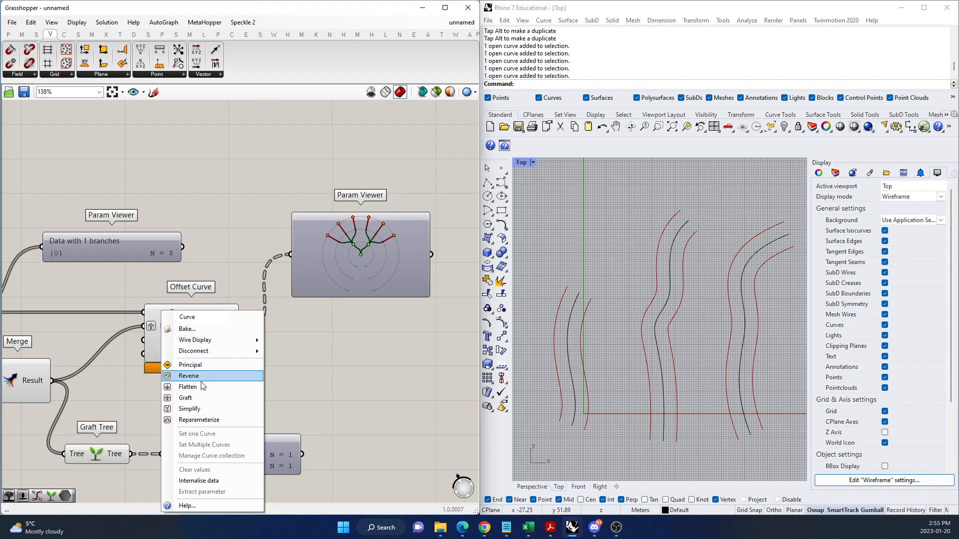
{"action": "left_click", "coordinate": [202, 397]}
{"action": "right_click", "coordinate": [163, 325]}
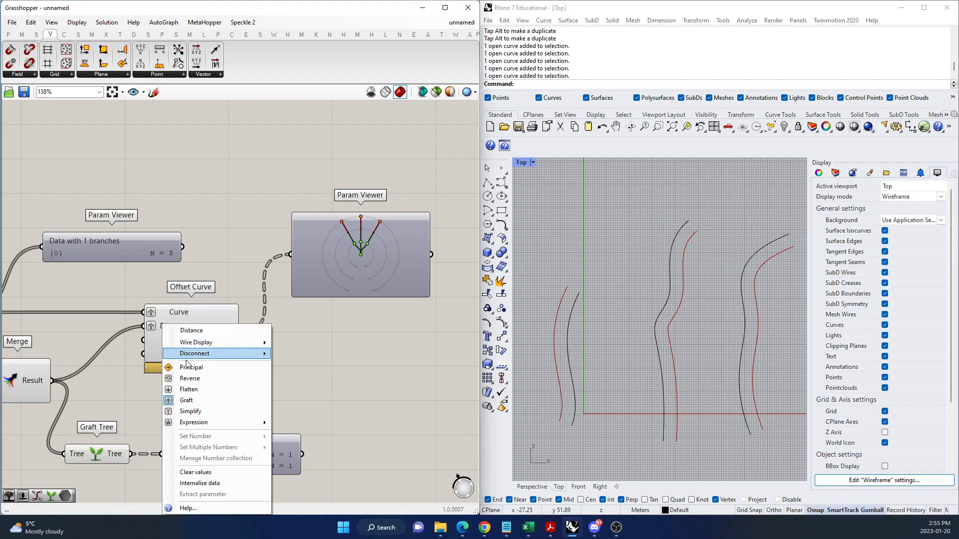
{"action": "left_click", "coordinate": [191, 403]}
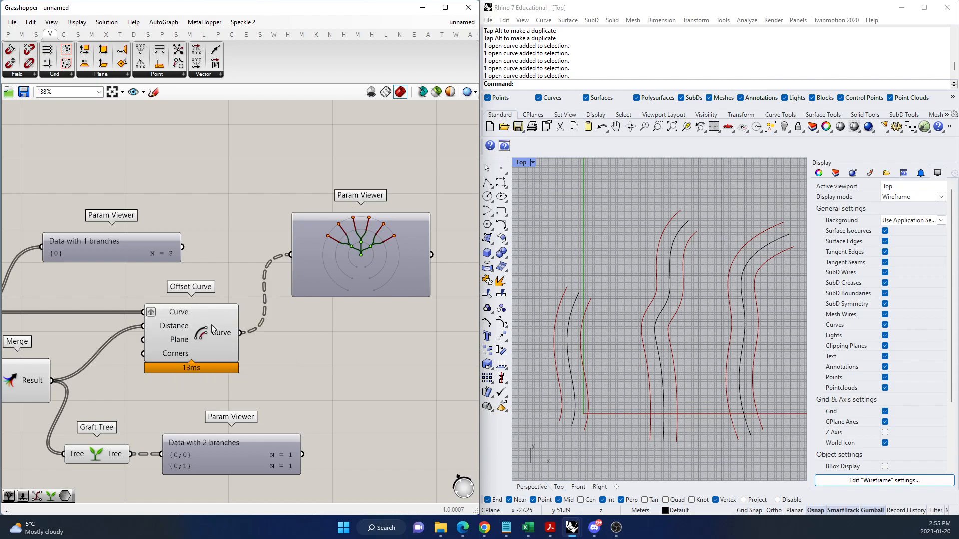
{"action": "scroll", "coordinate": [222, 315], "scroll_direction": "down", "scroll_amount": 4}
{"action": "scroll", "coordinate": [172, 318], "scroll_direction": "up", "scroll_amount": 5}
{"action": "scroll", "coordinate": [223, 314], "scroll_direction": "down", "scroll_amount": 2}
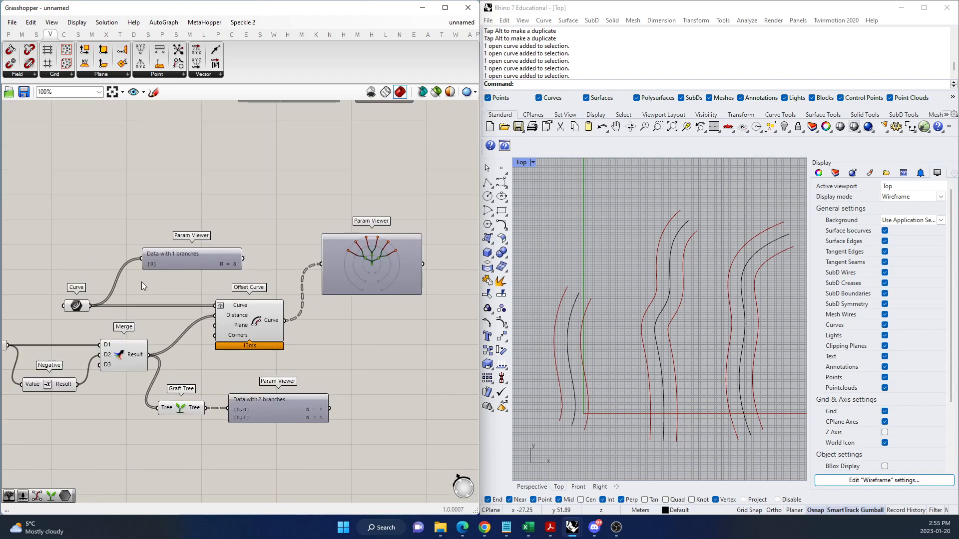
Add a Graft Tree component above the Curve parameter's wire and connect the Curve parameter to it.
{"action": "scroll", "coordinate": [144, 281], "scroll_direction": "up", "scroll_amount": 2}
{"action": "double_click", "coordinate": [148, 283]}
{"action": "type", "text": "graft"}
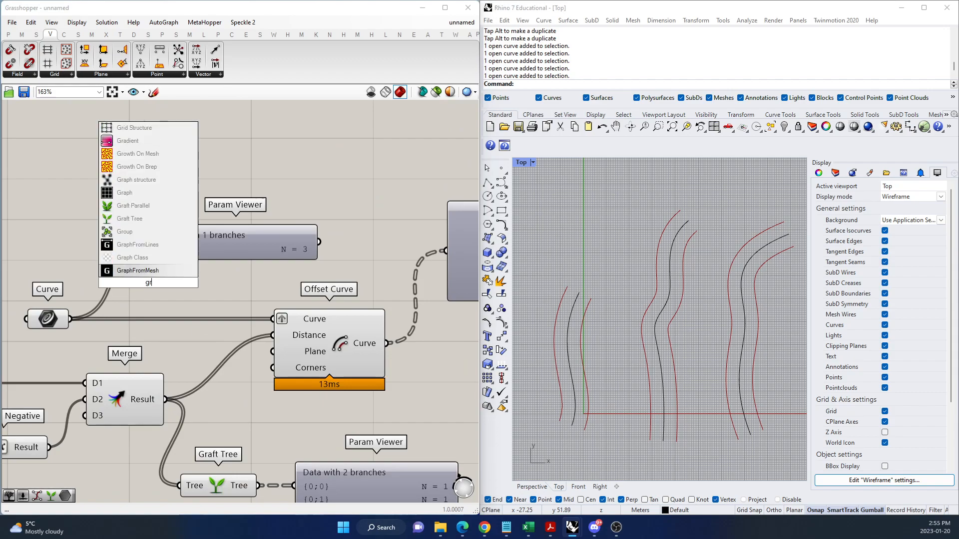
{"action": "left_click", "coordinate": [129, 257]}
{"action": "left_click_drag", "start_coordinate": [70, 318], "coordinate": [110, 282]}
Connect the new Graft Tree to the Curve's Param Viewer, move that viewer up clear of it, and enlarge it as a tree diagram.
{"action": "left_click_drag", "start_coordinate": [188, 282], "coordinate": [156, 242]}
{"action": "left_click_drag", "start_coordinate": [218, 240], "coordinate": [286, 175]}
{"action": "double_click", "coordinate": [287, 176]}
{"action": "left_click_drag", "start_coordinate": [324, 206], "coordinate": [325, 271]}
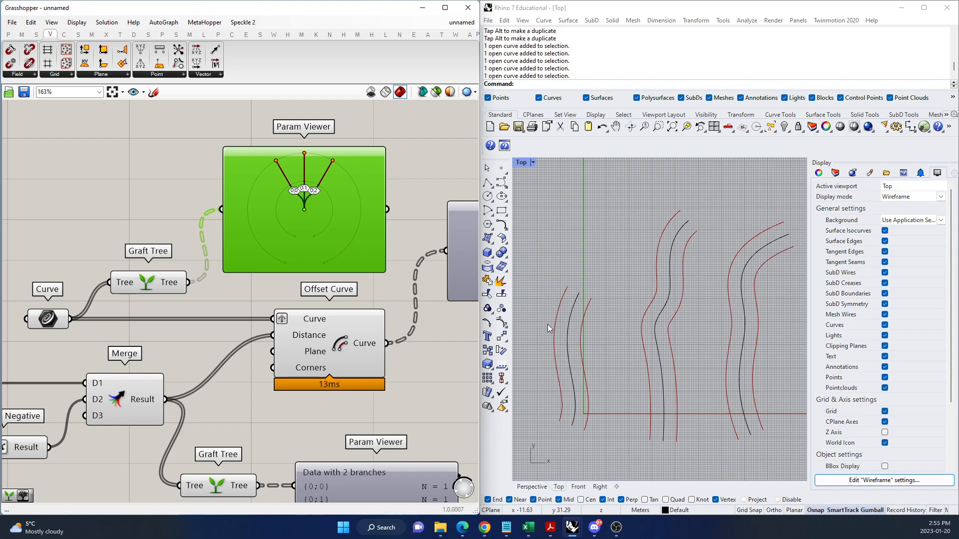
{"action": "scroll", "coordinate": [250, 254], "scroll_direction": "down", "scroll_amount": 3}
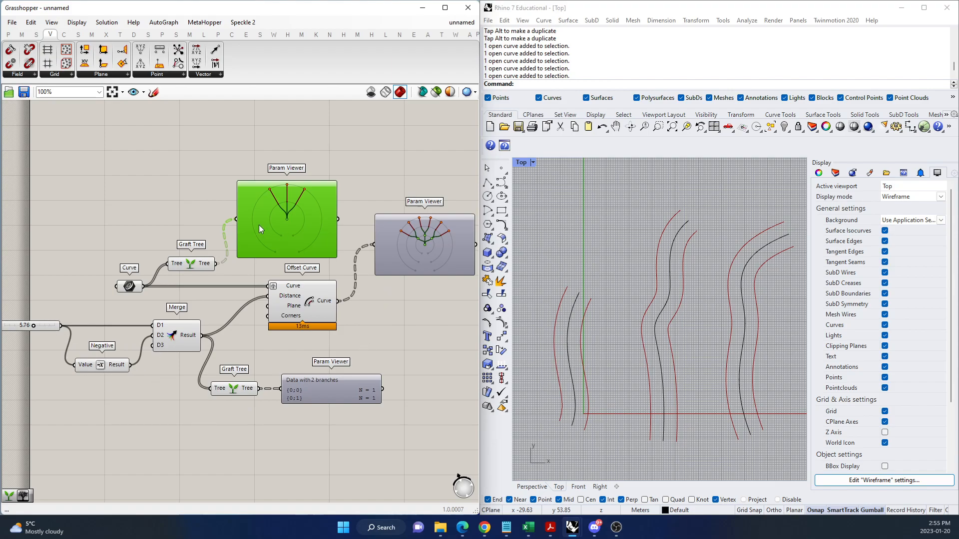
{"action": "scroll", "coordinate": [291, 188], "scroll_direction": "up", "scroll_amount": 3}
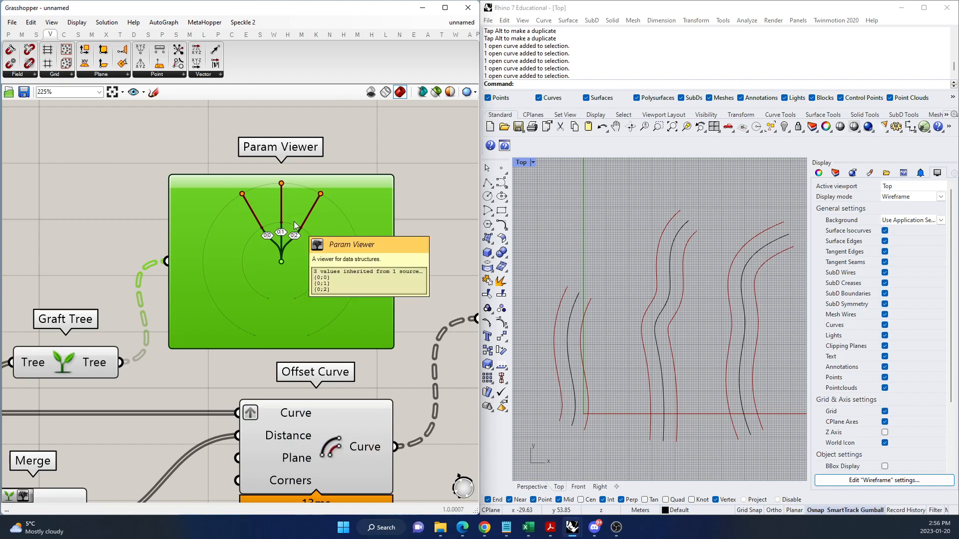
Add a Loft component below the Offset Curve output's Param Viewer.
{"action": "scroll", "coordinate": [274, 260], "scroll_direction": "down", "scroll_amount": 3}
{"action": "scroll", "coordinate": [343, 298], "scroll_direction": "up", "scroll_amount": 3}
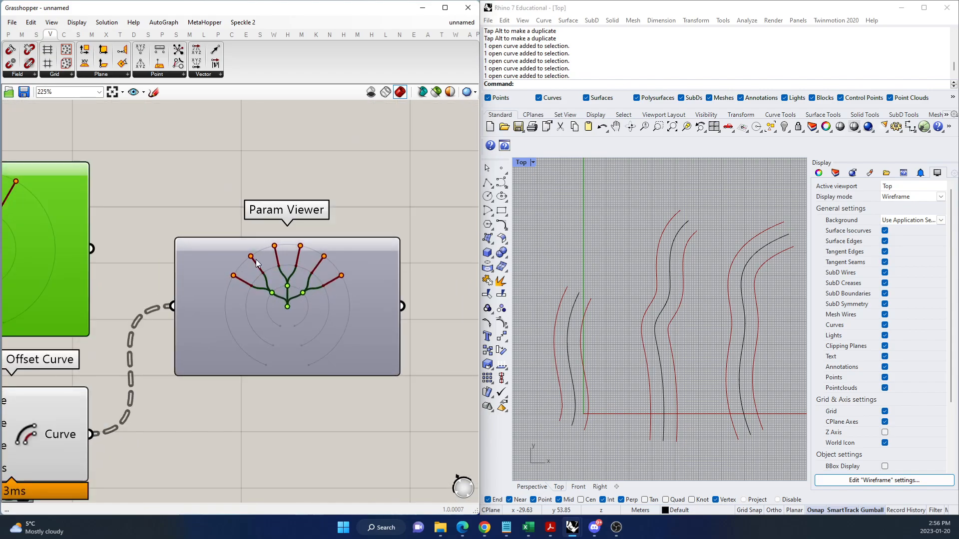
{"action": "scroll", "coordinate": [330, 214], "scroll_direction": "down", "scroll_amount": 3}
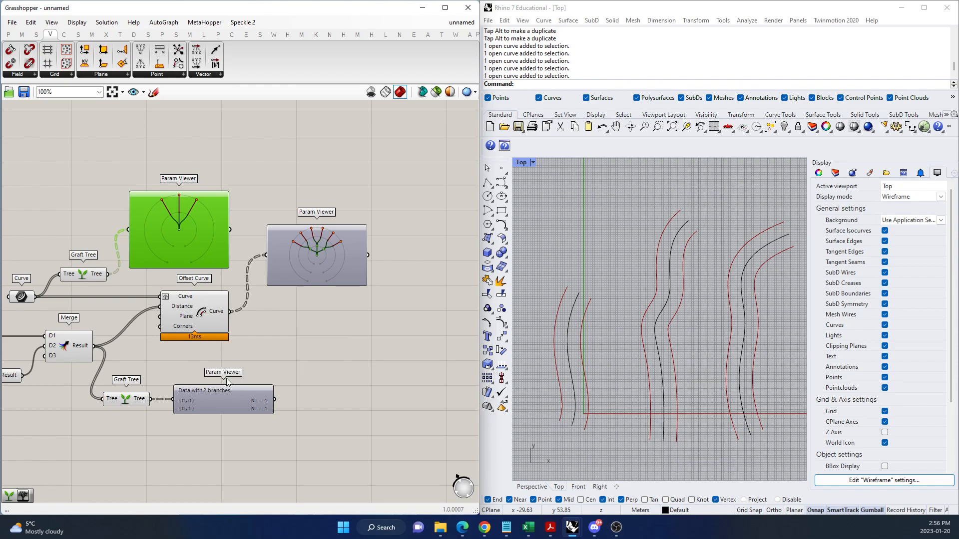
{"action": "double_click", "coordinate": [281, 328]}
{"action": "type", "text": "loft"}
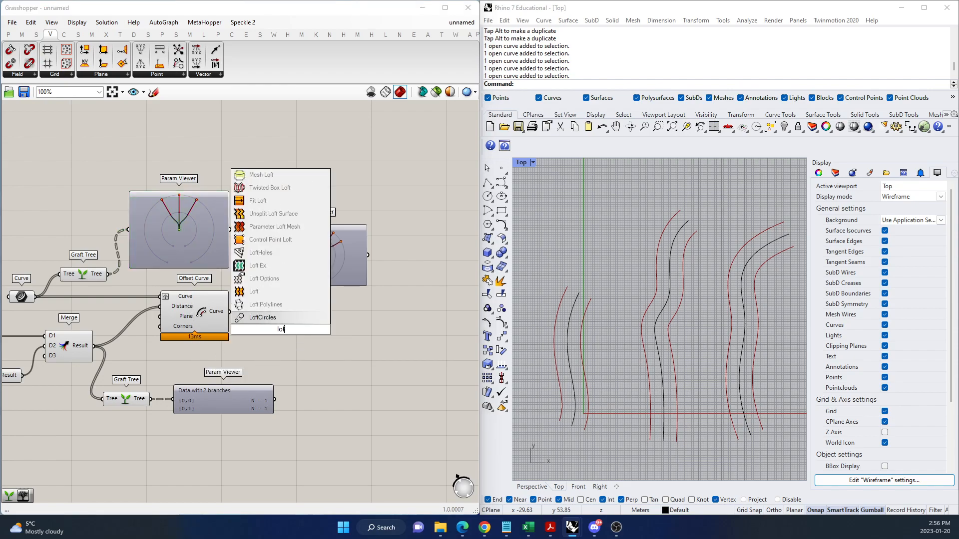
{"action": "key", "text": "Return"}
{"action": "left_click_drag", "start_coordinate": [290, 329], "coordinate": [329, 321]}
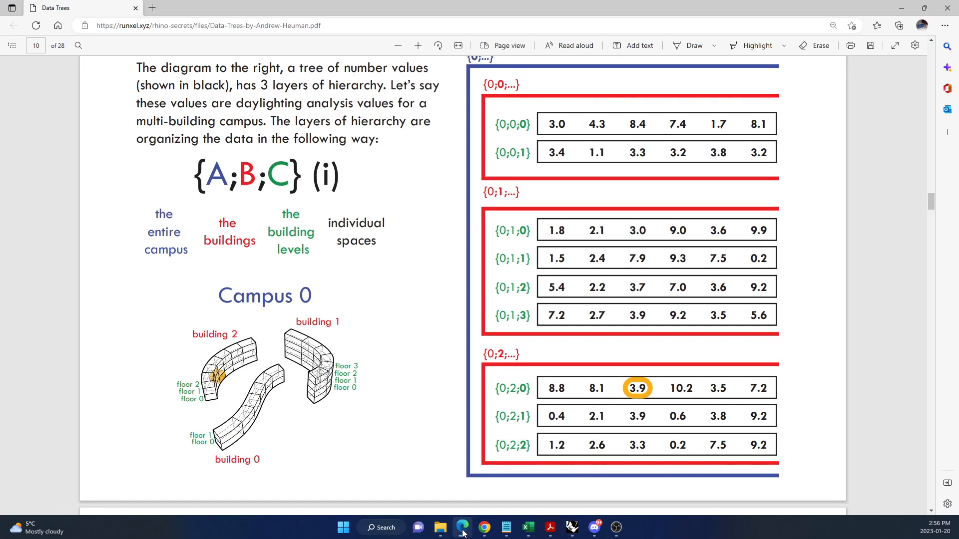
{"action": "left_click", "coordinate": [462, 527]}
{"action": "left_click", "coordinate": [902, 8]}
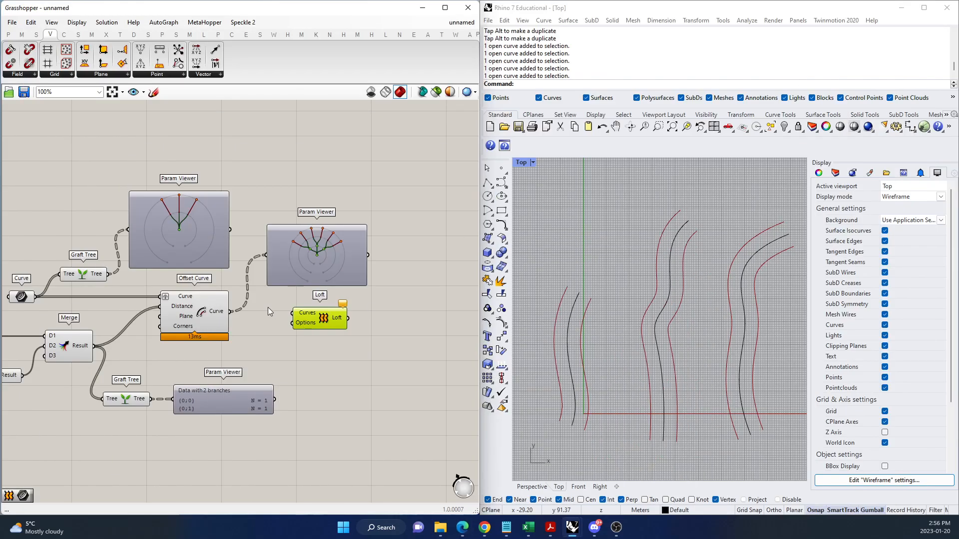
Connect Offset Curve's Curve output to the Loft's Curves input and align the Loft with the wire.
{"action": "scroll", "coordinate": [270, 309], "scroll_direction": "up", "scroll_amount": 5}
{"action": "left_click_drag", "start_coordinate": [196, 319], "coordinate": [344, 327]}
{"action": "mouse_move", "coordinate": [406, 337]}
{"action": "left_mouse_down"}
{"action": "mouse_move", "coordinate": [387, 329]}
{"action": "mouse_move", "coordinate": [394, 334]}
{"action": "left_mouse_up"}
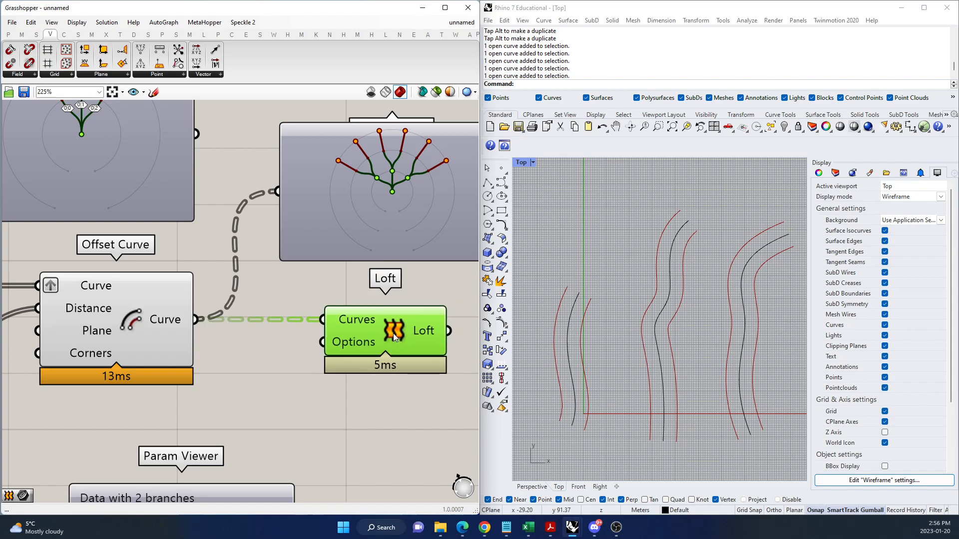
{"action": "left_click", "coordinate": [365, 368]}
{"action": "scroll", "coordinate": [338, 362], "scroll_direction": "down", "scroll_amount": 5}
{"action": "scroll", "coordinate": [338, 362], "scroll_direction": "up", "scroll_amount": 5}
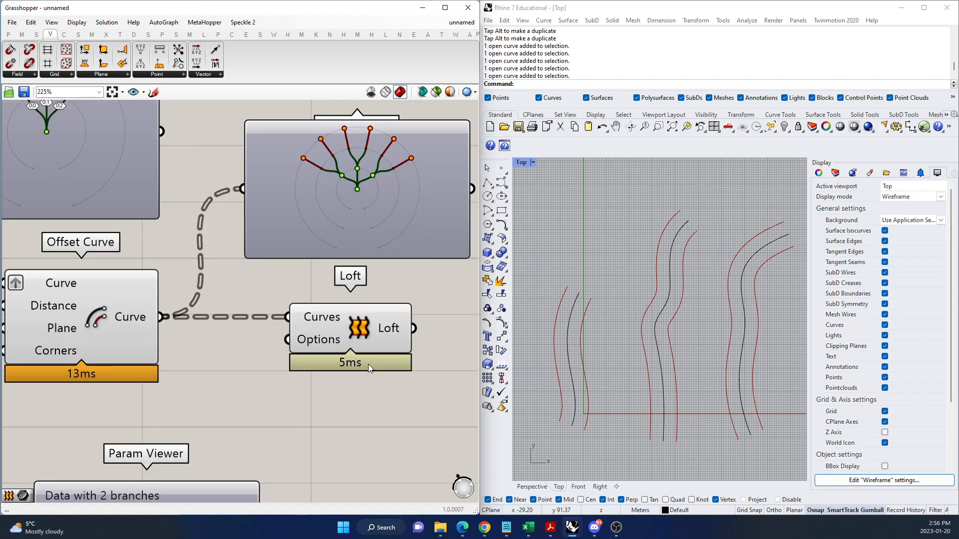
Select the Loft and check its result in the Rhino Top viewport against the Offset Curve output tree.
{"action": "left_click", "coordinate": [371, 336]}
{"action": "scroll", "coordinate": [599, 289], "scroll_direction": "down", "scroll_amount": 4}
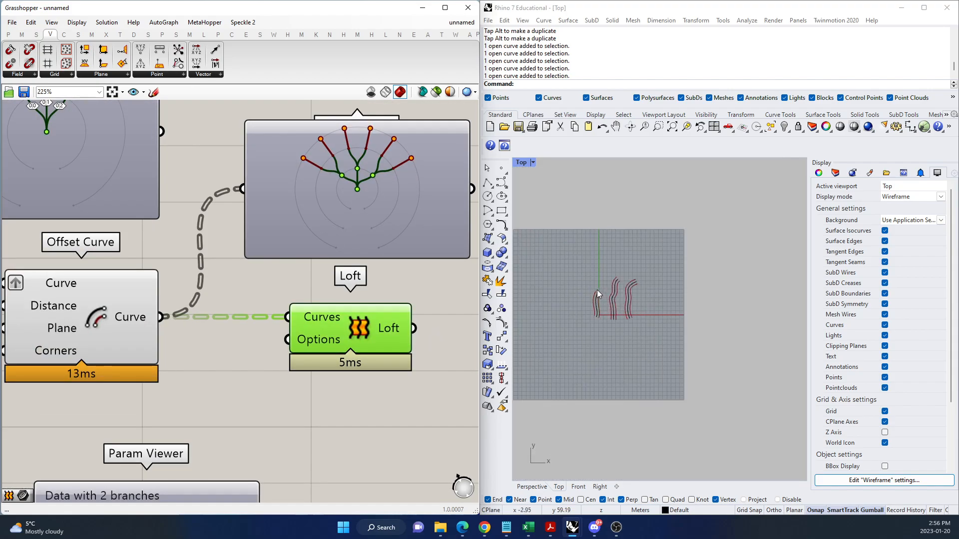
{"action": "scroll", "coordinate": [598, 289], "scroll_direction": "up", "scroll_amount": 3}
{"action": "scroll", "coordinate": [394, 315], "scroll_direction": "down", "scroll_amount": 5}
{"action": "scroll", "coordinate": [160, 344], "scroll_direction": "up", "scroll_amount": 3}
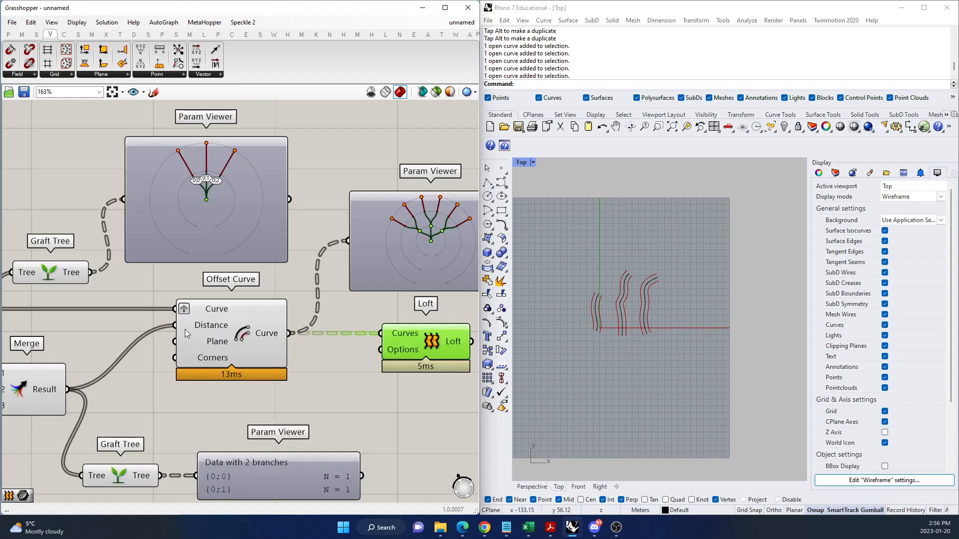
{"action": "scroll", "coordinate": [184, 335], "scroll_direction": "down", "scroll_amount": 2}
{"action": "scroll", "coordinate": [305, 319], "scroll_direction": "up", "scroll_amount": 2}
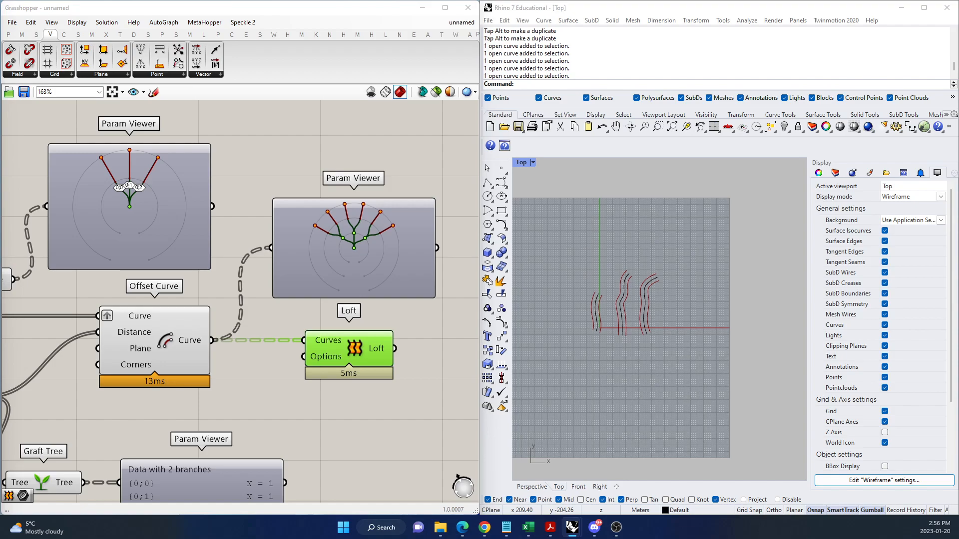
{"action": "scroll", "coordinate": [184, 394], "scroll_direction": "down", "scroll_amount": 5}
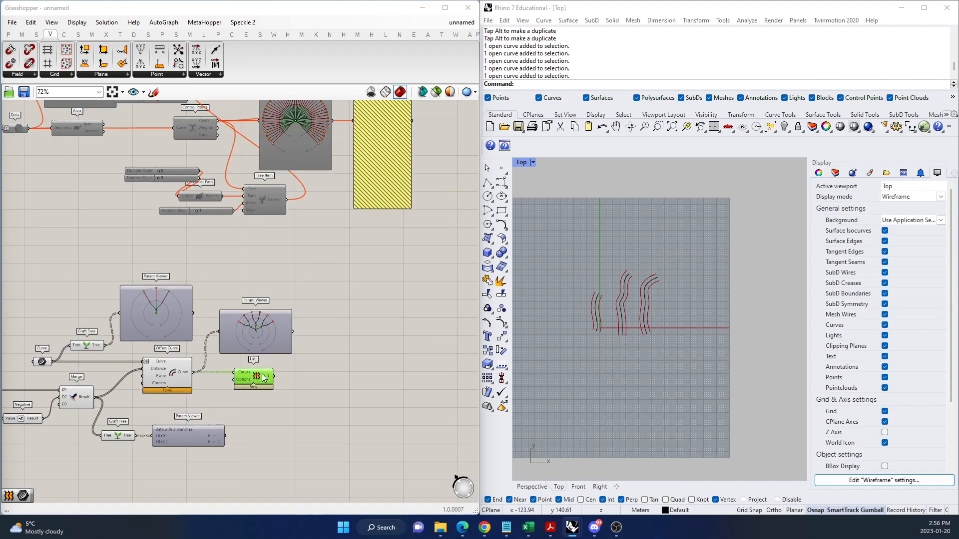
{"action": "scroll", "coordinate": [310, 372], "scroll_direction": "up", "scroll_amount": 4}
{"action": "scroll", "coordinate": [291, 303], "scroll_direction": "up", "scroll_amount": 2}
{"action": "scroll", "coordinate": [405, 287], "scroll_direction": "down", "scroll_amount": 5}
{"action": "scroll", "coordinate": [249, 313], "scroll_direction": "up", "scroll_amount": 5}
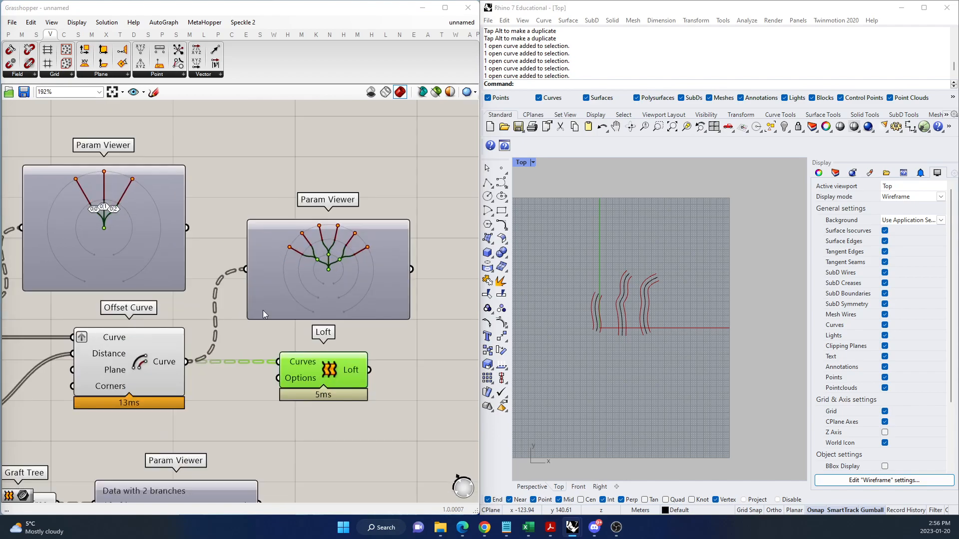
Switch the offset output's Param Viewer between path list and tree diagram, finishing on the path list, to compare the branch levels.
{"action": "double_click", "coordinate": [350, 290]}
{"action": "scroll", "coordinate": [333, 270], "scroll_direction": "up", "scroll_amount": 2}
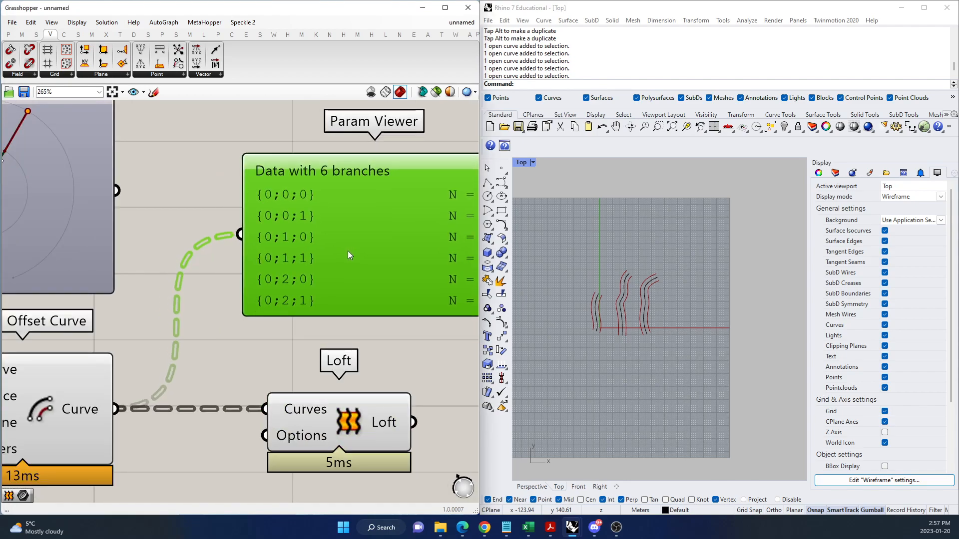
{"action": "scroll", "coordinate": [348, 251], "scroll_direction": "down", "scroll_amount": 3}
{"action": "scroll", "coordinate": [261, 320], "scroll_direction": "up", "scroll_amount": 2}
{"action": "left_click_drag", "start_coordinate": [263, 292], "coordinate": [282, 292]}
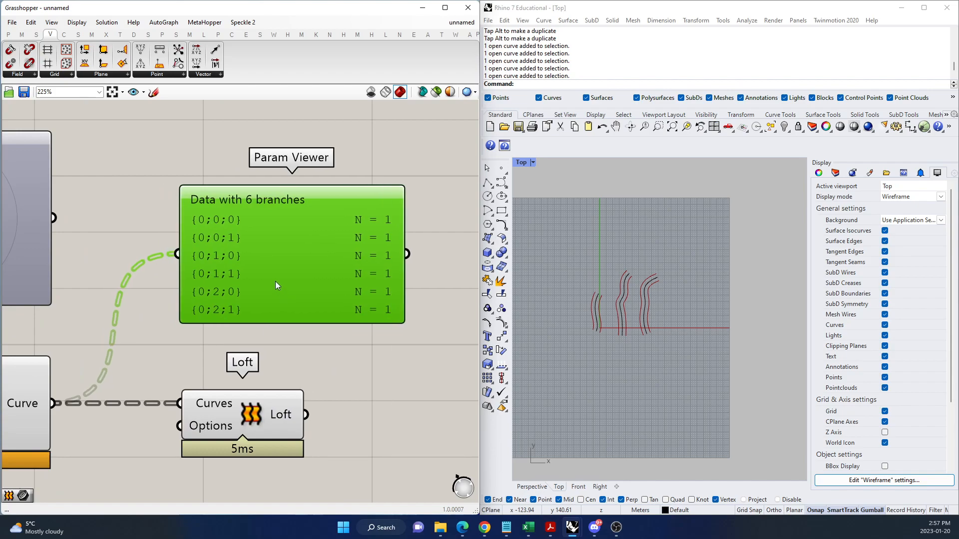
{"action": "double_click", "coordinate": [274, 281]}
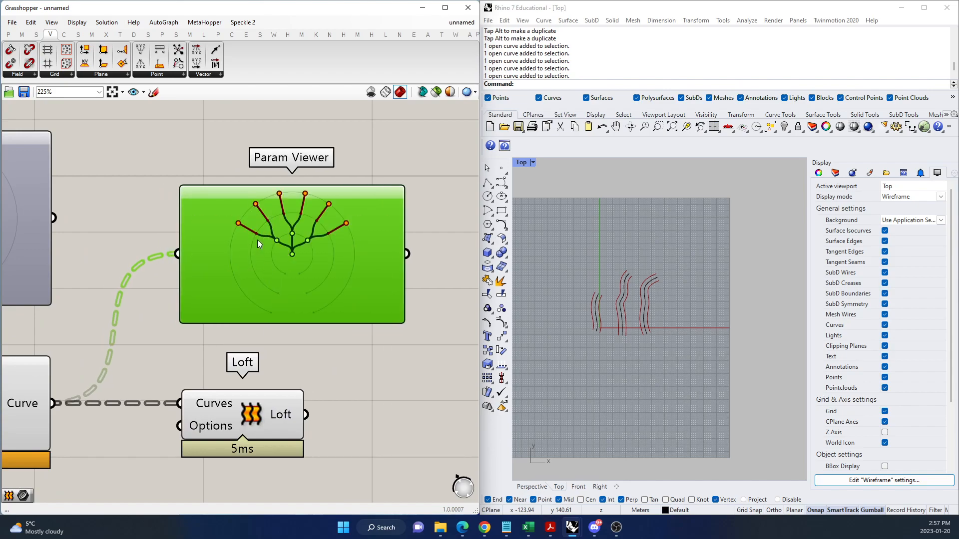
{"action": "double_click", "coordinate": [283, 284]}
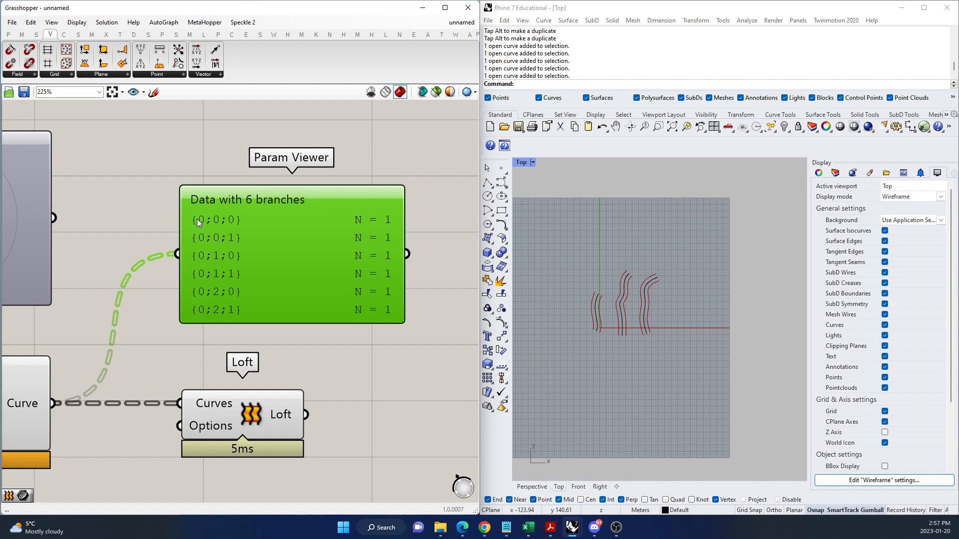
Move the Loft away from Offset Curve and add a Trim Tree component between them.
{"action": "scroll", "coordinate": [301, 275], "scroll_direction": "down", "scroll_amount": 4}
{"action": "scroll", "coordinate": [253, 342], "scroll_direction": "up", "scroll_amount": 2}
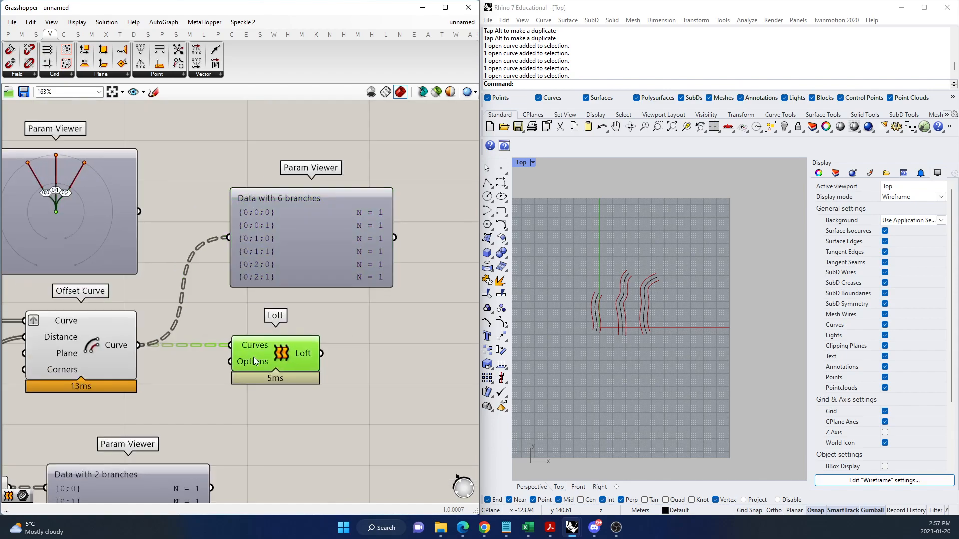
{"action": "left_click_drag", "start_coordinate": [252, 358], "coordinate": [351, 359]}
{"action": "double_click", "coordinate": [237, 383]}
{"action": "type", "text": "trim"}
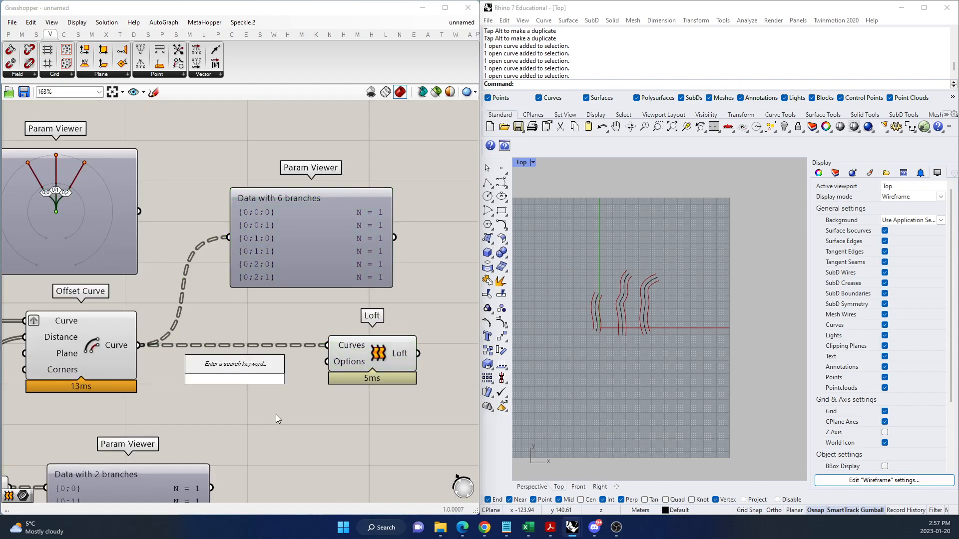
{"action": "type", "text": " tree"}
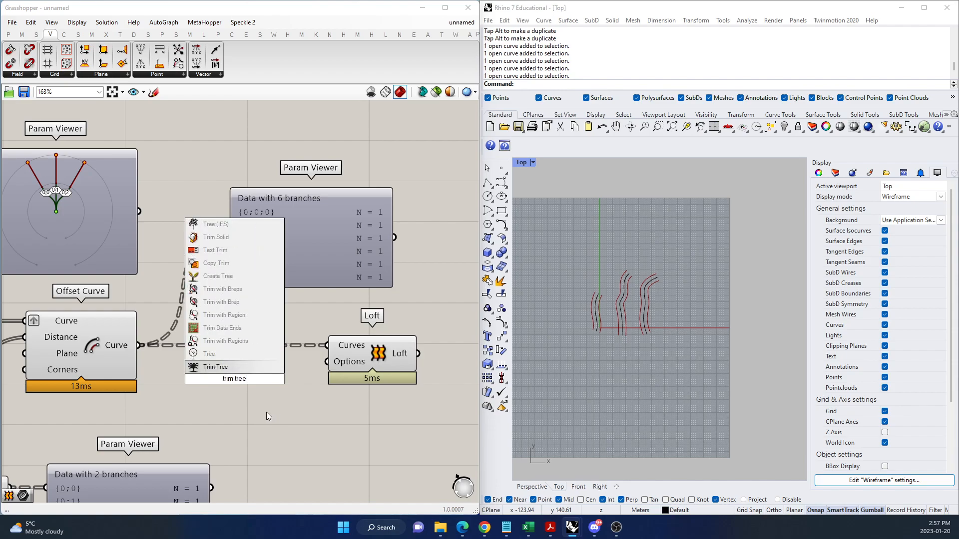
{"action": "left_click", "coordinate": [235, 367]}
Disconnect the Loft from Offset Curve, space the components out, and connect Offset Curve's output to Trim Tree's Tree input.
{"action": "left_click_drag", "start_coordinate": [327, 345], "coordinate": [150, 350]}
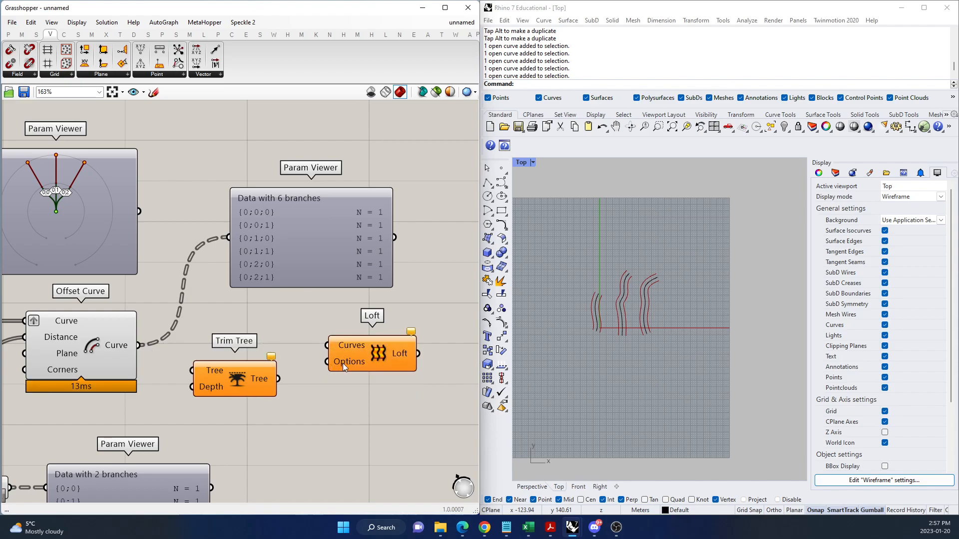
{"action": "left_click_drag", "start_coordinate": [342, 364], "coordinate": [441, 358]}
{"action": "left_click_drag", "start_coordinate": [235, 378], "coordinate": [247, 354]}
{"action": "left_click", "coordinate": [170, 364]}
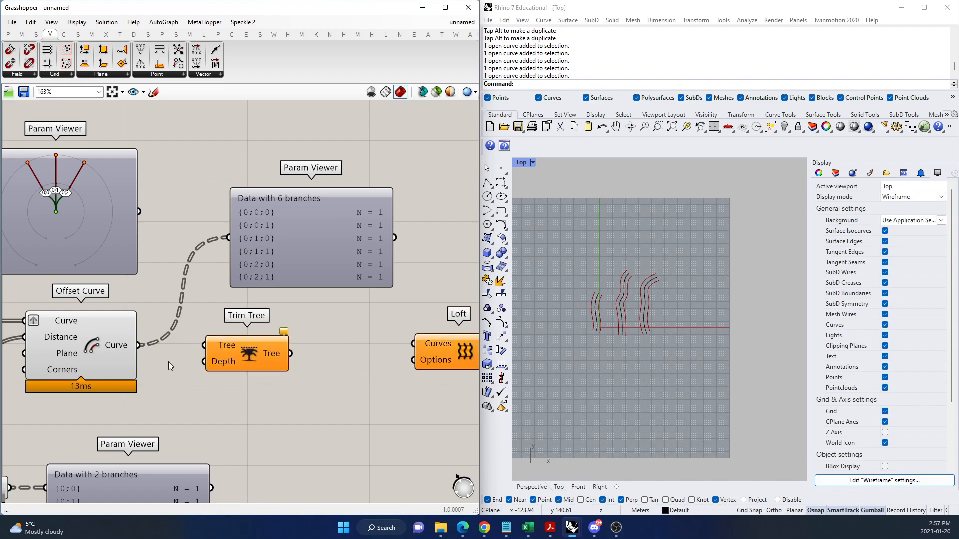
{"action": "left_click_drag", "start_coordinate": [145, 346], "coordinate": [260, 355]}
Add a Param Viewer beyond Trim Tree and move it clear of that component.
{"action": "double_click", "coordinate": [343, 368]}
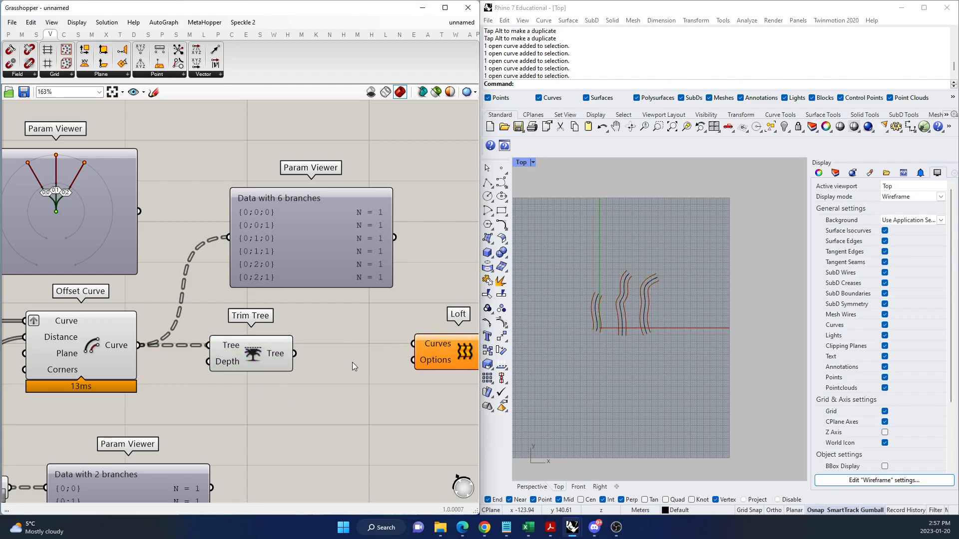
{"action": "type", "text": "param view"}
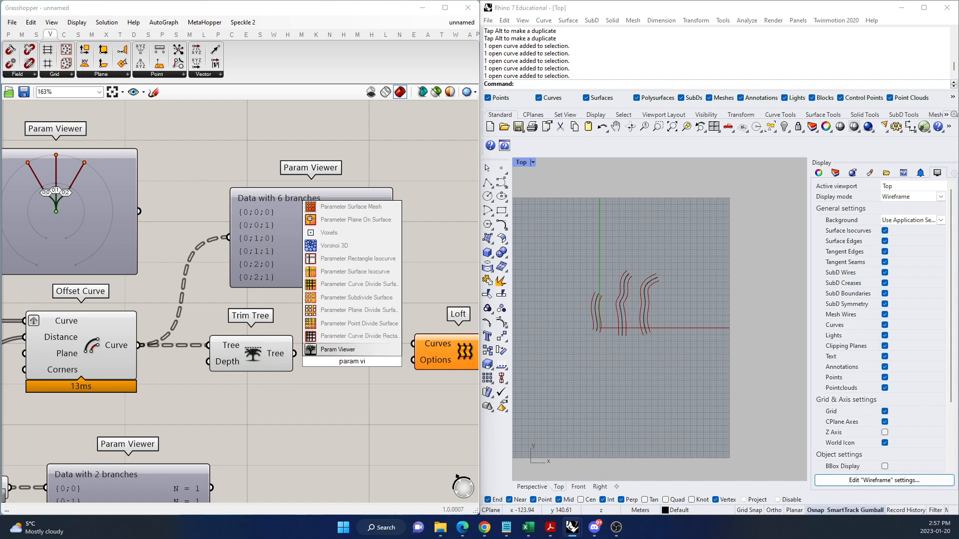
{"action": "left_click", "coordinate": [346, 348]}
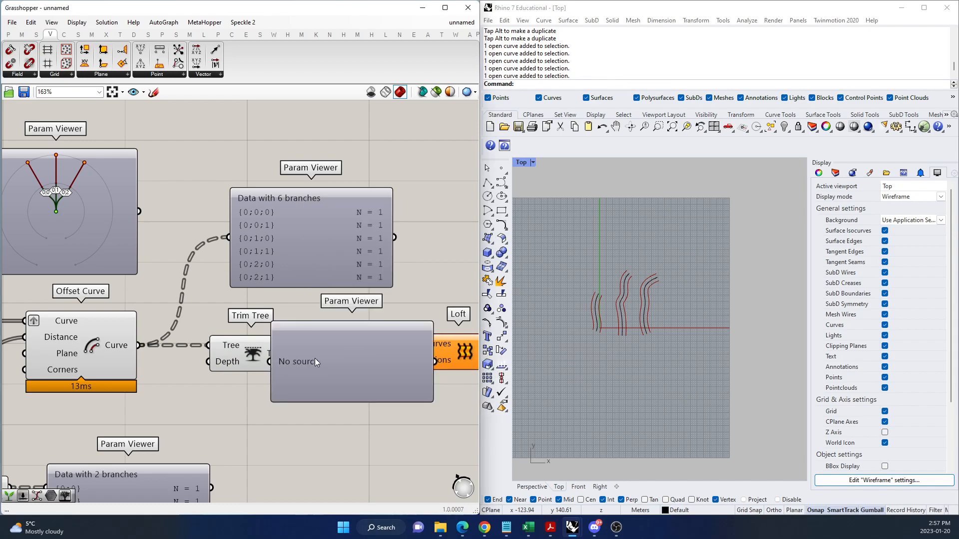
{"action": "left_click_drag", "start_coordinate": [315, 362], "coordinate": [420, 366]}
Inspect the Trim Tree component's icon and inputs, and connect its Tree output to the new Param Viewer.
{"action": "scroll", "coordinate": [241, 364], "scroll_direction": "up", "scroll_amount": 5}
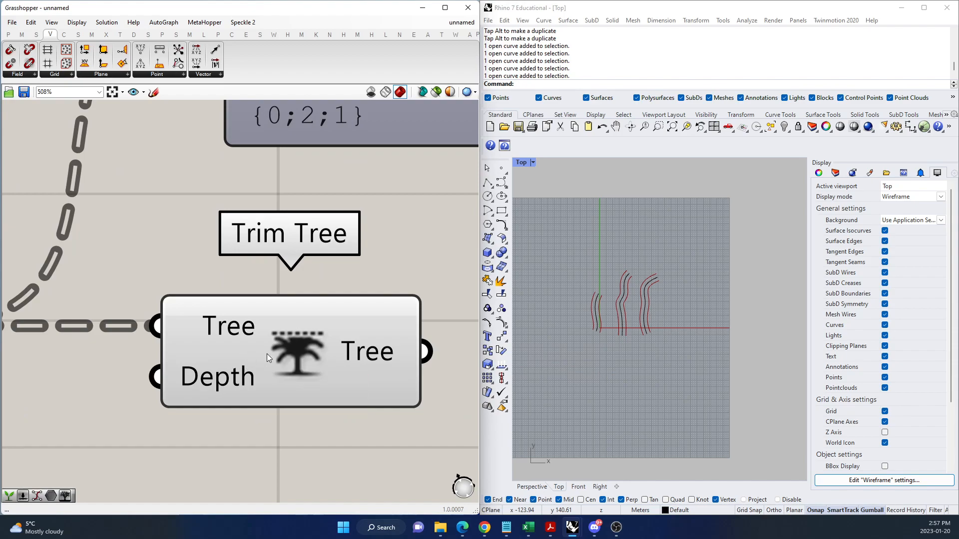
{"action": "scroll", "coordinate": [265, 352], "scroll_direction": "up", "scroll_amount": 2}
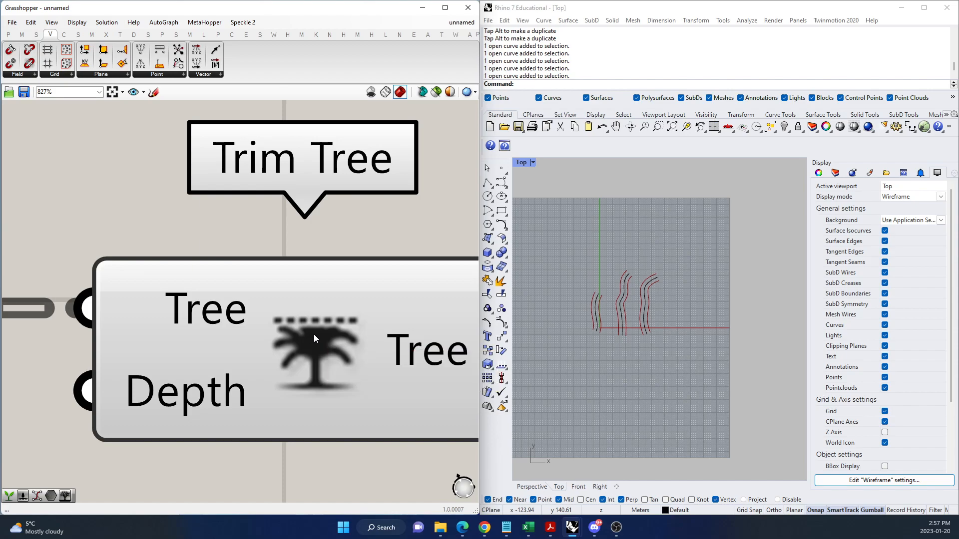
{"action": "scroll", "coordinate": [314, 334], "scroll_direction": "down", "scroll_amount": 5}
{"action": "scroll", "coordinate": [211, 400], "scroll_direction": "up", "scroll_amount": 3}
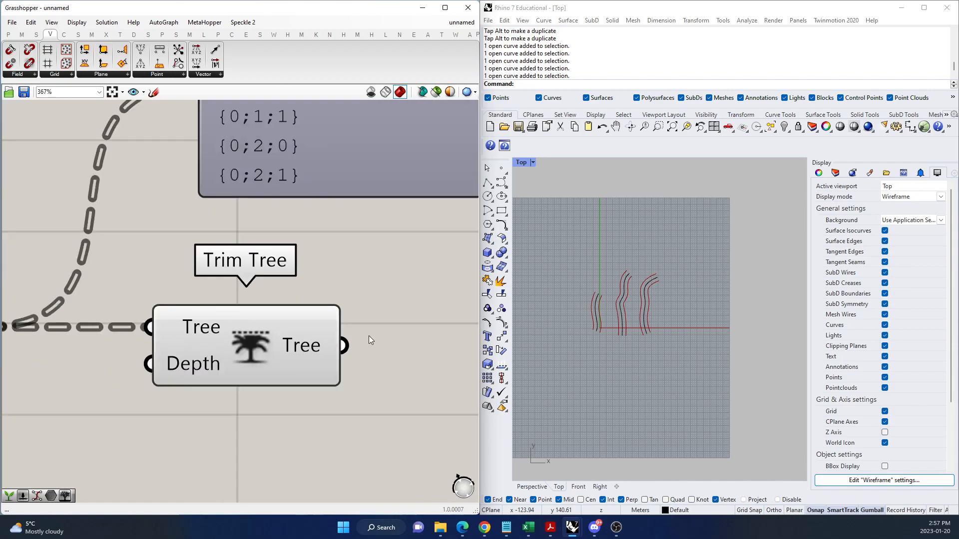
{"action": "scroll", "coordinate": [219, 378], "scroll_direction": "down", "scroll_amount": 3}
{"action": "scroll", "coordinate": [275, 362], "scroll_direction": "down", "scroll_amount": 2}
{"action": "left_click_drag", "start_coordinate": [268, 354], "coordinate": [355, 364]}
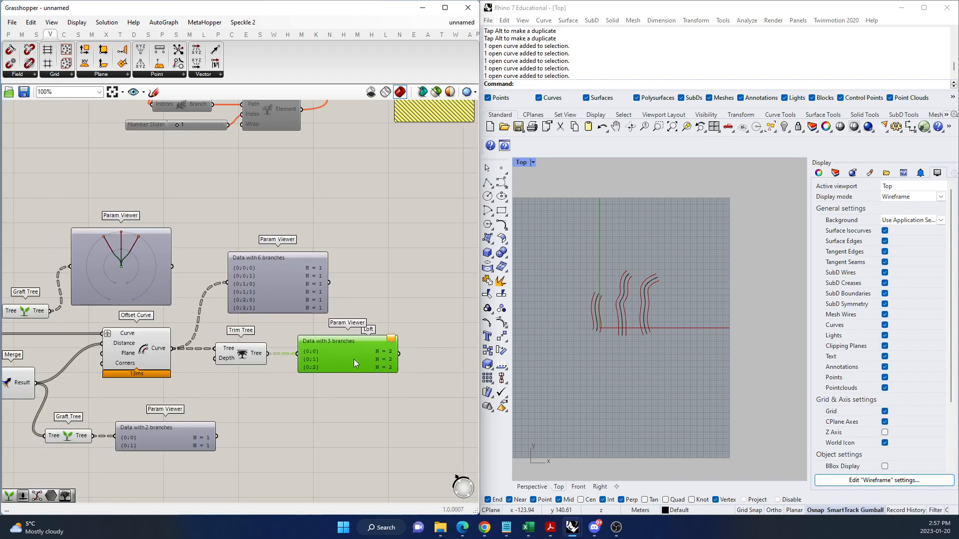
Compare the trimmed tree's paths with the untrimmed Offset Curve output, viewing the untrimmed one as both tree diagram and path list.
{"action": "scroll", "coordinate": [355, 357], "scroll_direction": "up", "scroll_amount": 3}
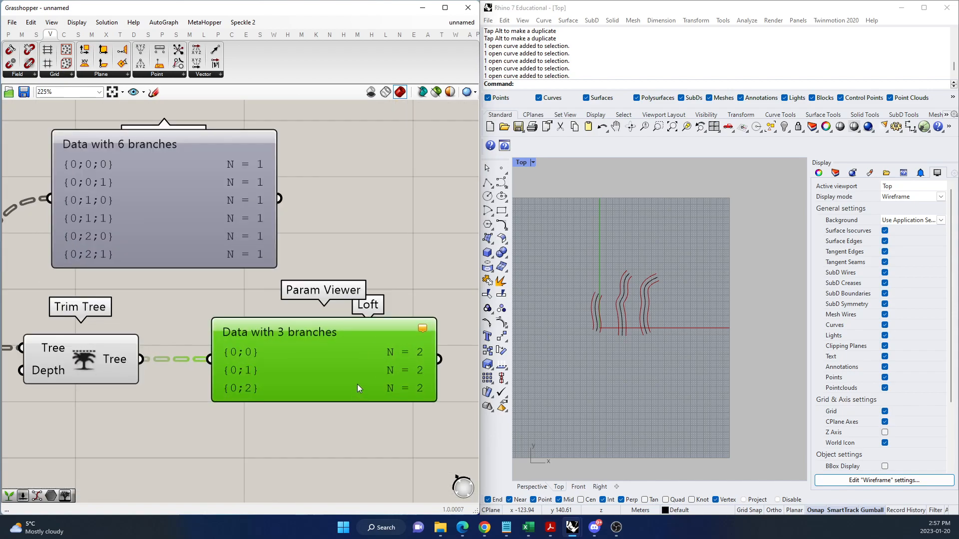
{"action": "scroll", "coordinate": [361, 386], "scroll_direction": "down", "scroll_amount": 1}
{"action": "left_click", "coordinate": [163, 219]}
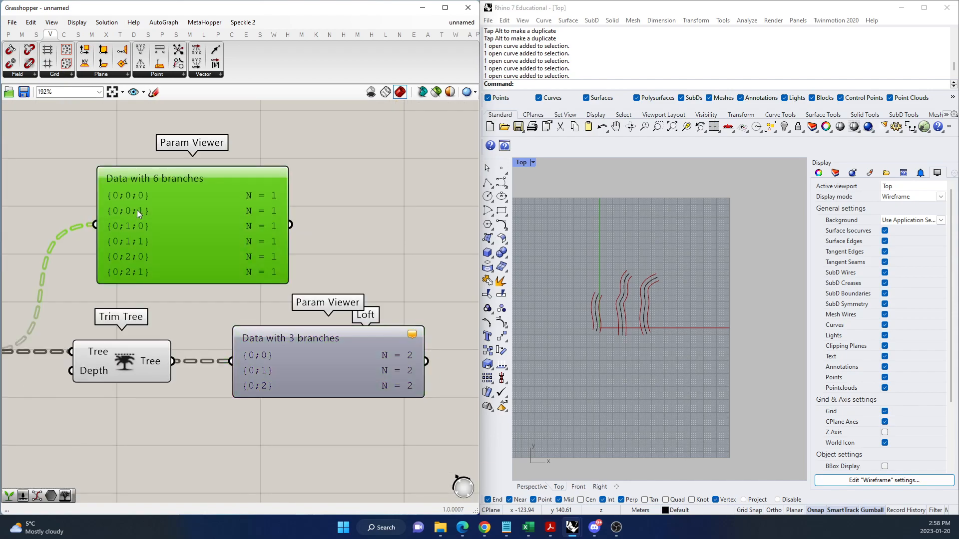
{"action": "scroll", "coordinate": [88, 169], "scroll_direction": "up", "scroll_amount": 4}
{"action": "scroll", "coordinate": [250, 242], "scroll_direction": "down", "scroll_amount": 2}
{"action": "scroll", "coordinate": [235, 235], "scroll_direction": "up", "scroll_amount": 1}
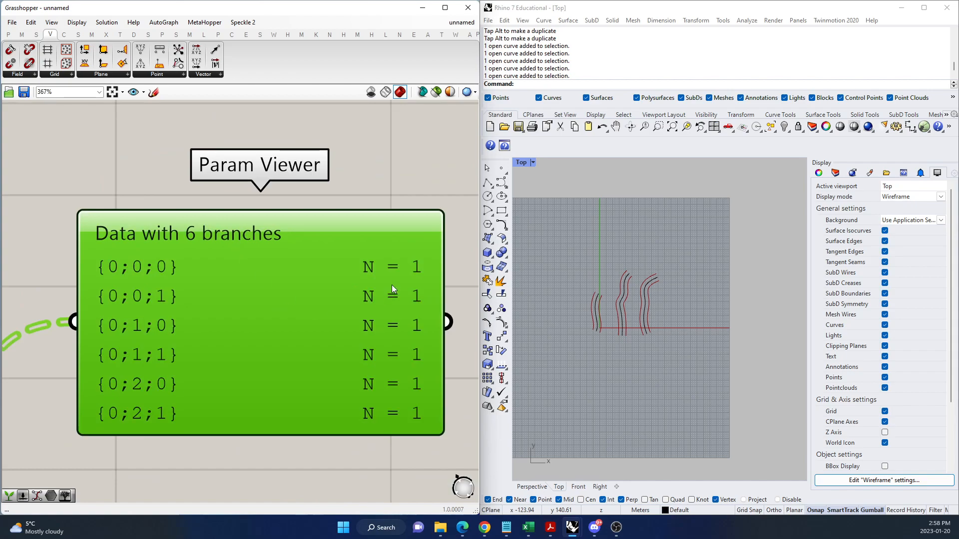
{"action": "double_click", "coordinate": [191, 280]}
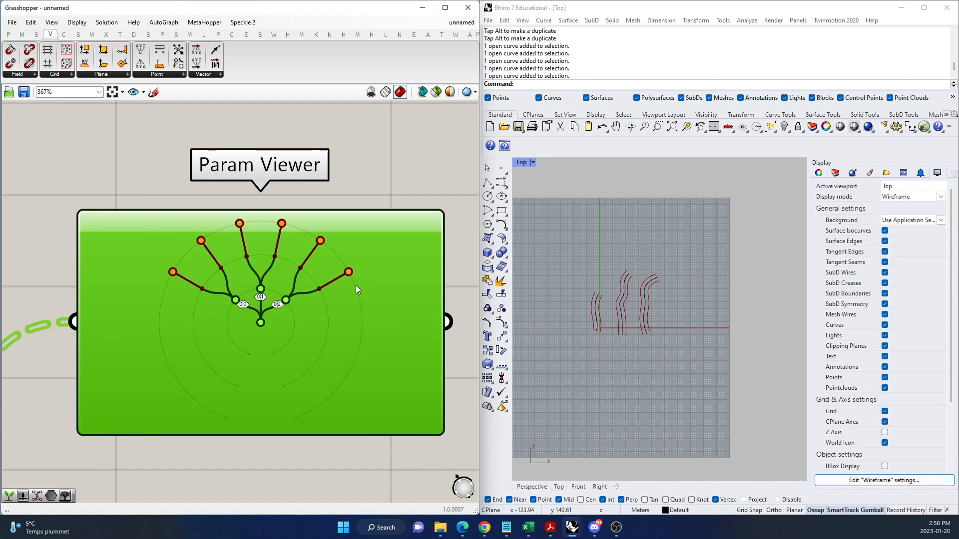
{"action": "double_click", "coordinate": [367, 327]}
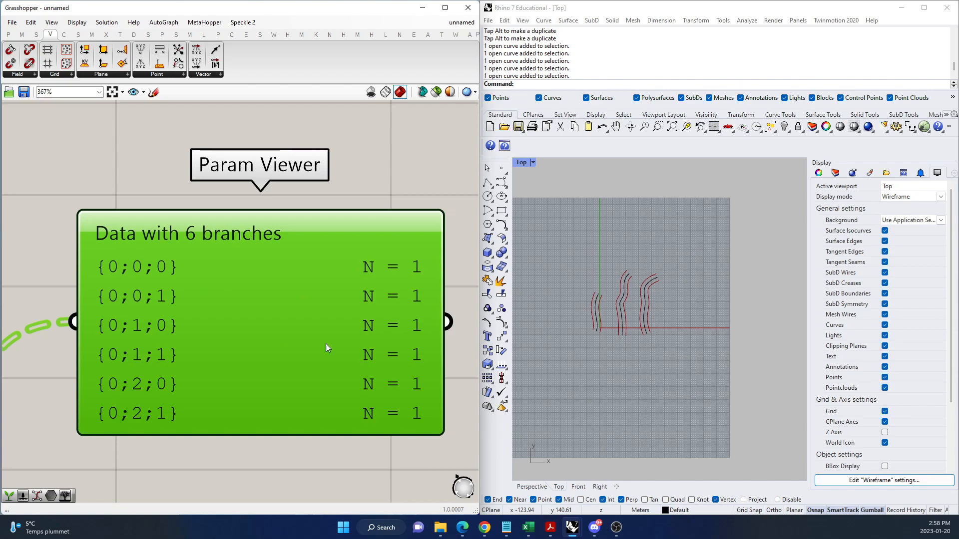
{"action": "mouse_move", "coordinate": [354, 373]}
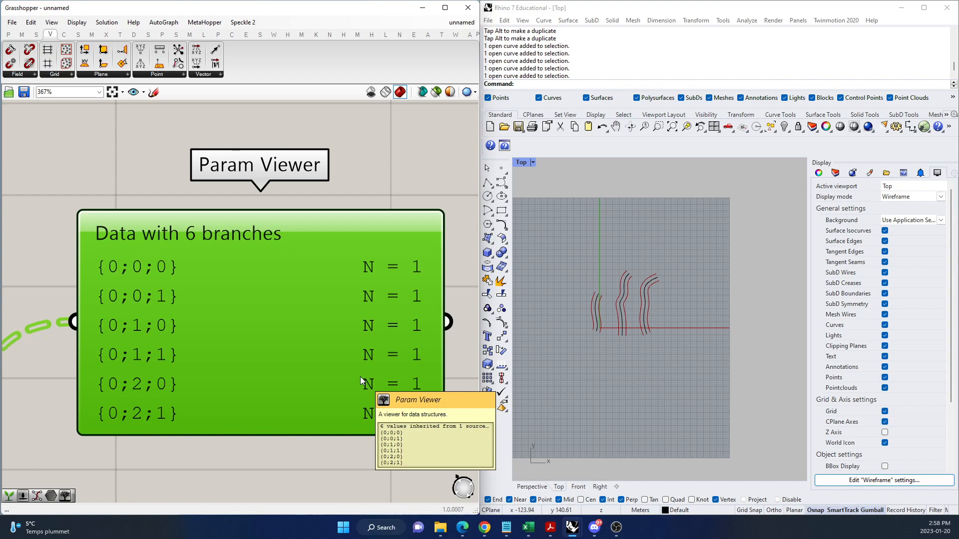
Line up the untrimmed Param Viewer above the trimmed one to compare the branch paths before and after Trim Tree.
{"action": "scroll", "coordinate": [408, 195], "scroll_direction": "down", "scroll_amount": 4}
{"action": "scroll", "coordinate": [330, 346], "scroll_direction": "up", "scroll_amount": 4}
{"action": "scroll", "coordinate": [346, 346], "scroll_direction": "down", "scroll_amount": 4}
{"action": "scroll", "coordinate": [154, 309], "scroll_direction": "up", "scroll_amount": 4}
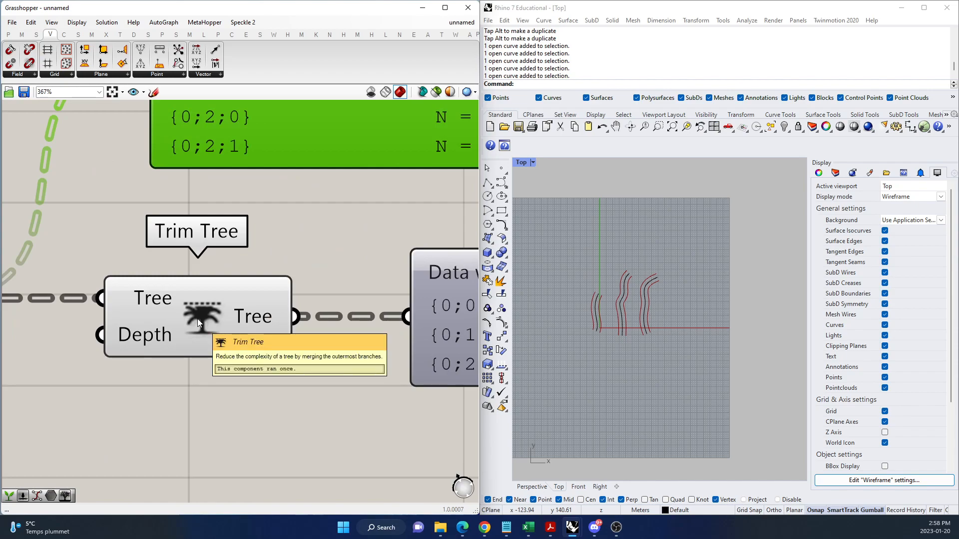
{"action": "scroll", "coordinate": [176, 389], "scroll_direction": "down", "scroll_amount": 3}
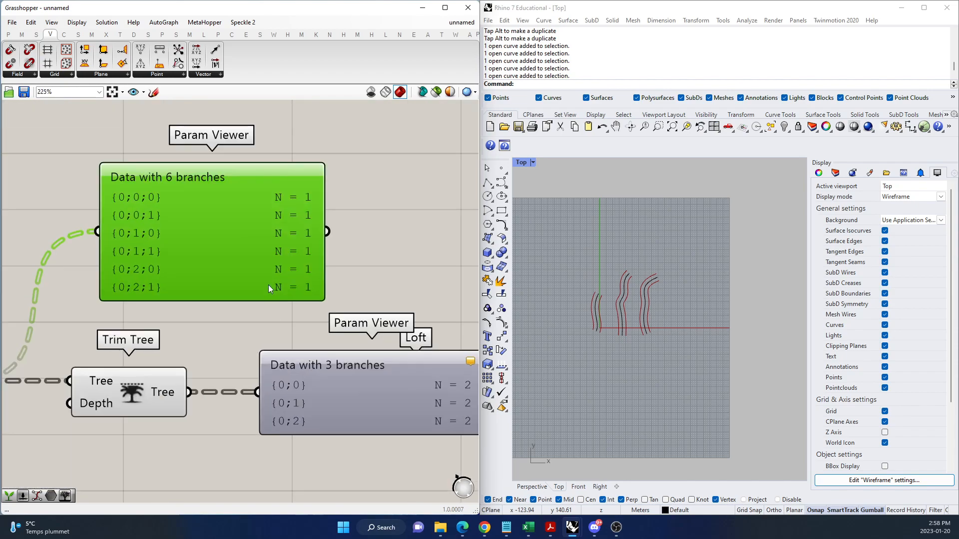
{"action": "left_click_drag", "start_coordinate": [358, 273], "coordinate": [417, 265]}
{"action": "scroll", "coordinate": [234, 301], "scroll_direction": "down", "scroll_amount": 3}
{"action": "scroll", "coordinate": [327, 343], "scroll_direction": "up", "scroll_amount": 4}
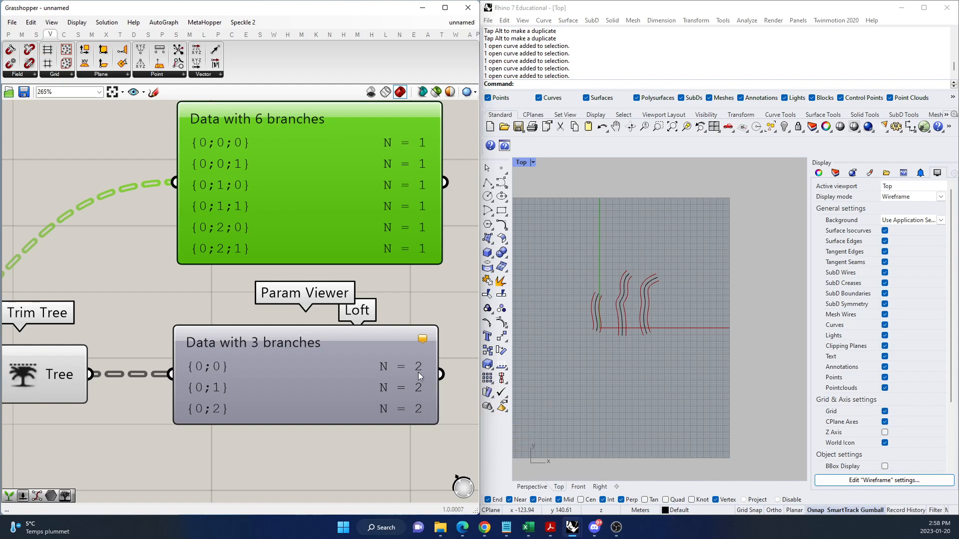
Separate the trimmed Param Viewer from the Loft and connect Trim Tree's Tree output to the Loft's Curves input.
{"action": "scroll", "coordinate": [217, 379], "scroll_direction": "down", "scroll_amount": 3}
{"action": "left_click_drag", "start_coordinate": [259, 384], "coordinate": [241, 437]}
{"action": "left_click_drag", "start_coordinate": [260, 364], "coordinate": [311, 373]}
{"action": "left_click", "coordinate": [138, 377]}
{"action": "left_click_drag", "start_coordinate": [118, 368], "coordinate": [296, 382]}
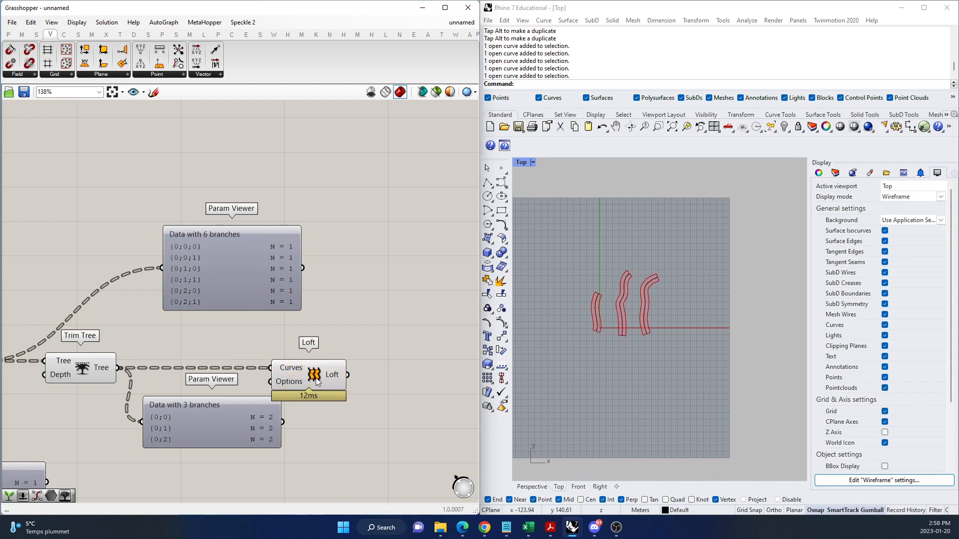
Highlight the Loft's surfaces in the Rhino viewport and move the Loft component clear of the trimmed Param Viewer.
{"action": "left_click", "coordinate": [316, 383]}
{"action": "scroll", "coordinate": [606, 290], "scroll_direction": "up", "scroll_amount": 5}
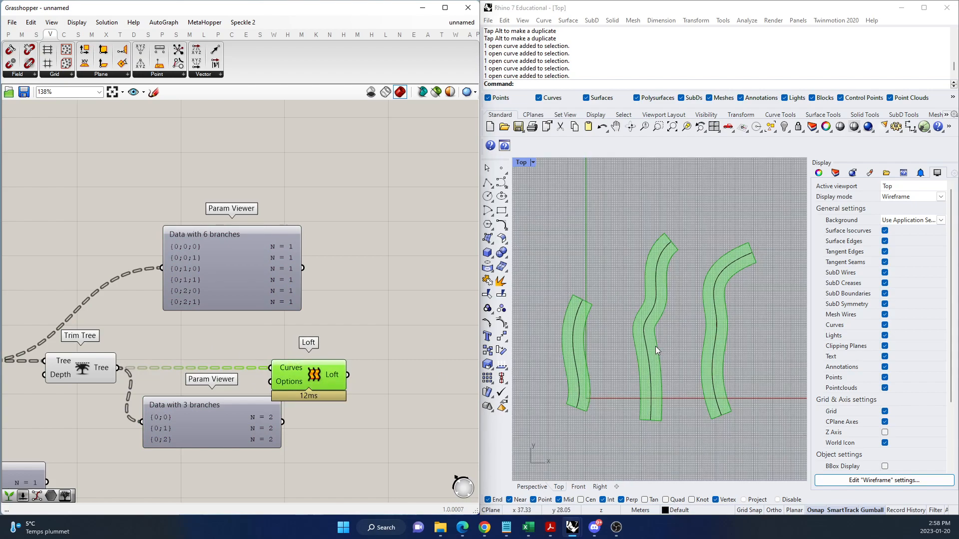
{"action": "left_click", "coordinate": [363, 335]}
{"action": "left_click_drag", "start_coordinate": [301, 383], "coordinate": [335, 382]}
{"action": "left_click", "coordinate": [390, 399]}
{"action": "scroll", "coordinate": [361, 315], "scroll_direction": "down", "scroll_amount": 3}
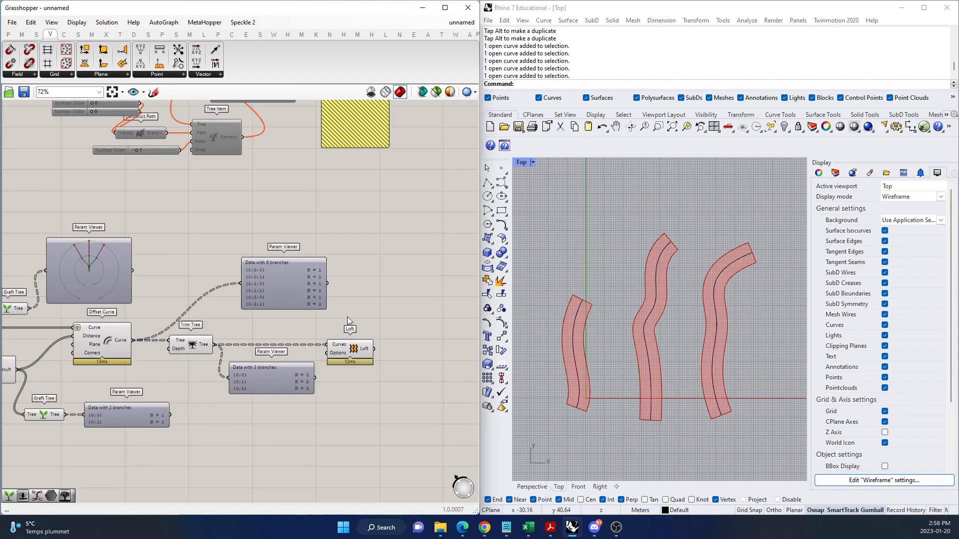
Graft Offset Curve's Distance input and remove the graft from its Curve input.
{"action": "scroll", "coordinate": [188, 372], "scroll_direction": "up", "scroll_amount": 2}
{"action": "scroll", "coordinate": [58, 303], "scroll_direction": "up", "scroll_amount": 5}
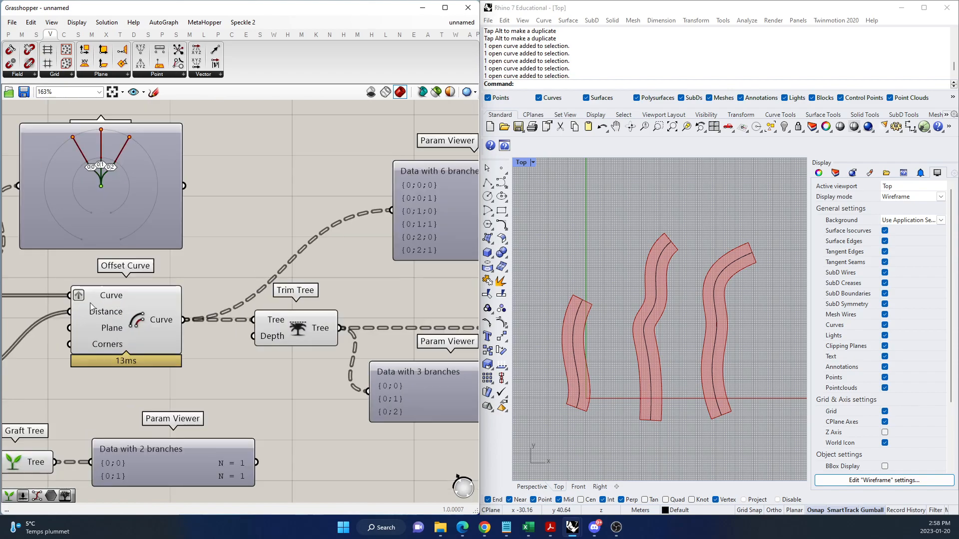
{"action": "scroll", "coordinate": [58, 302], "scroll_direction": "down", "scroll_amount": 3}
{"action": "scroll", "coordinate": [73, 306], "scroll_direction": "up", "scroll_amount": 3}
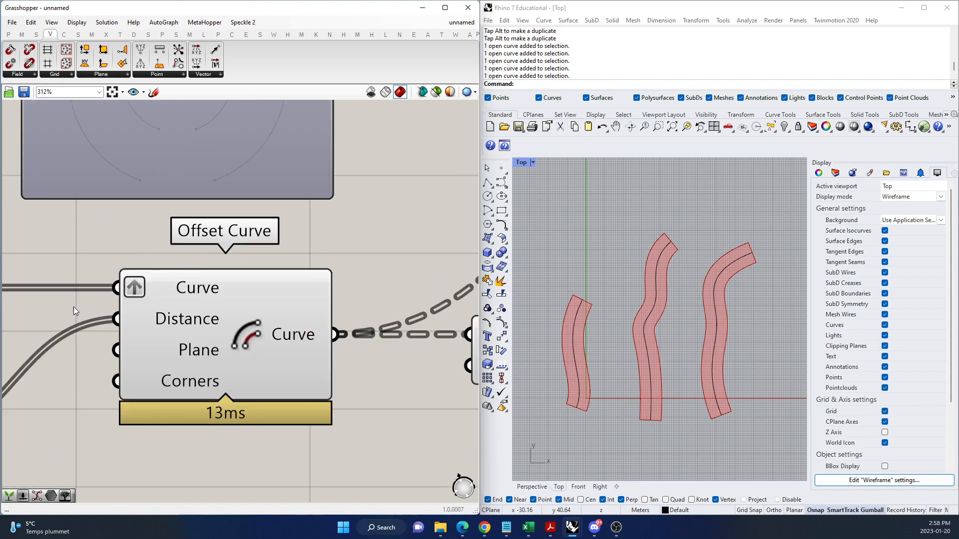
{"action": "right_click", "coordinate": [148, 317]}
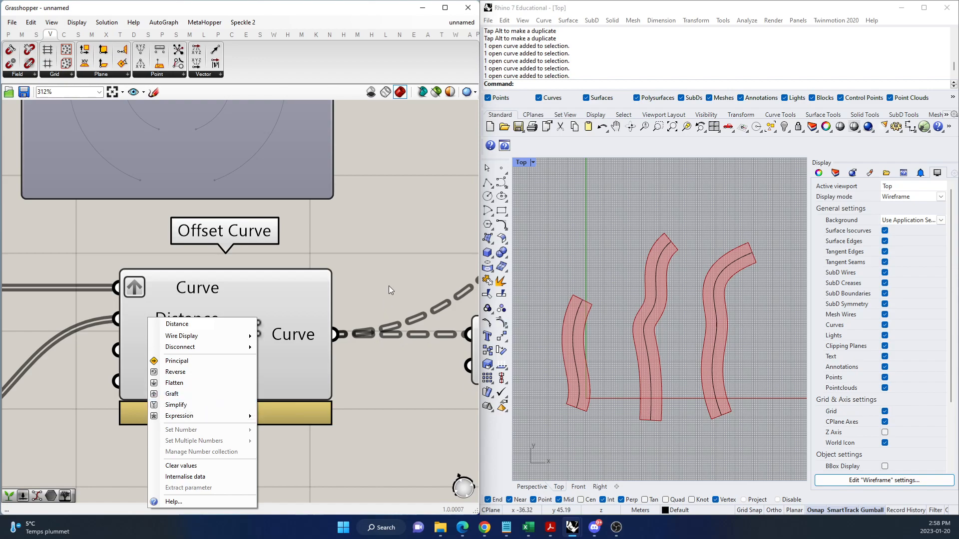
{"action": "left_click", "coordinate": [406, 268]}
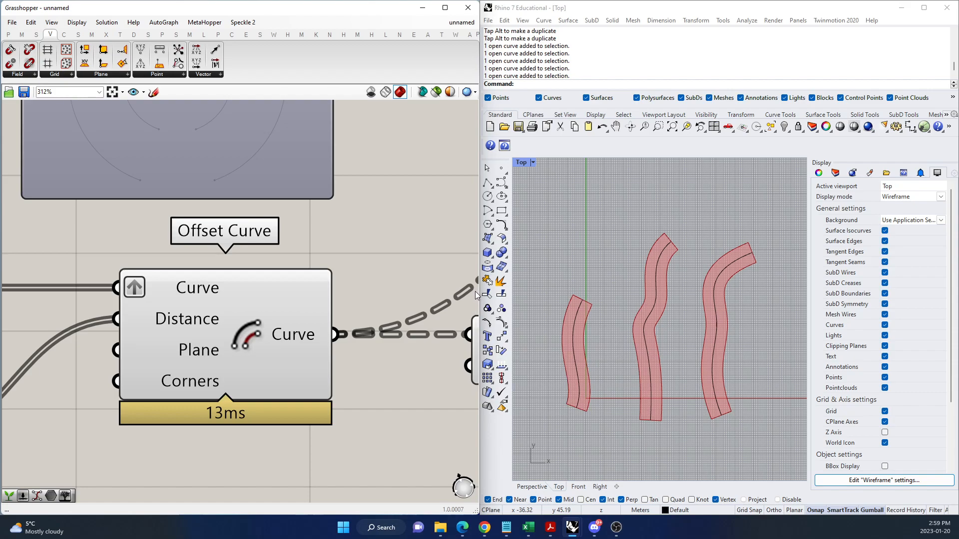
{"action": "right_click", "coordinate": [130, 322]}
{"action": "left_click", "coordinate": [150, 391]}
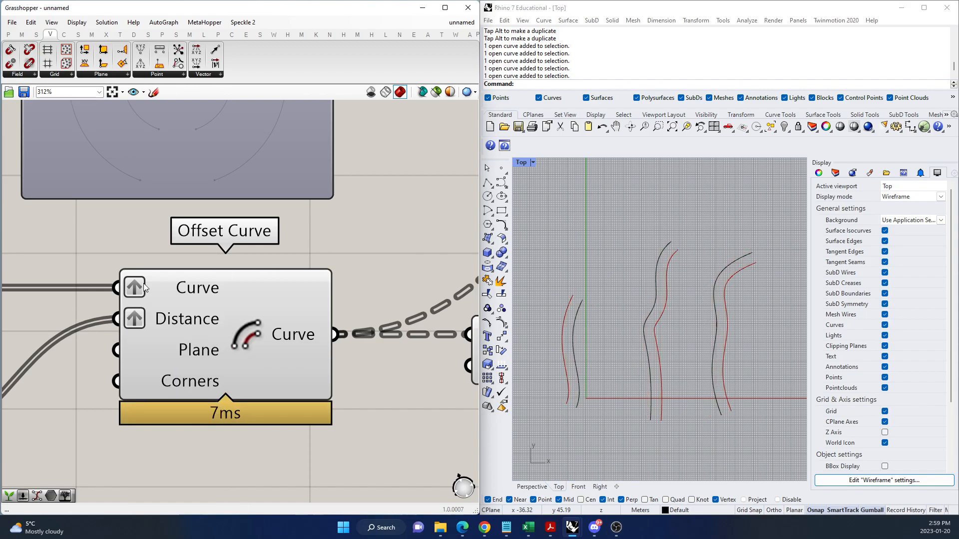
{"action": "right_click", "coordinate": [144, 288]}
{"action": "left_click", "coordinate": [179, 367]}
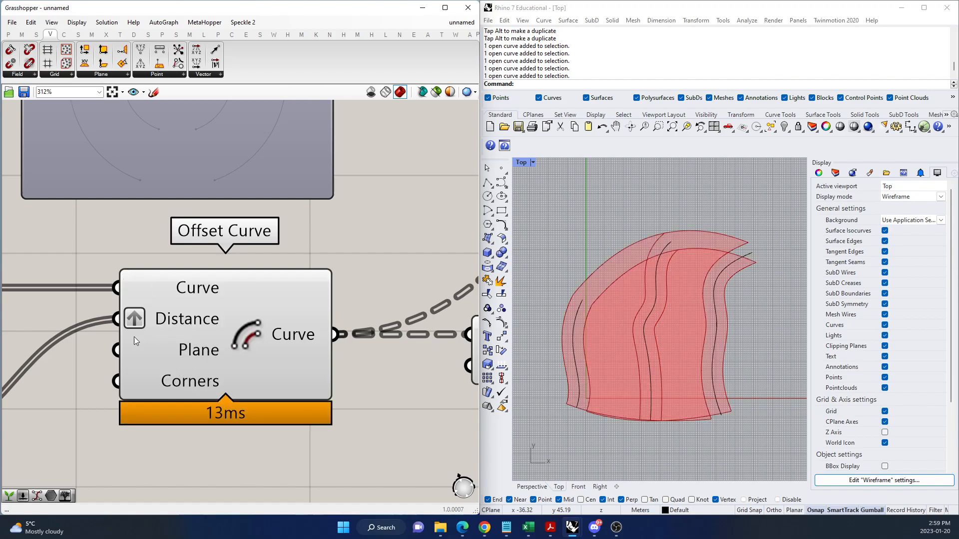
Highlight the Loft's surfaces and examine how the trimmed Param Viewer groups the curves with Distance grafted.
{"action": "scroll", "coordinate": [136, 336], "scroll_direction": "down", "scroll_amount": 6}
{"action": "scroll", "coordinate": [317, 363], "scroll_direction": "up", "scroll_amount": 4}
{"action": "left_click", "coordinate": [355, 314]}
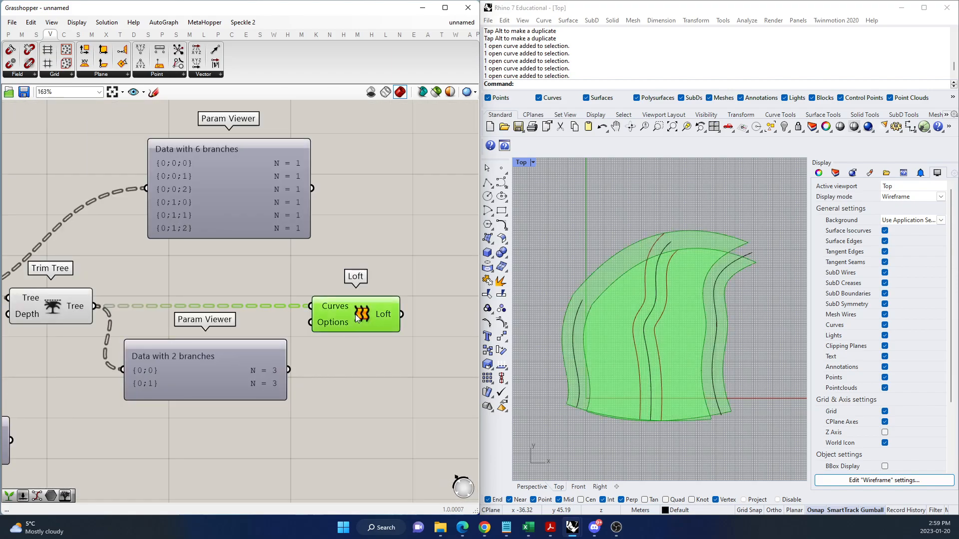
{"action": "scroll", "coordinate": [336, 354], "scroll_direction": "down", "scroll_amount": 3}
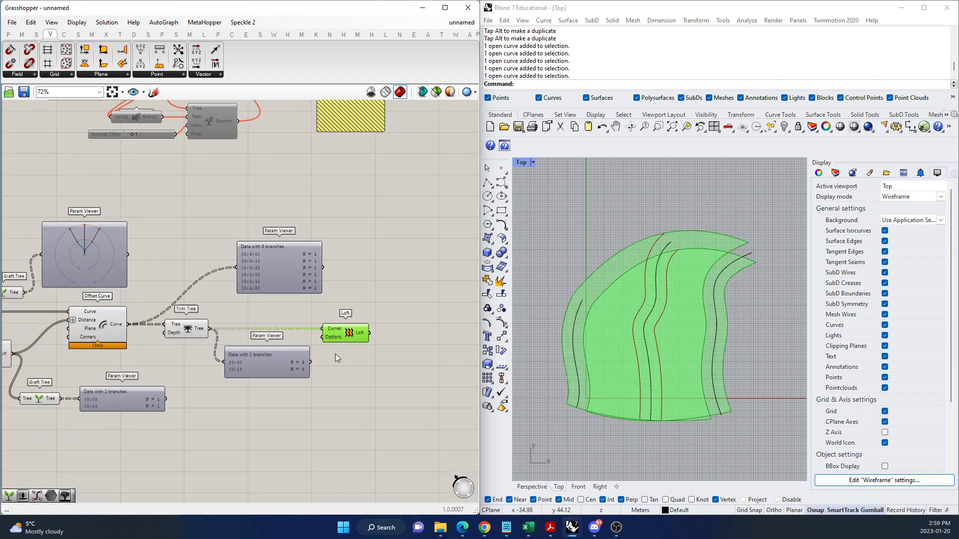
{"action": "scroll", "coordinate": [335, 354], "scroll_direction": "up", "scroll_amount": 2}
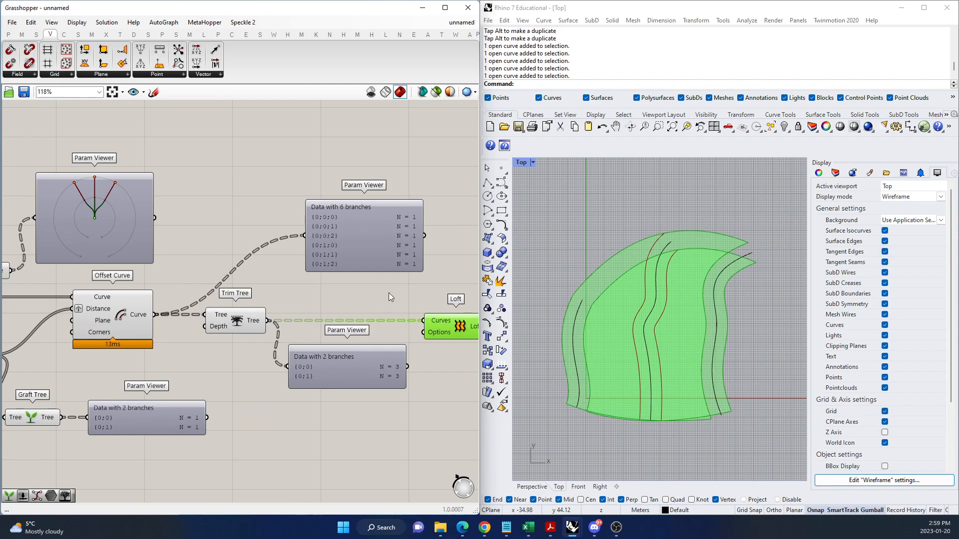
{"action": "scroll", "coordinate": [374, 374], "scroll_direction": "up", "scroll_amount": 3}
{"action": "scroll", "coordinate": [425, 369], "scroll_direction": "up", "scroll_amount": 2}
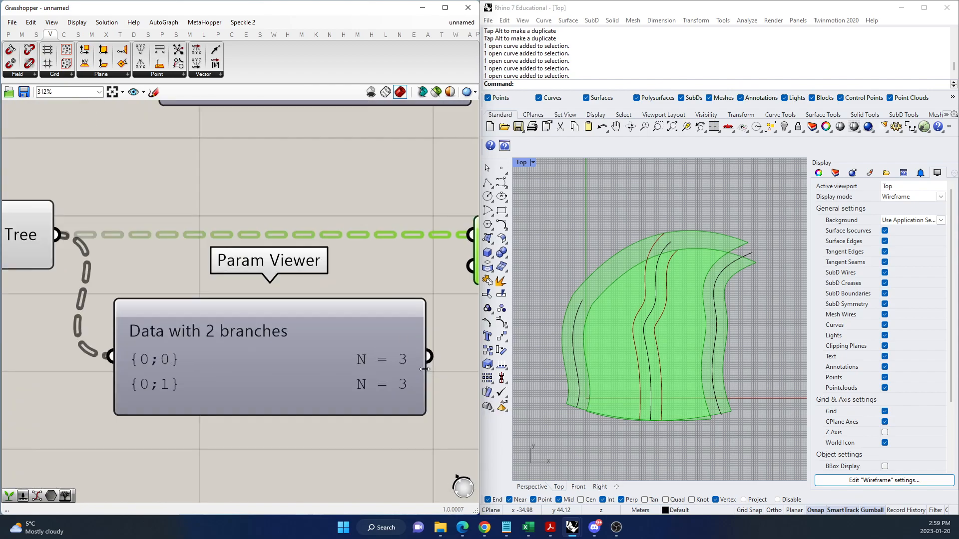
{"action": "scroll", "coordinate": [269, 359], "scroll_direction": "down", "scroll_amount": 5}
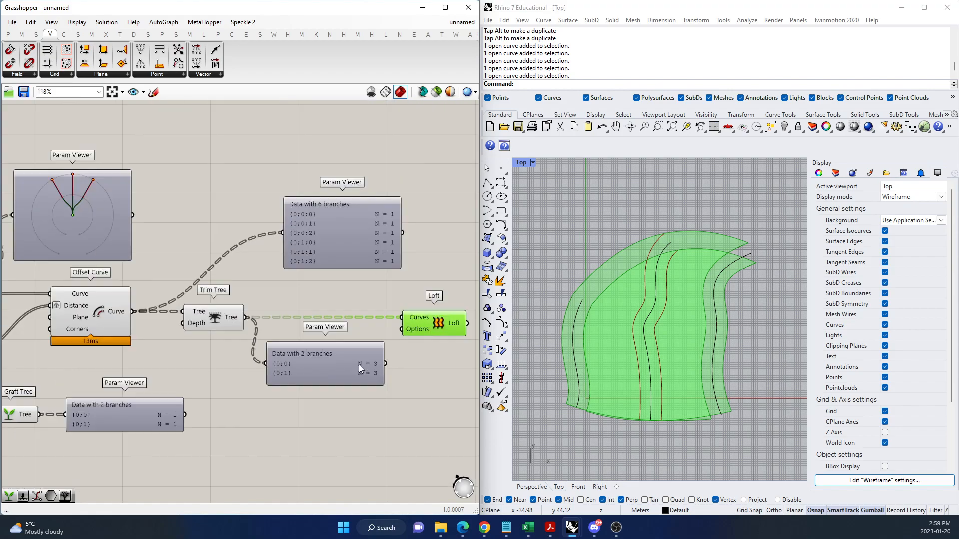
Trace the data from Offset Curve's grafted Distance input through Trim Tree, comparing the trimmed branches and item counts with the Loft.
{"action": "scroll", "coordinate": [217, 328], "scroll_direction": "up", "scroll_amount": 4}
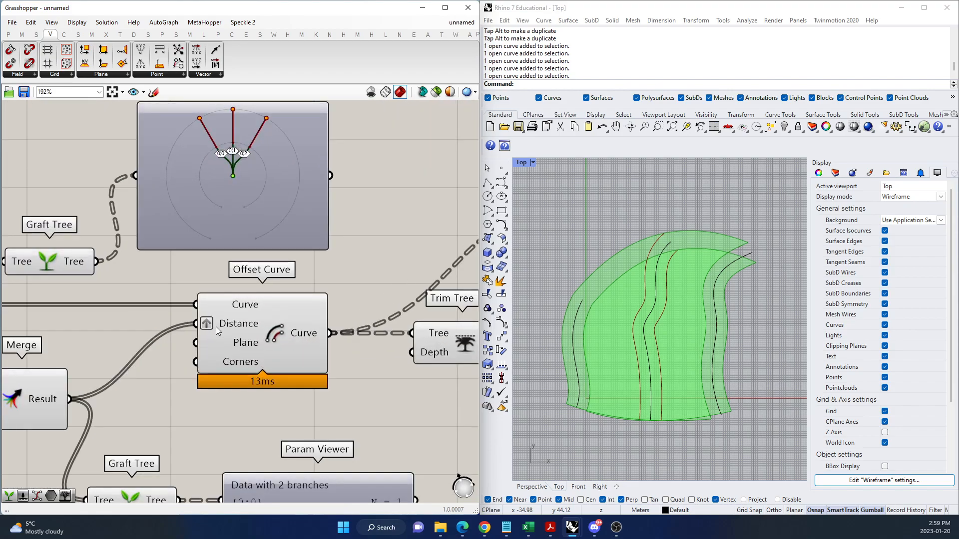
{"action": "scroll", "coordinate": [209, 350], "scroll_direction": "down", "scroll_amount": 4}
{"action": "scroll", "coordinate": [277, 367], "scroll_direction": "up", "scroll_amount": 2}
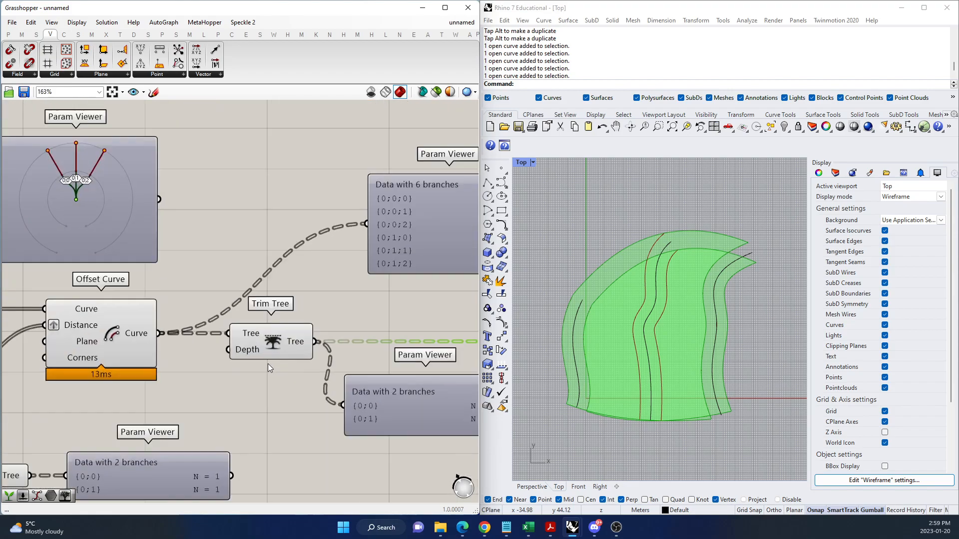
{"action": "scroll", "coordinate": [278, 366], "scroll_direction": "down", "scroll_amount": 3}
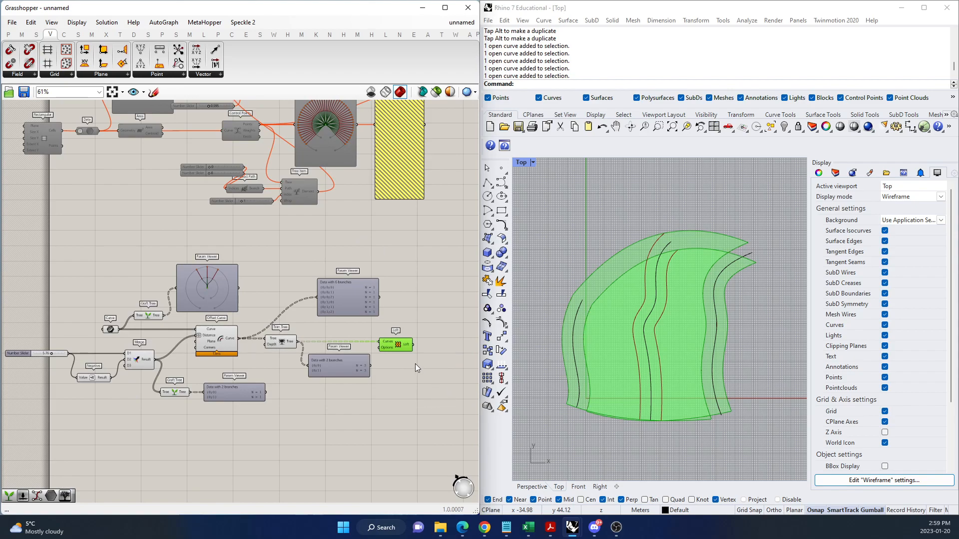
{"action": "scroll", "coordinate": [334, 371], "scroll_direction": "up", "scroll_amount": 5}
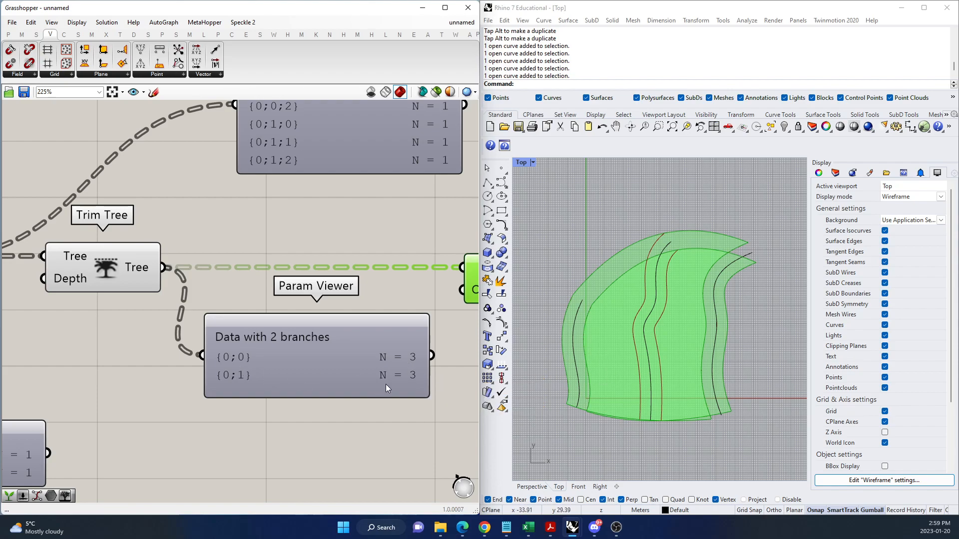
{"action": "mouse_move", "coordinate": [385, 389]}
{"action": "scroll", "coordinate": [299, 353], "scroll_direction": "down", "scroll_amount": 3}
{"action": "scroll", "coordinate": [286, 352], "scroll_direction": "up", "scroll_amount": 4}
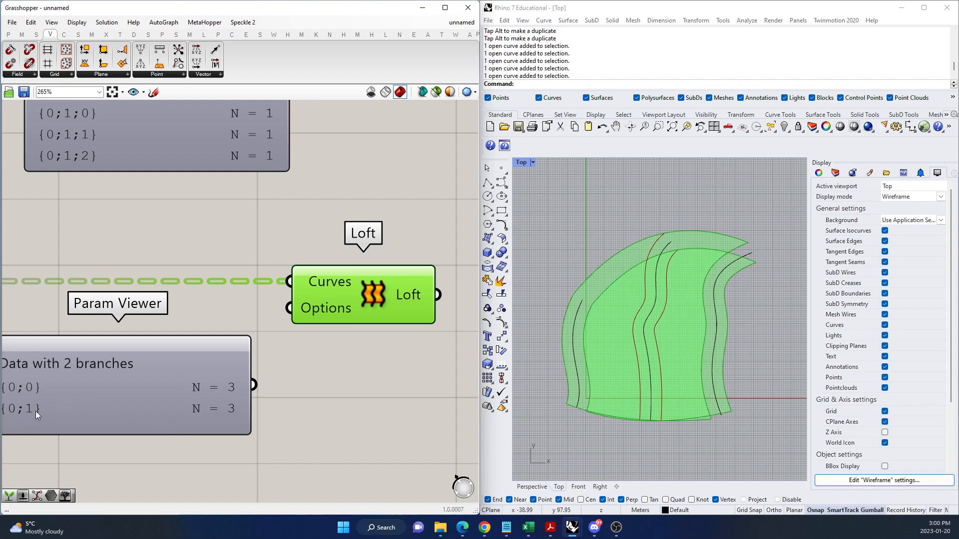
{"action": "mouse_move", "coordinate": [228, 412]}
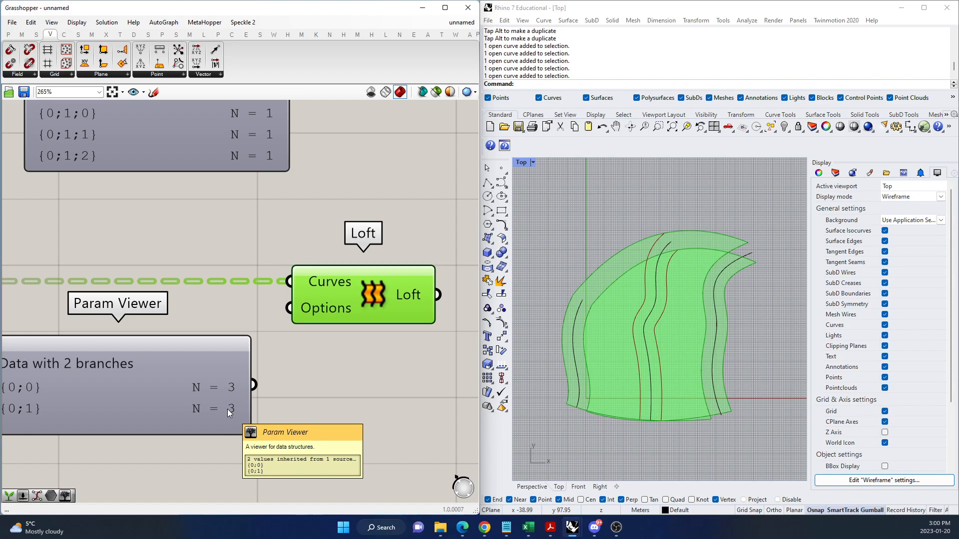
Graft Offset Curve's Curve input again and remove the graft from its Distance input.
{"action": "scroll", "coordinate": [227, 409], "scroll_direction": "down", "scroll_amount": 8}
{"action": "scroll", "coordinate": [30, 345], "scroll_direction": "up", "scroll_amount": 6}
{"action": "scroll", "coordinate": [247, 366], "scroll_direction": "down", "scroll_amount": 6}
{"action": "scroll", "coordinate": [217, 385], "scroll_direction": "up", "scroll_amount": 6}
{"action": "scroll", "coordinate": [148, 305], "scroll_direction": "up", "scroll_amount": 4}
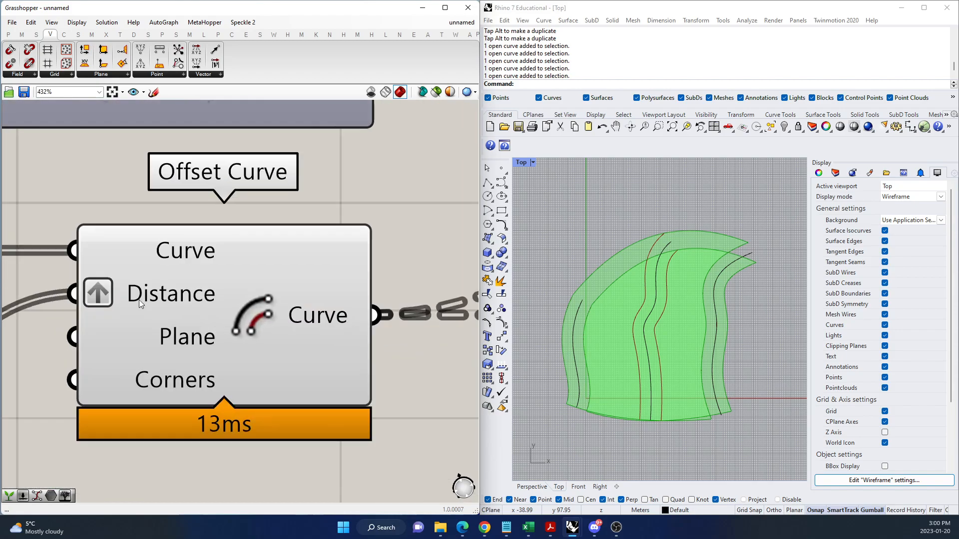
{"action": "right_click", "coordinate": [129, 246]}
{"action": "left_click", "coordinate": [154, 334]}
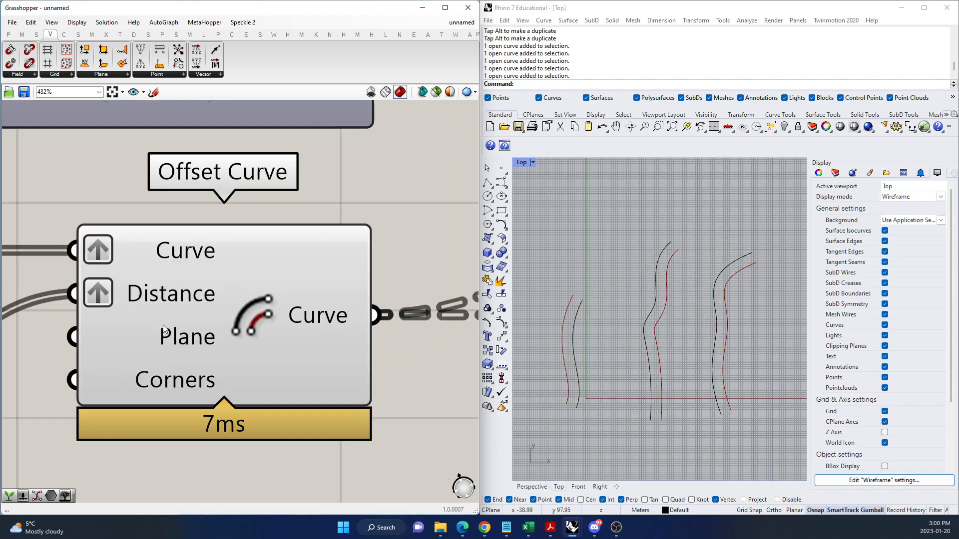
{"action": "right_click", "coordinate": [122, 297]}
{"action": "left_click", "coordinate": [152, 381]}
{"action": "scroll", "coordinate": [128, 355], "scroll_direction": "down", "scroll_amount": 9}
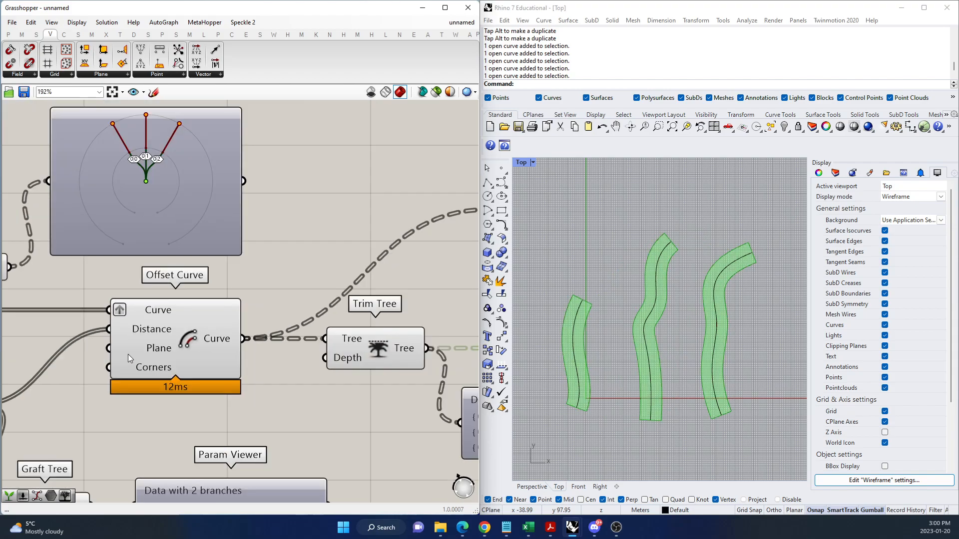
Shift the trimmed Param Viewer slightly below the Loft connection and check its branches.
{"action": "scroll", "coordinate": [226, 373], "scroll_direction": "up", "scroll_amount": 4}
{"action": "scroll", "coordinate": [225, 374], "scroll_direction": "up", "scroll_amount": 2}
{"action": "left_click_drag", "start_coordinate": [248, 377], "coordinate": [267, 393]}
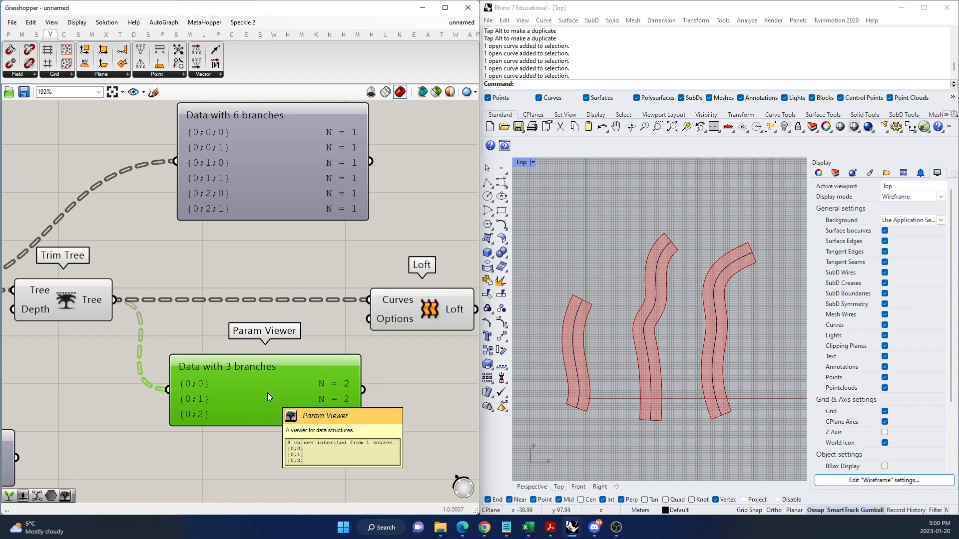
{"action": "scroll", "coordinate": [262, 379], "scroll_direction": "down", "scroll_amount": 3}
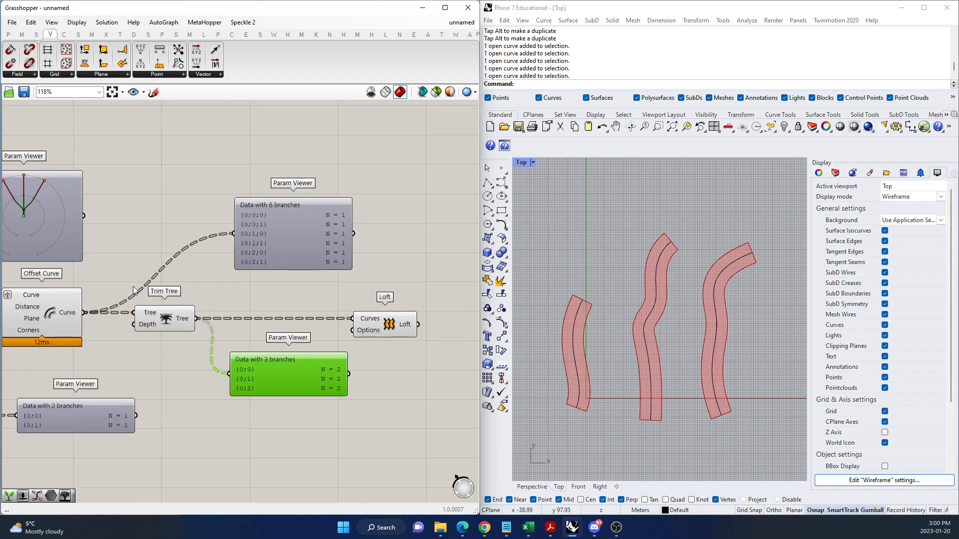
Look over the Tree components in the Sets category and shift Trim Tree slightly farther from Offset Curve.
{"action": "left_click", "coordinate": [36, 34]}
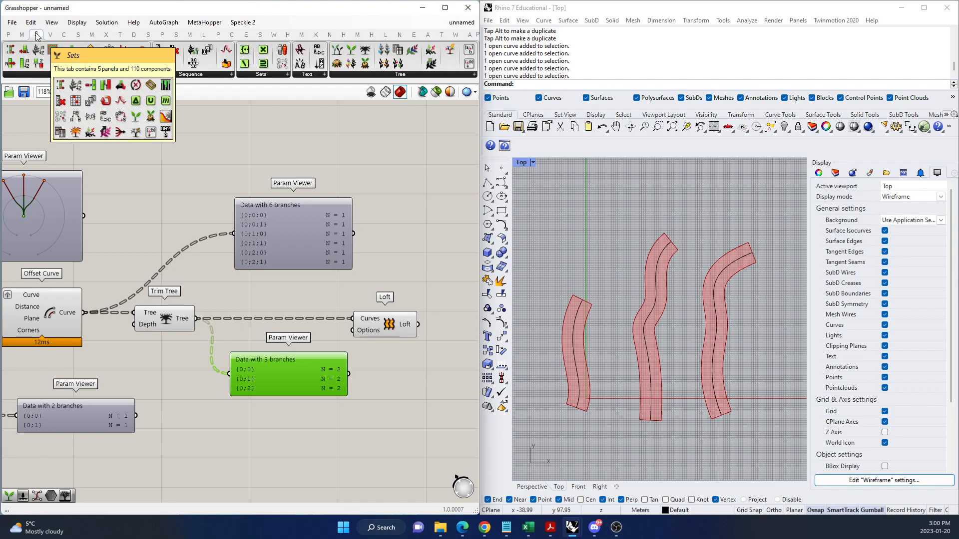
{"action": "left_click", "coordinate": [383, 75]}
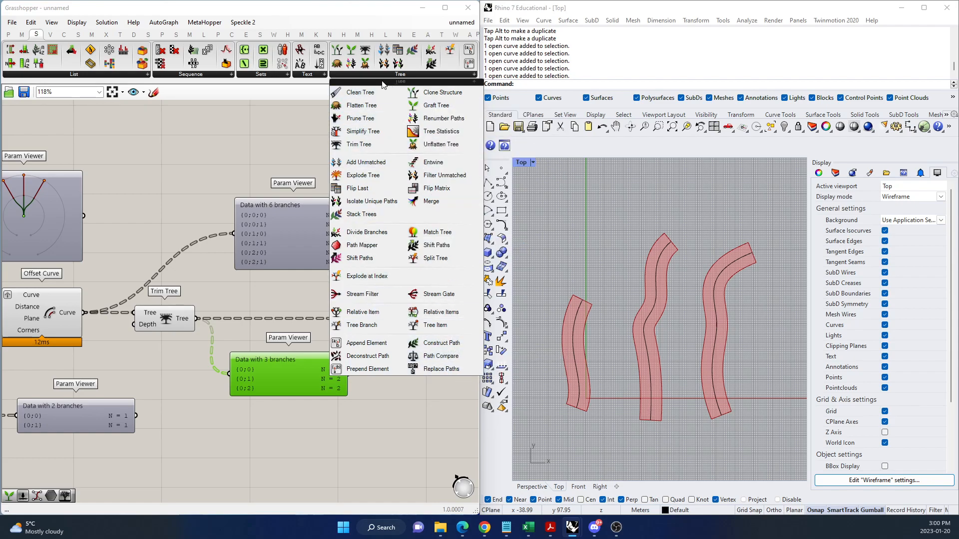
{"action": "left_click", "coordinate": [238, 116]}
{"action": "scroll", "coordinate": [193, 299], "scroll_direction": "down", "scroll_amount": 4}
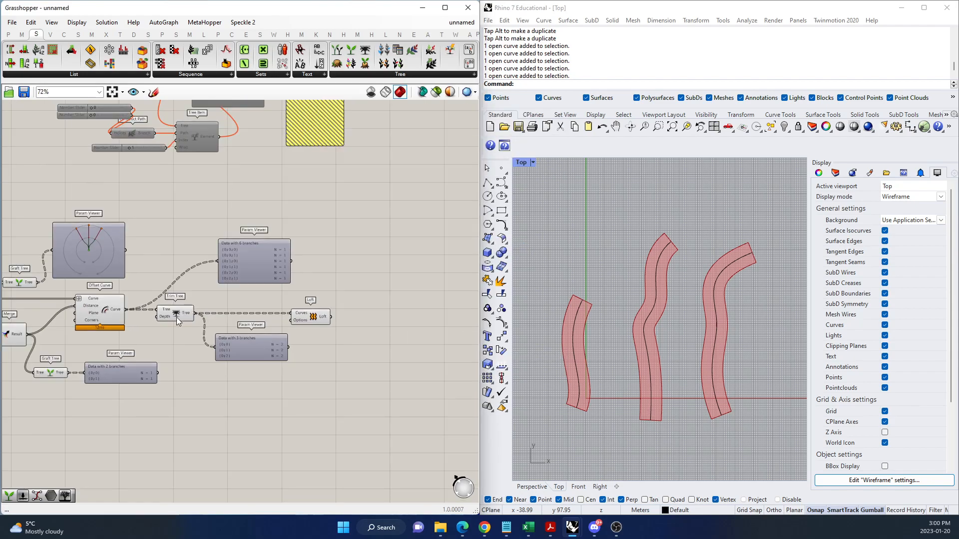
{"action": "scroll", "coordinate": [175, 314], "scroll_direction": "up", "scroll_amount": 4}
{"action": "left_click_drag", "start_coordinate": [172, 312], "coordinate": [181, 311]}
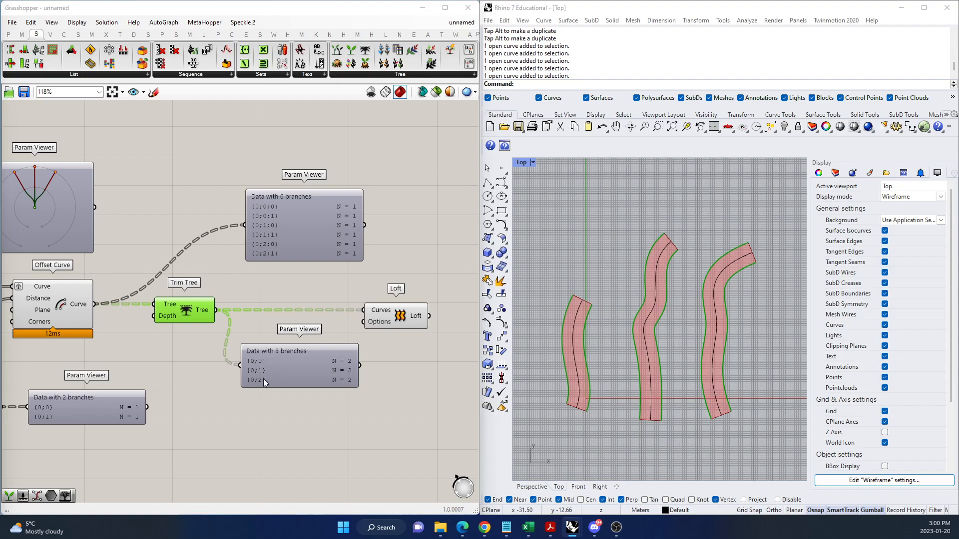
Switch to the data trees PDF in the browser to view the campus hierarchy diagram, and return to the Grasshopper canvas.
{"action": "left_click", "coordinate": [457, 527]}
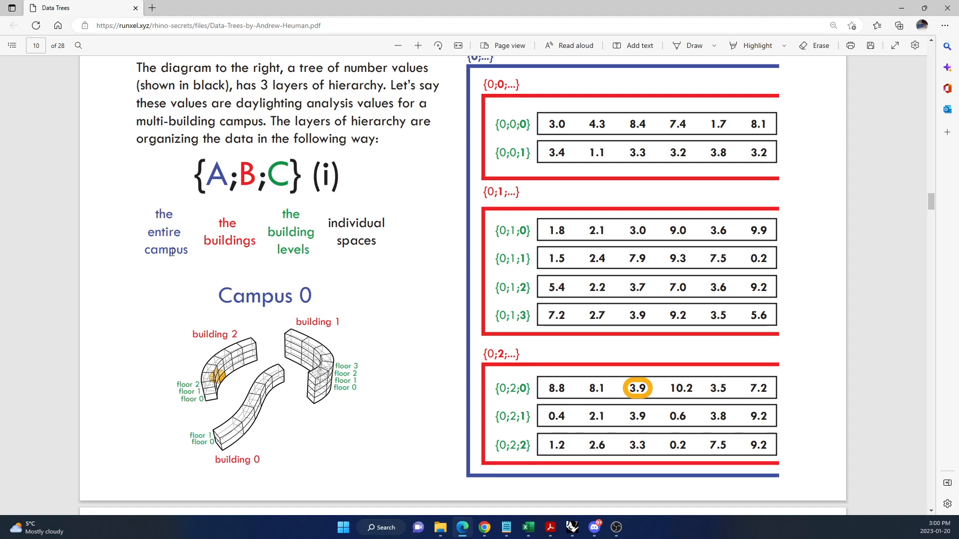
{"action": "left_click", "coordinate": [901, 8]}
{"action": "scroll", "coordinate": [248, 352], "scroll_direction": "down", "scroll_amount": 2}
{"action": "scroll", "coordinate": [360, 352], "scroll_direction": "up", "scroll_amount": 4}
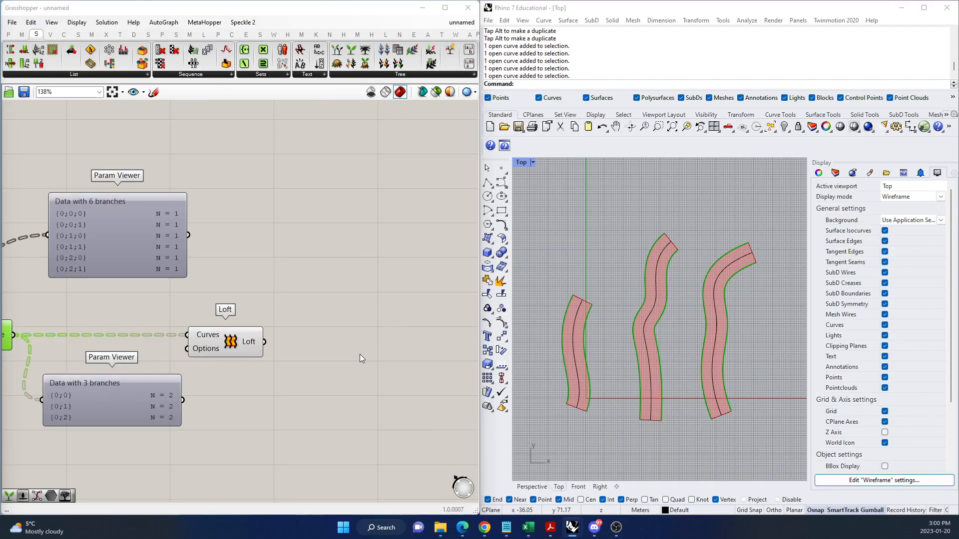
Switch Rhino from the Top view to a maximized Perspective view showing all three lofted strips.
{"action": "double_click", "coordinate": [651, 164]}
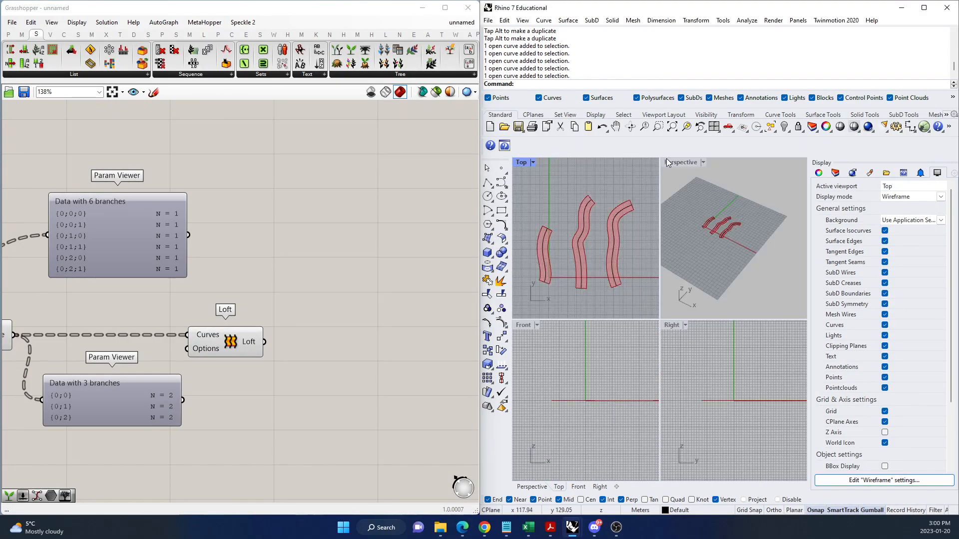
{"action": "double_click", "coordinate": [666, 158]}
{"action": "scroll", "coordinate": [634, 290], "scroll_direction": "up", "scroll_amount": 3}
{"action": "right_click_drag", "start_coordinate": [637, 298], "coordinate": [667, 282]}
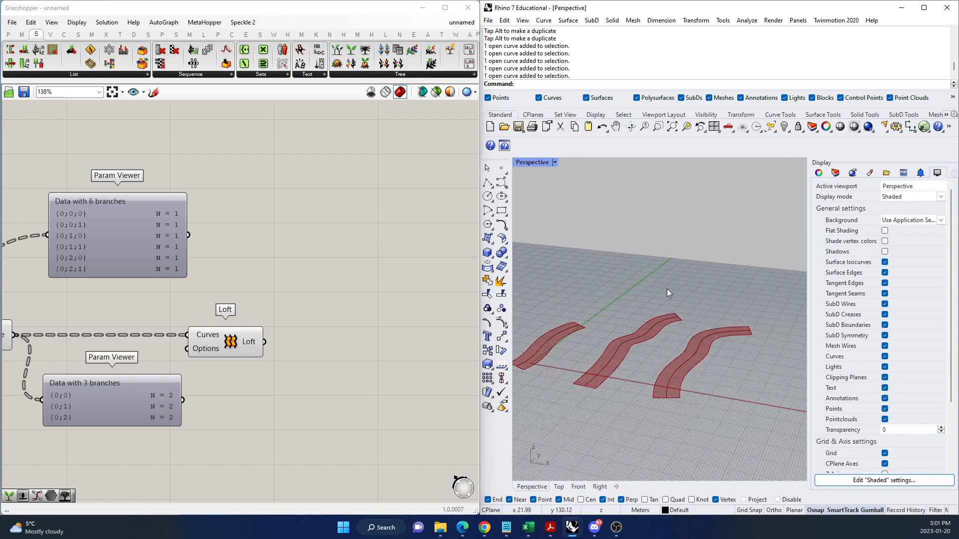
{"action": "scroll", "coordinate": [669, 288], "scroll_direction": "down", "scroll_amount": 3}
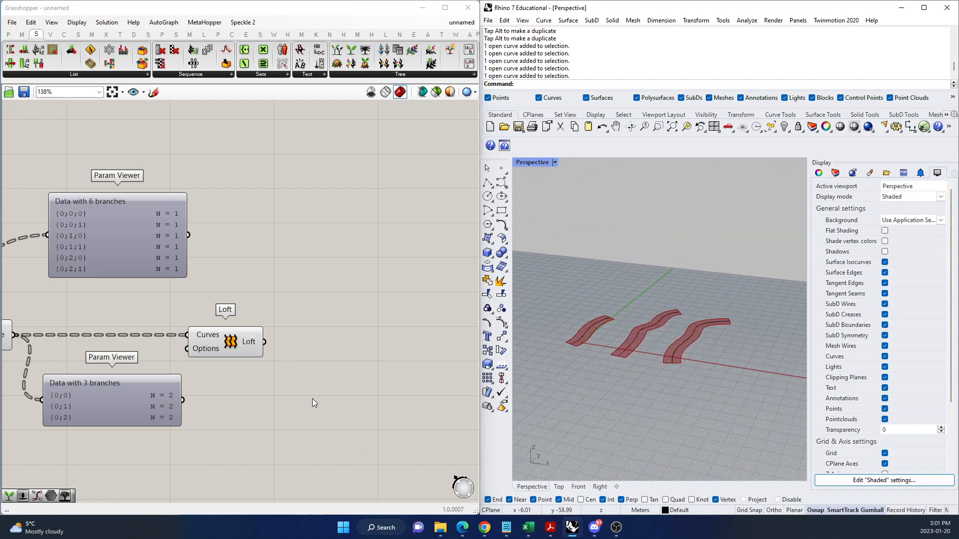
Shift the Loft component slightly farther from Trim Tree on the Grasshopper canvas.
{"action": "scroll", "coordinate": [316, 370], "scroll_direction": "down", "scroll_amount": 5}
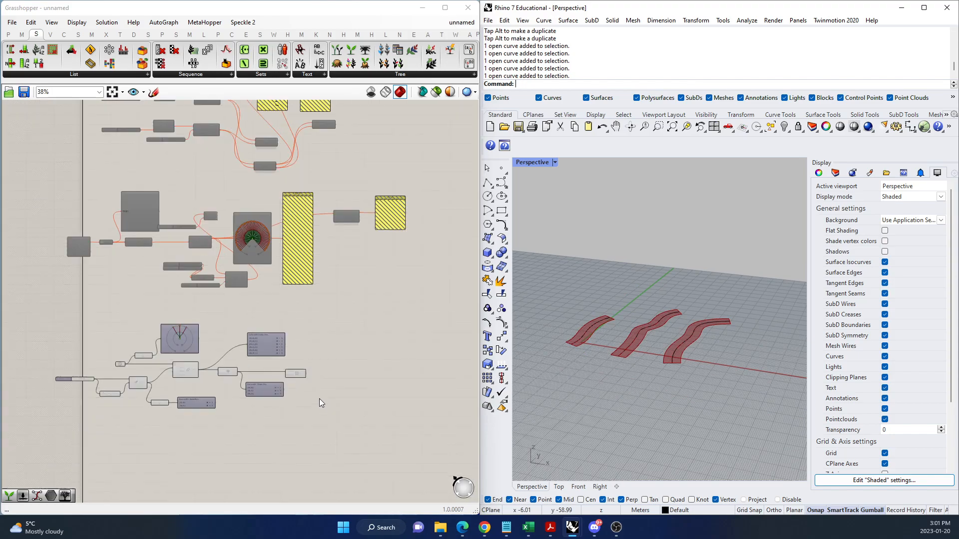
{"action": "scroll", "coordinate": [321, 382], "scroll_direction": "up", "scroll_amount": 2}
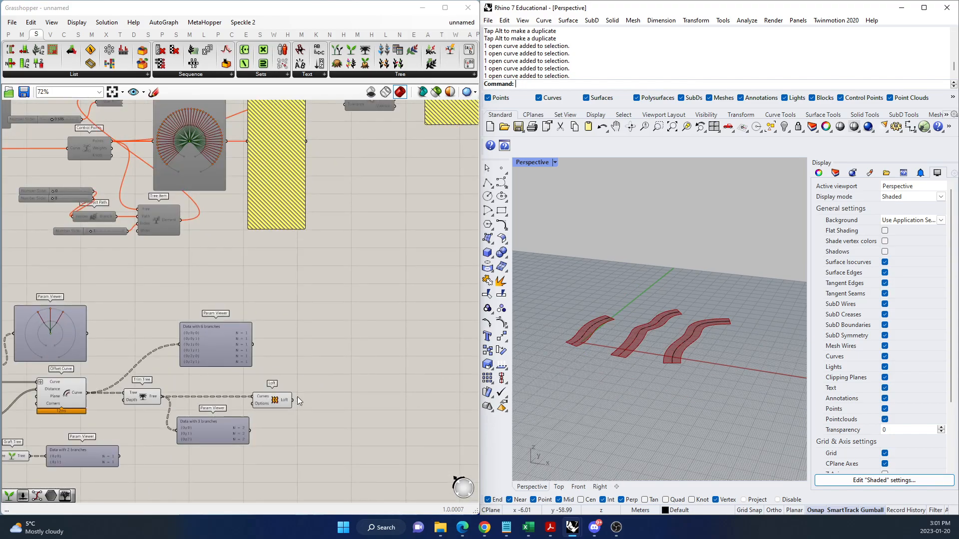
{"action": "scroll", "coordinate": [298, 406], "scroll_direction": "up", "scroll_amount": 2}
{"action": "scroll", "coordinate": [285, 388], "scroll_direction": "down", "scroll_amount": 2}
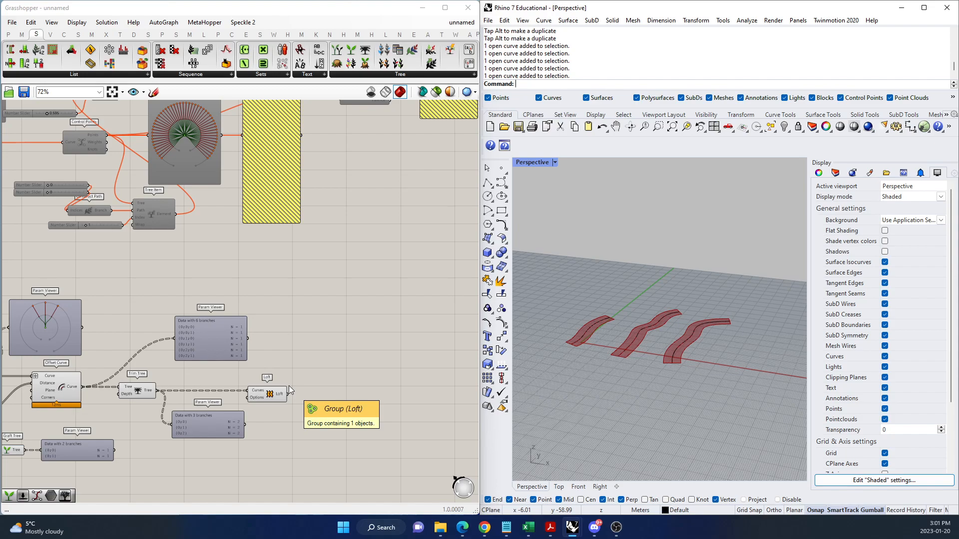
{"action": "left_click_drag", "start_coordinate": [270, 399], "coordinate": [281, 400]}
{"action": "scroll", "coordinate": [293, 401], "scroll_direction": "up", "scroll_amount": 2}
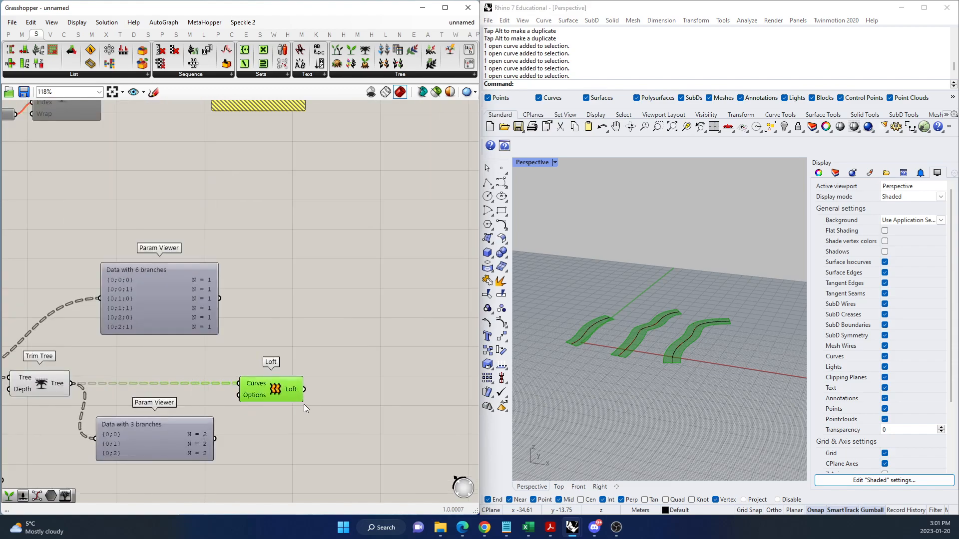
Add a Move component beyond Loft and feed the Loft output into its Geometry input.
{"action": "double_click", "coordinate": [393, 407]}
{"action": "type", "text": "move"}
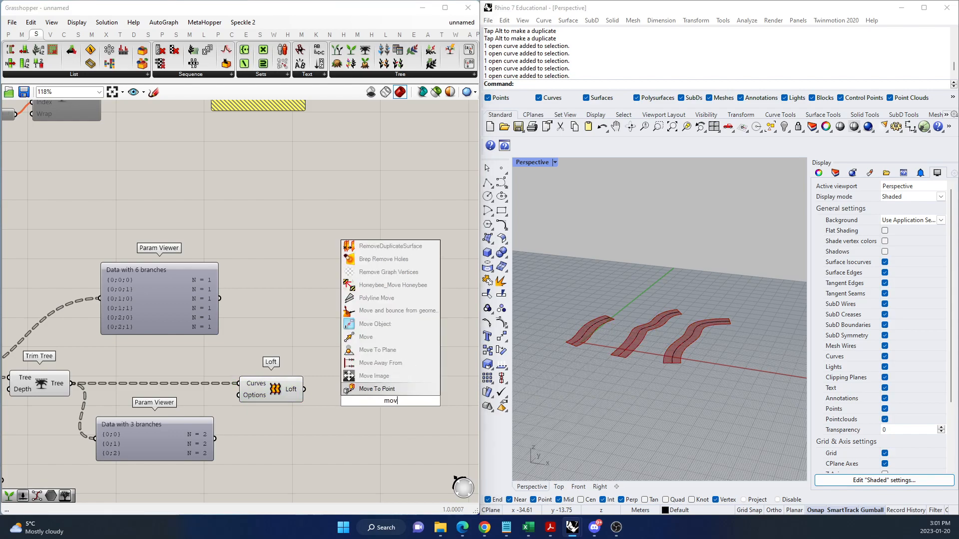
{"action": "key", "text": "Return"}
{"action": "left_click_drag", "start_coordinate": [391, 406], "coordinate": [413, 398]}
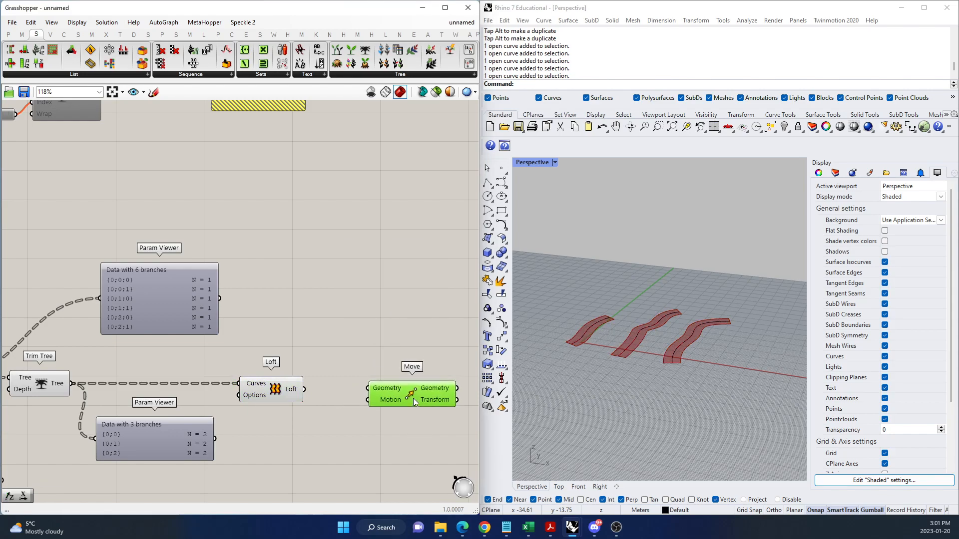
{"action": "left_click_drag", "start_coordinate": [304, 389], "coordinate": [437, 398]}
Add a Unit Z vector and connect it to the Motion input of Move.
{"action": "double_click", "coordinate": [373, 436]}
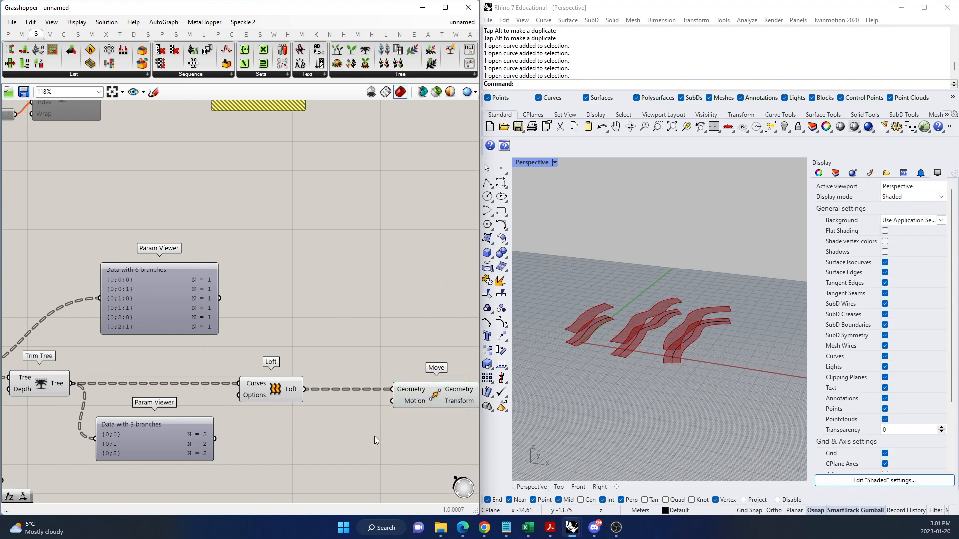
{"action": "type", "text": "z"}
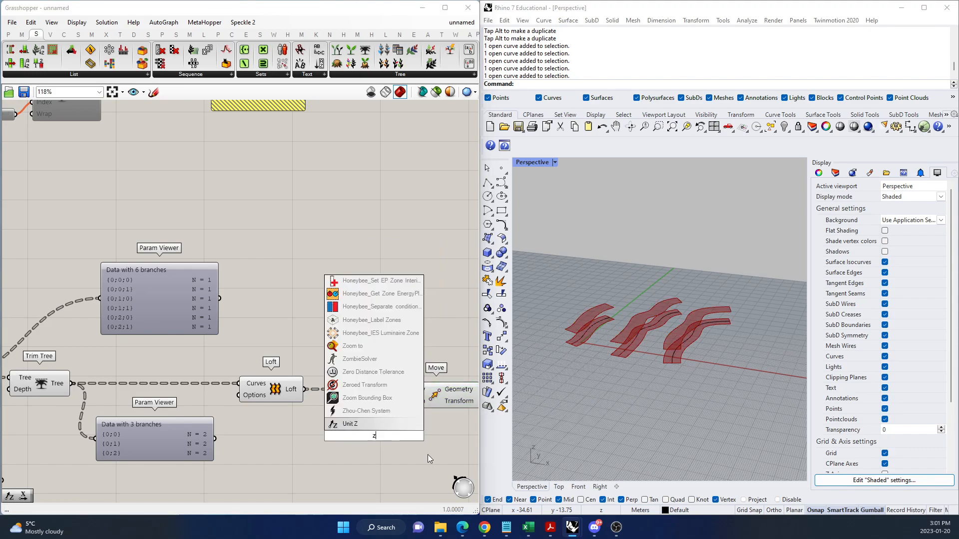
{"action": "left_click", "coordinate": [382, 422]}
{"action": "left_click_drag", "start_coordinate": [414, 436], "coordinate": [393, 401]}
{"action": "scroll", "coordinate": [405, 343], "scroll_direction": "down", "scroll_amount": 2}
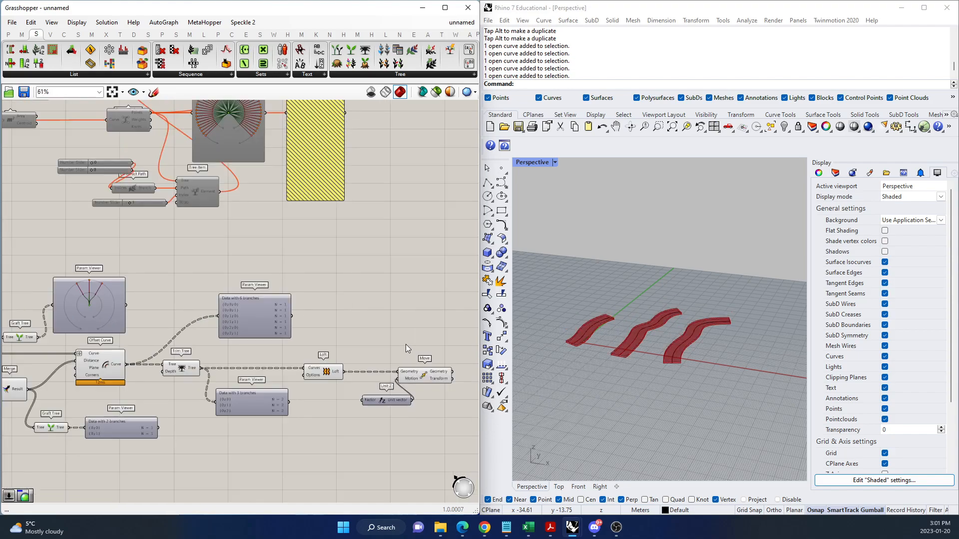
Spread out the components by shifting the three-branch Param Viewer away from Loft, Unit Z lower and Move farther from Loft.
{"action": "right_click_drag", "start_coordinate": [231, 444], "coordinate": [310, 394]}
{"action": "scroll", "coordinate": [311, 395], "scroll_direction": "up", "scroll_amount": 1}
{"action": "left_click_drag", "start_coordinate": [311, 367], "coordinate": [240, 369]}
{"action": "scroll", "coordinate": [241, 364], "scroll_direction": "down", "scroll_amount": 2}
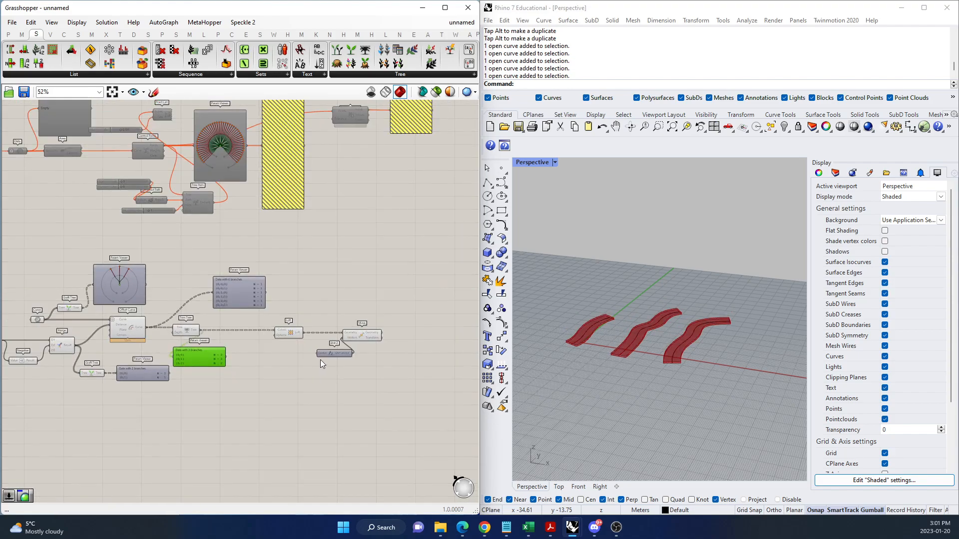
{"action": "scroll", "coordinate": [338, 360], "scroll_direction": "up", "scroll_amount": 3}
{"action": "left_click_drag", "start_coordinate": [342, 345], "coordinate": [333, 377]}
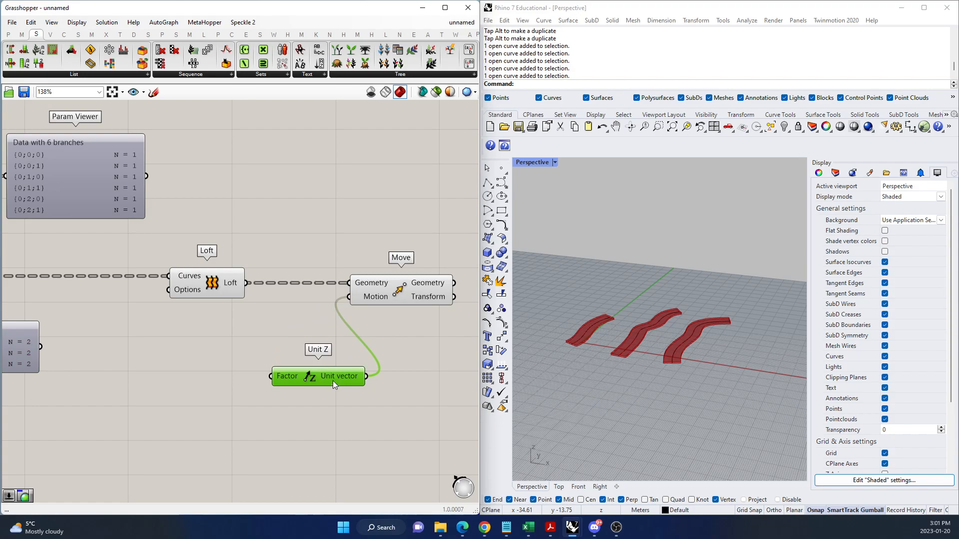
{"action": "scroll", "coordinate": [379, 296], "scroll_direction": "up", "scroll_amount": 2}
{"action": "left_click", "coordinate": [407, 293]}
{"action": "left_click_drag", "start_coordinate": [407, 293], "coordinate": [450, 290]}
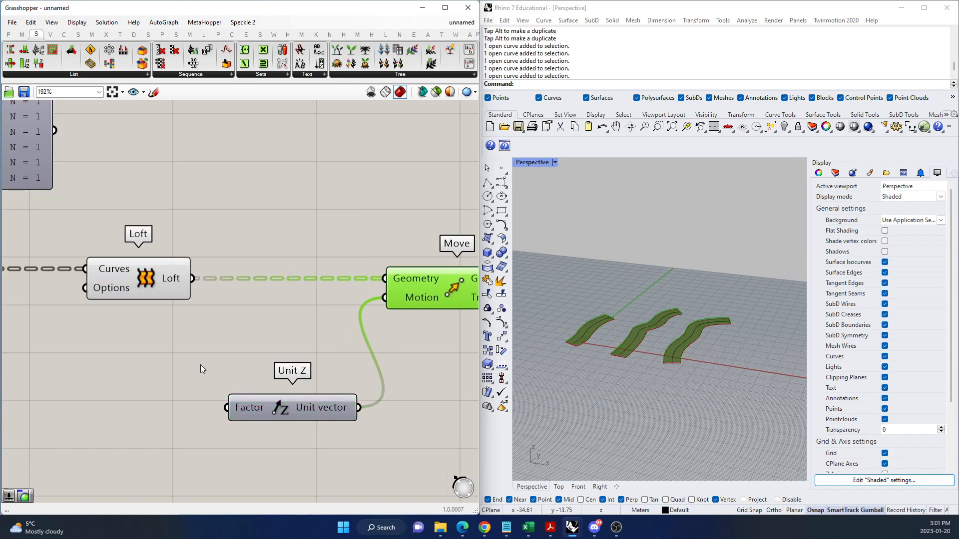
Add a Series component before Unit Z and connect its output to the Factor input.
{"action": "scroll", "coordinate": [207, 361], "scroll_direction": "down", "scroll_amount": 3}
{"action": "scroll", "coordinate": [279, 336], "scroll_direction": "up", "scroll_amount": 3}
{"action": "scroll", "coordinate": [356, 394], "scroll_direction": "down", "scroll_amount": 2}
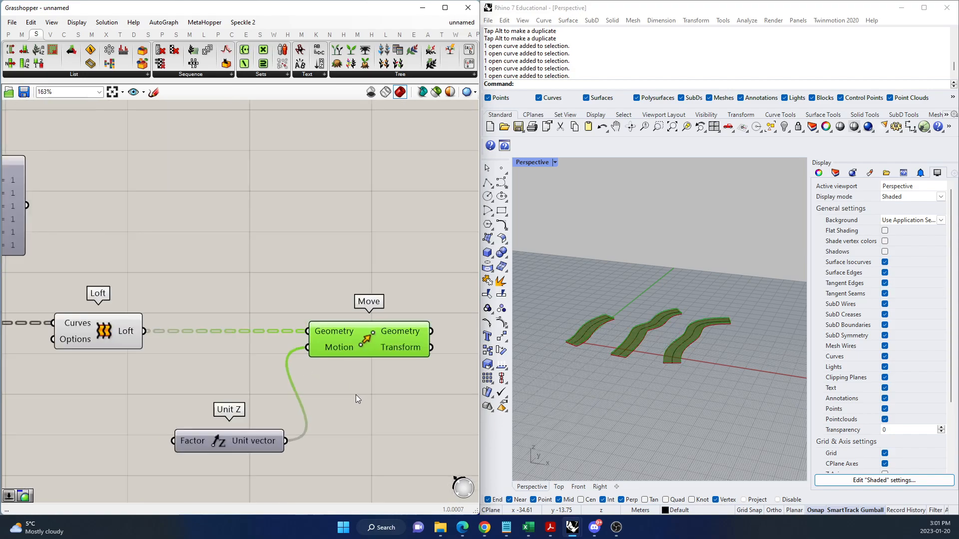
{"action": "scroll", "coordinate": [187, 448], "scroll_direction": "up", "scroll_amount": 2}
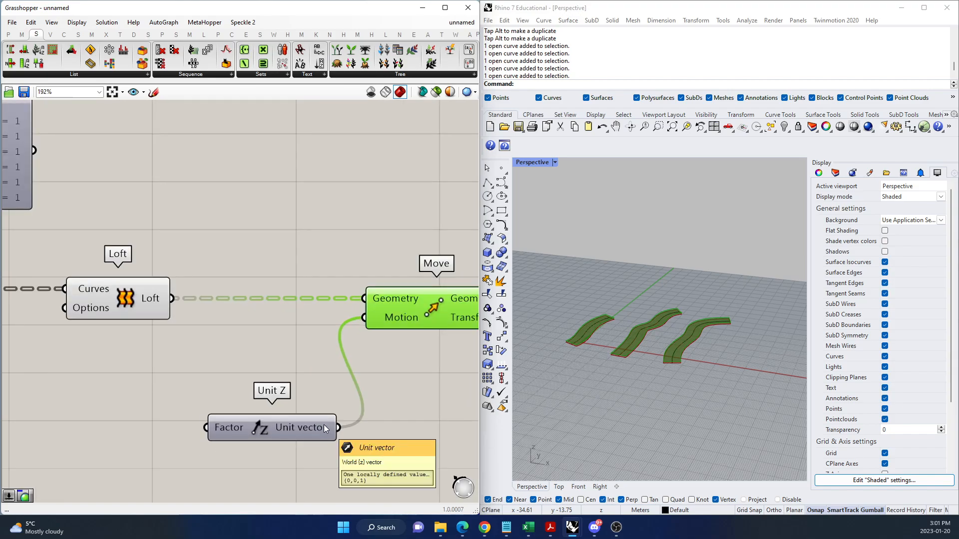
{"action": "scroll", "coordinate": [383, 419], "scroll_direction": "down", "scroll_amount": 3}
{"action": "scroll", "coordinate": [221, 423], "scroll_direction": "up", "scroll_amount": 3}
{"action": "double_click", "coordinate": [221, 423]}
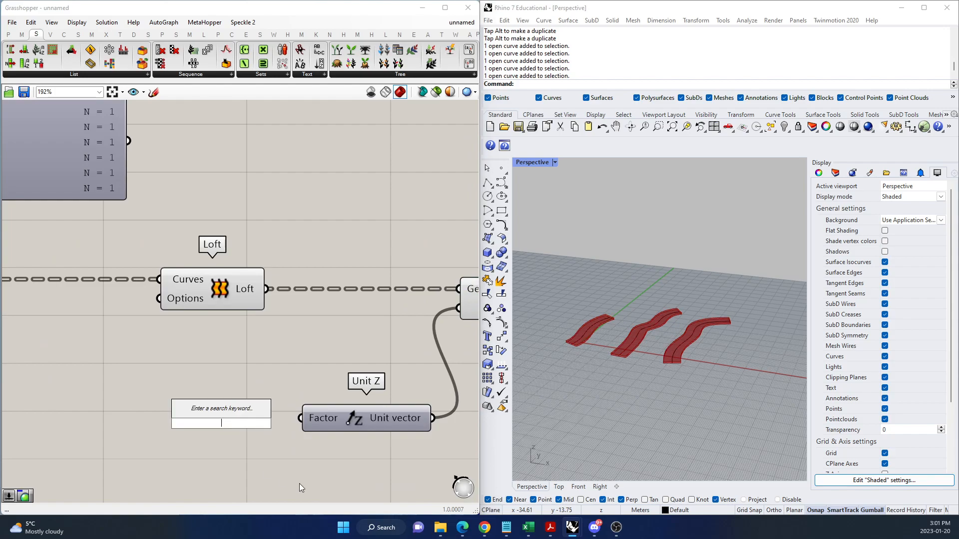
{"action": "type", "text": "series"}
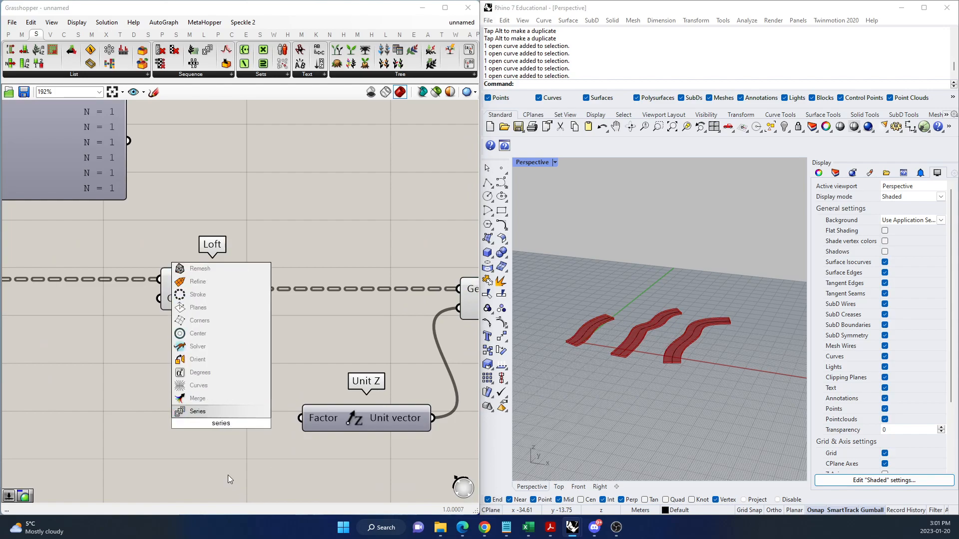
{"action": "key", "text": "Return"}
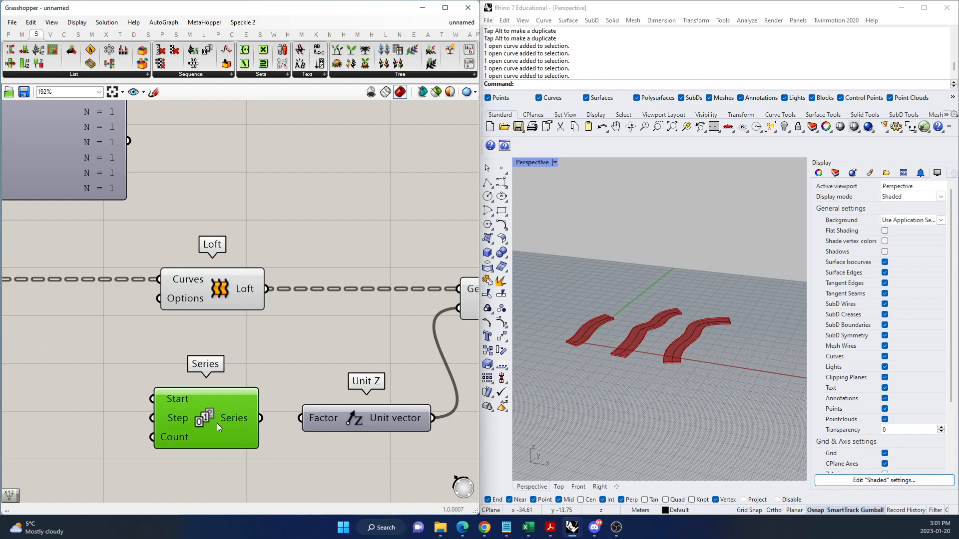
{"action": "left_click_drag", "start_coordinate": [261, 418], "coordinate": [300, 418]}
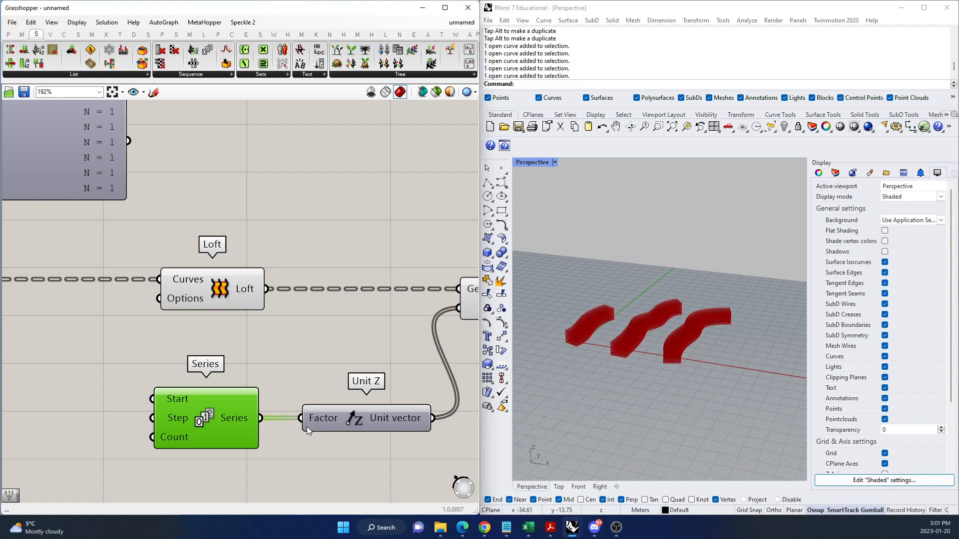
Check the stacked surfaces in Rhino and shift Series, Unit Z and Move together farther from Loft.
{"action": "scroll", "coordinate": [306, 426], "scroll_direction": "down", "scroll_amount": 4}
{"action": "scroll", "coordinate": [595, 334], "scroll_direction": "up", "scroll_amount": 5}
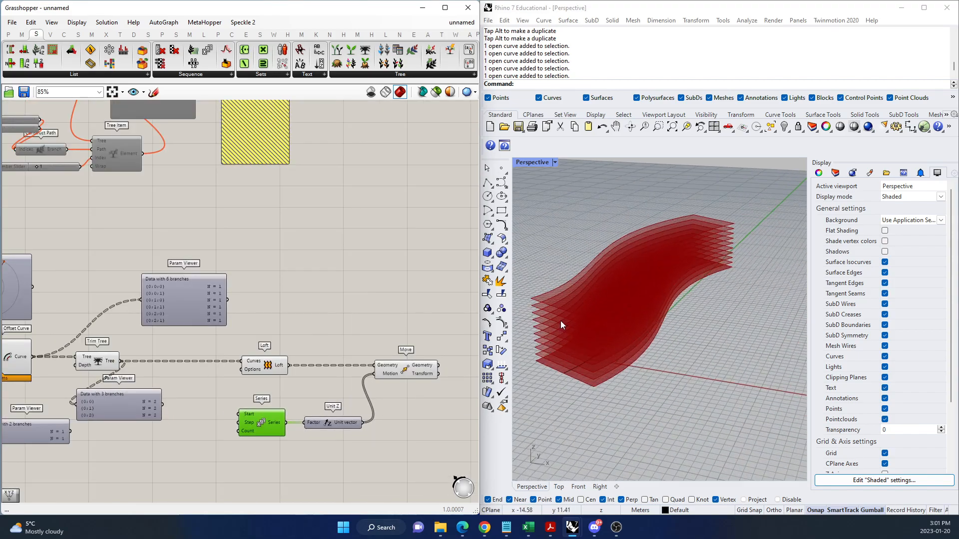
{"action": "scroll", "coordinate": [628, 330], "scroll_direction": "down", "scroll_amount": 3}
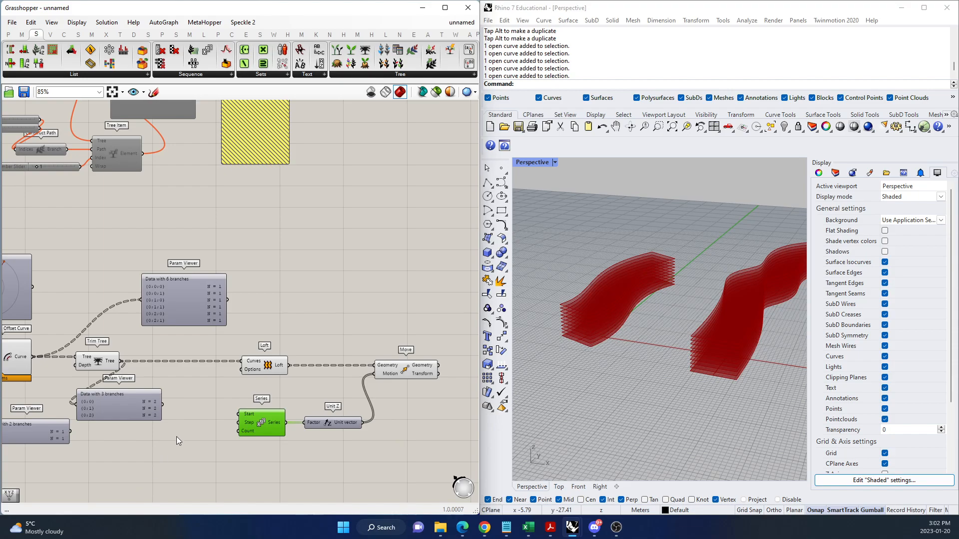
{"action": "scroll", "coordinate": [132, 424], "scroll_direction": "down", "scroll_amount": 2}
{"action": "scroll", "coordinate": [265, 436], "scroll_direction": "up", "scroll_amount": 2}
{"action": "left_click_drag", "start_coordinate": [178, 437], "coordinate": [353, 401]}
{"action": "left_click", "coordinate": [350, 369], "text": "shift"}
{"action": "left_click_drag", "start_coordinate": [350, 369], "coordinate": [409, 367]}
{"action": "left_click", "coordinate": [410, 408]}
Add a one-decimal number slider starting at 0.0, connect it to the Step input of Series and set it to 0.7.
{"action": "scroll", "coordinate": [214, 425], "scroll_direction": "up", "scroll_amount": 3}
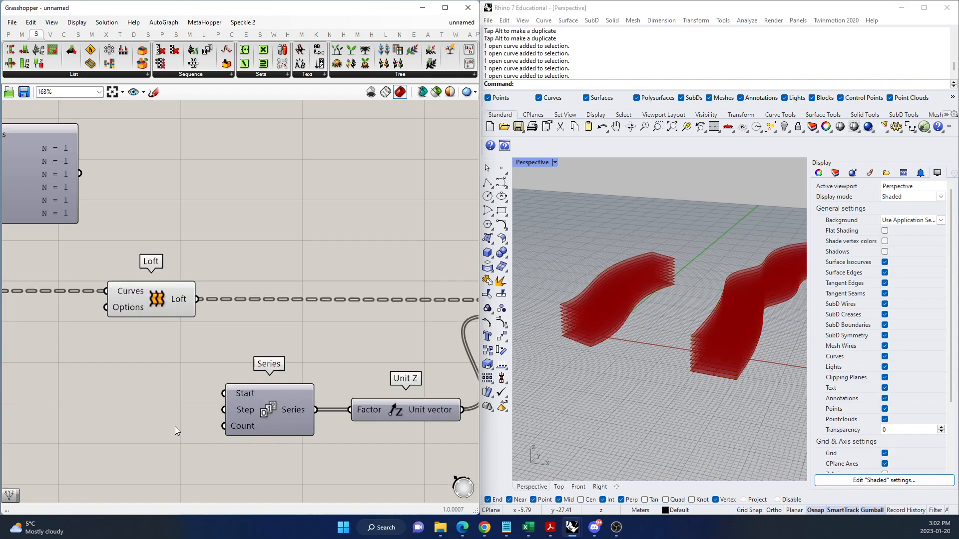
{"action": "scroll", "coordinate": [151, 418], "scroll_direction": "down", "scroll_amount": 2}
{"action": "scroll", "coordinate": [211, 427], "scroll_direction": "up", "scroll_amount": 2}
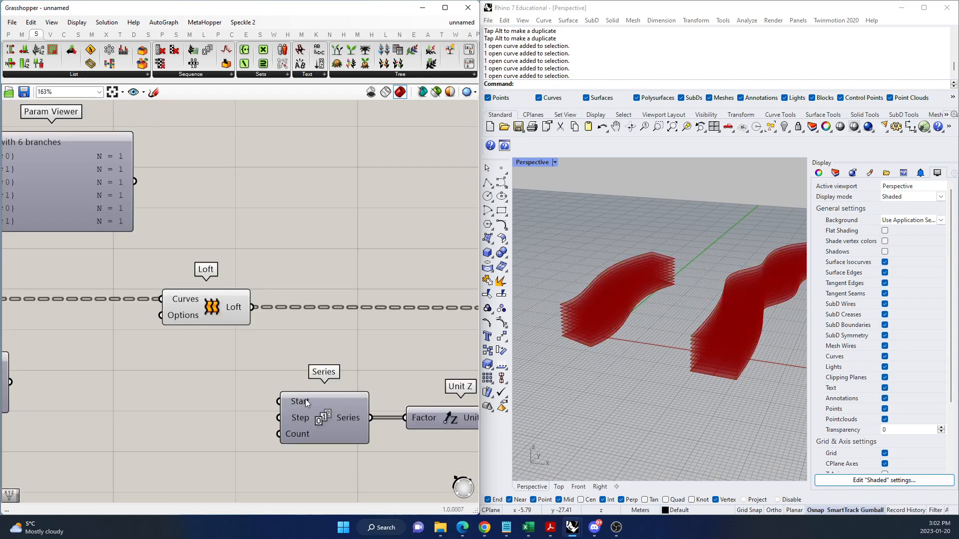
{"action": "mouse_move", "coordinate": [305, 402]}
{"action": "mouse_move", "coordinate": [306, 418]}
{"action": "double_click", "coordinate": [156, 418]}
{"action": "type", "text": "0"}
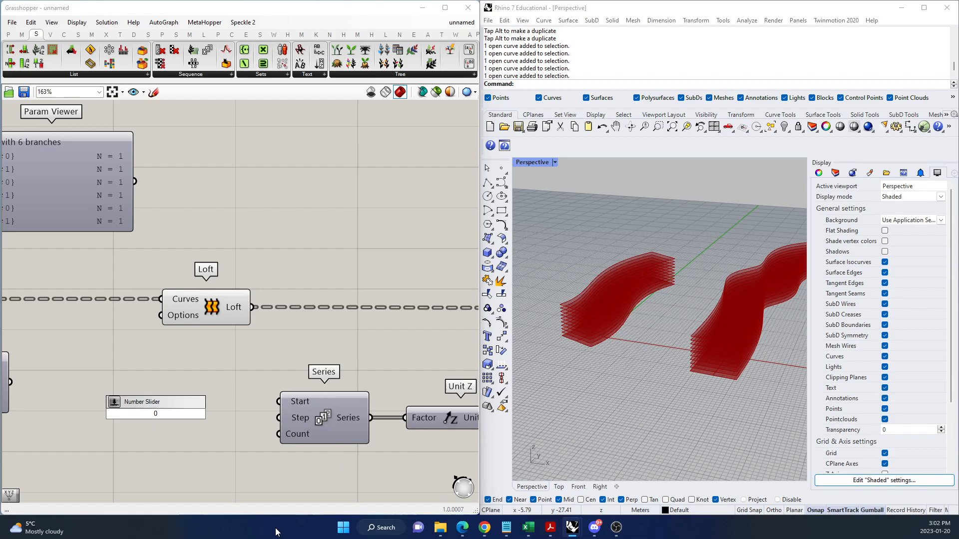
{"action": "type", "text": ".0...5.0"}
{"action": "key", "text": "Return"}
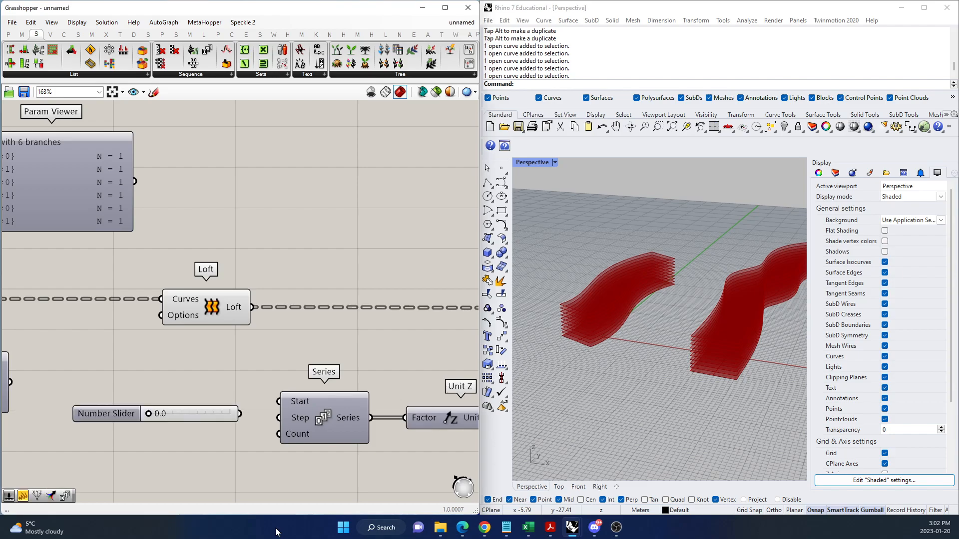
{"action": "mouse_move", "coordinate": [239, 414]}
{"action": "left_mouse_down"}
{"action": "mouse_move", "coordinate": [279, 418]}
{"action": "mouse_move", "coordinate": [228, 422]}
{"action": "left_mouse_up"}
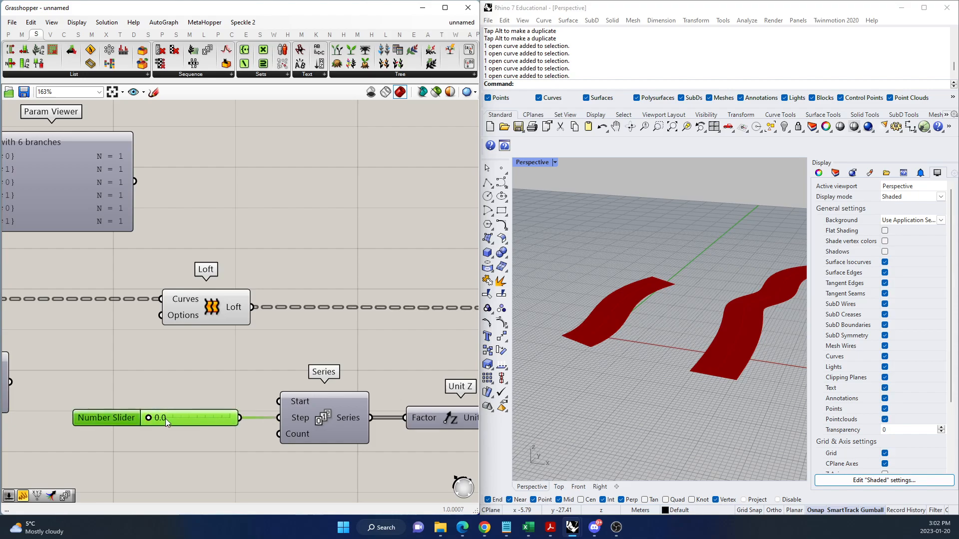
{"action": "mouse_move", "coordinate": [151, 419]}
{"action": "left_mouse_down"}
{"action": "mouse_move", "coordinate": [177, 424]}
{"action": "mouse_move", "coordinate": [163, 424]}
{"action": "left_mouse_up"}
Add an integer number slider from 0 to 10, connect it to the Count input of Series and set it to 5.
{"action": "double_click", "coordinate": [202, 447]}
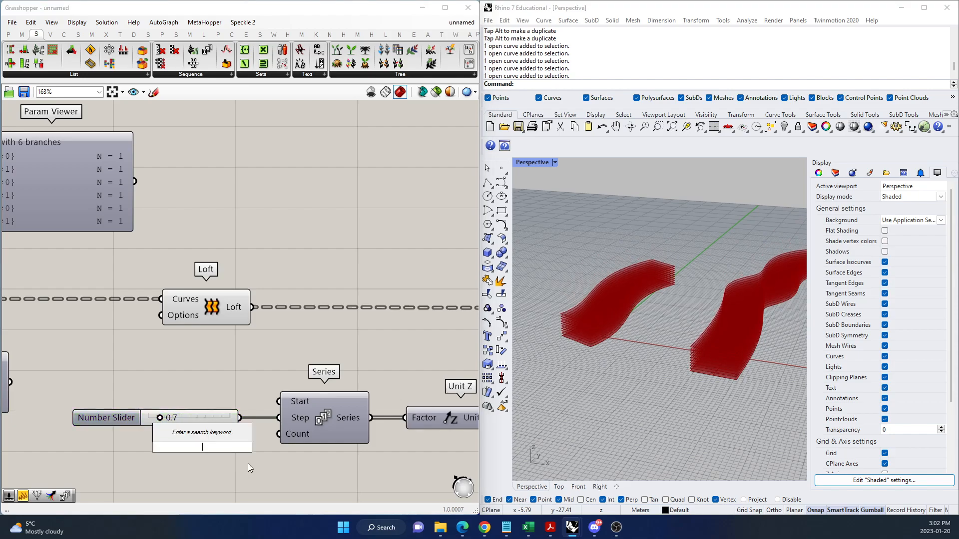
{"action": "type", "text": "0..10"}
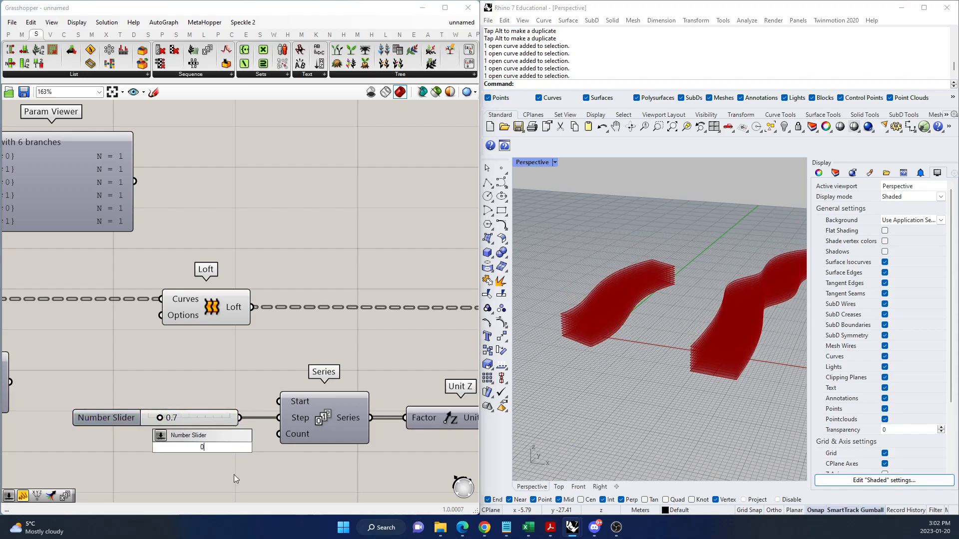
{"action": "key", "text": "Return"}
{"action": "left_click_drag", "start_coordinate": [262, 447], "coordinate": [218, 435]}
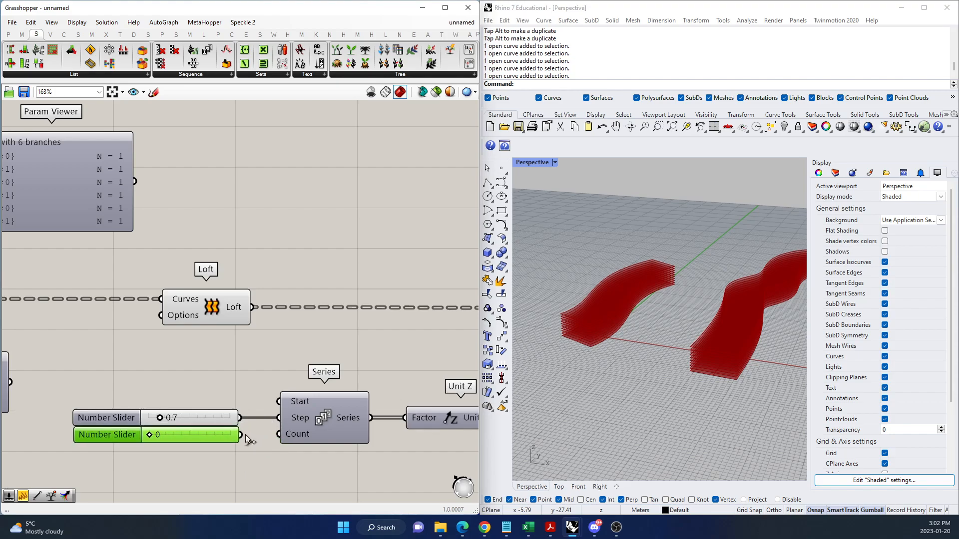
{"action": "left_click_drag", "start_coordinate": [276, 436], "coordinate": [279, 434]}
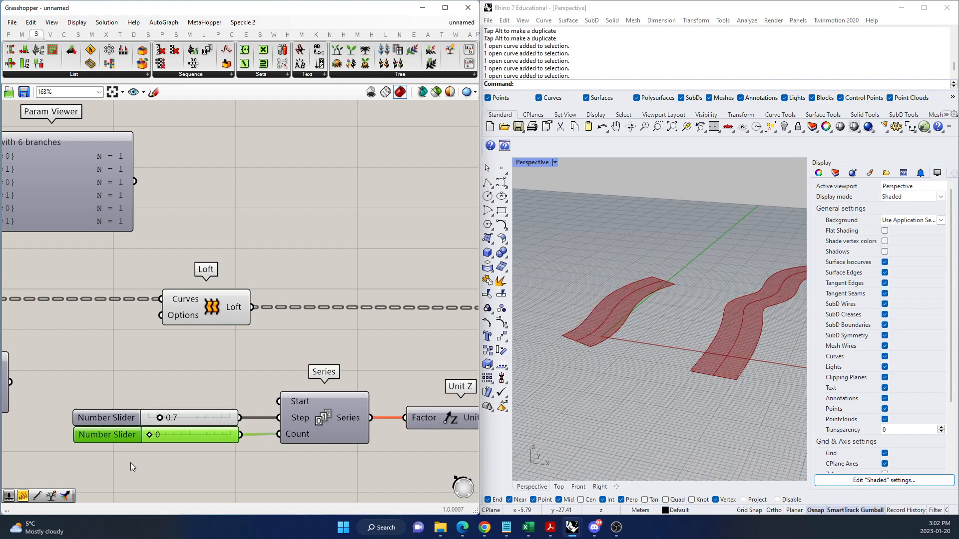
{"action": "left_click_drag", "start_coordinate": [155, 436], "coordinate": [190, 437]}
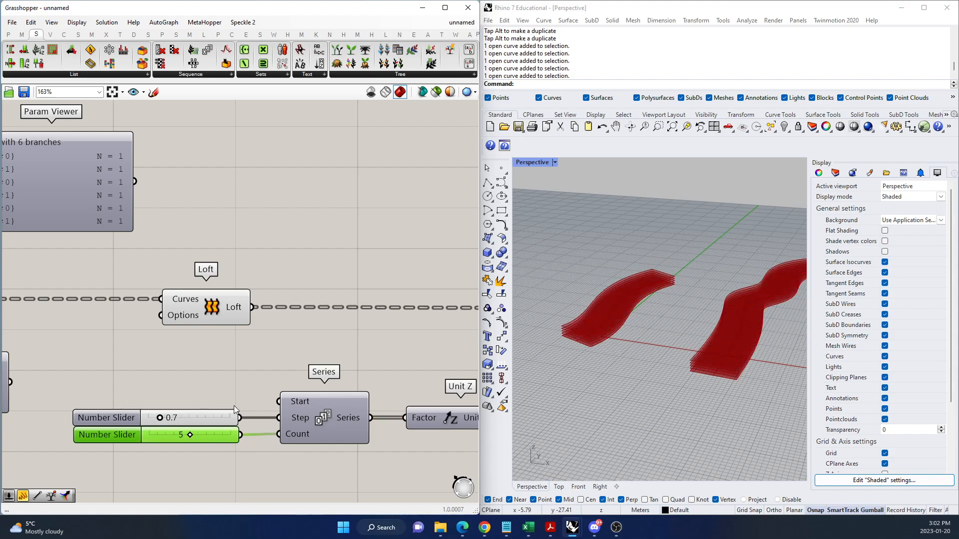
{"action": "scroll", "coordinate": [250, 442], "scroll_direction": "down", "scroll_amount": 7}
{"action": "scroll", "coordinate": [41, 340], "scroll_direction": "up", "scroll_amount": 4}
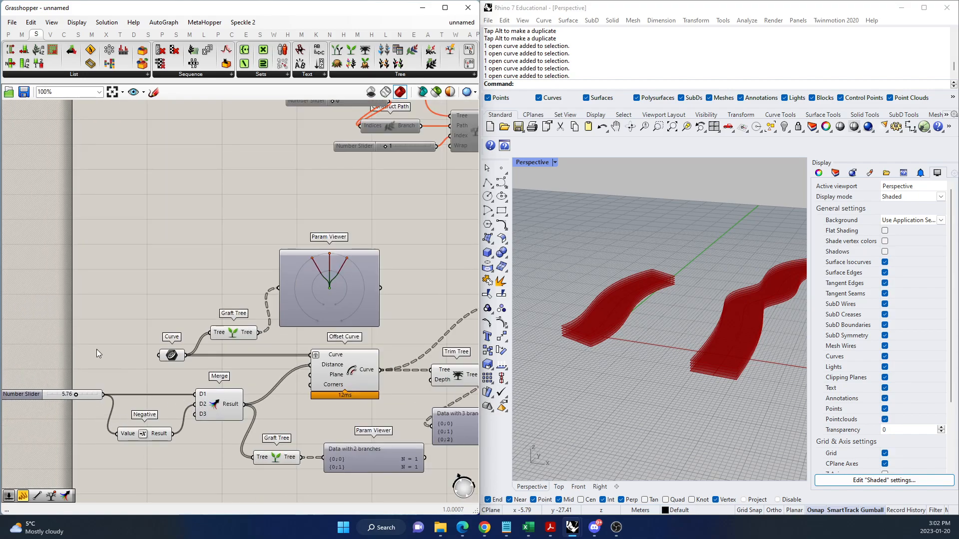
{"action": "scroll", "coordinate": [95, 352], "scroll_direction": "down", "scroll_amount": 6}
{"action": "scroll", "coordinate": [295, 397], "scroll_direction": "up", "scroll_amount": 7}
{"action": "scroll", "coordinate": [370, 349], "scroll_direction": "up", "scroll_amount": 2}
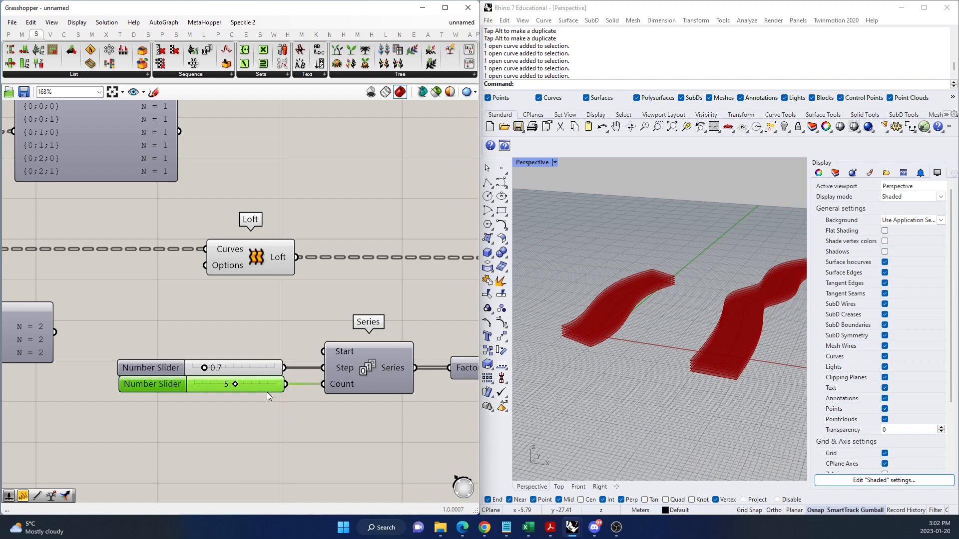
Examine the slider, Series, Unit Z and Move chain in the definition and the stacked surfaces in the Rhino viewport.
{"action": "scroll", "coordinate": [299, 397], "scroll_direction": "down", "scroll_amount": 6}
{"action": "scroll", "coordinate": [330, 399], "scroll_direction": "up", "scroll_amount": 5}
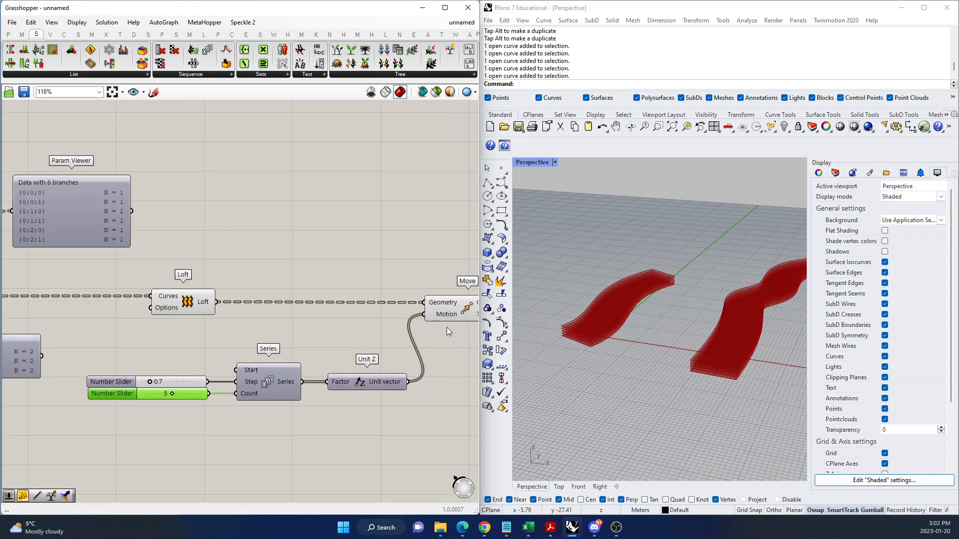
{"action": "scroll", "coordinate": [600, 326], "scroll_direction": "down", "scroll_amount": 3}
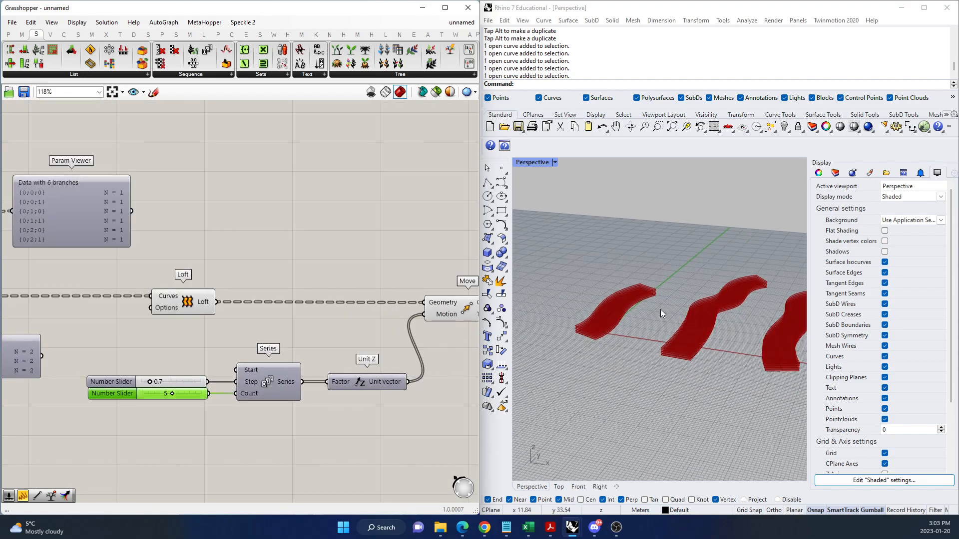
{"action": "mouse_move", "coordinate": [277, 393]}
{"action": "scroll", "coordinate": [197, 420], "scroll_direction": "up", "scroll_amount": 2}
{"action": "scroll", "coordinate": [247, 402], "scroll_direction": "down", "scroll_amount": 4}
{"action": "scroll", "coordinate": [256, 403], "scroll_direction": "up", "scroll_amount": 4}
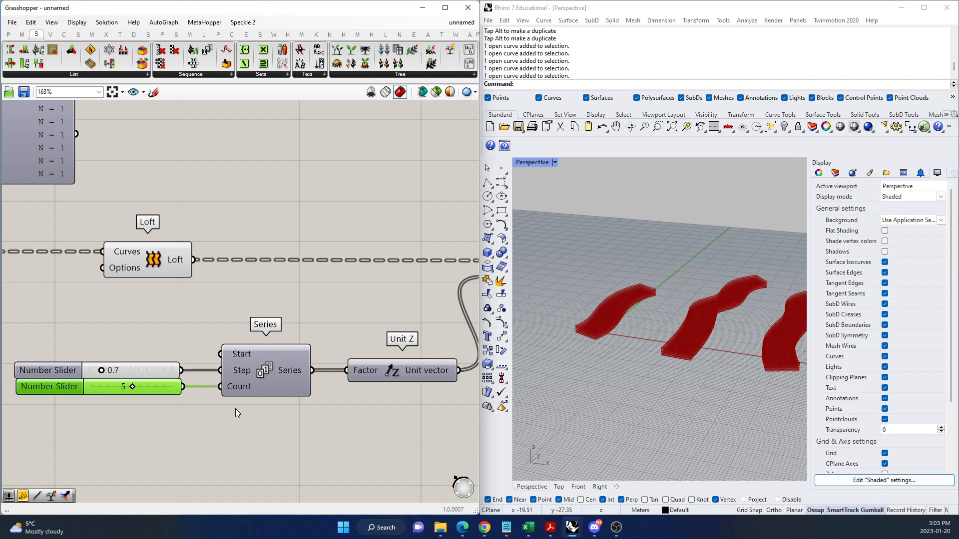
{"action": "scroll", "coordinate": [322, 392], "scroll_direction": "down", "scroll_amount": 7}
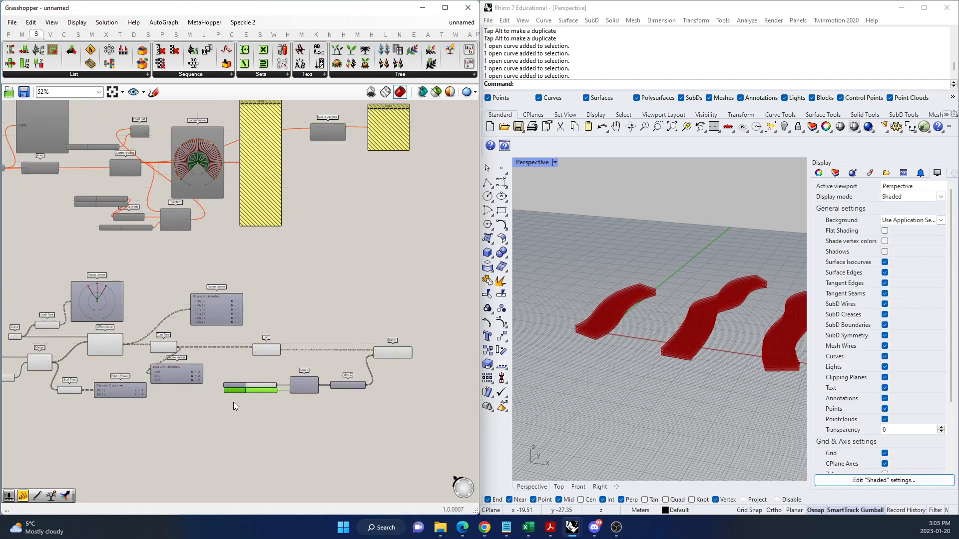
{"action": "scroll", "coordinate": [233, 402], "scroll_direction": "up", "scroll_amount": 6}
{"action": "left_click_drag", "start_coordinate": [310, 367], "coordinate": [310, 367]}
{"action": "scroll", "coordinate": [299, 382], "scroll_direction": "down", "scroll_amount": 6}
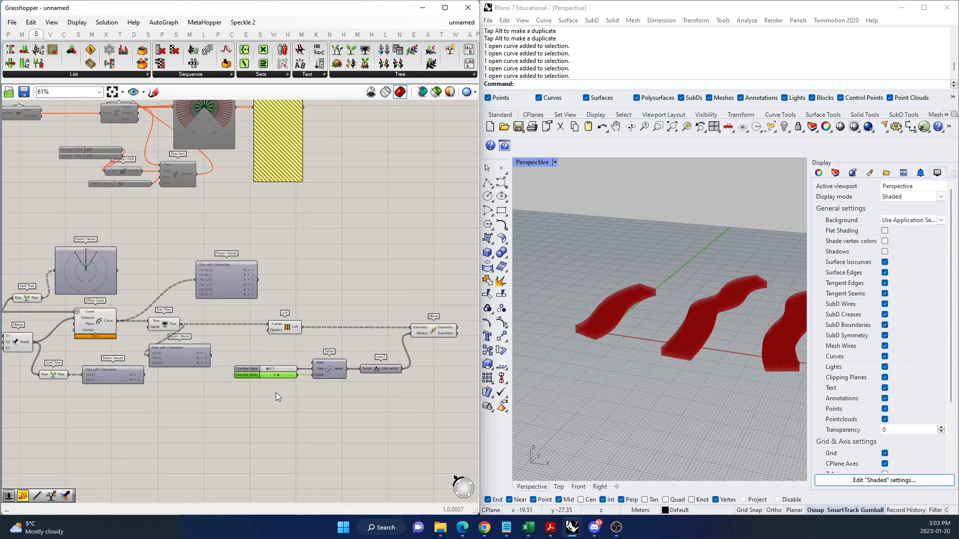
{"action": "scroll", "coordinate": [272, 394], "scroll_direction": "up", "scroll_amount": 6}
{"action": "left_click", "coordinate": [284, 407]}
{"action": "double_click", "coordinate": [290, 410]}
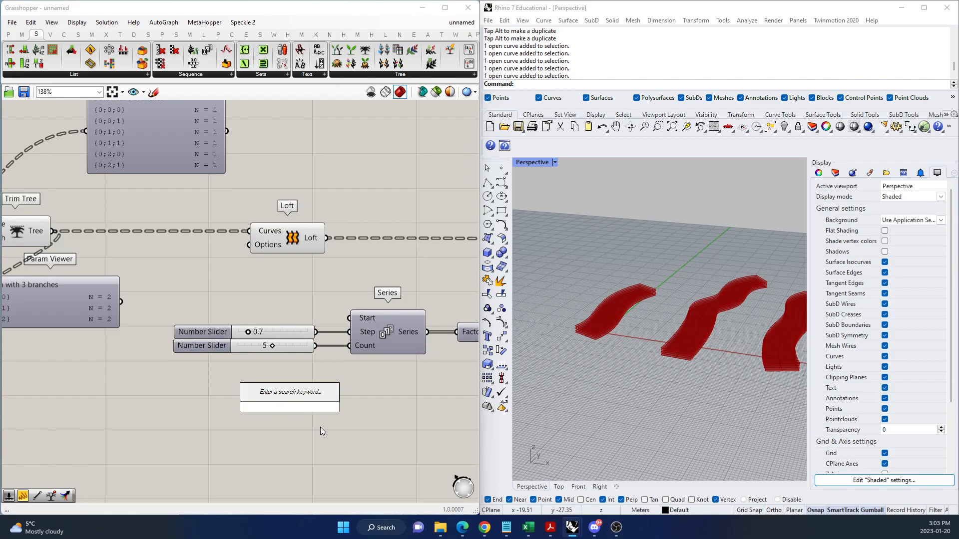
{"action": "left_click", "coordinate": [323, 425]}
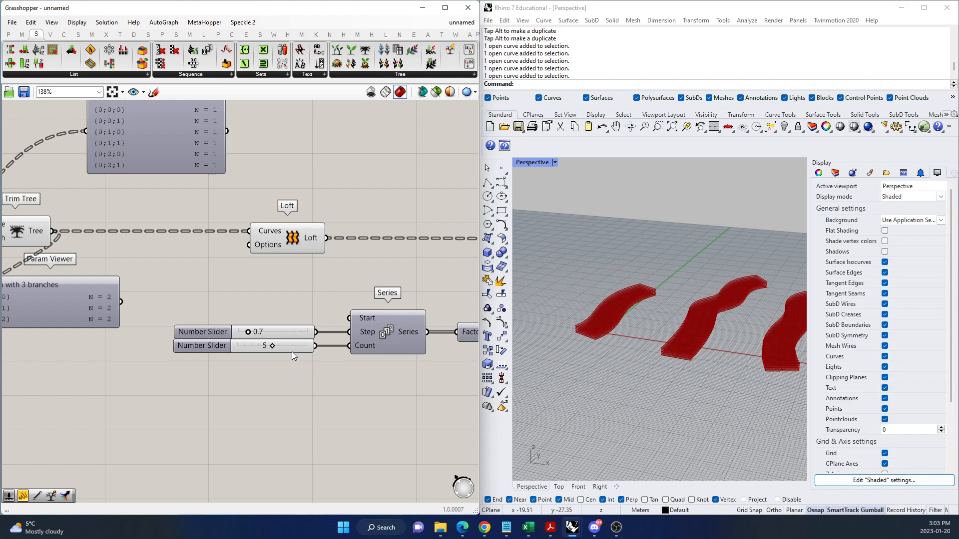
Duplicate the Count slider twice, set the three sliders to 3, 6 and 8, and connect both copies to the Series Count input as well.
{"action": "left_click_drag", "start_coordinate": [295, 346], "coordinate": [293, 384]}
{"action": "left_click", "coordinate": [320, 388]}
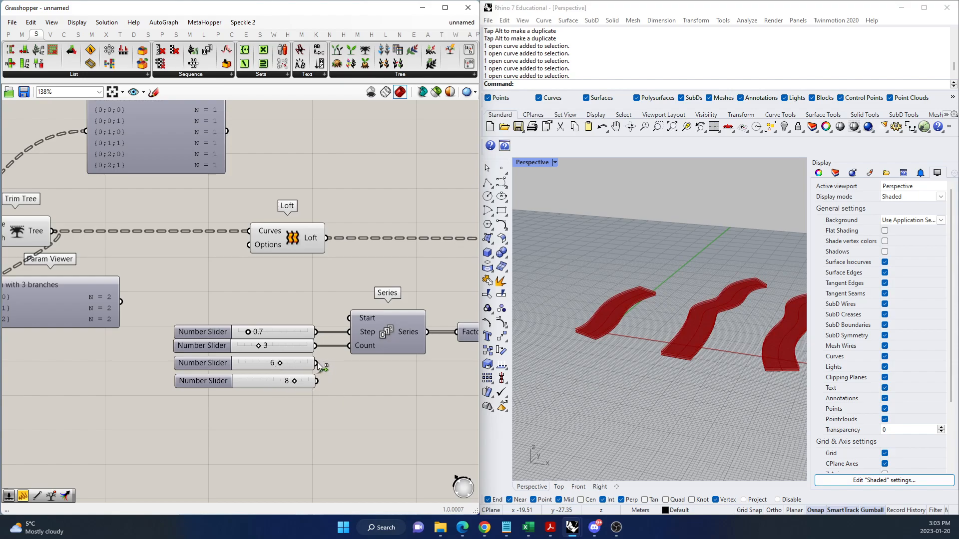
{"action": "left_click_drag", "start_coordinate": [342, 352], "coordinate": [349, 351], "text": "shift"}
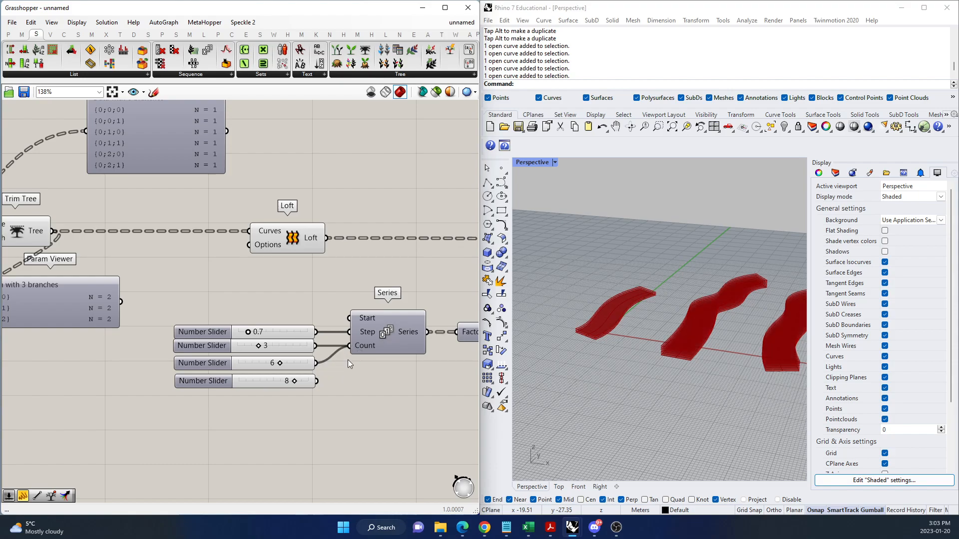
{"action": "left_click_drag", "start_coordinate": [320, 381], "coordinate": [349, 346], "text": "shift"}
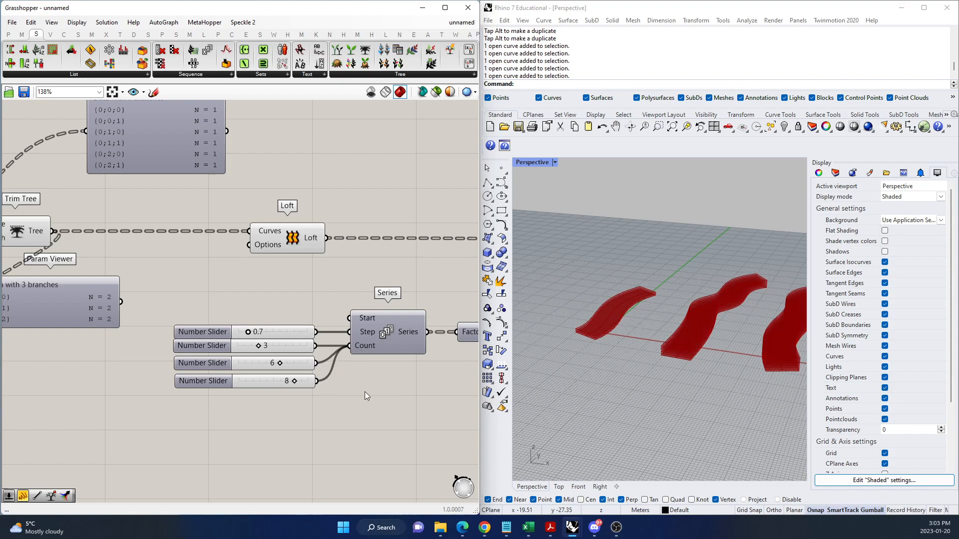
Set the three Count sliders to 2, 8 and 5 while viewing the stacks from a low side angle in Rhino.
{"action": "scroll", "coordinate": [285, 394], "scroll_direction": "down", "scroll_amount": 3}
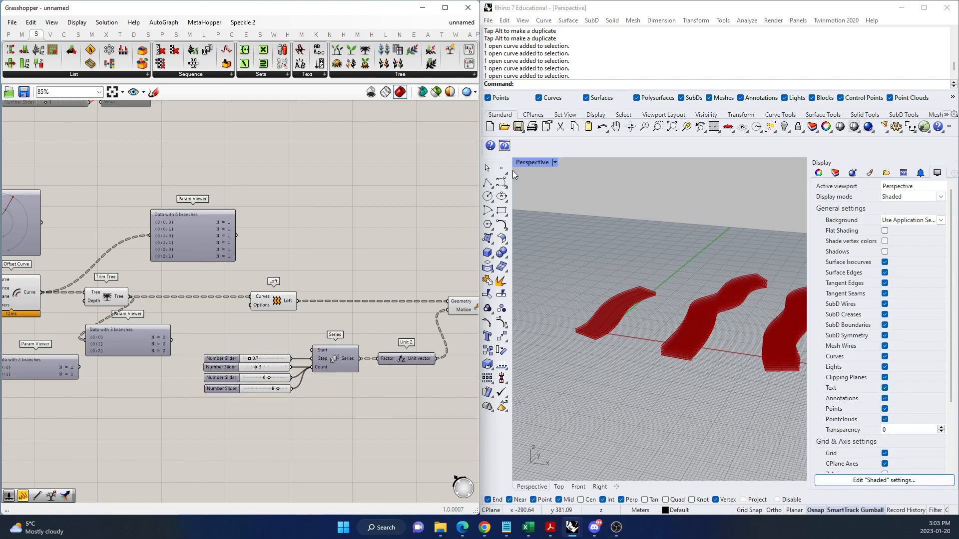
{"action": "right_click_drag", "start_coordinate": [697, 419], "coordinate": [734, 347]}
{"action": "left_click_drag", "start_coordinate": [256, 367], "coordinate": [265, 390]}
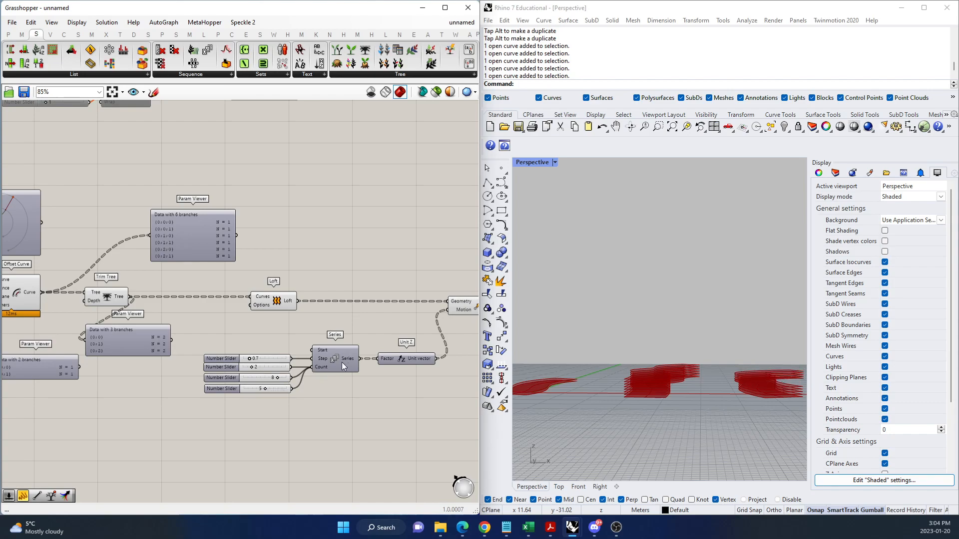
{"action": "scroll", "coordinate": [348, 364], "scroll_direction": "up", "scroll_amount": 5}
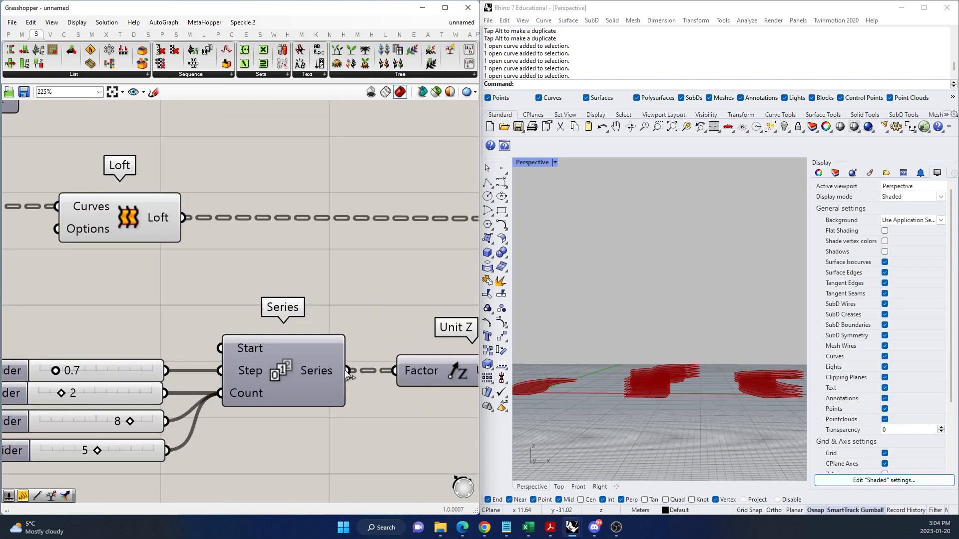
{"action": "scroll", "coordinate": [349, 383], "scroll_direction": "down", "scroll_amount": 4}
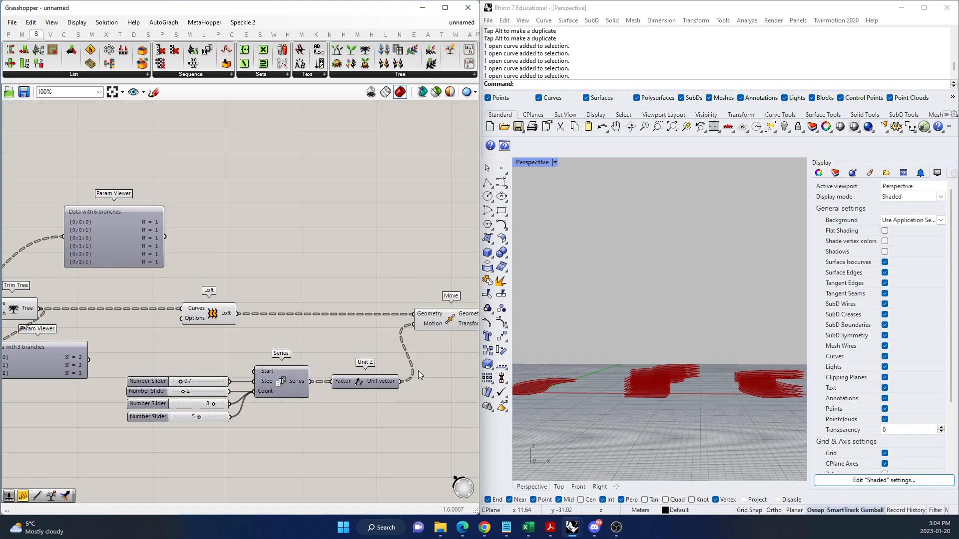
Add a Merge component and place it directly below the Series component.
{"action": "scroll", "coordinate": [190, 431], "scroll_direction": "up", "scroll_amount": 3}
{"action": "double_click", "coordinate": [330, 442]}
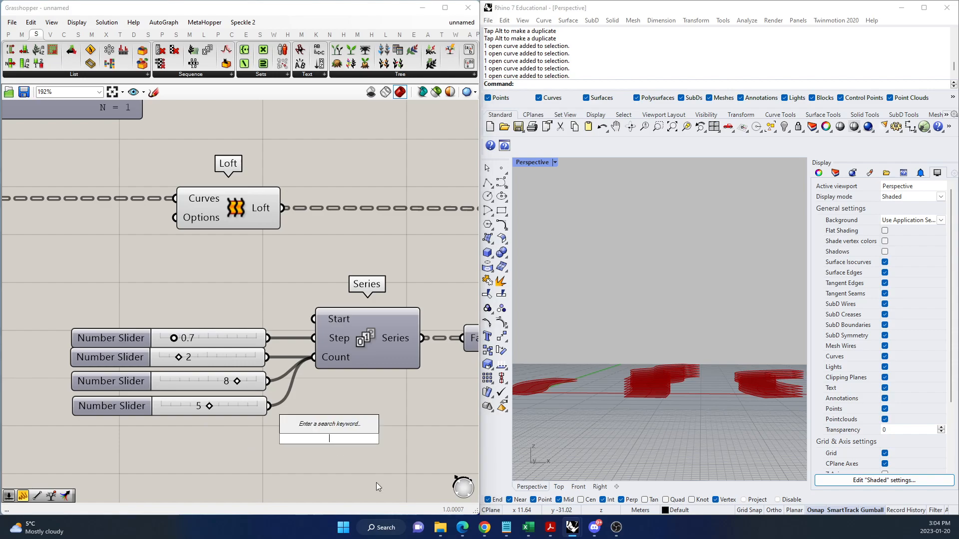
{"action": "type", "text": "merge"}
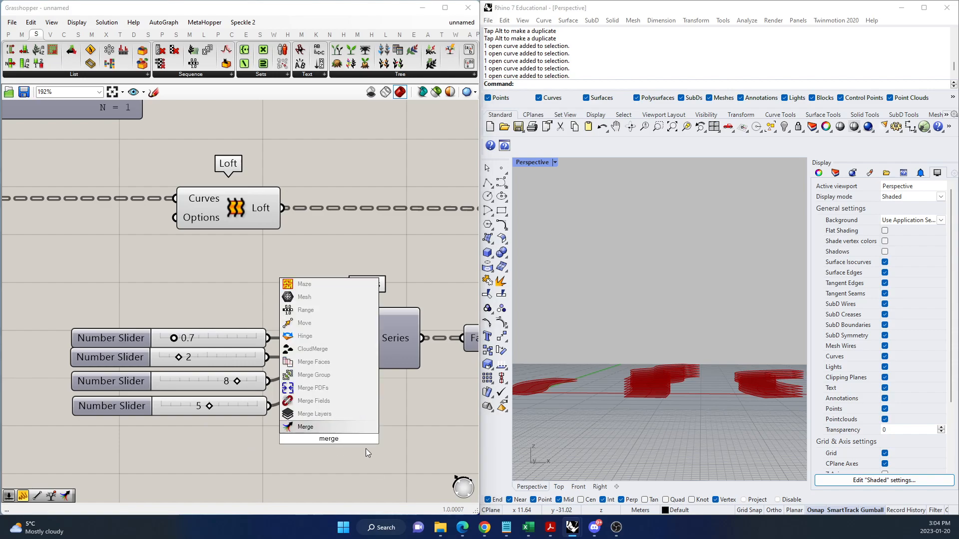
{"action": "left_click", "coordinate": [347, 427]}
{"action": "scroll", "coordinate": [330, 413], "scroll_direction": "down", "scroll_amount": 3}
{"action": "left_click_drag", "start_coordinate": [329, 413], "coordinate": [346, 421]}
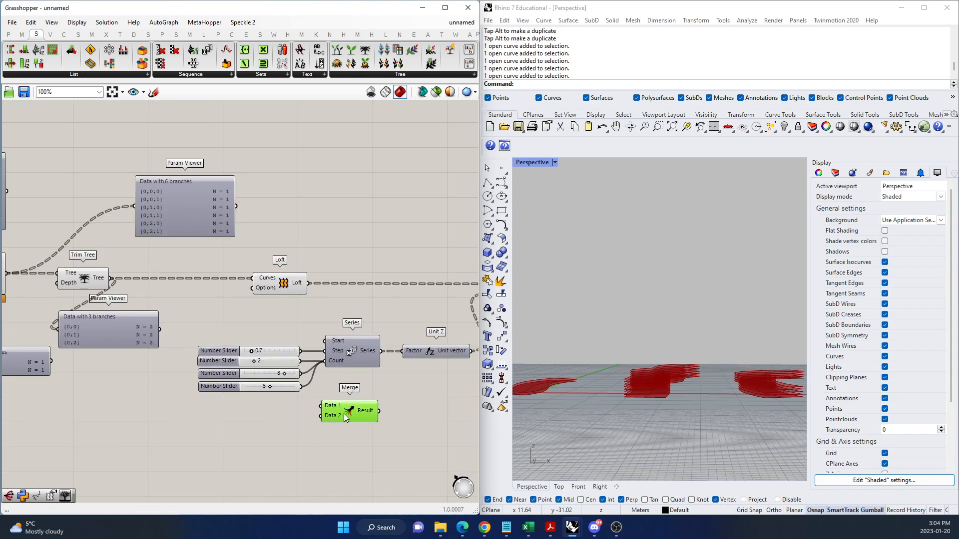
Select the three Count sliders together and move them down beside the Merge component's inputs.
{"action": "left_click", "coordinate": [265, 374]}
{"action": "left_click", "coordinate": [261, 387]}
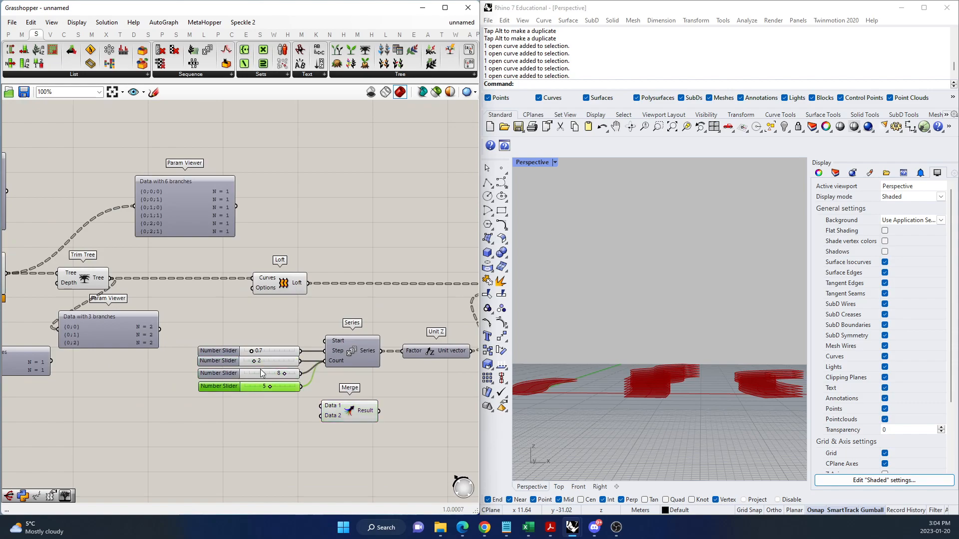
{"action": "left_click", "coordinate": [265, 362]}
{"action": "left_click", "coordinate": [258, 376], "text": "shift"}
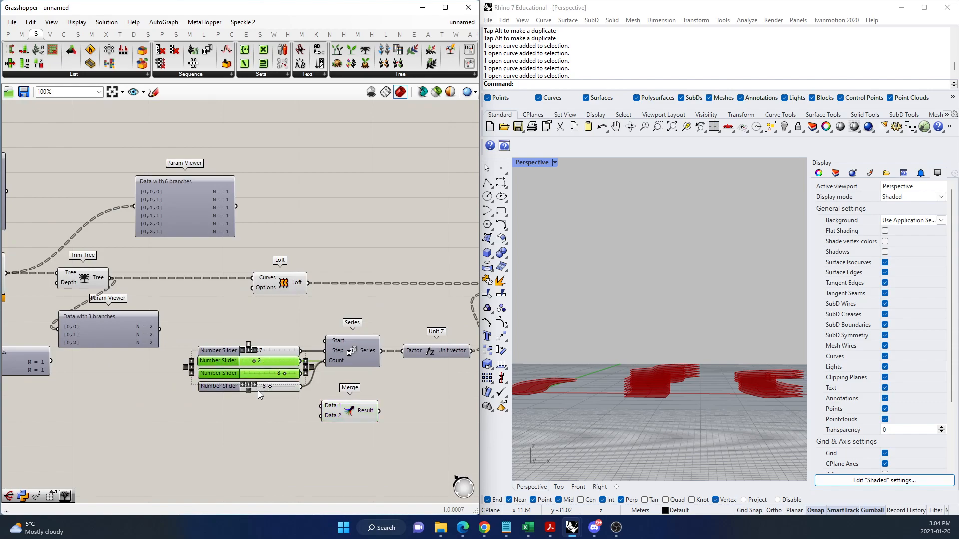
{"action": "left_click", "coordinate": [225, 387], "text": "shift"}
{"action": "left_click_drag", "start_coordinate": [259, 378], "coordinate": [244, 419]}
{"action": "left_click", "coordinate": [321, 425]}
Connect the sliders 2, 8 and 5 to Merge inputs D1, D2 and D3, and remove the empty D4 input.
{"action": "scroll", "coordinate": [321, 425], "scroll_direction": "up", "scroll_amount": 4}
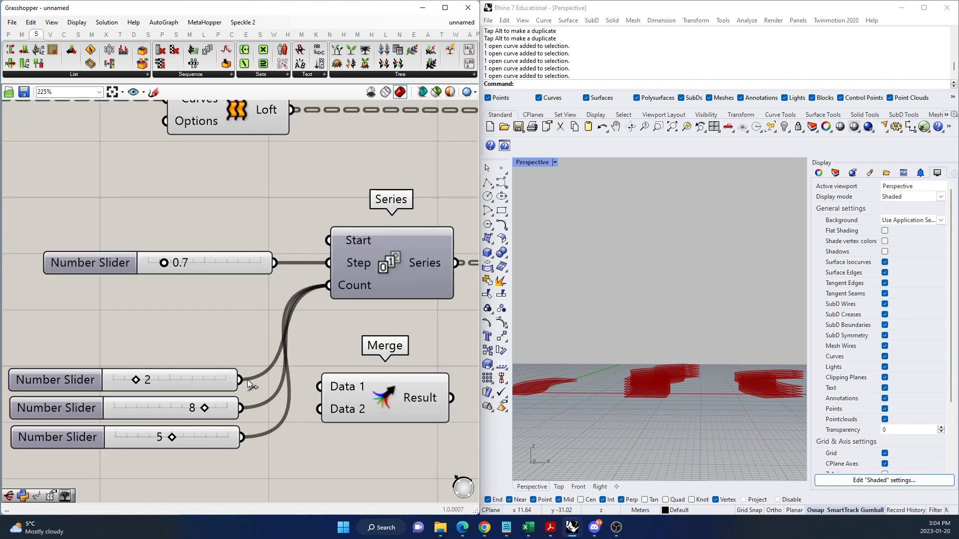
{"action": "left_click_drag", "start_coordinate": [245, 408], "coordinate": [320, 409]}
{"action": "left_click_drag", "start_coordinate": [243, 437], "coordinate": [339, 420]}
{"action": "scroll", "coordinate": [400, 411], "scroll_direction": "up", "scroll_amount": 4}
{"action": "scroll", "coordinate": [310, 437], "scroll_direction": "down", "scroll_amount": 1}
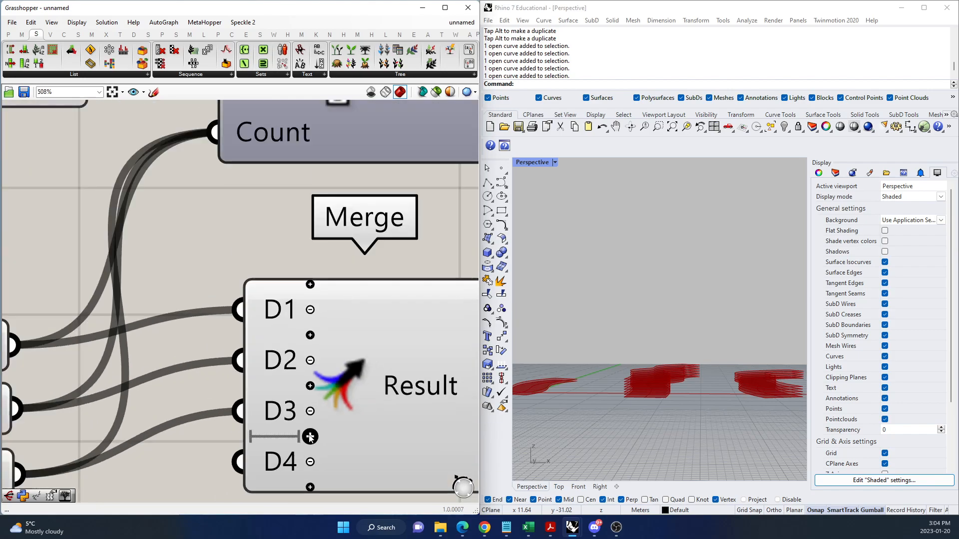
{"action": "left_click", "coordinate": [311, 460]}
Connect the Merge result to the Series Count input, replacing the direct slider wires.
{"action": "scroll", "coordinate": [310, 449], "scroll_direction": "down", "scroll_amount": 4}
{"action": "left_click", "coordinate": [327, 397]}
{"action": "left_click_drag", "start_coordinate": [328, 397], "coordinate": [260, 265]}
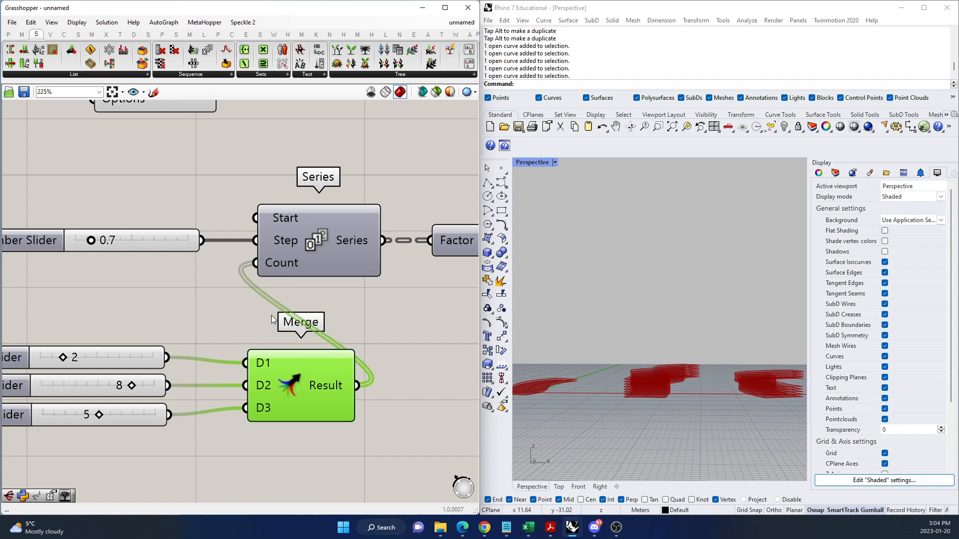
{"action": "scroll", "coordinate": [232, 361], "scroll_direction": "down", "scroll_amount": 5}
{"action": "left_click", "coordinate": [338, 368]}
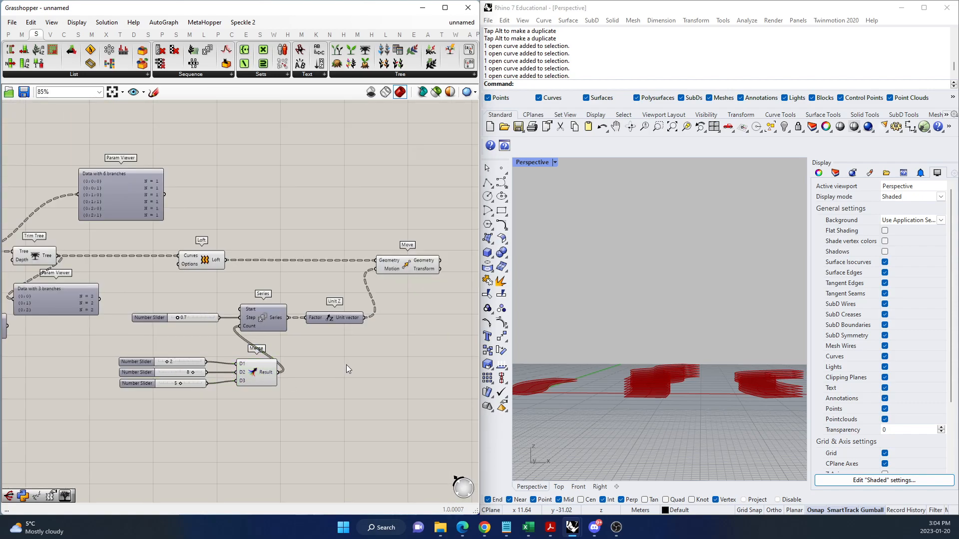
Examine how the merged counts flow through Series and Unit Z into Move, and compare the stacks in Rhino.
{"action": "scroll", "coordinate": [234, 336], "scroll_direction": "up", "scroll_amount": 3}
{"action": "scroll", "coordinate": [189, 414], "scroll_direction": "down", "scroll_amount": 3}
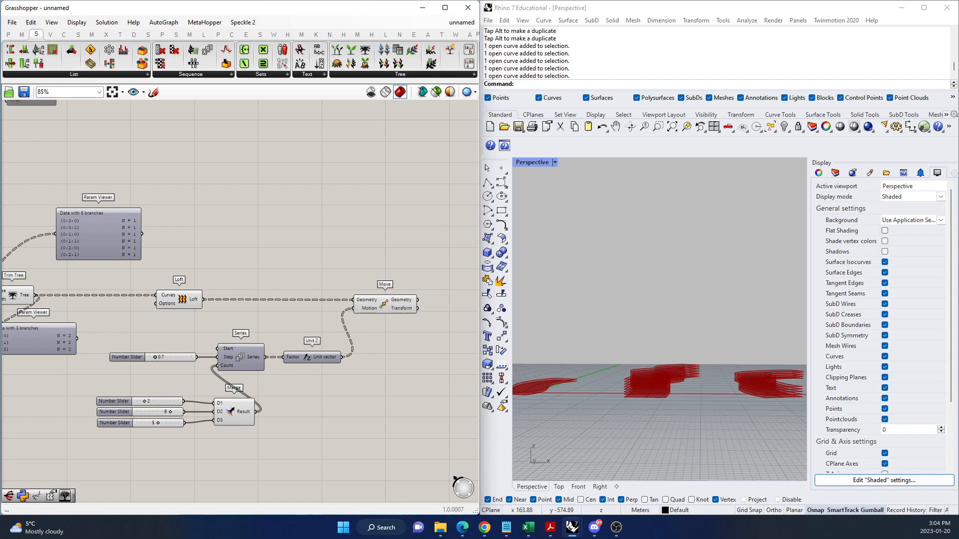
{"action": "right_click_drag", "start_coordinate": [327, 327], "coordinate": [159, 289]}
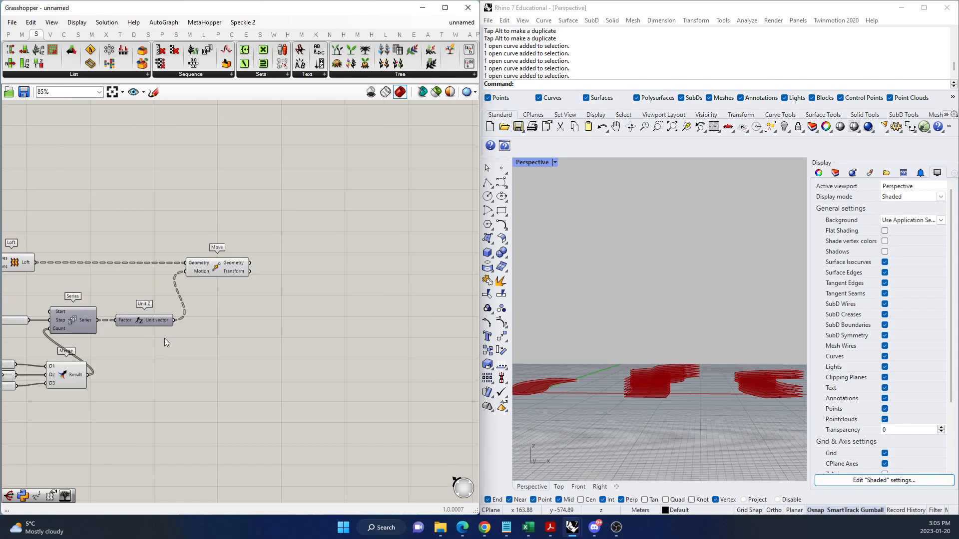
{"action": "scroll", "coordinate": [163, 338], "scroll_direction": "down", "scroll_amount": 5}
{"action": "scroll", "coordinate": [181, 360], "scroll_direction": "up", "scroll_amount": 6}
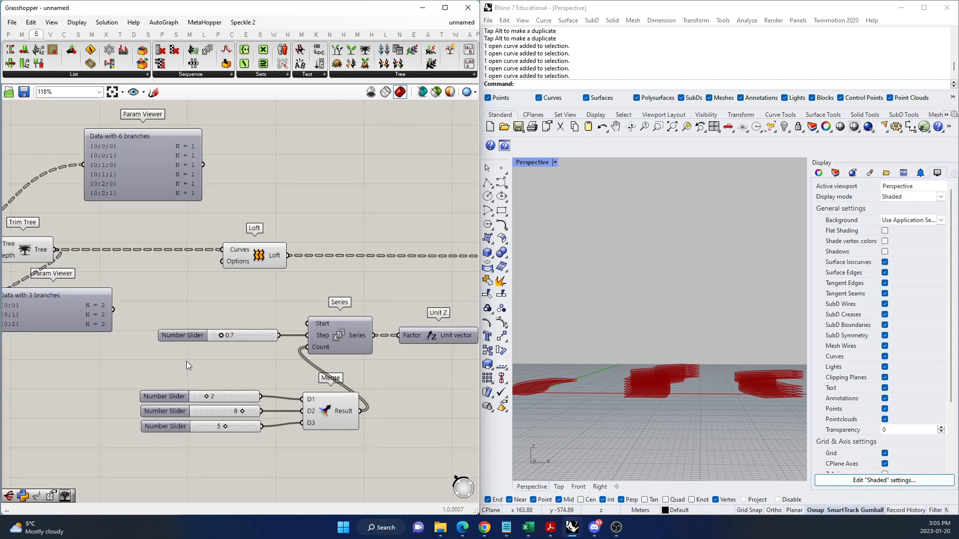
{"action": "scroll", "coordinate": [317, 426], "scroll_direction": "up", "scroll_amount": 10}
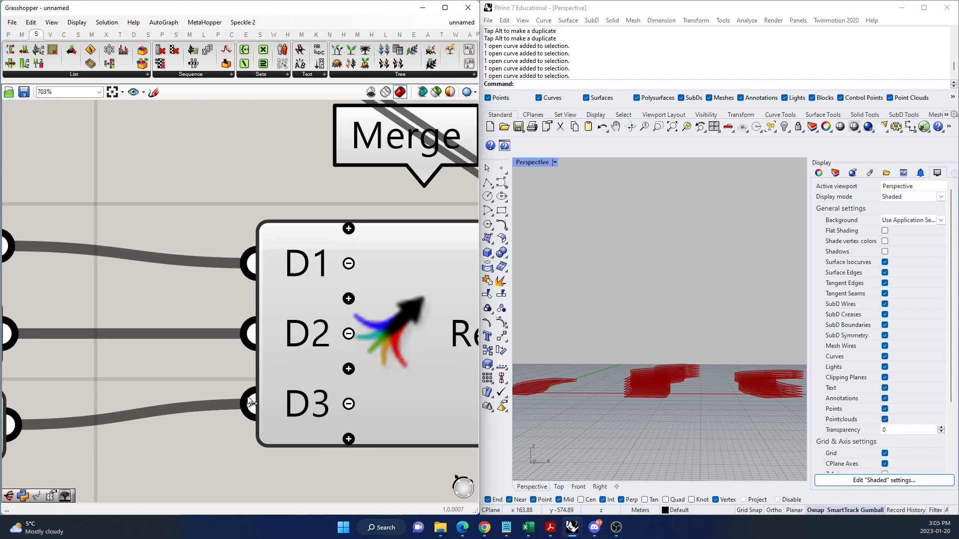
{"action": "scroll", "coordinate": [252, 405], "scroll_direction": "down", "scroll_amount": 10}
{"action": "mouse_move", "coordinate": [612, 328]}
{"action": "right_mouse_down"}
{"action": "mouse_move", "coordinate": [627, 351]}
{"action": "mouse_move", "coordinate": [621, 330]}
{"action": "right_mouse_up"}
{"action": "scroll", "coordinate": [275, 417], "scroll_direction": "down", "scroll_amount": 3}
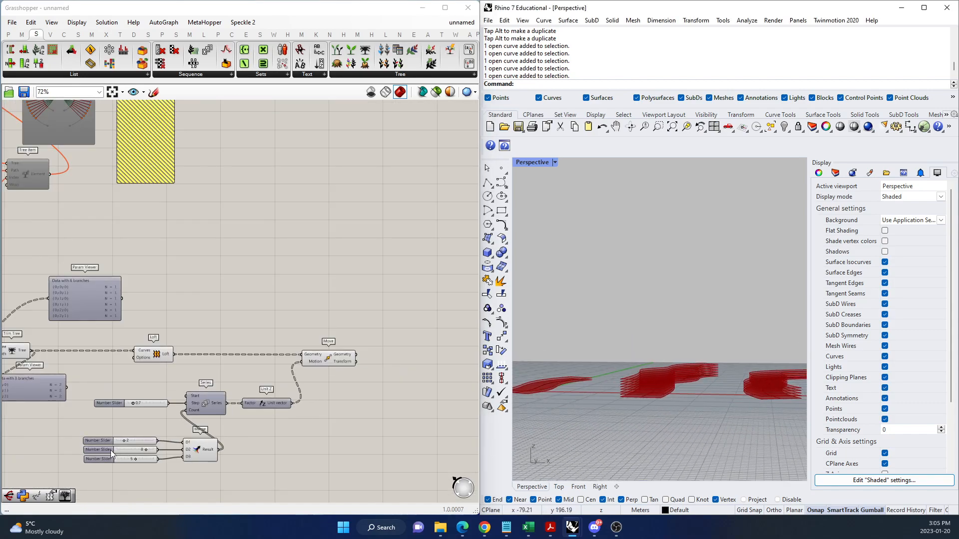
Set the Series Step slider to 2.8 and view the more widely spaced stacks from above in Rhino.
{"action": "scroll", "coordinate": [120, 434], "scroll_direction": "up", "scroll_amount": 5}
{"action": "left_click_drag", "start_coordinate": [160, 365], "coordinate": [196, 364]}
{"action": "right_click_drag", "start_coordinate": [609, 320], "coordinate": [657, 375]}
{"action": "scroll", "coordinate": [658, 337], "scroll_direction": "down", "scroll_amount": 6}
{"action": "scroll", "coordinate": [604, 345], "scroll_direction": "up", "scroll_amount": 5}
{"action": "scroll", "coordinate": [605, 342], "scroll_direction": "up", "scroll_amount": 5}
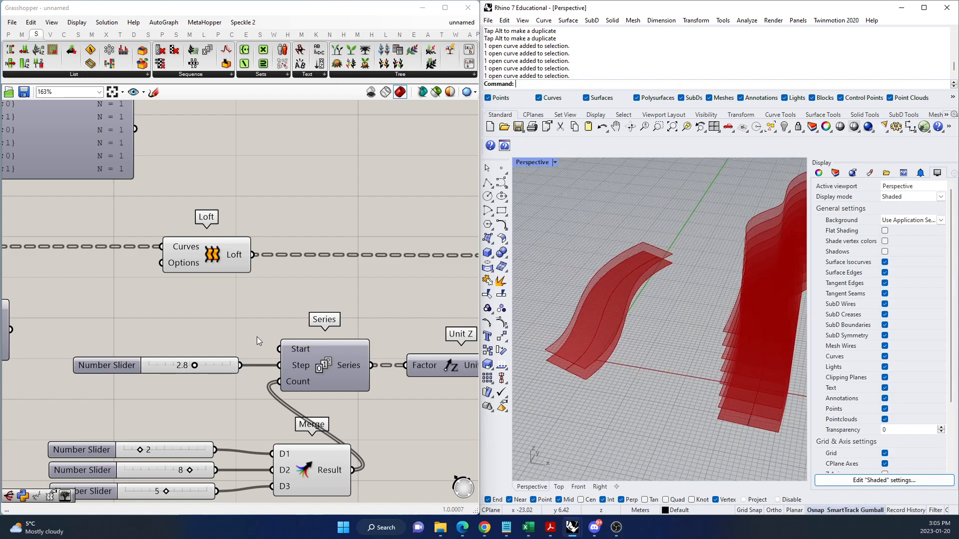
Highlight the Move output to compare it with the original surfaces, and turn off the preview of the Loft component.
{"action": "scroll", "coordinate": [107, 398], "scroll_direction": "down", "scroll_amount": 4}
{"action": "scroll", "coordinate": [355, 348], "scroll_direction": "up", "scroll_amount": 4}
{"action": "left_click", "coordinate": [298, 317]}
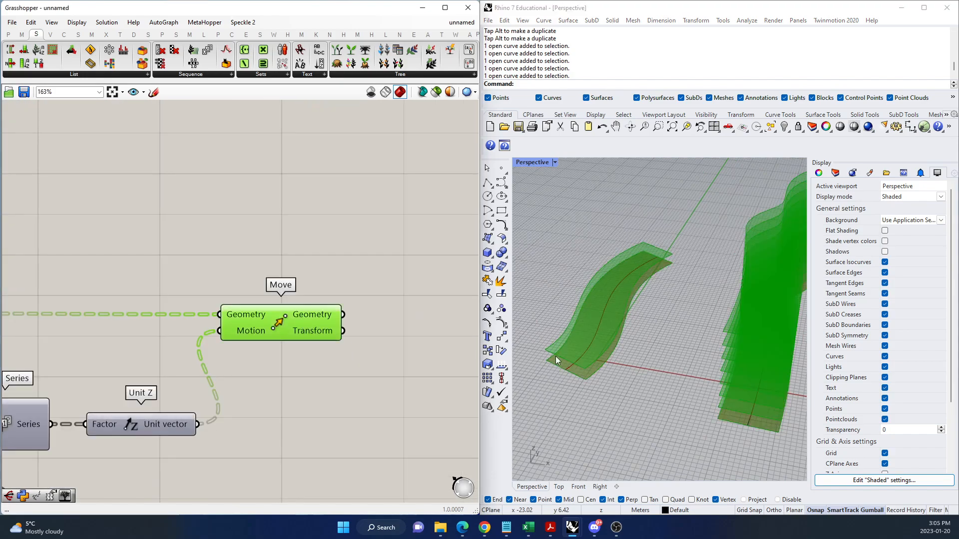
{"action": "scroll", "coordinate": [380, 349], "scroll_direction": "down", "scroll_amount": 3}
{"action": "scroll", "coordinate": [199, 337], "scroll_direction": "up", "scroll_amount": 2}
{"action": "left_click", "coordinate": [215, 322]}
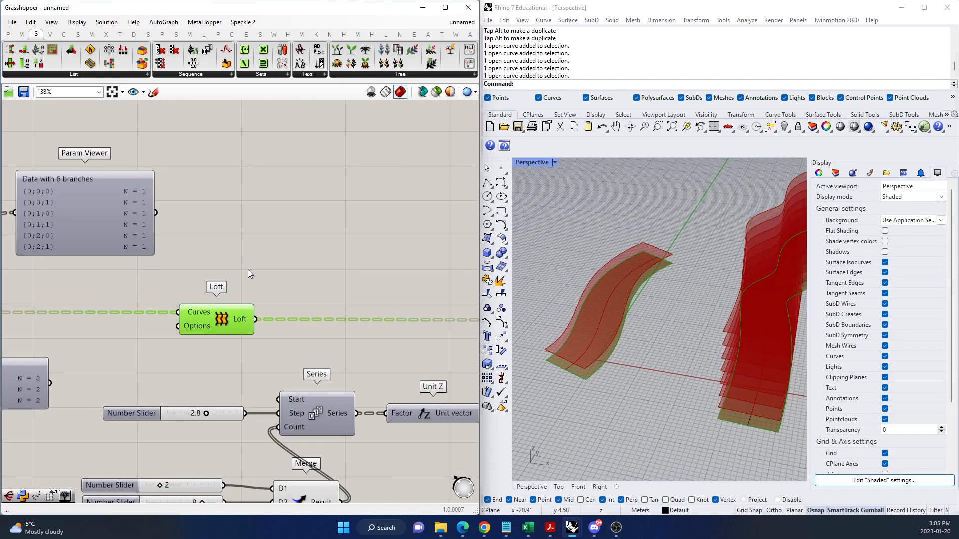
{"action": "right_click", "coordinate": [247, 271]}
{"action": "left_click", "coordinate": [276, 279]}
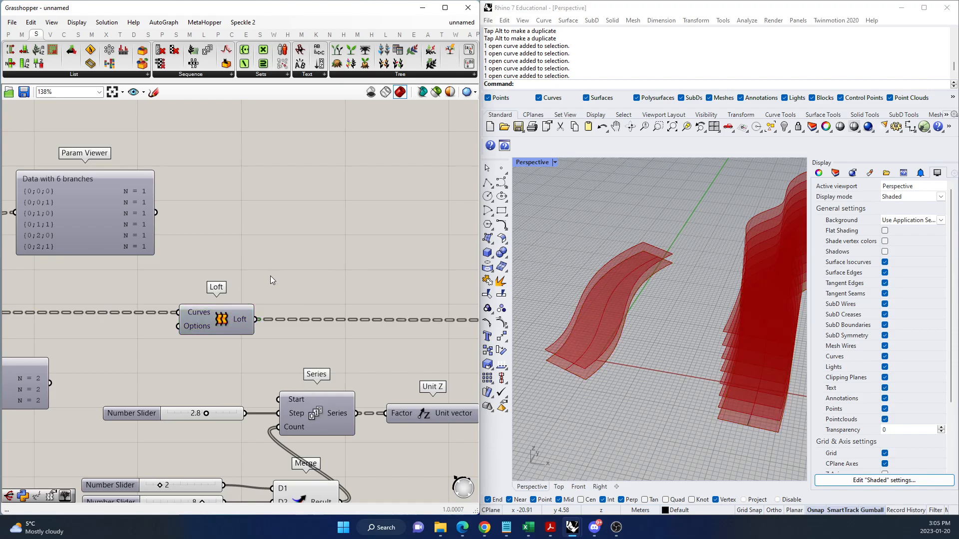
Turn off the preview of the Offset Curve and Trim Tree components.
{"action": "scroll", "coordinate": [272, 276], "scroll_direction": "down", "scroll_amount": 5}
{"action": "scroll", "coordinate": [247, 313], "scroll_direction": "up", "scroll_amount": 4}
{"action": "scroll", "coordinate": [239, 339], "scroll_direction": "down", "scroll_amount": 1}
{"action": "scroll", "coordinate": [241, 337], "scroll_direction": "down", "scroll_amount": 1}
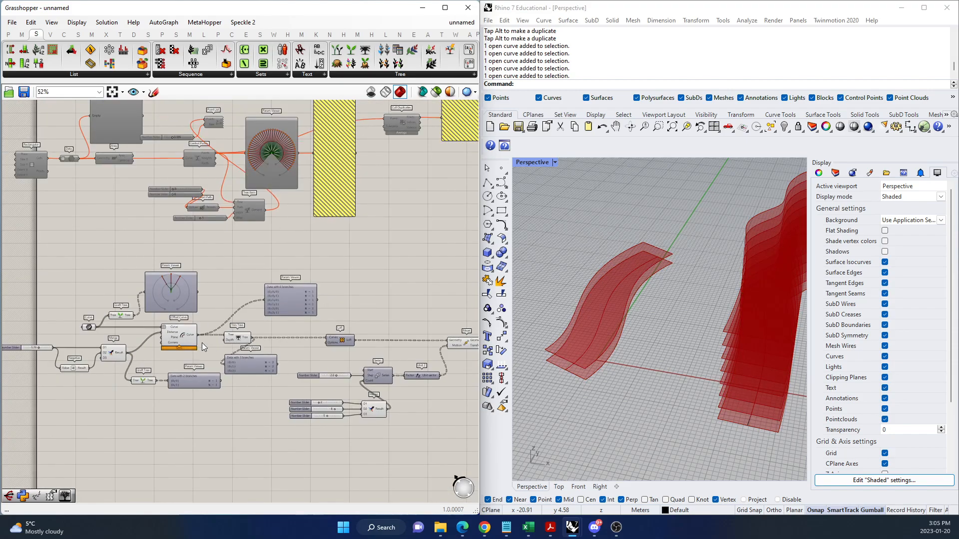
{"action": "scroll", "coordinate": [217, 342], "scroll_direction": "up", "scroll_amount": 3}
{"action": "left_click", "coordinate": [206, 332]}
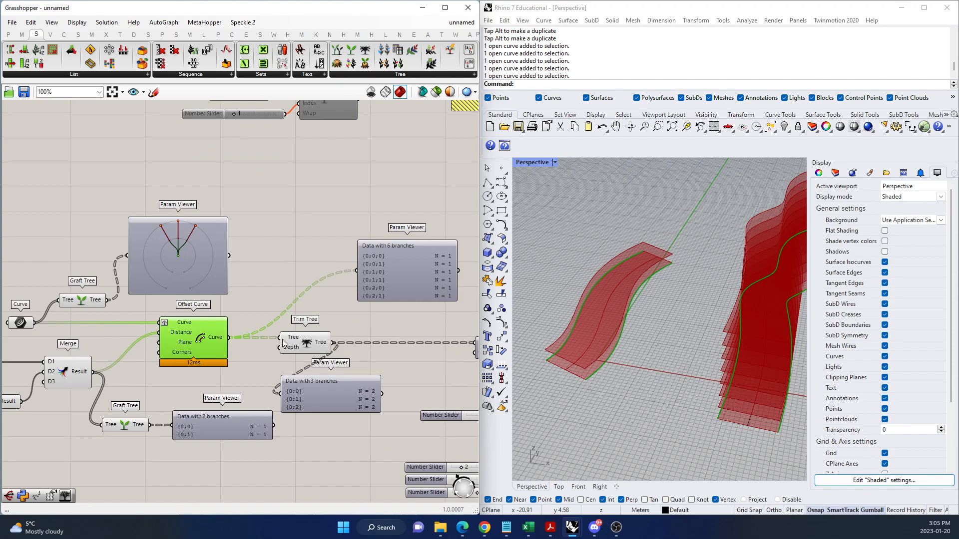
{"action": "left_click", "coordinate": [299, 347], "text": "shift"}
{"action": "right_click", "coordinate": [294, 262]}
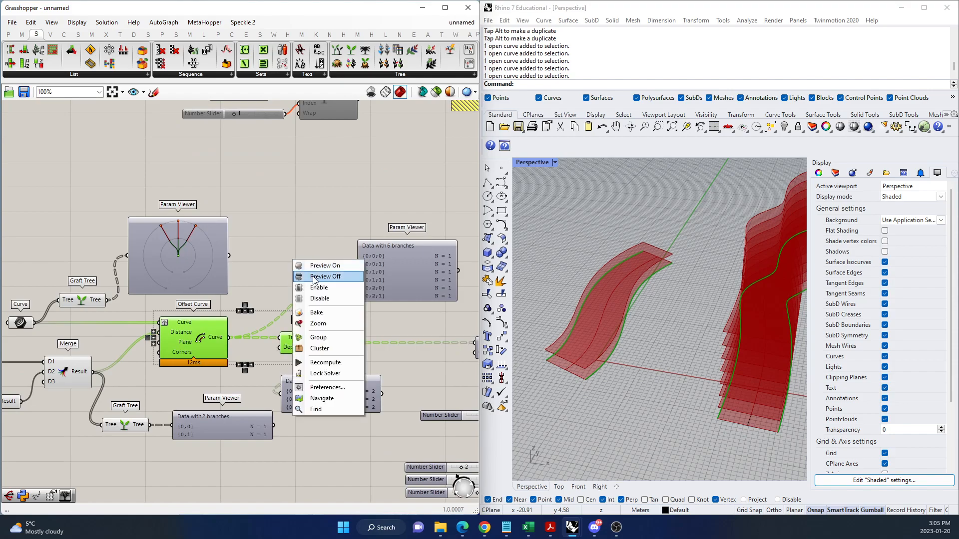
{"action": "left_click", "coordinate": [313, 280]}
{"action": "left_click", "coordinate": [288, 243]}
Turn off the preview of the Curve parameter and the Graft Tree component beside it.
{"action": "scroll", "coordinate": [143, 321], "scroll_direction": "down", "scroll_amount": 3}
{"action": "scroll", "coordinate": [74, 314], "scroll_direction": "up", "scroll_amount": 3}
{"action": "left_click", "coordinate": [94, 330]}
{"action": "left_click", "coordinate": [141, 309], "text": "shift"}
{"action": "right_click", "coordinate": [127, 238]}
{"action": "left_click", "coordinate": [149, 256]}
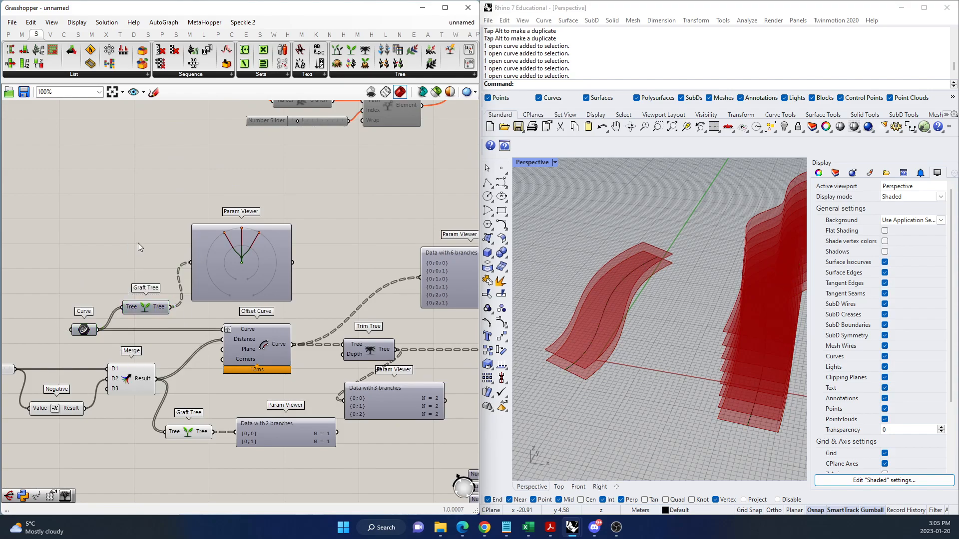
Highlight the Move component's output in Rhino to check which surfaces it previews.
{"action": "scroll", "coordinate": [89, 406], "scroll_direction": "down", "scroll_amount": 6}
{"action": "scroll", "coordinate": [264, 398], "scroll_direction": "up", "scroll_amount": 9}
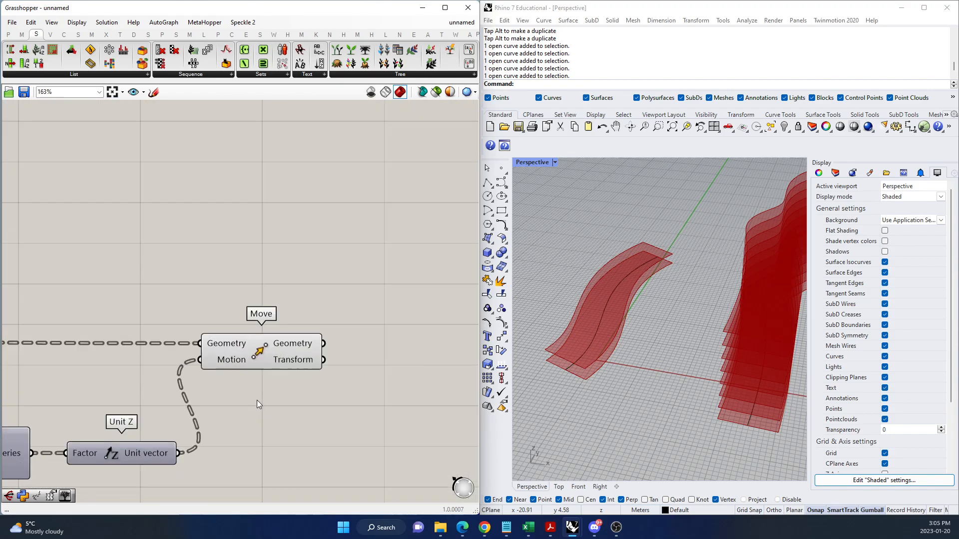
{"action": "left_click", "coordinate": [274, 355]}
{"action": "scroll", "coordinate": [199, 367], "scroll_direction": "down", "scroll_amount": 4}
{"action": "scroll", "coordinate": [253, 370], "scroll_direction": "up", "scroll_amount": 3}
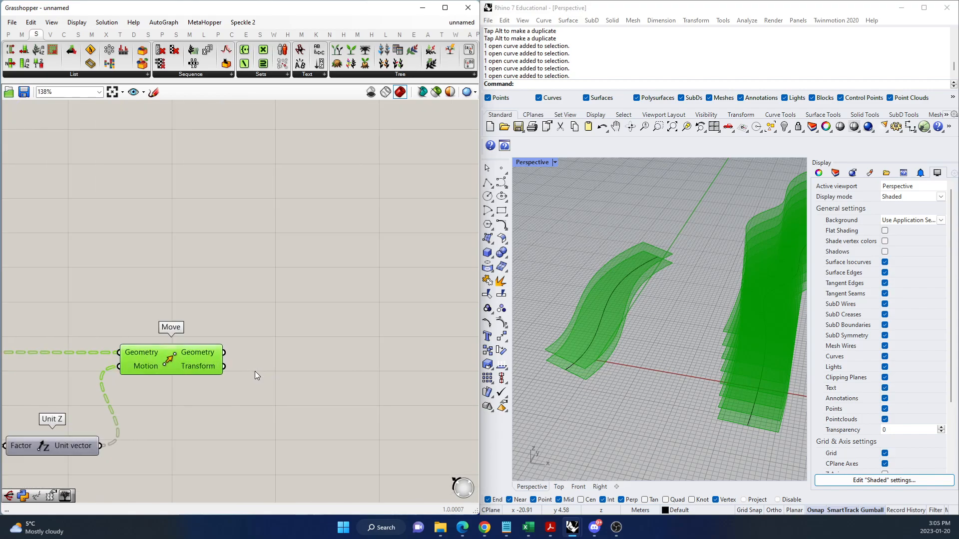
{"action": "left_click", "coordinate": [320, 371]}
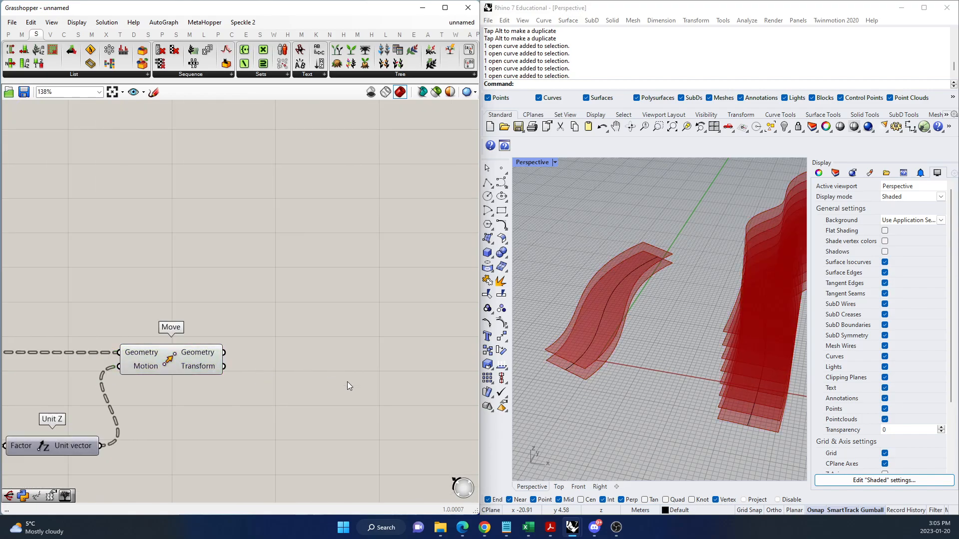
Add an Isotrim component after Move and connect Move's Geometry output to its Surface input.
{"action": "scroll", "coordinate": [278, 360], "scroll_direction": "down", "scroll_amount": 3}
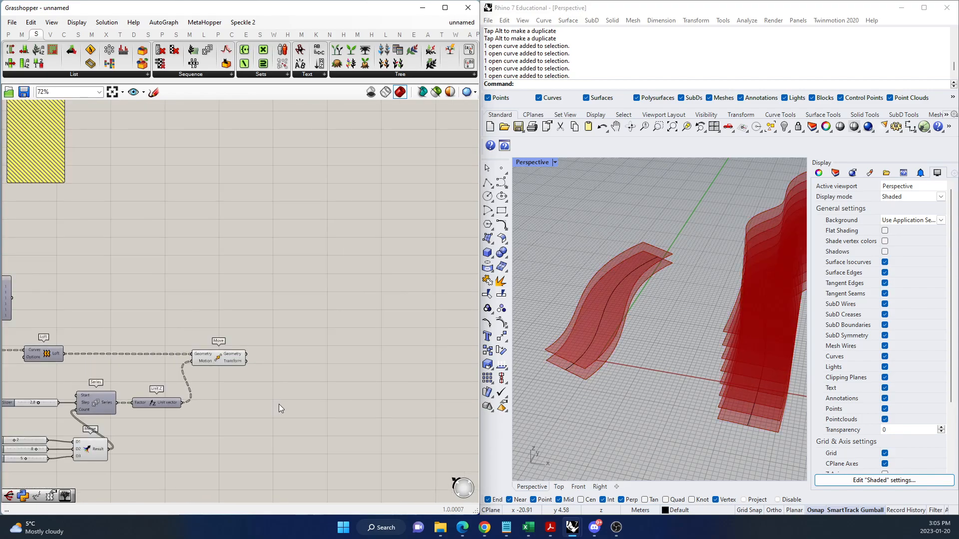
{"action": "double_click", "coordinate": [374, 366]}
{"action": "type", "text": "ISOTRIM"}
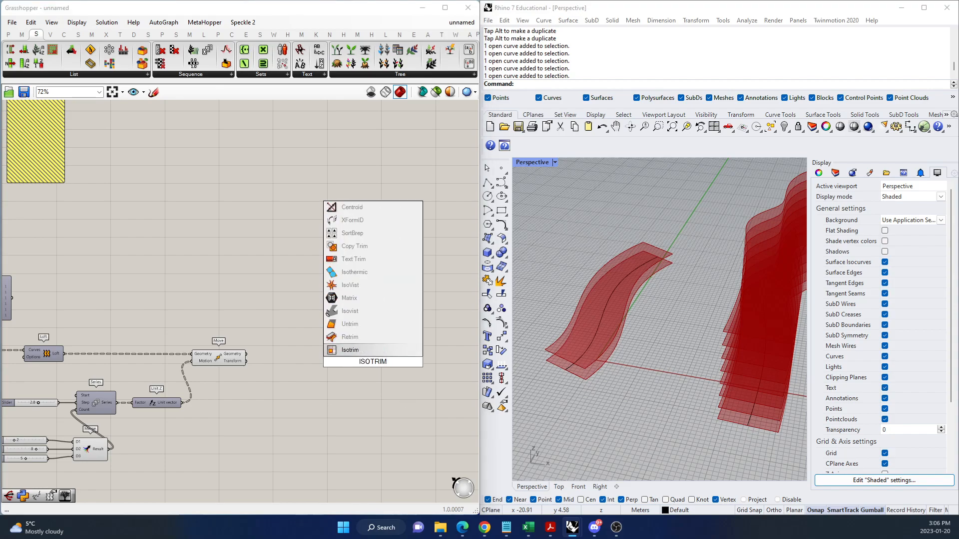
{"action": "left_click", "coordinate": [361, 348]}
{"action": "scroll", "coordinate": [307, 369], "scroll_direction": "up", "scroll_amount": 2}
{"action": "scroll", "coordinate": [307, 369], "scroll_direction": "up", "scroll_amount": 1}
{"action": "left_click_drag", "start_coordinate": [224, 350], "coordinate": [418, 360]}
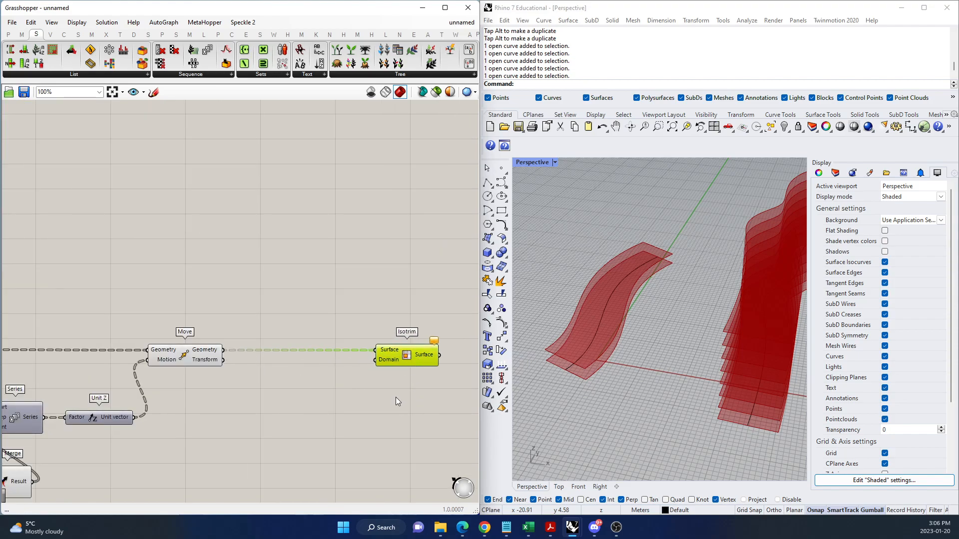
{"action": "double_click", "coordinate": [345, 400]}
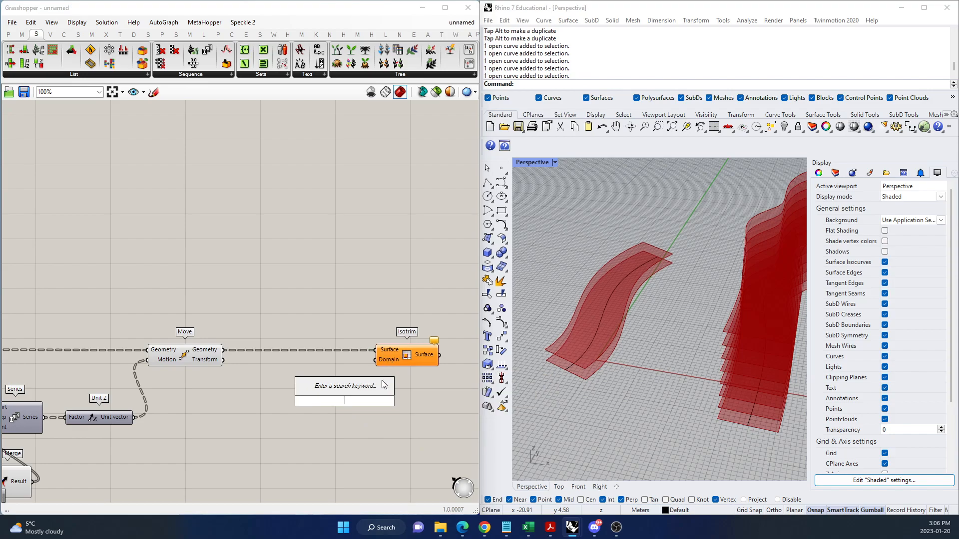
{"action": "scroll", "coordinate": [331, 389], "scroll_direction": "up", "scroll_amount": 3}
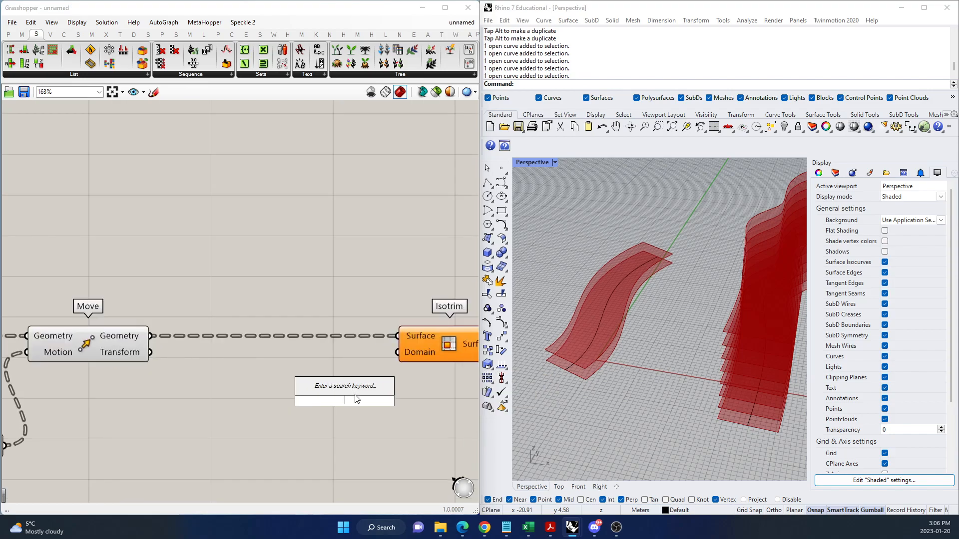
{"action": "left_click", "coordinate": [371, 432]}
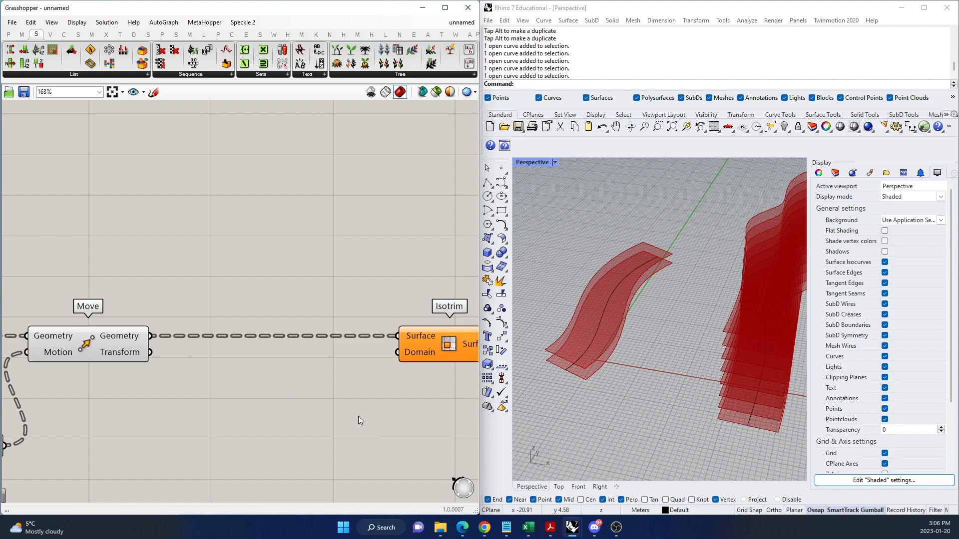
Add a Divide Domain² component below the Move-Isotrim wire and connect its Segments output to Isotrim's Domain input.
{"action": "double_click", "coordinate": [319, 391]}
{"action": "type", "text": "DIVIDE DOMAIN"}
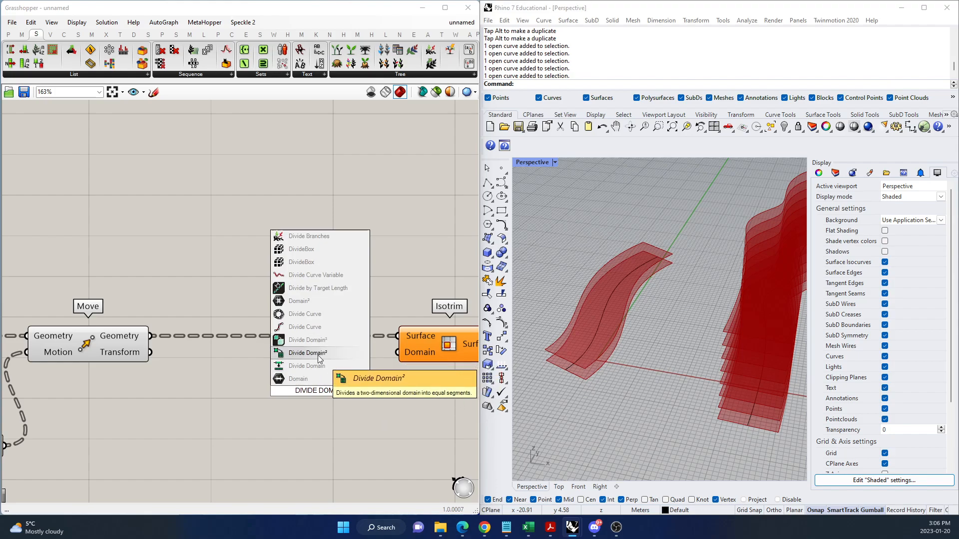
{"action": "left_click", "coordinate": [328, 353]}
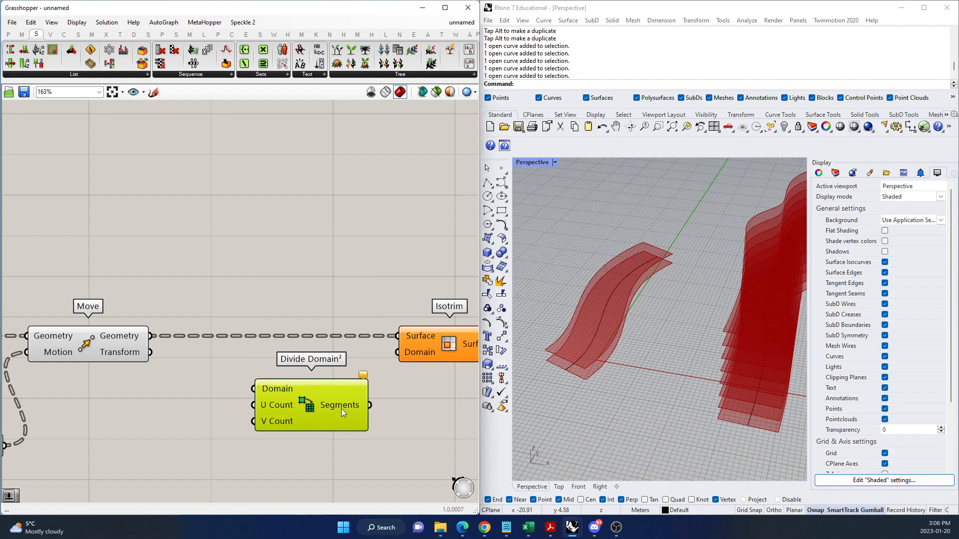
{"action": "left_click_drag", "start_coordinate": [369, 405], "coordinate": [396, 352]}
{"action": "scroll", "coordinate": [204, 359], "scroll_direction": "down", "scroll_amount": 2}
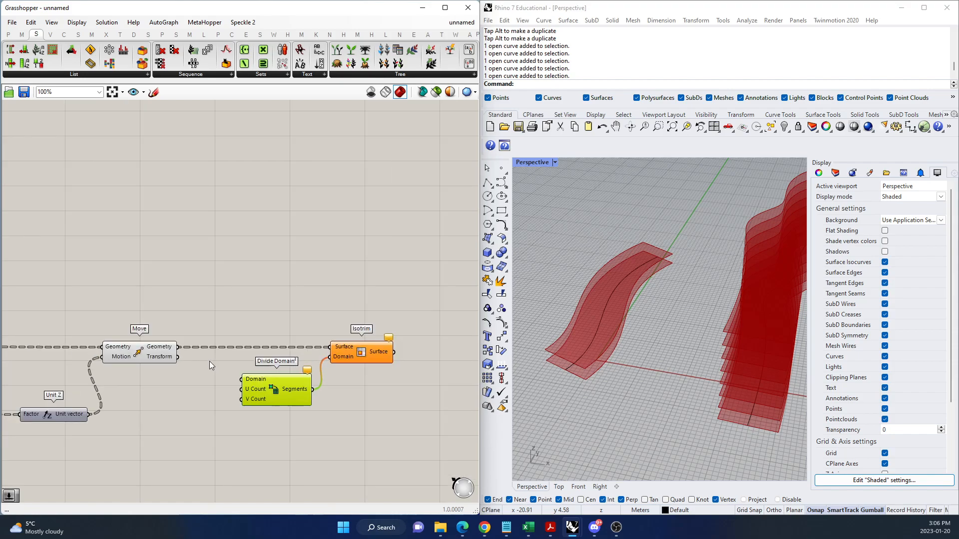
Connect Move's Geometry output to the Domain input of Divide Domain² and view the subdivided stacks from a lower angle in Rhino.
{"action": "scroll", "coordinate": [196, 355], "scroll_direction": "up", "scroll_amount": 3}
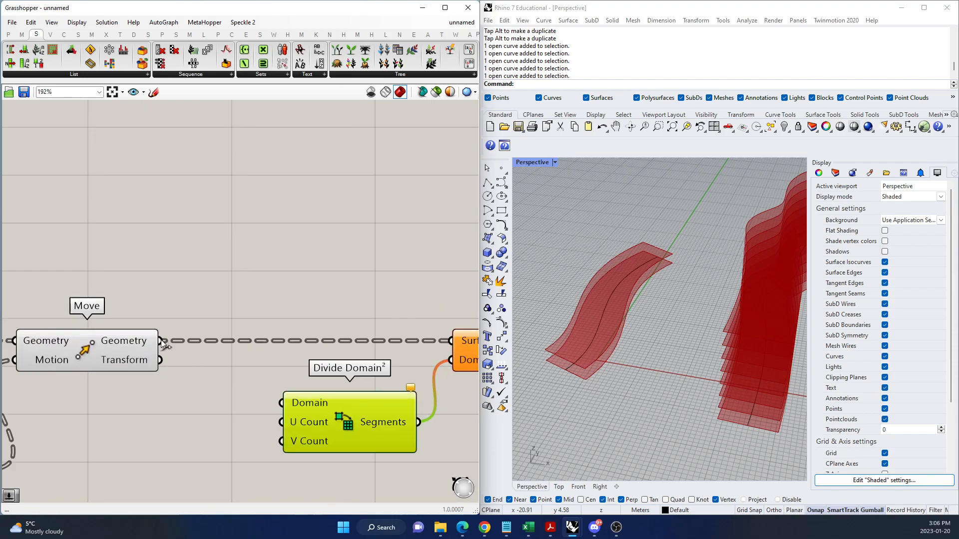
{"action": "left_click_drag", "start_coordinate": [160, 341], "coordinate": [282, 402]}
{"action": "left_click_drag", "start_coordinate": [337, 426], "coordinate": [335, 424]}
{"action": "right_click_drag", "start_coordinate": [714, 402], "coordinate": [687, 386]}
{"action": "scroll", "coordinate": [687, 386], "scroll_direction": "up", "scroll_amount": 3}
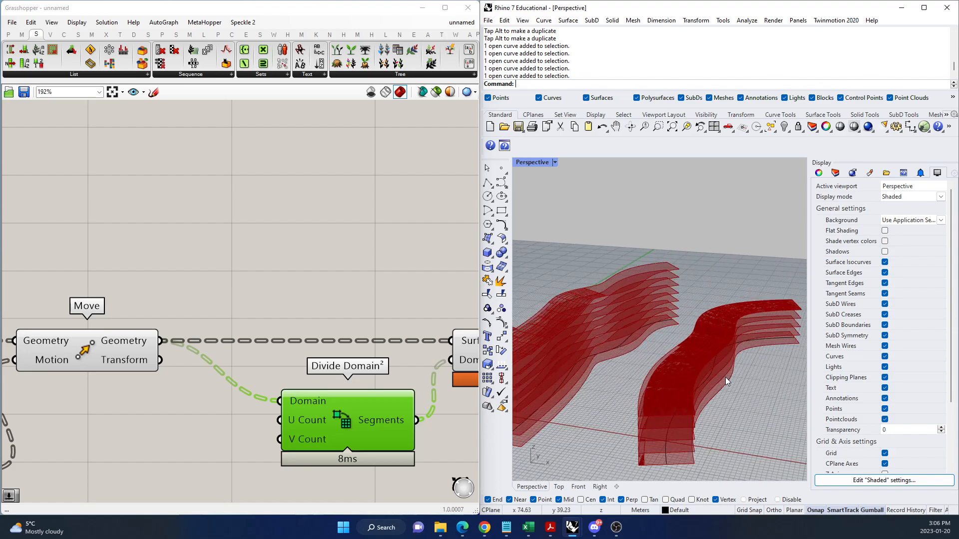
Highlight the Isotrim and Move outputs in turn to compare the subdivided surfaces with the stacked surfaces in Rhino.
{"action": "scroll", "coordinate": [273, 352], "scroll_direction": "down", "scroll_amount": 2}
{"action": "left_click", "coordinate": [380, 368]}
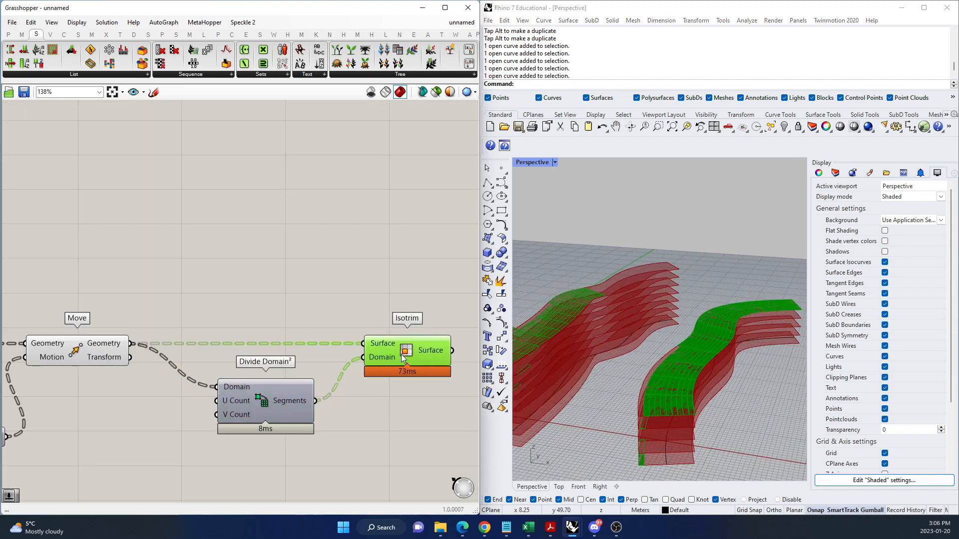
{"action": "scroll", "coordinate": [301, 331], "scroll_direction": "down", "scroll_amount": 2}
{"action": "scroll", "coordinate": [301, 331], "scroll_direction": "down", "scroll_amount": 2}
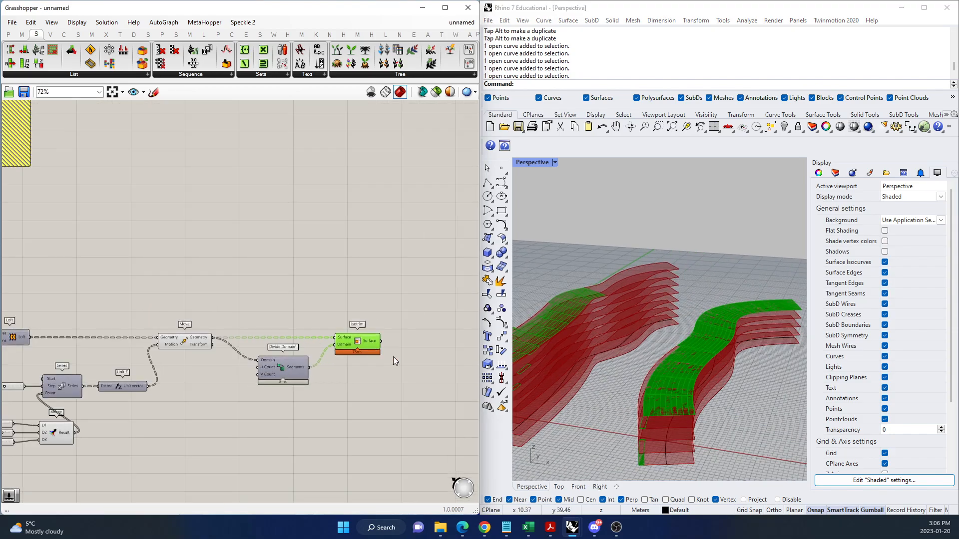
{"action": "scroll", "coordinate": [394, 357], "scroll_direction": "up", "scroll_amount": 3}
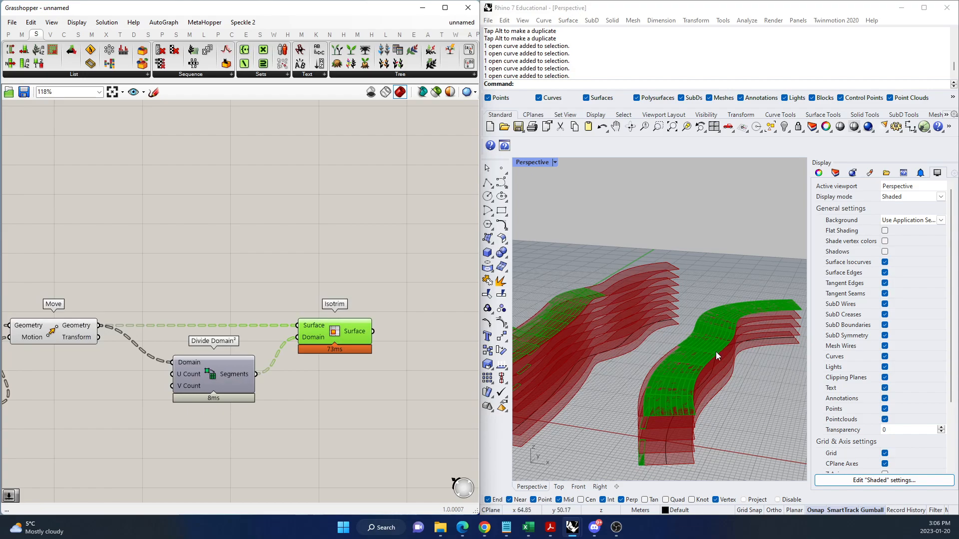
{"action": "scroll", "coordinate": [340, 365], "scroll_direction": "down", "scroll_amount": 4}
{"action": "scroll", "coordinate": [189, 355], "scroll_direction": "up", "scroll_amount": 4}
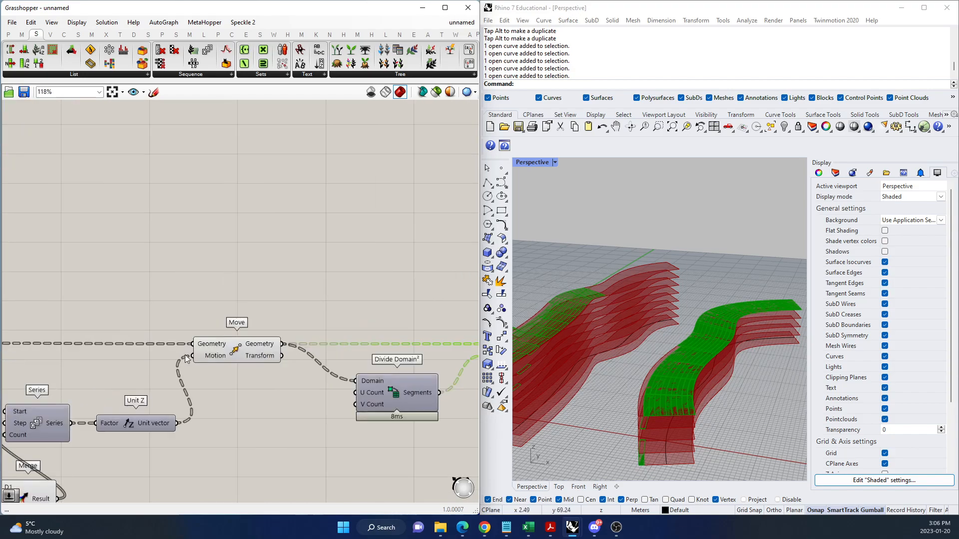
{"action": "left_click", "coordinate": [228, 350]}
{"action": "scroll", "coordinate": [175, 404], "scroll_direction": "down", "scroll_amount": 3}
{"action": "scroll", "coordinate": [232, 401], "scroll_direction": "up", "scroll_amount": 3}
{"action": "left_click", "coordinate": [274, 302]}
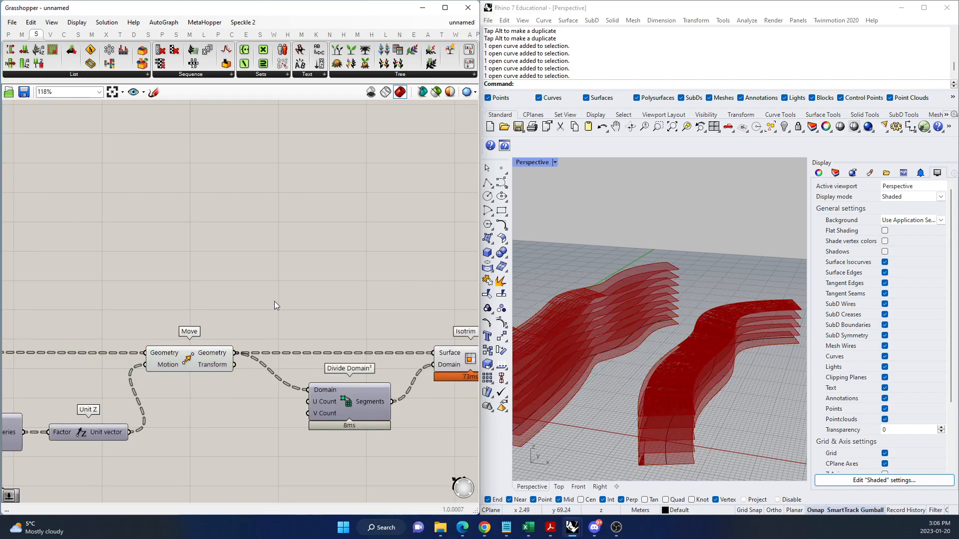
Add a Param Viewer above the Move-Isotrim wire and connect Move's Geometry output to it.
{"action": "double_click", "coordinate": [307, 283]}
{"action": "type", "text": "PARAM B"}
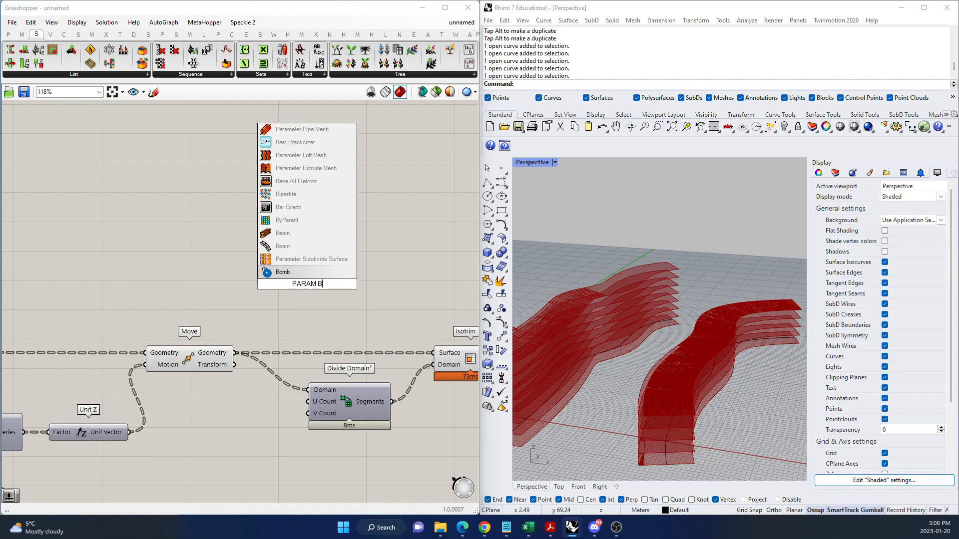
{"action": "key", "text": "BackSpace"}
{"action": "type", "text": "VIEW"}
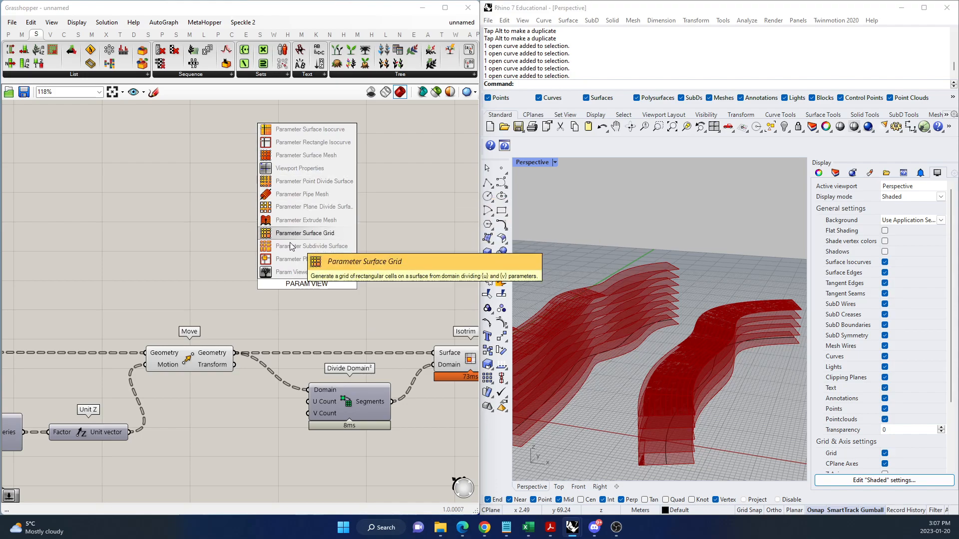
{"action": "left_click", "coordinate": [293, 269]}
{"action": "left_click_drag", "start_coordinate": [236, 353], "coordinate": [241, 291]}
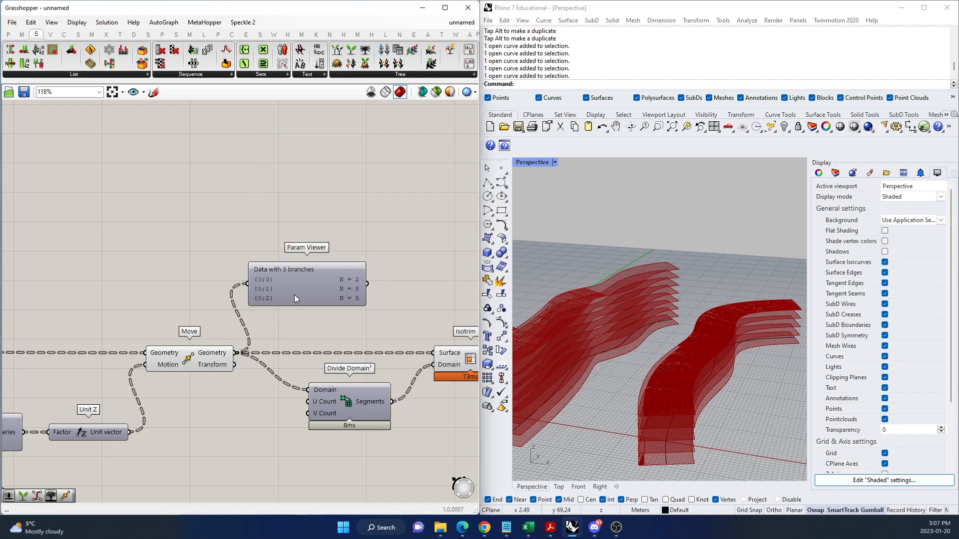
Examine the branch list of Move's geometry and switch its Param Viewer to the tree diagram display.
{"action": "scroll", "coordinate": [387, 328], "scroll_direction": "up", "scroll_amount": 3}
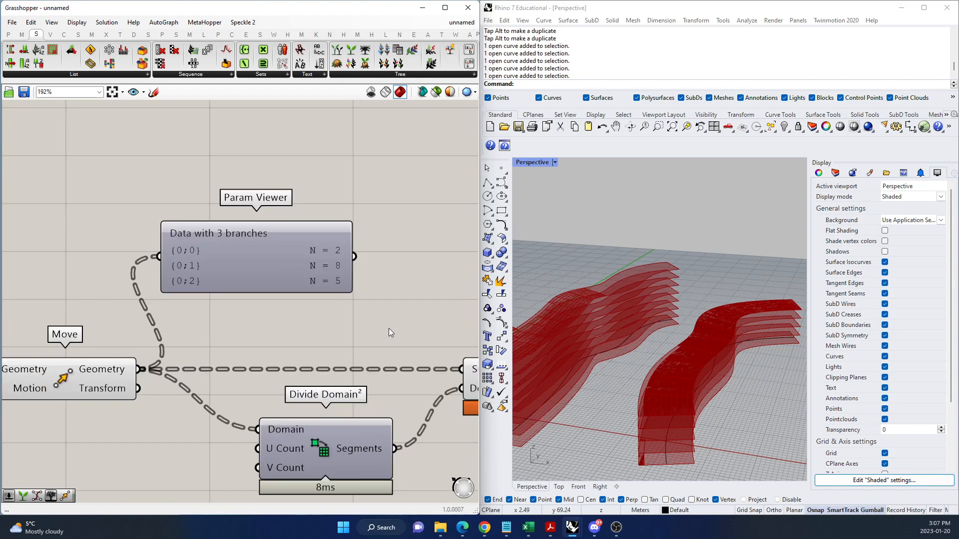
{"action": "scroll", "coordinate": [231, 409], "scroll_direction": "down", "scroll_amount": 4}
{"action": "scroll", "coordinate": [316, 408], "scroll_direction": "up", "scroll_amount": 2}
{"action": "left_click_drag", "start_coordinate": [408, 399], "coordinate": [433, 397]}
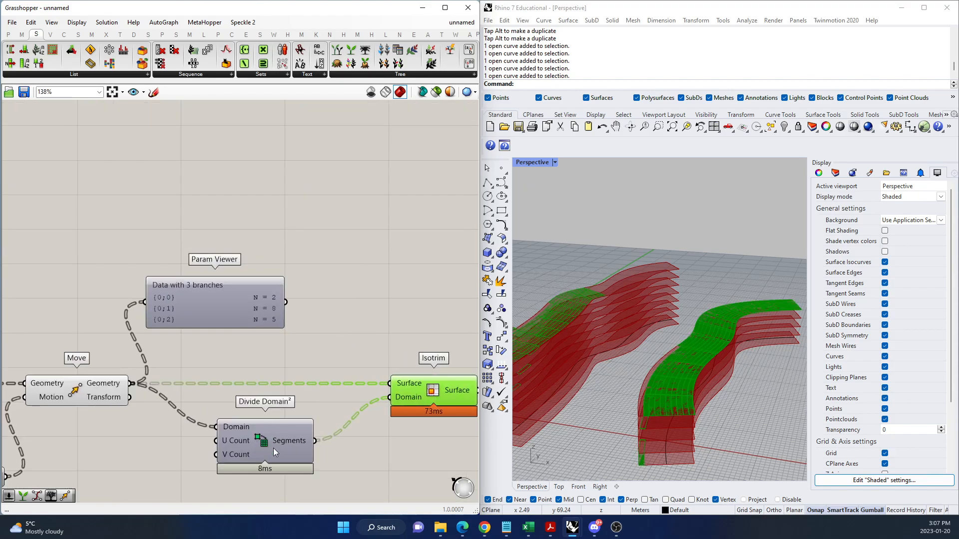
{"action": "left_click_drag", "start_coordinate": [279, 448], "coordinate": [264, 445]}
{"action": "left_click", "coordinate": [210, 308]}
{"action": "double_click", "coordinate": [210, 309]}
{"action": "scroll", "coordinate": [215, 314], "scroll_direction": "up", "scroll_amount": 3}
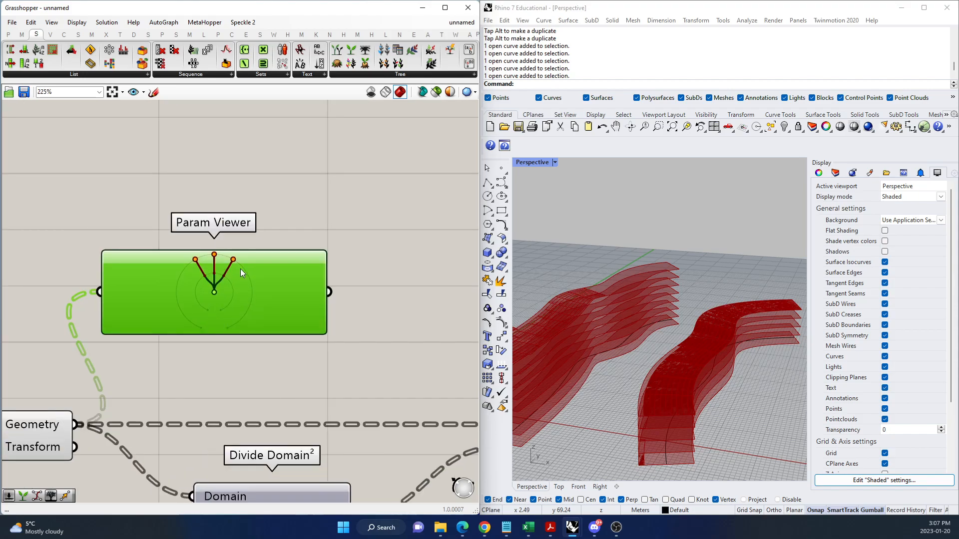
Connect the Divide Domain² Segments output to a new Param Viewer showing the tree diagram, enlarged and placed below Isotrim.
{"action": "scroll", "coordinate": [244, 280], "scroll_direction": "down", "scroll_amount": 3}
{"action": "double_click", "coordinate": [361, 322]}
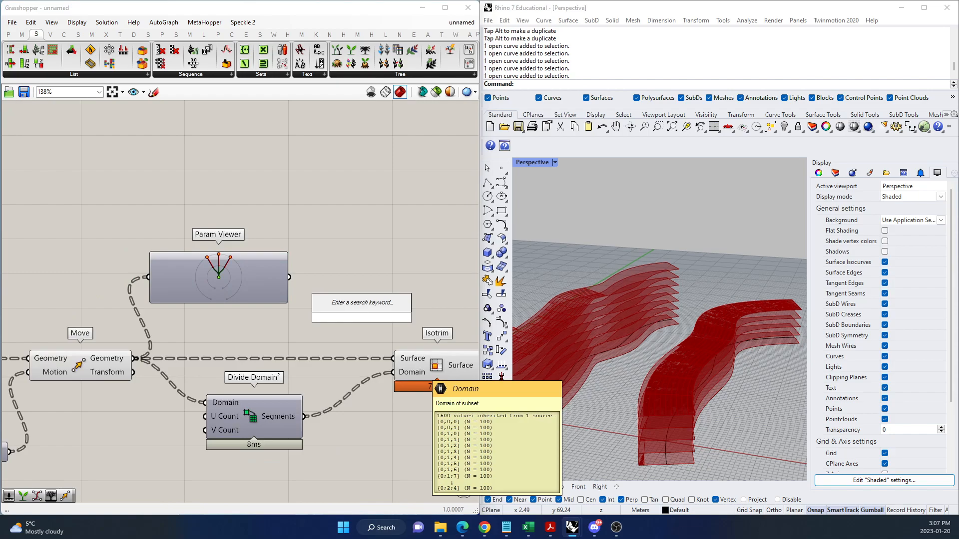
{"action": "type", "text": "PARAM VIEWE"}
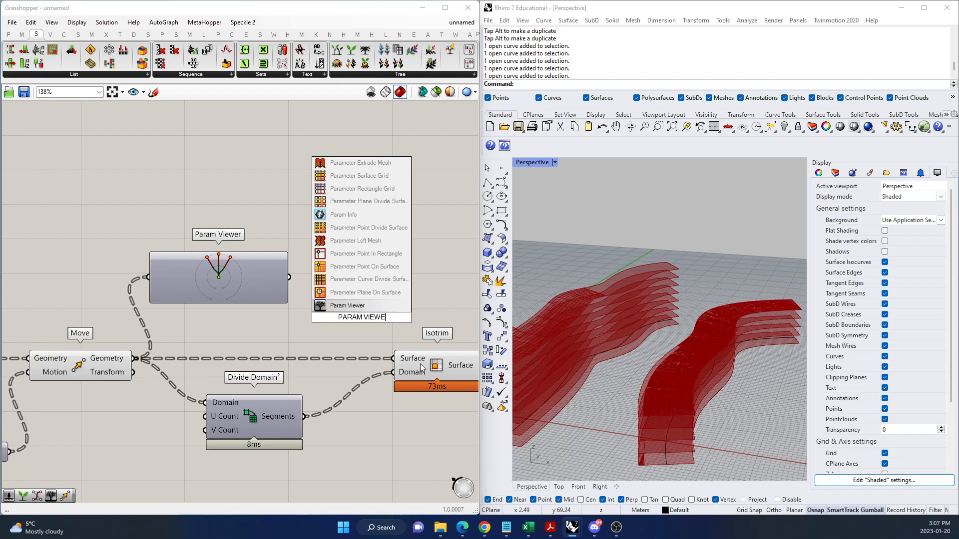
{"action": "left_click", "coordinate": [375, 304]}
{"action": "left_click_drag", "start_coordinate": [304, 416], "coordinate": [292, 317]}
{"action": "double_click", "coordinate": [364, 270]}
{"action": "left_click_drag", "start_coordinate": [361, 323], "coordinate": [407, 481]}
{"action": "scroll", "coordinate": [113, 328], "scroll_direction": "down", "scroll_amount": 3}
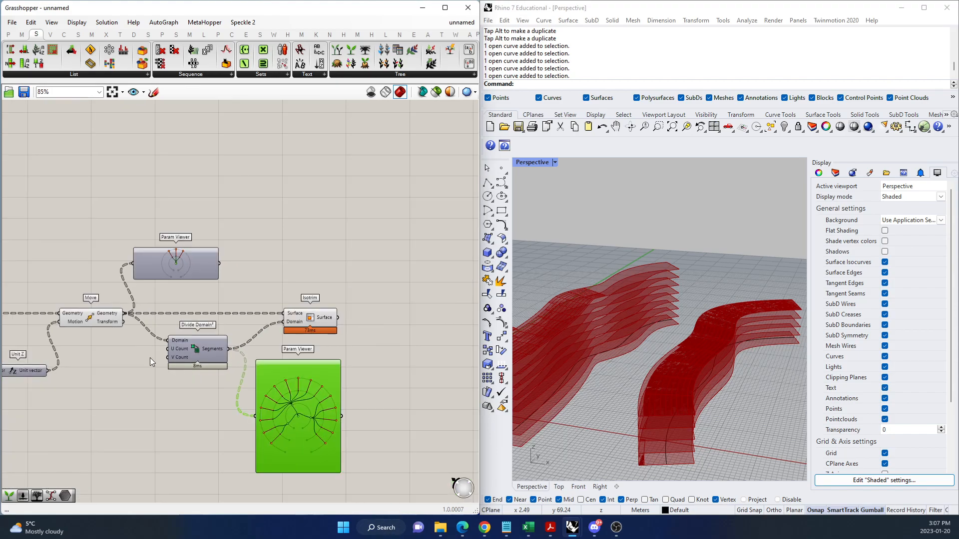
Switch the Param Viewers for Move's geometry and the Divide Domain² segments from tree diagrams back to branch lists.
{"action": "scroll", "coordinate": [149, 357], "scroll_direction": "up", "scroll_amount": 3}
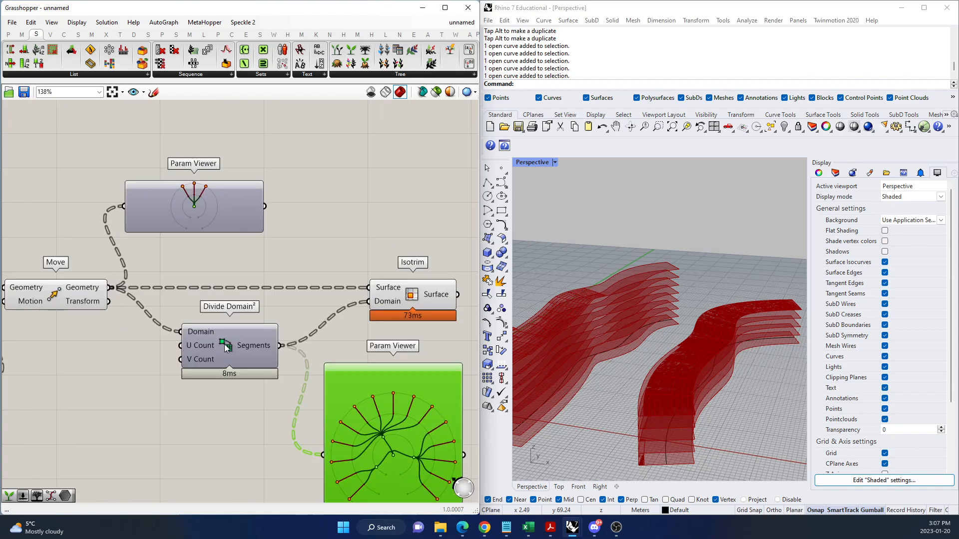
{"action": "scroll", "coordinate": [274, 366], "scroll_direction": "down", "scroll_amount": 3}
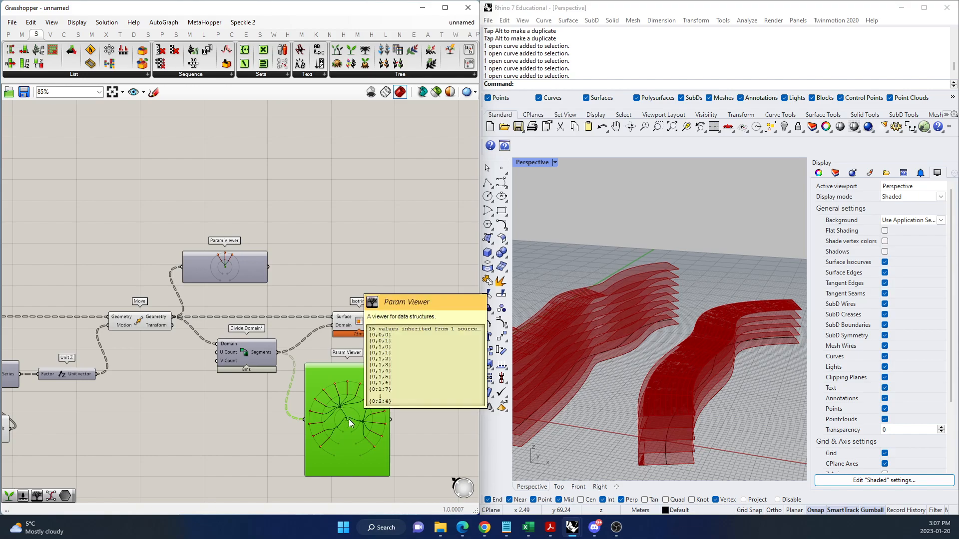
{"action": "scroll", "coordinate": [198, 282], "scroll_direction": "up", "scroll_amount": 3}
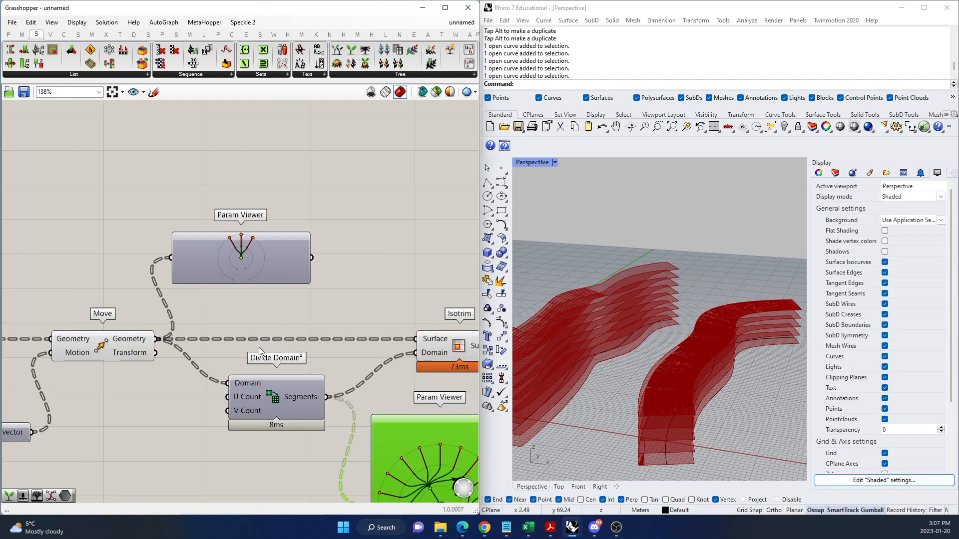
{"action": "double_click", "coordinate": [271, 263]}
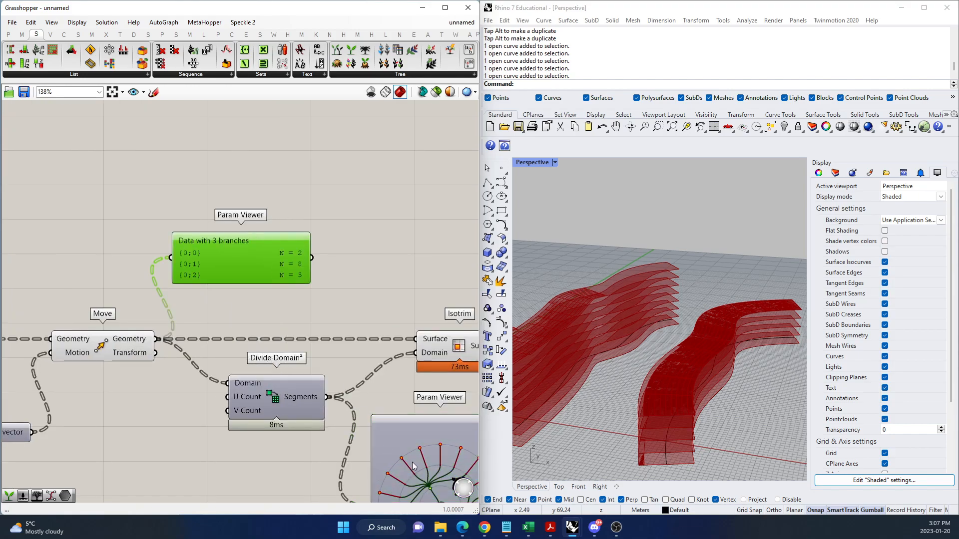
{"action": "double_click", "coordinate": [408, 430]}
{"action": "left_click_drag", "start_coordinate": [433, 452], "coordinate": [424, 450]}
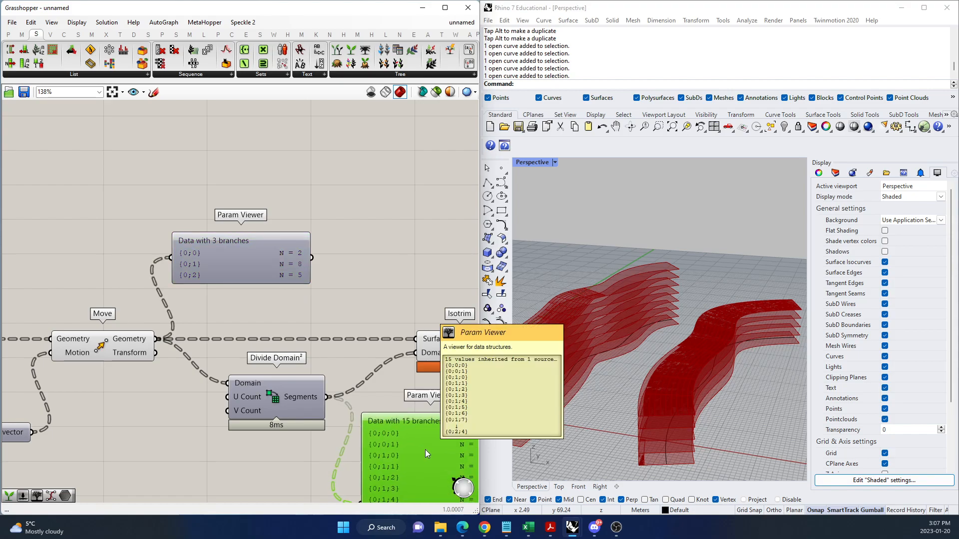
{"action": "scroll", "coordinate": [403, 421], "scroll_direction": "down", "scroll_amount": 4}
{"action": "scroll", "coordinate": [335, 382], "scroll_direction": "up", "scroll_amount": 3}
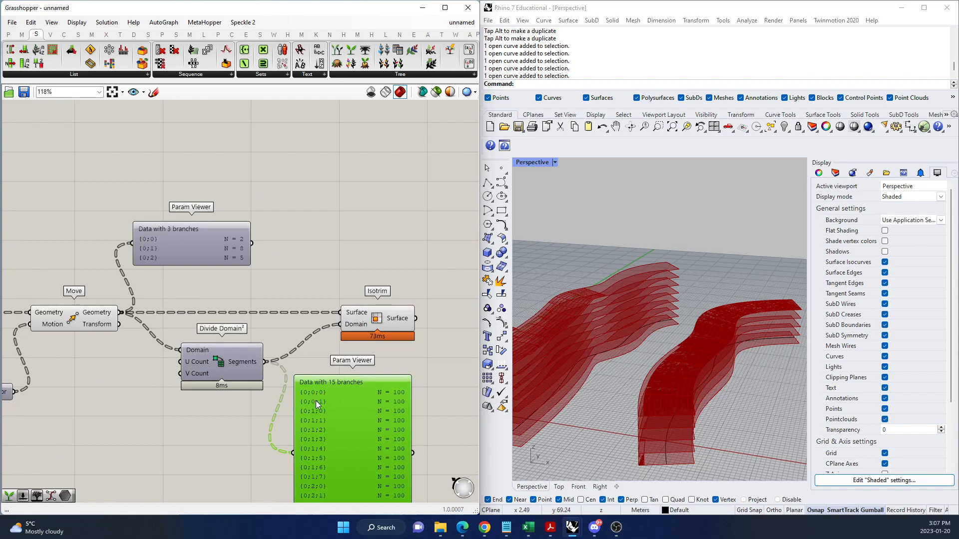
Examine the branch paths and item counts of Move's geometry in the upper Param Viewer.
{"action": "scroll", "coordinate": [155, 241], "scroll_direction": "up", "scroll_amount": 4}
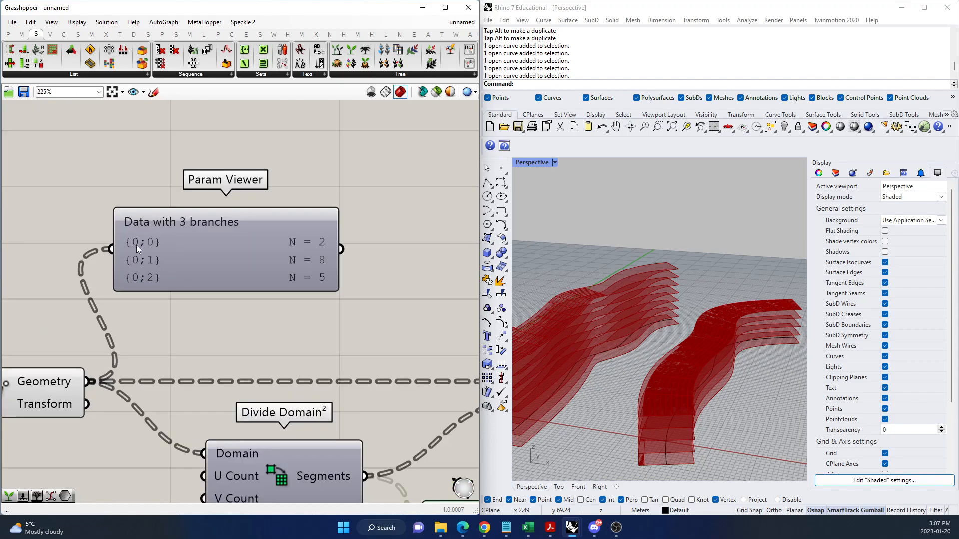
{"action": "scroll", "coordinate": [139, 315], "scroll_direction": "down", "scroll_amount": 3}
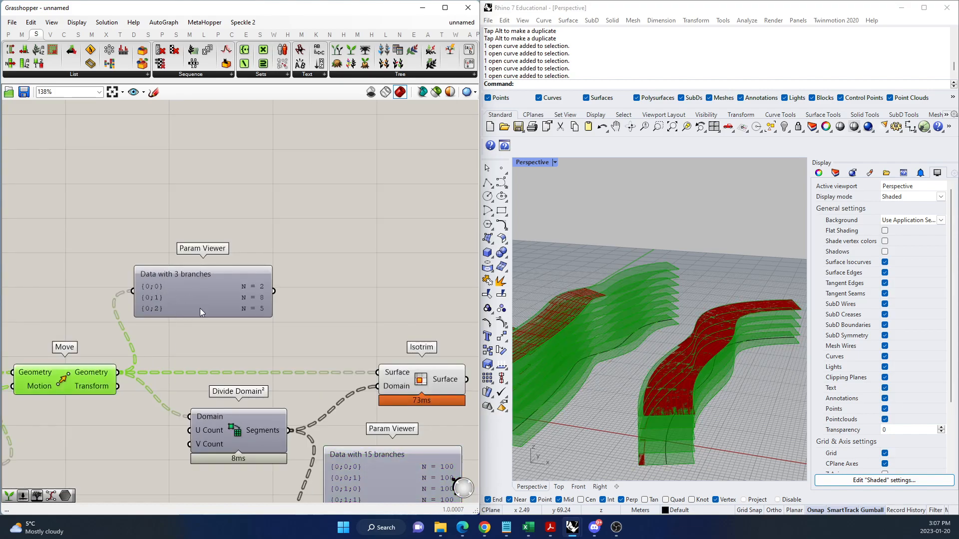
{"action": "scroll", "coordinate": [220, 309], "scroll_direction": "down", "scroll_amount": 2}
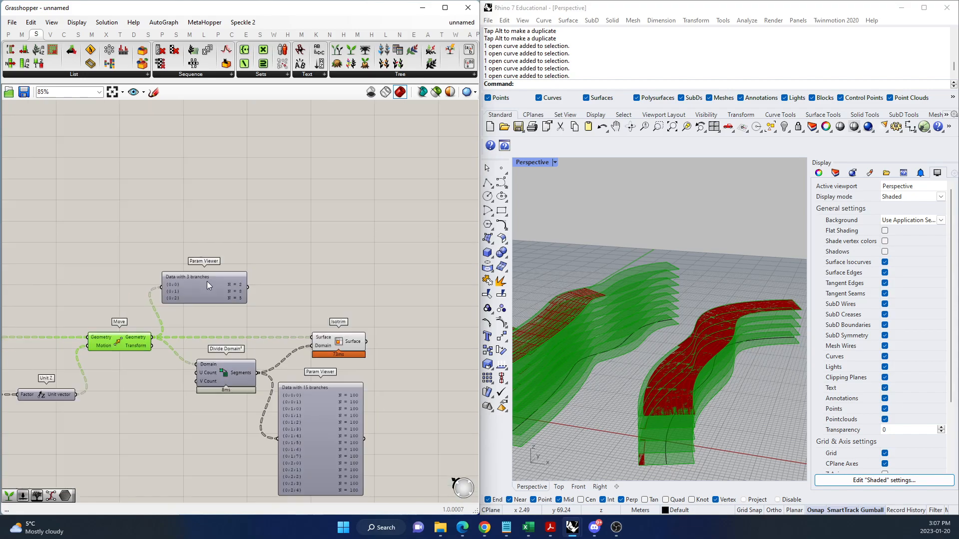
{"action": "scroll", "coordinate": [206, 295], "scroll_direction": "up", "scroll_amount": 2}
{"action": "scroll", "coordinate": [141, 286], "scroll_direction": "up", "scroll_amount": 2}
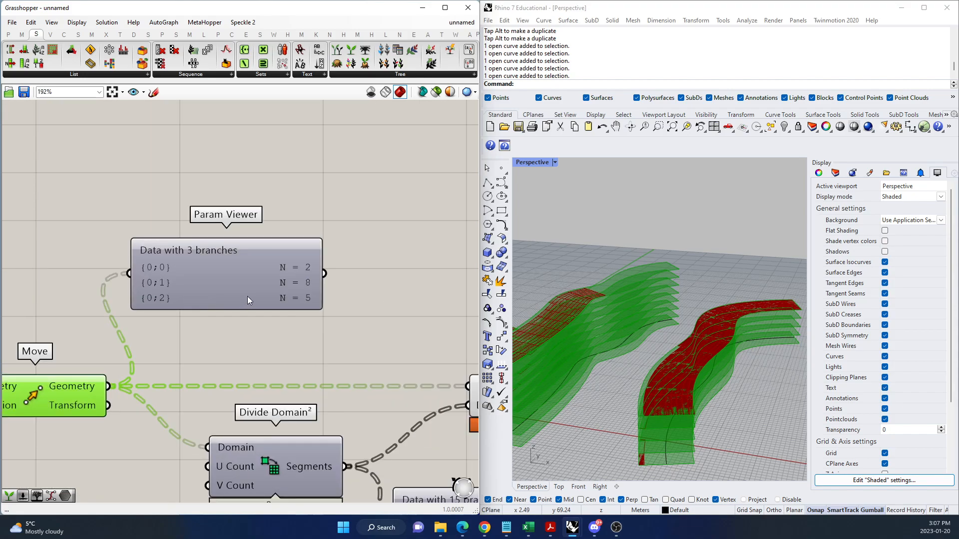
{"action": "left_click", "coordinate": [234, 289]}
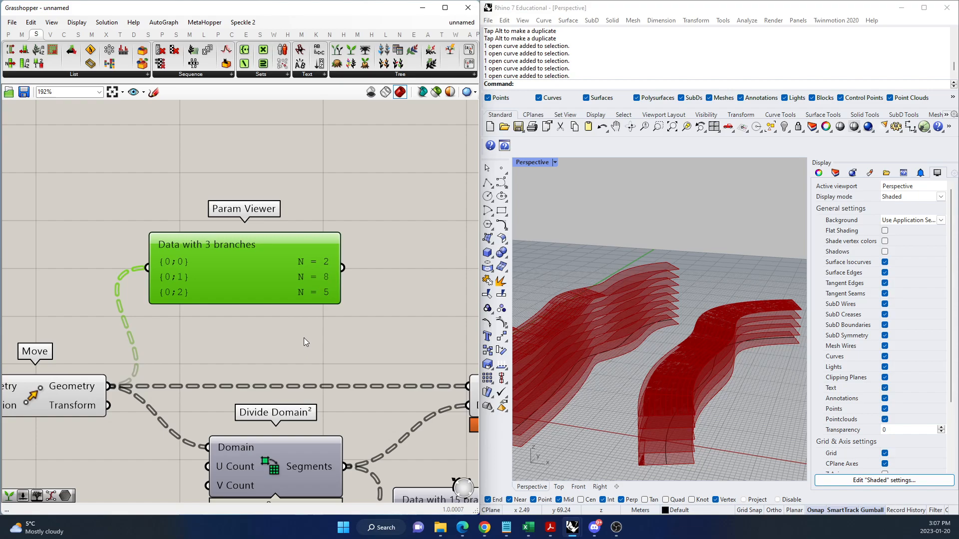
{"action": "scroll", "coordinate": [264, 269], "scroll_direction": "down", "scroll_amount": 2}
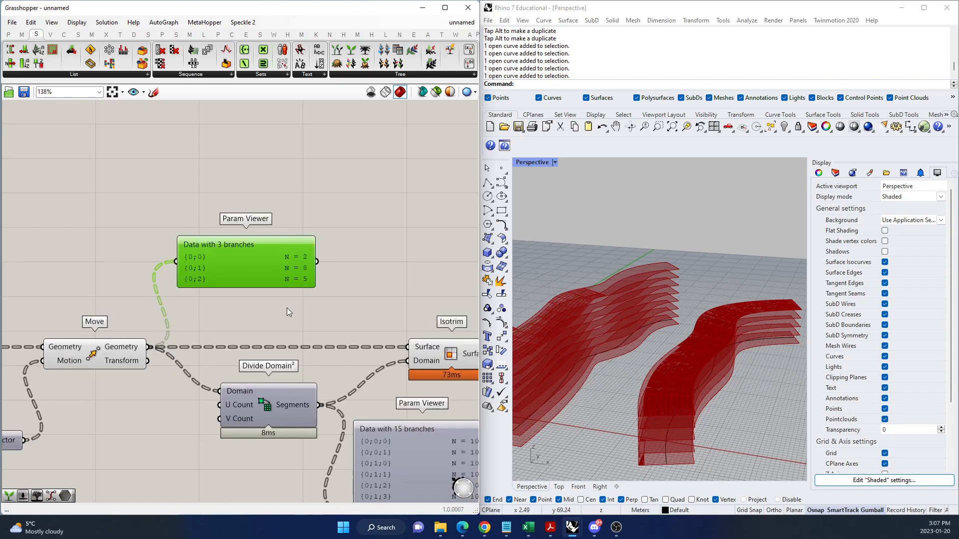
{"action": "scroll", "coordinate": [257, 292], "scroll_direction": "down", "scroll_amount": 3}
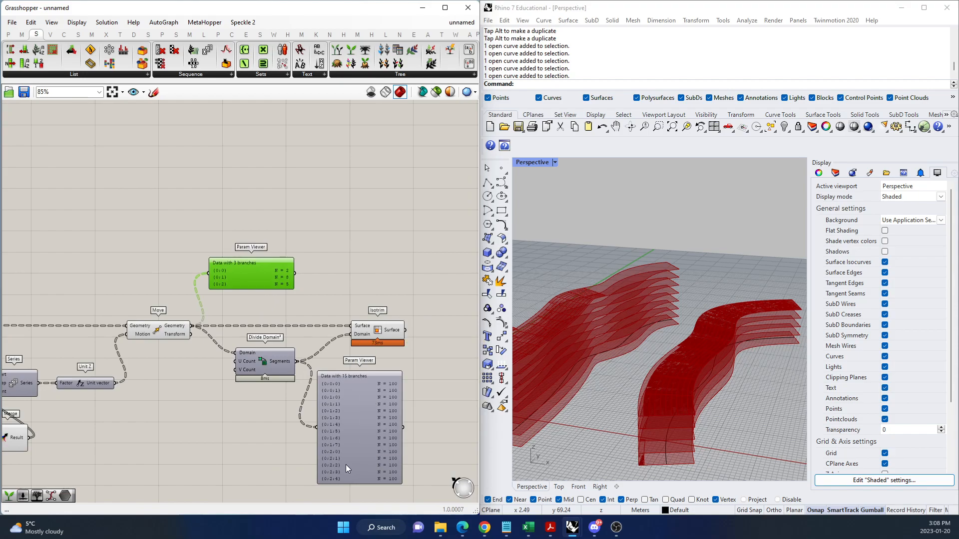
Compare the Divide Domain² segments' branch list with Move's branch list and the stacked surfaces in the Rhino viewport.
{"action": "scroll", "coordinate": [344, 456], "scroll_direction": "up", "scroll_amount": 2}
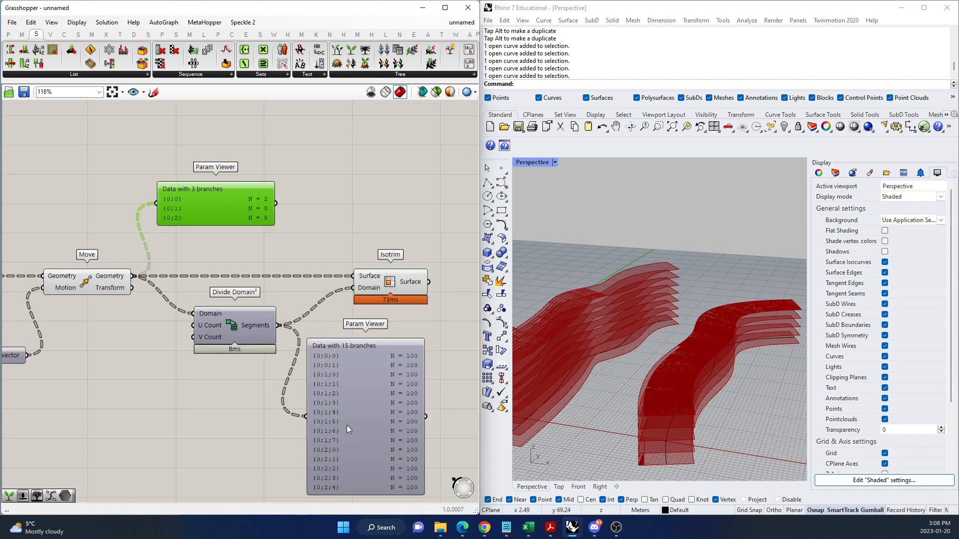
{"action": "scroll", "coordinate": [356, 382], "scroll_direction": "down", "scroll_amount": 2}
{"action": "scroll", "coordinate": [266, 292], "scroll_direction": "up", "scroll_amount": 4}
{"action": "left_click", "coordinate": [275, 389]}
{"action": "scroll", "coordinate": [201, 377], "scroll_direction": "down", "scroll_amount": 4}
{"action": "scroll", "coordinate": [327, 409], "scroll_direction": "up", "scroll_amount": 5}
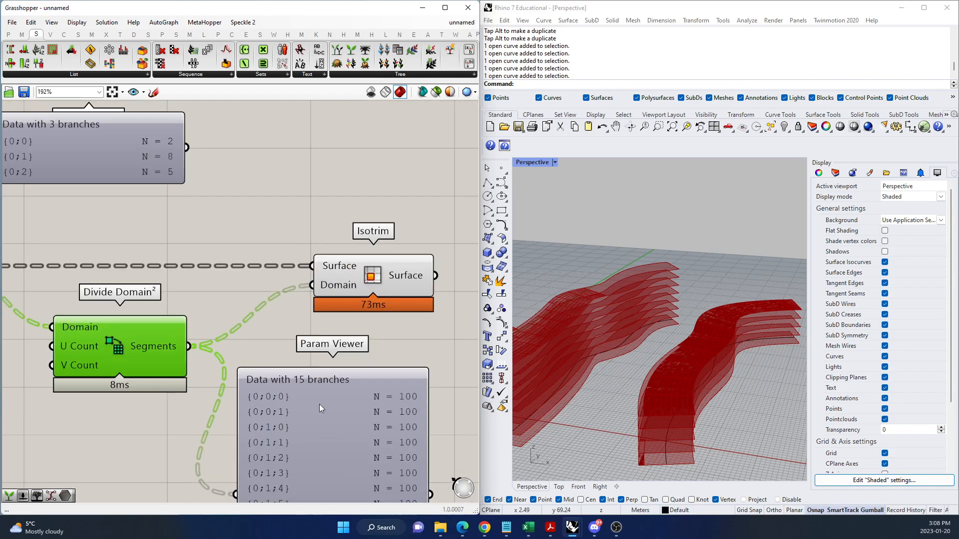
{"action": "scroll", "coordinate": [238, 329], "scroll_direction": "down", "scroll_amount": 3}
{"action": "scroll", "coordinate": [280, 382], "scroll_direction": "up", "scroll_amount": 2}
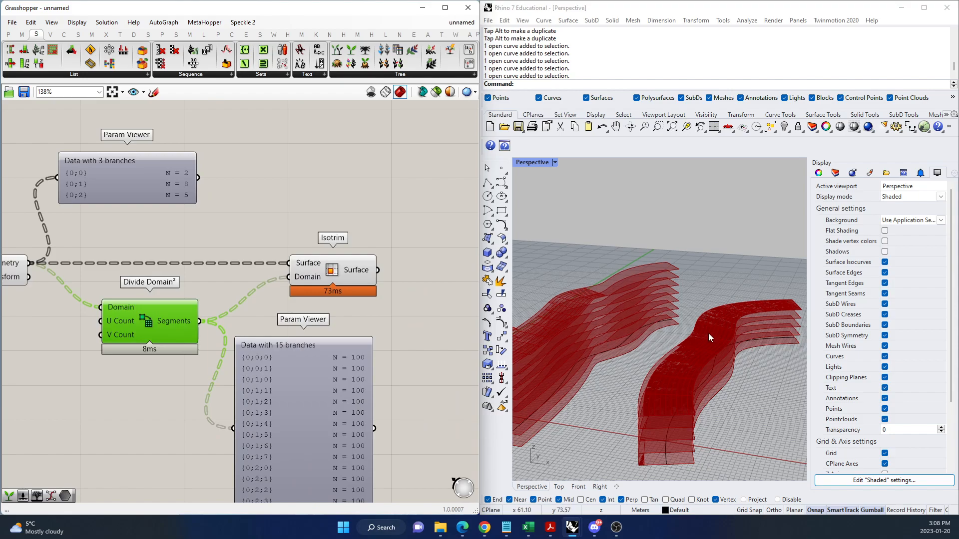
{"action": "scroll", "coordinate": [708, 333], "scroll_direction": "down", "scroll_amount": 5}
{"action": "right_click_drag", "start_coordinate": [679, 322], "coordinate": [655, 344]}
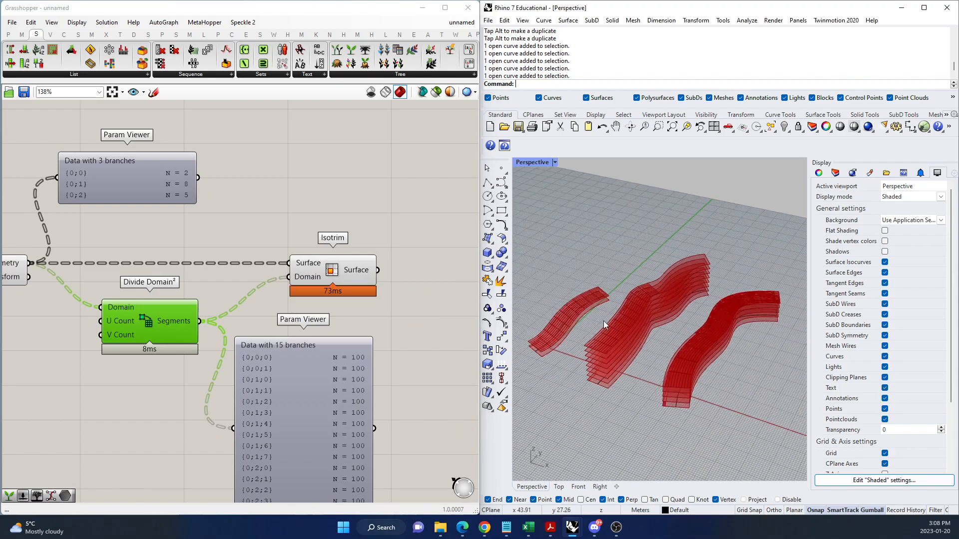
{"action": "left_click", "coordinate": [106, 185]}
{"action": "left_click", "coordinate": [292, 364]}
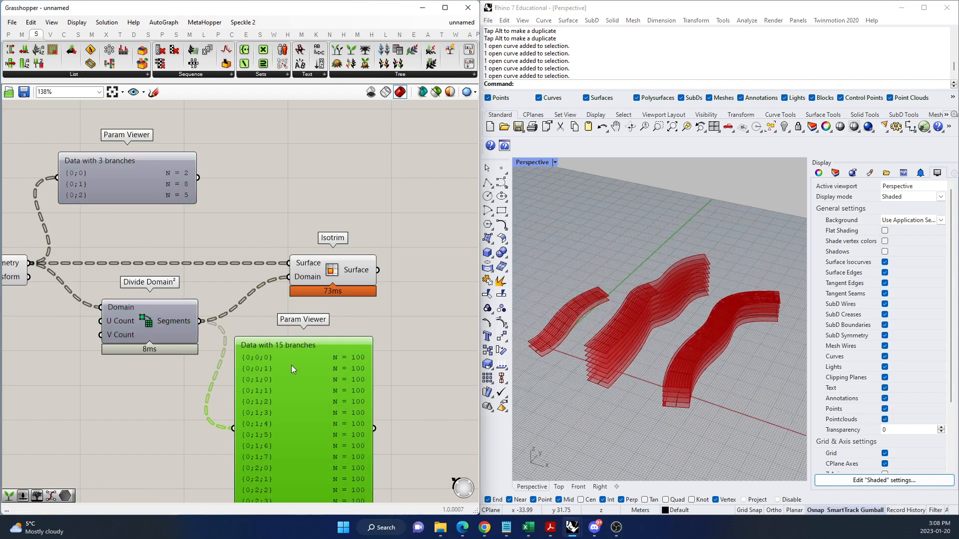
Add a Graft Tree component above Divide Domain² and connect Move's Geometry output to its Tree input.
{"action": "double_click", "coordinate": [161, 217]}
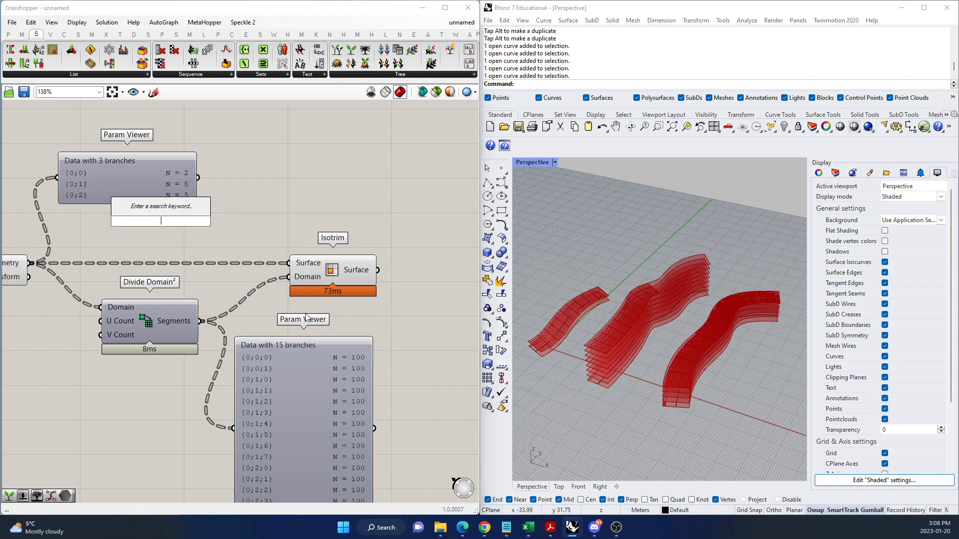
{"action": "type", "text": "GRAFT"}
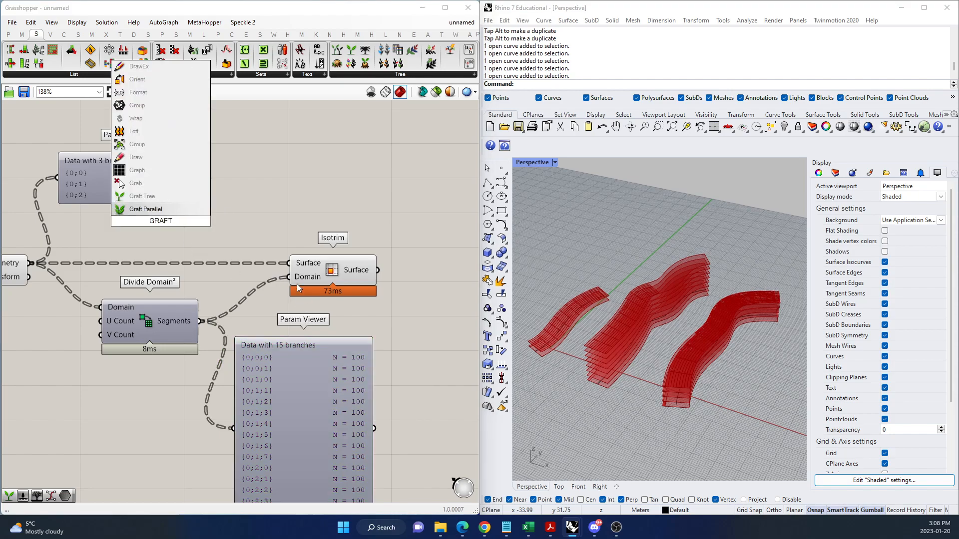
{"action": "left_click", "coordinate": [167, 209]}
{"action": "scroll", "coordinate": [80, 243], "scroll_direction": "down", "scroll_amount": 2}
{"action": "scroll", "coordinate": [116, 270], "scroll_direction": "up", "scroll_amount": 3}
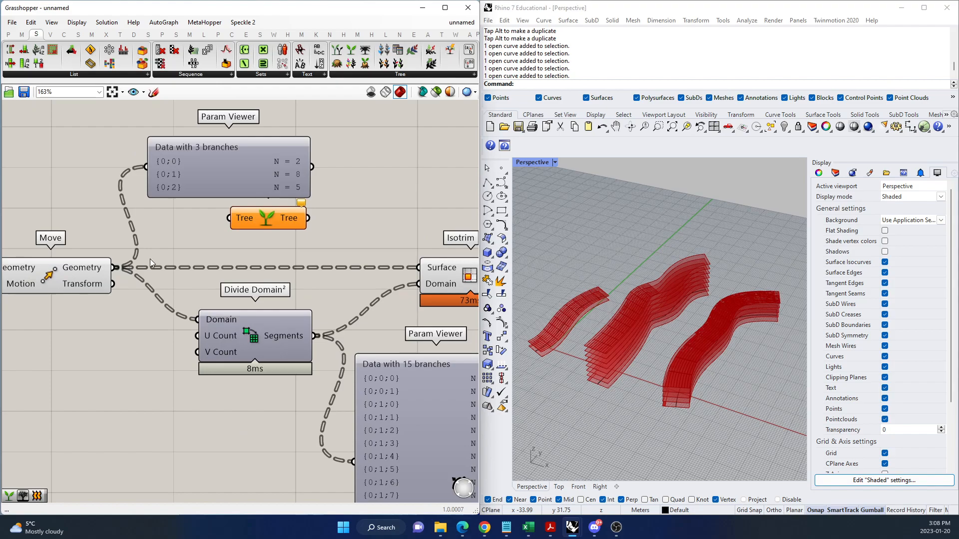
{"action": "left_click_drag", "start_coordinate": [116, 268], "coordinate": [230, 217]}
Connect Graft Tree's output to the upper Param Viewer and reposition Graft Tree above the Move-Isotrim wire.
{"action": "mouse_move", "coordinate": [308, 217]}
{"action": "left_mouse_down"}
{"action": "mouse_move", "coordinate": [169, 176]}
{"action": "mouse_move", "coordinate": [315, 159]}
{"action": "left_mouse_up"}
{"action": "scroll", "coordinate": [190, 187], "scroll_direction": "down", "scroll_amount": 3}
{"action": "scroll", "coordinate": [244, 172], "scroll_direction": "up", "scroll_amount": 5}
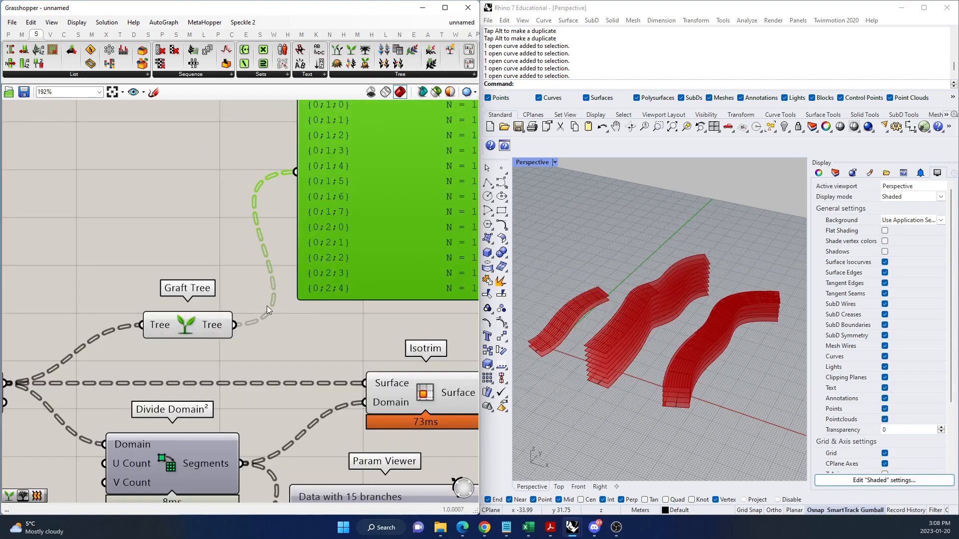
{"action": "scroll", "coordinate": [266, 306], "scroll_direction": "down", "scroll_amount": 3}
{"action": "left_click_drag", "start_coordinate": [218, 317], "coordinate": [156, 277]}
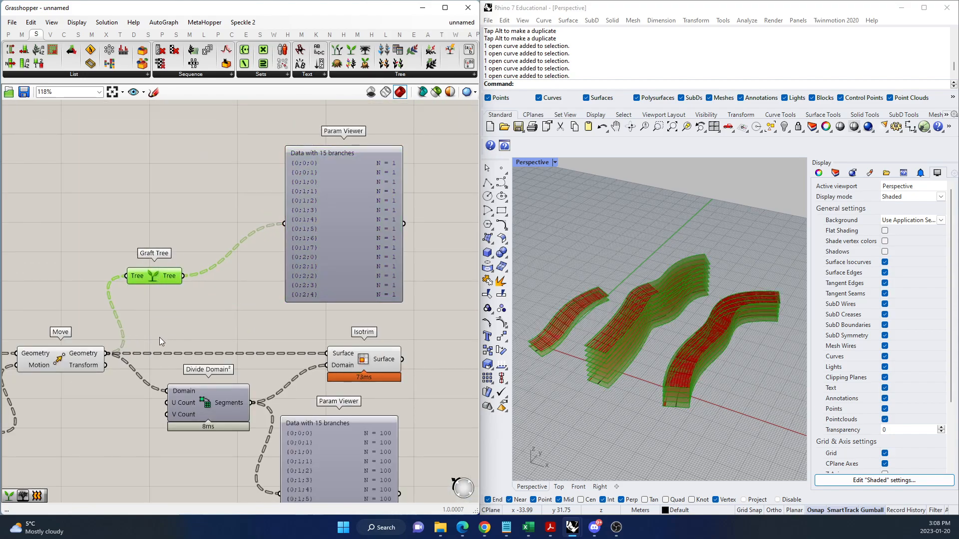
Feed the upper Param Viewer directly from Move's Geometry and compare the ungrafted branches with the Divide Domain² segments' branches.
{"action": "left_click_drag", "start_coordinate": [109, 353], "coordinate": [284, 223]}
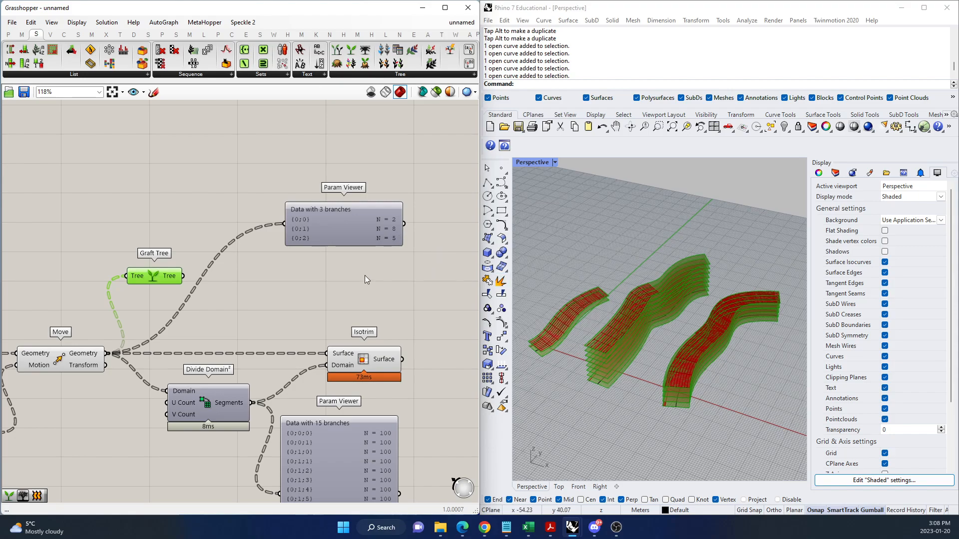
{"action": "scroll", "coordinate": [228, 338], "scroll_direction": "down", "scroll_amount": 4}
{"action": "scroll", "coordinate": [265, 428], "scroll_direction": "up", "scroll_amount": 5}
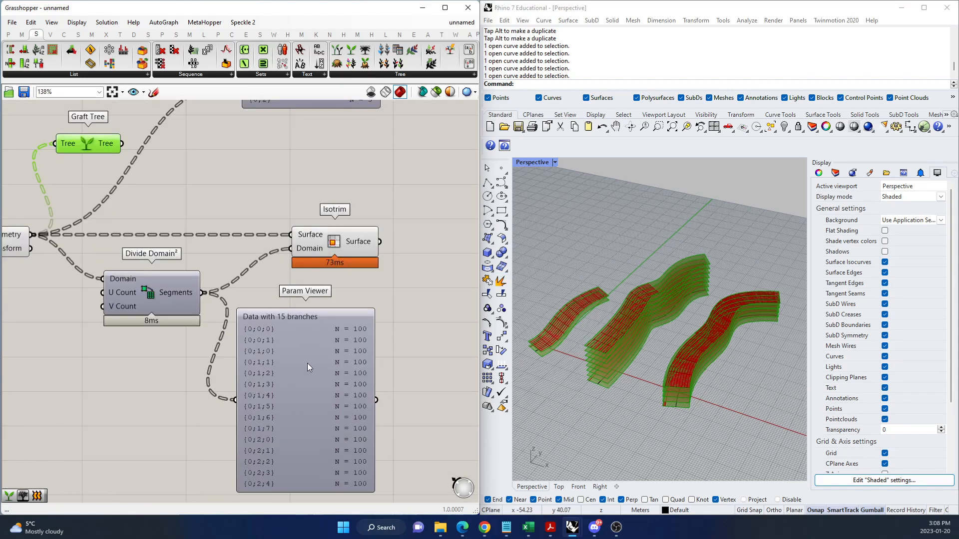
{"action": "left_click", "coordinate": [293, 357]}
{"action": "scroll", "coordinate": [305, 394], "scroll_direction": "down", "scroll_amount": 3}
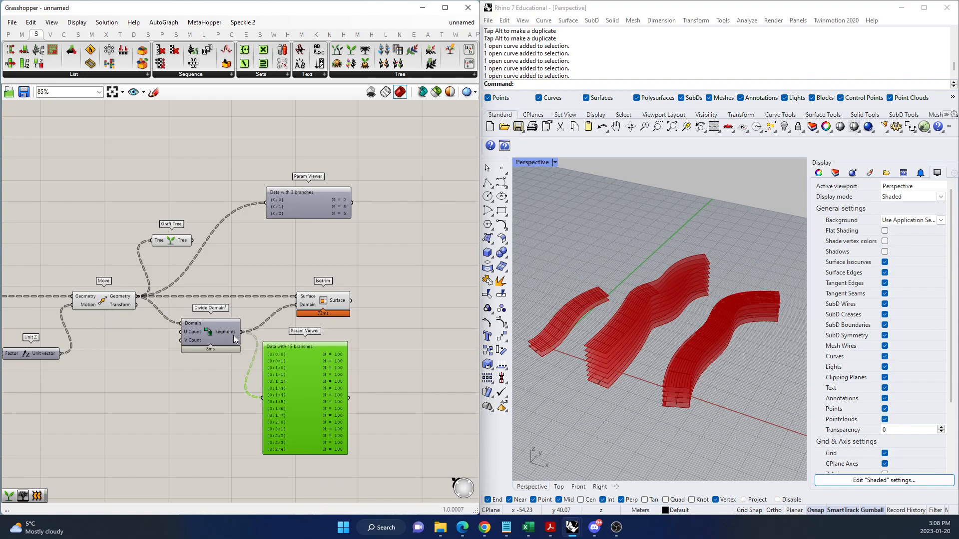
{"action": "scroll", "coordinate": [227, 262], "scroll_direction": "up", "scroll_amount": 5}
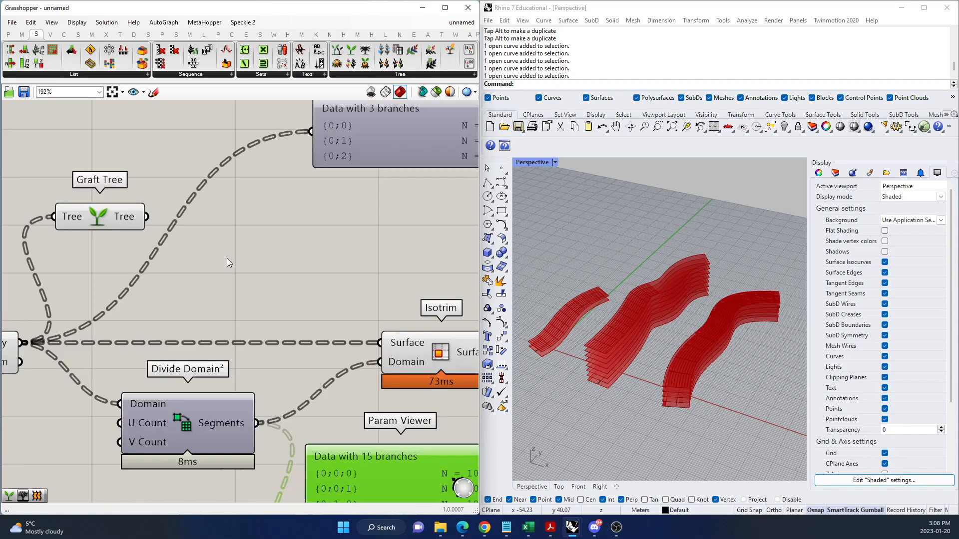
{"action": "scroll", "coordinate": [227, 262], "scroll_direction": "down", "scroll_amount": 5}
{"action": "left_click", "coordinate": [172, 284]}
{"action": "scroll", "coordinate": [278, 219], "scroll_direction": "up", "scroll_amount": 8}
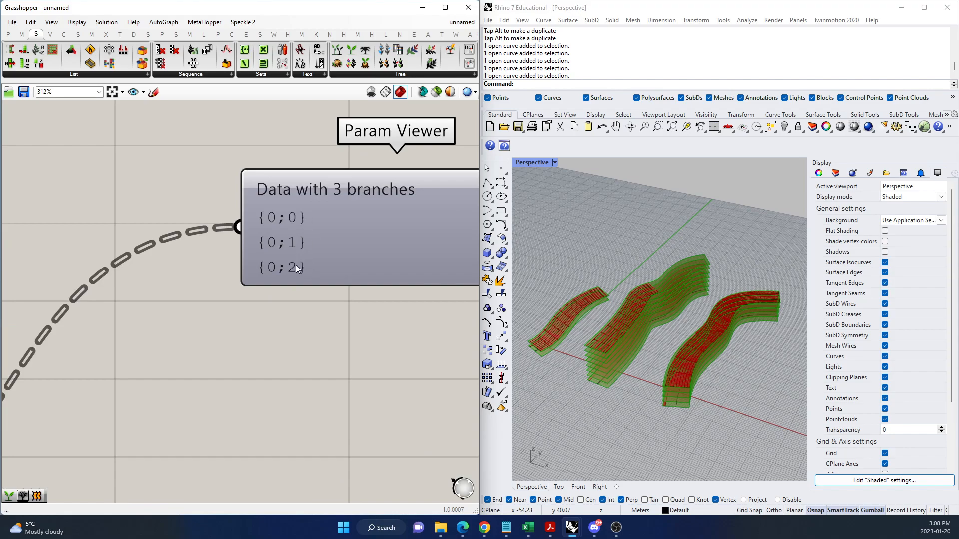
{"action": "scroll", "coordinate": [290, 232], "scroll_direction": "down", "scroll_amount": 4}
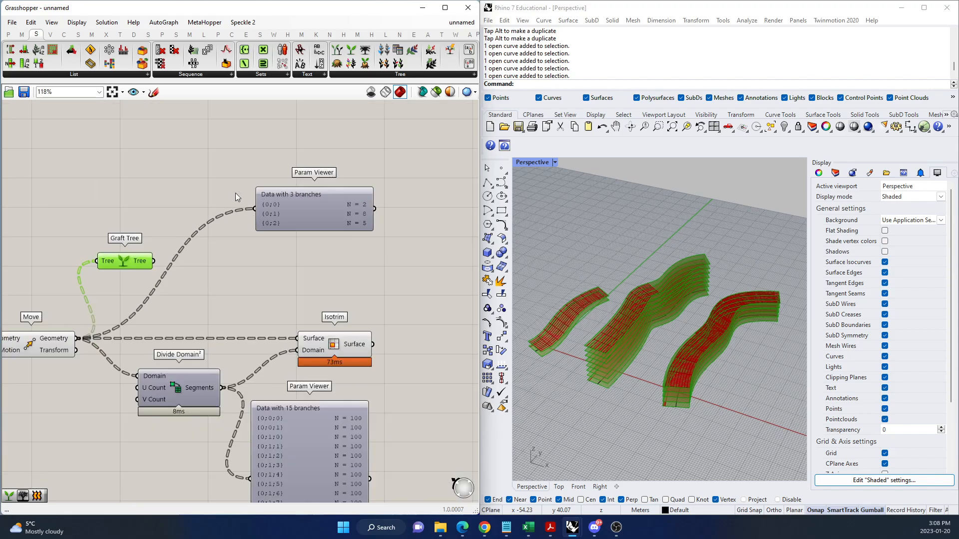
Reconnect Graft Tree's output to the upper Param Viewer in place of Move's Geometry.
{"action": "mouse_move", "coordinate": [100, 293]}
{"action": "left_mouse_down"}
{"action": "mouse_move", "coordinate": [129, 219]}
{"action": "mouse_move", "coordinate": [261, 214]}
{"action": "left_mouse_up"}
{"action": "scroll", "coordinate": [259, 208], "scroll_direction": "down", "scroll_amount": 2}
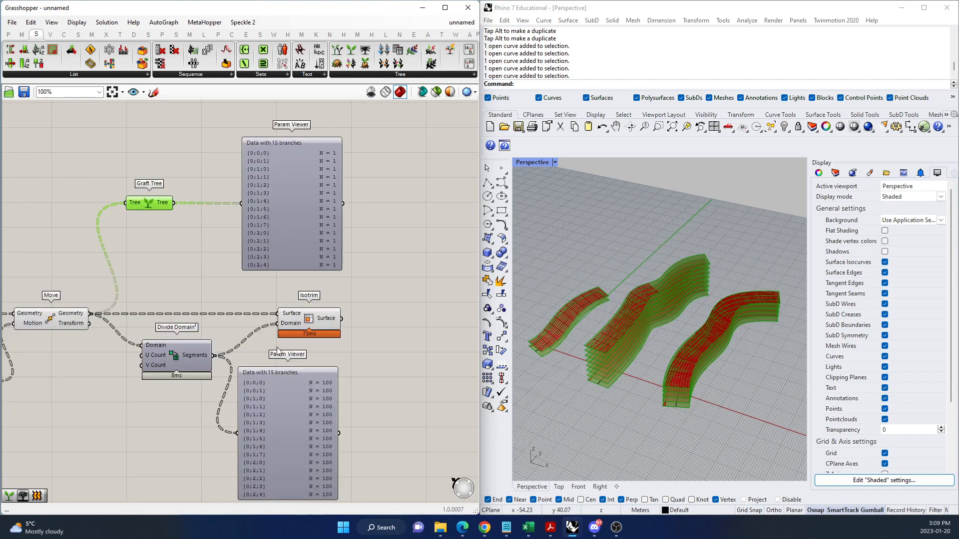
{"action": "scroll", "coordinate": [287, 251], "scroll_direction": "up", "scroll_amount": 3}
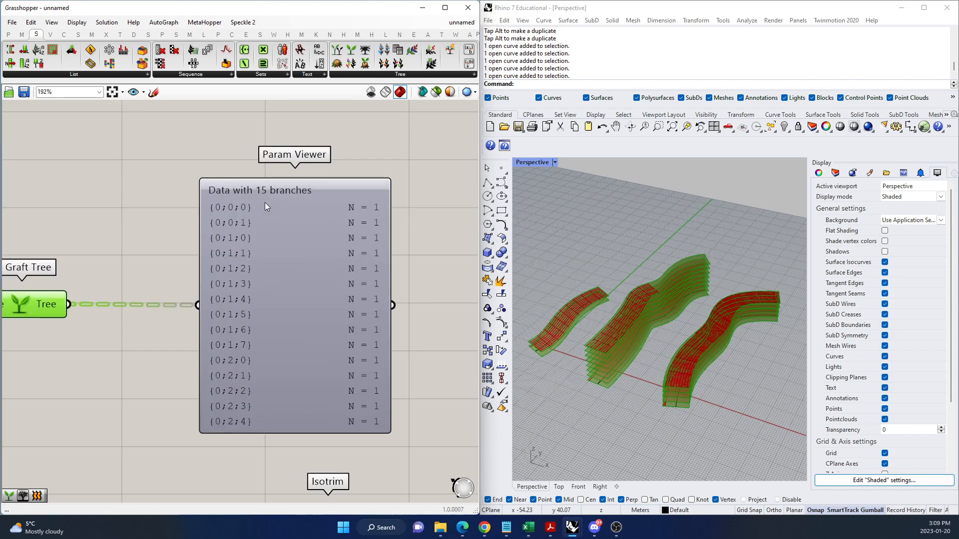
Examine the grafted geometry's branch paths and item counts, nudging its Param Viewer slightly beside Graft Tree.
{"action": "left_click", "coordinate": [297, 243]}
{"action": "scroll", "coordinate": [289, 247], "scroll_direction": "down", "scroll_amount": 3}
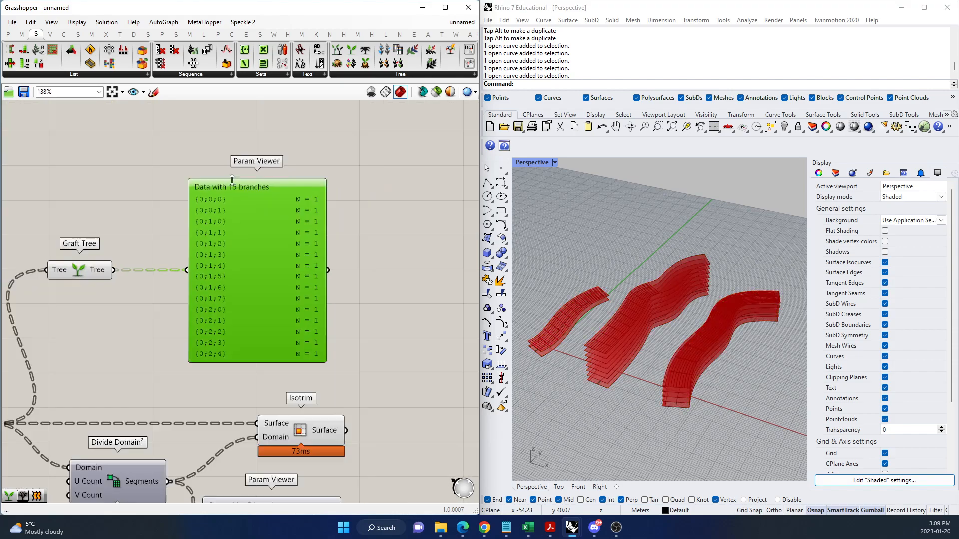
{"action": "left_click_drag", "start_coordinate": [244, 300], "coordinate": [233, 303]}
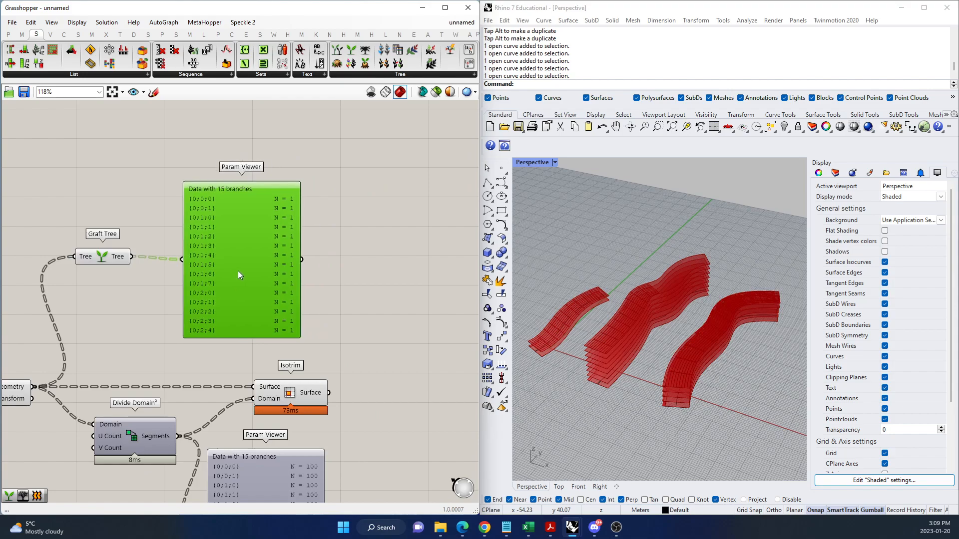
{"action": "scroll", "coordinate": [205, 330], "scroll_direction": "up", "scroll_amount": 1}
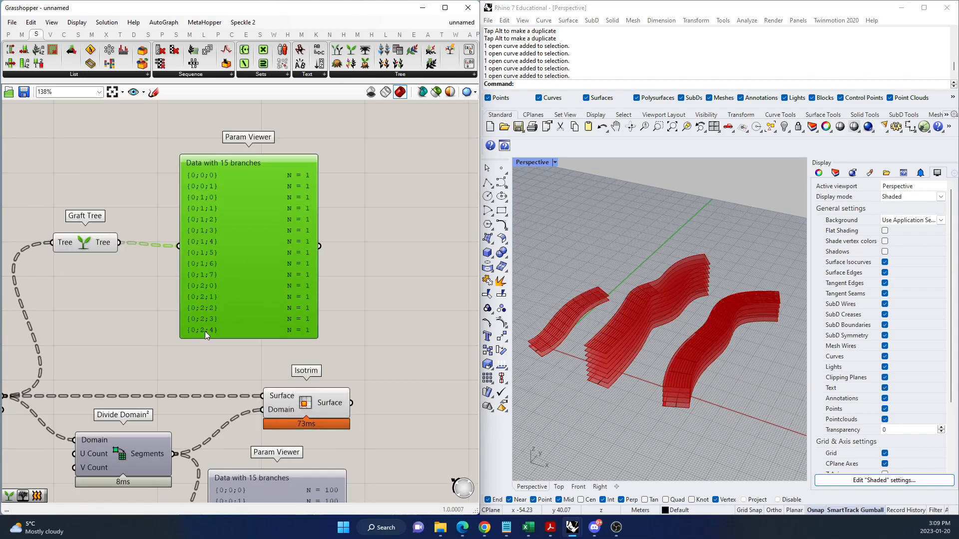
{"action": "left_click_drag", "start_coordinate": [262, 290], "coordinate": [282, 293]}
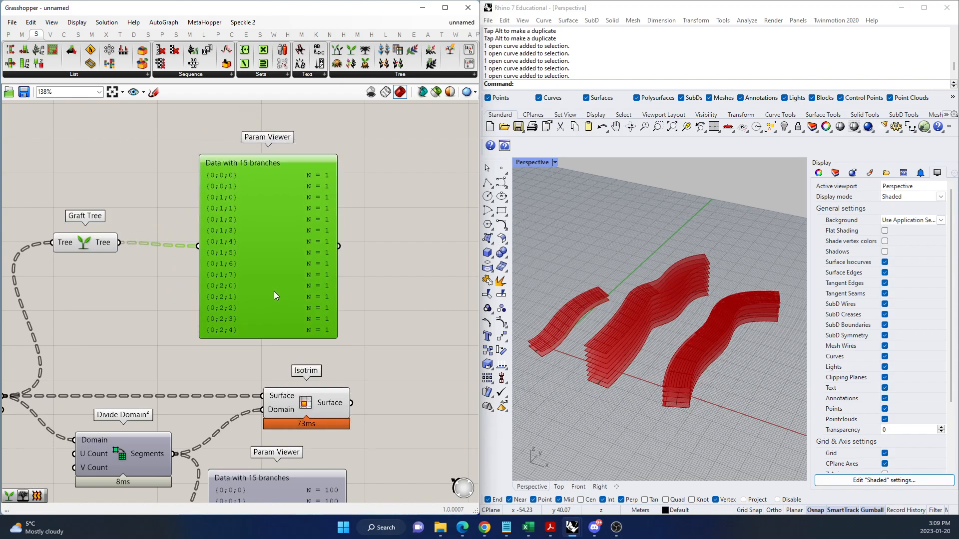
Feed Graft Tree's output into Isotrim's Surface input in place of Move's Geometry.
{"action": "scroll", "coordinate": [253, 247], "scroll_direction": "down", "scroll_amount": 3}
{"action": "left_click_drag", "start_coordinate": [261, 294], "coordinate": [261, 283]}
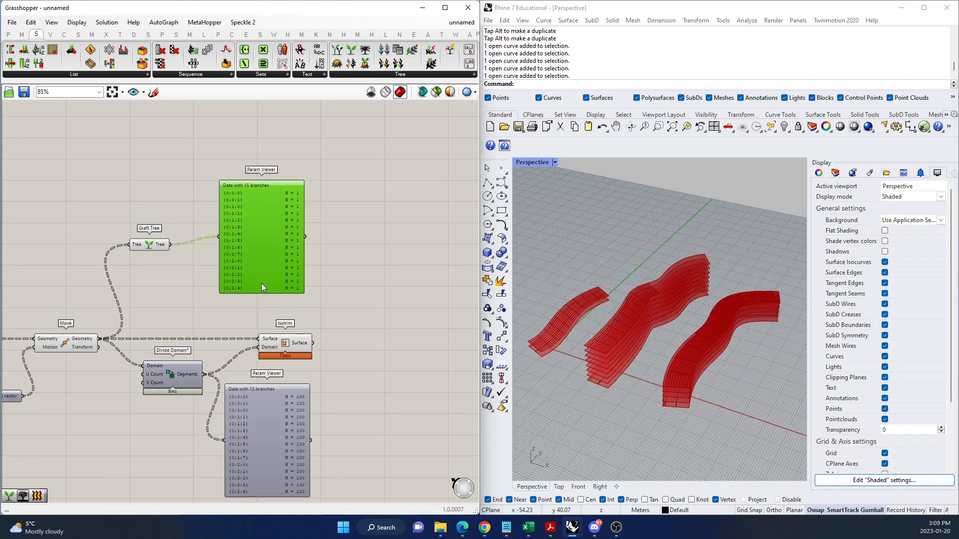
{"action": "scroll", "coordinate": [236, 322], "scroll_direction": "up", "scroll_amount": 4}
{"action": "scroll", "coordinate": [202, 309], "scroll_direction": "down", "scroll_amount": 3}
{"action": "scroll", "coordinate": [216, 375], "scroll_direction": "up", "scroll_amount": 2}
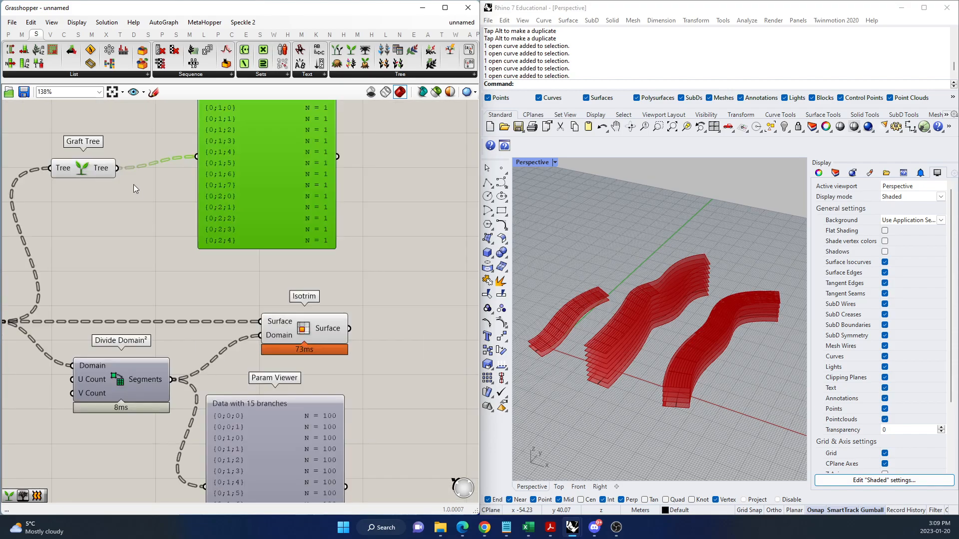
{"action": "left_click_drag", "start_coordinate": [116, 166], "coordinate": [262, 330]}
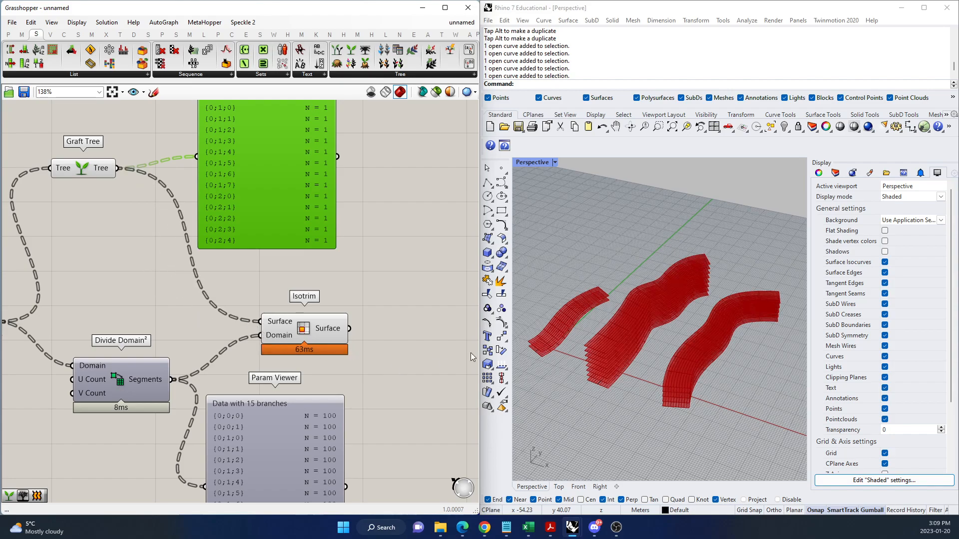
Inspect the subdivided surfaces in the perspective viewport and reposition Graft Tree in line between Move and Isotrim, above Divide Domain².
{"action": "left_click", "coordinate": [334, 339]}
{"action": "right_click_drag", "start_coordinate": [595, 362], "coordinate": [580, 339]}
{"action": "left_click_drag", "start_coordinate": [87, 163], "coordinate": [122, 317]}
{"action": "left_click", "coordinate": [214, 315]}
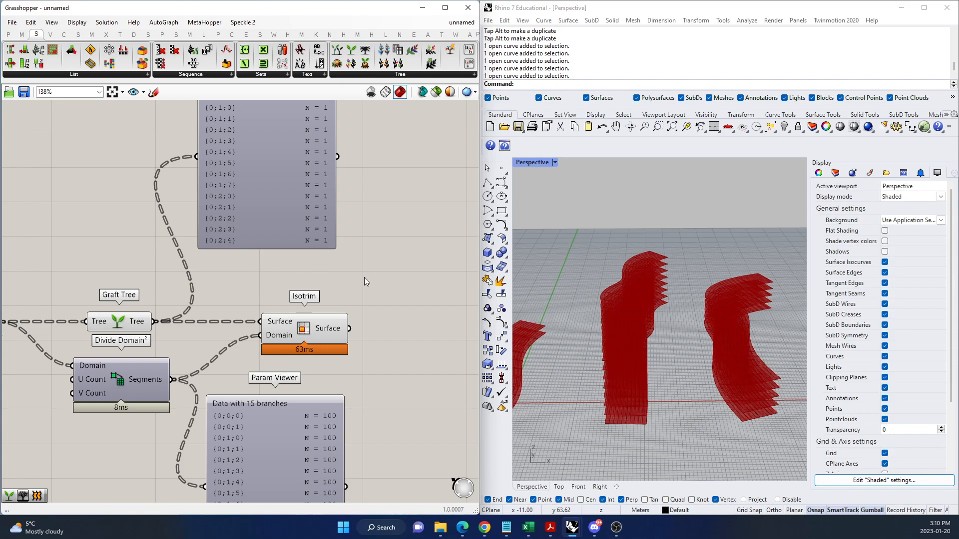
Examine the data flow from Unit Z and Move into Divide Domain², checking its Domain input and the segments' branches.
{"action": "scroll", "coordinate": [327, 417], "scroll_direction": "down", "scroll_amount": 5}
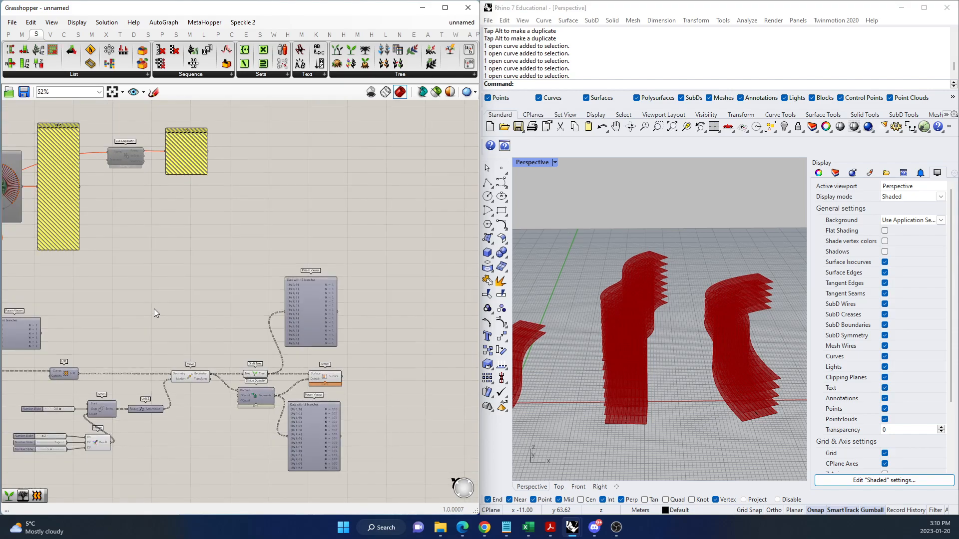
{"action": "scroll", "coordinate": [190, 405], "scroll_direction": "up", "scroll_amount": 5}
{"action": "left_click", "coordinate": [211, 263]}
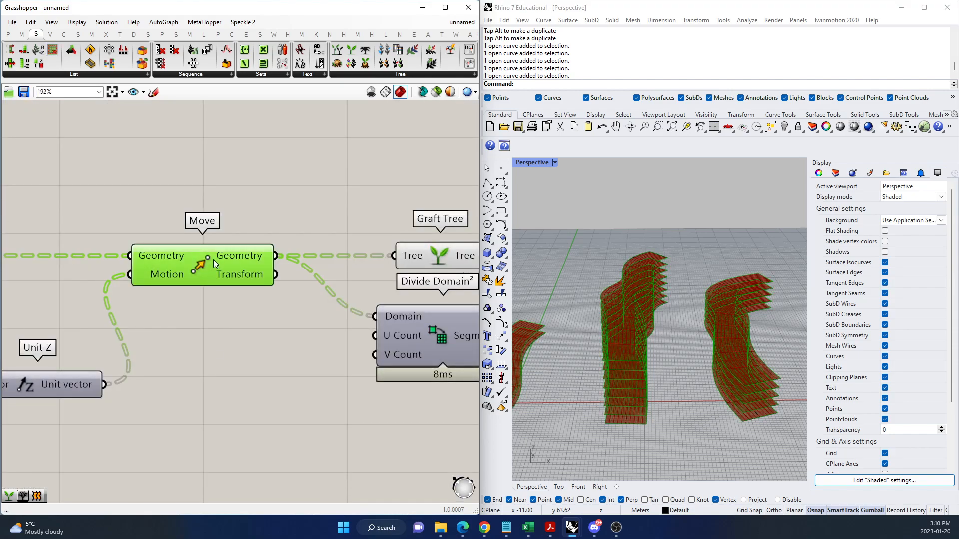
{"action": "scroll", "coordinate": [210, 267], "scroll_direction": "down", "scroll_amount": 1}
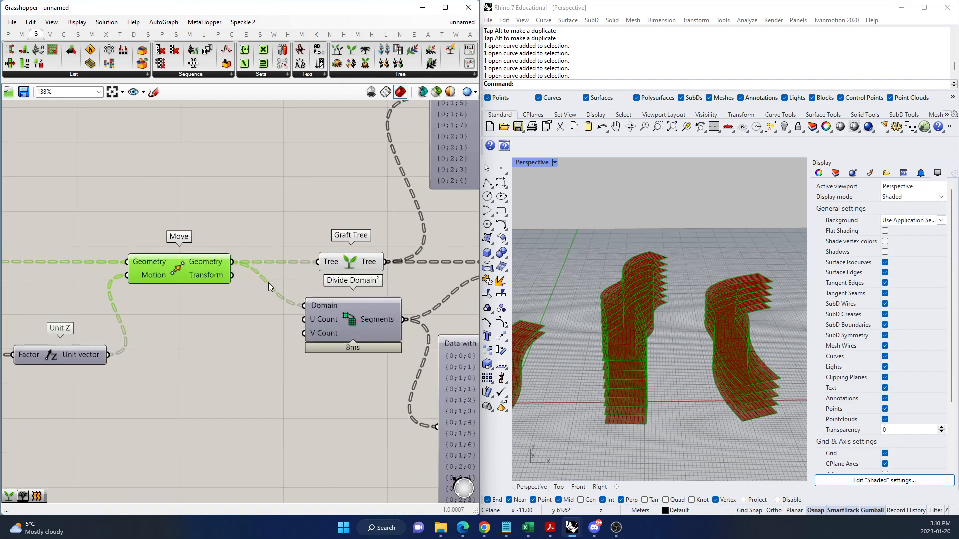
{"action": "scroll", "coordinate": [268, 283], "scroll_direction": "up", "scroll_amount": 1}
{"action": "mouse_move", "coordinate": [343, 311]}
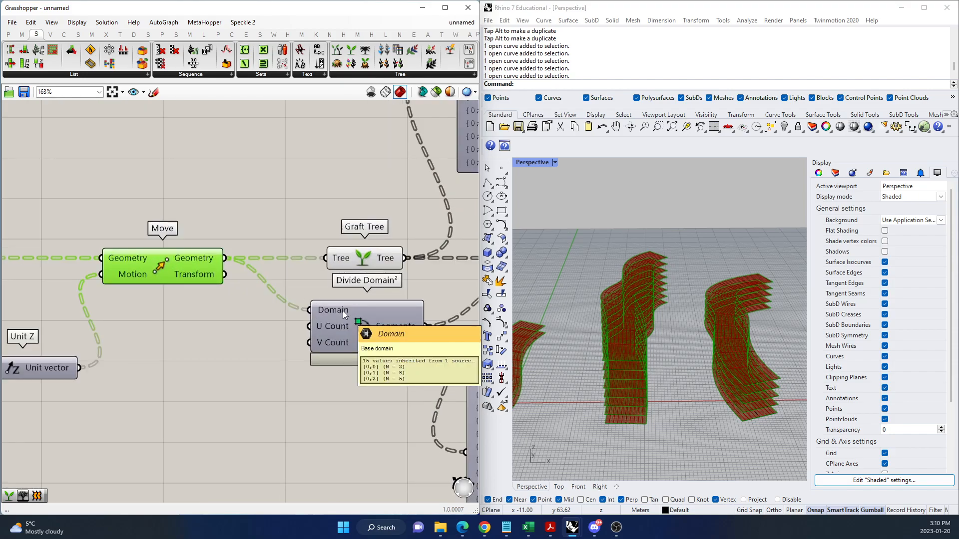
{"action": "scroll", "coordinate": [245, 331], "scroll_direction": "down", "scroll_amount": 6}
{"action": "scroll", "coordinate": [382, 379], "scroll_direction": "up", "scroll_amount": 5}
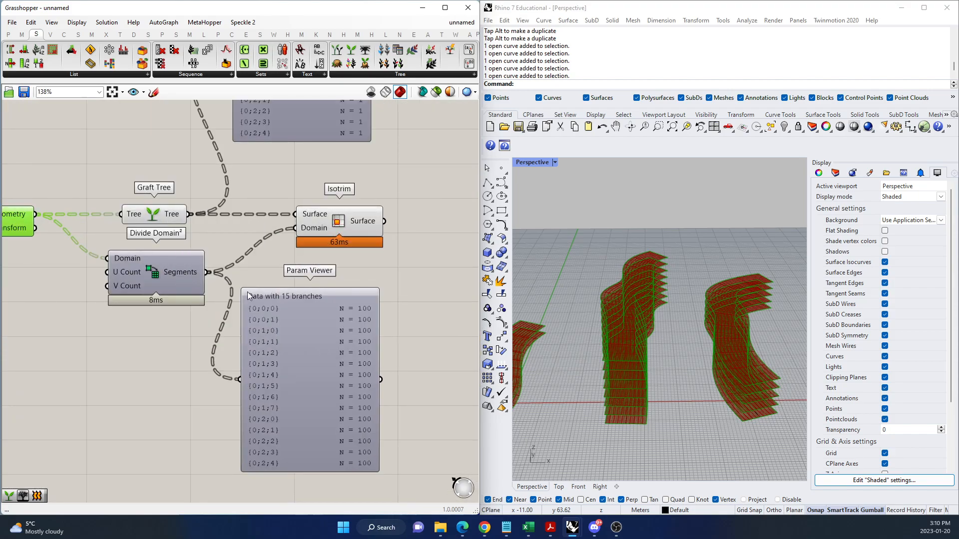
{"action": "scroll", "coordinate": [346, 301], "scroll_direction": "down", "scroll_amount": 5}
{"action": "scroll", "coordinate": [138, 291], "scroll_direction": "up", "scroll_amount": 7}
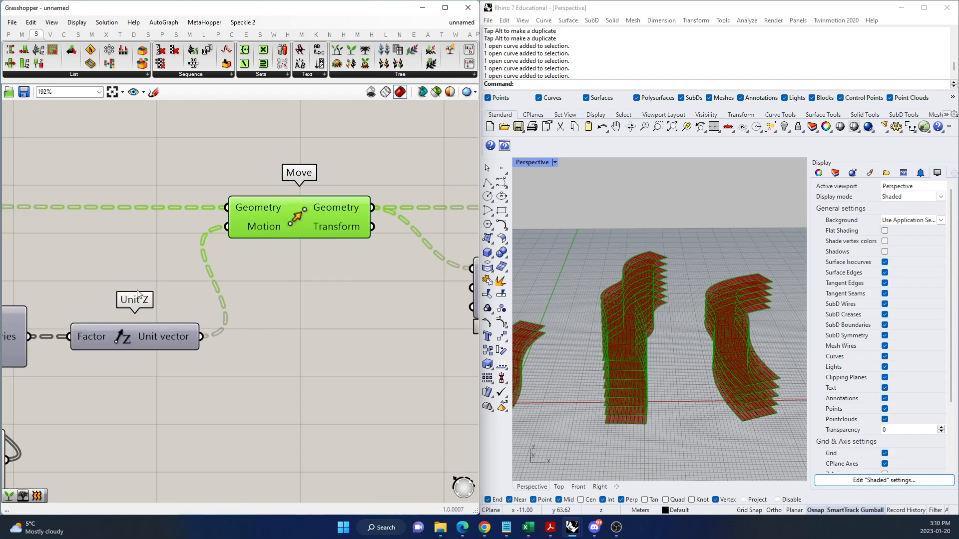
{"action": "scroll", "coordinate": [194, 216], "scroll_direction": "up", "scroll_amount": 3}
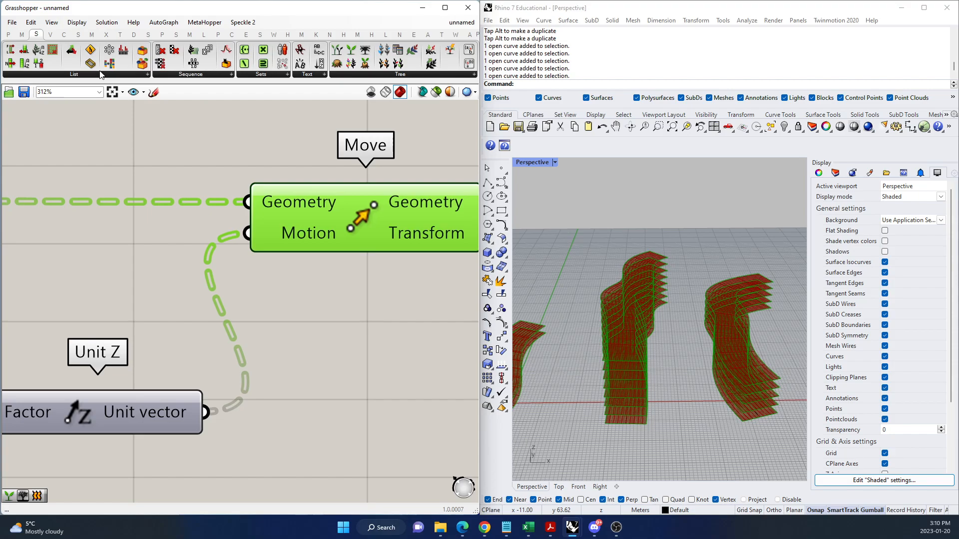
{"action": "scroll", "coordinate": [181, 151], "scroll_direction": "down", "scroll_amount": 9}
{"action": "scroll", "coordinate": [108, 324], "scroll_direction": "up", "scroll_amount": 4}
Compare the wire styles between Merge, Series, Unit Z, Move and Divide Domain², and view the display options for fancy wires.
{"action": "left_click_drag", "start_coordinate": [332, 342], "coordinate": [324, 341]}
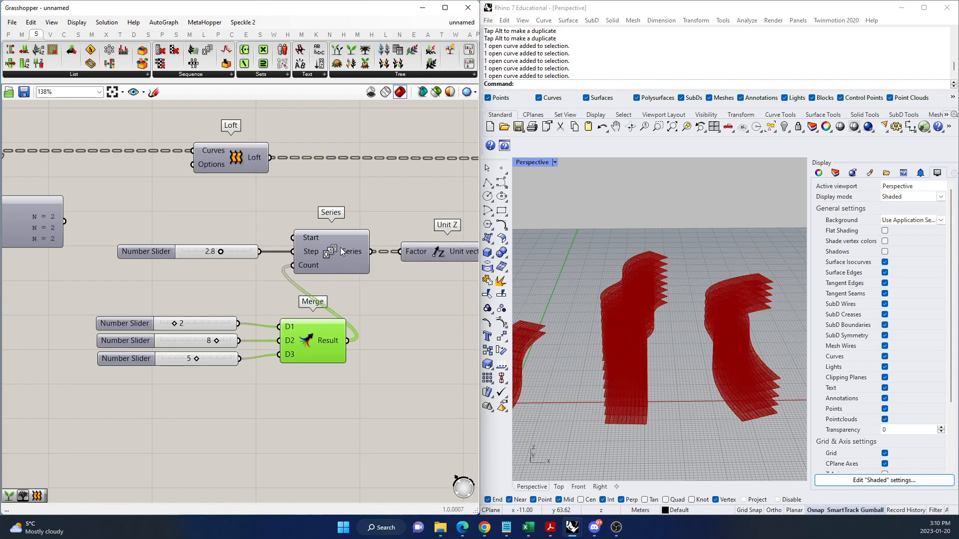
{"action": "scroll", "coordinate": [223, 310], "scroll_direction": "down", "scroll_amount": 5}
{"action": "scroll", "coordinate": [302, 263], "scroll_direction": "up", "scroll_amount": 6}
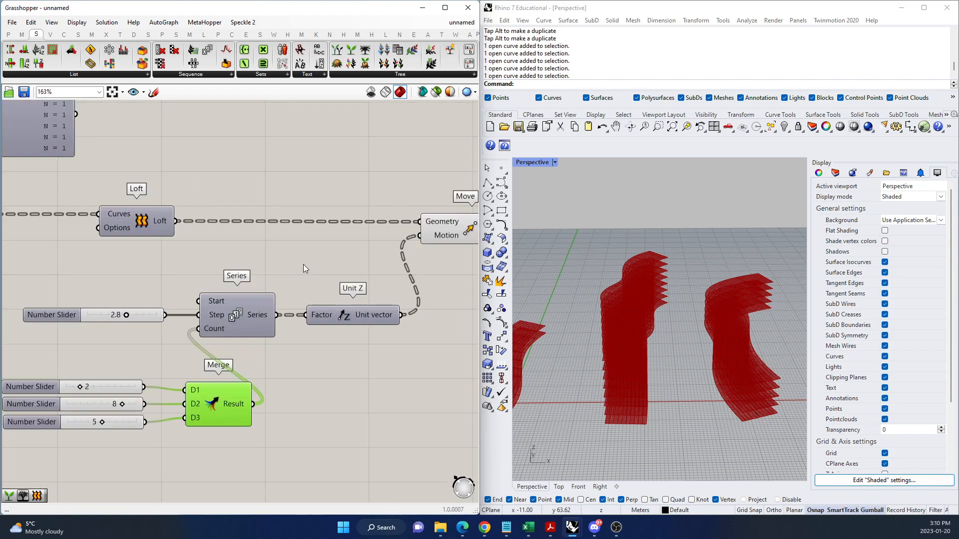
{"action": "left_click", "coordinate": [78, 23]}
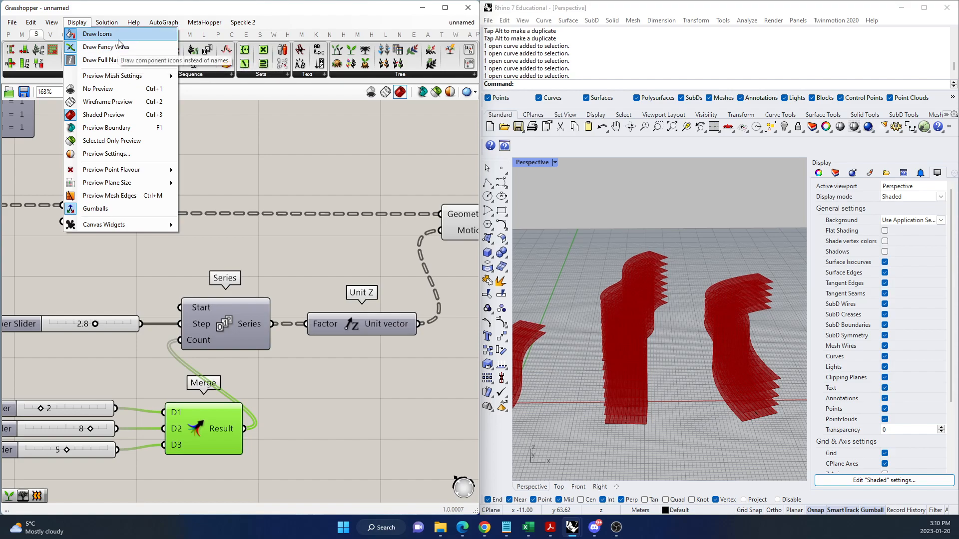
{"action": "left_click", "coordinate": [331, 250]}
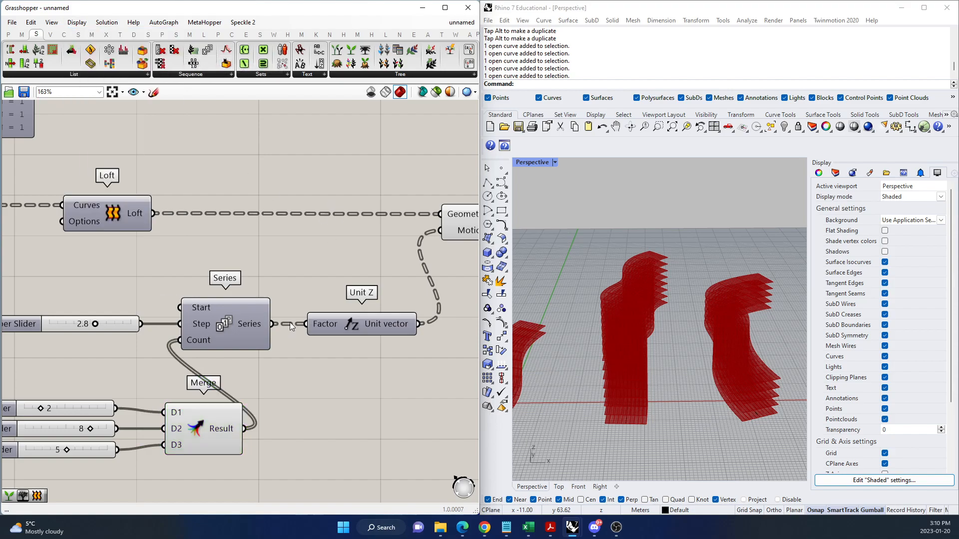
{"action": "scroll", "coordinate": [264, 325], "scroll_direction": "up", "scroll_amount": 4}
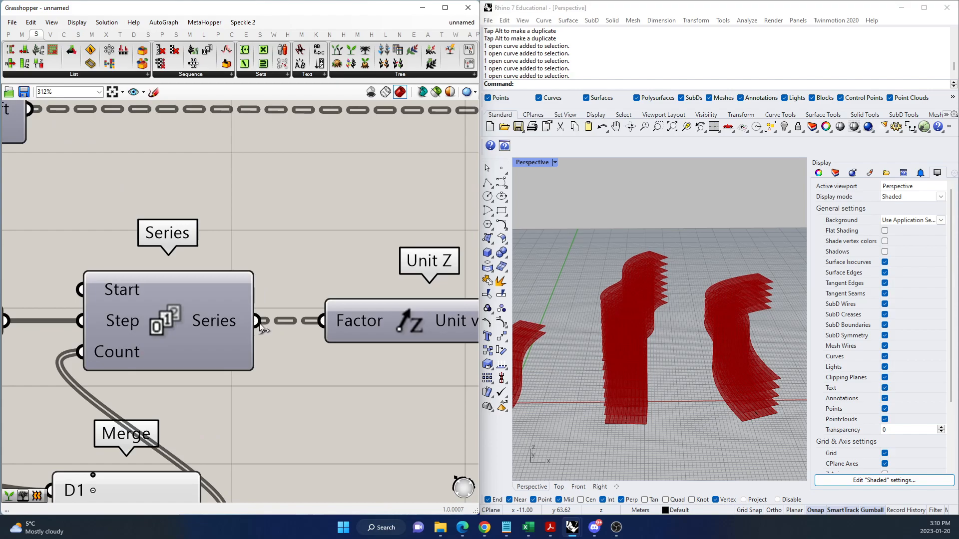
{"action": "scroll", "coordinate": [250, 332], "scroll_direction": "down", "scroll_amount": 5}
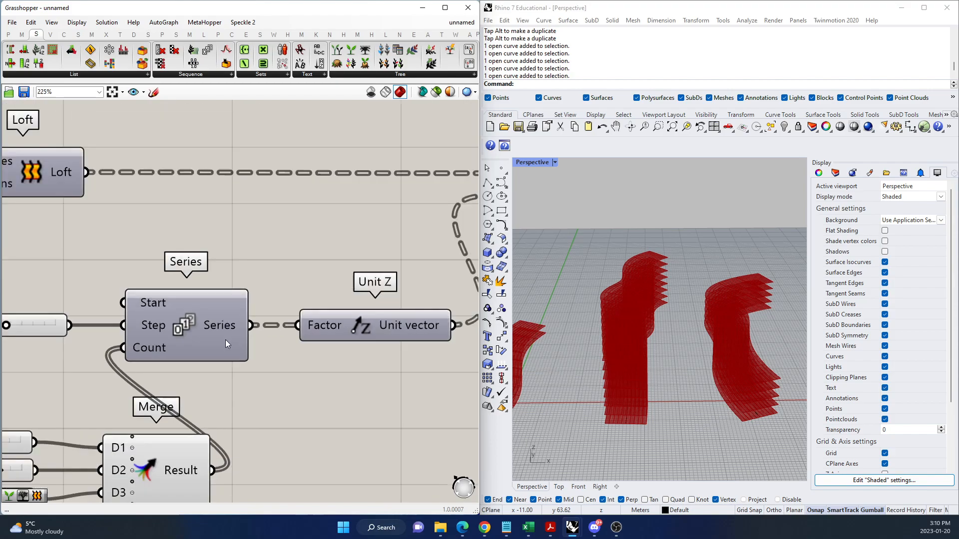
{"action": "scroll", "coordinate": [409, 270], "scroll_direction": "up", "scroll_amount": 3}
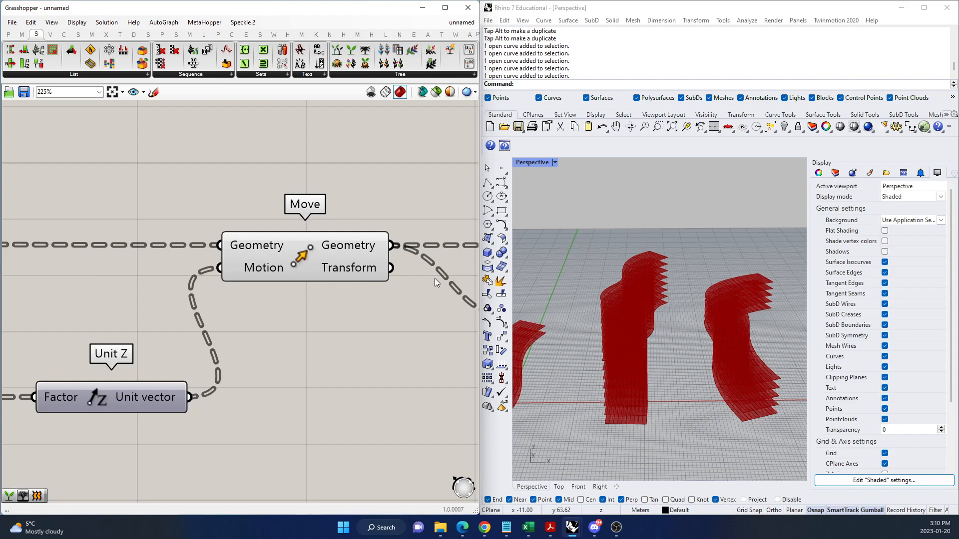
{"action": "scroll", "coordinate": [443, 283], "scroll_direction": "down", "scroll_amount": 4}
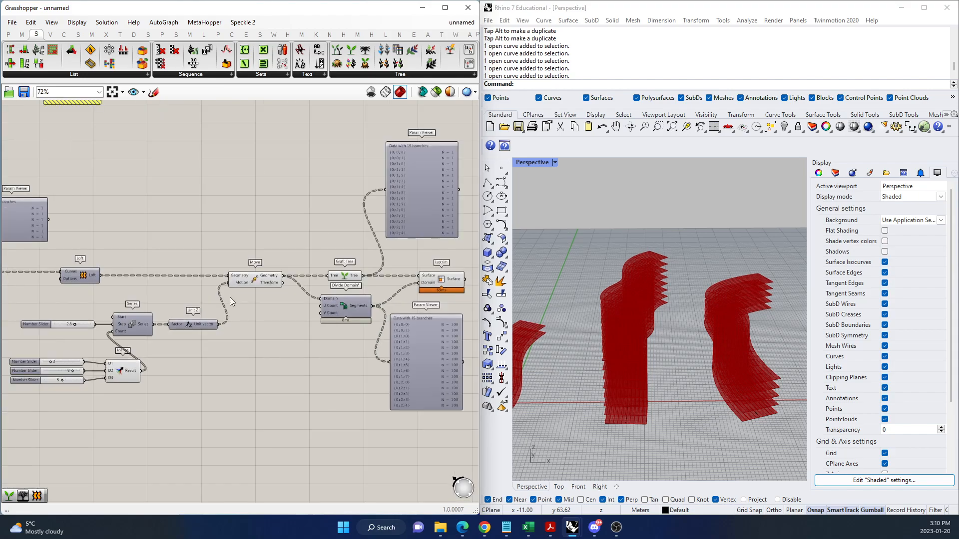
{"action": "scroll", "coordinate": [332, 313], "scroll_direction": "up", "scroll_amount": 4}
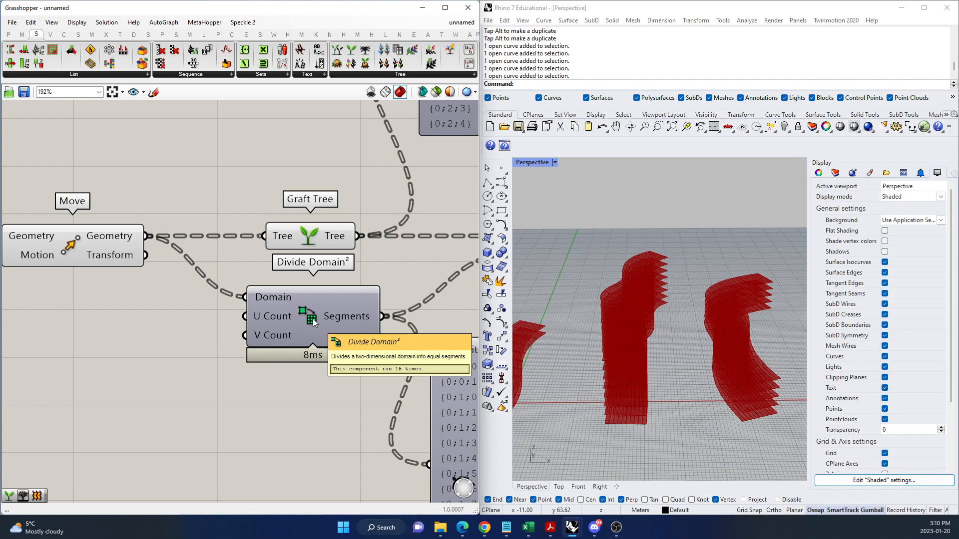
Search the available components for "DIVIDE DOMAIN" and dismiss the search without placing a component.
{"action": "double_click", "coordinate": [284, 388]}
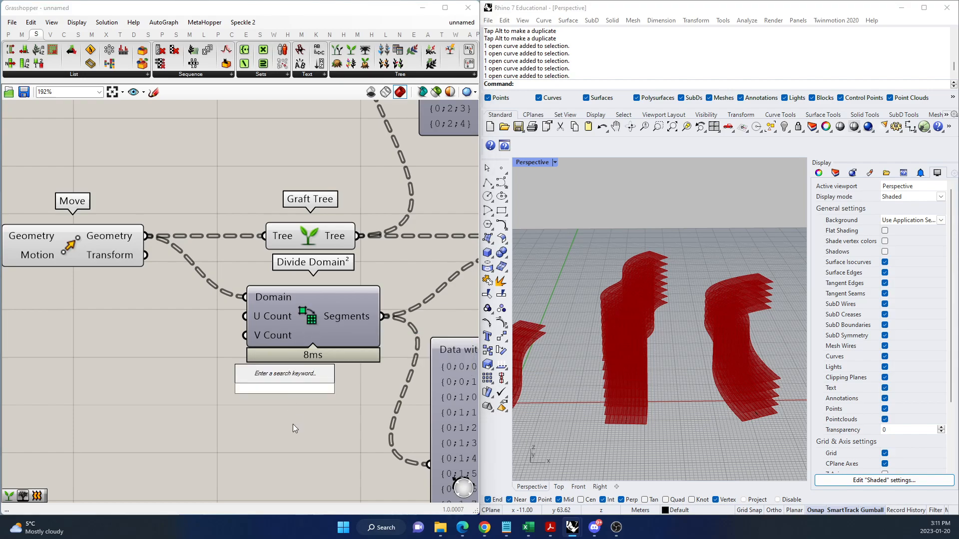
{"action": "type", "text": "DIVIDE DOMAIN"}
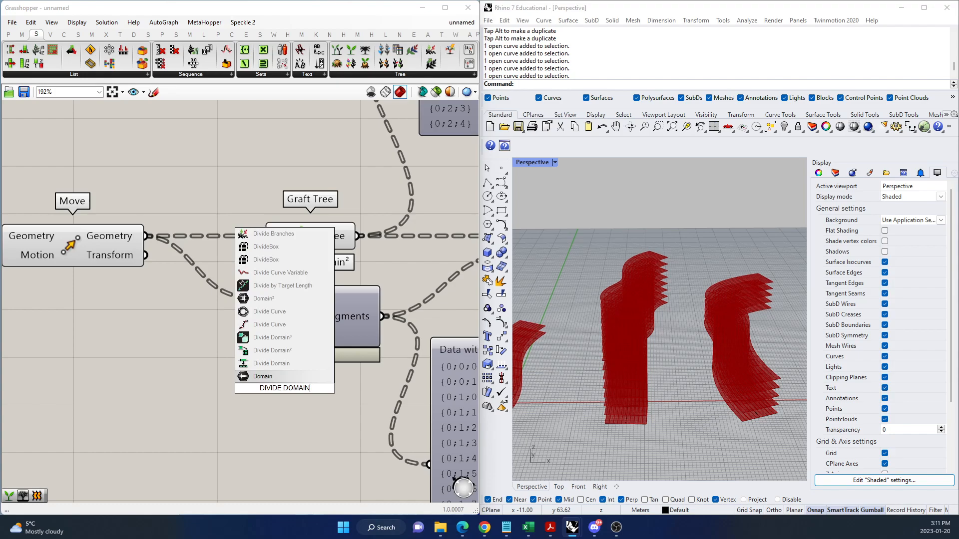
{"action": "left_click", "coordinate": [295, 351]}
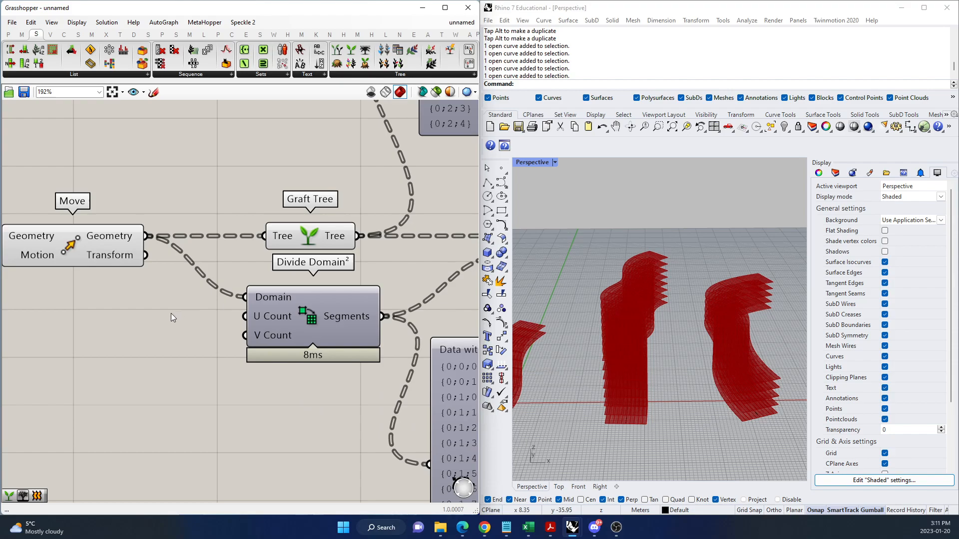
Examine the Isotrim surfaces in the perspective viewport and check the data tree of its Surface output.
{"action": "scroll", "coordinate": [164, 338], "scroll_direction": "down", "scroll_amount": 5}
{"action": "scroll", "coordinate": [286, 304], "scroll_direction": "up", "scroll_amount": 5}
{"action": "mouse_move", "coordinate": [338, 306]}
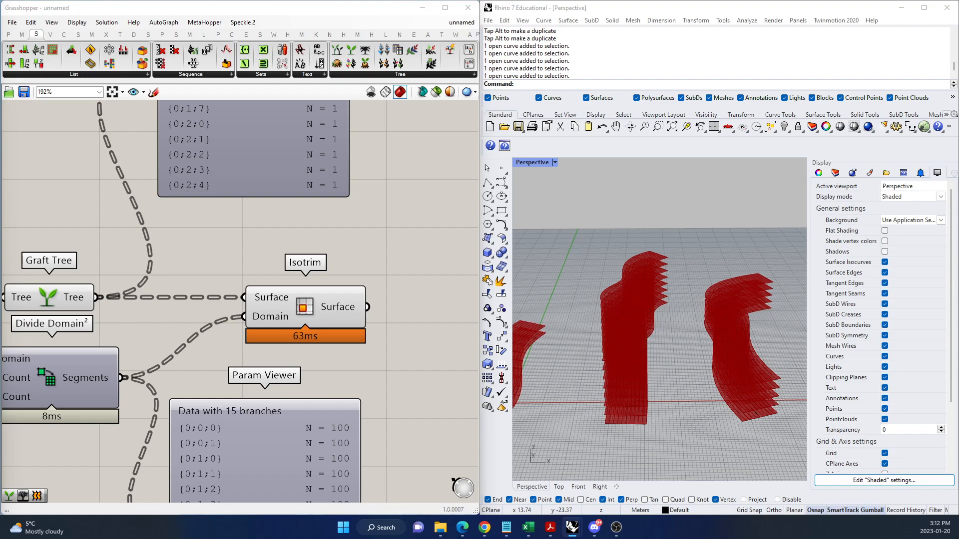
{"action": "left_click", "coordinate": [325, 325]}
{"action": "scroll", "coordinate": [309, 313], "scroll_direction": "down", "scroll_amount": 3}
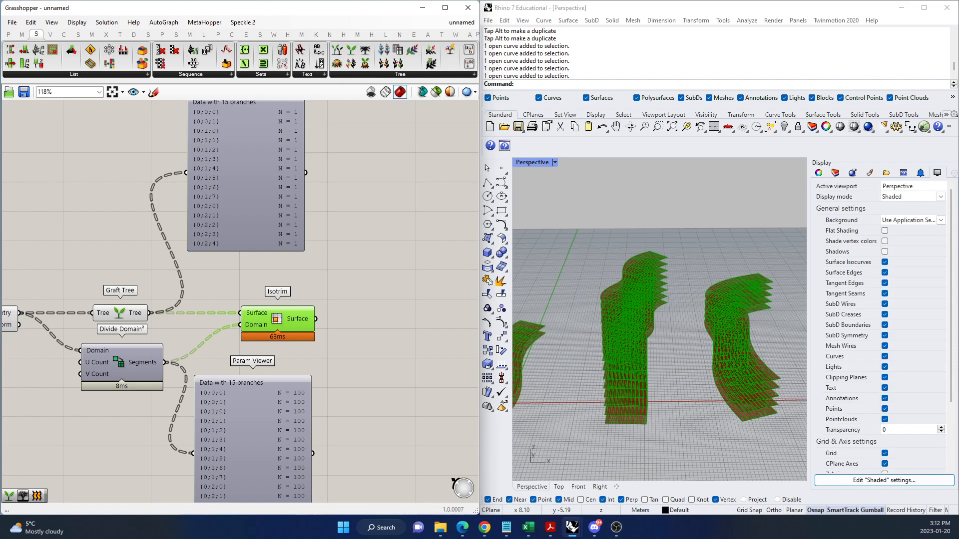
{"action": "left_click", "coordinate": [408, 305]}
{"action": "scroll", "coordinate": [132, 428], "scroll_direction": "down", "scroll_amount": 3}
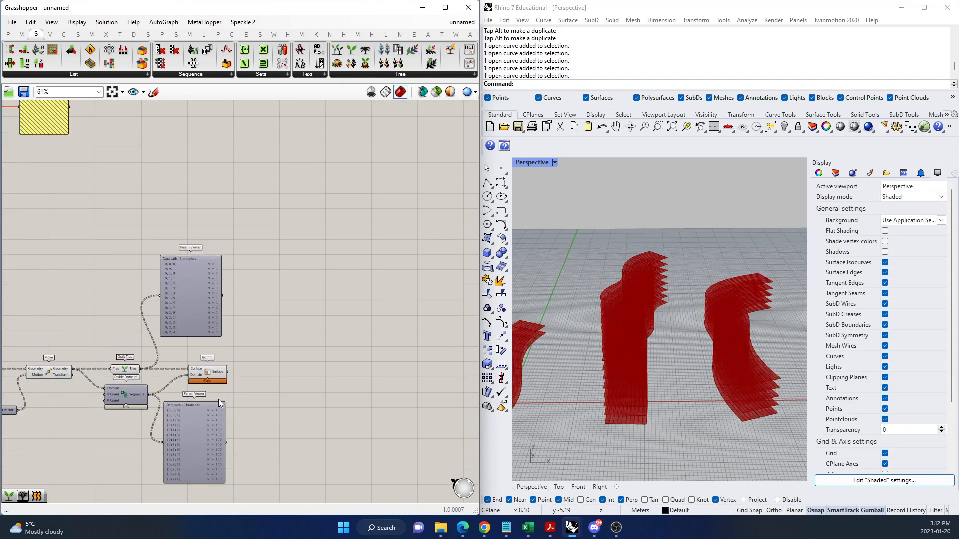
{"action": "scroll", "coordinate": [222, 397], "scroll_direction": "up", "scroll_amount": 3}
{"action": "scroll", "coordinate": [356, 350], "scroll_direction": "down", "scroll_amount": 3}
{"action": "scroll", "coordinate": [307, 362], "scroll_direction": "up", "scroll_amount": 5}
{"action": "left_click", "coordinate": [233, 336]}
{"action": "right_click_drag", "start_coordinate": [698, 319], "coordinate": [693, 399]}
{"action": "mouse_move", "coordinate": [246, 340]}
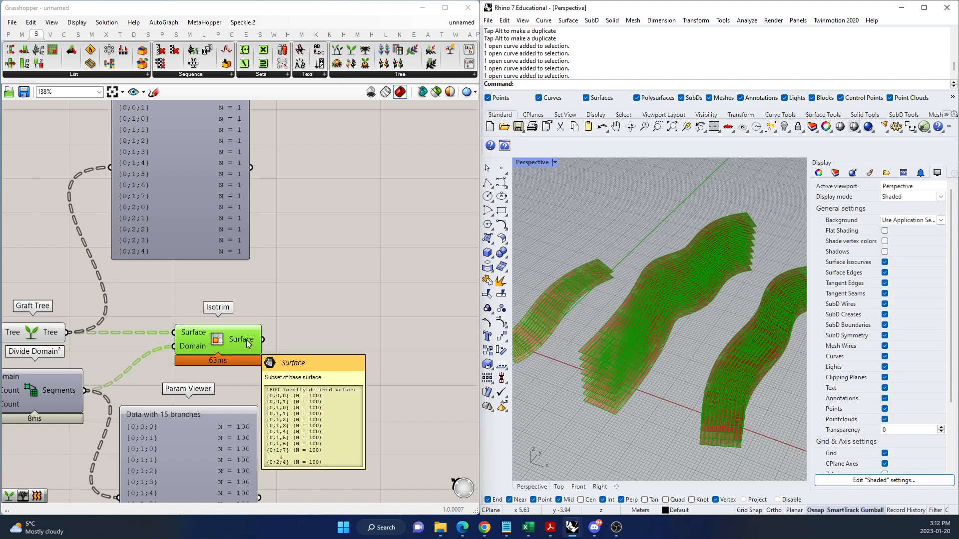
Add an Extrude component after Isotrim and connect Isotrim's Surface output to its Base input.
{"action": "double_click", "coordinate": [307, 346]}
{"action": "type", "text": "EXTRUD"}
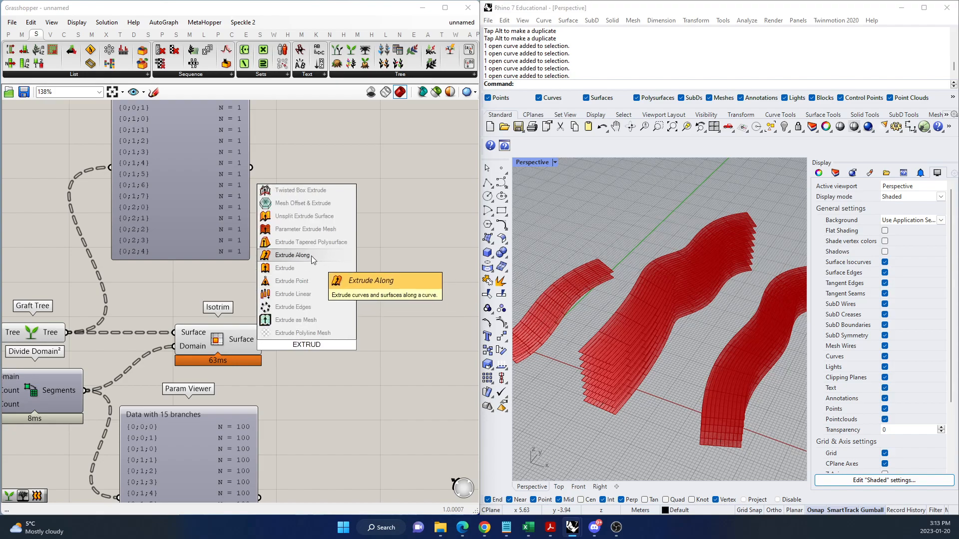
{"action": "left_click", "coordinate": [306, 266]}
{"action": "left_click_drag", "start_coordinate": [262, 339], "coordinate": [330, 340]}
{"action": "left_click_drag", "start_coordinate": [403, 349], "coordinate": [431, 347]}
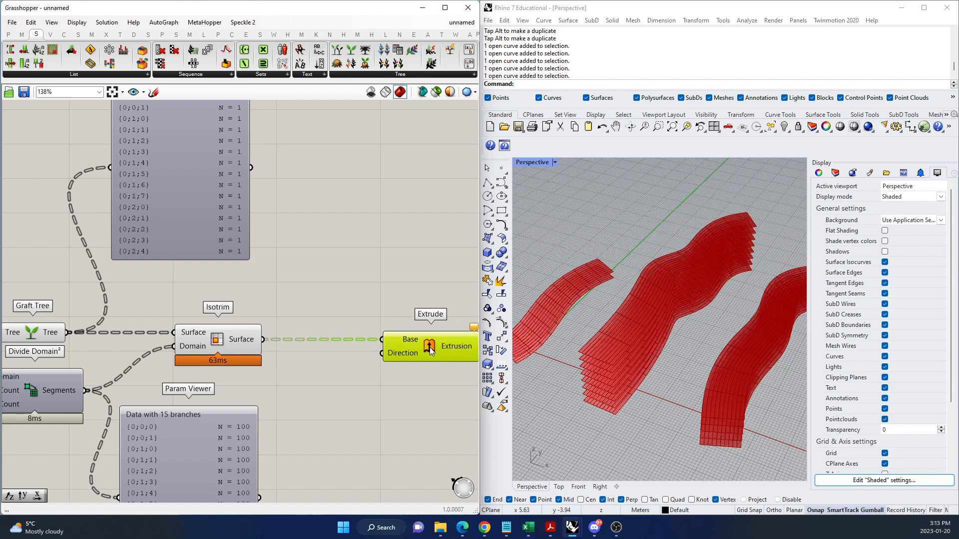
Add a Unit Z component below Extrude and connect its Unit vector to Extrude's Direction input.
{"action": "double_click", "coordinate": [381, 400]}
{"action": "type", "text": "z"}
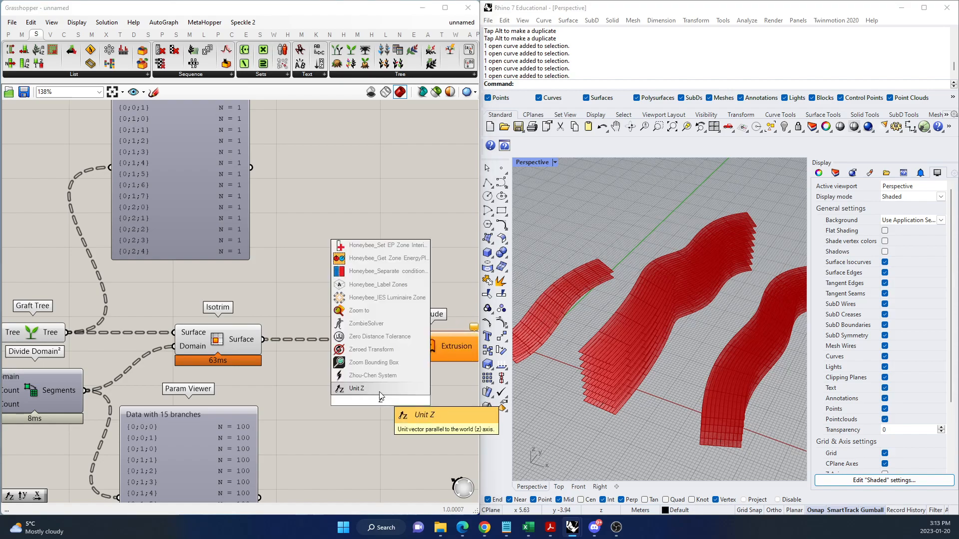
{"action": "key", "text": "Return"}
{"action": "left_click_drag", "start_coordinate": [430, 401], "coordinate": [379, 354]}
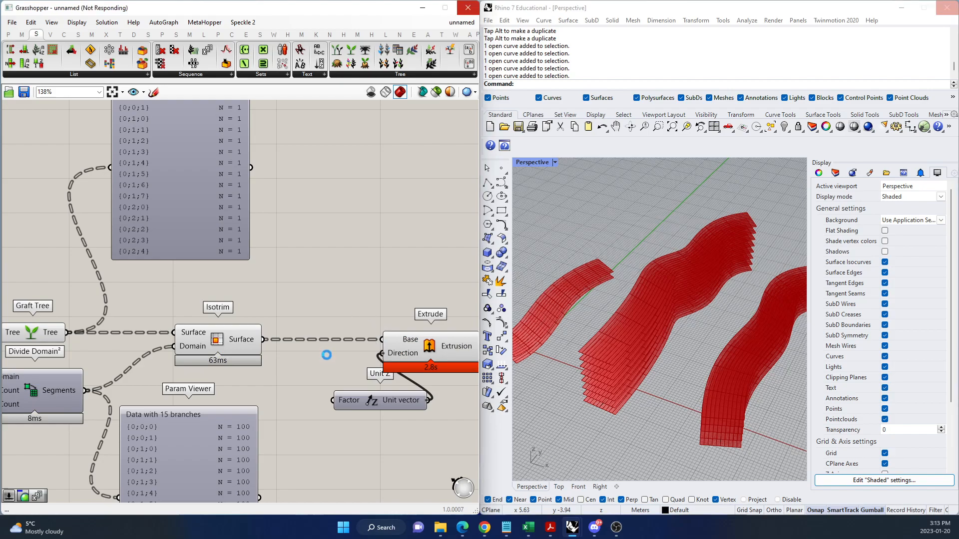
{"action": "scroll", "coordinate": [327, 352], "scroll_direction": "down", "scroll_amount": 8}
{"action": "scroll", "coordinate": [339, 352], "scroll_direction": "up", "scroll_amount": 3}
{"action": "scroll", "coordinate": [378, 351], "scroll_direction": "up", "scroll_amount": 7}
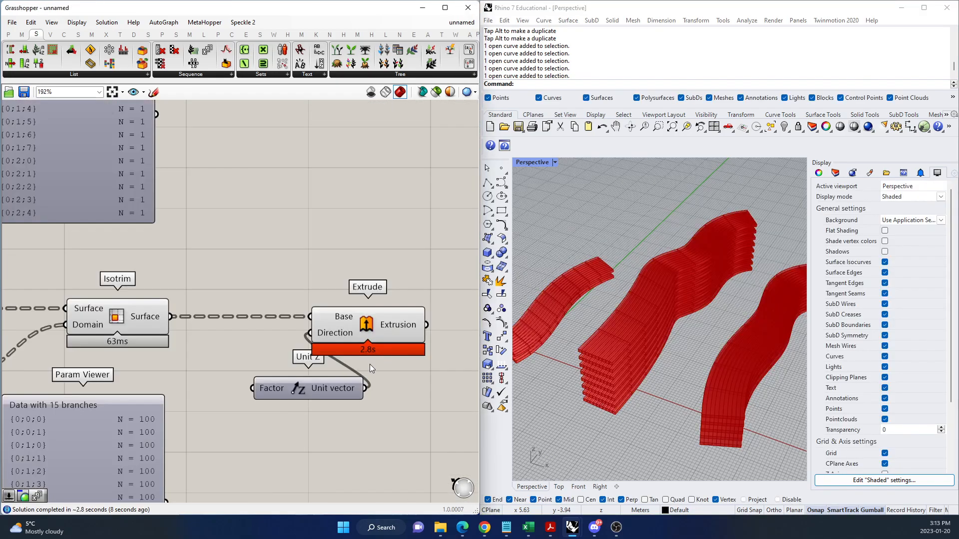
Add two integer Number Sliders ranging from 0 to 10 beside Divide Domain²'s U Count and V Count inputs.
{"action": "scroll", "coordinate": [404, 353], "scroll_direction": "down", "scroll_amount": 10}
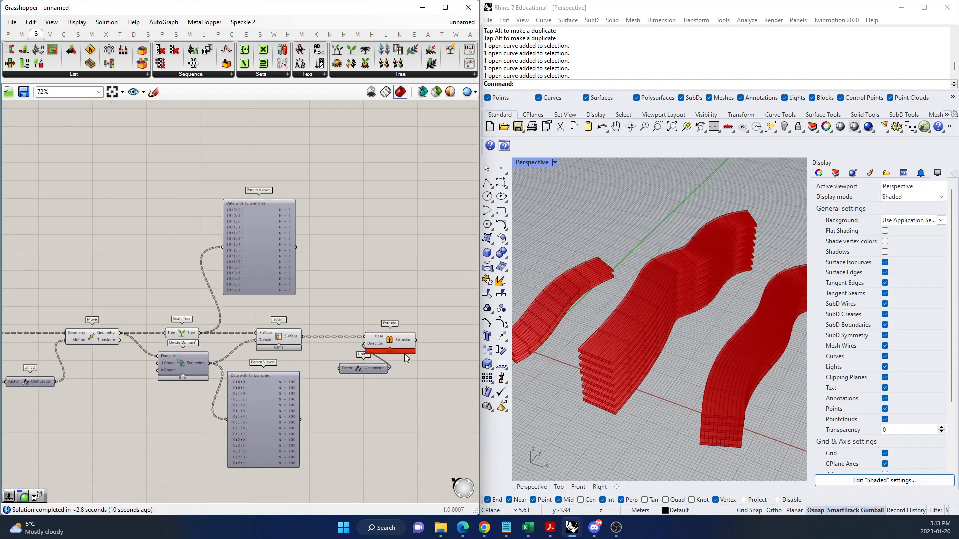
{"action": "scroll", "coordinate": [234, 372], "scroll_direction": "up", "scroll_amount": 6}
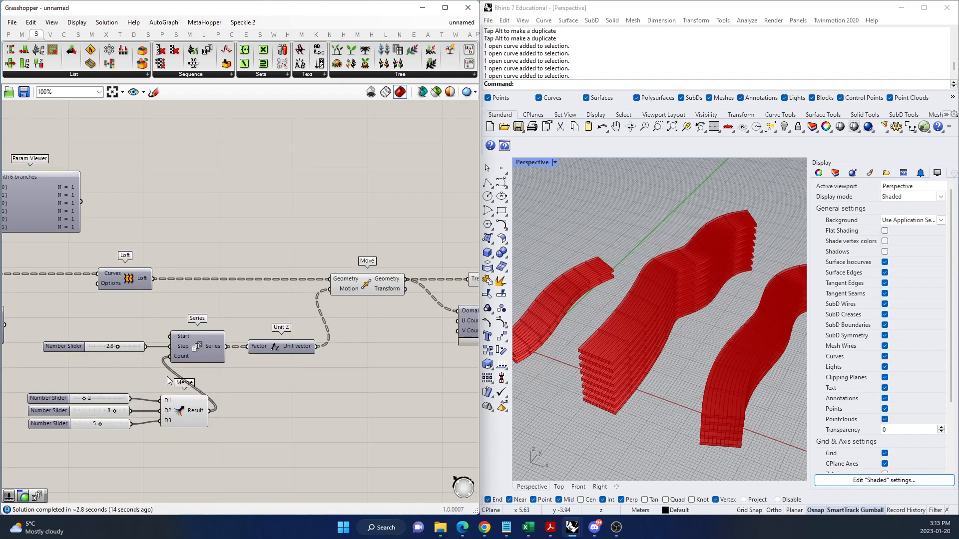
{"action": "scroll", "coordinate": [121, 385], "scroll_direction": "down", "scroll_amount": 5}
{"action": "scroll", "coordinate": [348, 351], "scroll_direction": "up", "scroll_amount": 2}
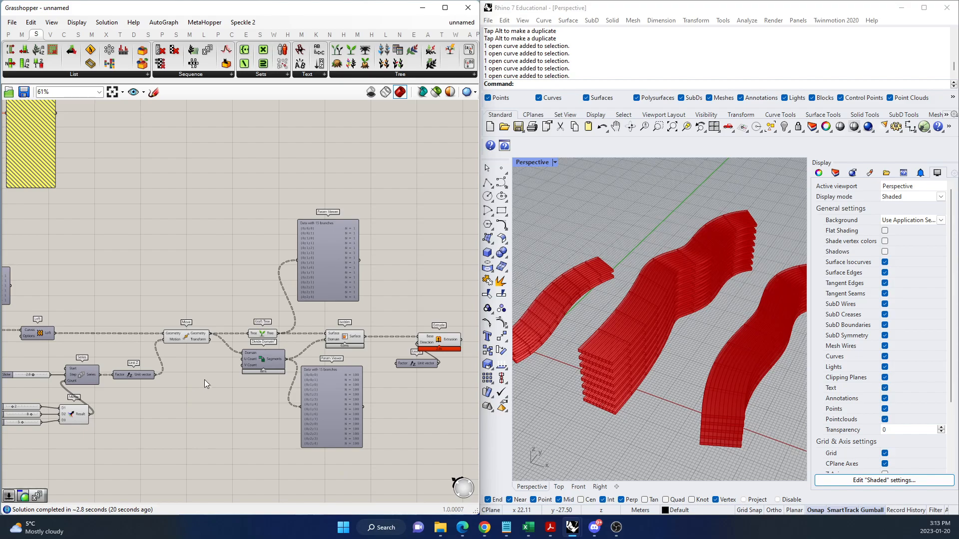
{"action": "scroll", "coordinate": [268, 352], "scroll_direction": "up", "scroll_amount": 8}
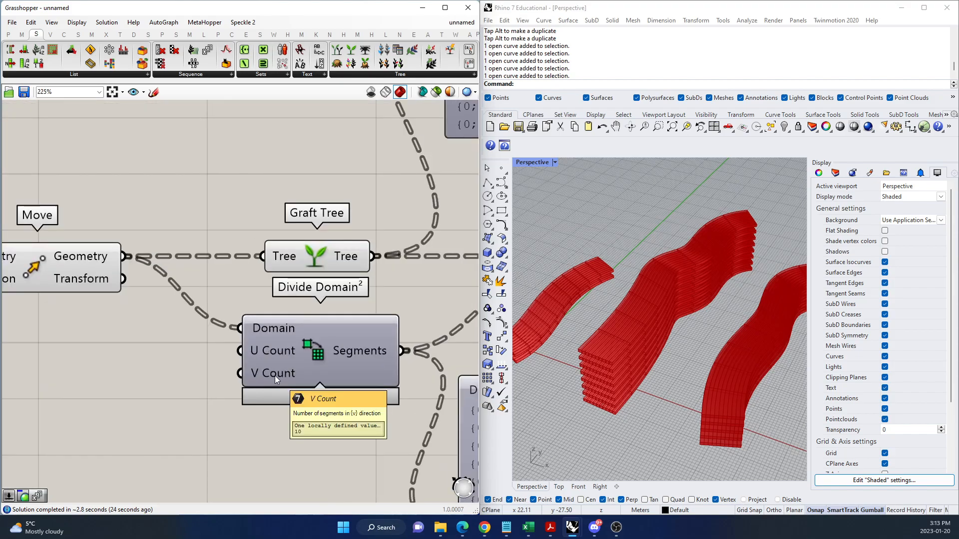
{"action": "double_click", "coordinate": [132, 369]}
{"action": "type", "text": "0.....10"}
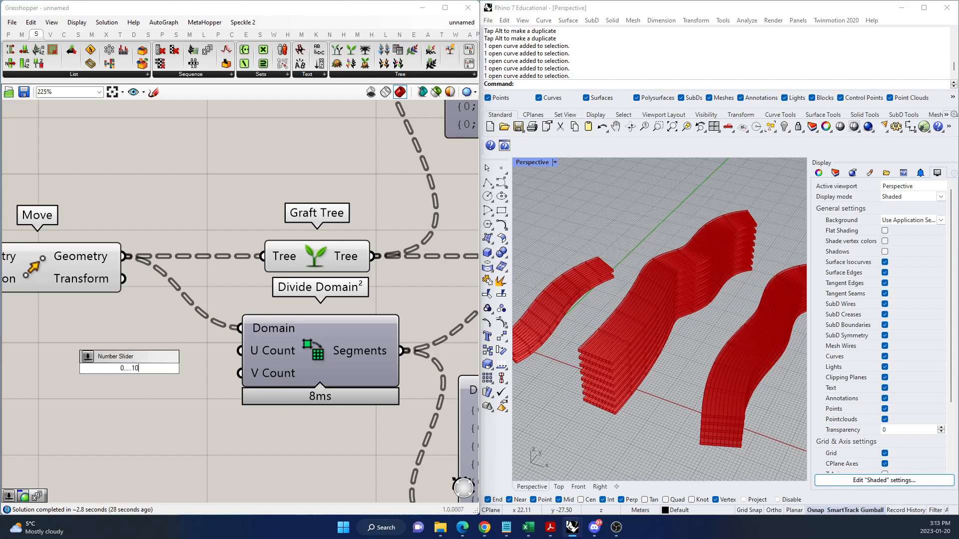
{"action": "key", "text": "Return"}
{"action": "left_click_drag", "start_coordinate": [195, 374], "coordinate": [157, 384]}
{"action": "left_click", "coordinate": [148, 428]}
Set the two new sliders to 2 and 6 and connect them to Divide Domain²'s U Count and V Count respectively.
{"action": "double_click", "coordinate": [134, 351]}
{"action": "type", "text": "2"}
{"action": "key", "text": "Return"}
{"action": "double_click", "coordinate": [126, 382]}
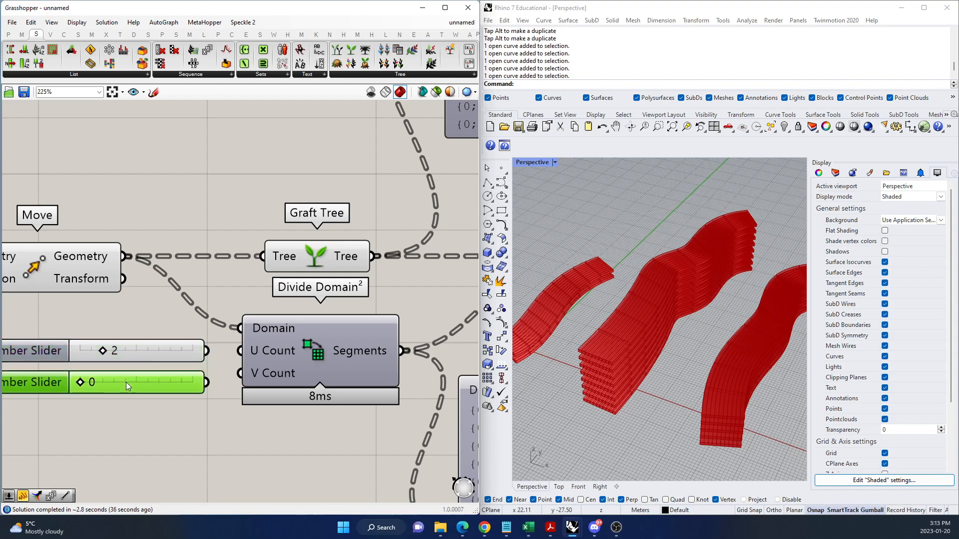
{"action": "type", "text": "6"}
{"action": "key", "text": "Return"}
{"action": "left_click_drag", "start_coordinate": [207, 351], "coordinate": [240, 351]}
{"action": "left_click_drag", "start_coordinate": [206, 382], "coordinate": [240, 373]}
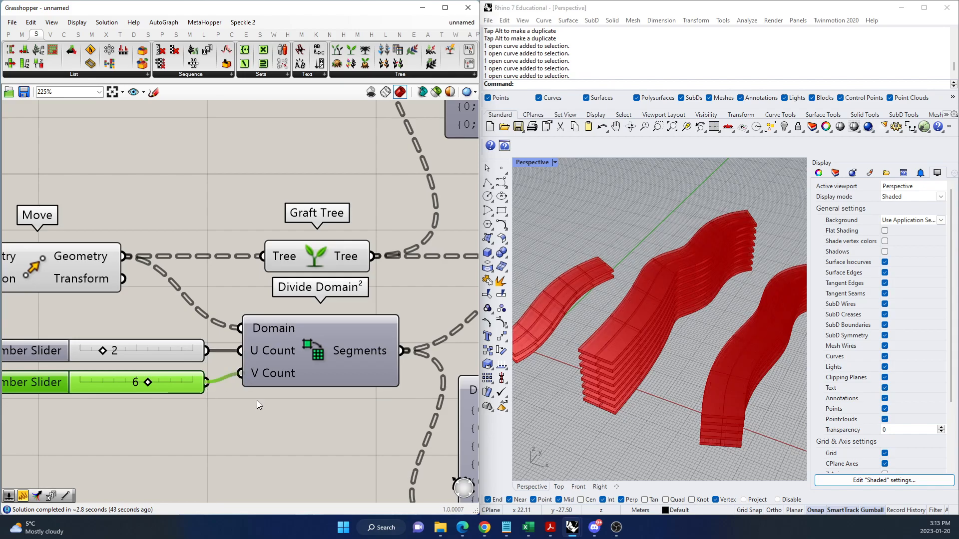
Inspect the extruded segments in the perspective viewport and move the Unit Z component clear of Extrude.
{"action": "scroll", "coordinate": [256, 400], "scroll_direction": "down", "scroll_amount": 5}
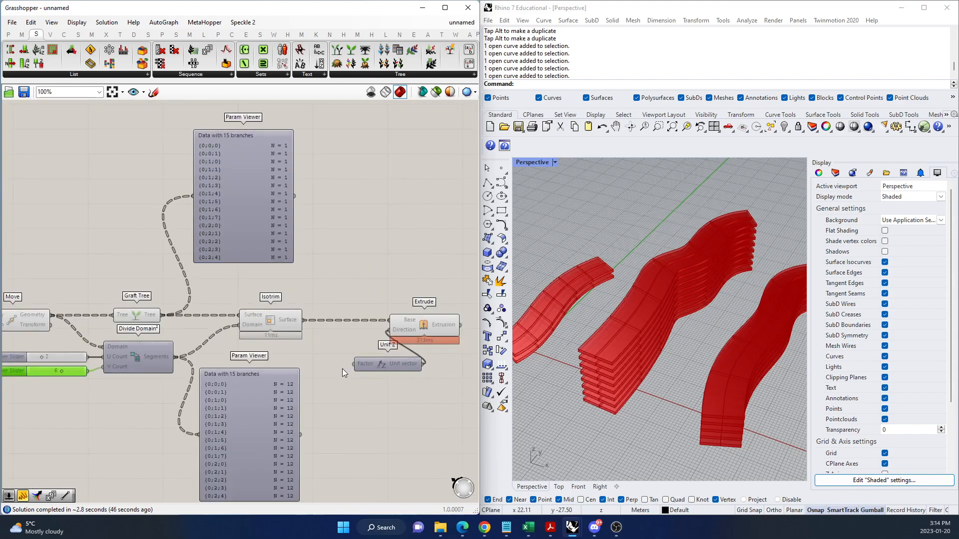
{"action": "left_click", "coordinate": [424, 330]}
{"action": "right_click_drag", "start_coordinate": [615, 355], "coordinate": [636, 353]}
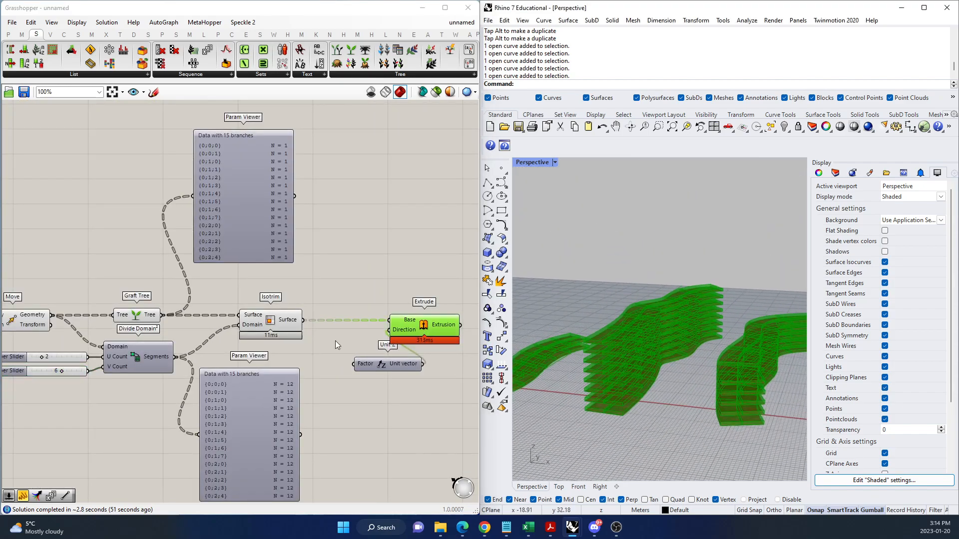
{"action": "scroll", "coordinate": [334, 322], "scroll_direction": "down", "scroll_amount": 4}
{"action": "scroll", "coordinate": [353, 336], "scroll_direction": "up", "scroll_amount": 5}
{"action": "left_click_drag", "start_coordinate": [365, 349], "coordinate": [337, 349]}
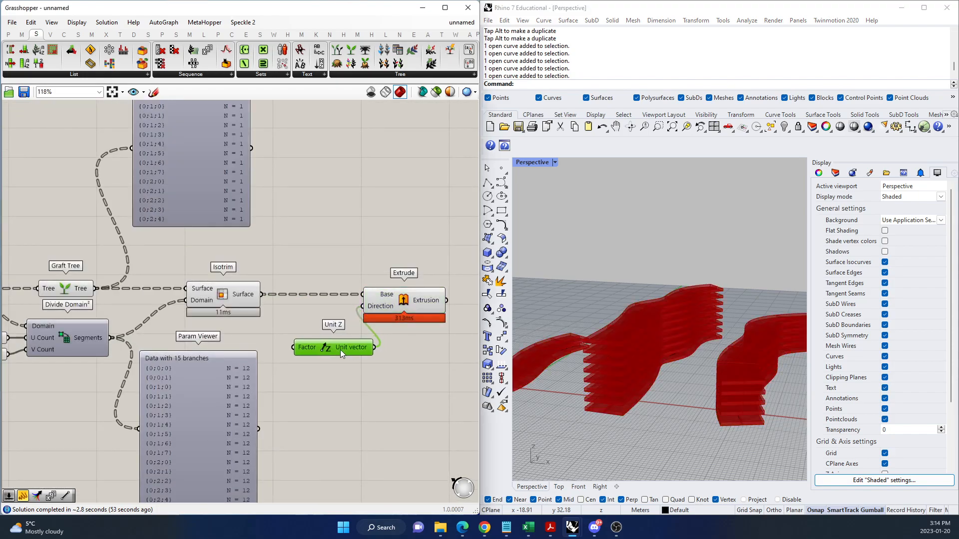
Connect the Number Slider feeding Series' Step to the Factor of Extrude's Unit Z and inspect the extrusions in perspective.
{"action": "scroll", "coordinate": [378, 349], "scroll_direction": "down", "scroll_amount": 4}
{"action": "scroll", "coordinate": [149, 376], "scroll_direction": "up", "scroll_amount": 5}
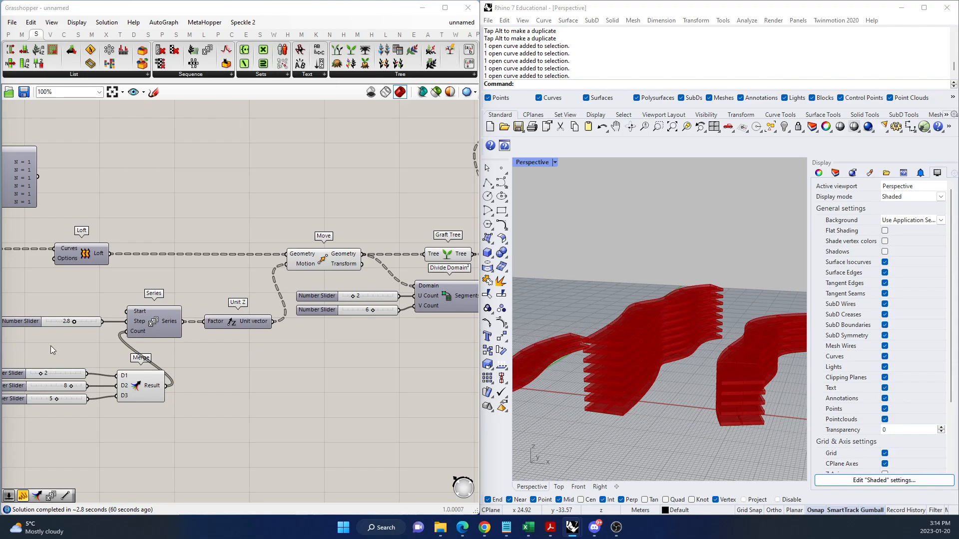
{"action": "scroll", "coordinate": [238, 343], "scroll_direction": "down", "scroll_amount": 1}
{"action": "scroll", "coordinate": [219, 332], "scroll_direction": "up", "scroll_amount": 1}
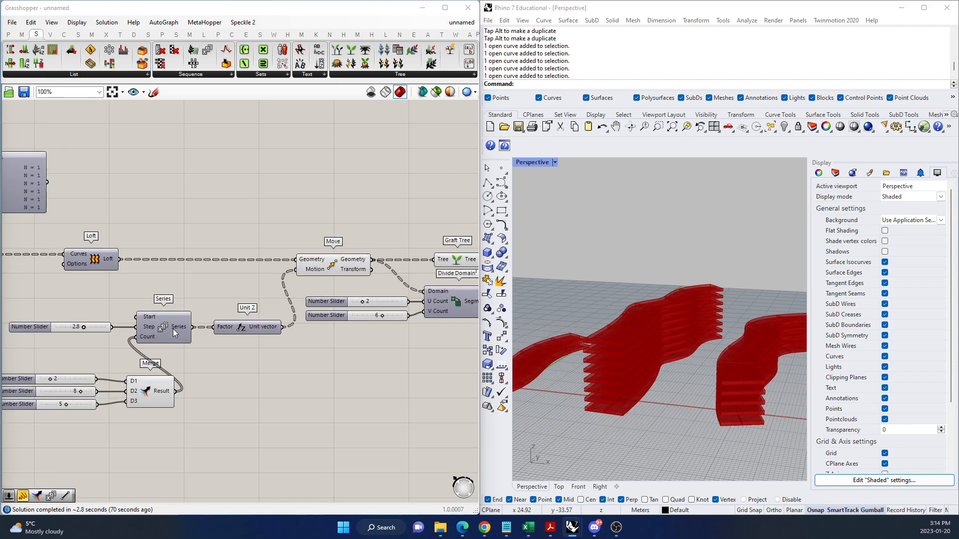
{"action": "mouse_move", "coordinate": [148, 330]}
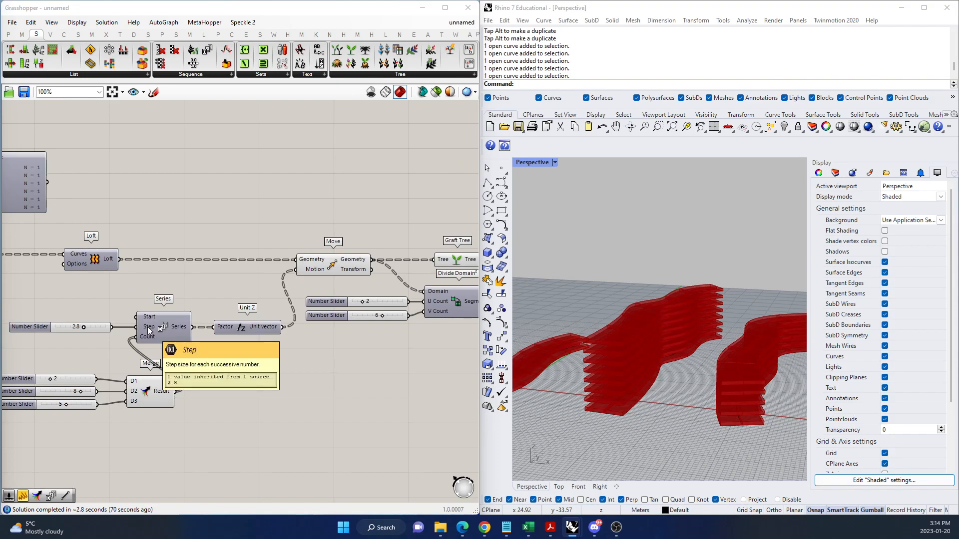
{"action": "left_click_drag", "start_coordinate": [136, 327], "coordinate": [99, 395]}
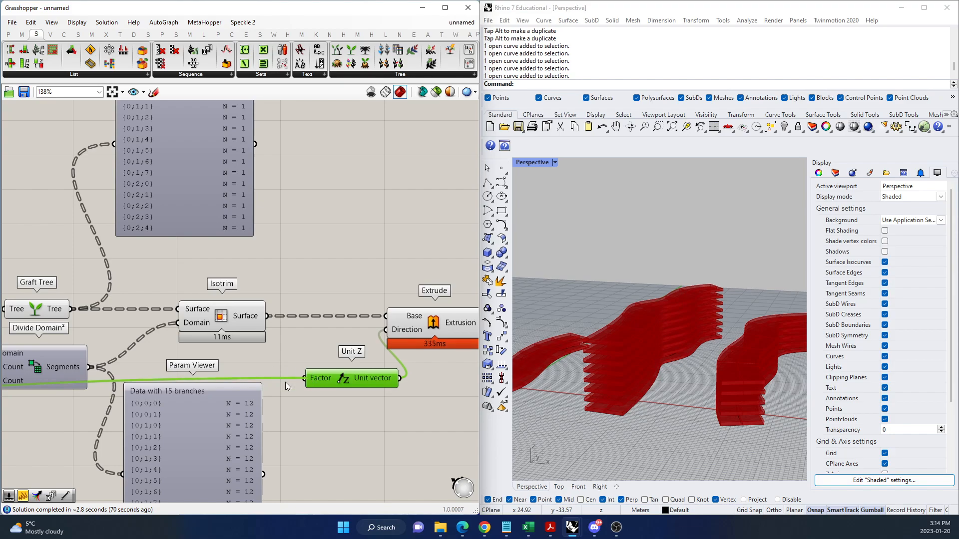
{"action": "left_click", "coordinate": [451, 333]}
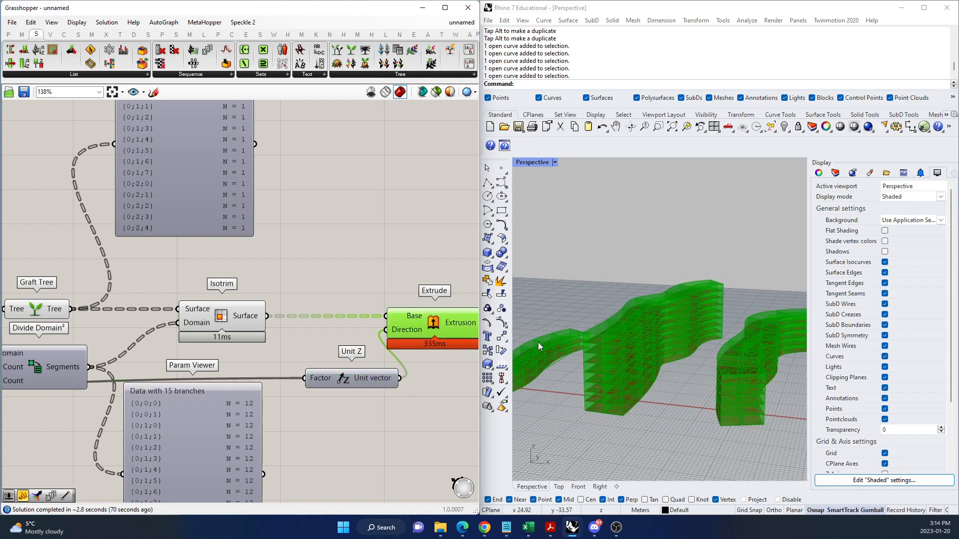
{"action": "right_click_drag", "start_coordinate": [715, 362], "coordinate": [694, 384]}
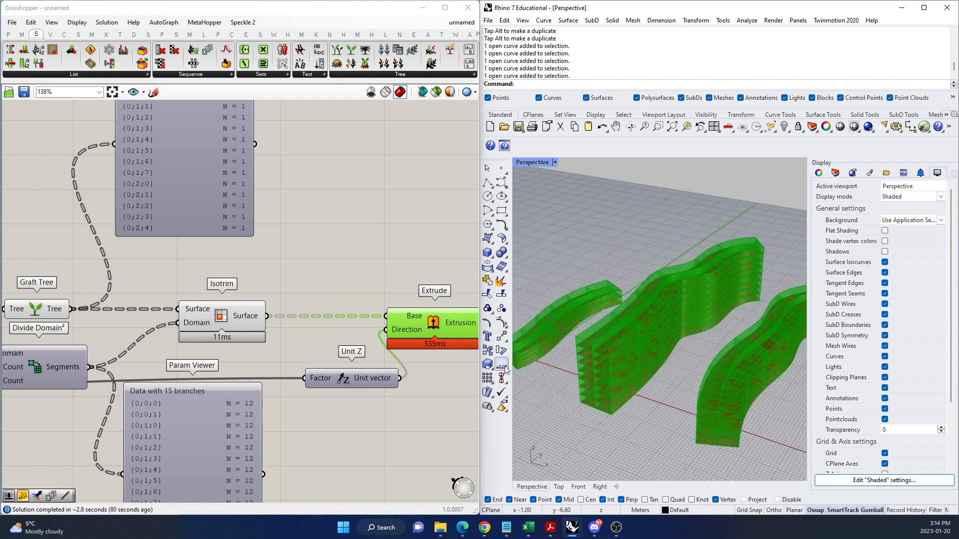
Turn off the viewport preview of Isotrim, Graft Tree and Move.
{"action": "left_click", "coordinate": [224, 320]}
{"action": "right_click", "coordinate": [268, 264]}
{"action": "left_click", "coordinate": [292, 279]}
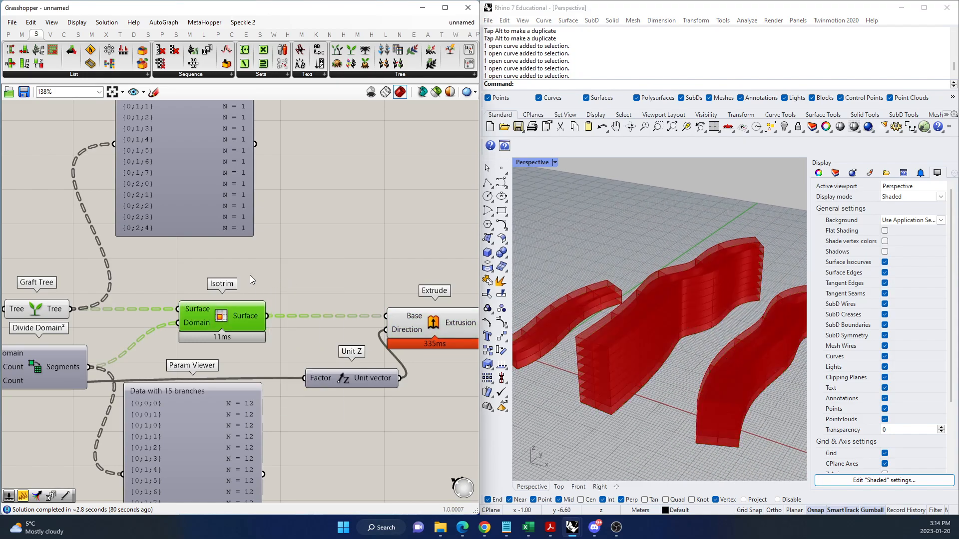
{"action": "left_click", "coordinate": [55, 312]}
{"action": "right_click", "coordinate": [63, 247]}
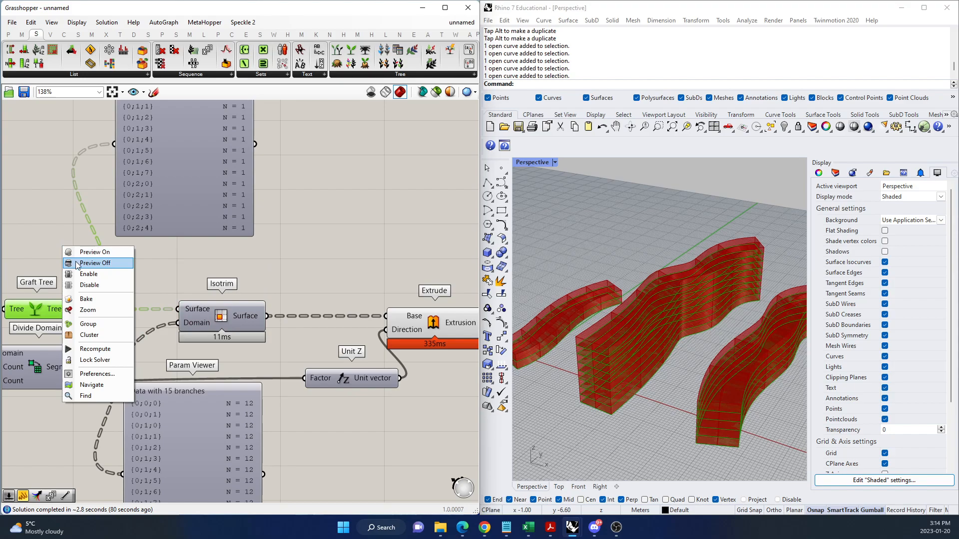
{"action": "left_click", "coordinate": [78, 262]}
{"action": "scroll", "coordinate": [155, 275], "scroll_direction": "down", "scroll_amount": 2}
{"action": "scroll", "coordinate": [73, 320], "scroll_direction": "up", "scroll_amount": 3}
{"action": "left_click", "coordinate": [73, 319]}
{"action": "right_click", "coordinate": [126, 244]}
{"action": "left_click", "coordinate": [155, 262]}
Review the definition through to Extrude and highlight its extruded segments in the perspective viewport.
{"action": "scroll", "coordinate": [159, 289], "scroll_direction": "down", "scroll_amount": 3}
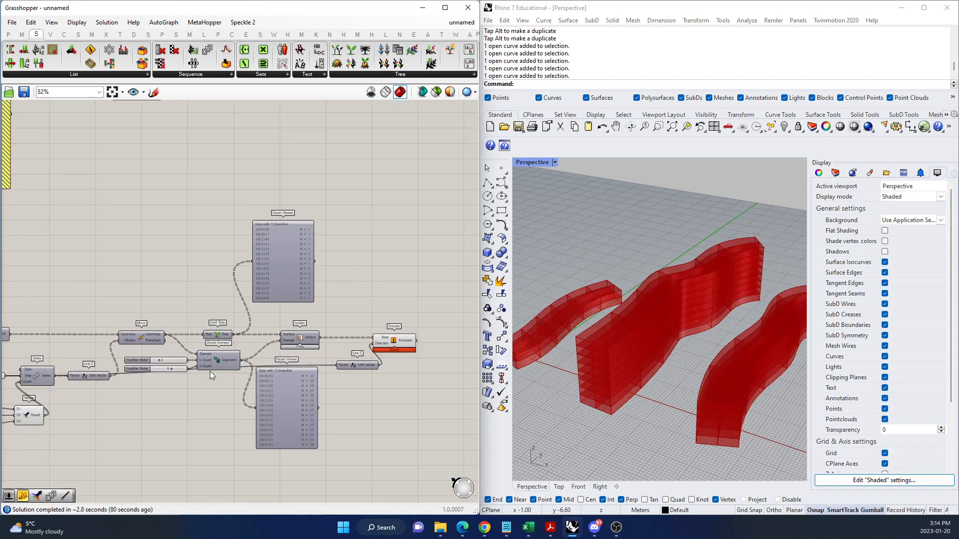
{"action": "scroll", "coordinate": [372, 360], "scroll_direction": "up", "scroll_amount": 2}
{"action": "scroll", "coordinate": [372, 359], "scroll_direction": "up", "scroll_amount": 1}
{"action": "left_click", "coordinate": [119, 350]}
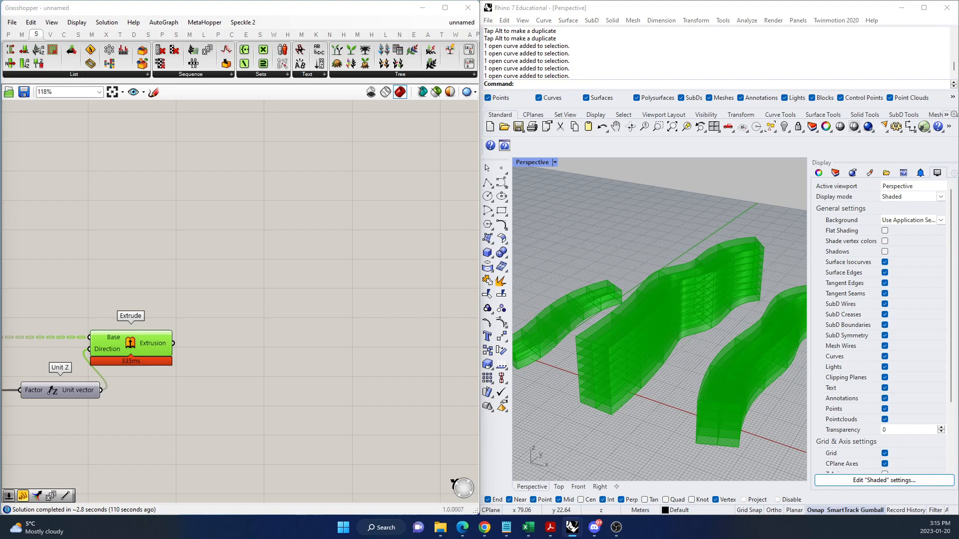
{"action": "left_click", "coordinate": [323, 371]}
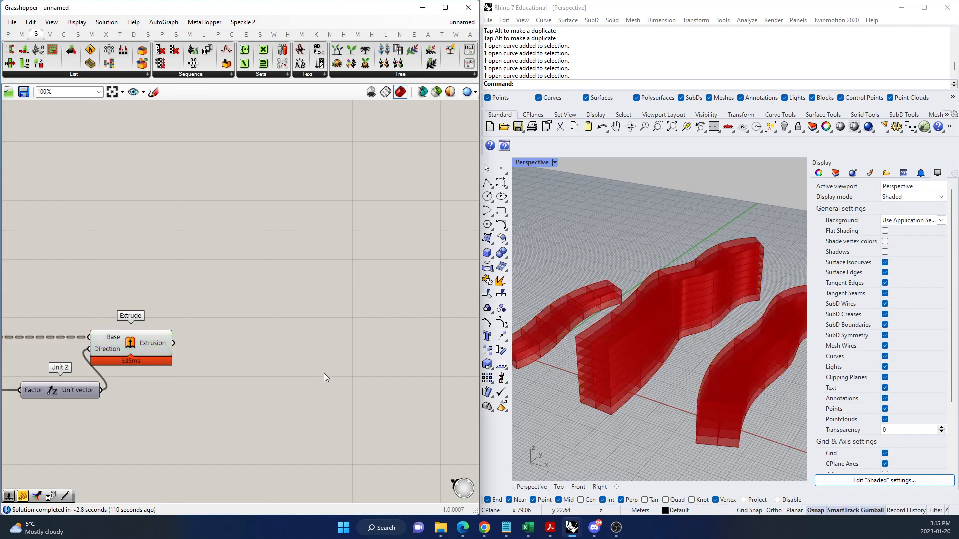
Add a Param Viewer above Extrude and connect Extrude's Extrusion output to it.
{"action": "scroll", "coordinate": [323, 372], "scroll_direction": "down", "scroll_amount": 5}
{"action": "scroll", "coordinate": [233, 355], "scroll_direction": "up", "scroll_amount": 5}
{"action": "double_click", "coordinate": [361, 289]}
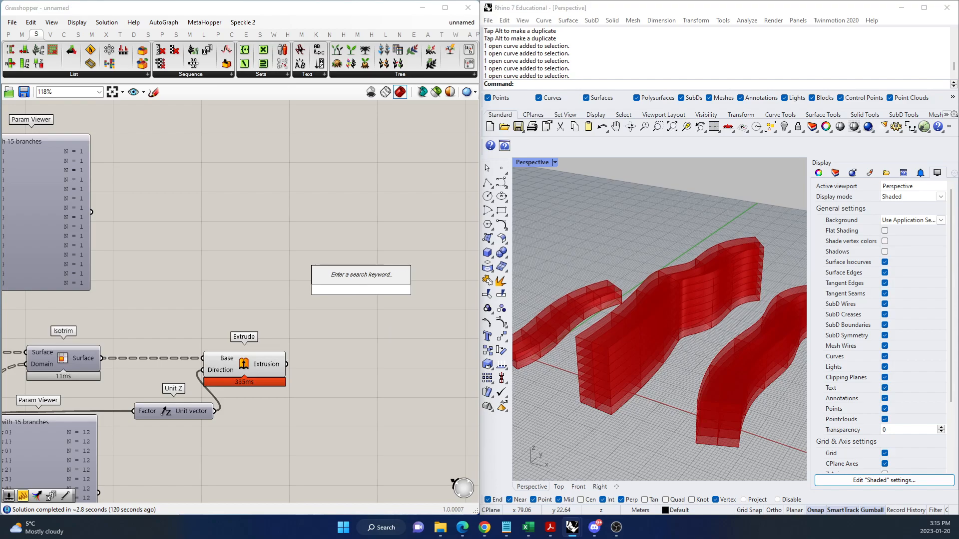
{"action": "type", "text": "PARAM VIEWER"}
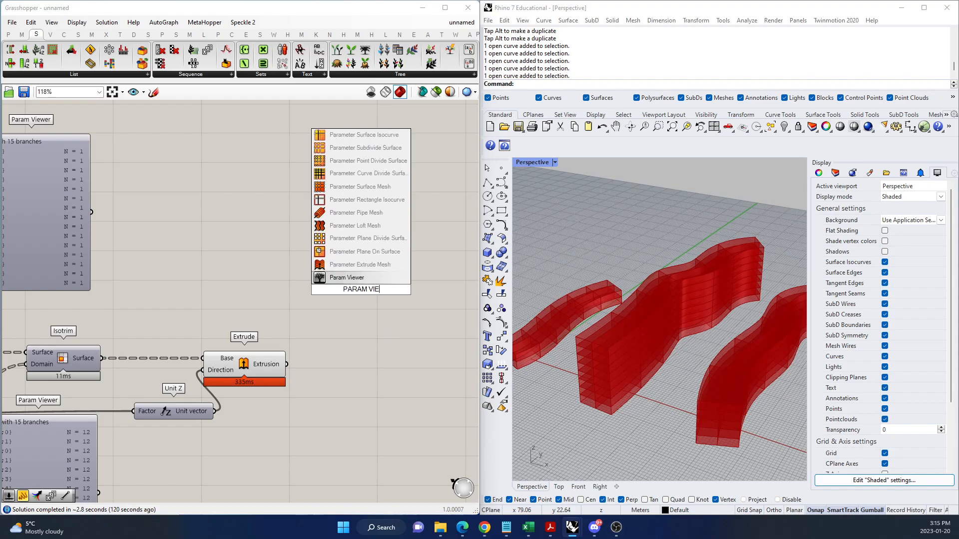
{"action": "key", "text": "Return"}
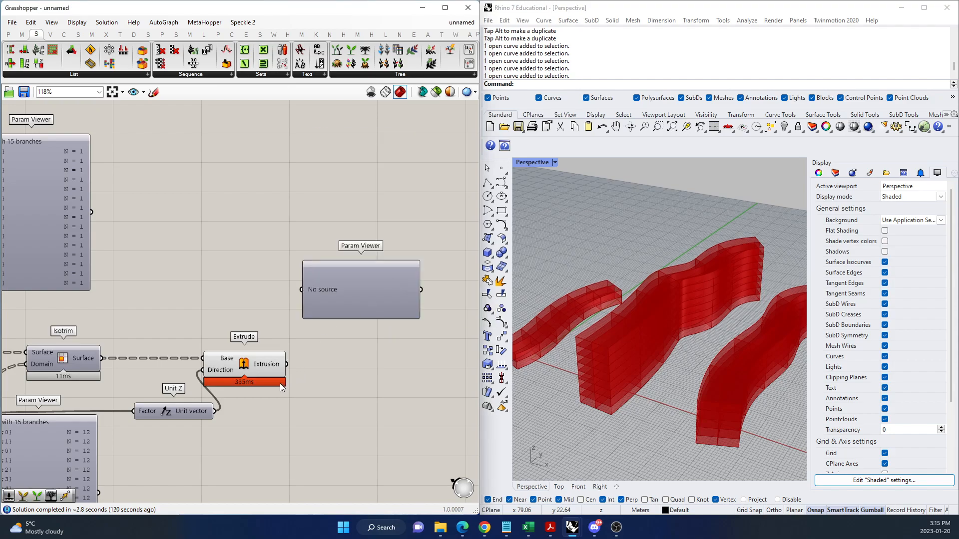
{"action": "left_click_drag", "start_coordinate": [287, 364], "coordinate": [302, 290]}
Switch the new Param Viewer to its tree diagram and reposition it higher above Extrude.
{"action": "double_click", "coordinate": [378, 301]}
{"action": "left_click_drag", "start_coordinate": [378, 301], "coordinate": [355, 221]}
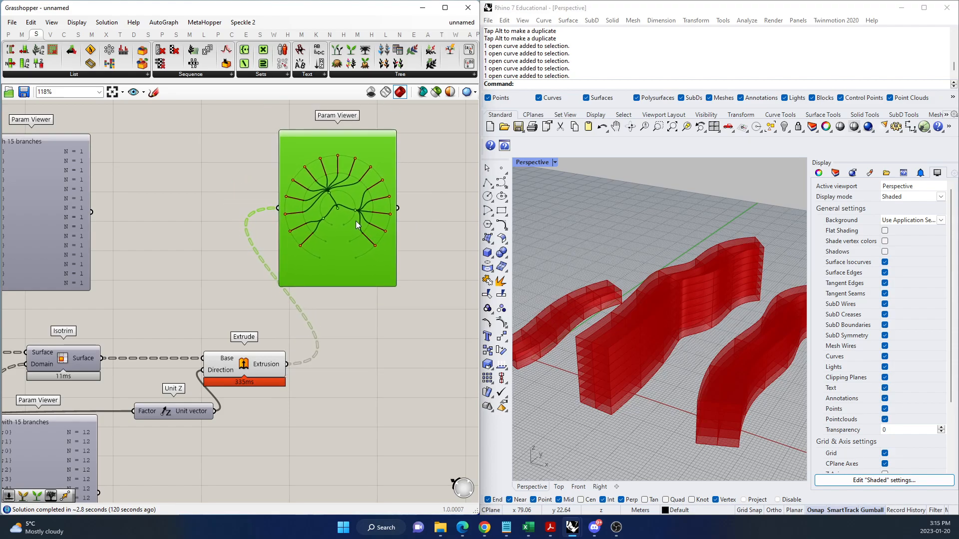
{"action": "scroll", "coordinate": [409, 277], "scroll_direction": "down", "scroll_amount": 6}
{"action": "scroll", "coordinate": [298, 252], "scroll_direction": "up", "scroll_amount": 6}
{"action": "scroll", "coordinate": [175, 314], "scroll_direction": "down", "scroll_amount": 4}
{"action": "scroll", "coordinate": [360, 286], "scroll_direction": "up", "scroll_amount": 1}
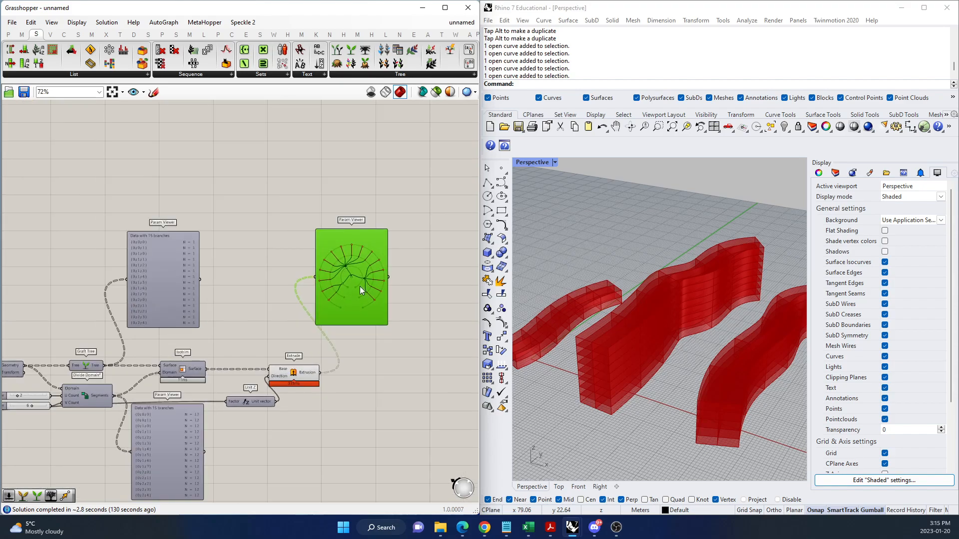
Switch the Param Viewer fed by Graft Tree from its branch list to its tree diagram.
{"action": "scroll", "coordinate": [360, 286], "scroll_direction": "up", "scroll_amount": 1}
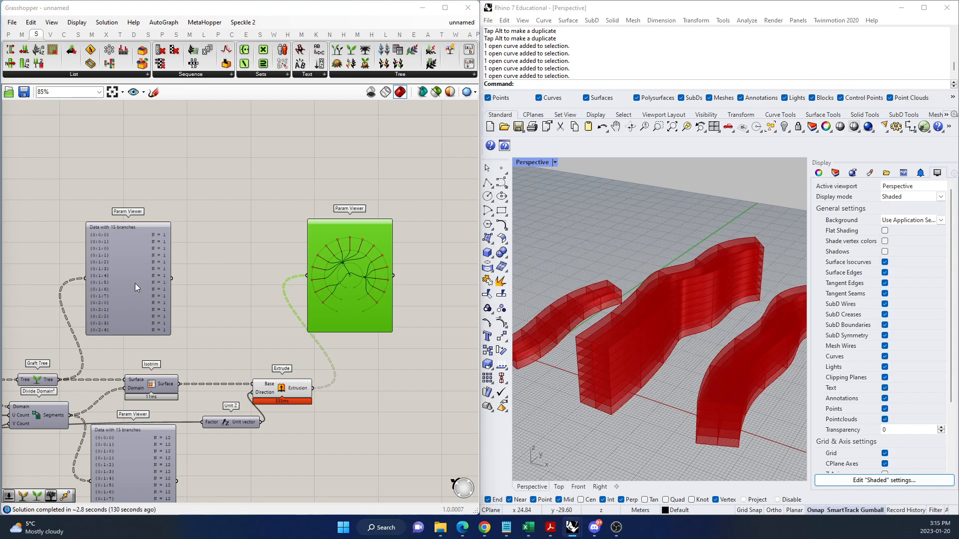
{"action": "scroll", "coordinate": [128, 283], "scroll_direction": "down", "scroll_amount": 6}
{"action": "scroll", "coordinate": [55, 299], "scroll_direction": "up", "scroll_amount": 7}
{"action": "double_click", "coordinate": [289, 229]}
{"action": "scroll", "coordinate": [95, 325], "scroll_direction": "down", "scroll_amount": 4}
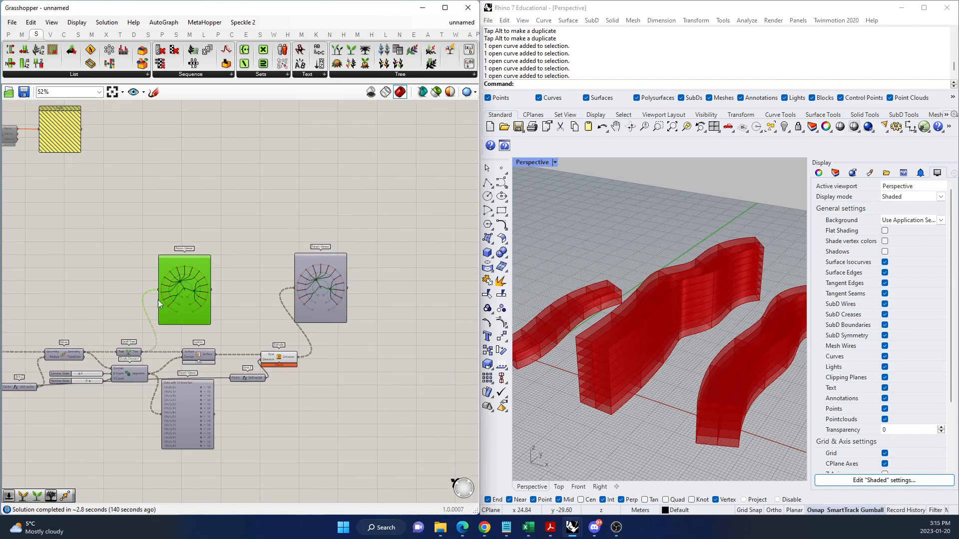
{"action": "scroll", "coordinate": [151, 302], "scroll_direction": "up", "scroll_amount": 3}
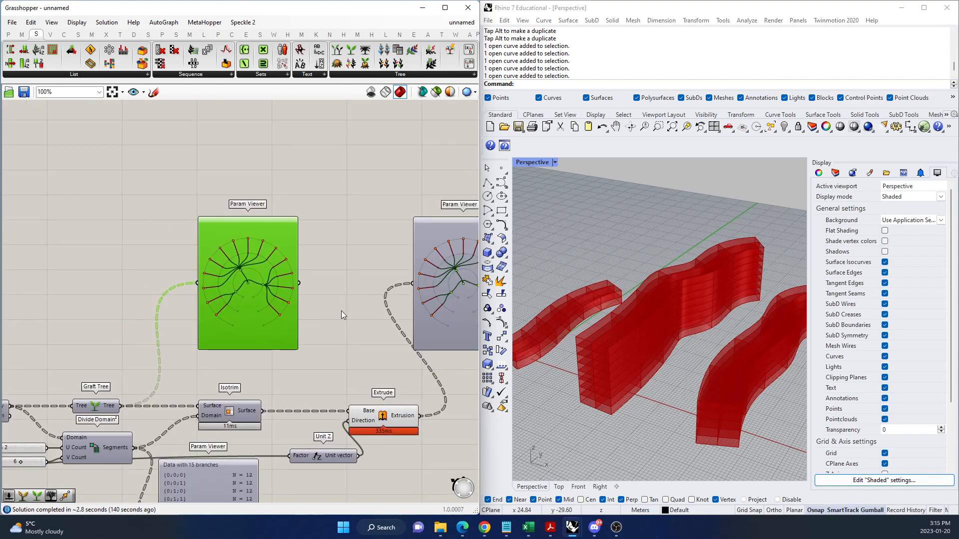
Compare the branch lists of the Graft Tree and Extrude Param Viewers and return both to their tree diagrams.
{"action": "scroll", "coordinate": [379, 299], "scroll_direction": "down", "scroll_amount": 2}
{"action": "scroll", "coordinate": [426, 334], "scroll_direction": "up", "scroll_amount": 3}
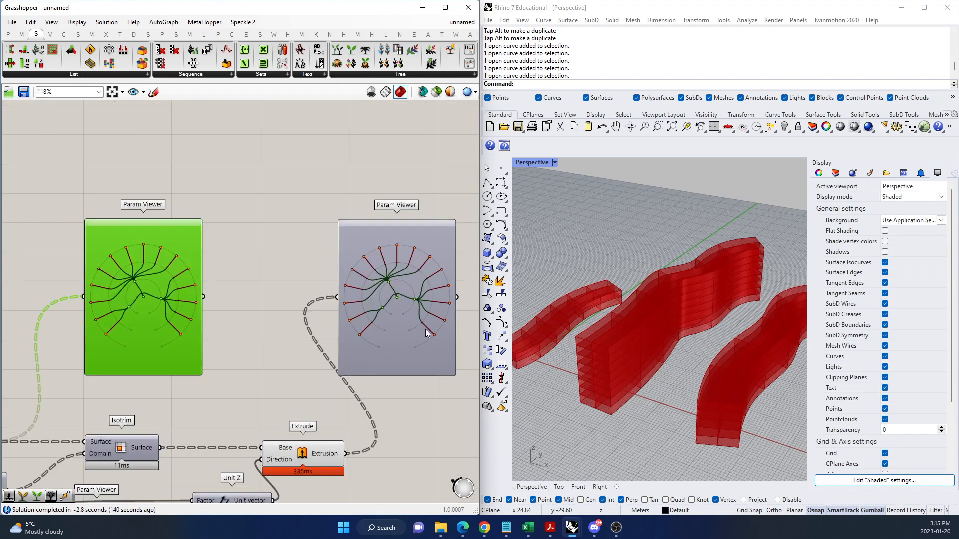
{"action": "double_click", "coordinate": [171, 355]}
{"action": "double_click", "coordinate": [368, 339]}
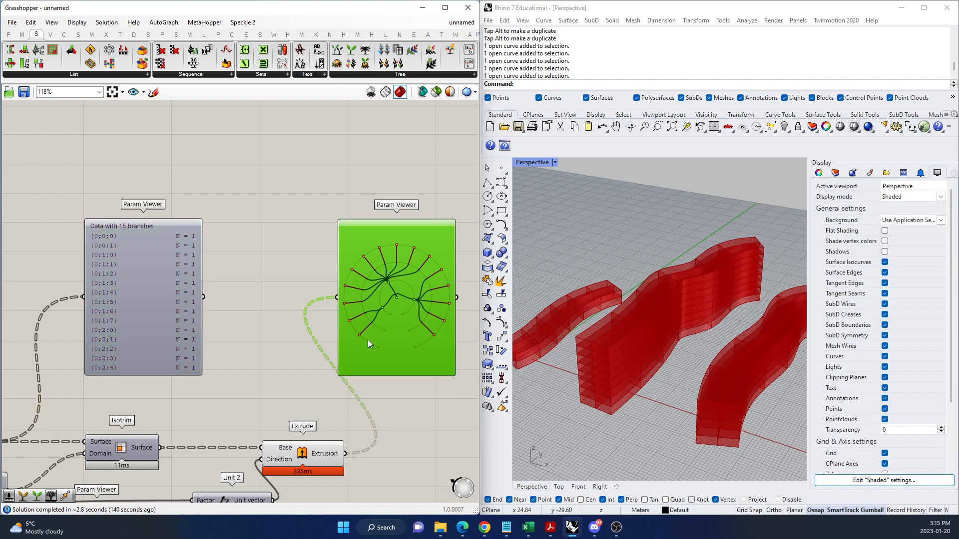
{"action": "double_click", "coordinate": [178, 302]}
{"action": "double_click", "coordinate": [390, 312]}
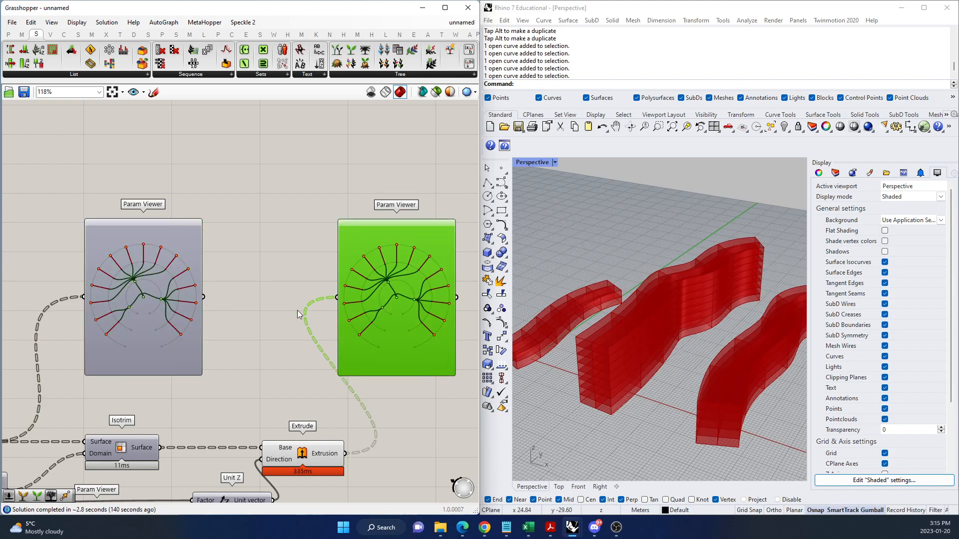
Add a Param Viewer on the empty canvas above and between Loft and Move.
{"action": "scroll", "coordinate": [306, 276], "scroll_direction": "down", "scroll_amount": 5}
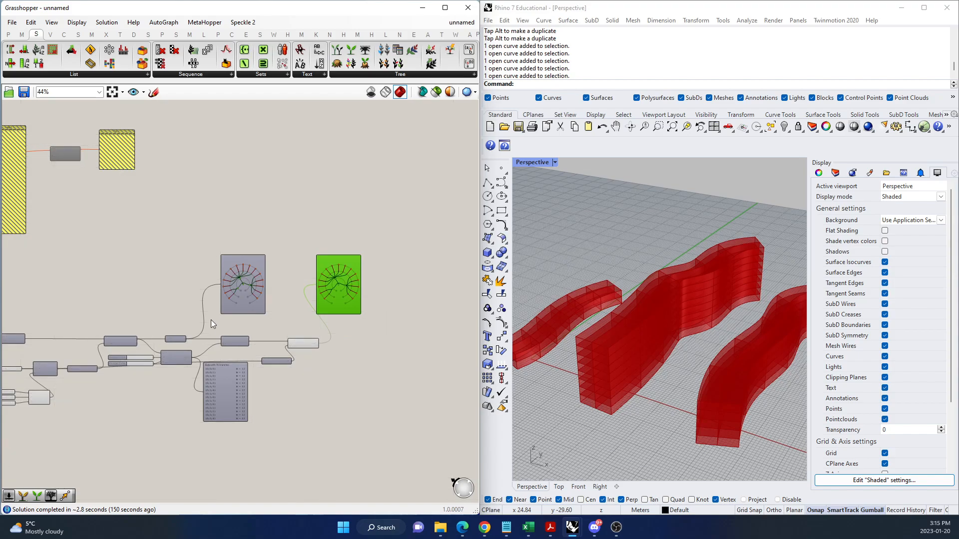
{"action": "scroll", "coordinate": [212, 320], "scroll_direction": "up", "scroll_amount": 5}
{"action": "scroll", "coordinate": [300, 401], "scroll_direction": "down", "scroll_amount": 5}
{"action": "scroll", "coordinate": [170, 339], "scroll_direction": "up", "scroll_amount": 4}
{"action": "scroll", "coordinate": [170, 338], "scroll_direction": "down", "scroll_amount": 6}
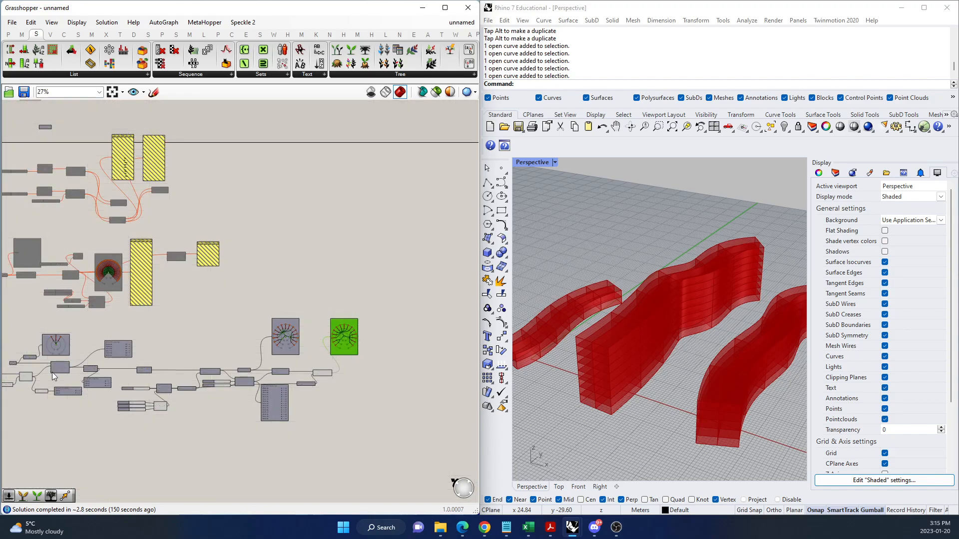
{"action": "scroll", "coordinate": [54, 377], "scroll_direction": "up", "scroll_amount": 4}
{"action": "scroll", "coordinate": [163, 394], "scroll_direction": "down", "scroll_amount": 3}
{"action": "scroll", "coordinate": [424, 378], "scroll_direction": "up", "scroll_amount": 5}
{"action": "scroll", "coordinate": [424, 378], "scroll_direction": "down", "scroll_amount": 2}
{"action": "left_click", "coordinate": [134, 384]}
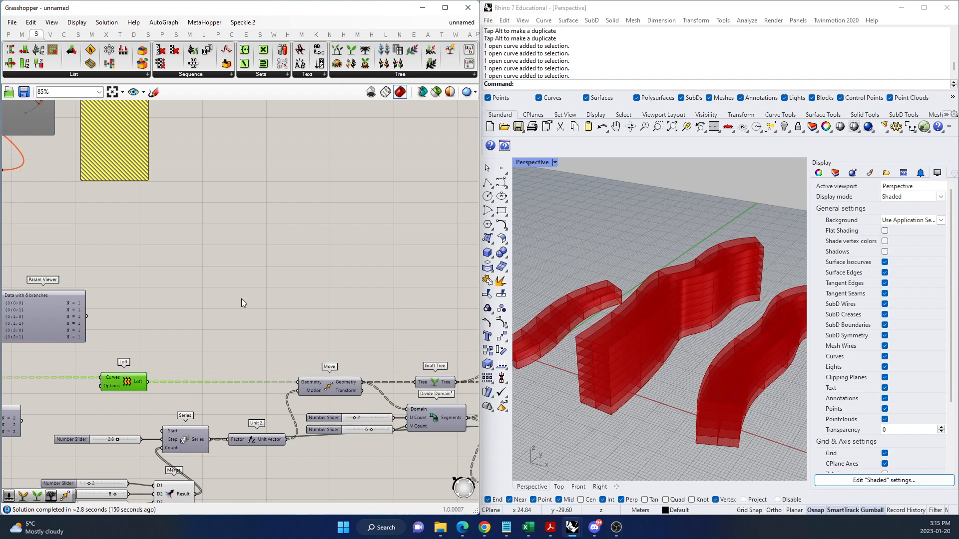
{"action": "double_click", "coordinate": [241, 299]}
{"action": "type", "text": "PARAM VIEW"}
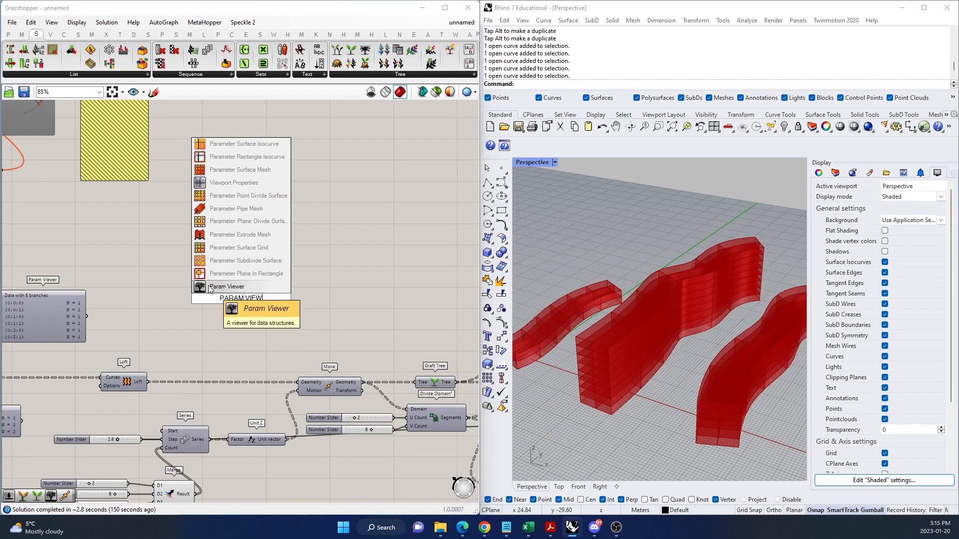
{"action": "key", "text": "Return"}
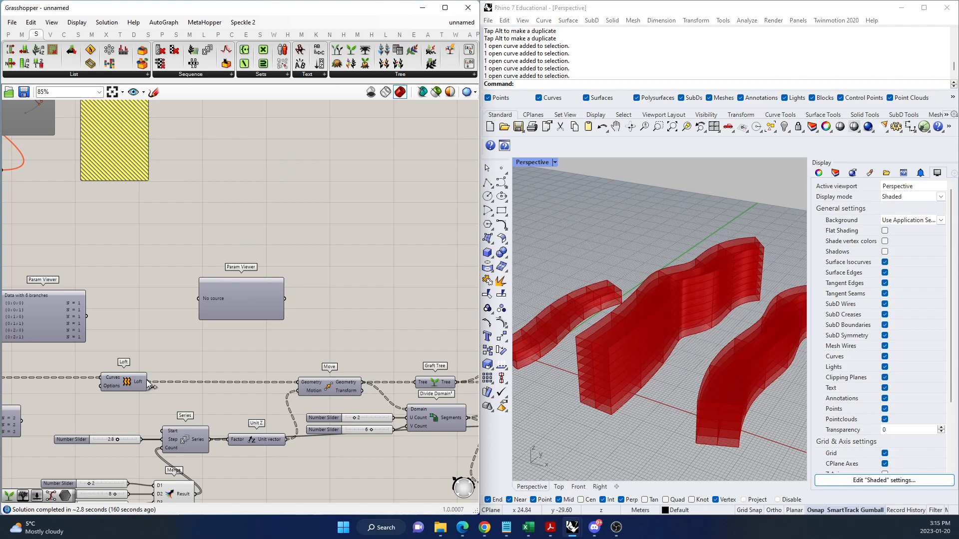
Connect Loft's output to the new Param Viewer and switch it to its tree diagram.
{"action": "left_click_drag", "start_coordinate": [148, 385], "coordinate": [272, 320]}
{"action": "left_click", "coordinate": [251, 295]}
{"action": "scroll", "coordinate": [273, 320], "scroll_direction": "down", "scroll_amount": 3}
{"action": "right_click_drag", "start_coordinate": [333, 304], "coordinate": [276, 311]}
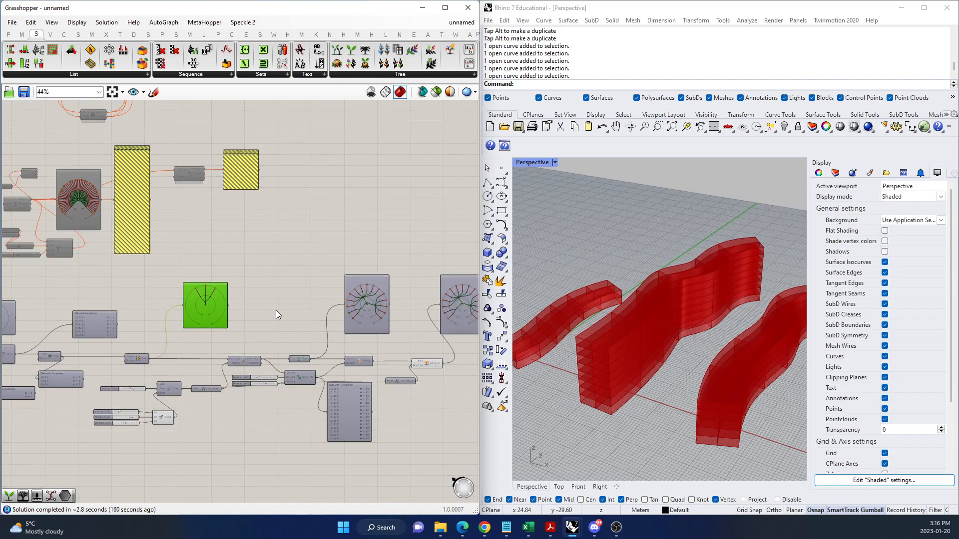
Add a Param Viewer above Move and connect Move's Geometry output to it.
{"action": "scroll", "coordinate": [276, 310], "scroll_direction": "up", "scroll_amount": 3}
{"action": "left_click", "coordinate": [217, 405]}
{"action": "double_click", "coordinate": [248, 325]}
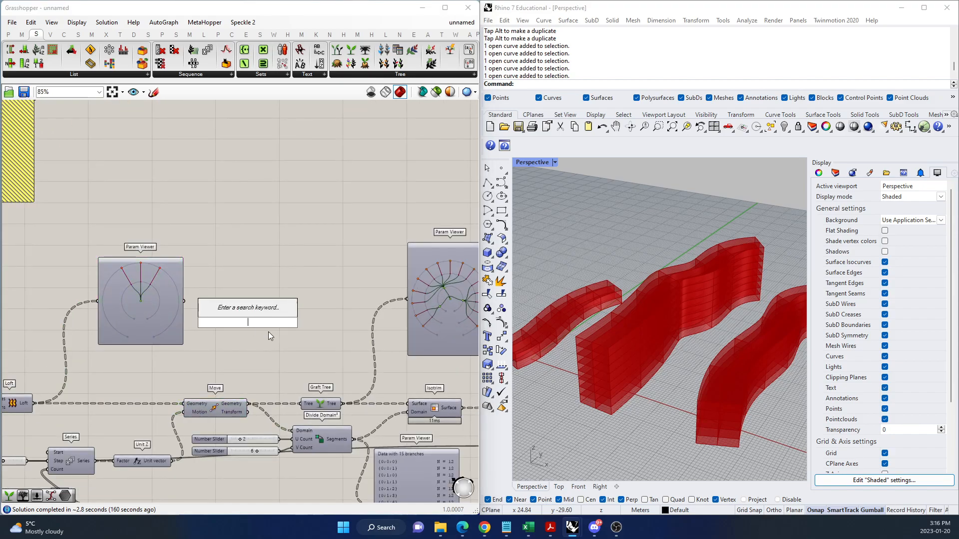
{"action": "type", "text": "PARAM VI"}
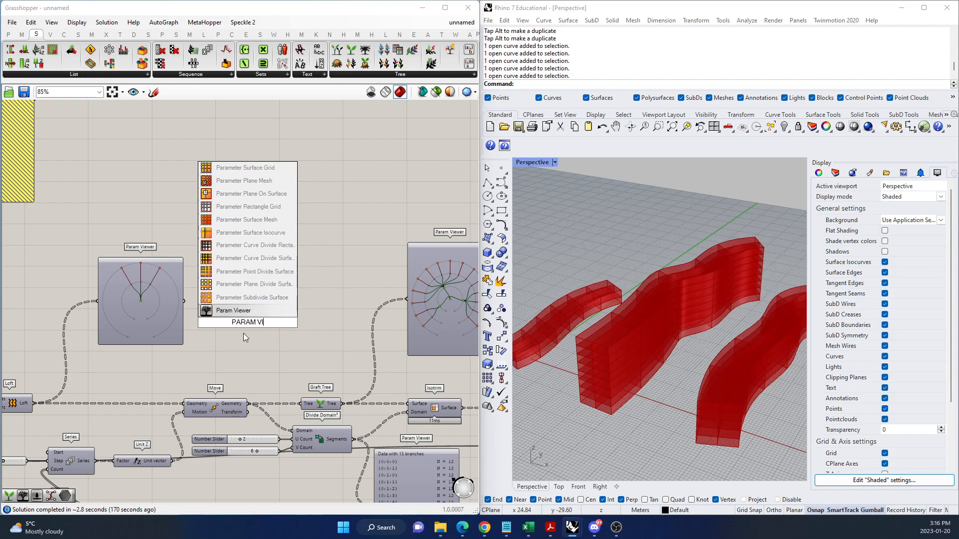
{"action": "left_click", "coordinate": [239, 310]}
{"action": "mouse_move", "coordinate": [250, 404]}
{"action": "left_mouse_down"}
{"action": "mouse_move", "coordinate": [204, 324]}
{"action": "mouse_move", "coordinate": [250, 257]}
{"action": "left_mouse_up"}
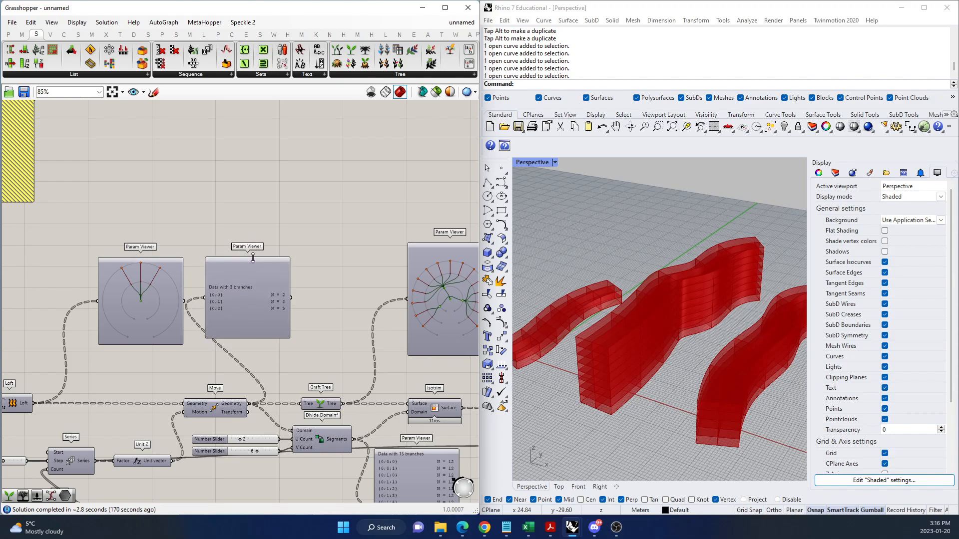
Make Move's Param Viewer slightly taller and switch it to its tree diagram.
{"action": "mouse_move", "coordinate": [256, 338]}
{"action": "left_mouse_down"}
{"action": "mouse_move", "coordinate": [256, 352]}
{"action": "mouse_move", "coordinate": [256, 343]}
{"action": "left_mouse_up"}
{"action": "left_click", "coordinate": [297, 344]}
{"action": "right_click_drag", "start_coordinate": [262, 370], "coordinate": [310, 381]}
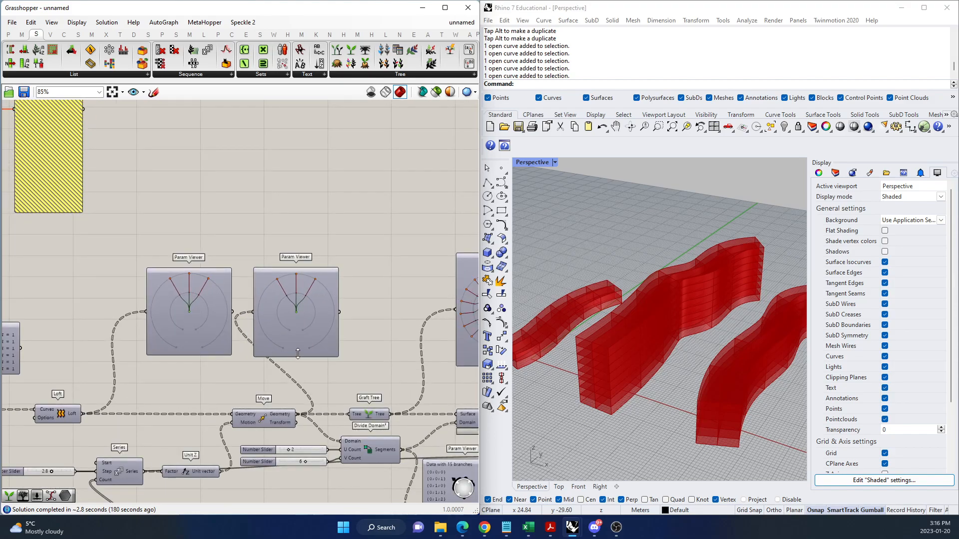
Switch the Param Viewer below Divide Domain² to its tree diagram and place it slightly lower.
{"action": "scroll", "coordinate": [144, 348], "scroll_direction": "down", "scroll_amount": 4}
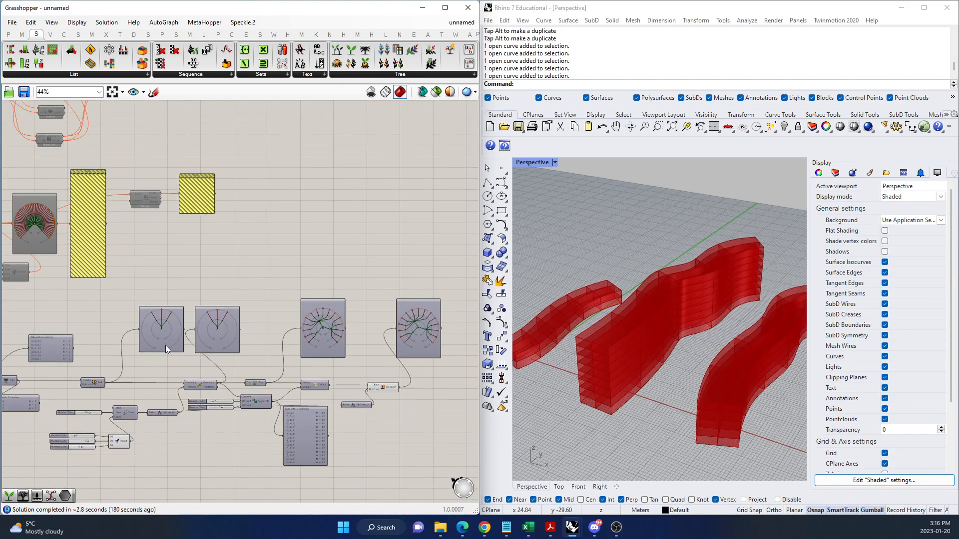
{"action": "scroll", "coordinate": [272, 339], "scroll_direction": "up", "scroll_amount": 5}
{"action": "scroll", "coordinate": [265, 292], "scroll_direction": "down", "scroll_amount": 4}
{"action": "scroll", "coordinate": [295, 448], "scroll_direction": "up", "scroll_amount": 3}
{"action": "scroll", "coordinate": [294, 448], "scroll_direction": "up", "scroll_amount": 1}
{"action": "left_click", "coordinate": [207, 351]}
{"action": "left_click_drag", "start_coordinate": [333, 430], "coordinate": [242, 465]}
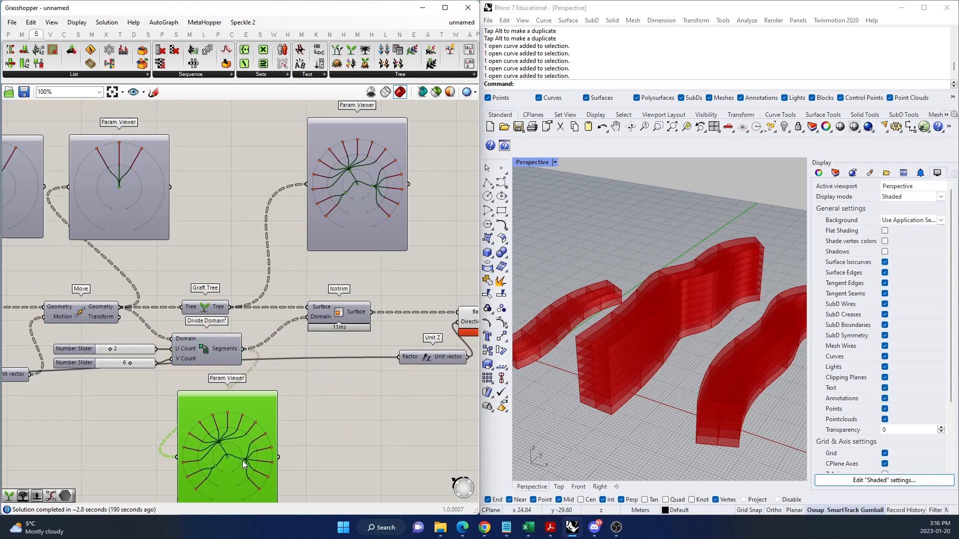
{"action": "left_click_drag", "start_coordinate": [240, 429], "coordinate": [336, 422]}
Compare the tree diagrams of Move's Geometry output and Divide Domain²'s Segments output.
{"action": "scroll", "coordinate": [160, 231], "scroll_direction": "down", "scroll_amount": 3}
{"action": "scroll", "coordinate": [156, 277], "scroll_direction": "up", "scroll_amount": 4}
{"action": "left_click", "coordinate": [272, 210]}
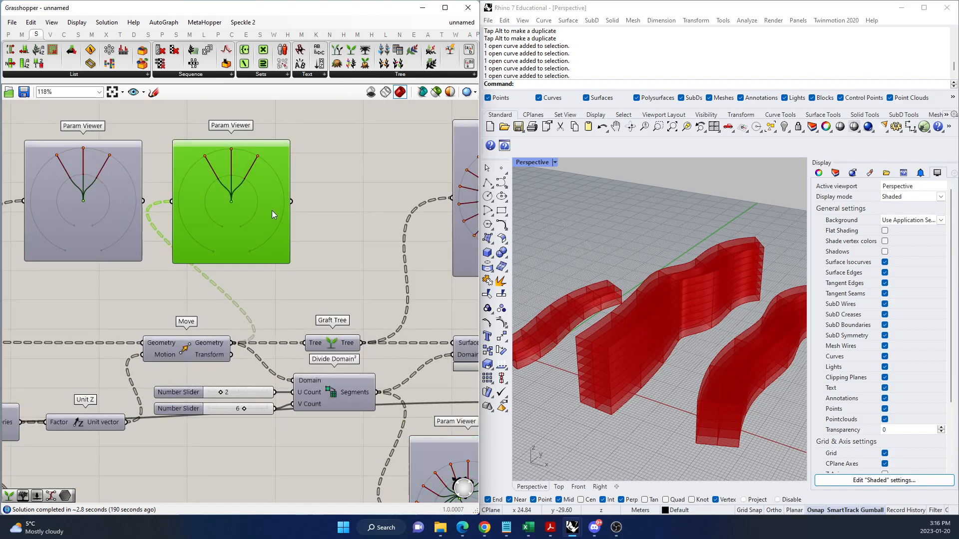
{"action": "scroll", "coordinate": [95, 251], "scroll_direction": "down", "scroll_amount": 3}
{"action": "scroll", "coordinate": [244, 325], "scroll_direction": "up", "scroll_amount": 4}
{"action": "left_click", "coordinate": [349, 389]}
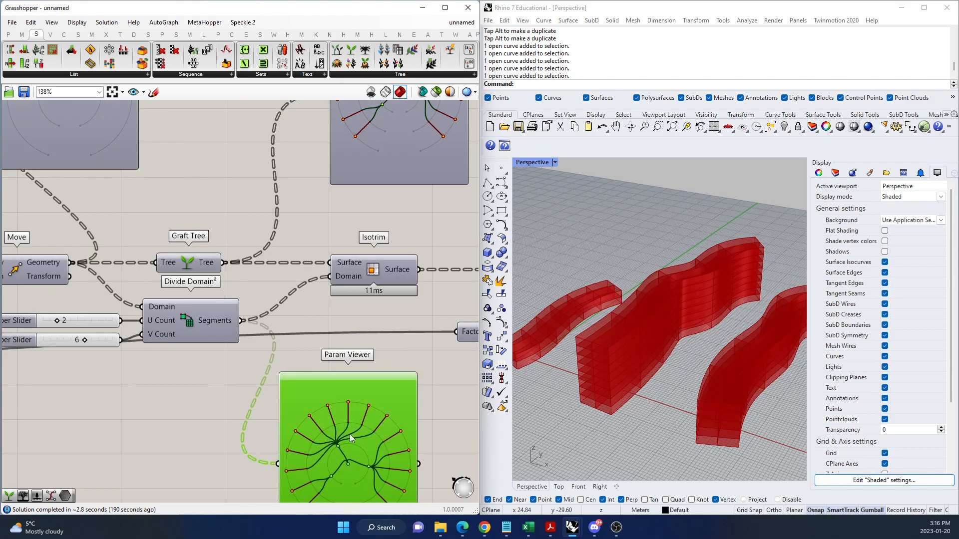
{"action": "scroll", "coordinate": [235, 241], "scroll_direction": "down", "scroll_amount": 3}
{"action": "scroll", "coordinate": [232, 244], "scroll_direction": "up", "scroll_amount": 2}
{"action": "scroll", "coordinate": [233, 244], "scroll_direction": "down", "scroll_amount": 1}
Reposition the Graft Tree Param Viewer closer above its component and shift Move's Param Viewer slightly toward it.
{"action": "left_click_drag", "start_coordinate": [343, 246], "coordinate": [287, 265]}
{"action": "scroll", "coordinate": [283, 272], "scroll_direction": "up", "scroll_amount": 2}
{"action": "left_click_drag", "start_coordinate": [126, 261], "coordinate": [149, 255]}
{"action": "scroll", "coordinate": [143, 223], "scroll_direction": "down", "scroll_amount": 2}
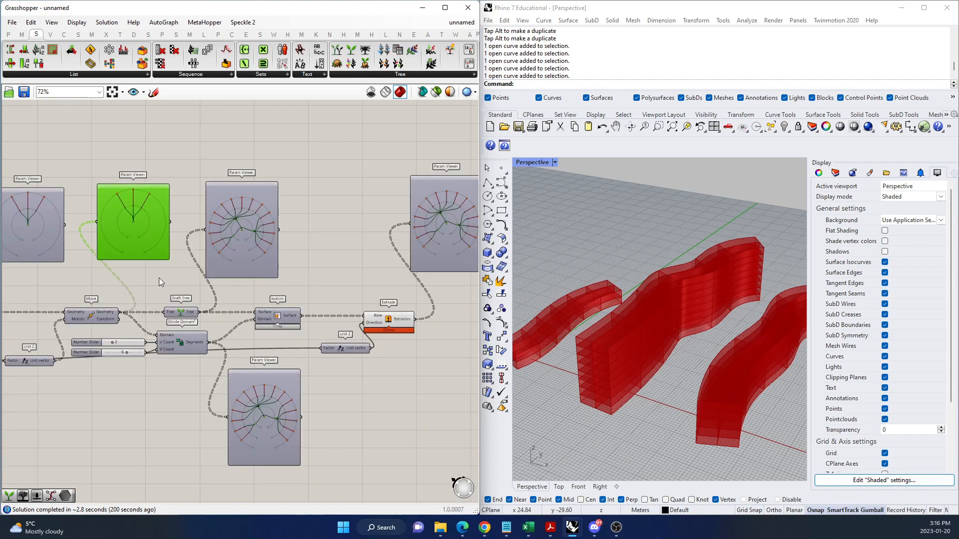
Shorten the Graft Tree Param Viewer so its frame fits more tightly around the tree diagram.
{"action": "scroll", "coordinate": [157, 266], "scroll_direction": "up", "scroll_amount": 1}
{"action": "left_click", "coordinate": [278, 412], "text": "shift"}
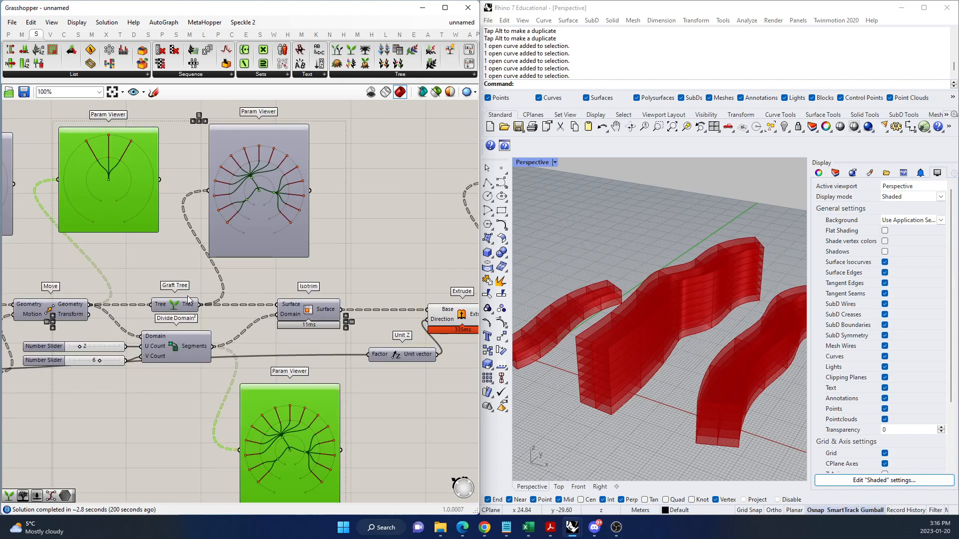
{"action": "left_click", "coordinate": [146, 258]}
{"action": "left_click", "coordinate": [111, 181]}
{"action": "left_click", "coordinate": [270, 231]}
{"action": "left_click_drag", "start_coordinate": [270, 255], "coordinate": [269, 232]}
Examine and compare the tree diagrams of the Graft Tree, Divide Domain² and Extrude outputs.
{"action": "left_click", "coordinate": [320, 401]}
{"action": "left_click", "coordinate": [292, 211]}
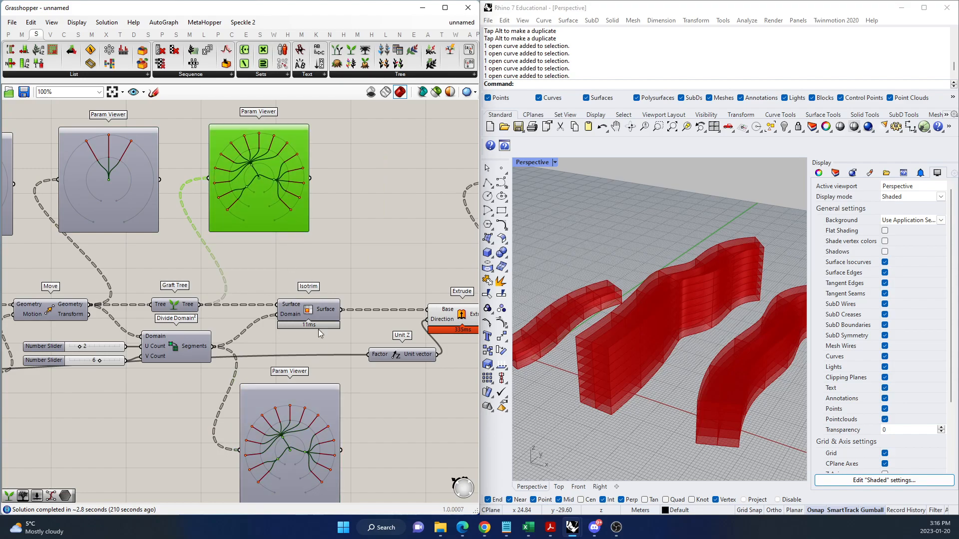
{"action": "left_click", "coordinate": [325, 433]}
{"action": "scroll", "coordinate": [142, 409], "scroll_direction": "down", "scroll_amount": 3}
{"action": "scroll", "coordinate": [246, 365], "scroll_direction": "up", "scroll_amount": 3}
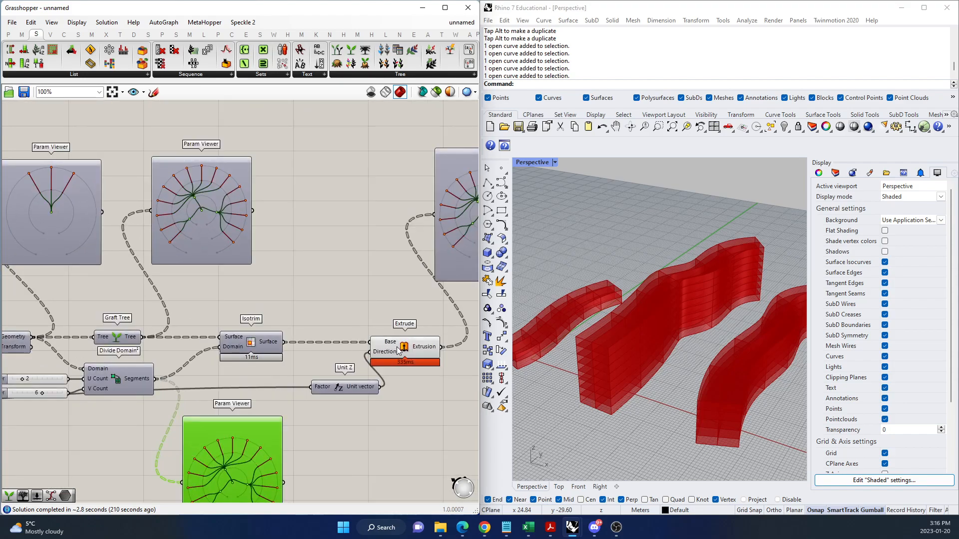
{"action": "scroll", "coordinate": [254, 371], "scroll_direction": "down", "scroll_amount": 2}
{"action": "scroll", "coordinate": [457, 264], "scroll_direction": "up", "scroll_amount": 4}
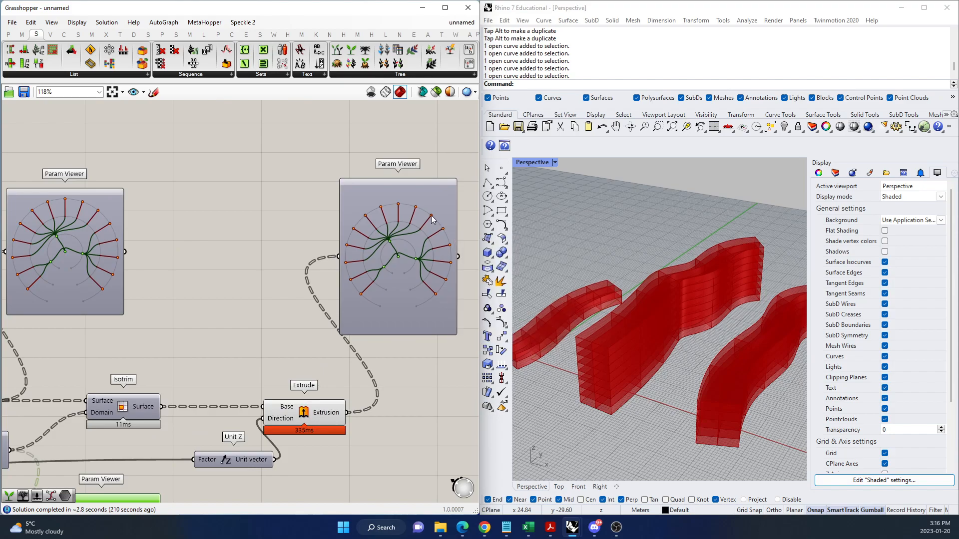
{"action": "left_click", "coordinate": [432, 199]}
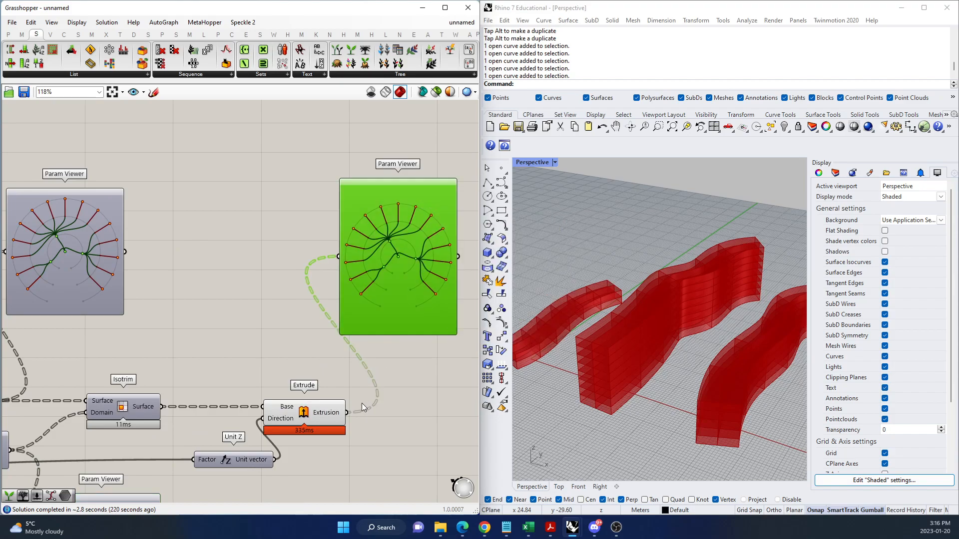
Review how the tree structure develops across the whole definition, from the input curves through to Extrude.
{"action": "scroll", "coordinate": [370, 361], "scroll_direction": "down", "scroll_amount": 5}
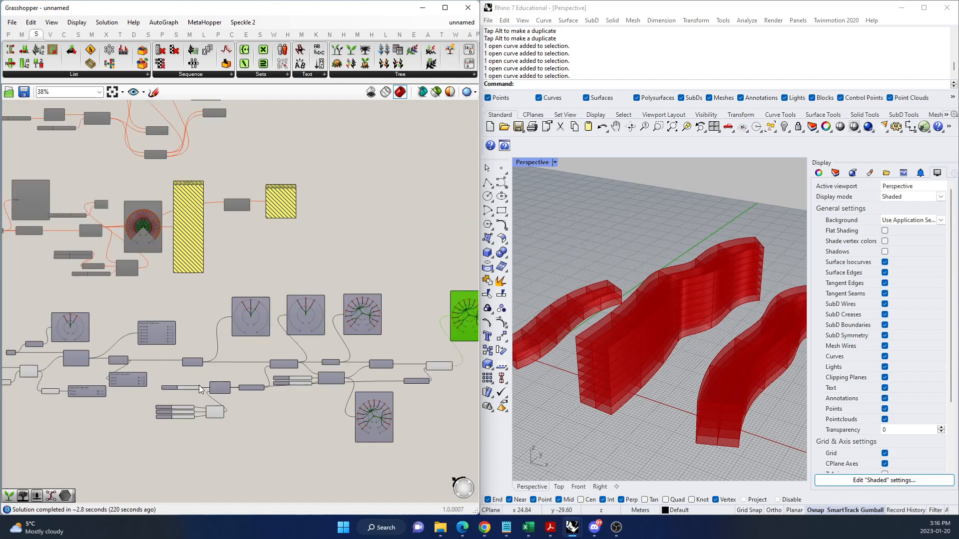
{"action": "scroll", "coordinate": [298, 309], "scroll_direction": "down", "scroll_amount": 2}
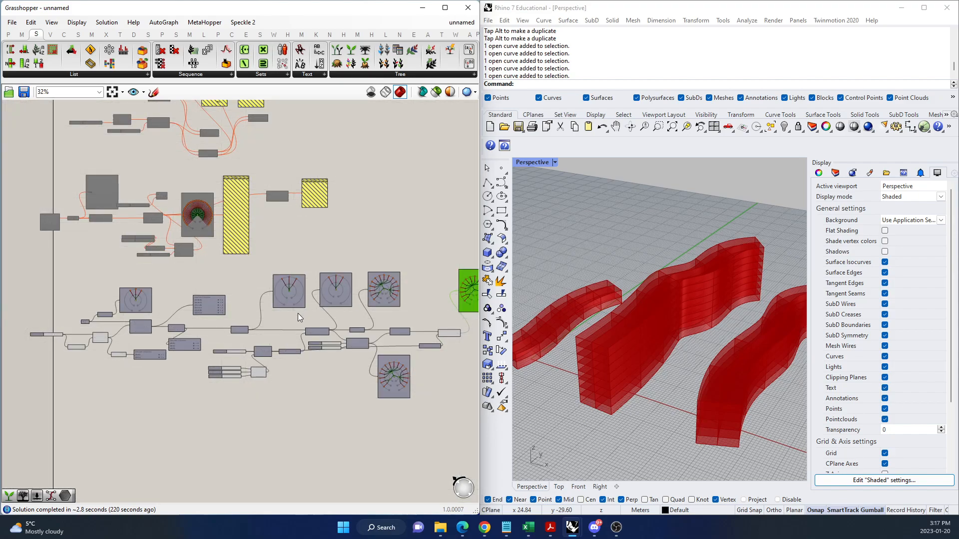
{"action": "scroll", "coordinate": [244, 320], "scroll_direction": "down", "scroll_amount": 3}
{"action": "scroll", "coordinate": [397, 307], "scroll_direction": "up", "scroll_amount": 3}
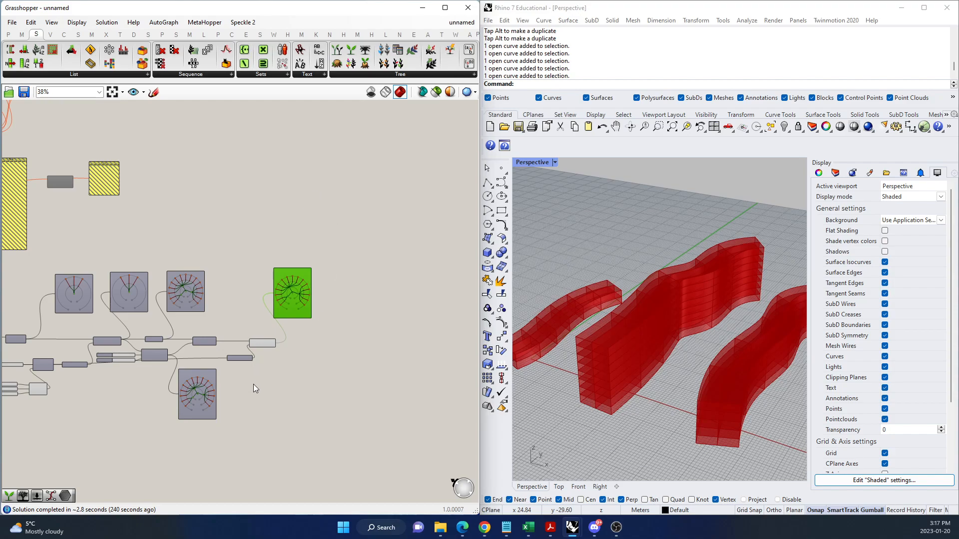
{"action": "scroll", "coordinate": [281, 324], "scroll_direction": "up", "scroll_amount": 4}
{"action": "scroll", "coordinate": [357, 291], "scroll_direction": "down", "scroll_amount": 6}
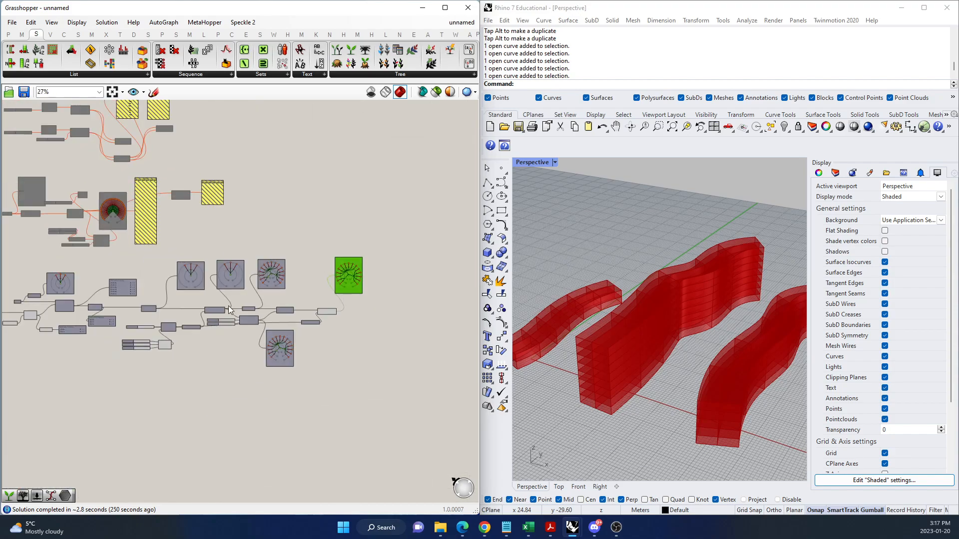
{"action": "scroll", "coordinate": [229, 309], "scroll_direction": "up", "scroll_amount": 2}
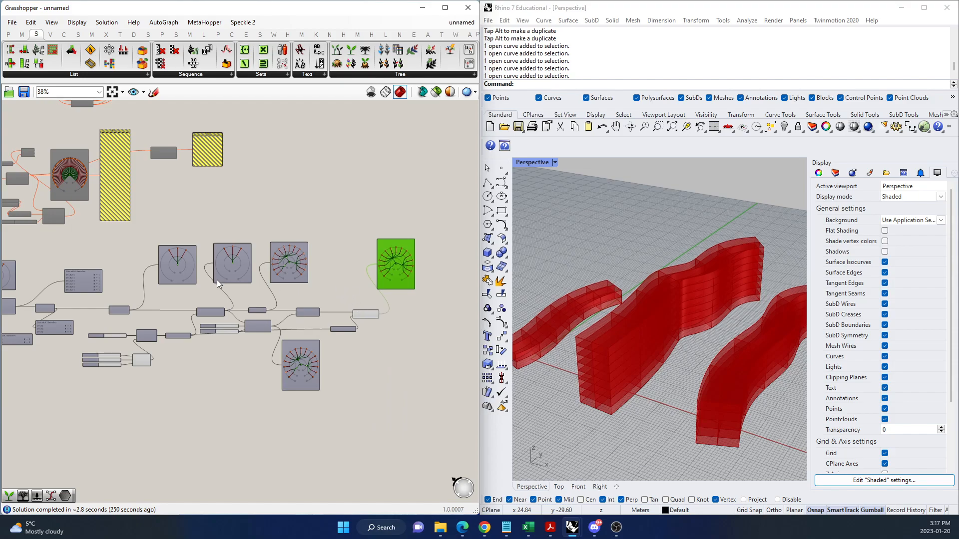
{"action": "scroll", "coordinate": [103, 329], "scroll_direction": "down", "scroll_amount": 2}
{"action": "scroll", "coordinate": [316, 304], "scroll_direction": "up", "scroll_amount": 3}
Inspect the Extrude component up close and select its Param Viewer to examine the final tree diagram.
{"action": "right_click_drag", "start_coordinate": [316, 305], "coordinate": [233, 321]}
{"action": "scroll", "coordinate": [194, 350], "scroll_direction": "up", "scroll_amount": 6}
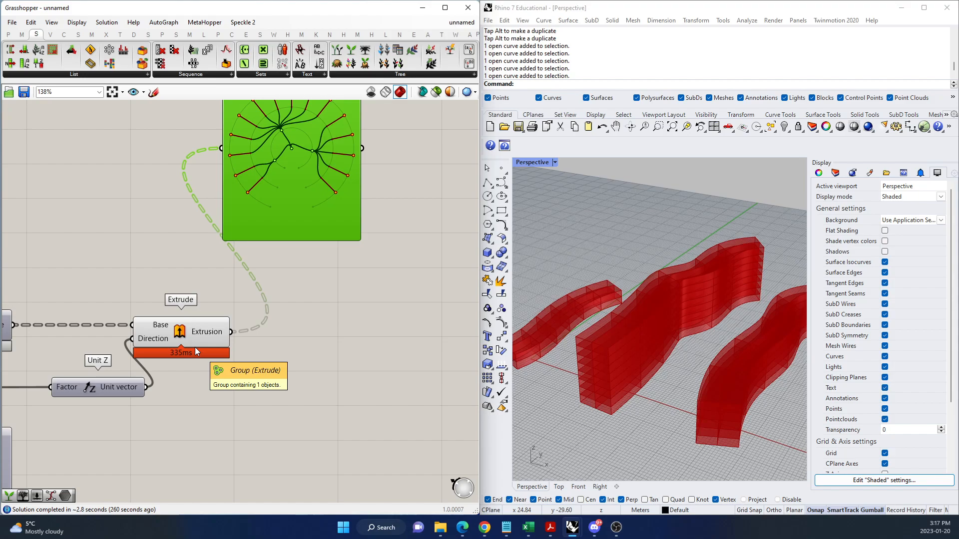
{"action": "left_click", "coordinate": [319, 358]}
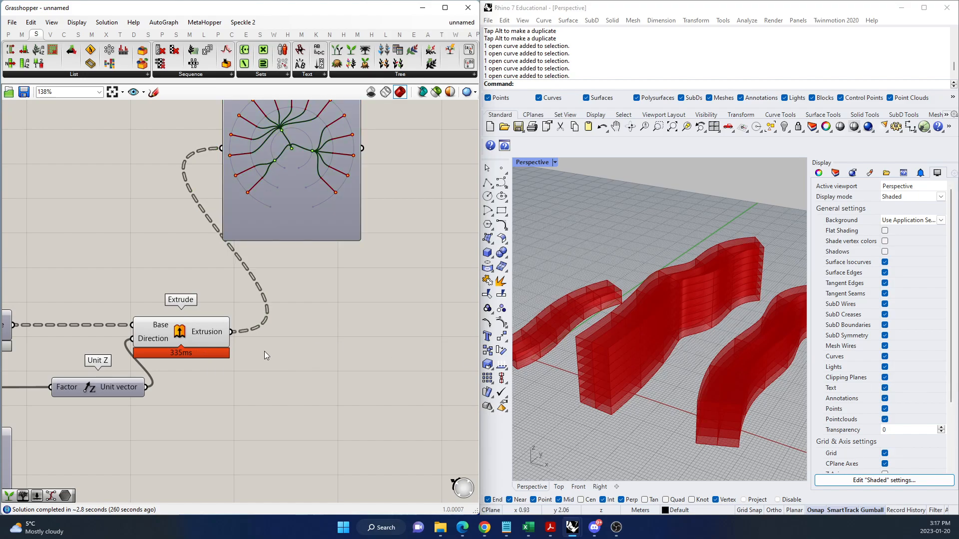
{"action": "scroll", "coordinate": [245, 387], "scroll_direction": "down", "scroll_amount": 2}
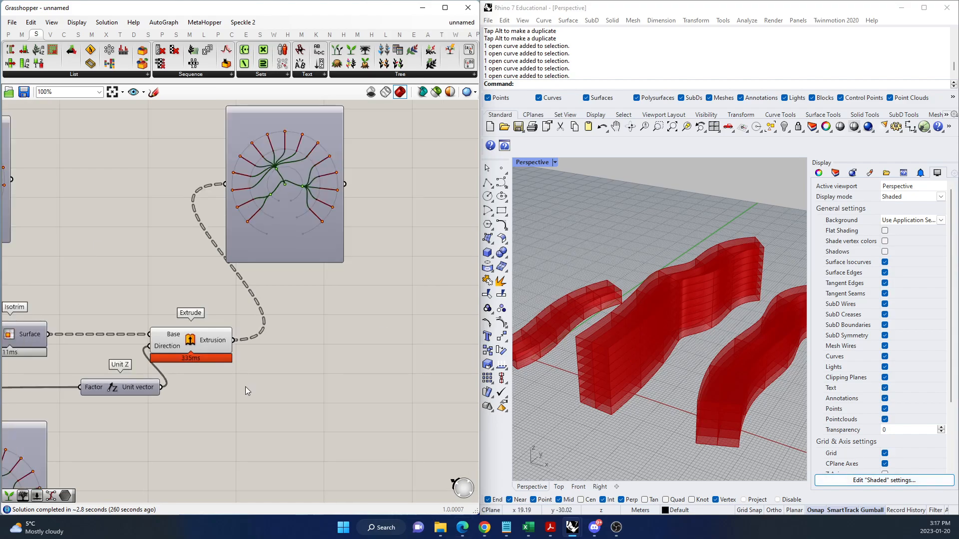
{"action": "scroll", "coordinate": [346, 358], "scroll_direction": "up", "scroll_amount": 2}
{"action": "left_click", "coordinate": [313, 244]}
{"action": "scroll", "coordinate": [245, 312], "scroll_direction": "down", "scroll_amount": 2}
{"action": "scroll", "coordinate": [256, 223], "scroll_direction": "up", "scroll_amount": 2}
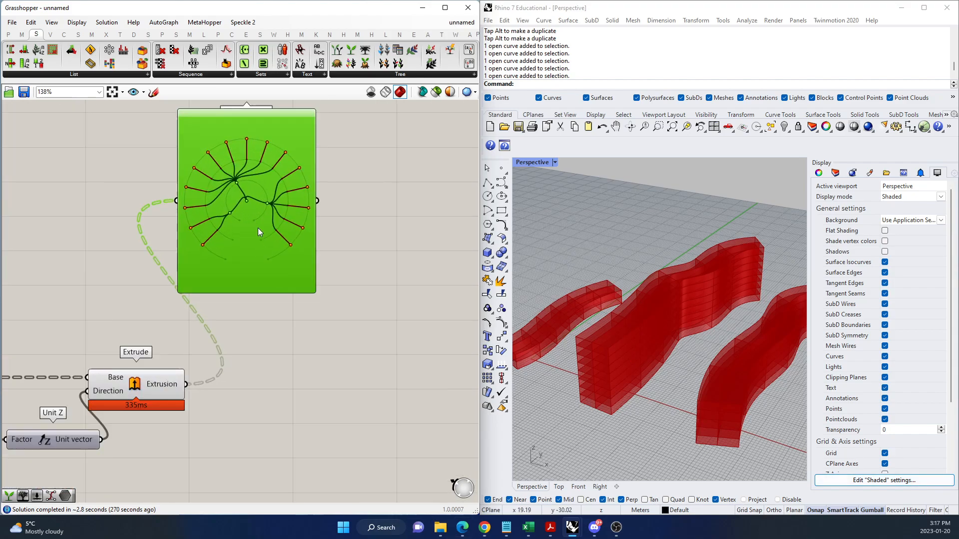
Switch the Extrude output's Param Viewer from the tree diagram to the branch list and shorten its frame slightly.
{"action": "double_click", "coordinate": [257, 255]}
{"action": "left_click_drag", "start_coordinate": [242, 294], "coordinate": [242, 284]}
Add a Tree Item component beyond Extrude, connect the Extrusion output to its Tree input, and move it farther away.
{"action": "double_click", "coordinate": [353, 372]}
{"action": "type", "text": "TREE ITEM"}
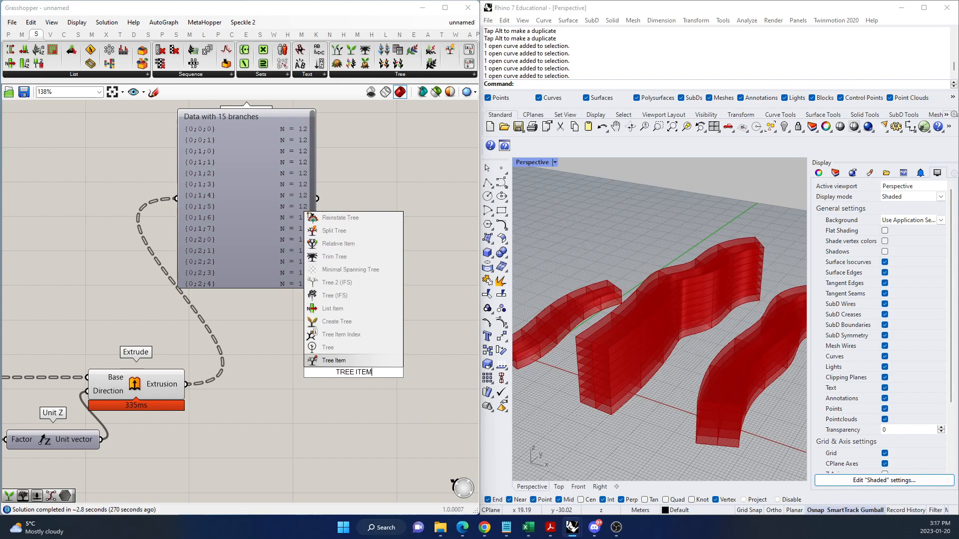
{"action": "left_click", "coordinate": [350, 360]}
{"action": "left_click_drag", "start_coordinate": [401, 420], "coordinate": [402, 420]}
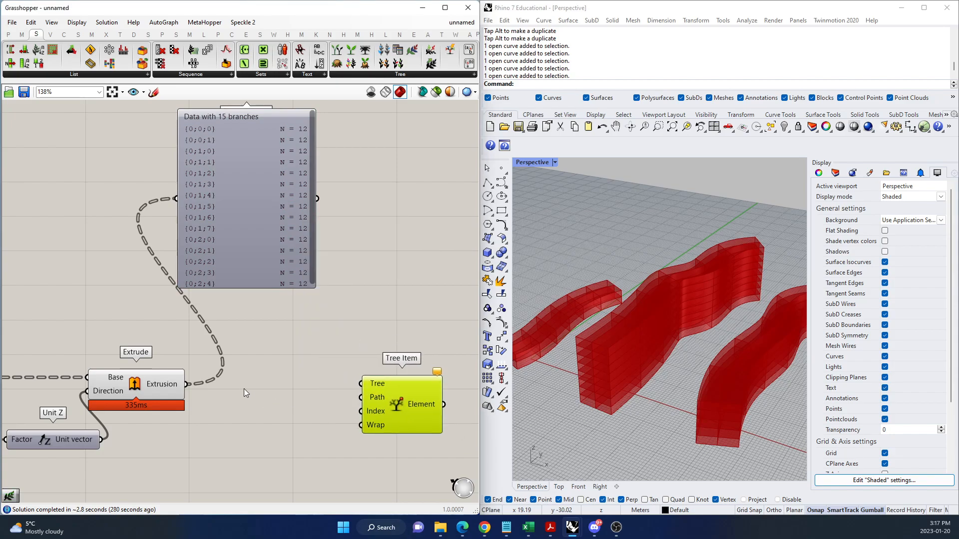
{"action": "left_click_drag", "start_coordinate": [186, 384], "coordinate": [360, 383]}
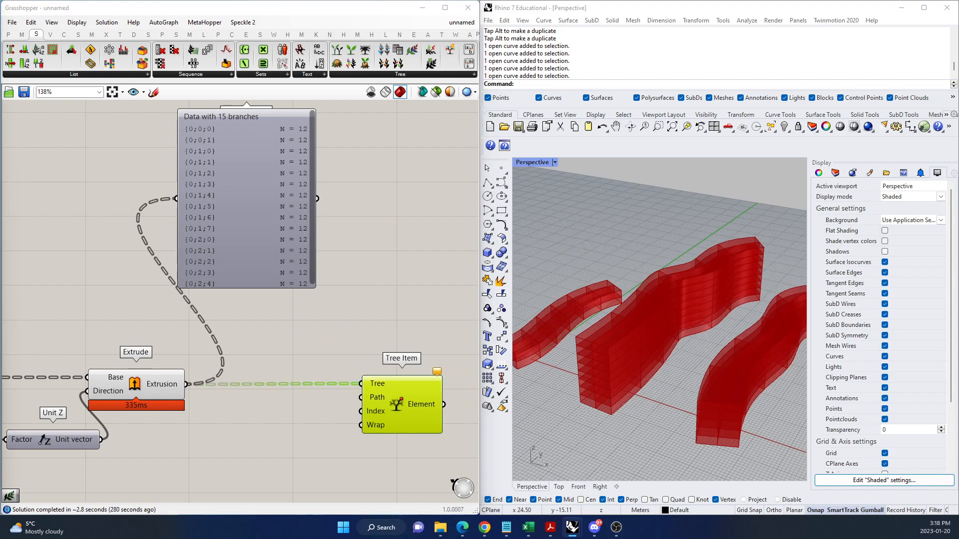
{"action": "left_click_drag", "start_coordinate": [415, 412], "coordinate": [466, 412]}
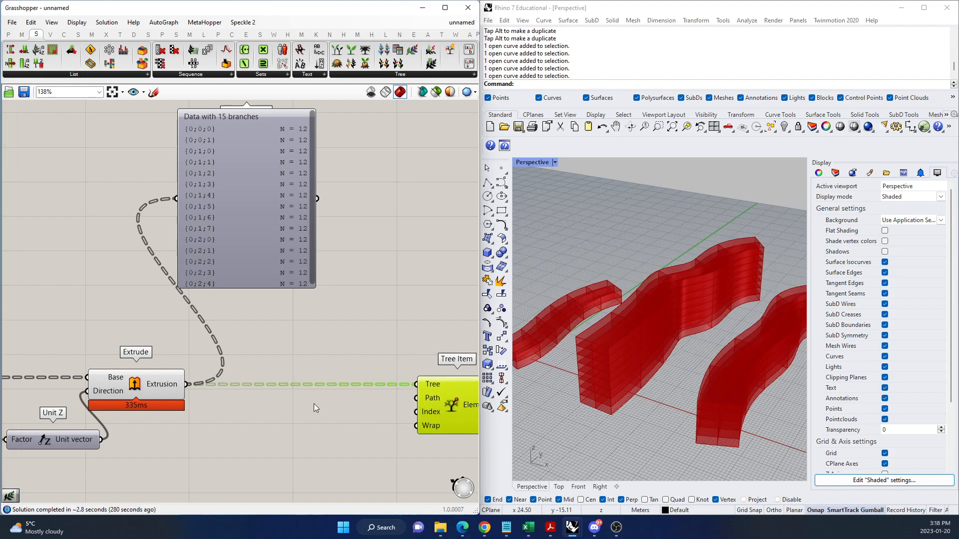
Add a Construct Path component before Tree Item and connect its Branch output to the Path input.
{"action": "scroll", "coordinate": [317, 403], "scroll_direction": "down", "scroll_amount": 2}
{"action": "scroll", "coordinate": [355, 410], "scroll_direction": "up", "scroll_amount": 2}
{"action": "double_click", "coordinate": [334, 411]}
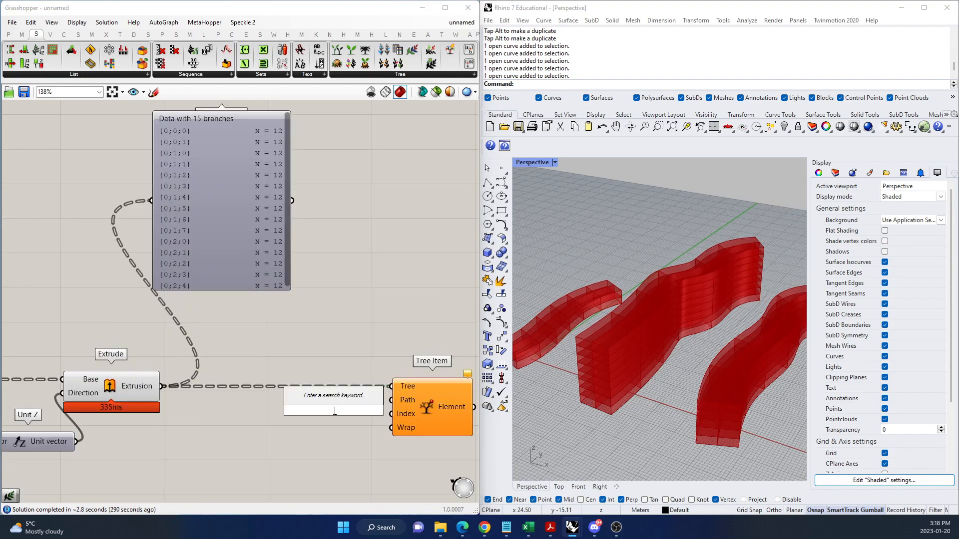
{"action": "type", "text": "CONSTRUCT PA"}
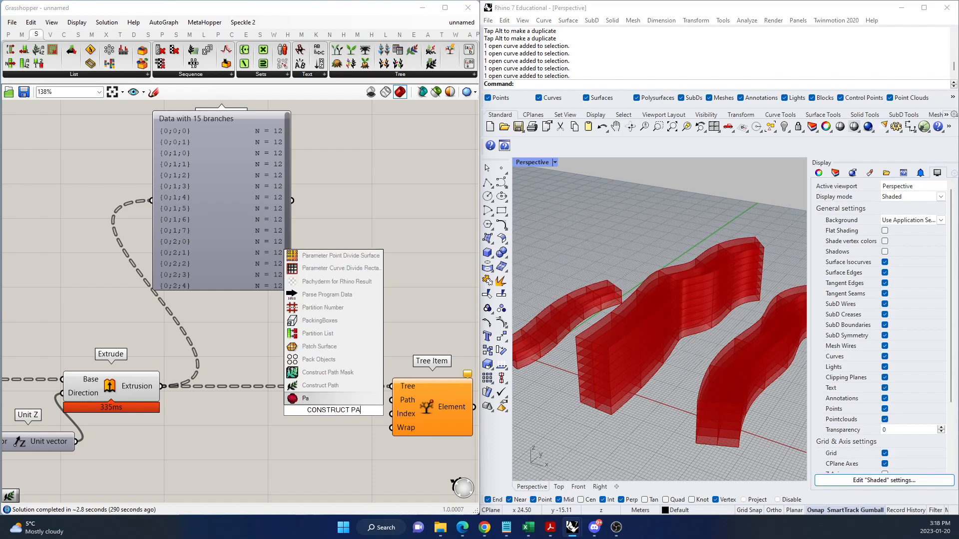
{"action": "left_click", "coordinate": [320, 386]}
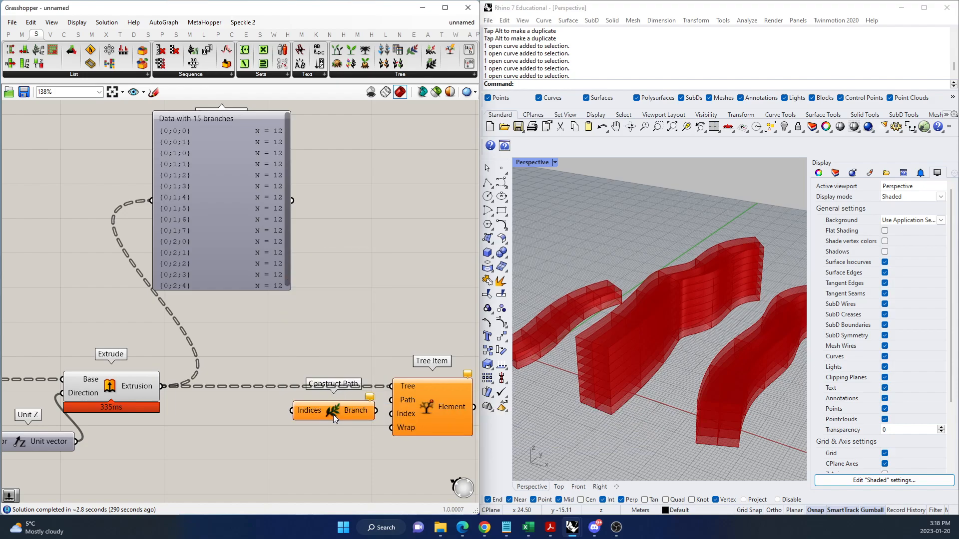
{"action": "left_click_drag", "start_coordinate": [324, 408], "coordinate": [391, 400]}
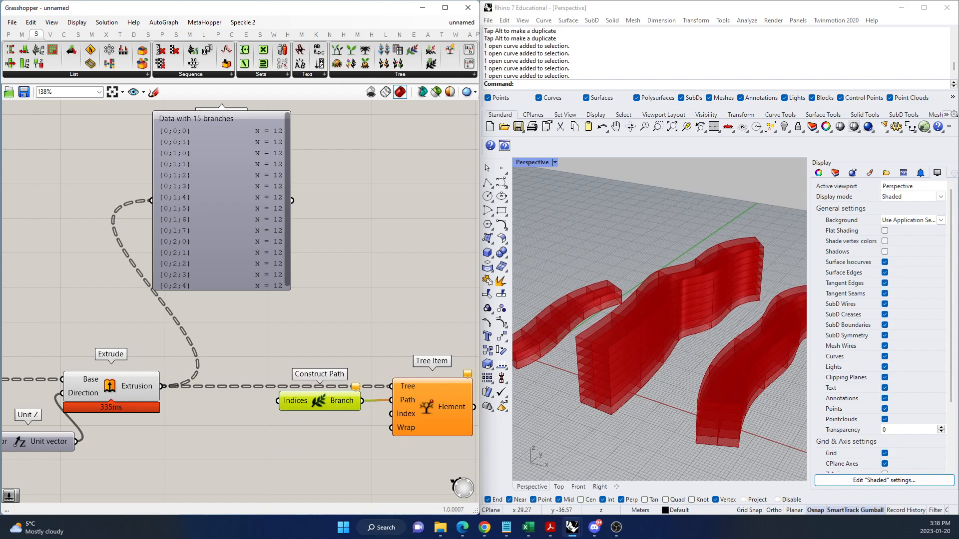
Create a 0 to 10 integer number slider, duplicate it, and connect both sliders to Construct Path's Indices input.
{"action": "double_click", "coordinate": [290, 459]}
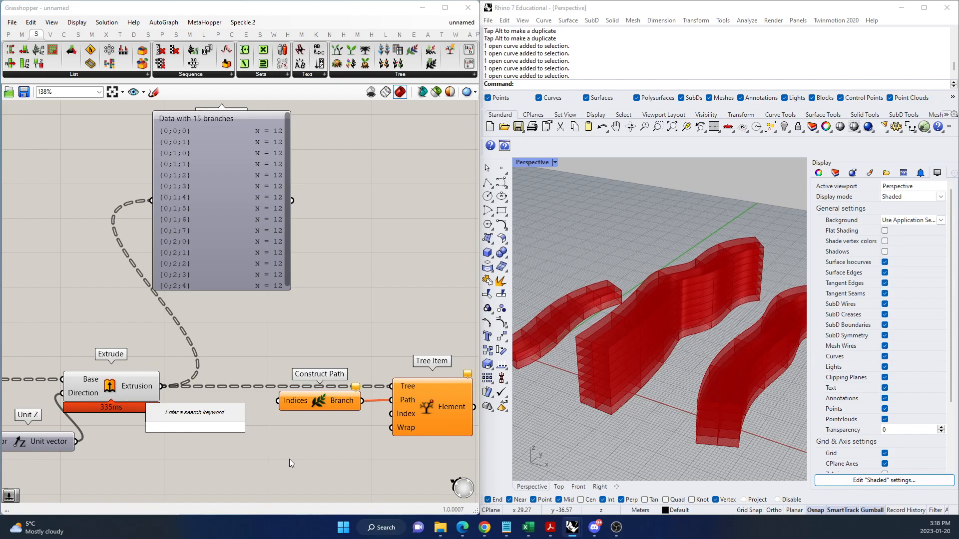
{"action": "type", "text": "0..10"}
{"action": "key", "text": "Return"}
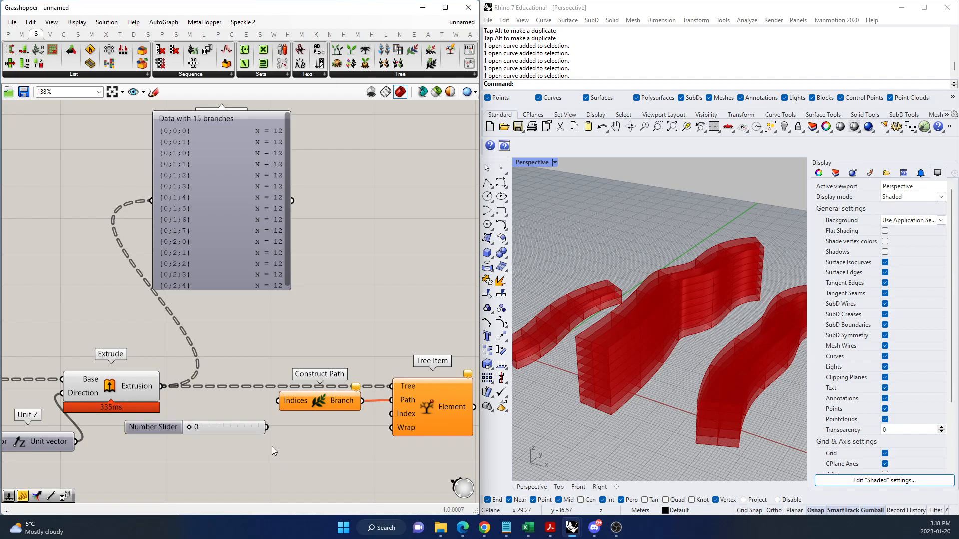
{"action": "left_click", "coordinate": [245, 426]}
{"action": "key", "text": "ctrl+c"}
{"action": "key", "text": "ctrl+v"}
{"action": "left_click_drag", "start_coordinate": [245, 440], "coordinate": [277, 400]}
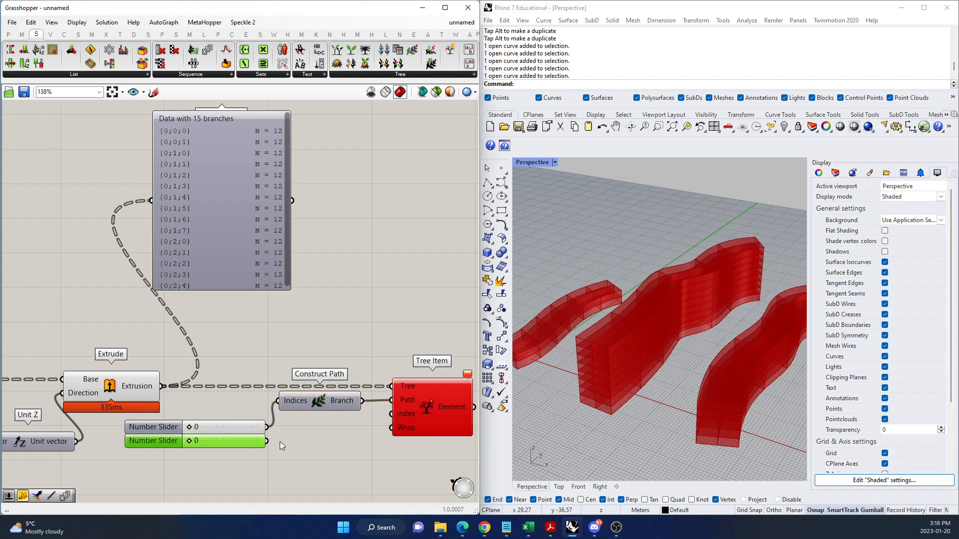
{"action": "left_click_drag", "start_coordinate": [266, 441], "coordinate": [278, 401], "text": "shift"}
Add another 0 to 10 integer number slider and connect it to the Tree Item's Index input.
{"action": "scroll", "coordinate": [393, 420], "scroll_direction": "down", "scroll_amount": 2}
{"action": "scroll", "coordinate": [376, 457], "scroll_direction": "up", "scroll_amount": 2}
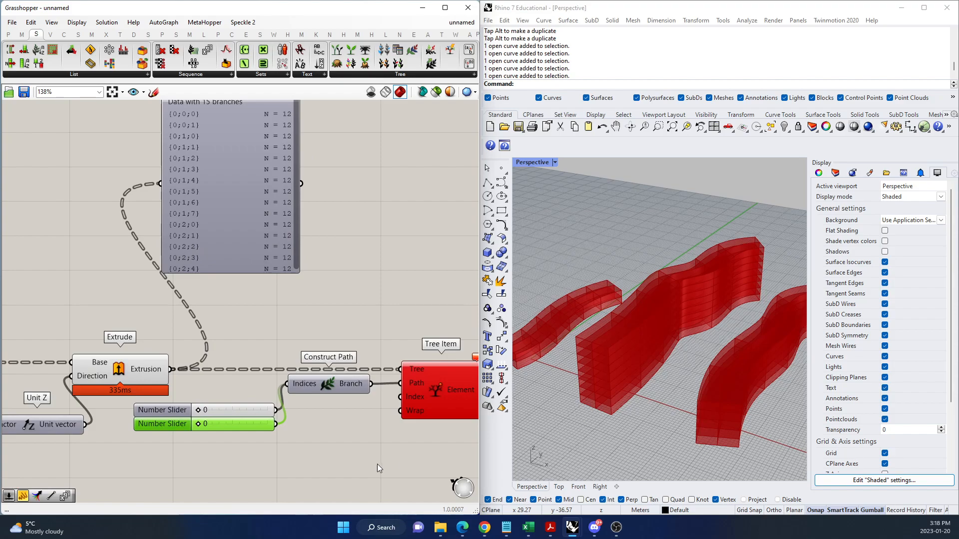
{"action": "double_click", "coordinate": [359, 450]}
{"action": "type", "text": "0...10"}
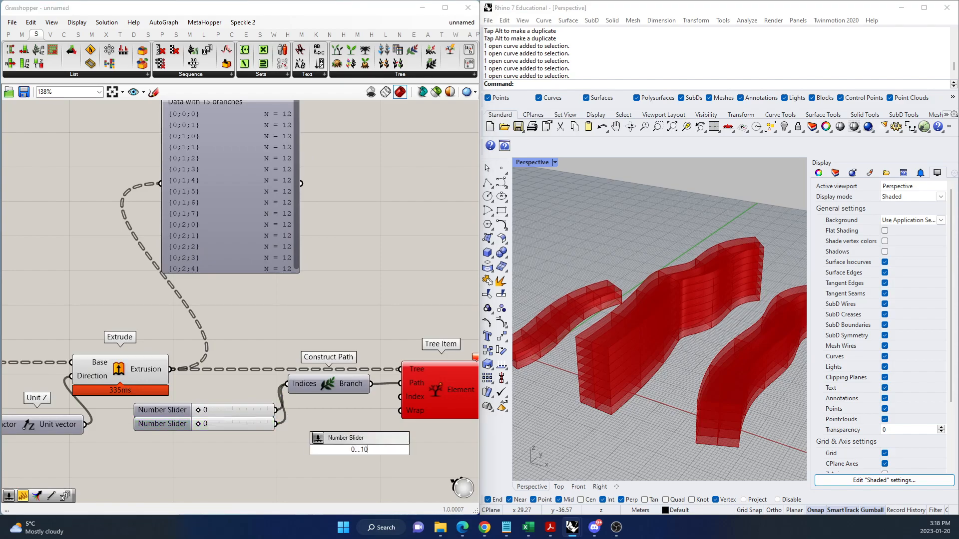
{"action": "key", "text": "Return"}
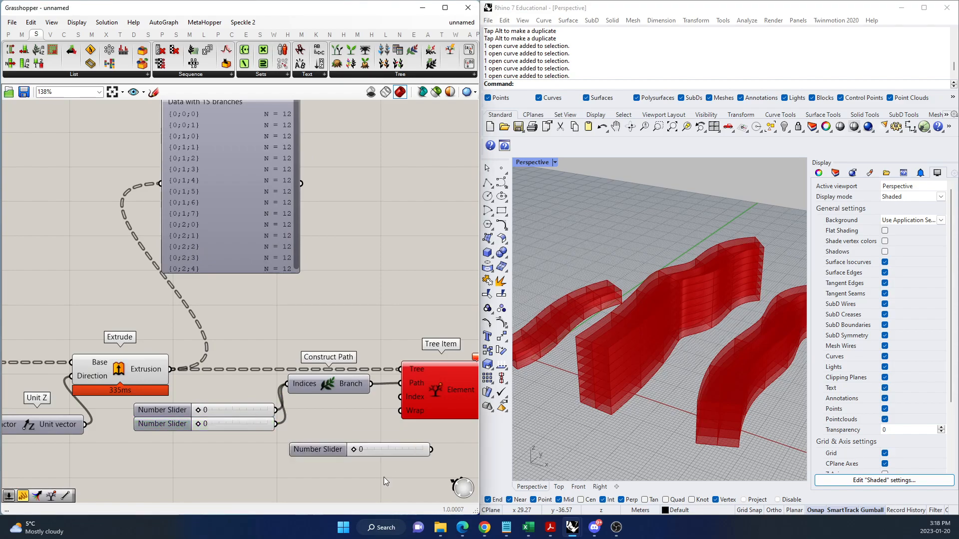
{"action": "left_click_drag", "start_coordinate": [431, 449], "coordinate": [401, 397]}
{"action": "scroll", "coordinate": [433, 394], "scroll_direction": "down", "scroll_amount": 4}
{"action": "right_click_drag", "start_coordinate": [434, 394], "coordinate": [365, 405]}
{"action": "scroll", "coordinate": [353, 405], "scroll_direction": "up", "scroll_amount": 3}
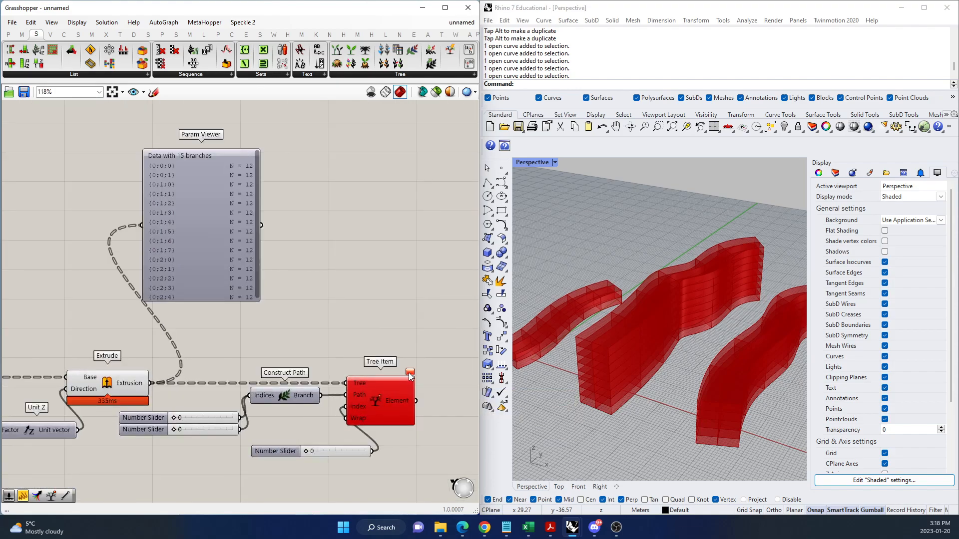
Check the Tree Item error and add a third duplicate slider to Construct Path's Indices to complete a three-part path.
{"action": "mouse_move", "coordinate": [410, 373]}
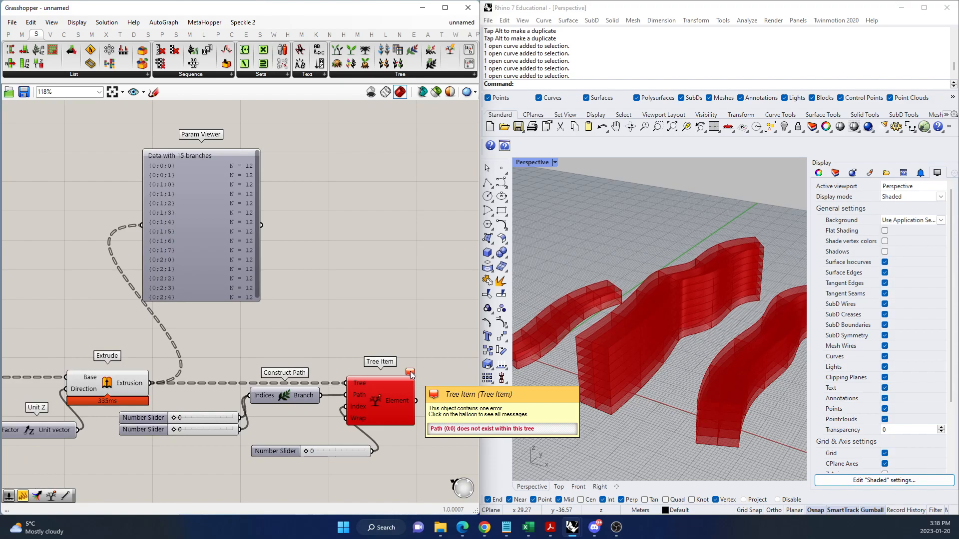
{"action": "left_click", "coordinate": [209, 430]}
{"action": "left_click_drag", "start_coordinate": [211, 428], "coordinate": [249, 396], "text": "alt"}
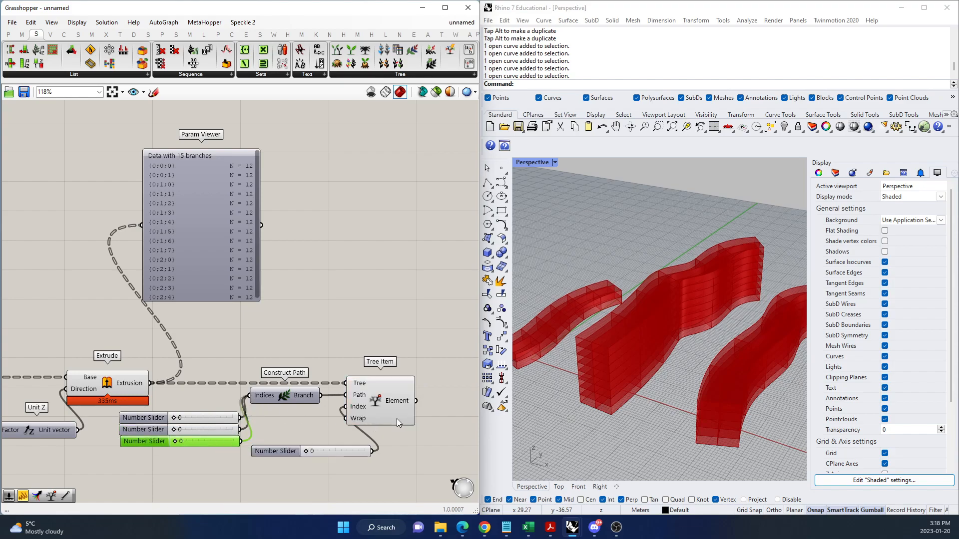
Compare the branch paths in the Param Viewer with the Construct Path sliders, and preview the geometry picked by Tree Item.
{"action": "scroll", "coordinate": [153, 173], "scroll_direction": "up", "scroll_amount": 3}
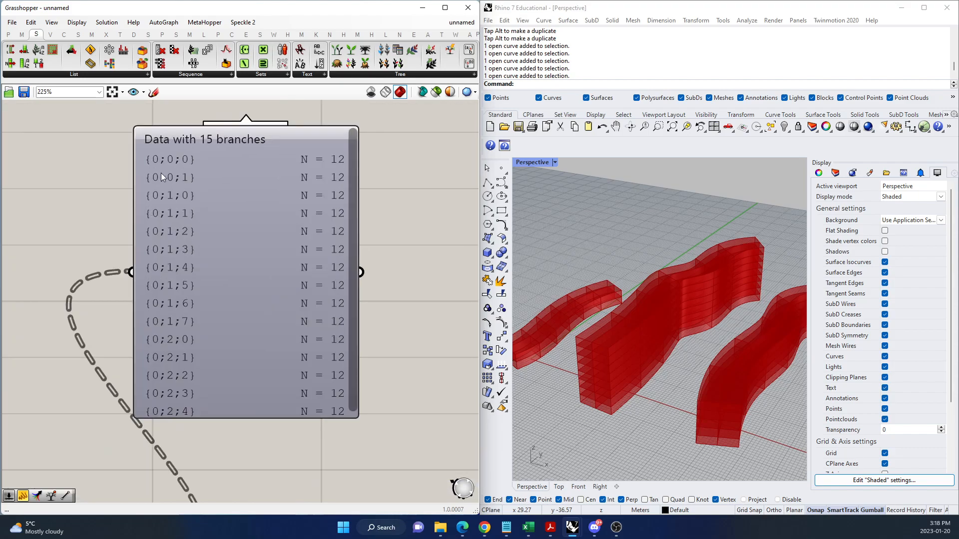
{"action": "scroll", "coordinate": [164, 198], "scroll_direction": "down", "scroll_amount": 3}
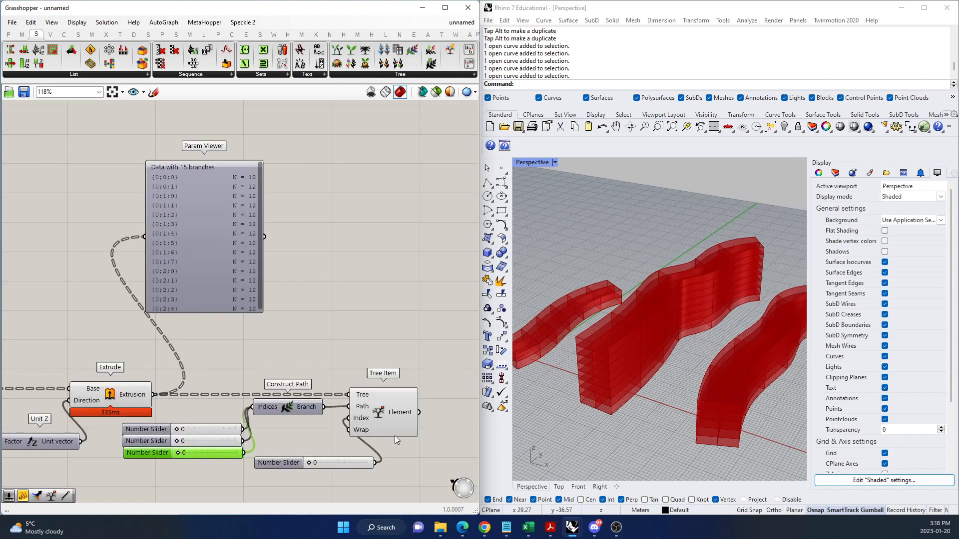
{"action": "left_click", "coordinate": [370, 395]}
{"action": "scroll", "coordinate": [145, 172], "scroll_direction": "up", "scroll_amount": 4}
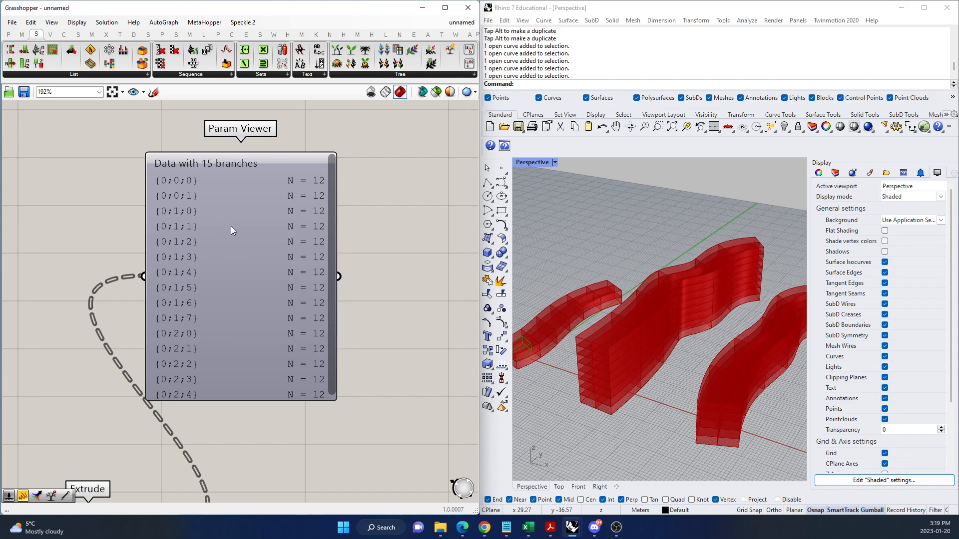
{"action": "scroll", "coordinate": [313, 284], "scroll_direction": "down", "scroll_amount": 5}
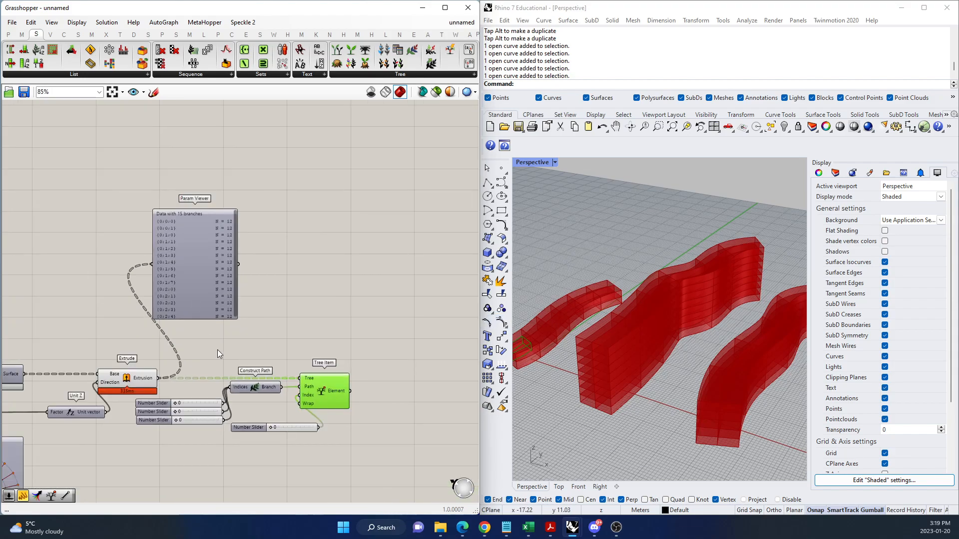
{"action": "scroll", "coordinate": [217, 347], "scroll_direction": "up", "scroll_amount": 3}
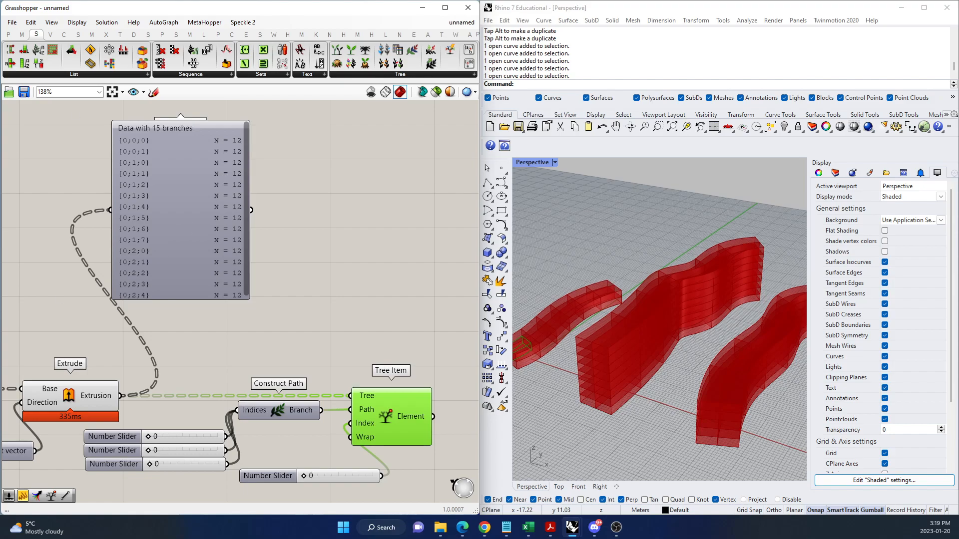
{"action": "left_click", "coordinate": [274, 477]}
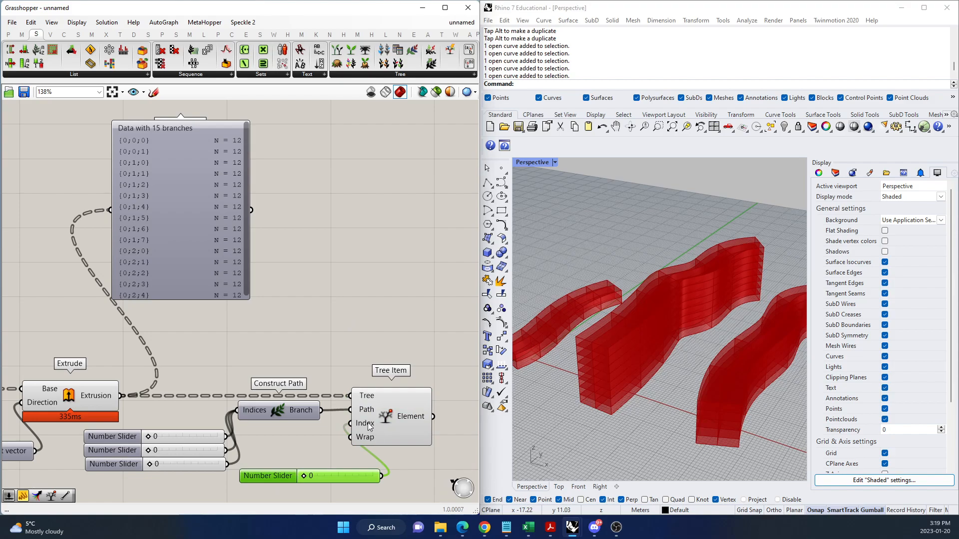
Add a Panel beside the Param Viewer, feed it the Extrusion output, and enlarge it to show more of the list.
{"action": "double_click", "coordinate": [343, 274]}
{"action": "type", "text": "//P"}
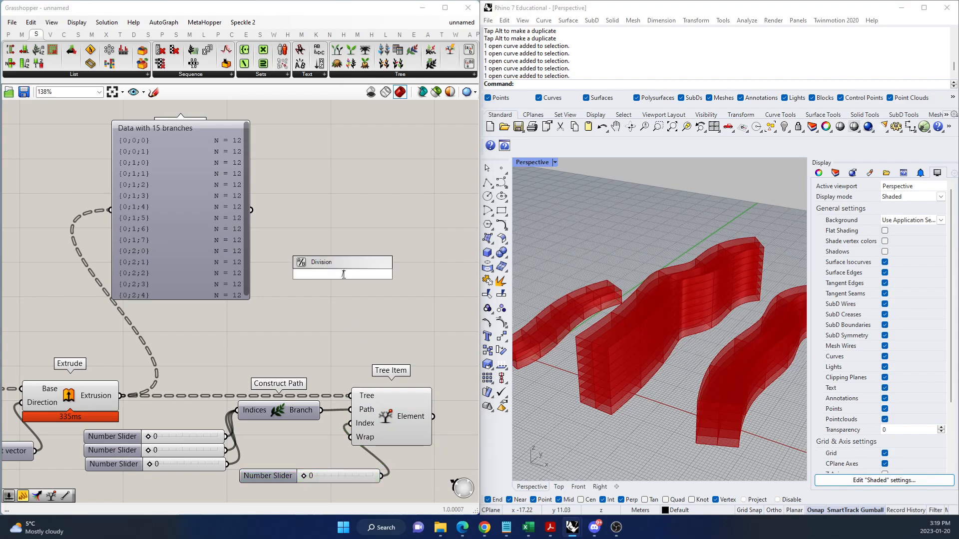
{"action": "key", "text": "Return"}
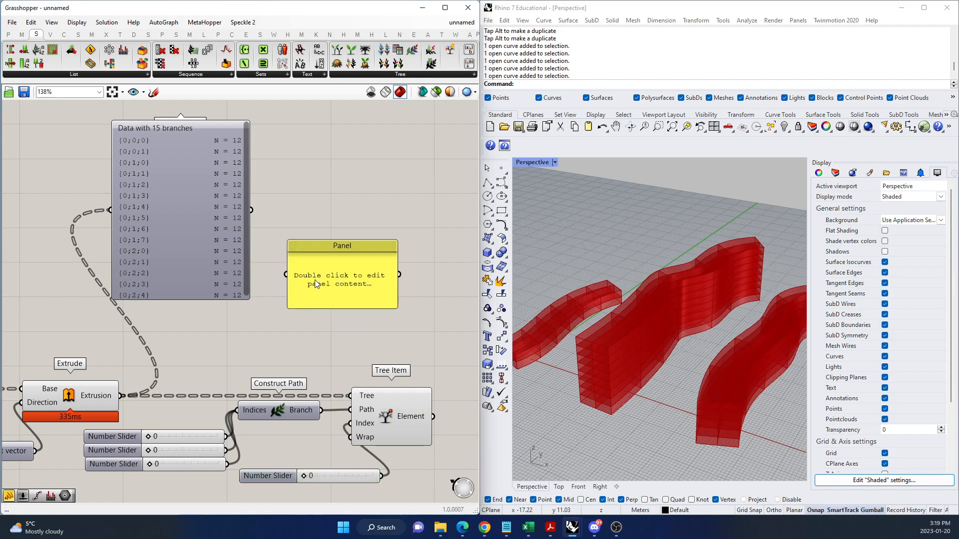
{"action": "left_click_drag", "start_coordinate": [121, 395], "coordinate": [286, 274]}
{"action": "left_click_drag", "start_coordinate": [340, 240], "coordinate": [341, 103]}
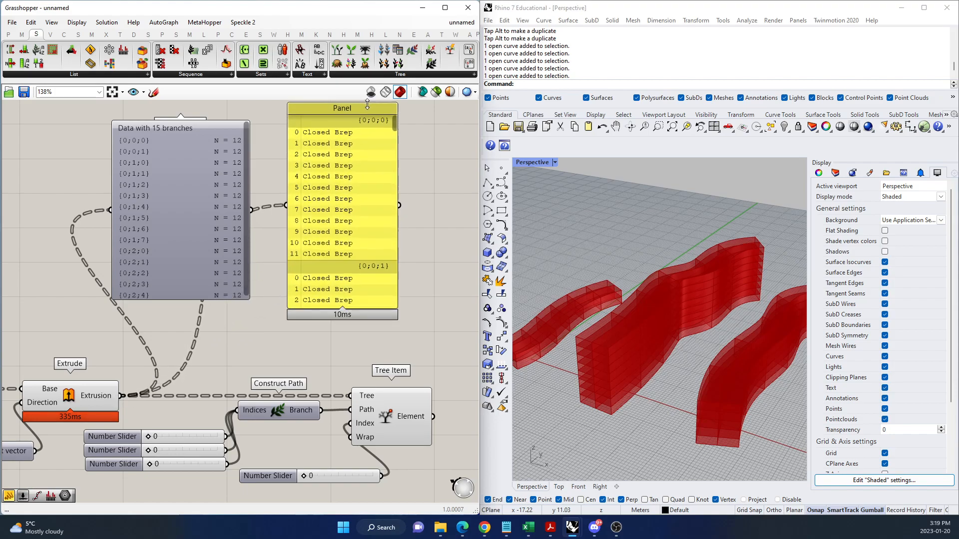
{"action": "left_click_drag", "start_coordinate": [365, 306], "coordinate": [370, 345]}
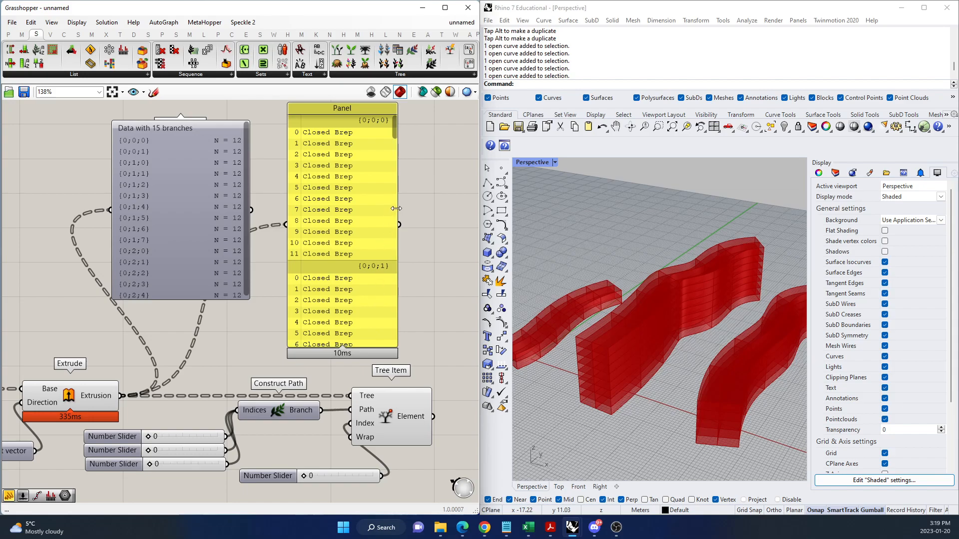
{"action": "left_click_drag", "start_coordinate": [396, 203], "coordinate": [424, 200]}
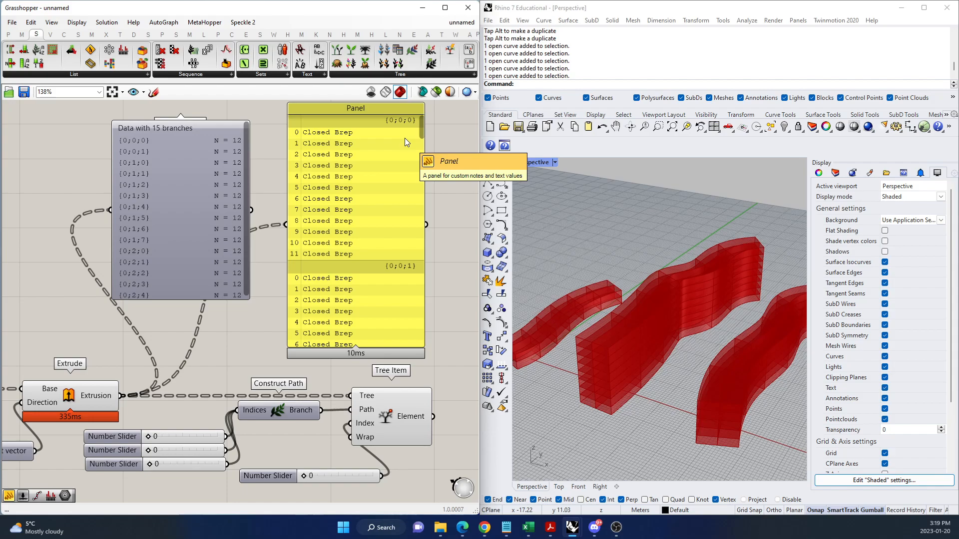
Examine the Tree Item output against the Panel's list and locate the picked brep on the smallest extruded form.
{"action": "mouse_move", "coordinate": [425, 409]}
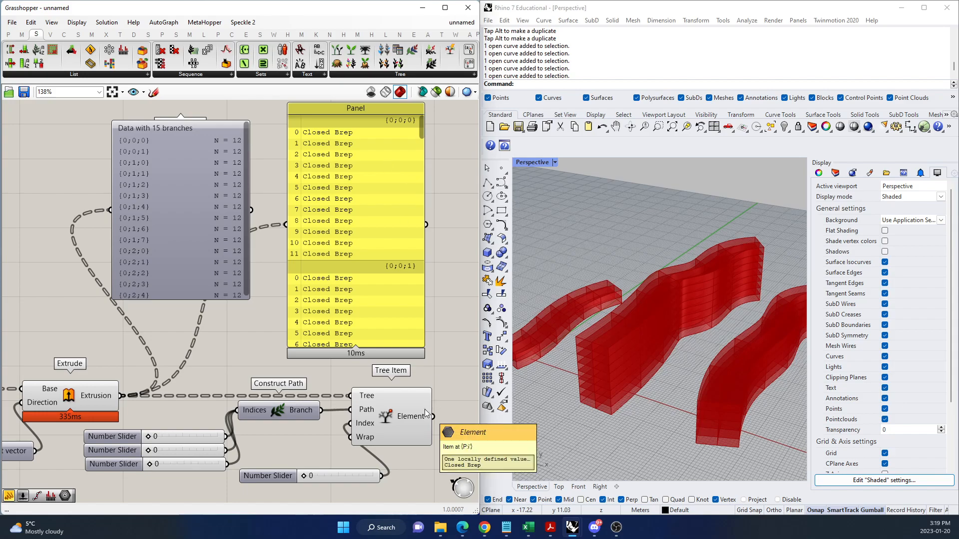
{"action": "left_click_drag", "start_coordinate": [327, 409], "coordinate": [322, 410]}
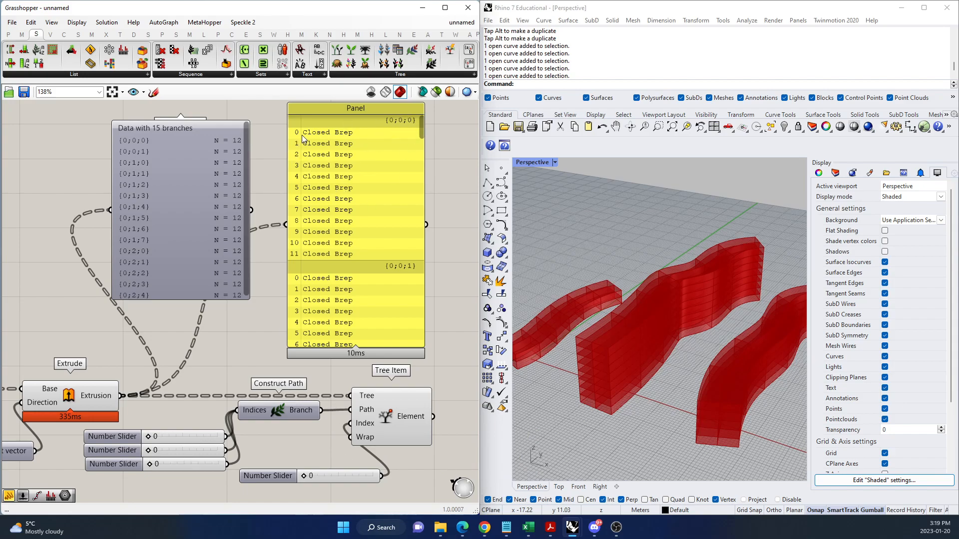
{"action": "scroll", "coordinate": [639, 279], "scroll_direction": "down", "scroll_amount": 3}
{"action": "scroll", "coordinate": [635, 335], "scroll_direction": "up", "scroll_amount": 1}
{"action": "right_click_drag", "start_coordinate": [636, 335], "coordinate": [716, 314]}
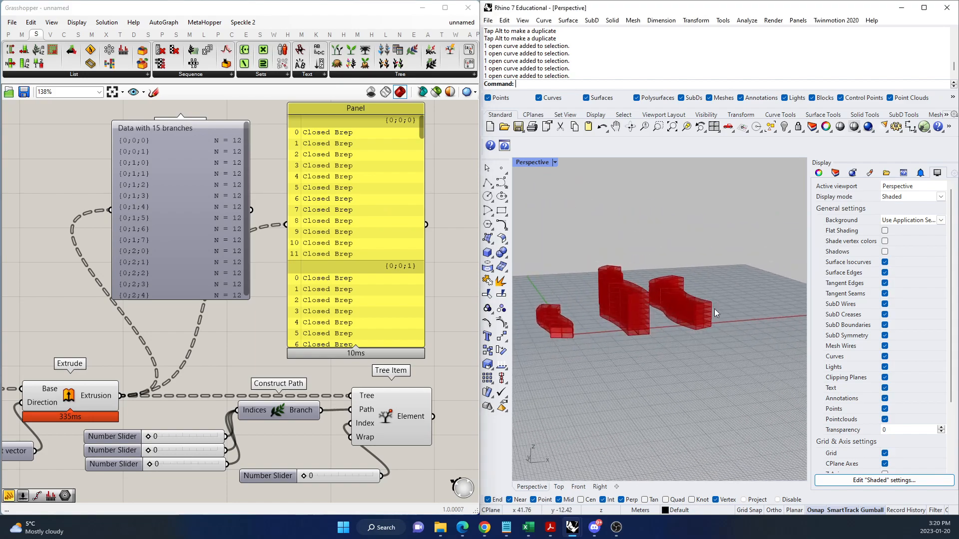
{"action": "scroll", "coordinate": [552, 333], "scroll_direction": "up", "scroll_amount": 5}
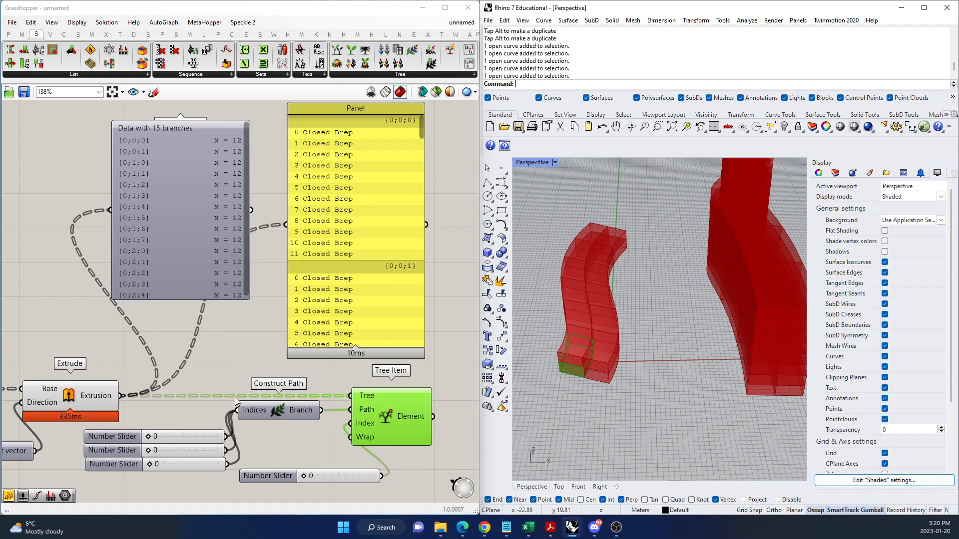
Try a higher Index slider value to preview other items in the branch, and return the slider to 0.
{"action": "left_click_drag", "start_coordinate": [304, 477], "coordinate": [325, 475]}
{"action": "right_click_drag", "start_coordinate": [560, 371], "coordinate": [621, 333]}
{"action": "left_click_drag", "start_coordinate": [333, 478], "coordinate": [301, 475]}
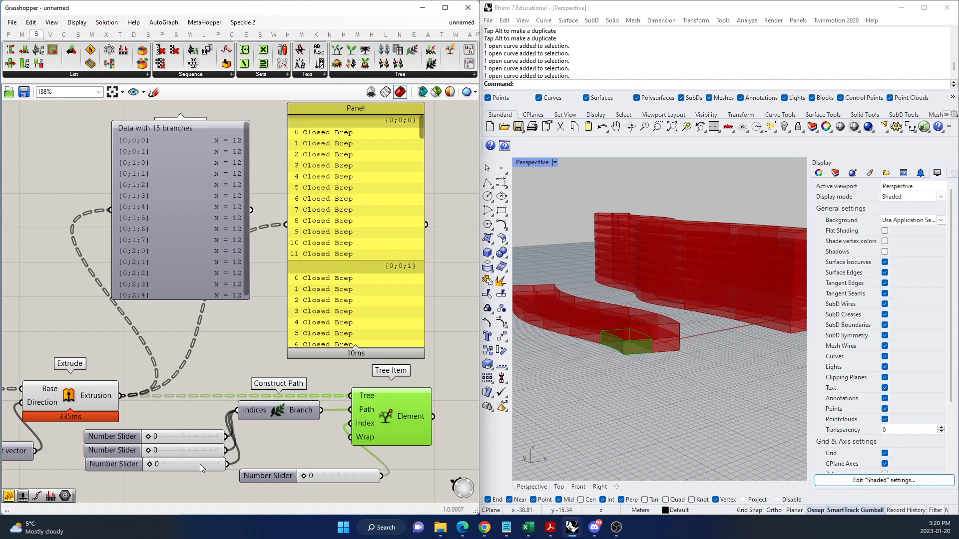
Set the third Construct Path slider to 1 so Tree Item retrieves from branch {0;0;1}.
{"action": "left_click_drag", "start_coordinate": [149, 451], "coordinate": [149, 451]}
{"action": "left_click_drag", "start_coordinate": [150, 463], "coordinate": [154, 462]}
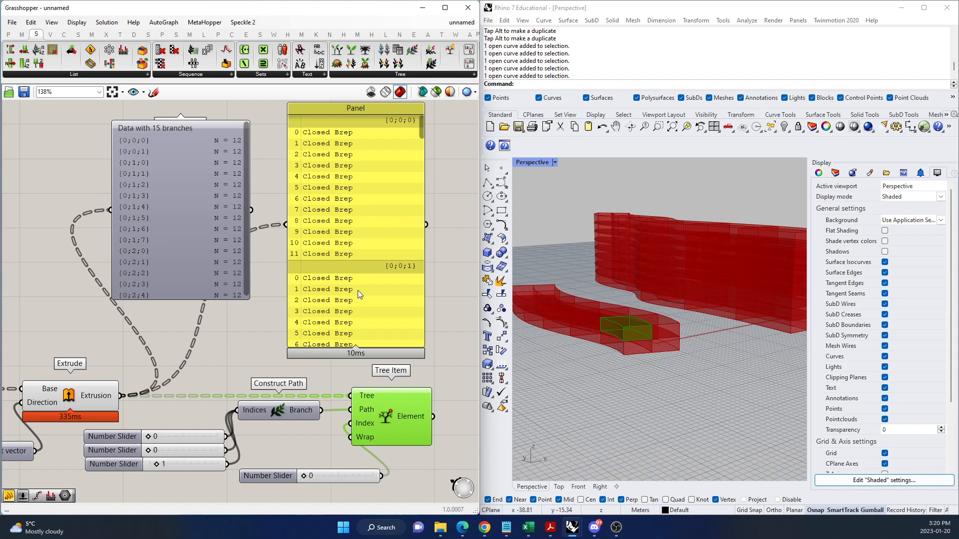
{"action": "scroll", "coordinate": [358, 269], "scroll_direction": "down", "scroll_amount": 5}
{"action": "scroll", "coordinate": [374, 265], "scroll_direction": "up", "scroll_amount": 4}
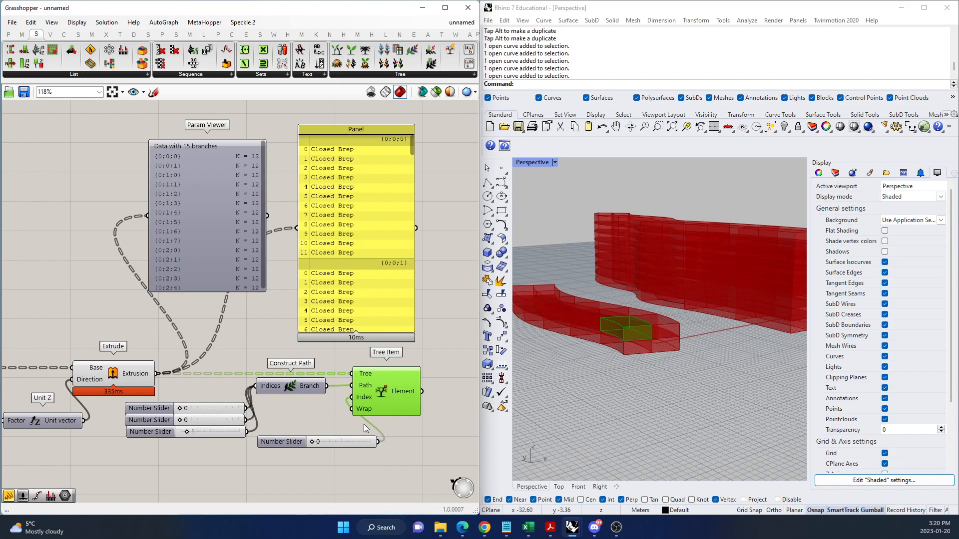
Set the second Construct Path slider to 1, the third to 2 and the Index slider to 1 to retrieve a brep from branch {0;1;2}.
{"action": "mouse_move", "coordinate": [311, 441]}
{"action": "left_mouse_down"}
{"action": "mouse_move", "coordinate": [393, 437]}
{"action": "mouse_move", "coordinate": [295, 446]}
{"action": "left_mouse_up"}
{"action": "left_click_drag", "start_coordinate": [181, 419], "coordinate": [185, 419]}
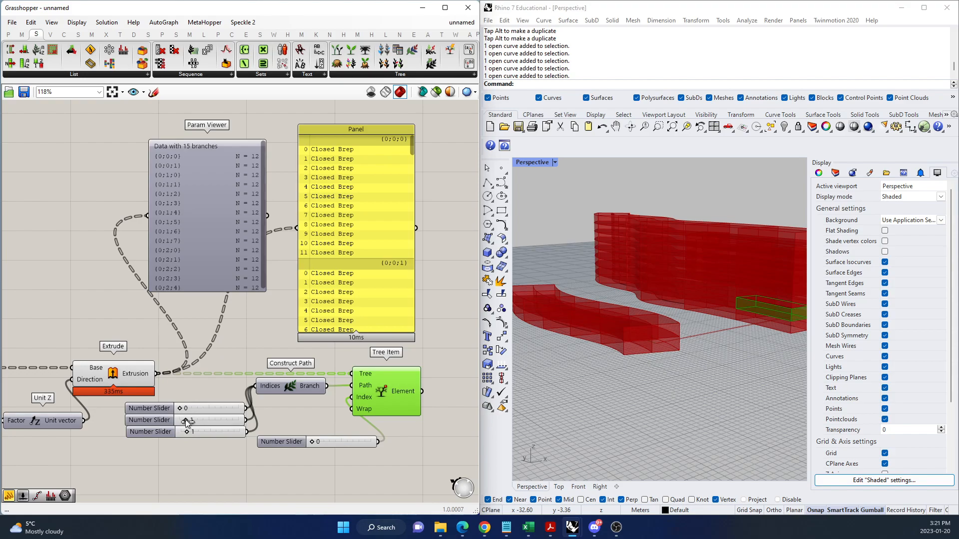
{"action": "scroll", "coordinate": [624, 343], "scroll_direction": "down", "scroll_amount": 5}
{"action": "right_click_drag", "start_coordinate": [676, 338], "coordinate": [613, 346]}
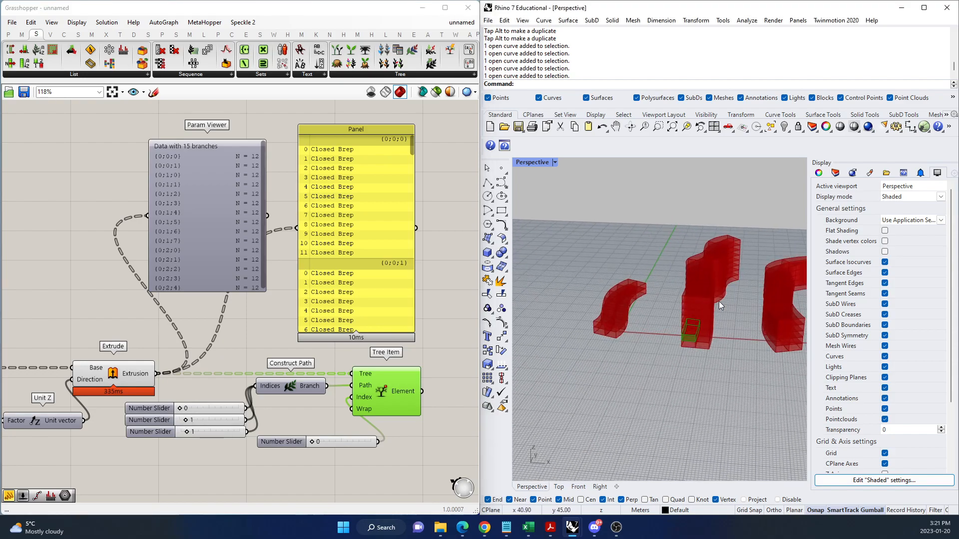
{"action": "scroll", "coordinate": [718, 304], "scroll_direction": "up", "scroll_amount": 4}
{"action": "mouse_move", "coordinate": [310, 443]}
{"action": "left_mouse_down"}
{"action": "mouse_move", "coordinate": [391, 432]}
{"action": "mouse_move", "coordinate": [315, 443]}
{"action": "left_mouse_up"}
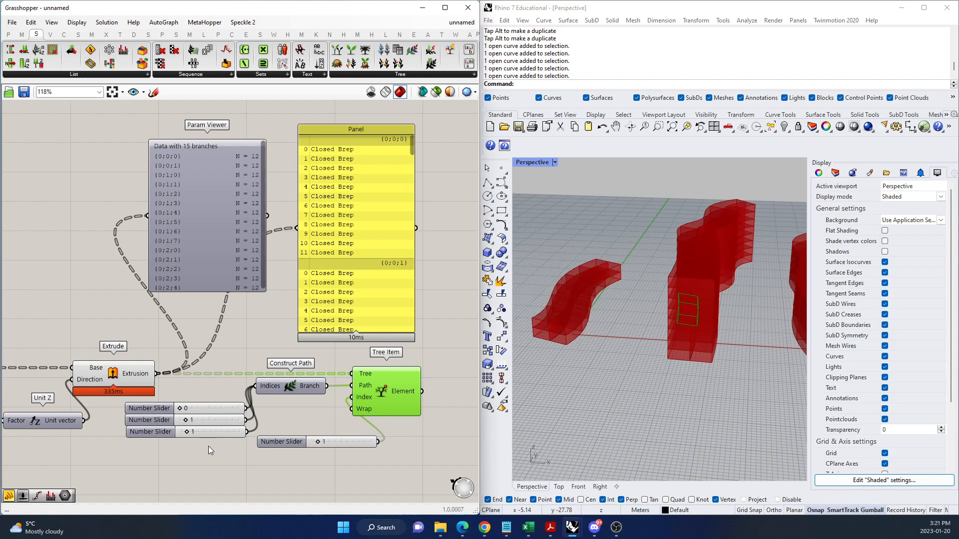
{"action": "left_click_drag", "start_coordinate": [187, 432], "coordinate": [192, 430]}
Enlarge the Param Viewer of the Extrusion output so its whole branch list fits.
{"action": "mouse_move", "coordinate": [360, 382]}
{"action": "scroll", "coordinate": [310, 363], "scroll_direction": "down", "scroll_amount": 2}
{"action": "scroll", "coordinate": [262, 308], "scroll_direction": "up", "scroll_amount": 4}
{"action": "left_click", "coordinate": [240, 236]}
{"action": "left_click_drag", "start_coordinate": [249, 336], "coordinate": [244, 370]}
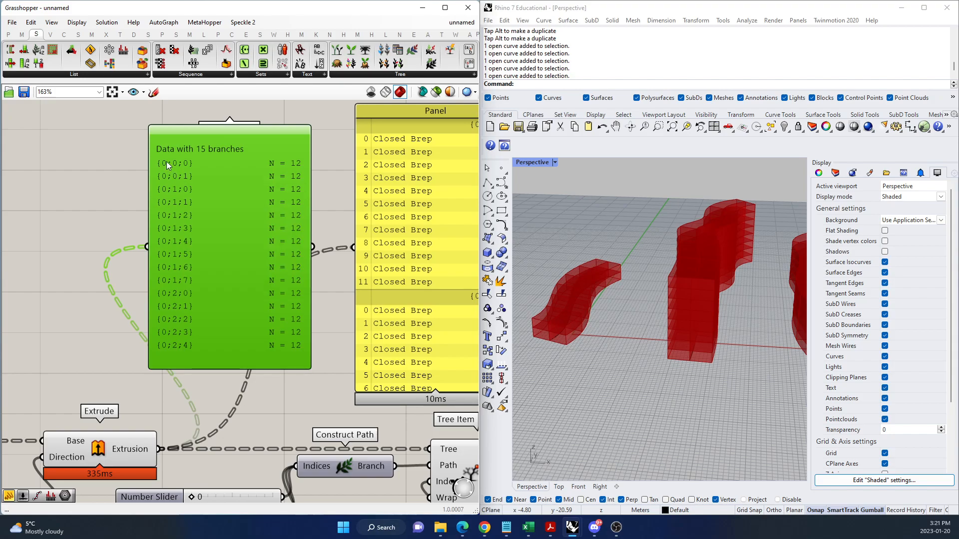
Add a Trim Tree component, feed it the Extrusion output, and connect its result to Tree Item's Tree input.
{"action": "double_click", "coordinate": [98, 234]}
{"action": "type", "text": "TRIM TRE"}
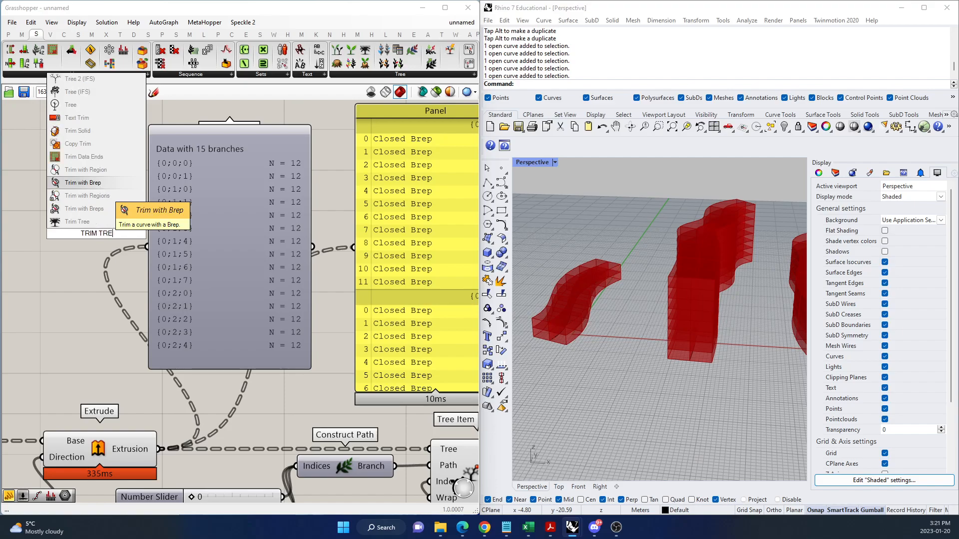
{"action": "left_click", "coordinate": [77, 144]}
{"action": "left_click_drag", "start_coordinate": [162, 451], "coordinate": [53, 225]}
{"action": "left_click_drag", "start_coordinate": [104, 244], "coordinate": [430, 448]}
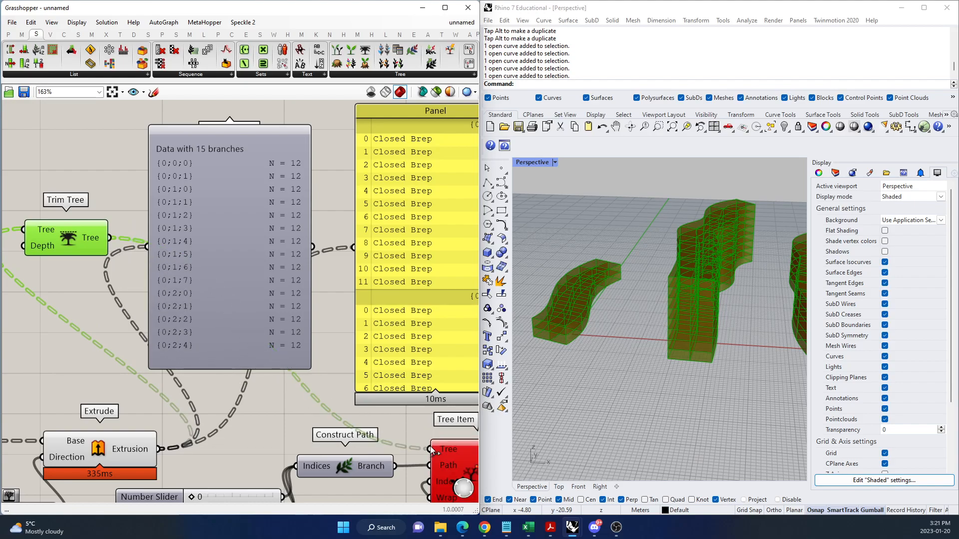
Feed the Trim Tree output into the Param Viewer in place of the Extrusion data.
{"action": "scroll", "coordinate": [308, 293], "scroll_direction": "down", "scroll_amount": 2}
{"action": "scroll", "coordinate": [308, 293], "scroll_direction": "down", "scroll_amount": 5}
{"action": "scroll", "coordinate": [369, 349], "scroll_direction": "up", "scroll_amount": 6}
{"action": "scroll", "coordinate": [410, 340], "scroll_direction": "down", "scroll_amount": 3}
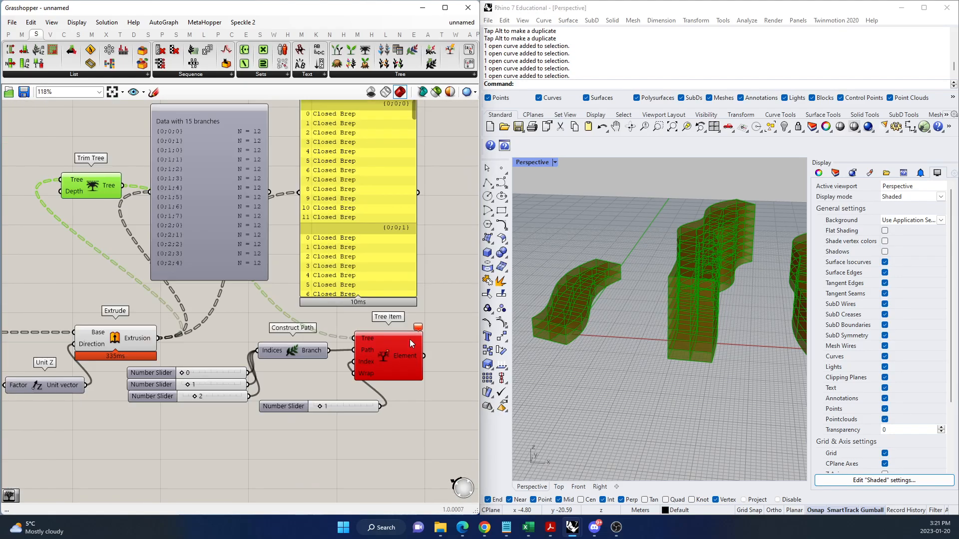
{"action": "scroll", "coordinate": [187, 175], "scroll_direction": "up", "scroll_amount": 2}
{"action": "scroll", "coordinate": [187, 176], "scroll_direction": "up", "scroll_amount": 1}
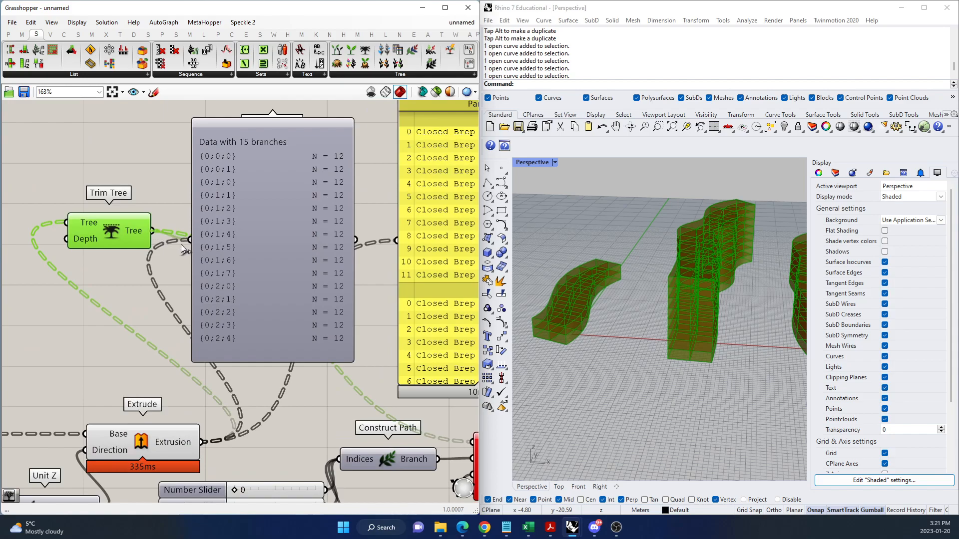
{"action": "left_click_drag", "start_coordinate": [182, 248], "coordinate": [185, 245]}
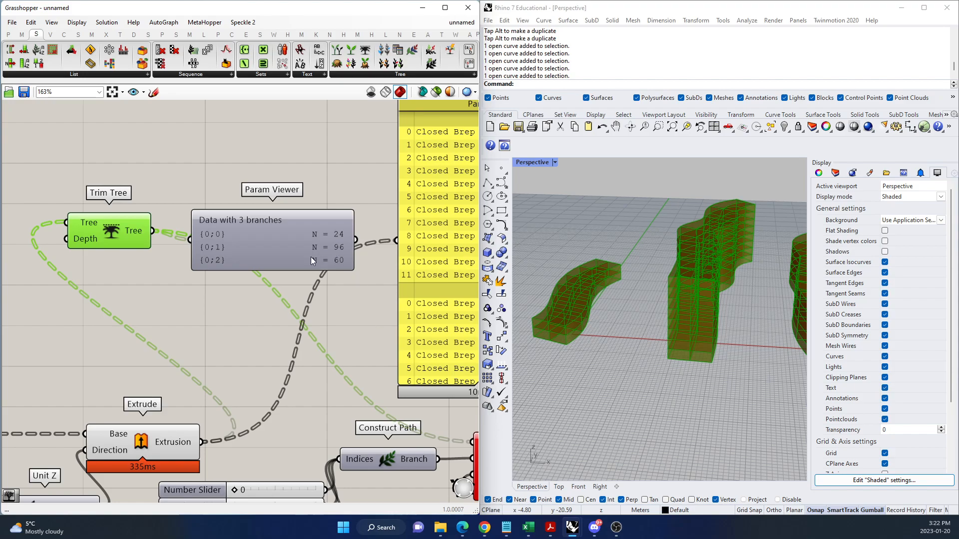
View the trimmed data as a tree diagram in the Param Viewer, and return it to the branch list.
{"action": "double_click", "coordinate": [277, 247]}
{"action": "scroll", "coordinate": [294, 218], "scroll_direction": "up", "scroll_amount": 5}
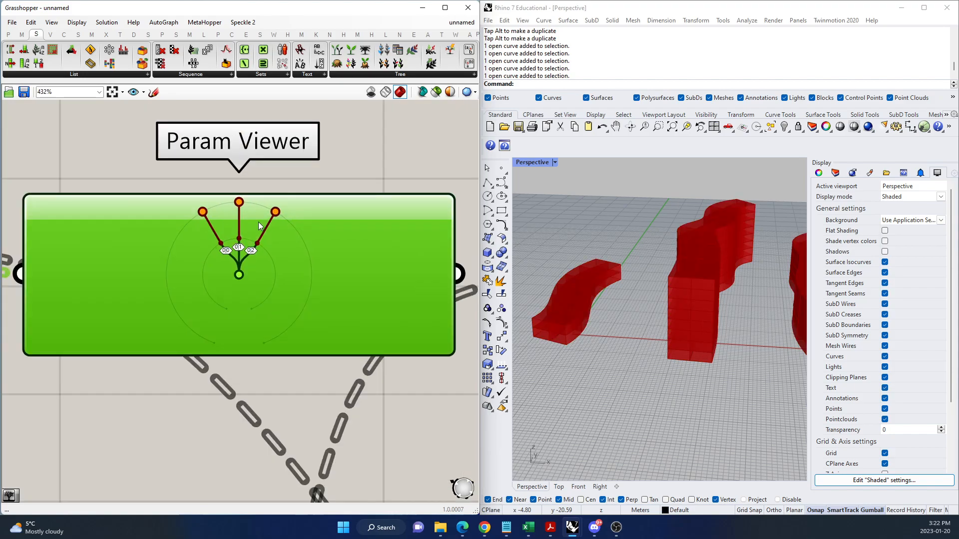
{"action": "scroll", "coordinate": [234, 245], "scroll_direction": "down", "scroll_amount": 6}
{"action": "scroll", "coordinate": [342, 300], "scroll_direction": "down", "scroll_amount": 2}
{"action": "scroll", "coordinate": [290, 387], "scroll_direction": "up", "scroll_amount": 3}
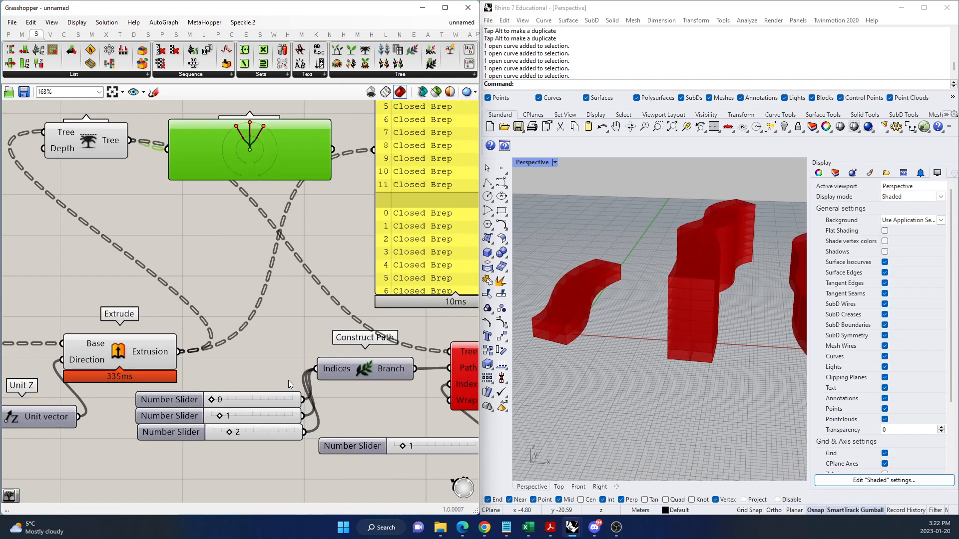
{"action": "double_click", "coordinate": [265, 164]}
{"action": "scroll", "coordinate": [261, 382], "scroll_direction": "down", "scroll_amount": 2}
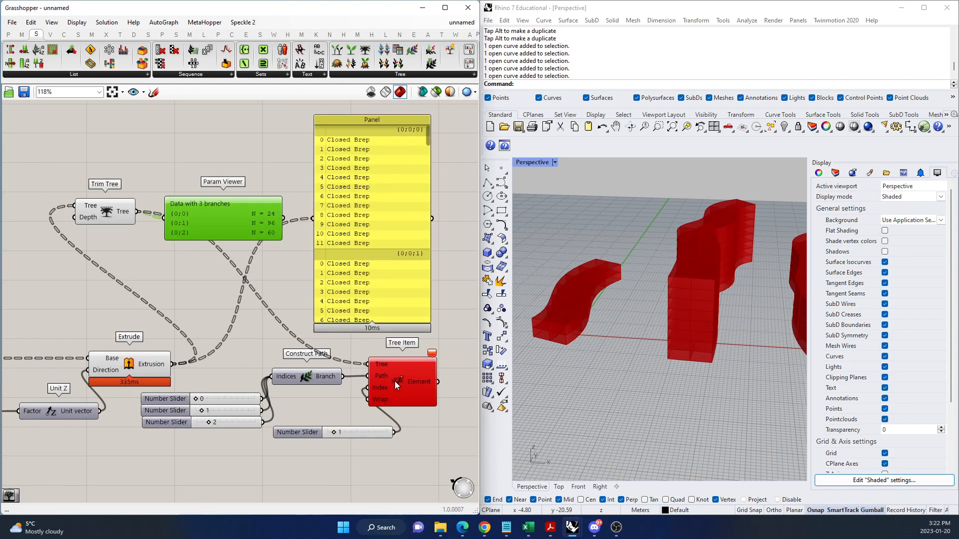
Delete the third Number Slider feeding Construct Path so the path has only two indices.
{"action": "scroll", "coordinate": [171, 393], "scroll_direction": "up", "scroll_amount": 2}
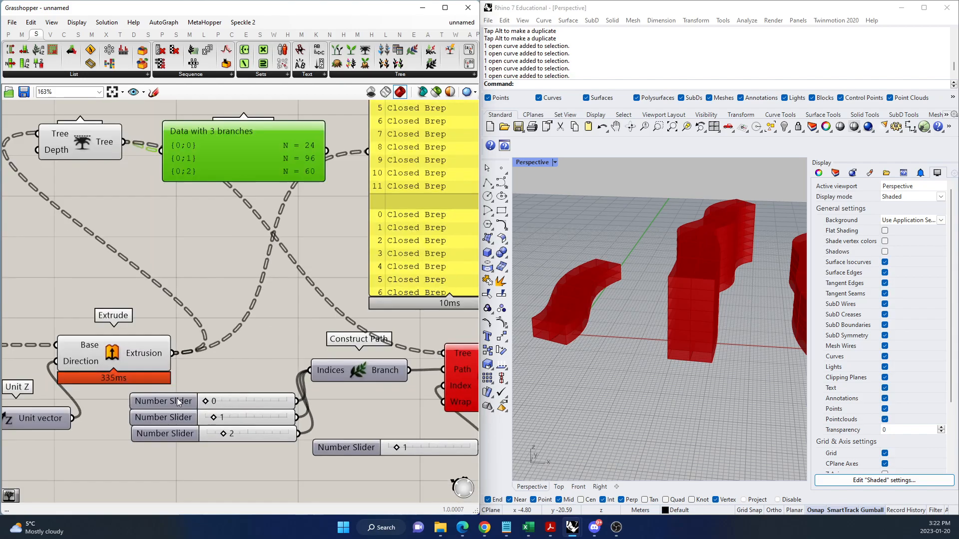
{"action": "left_click", "coordinate": [253, 436]}
{"action": "key", "text": "Delete"}
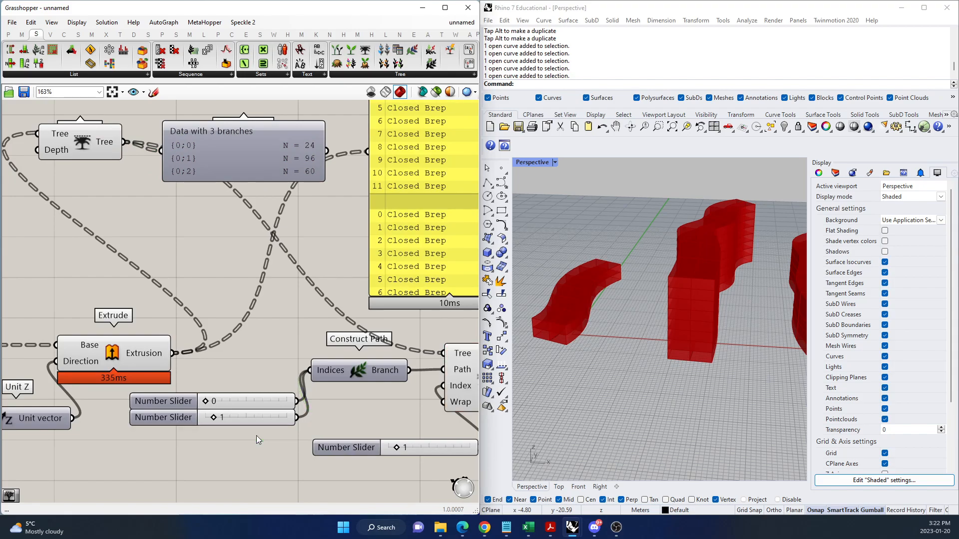
{"action": "scroll", "coordinate": [182, 398], "scroll_direction": "down", "scroll_amount": 3}
{"action": "scroll", "coordinate": [229, 396], "scroll_direction": "up", "scroll_amount": 2}
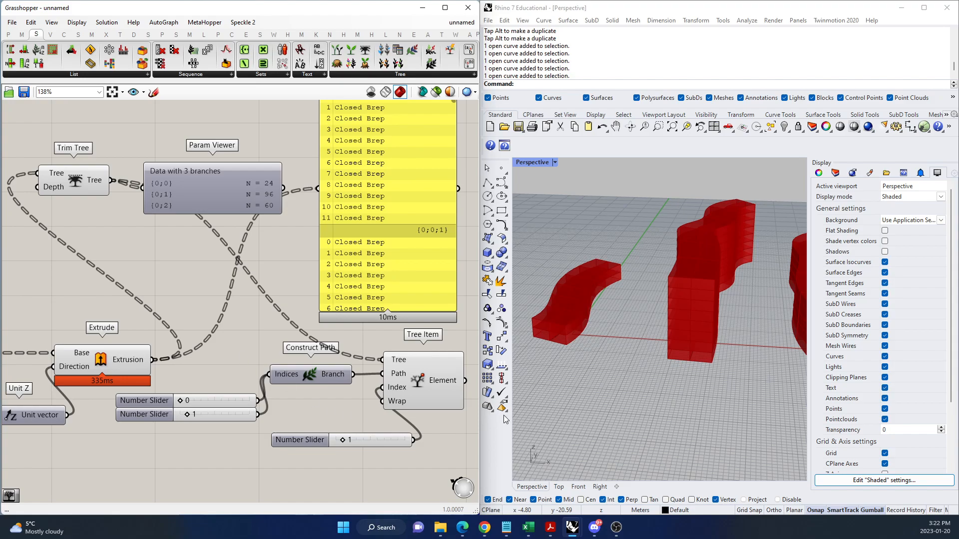
Feed the Trim Tree output into the Panel and compare its list with the branches in the Param Viewer.
{"action": "scroll", "coordinate": [317, 418], "scroll_direction": "down", "scroll_amount": 2}
{"action": "scroll", "coordinate": [274, 223], "scroll_direction": "up", "scroll_amount": 1}
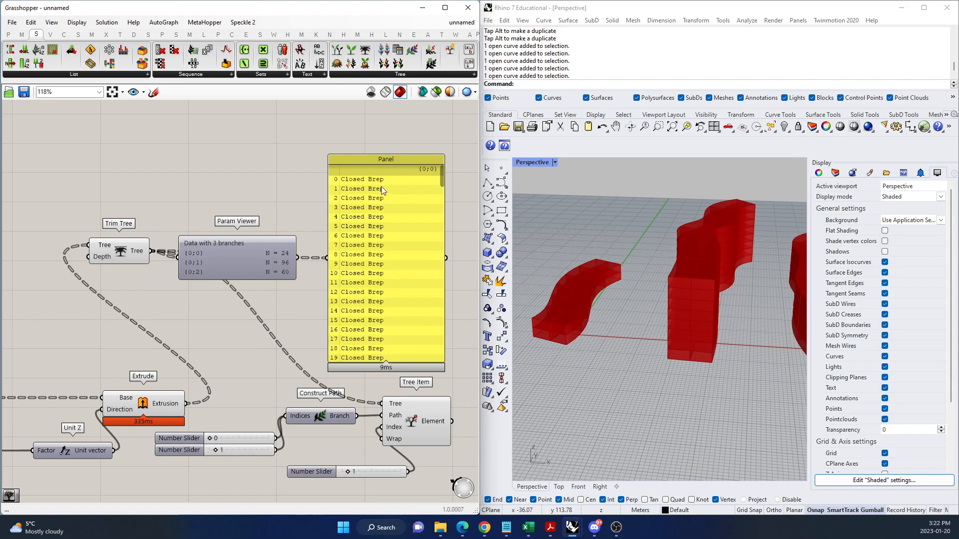
{"action": "scroll", "coordinate": [365, 219], "scroll_direction": "down", "scroll_amount": 1}
{"action": "scroll", "coordinate": [369, 239], "scroll_direction": "up", "scroll_amount": 3}
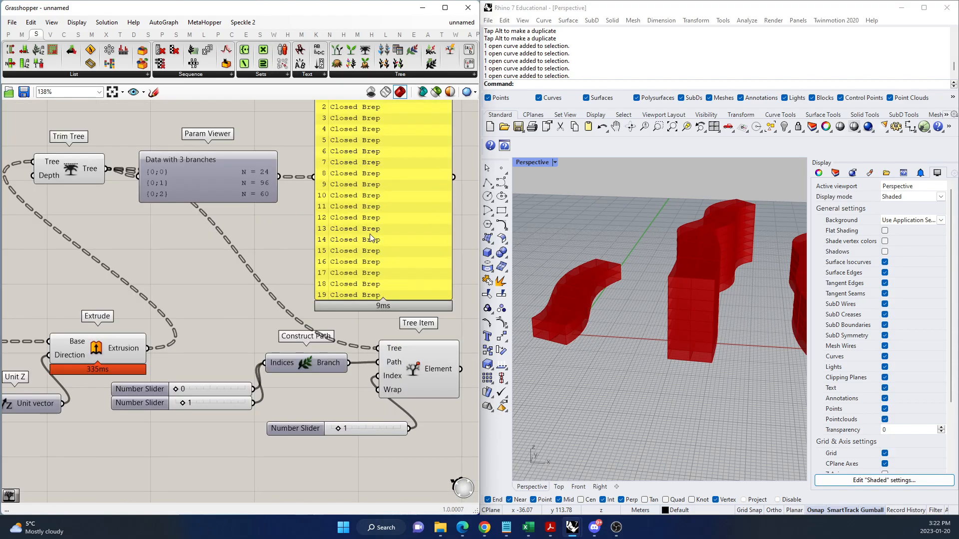
{"action": "scroll", "coordinate": [285, 240], "scroll_direction": "down", "scroll_amount": 1}
{"action": "scroll", "coordinate": [282, 235], "scroll_direction": "up", "scroll_amount": 2}
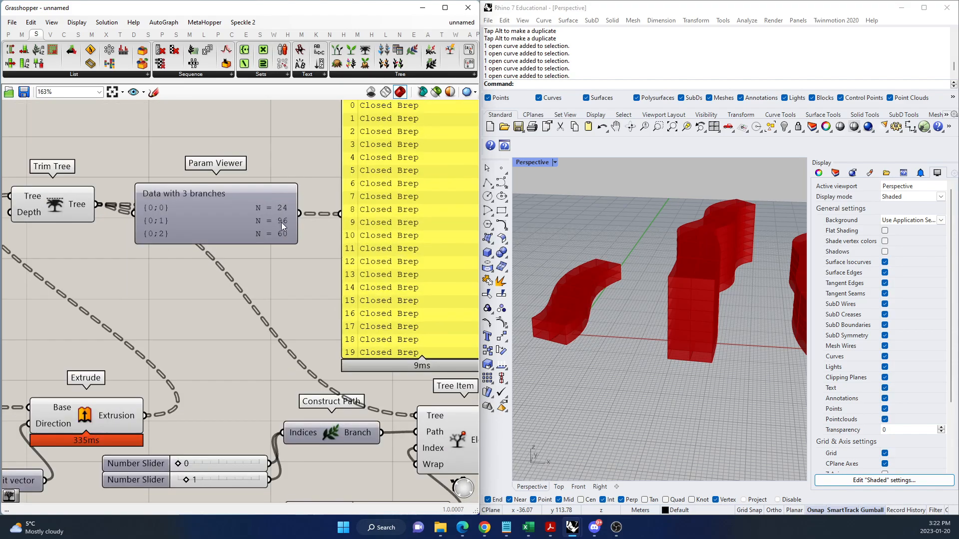
{"action": "scroll", "coordinate": [310, 287], "scroll_direction": "down", "scroll_amount": 3}
{"action": "scroll", "coordinate": [340, 425], "scroll_direction": "up", "scroll_amount": 2}
Raise the maximum of the Index slider's numeric domain to cover the longer trimmed branches.
{"action": "left_click", "coordinate": [370, 423]}
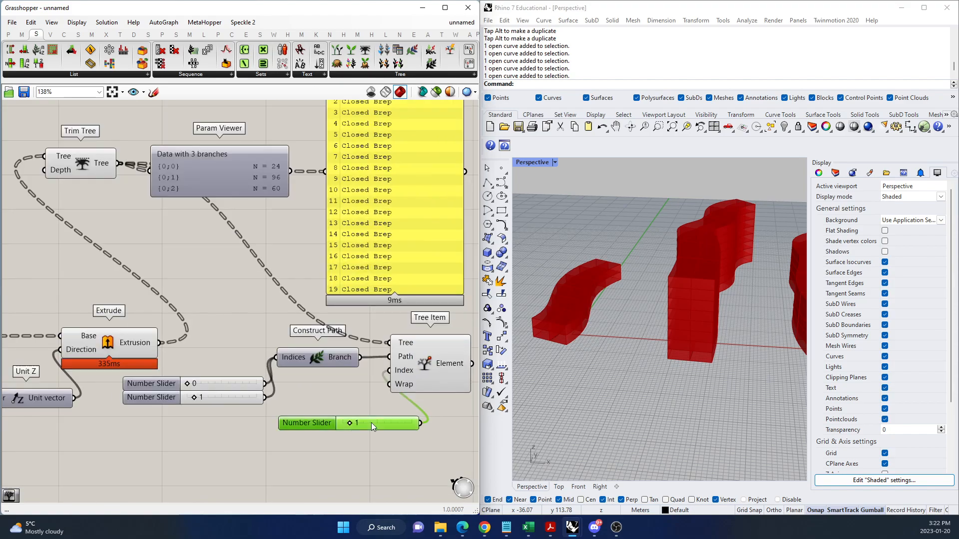
{"action": "right_click", "coordinate": [372, 424]}
{"action": "left_click", "coordinate": [408, 433]}
{"action": "scroll", "coordinate": [458, 443], "scroll_direction": "up", "scroll_amount": 2}
{"action": "scroll", "coordinate": [460, 433], "scroll_direction": "up", "scroll_amount": 5}
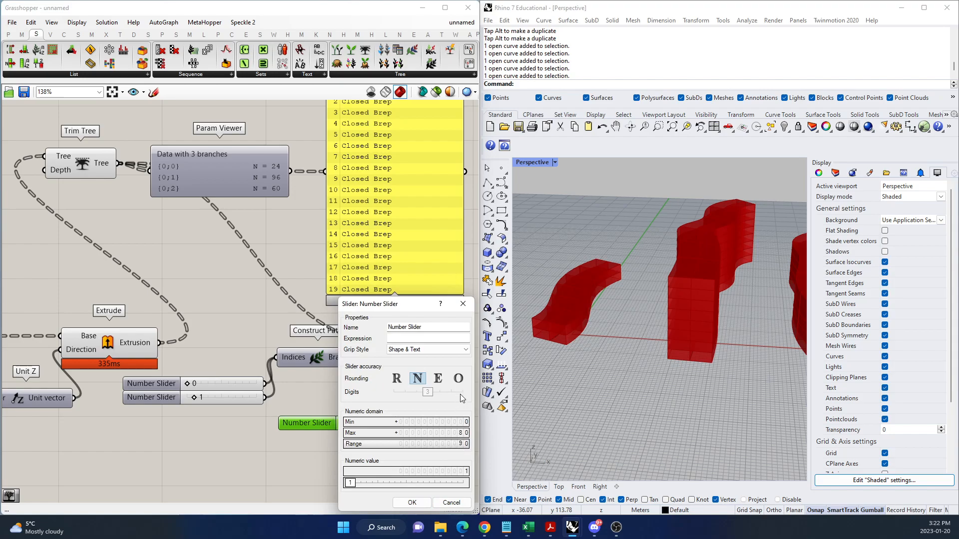
{"action": "scroll", "coordinate": [460, 434], "scroll_direction": "up", "scroll_amount": 1}
{"action": "scroll", "coordinate": [467, 440], "scroll_direction": "up", "scroll_amount": 5}
{"action": "left_click", "coordinate": [412, 502]}
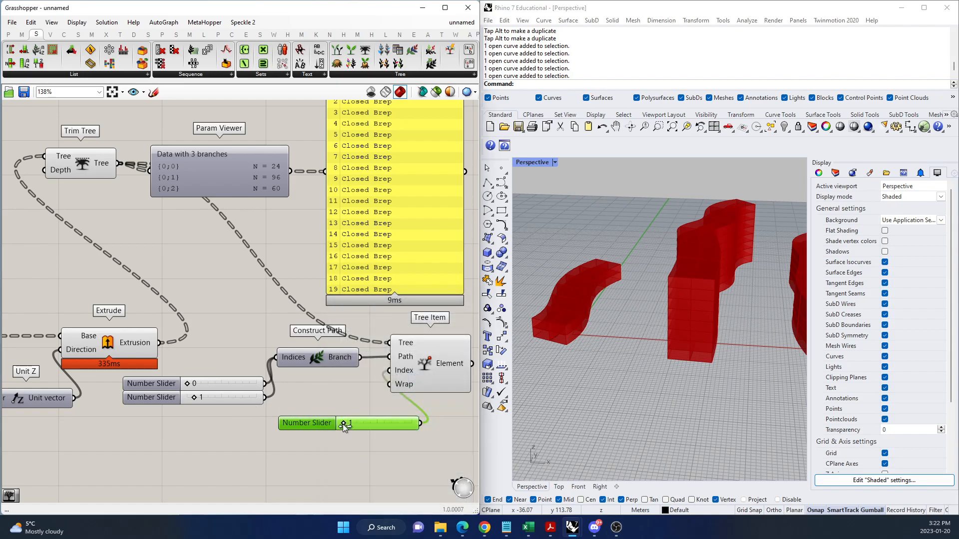
Highlight the Tree Item result and preview the retrieved brep with the Index slider at 18 and at 80.
{"action": "left_click_drag", "start_coordinate": [352, 424], "coordinate": [355, 424]}
{"action": "scroll", "coordinate": [189, 447], "scroll_direction": "down", "scroll_amount": 2}
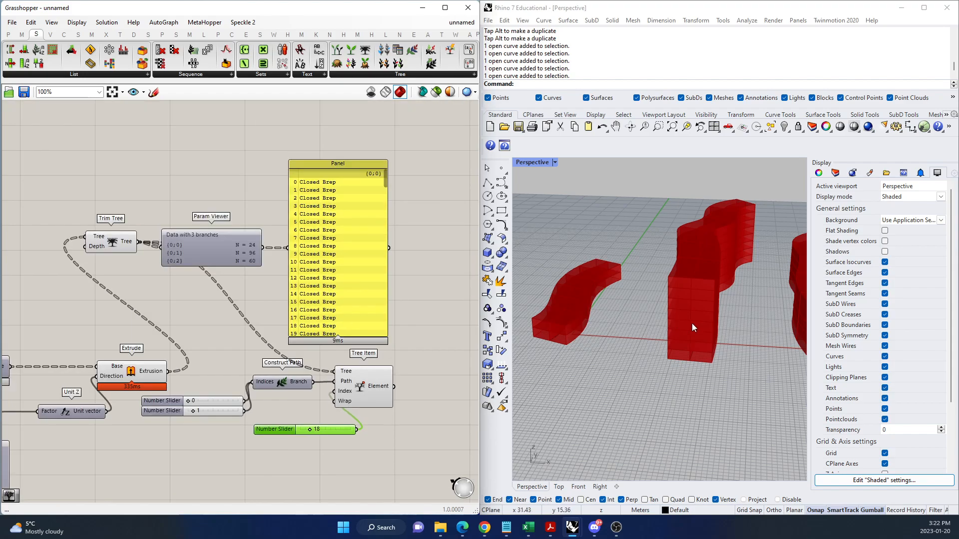
{"action": "scroll", "coordinate": [649, 342], "scroll_direction": "down", "scroll_amount": 6}
{"action": "left_click", "coordinate": [368, 391]}
{"action": "scroll", "coordinate": [689, 344], "scroll_direction": "up", "scroll_amount": 5}
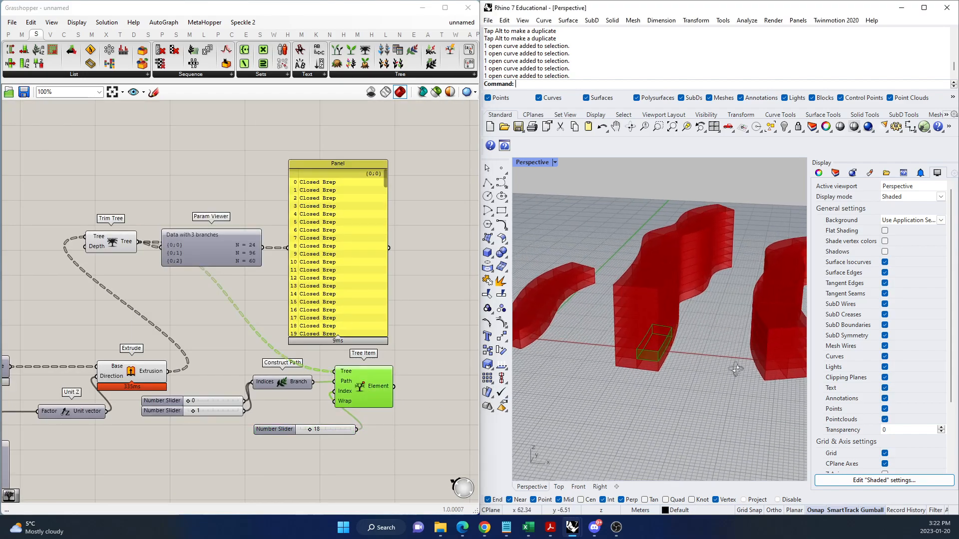
{"action": "left_click_drag", "start_coordinate": [310, 428], "coordinate": [341, 431]}
{"action": "scroll", "coordinate": [182, 403], "scroll_direction": "up", "scroll_amount": 3}
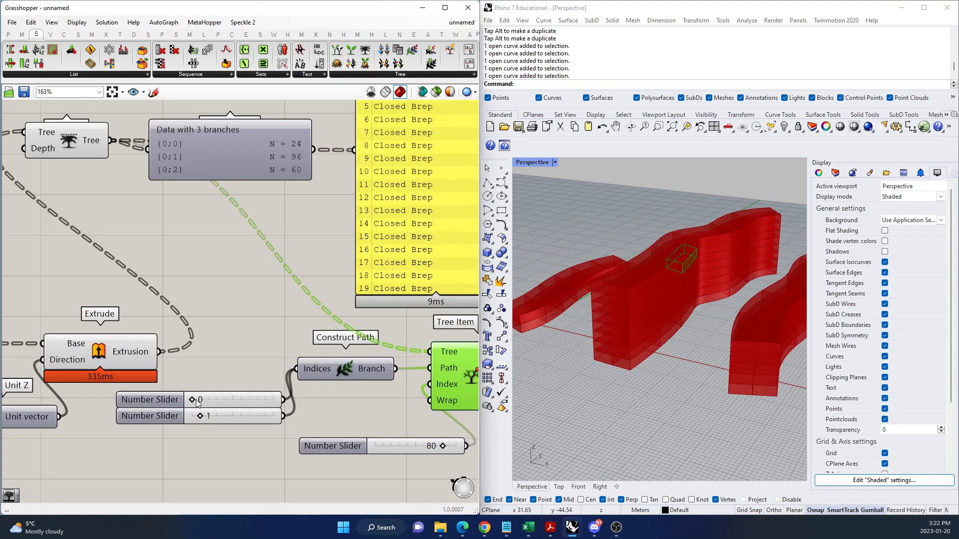
Try the two Construct Path sliders, returning the first to 0 and the second to 1.
{"action": "mouse_move", "coordinate": [193, 400]}
{"action": "left_mouse_down"}
{"action": "mouse_move", "coordinate": [192, 416]}
{"action": "mouse_move", "coordinate": [192, 400]}
{"action": "left_mouse_up"}
{"action": "left_click_drag", "start_coordinate": [192, 418], "coordinate": [198, 418]}
{"action": "scroll", "coordinate": [197, 424], "scroll_direction": "down", "scroll_amount": 4}
{"action": "scroll", "coordinate": [295, 423], "scroll_direction": "up", "scroll_amount": 3}
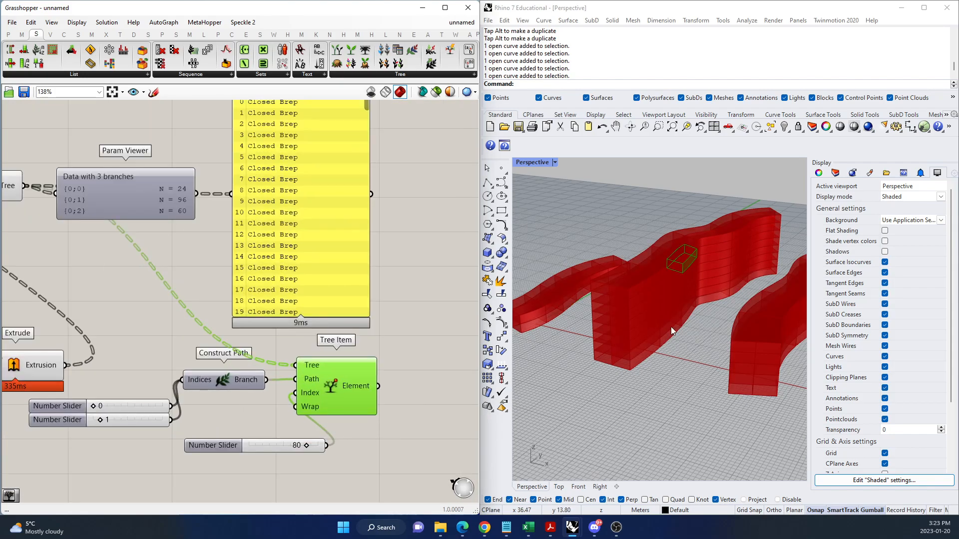
Set the second Construct Path slider to 2 and the Index slider to 72 to retrieve a brep from the third form.
{"action": "left_click_drag", "start_coordinate": [101, 420], "coordinate": [107, 418]}
{"action": "scroll", "coordinate": [639, 338], "scroll_direction": "down", "scroll_amount": 3}
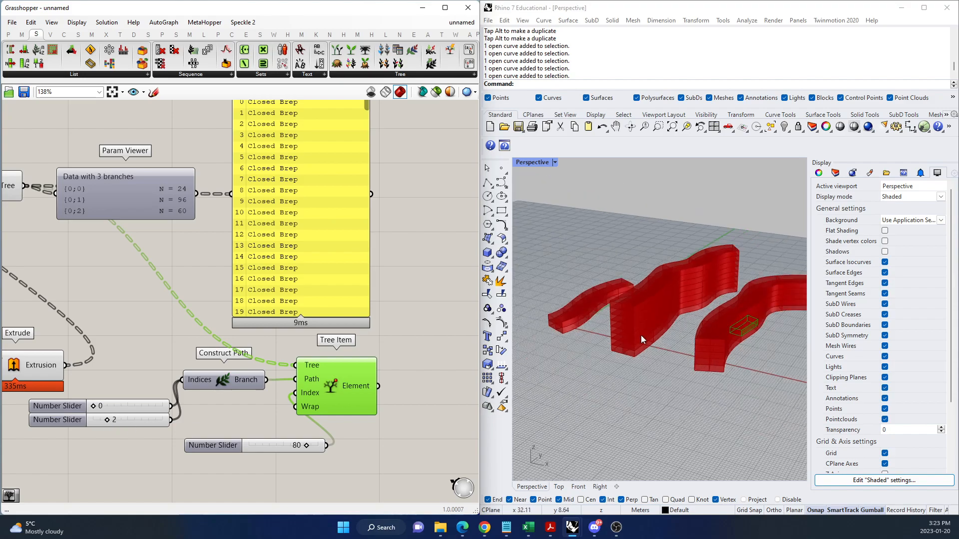
{"action": "right_click_drag", "start_coordinate": [708, 352], "coordinate": [676, 352]}
{"action": "scroll", "coordinate": [741, 341], "scroll_direction": "up", "scroll_amount": 2}
{"action": "mouse_move", "coordinate": [306, 444]}
{"action": "left_mouse_down"}
{"action": "mouse_move", "coordinate": [320, 447]}
{"action": "mouse_move", "coordinate": [265, 447]}
{"action": "mouse_move", "coordinate": [303, 448]}
{"action": "left_mouse_up"}
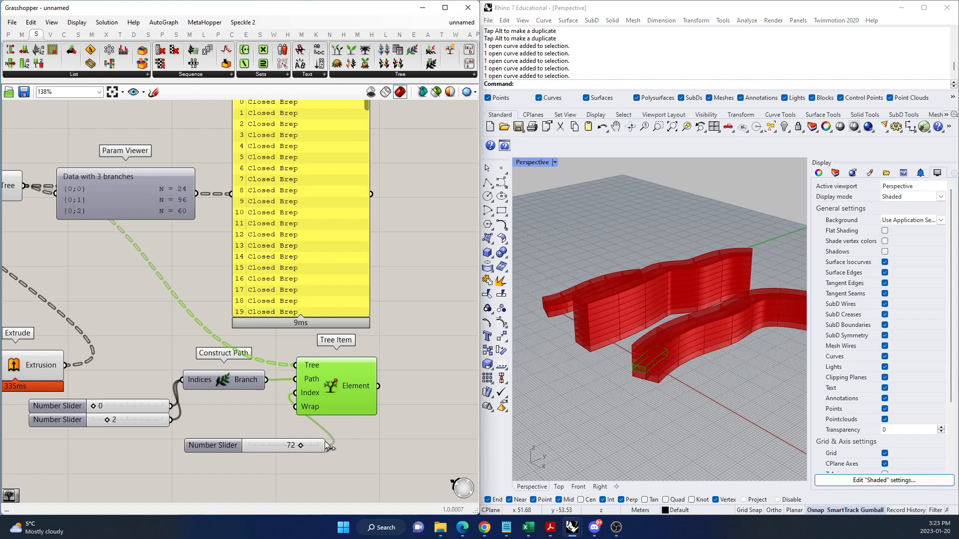
Add a Simplify Tree component below Trim Tree and feed it the Extrusion output.
{"action": "scroll", "coordinate": [361, 441], "scroll_direction": "down", "scroll_amount": 4}
{"action": "scroll", "coordinate": [160, 333], "scroll_direction": "up", "scroll_amount": 3}
{"action": "double_click", "coordinate": [230, 346]}
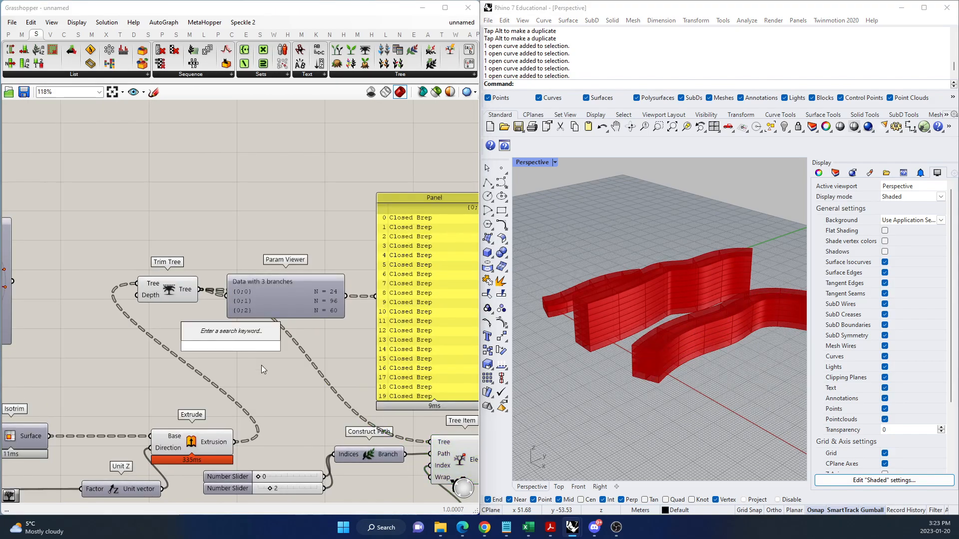
{"action": "type", "text": "SIMPL"}
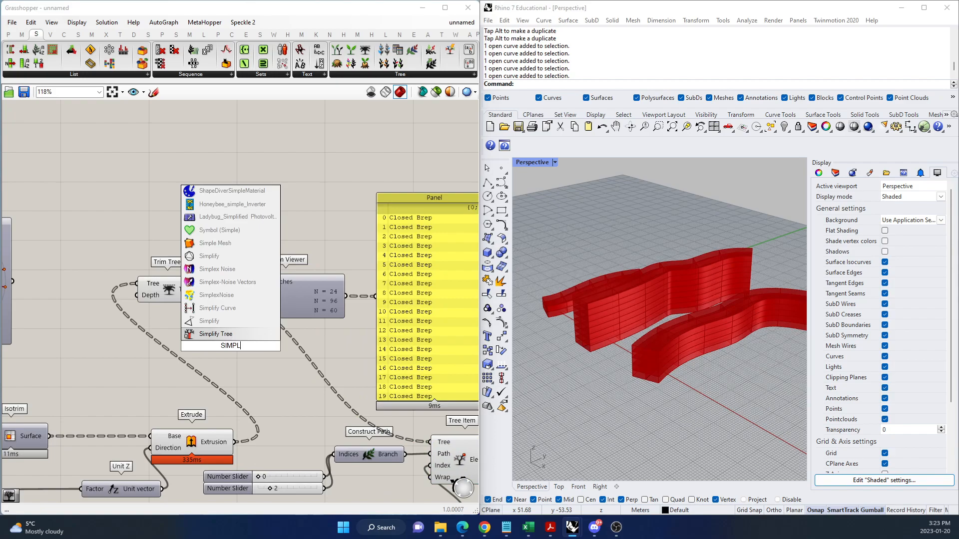
{"action": "type", "text": "IFY"}
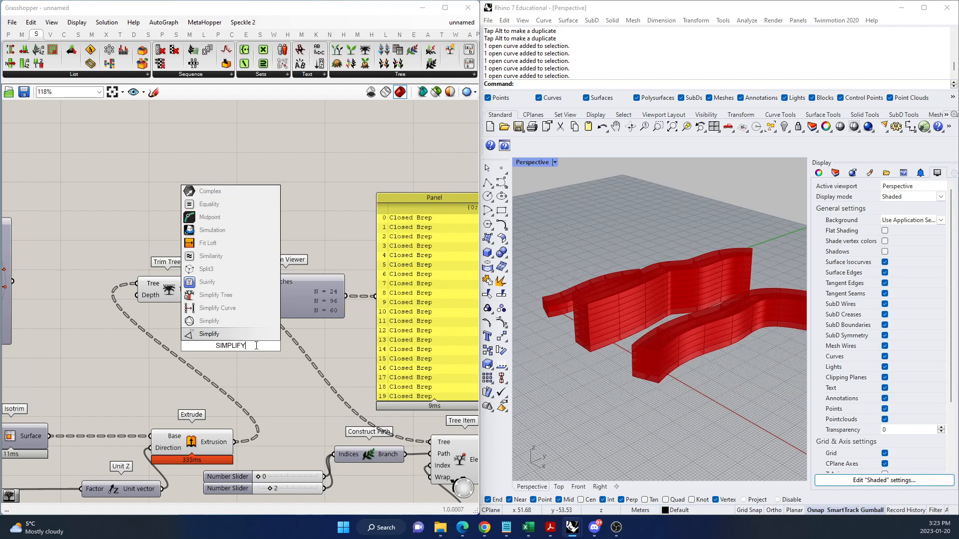
{"action": "left_click", "coordinate": [216, 295]}
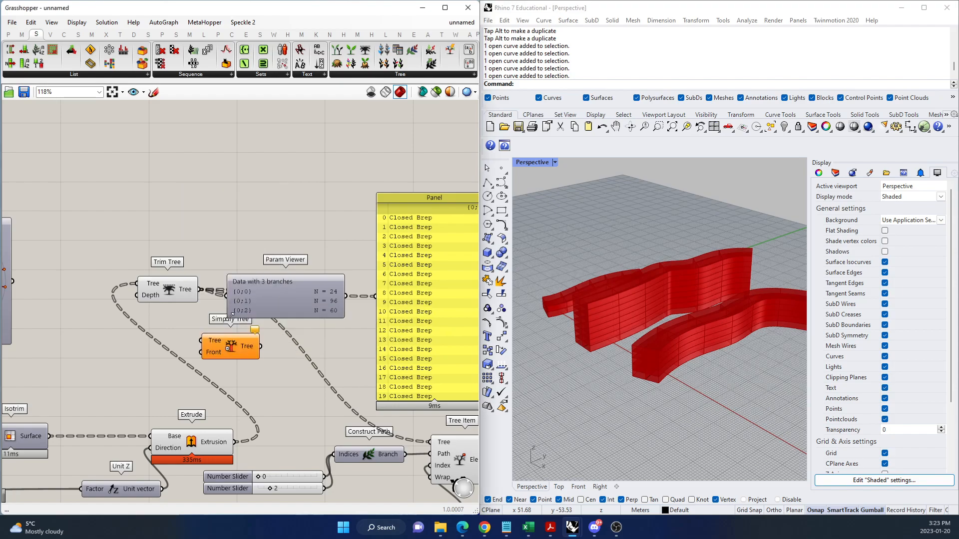
{"action": "left_click_drag", "start_coordinate": [237, 442], "coordinate": [201, 341]}
Feed the Simplify Tree output into the Param Viewer, move the viewer higher, and enlarge it to show every branch.
{"action": "scroll", "coordinate": [133, 379], "scroll_direction": "down", "scroll_amount": 3}
{"action": "scroll", "coordinate": [241, 388], "scroll_direction": "up", "scroll_amount": 2}
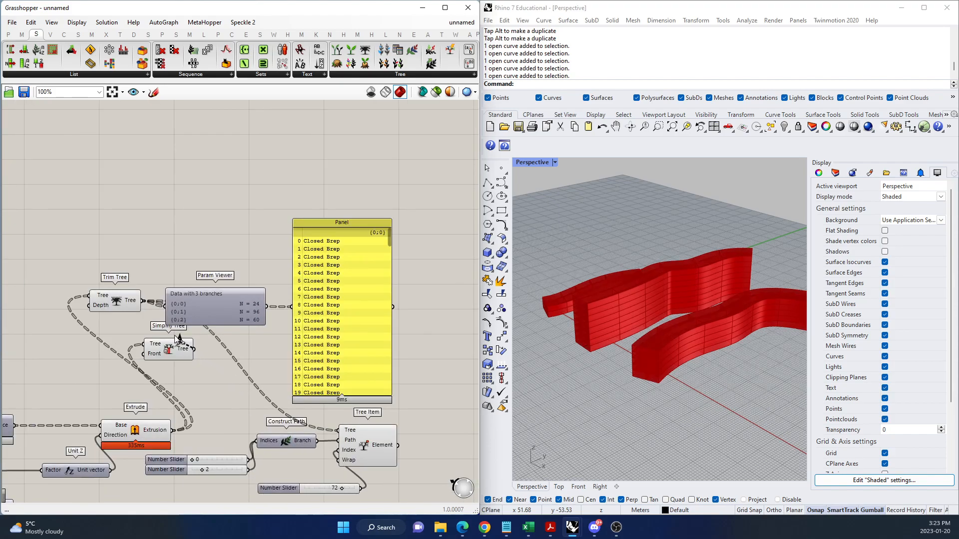
{"action": "left_click_drag", "start_coordinate": [221, 319], "coordinate": [235, 257]}
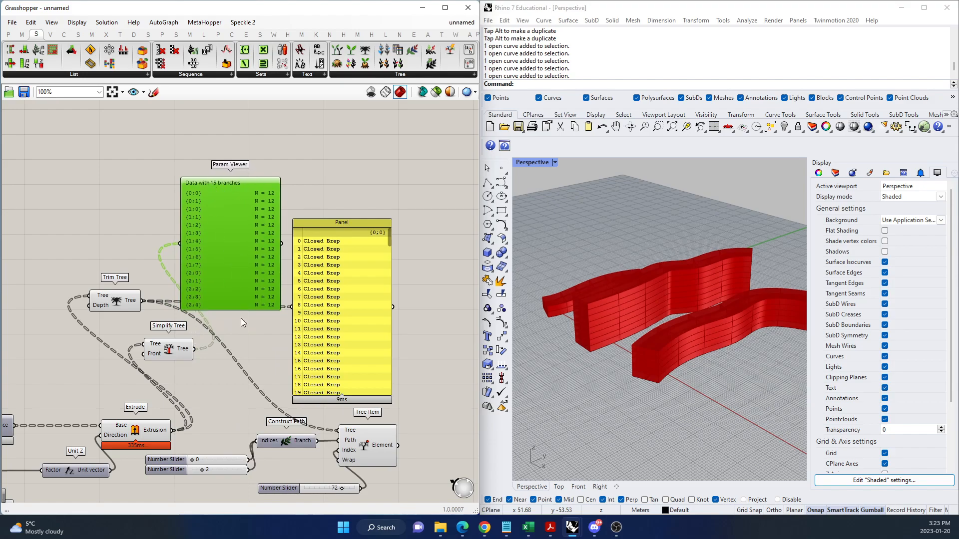
{"action": "mouse_move", "coordinate": [229, 310]}
{"action": "left_mouse_down"}
{"action": "mouse_move", "coordinate": [227, 349]}
{"action": "mouse_move", "coordinate": [225, 319]}
{"action": "left_mouse_up"}
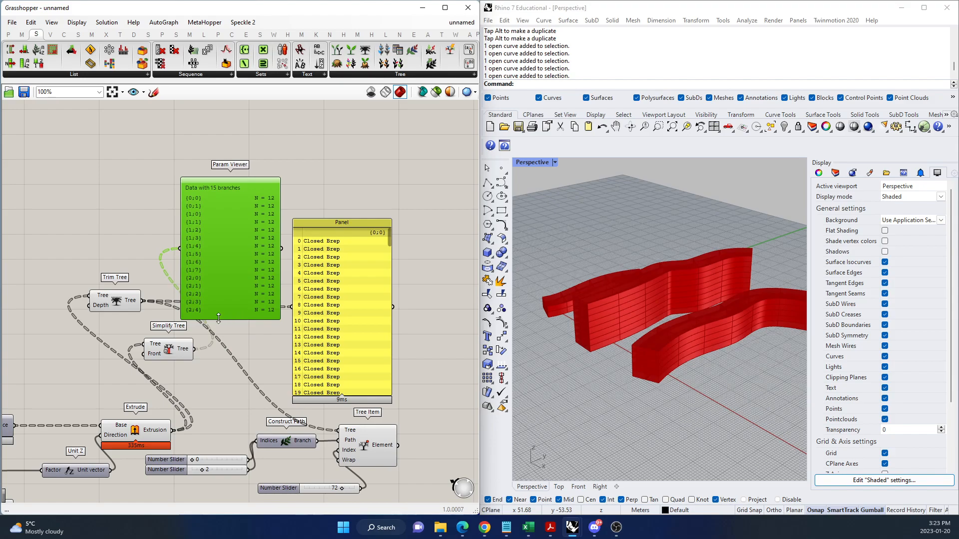
{"action": "scroll", "coordinate": [72, 316], "scroll_direction": "up", "scroll_amount": 2}
{"action": "scroll", "coordinate": [231, 352], "scroll_direction": "down", "scroll_amount": 3}
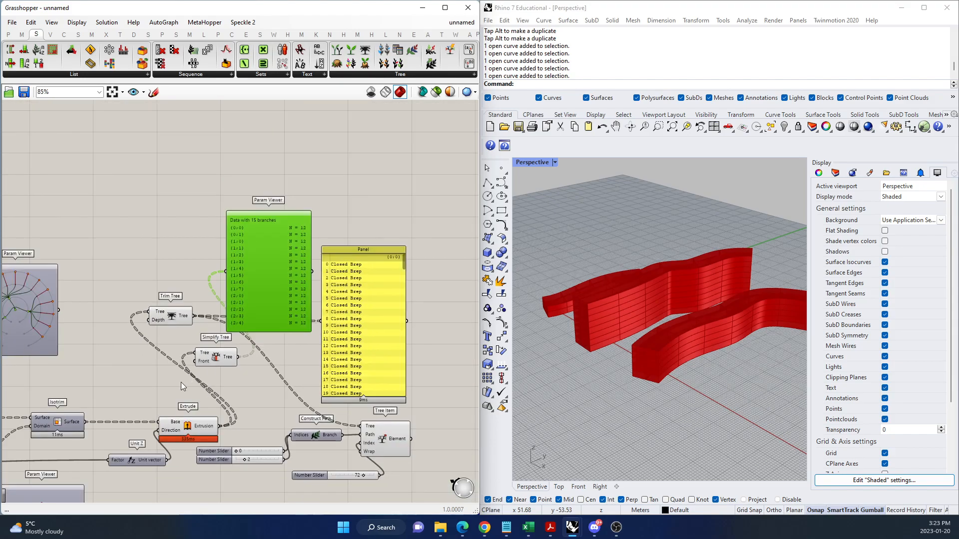
Feed the Trim Tree output into the Param Viewer in place of the Simplify Tree output.
{"action": "scroll", "coordinate": [181, 382], "scroll_direction": "up", "scroll_amount": 2}
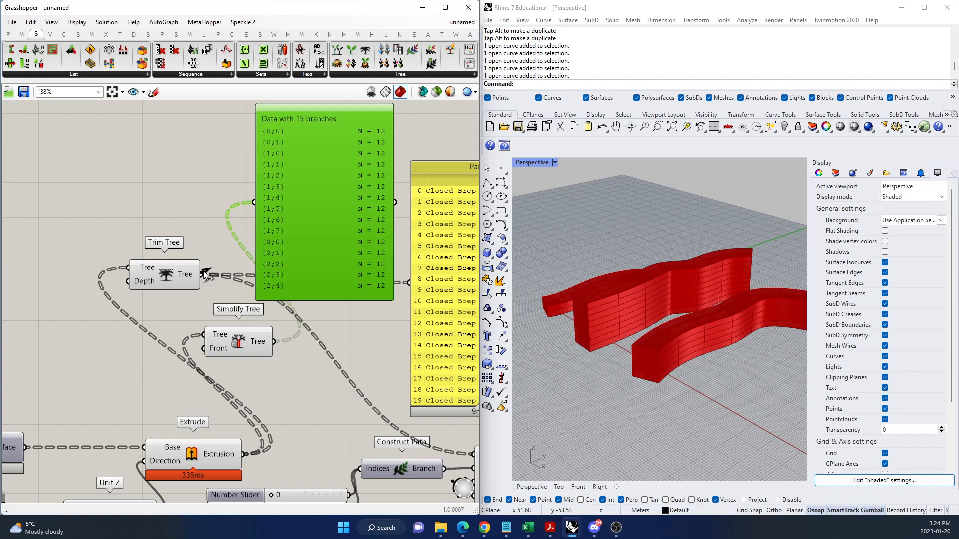
{"action": "left_click_drag", "start_coordinate": [208, 268], "coordinate": [254, 201]}
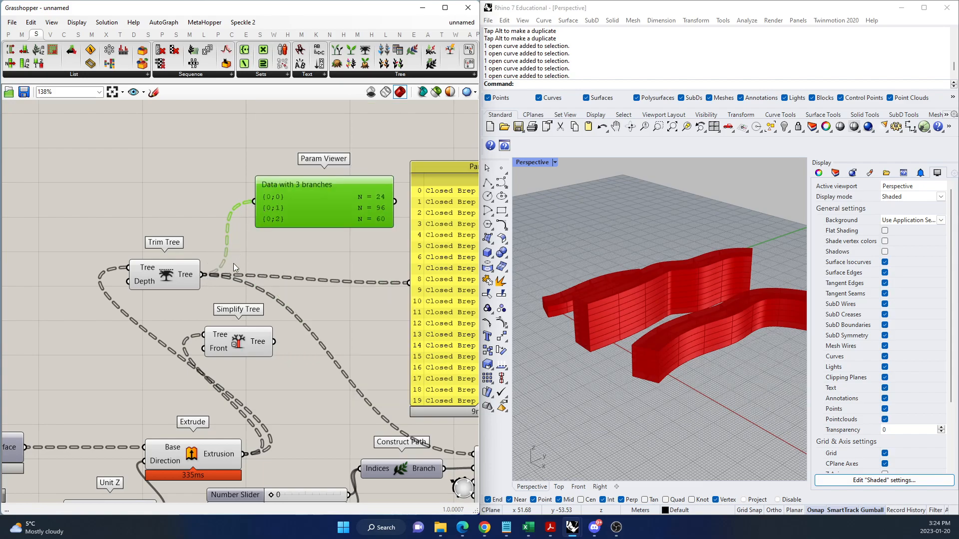
Set the Tree Item's Index slider to 88 and select Tree Item to highlight the retrieved brep in the model.
{"action": "scroll", "coordinate": [112, 323], "scroll_direction": "down", "scroll_amount": 2}
{"action": "scroll", "coordinate": [112, 322], "scroll_direction": "down", "scroll_amount": 3}
{"action": "scroll", "coordinate": [287, 286], "scroll_direction": "up", "scroll_amount": 3}
{"action": "scroll", "coordinate": [286, 324], "scroll_direction": "down", "scroll_amount": 4}
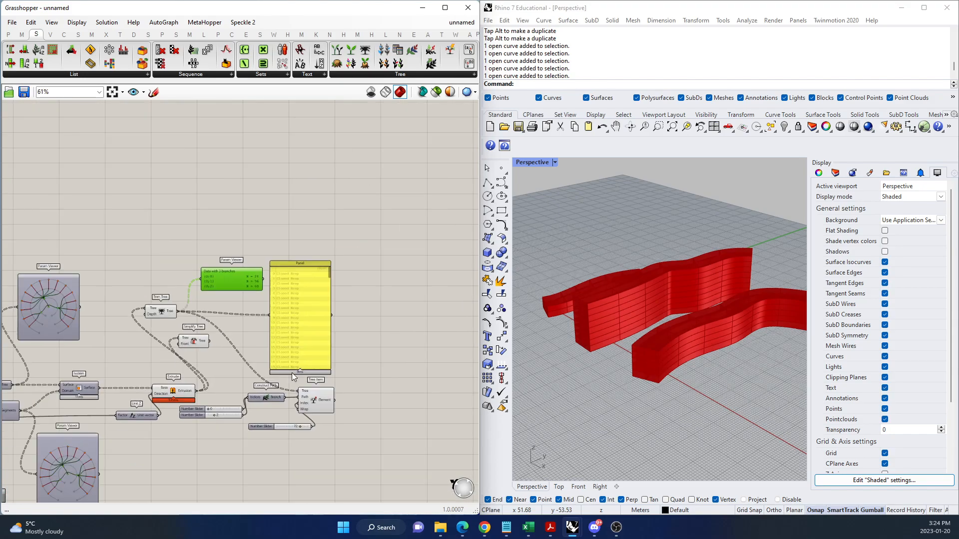
{"action": "scroll", "coordinate": [287, 447], "scroll_direction": "up", "scroll_amount": 4}
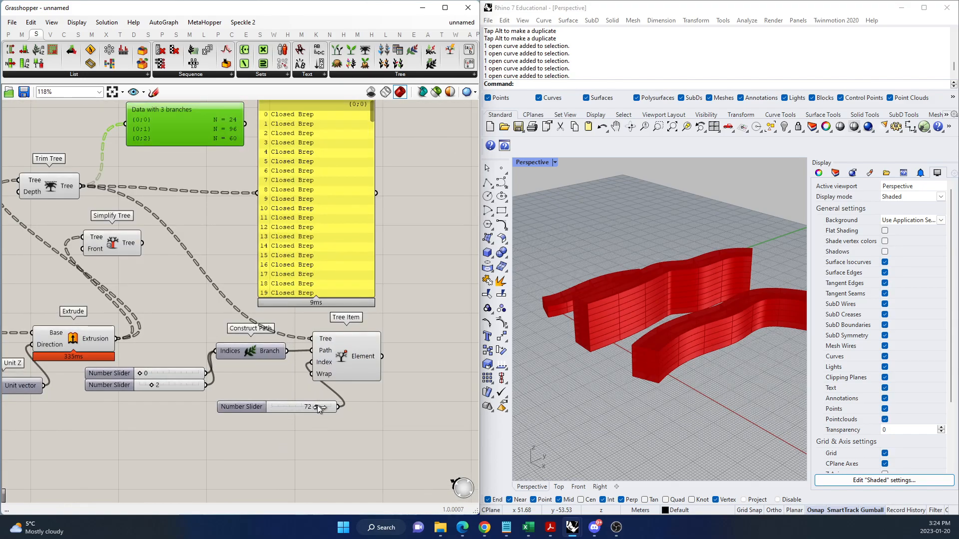
{"action": "left_click_drag", "start_coordinate": [324, 407], "coordinate": [326, 408]}
{"action": "left_click", "coordinate": [343, 374]}
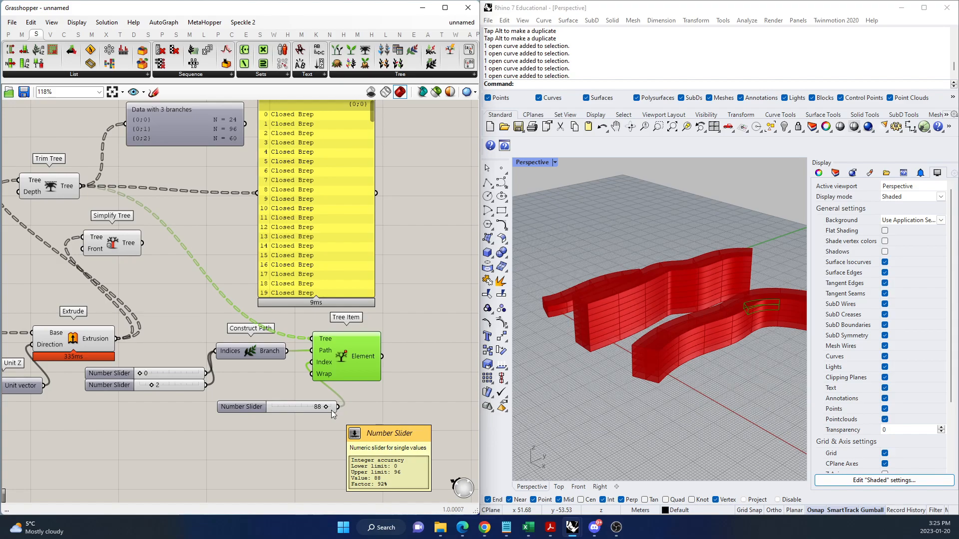
{"action": "scroll", "coordinate": [310, 290], "scroll_direction": "down", "scroll_amount": 4}
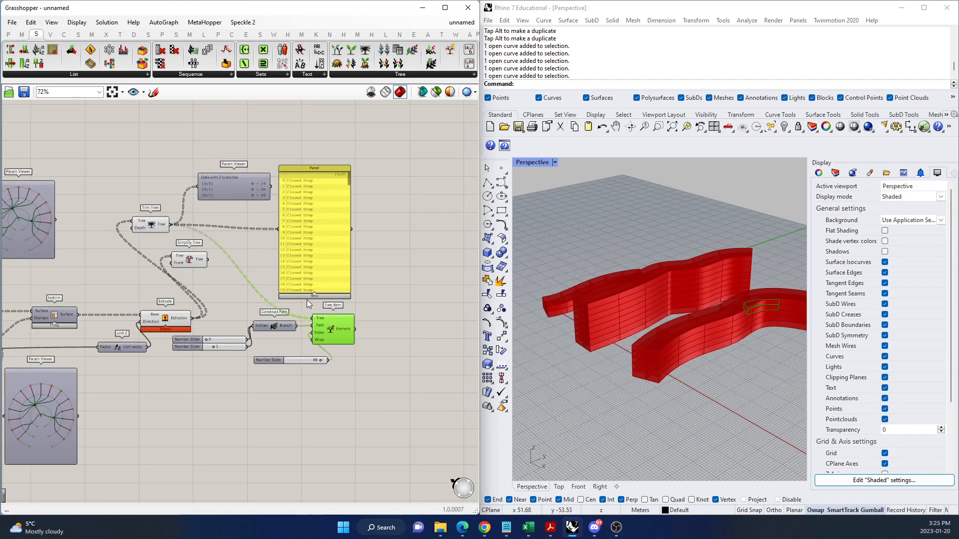
{"action": "scroll", "coordinate": [450, 300], "scroll_direction": "down", "scroll_amount": 1}
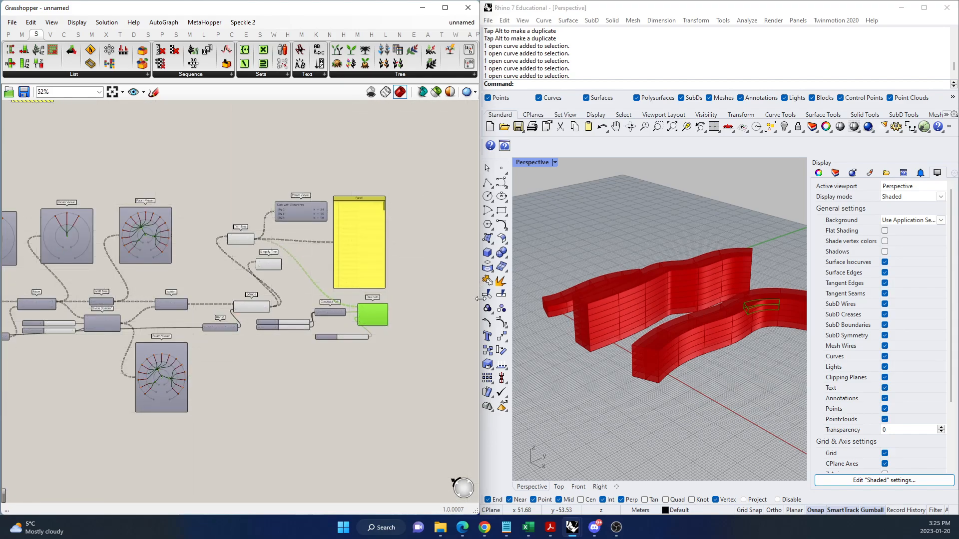
{"action": "scroll", "coordinate": [351, 323], "scroll_direction": "down", "scroll_amount": 4}
{"action": "scroll", "coordinate": [216, 298], "scroll_direction": "up", "scroll_amount": 7}
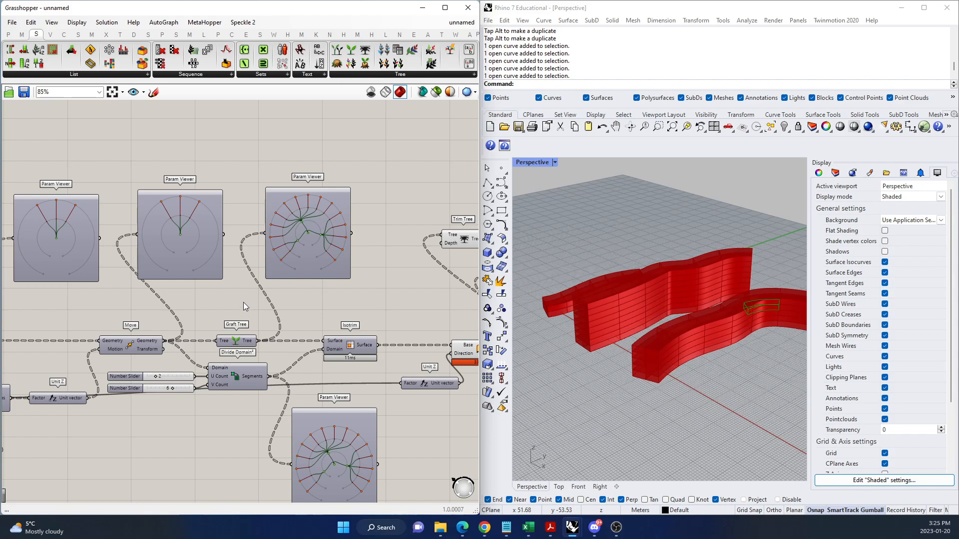
{"action": "left_click", "coordinate": [413, 184]}
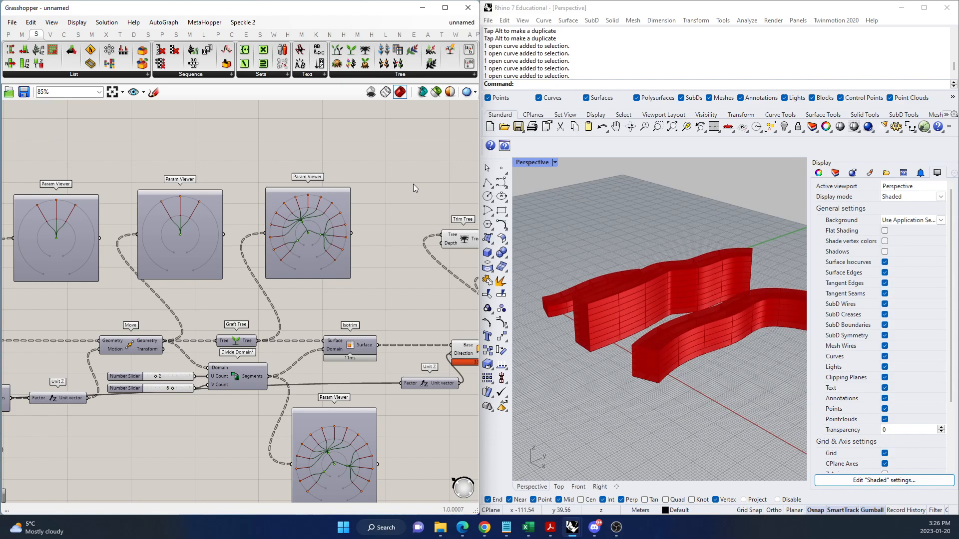